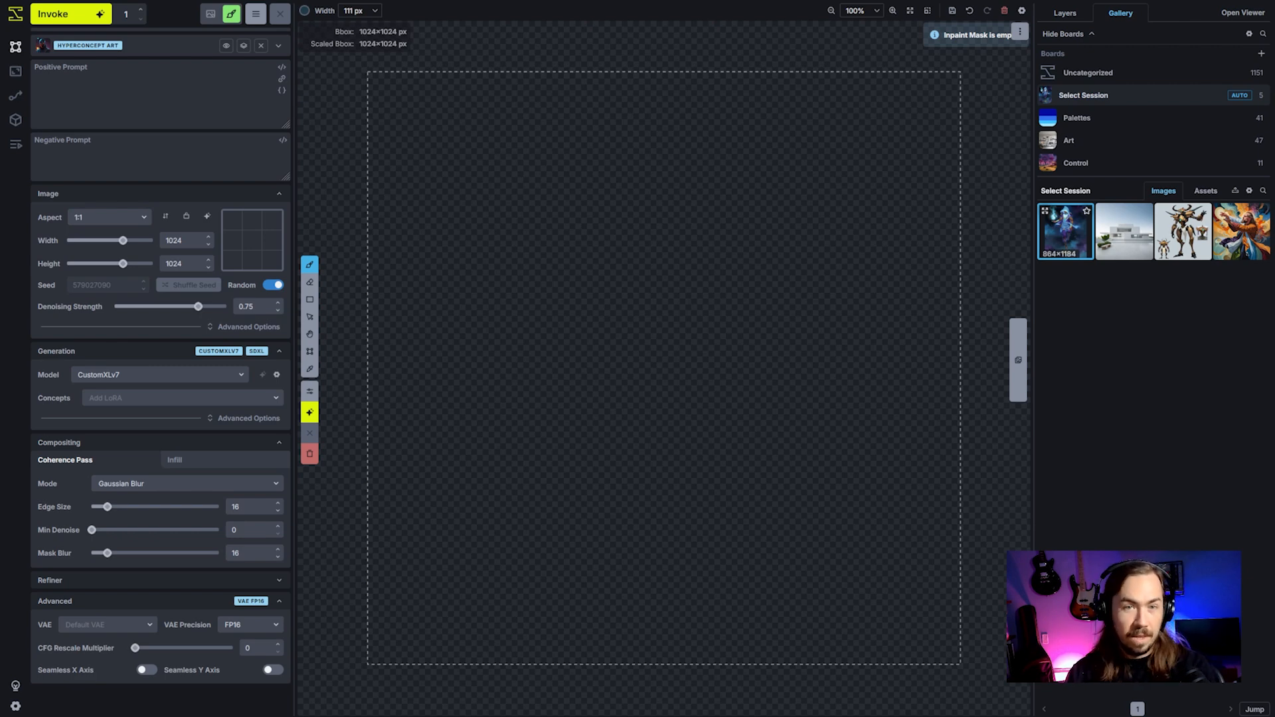
# Create a new canvas from the hooded mage image in the Select Session board.
pyautogui.moveTo(1065, 232); pyautogui.dragTo(562, 189)
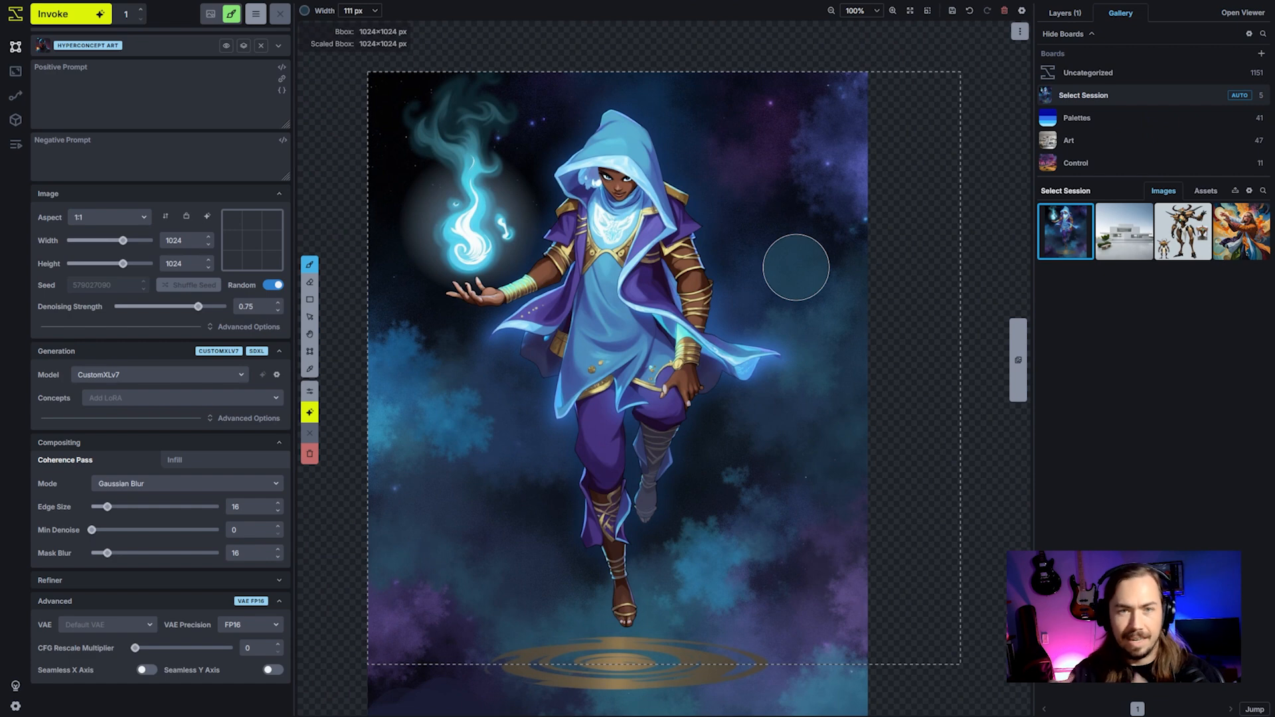
pyautogui.click(1005, 11)
pyautogui.rightClick(1068, 238)
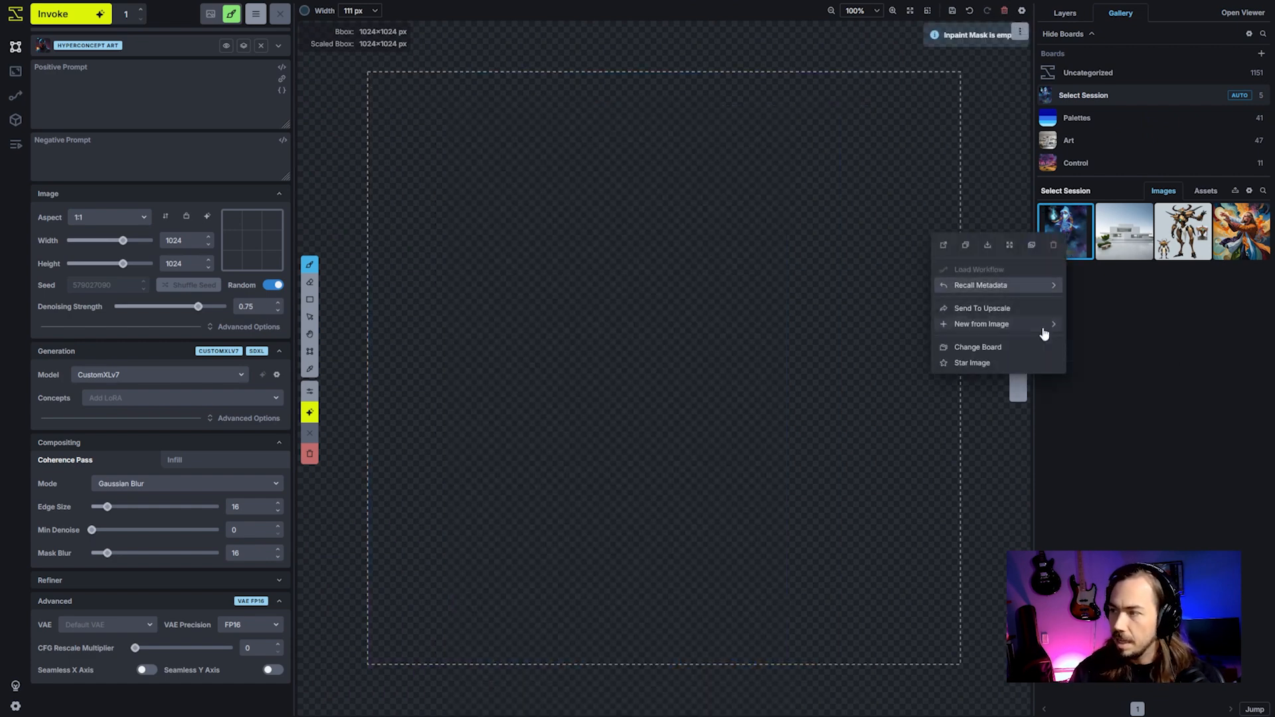
pyautogui.moveTo(1027, 328)
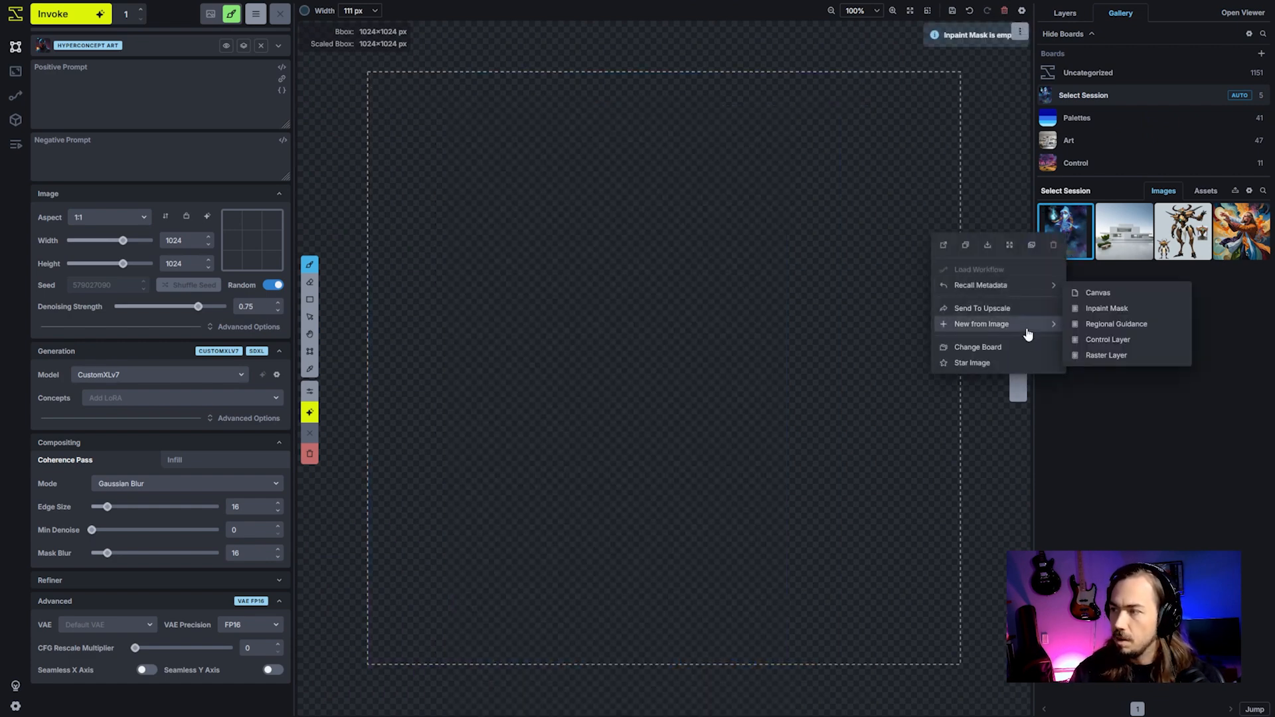
pyautogui.click(1111, 297)
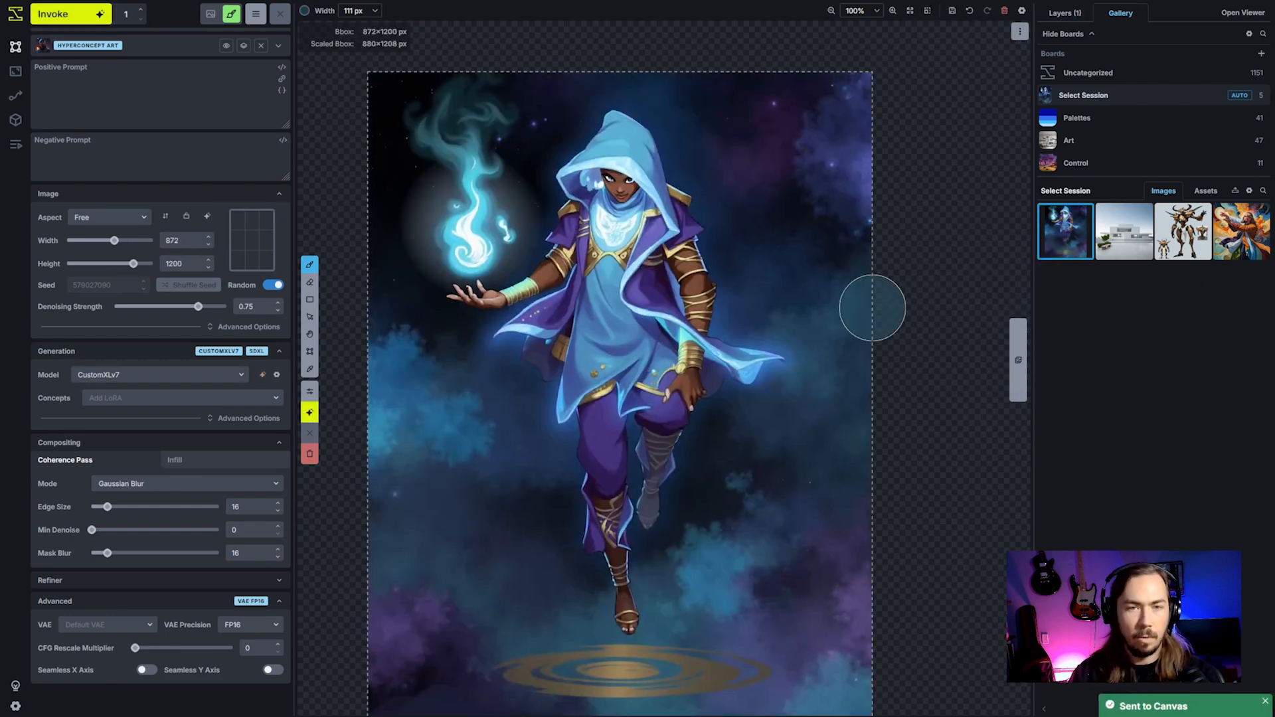
pyautogui.moveTo(720, 407); pyautogui.dragTo(800, 330)
pyautogui.press('b')
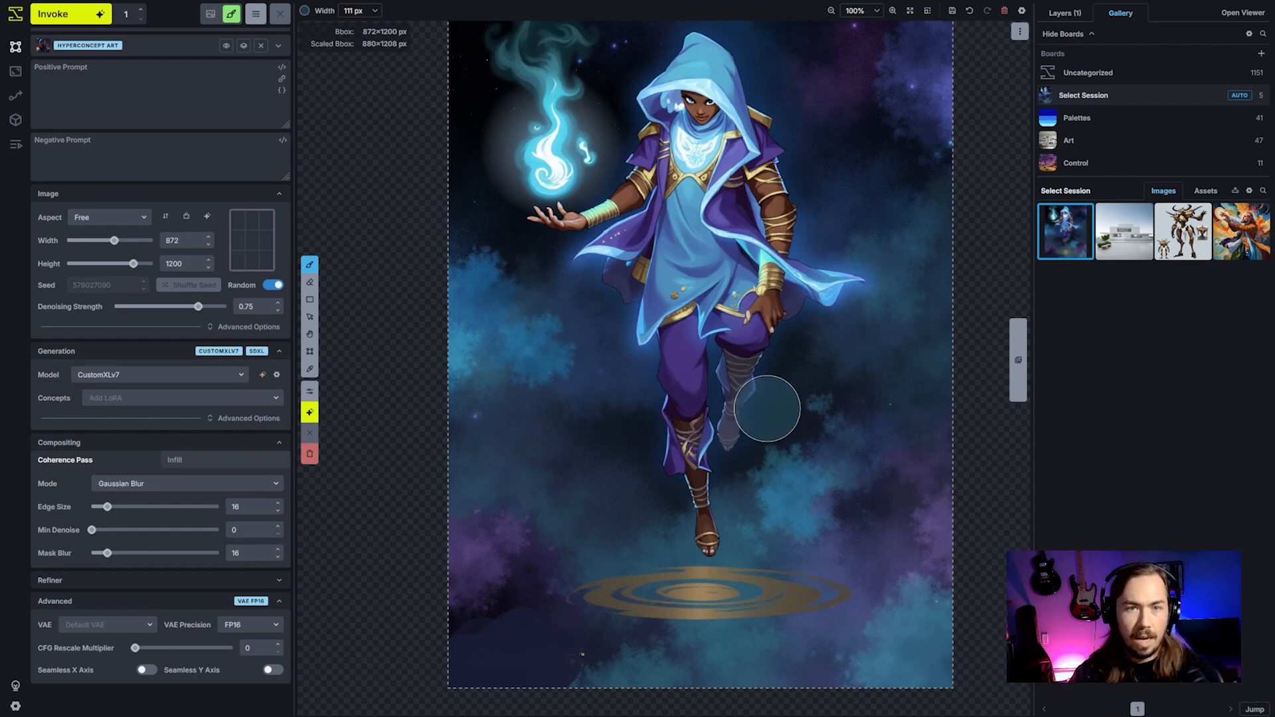
pyautogui.rightClick(1073, 254)
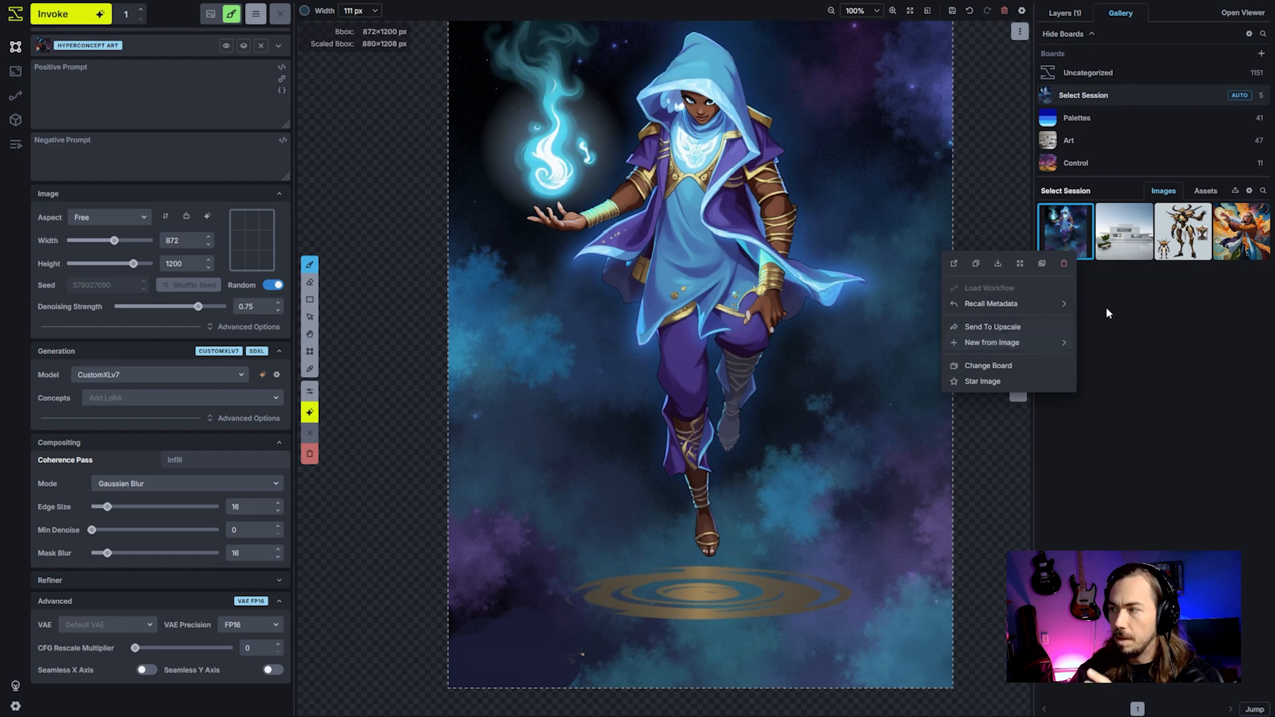
pyautogui.click(1157, 337)
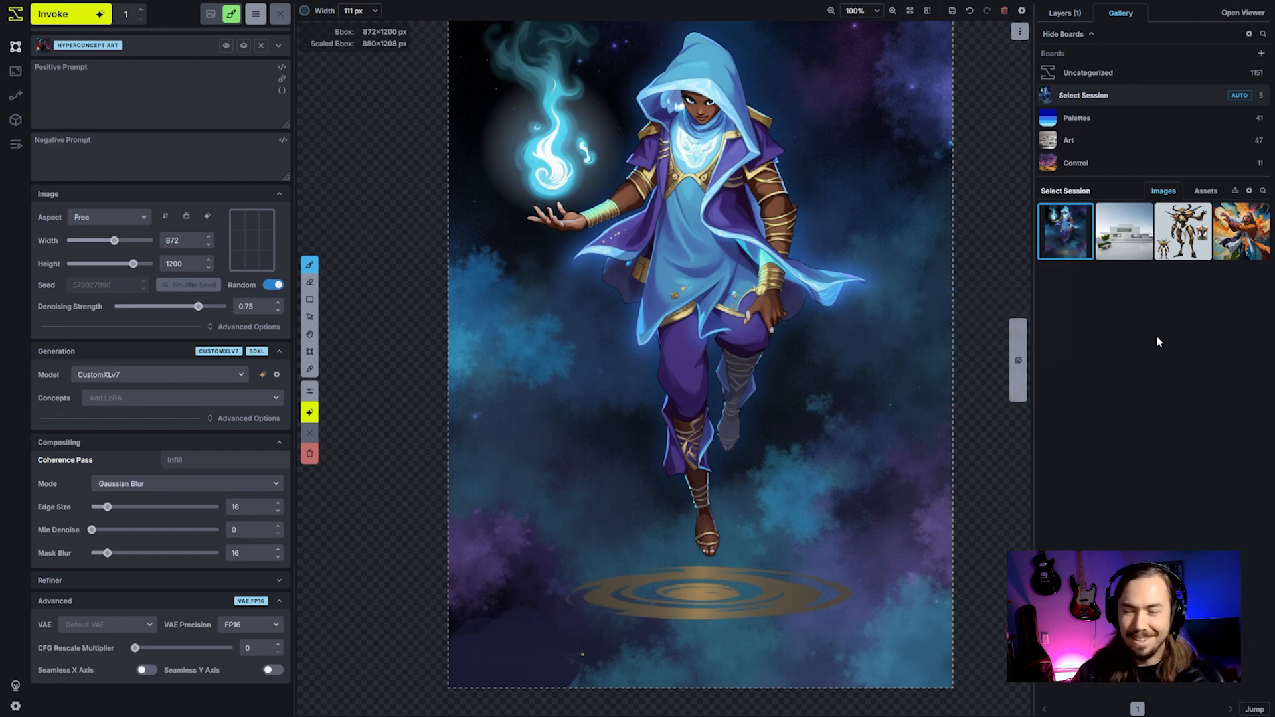
pyautogui.rightClick(1082, 240)
pyautogui.moveTo(1057, 335)
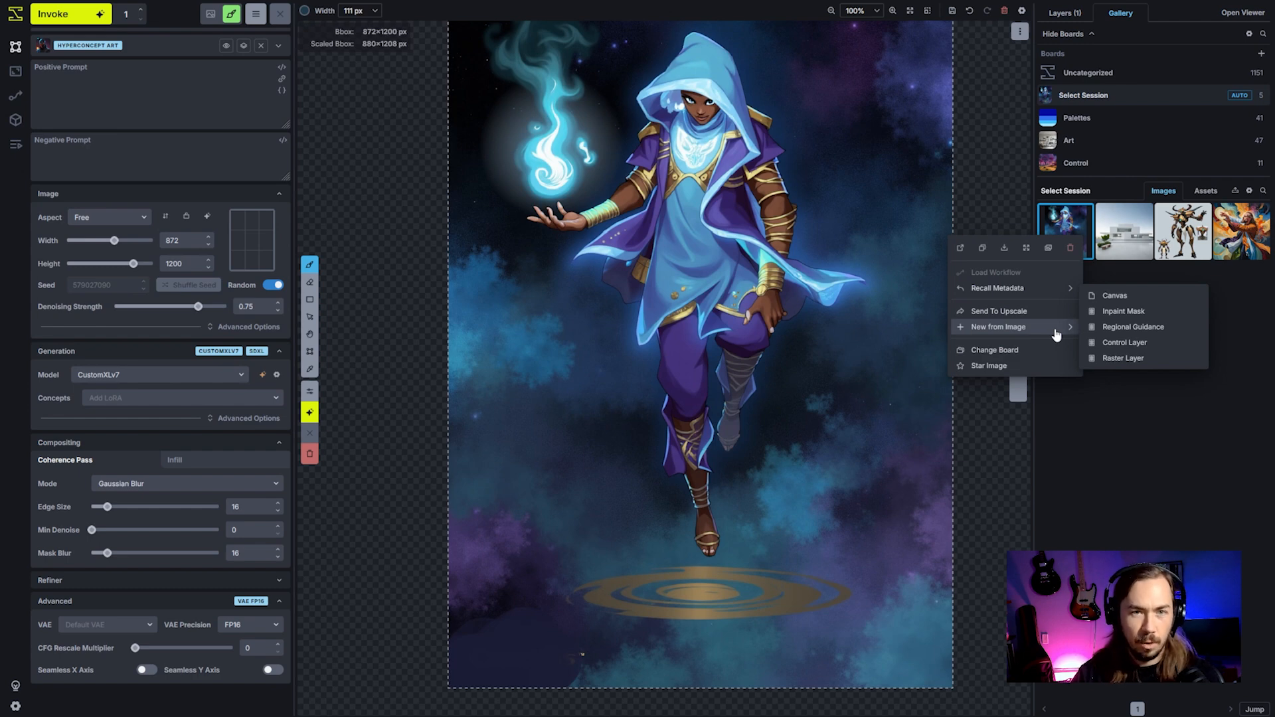
pyautogui.click(1051, 467)
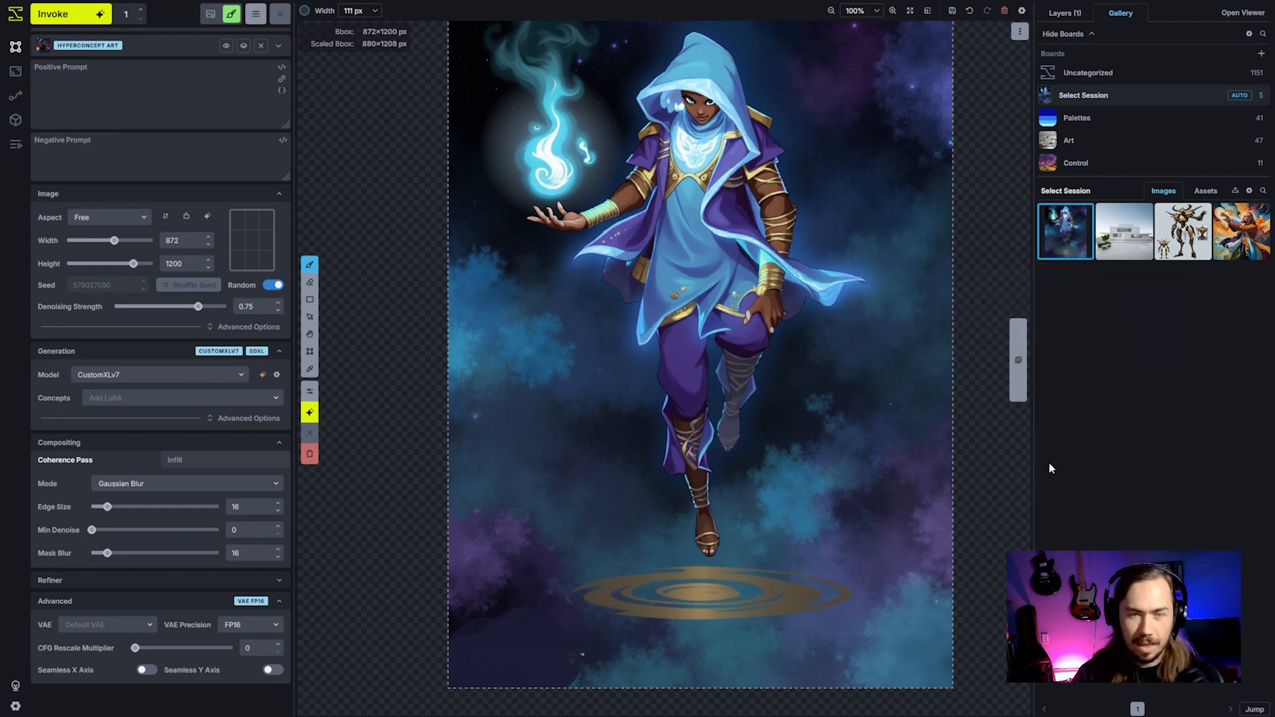
# Select the mage with Select Object by placing include points on the hood, both arms, torso and leg.
pyautogui.press('h')
pyautogui.scroll(-2, 788, 350)
pyautogui.scroll(2, 795, 371)
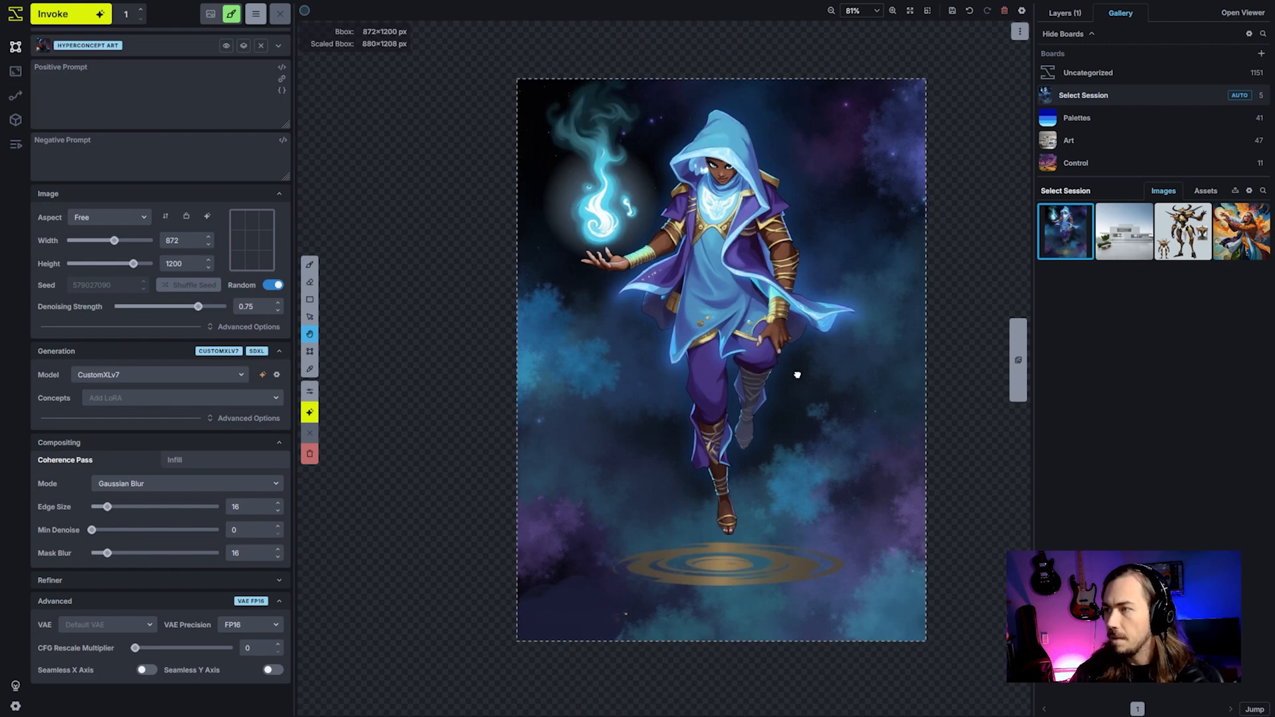
pyautogui.scroll(-1, 775, 326)
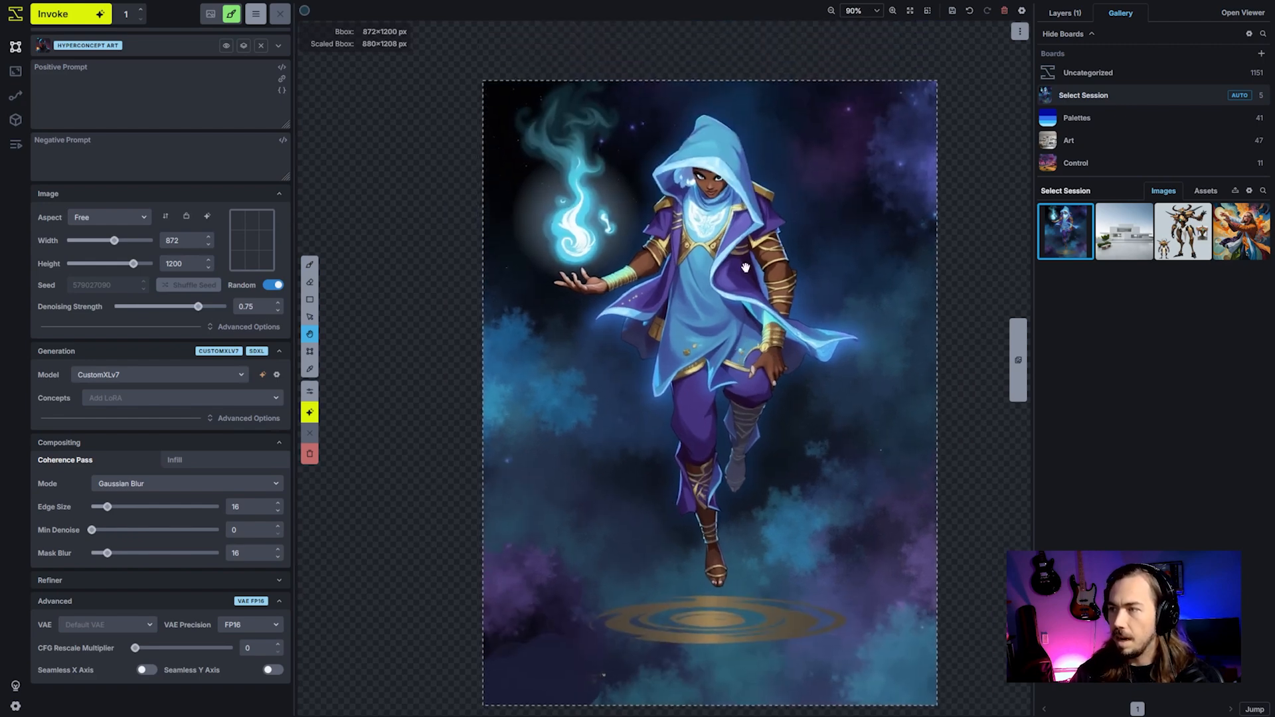
pyautogui.press('b')
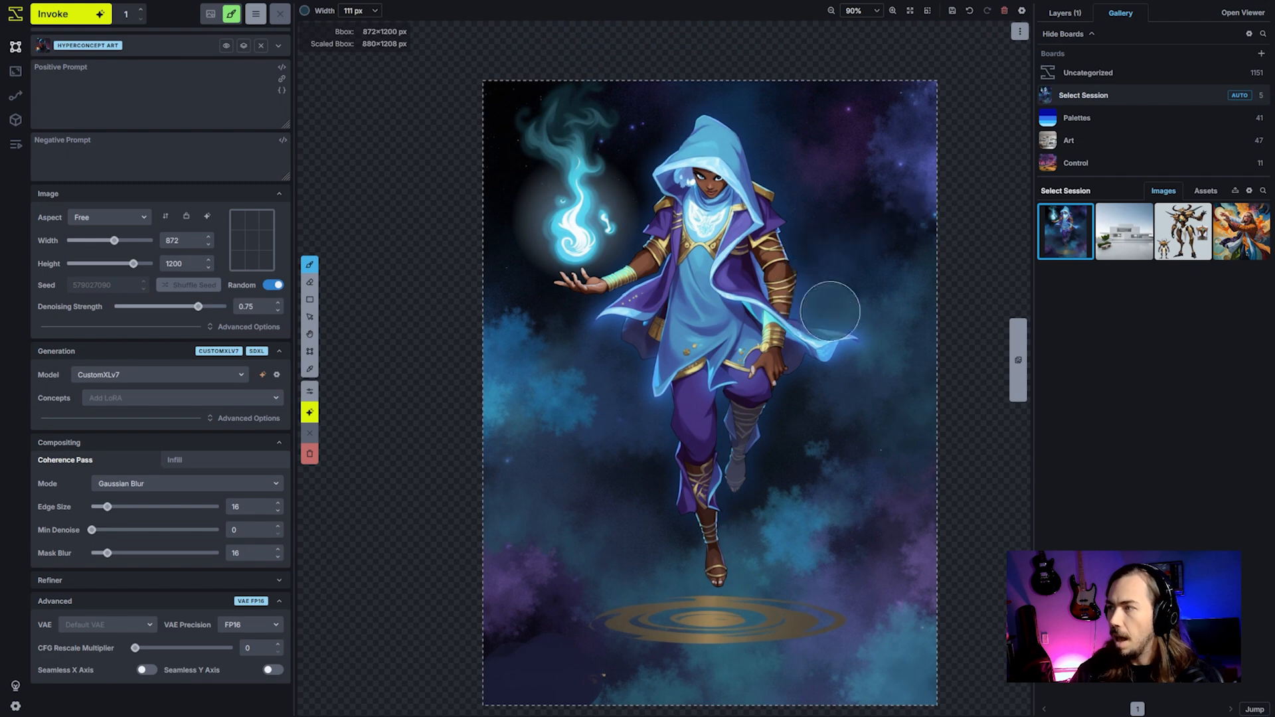
pyautogui.rightClick(674, 287)
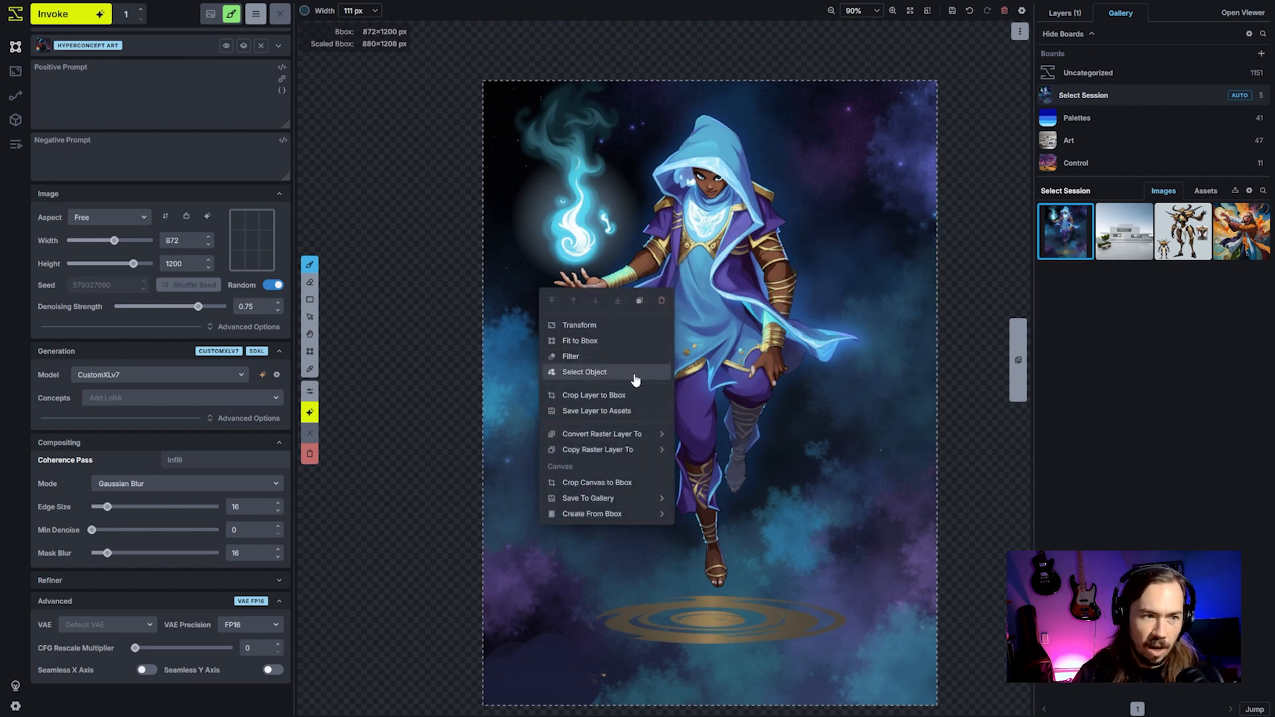
pyautogui.click(636, 374)
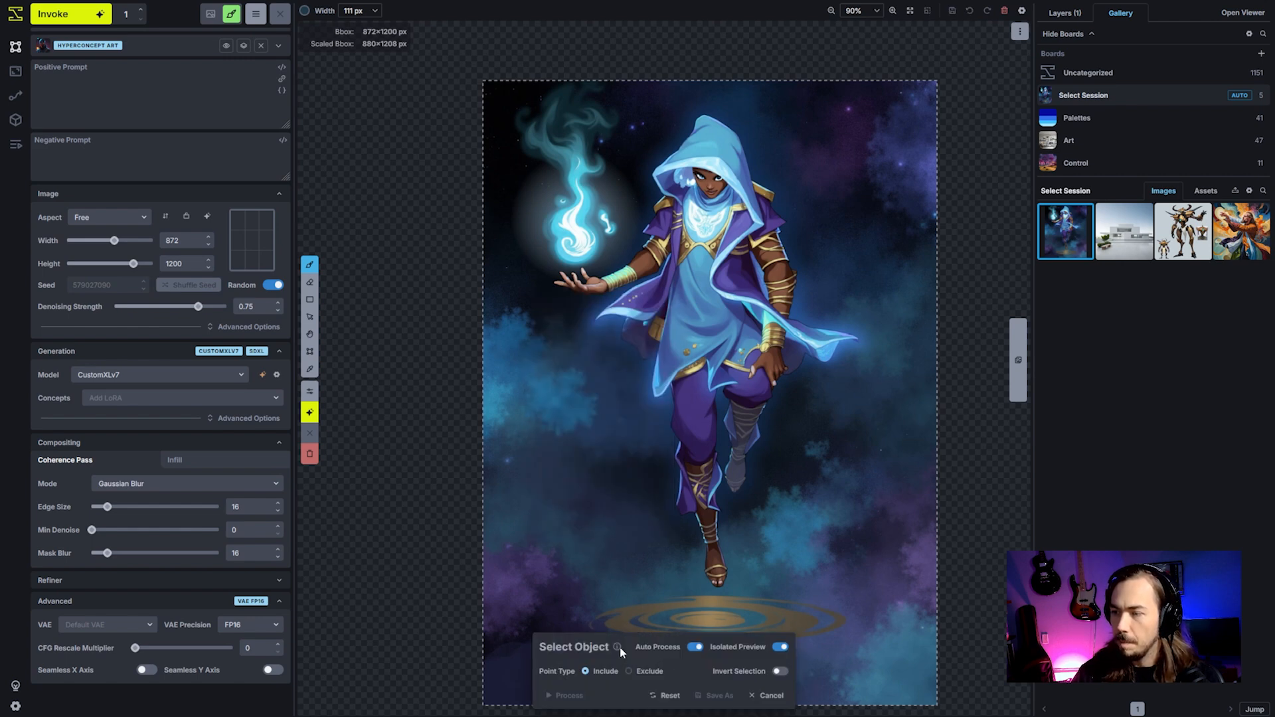
pyautogui.moveTo(618, 647)
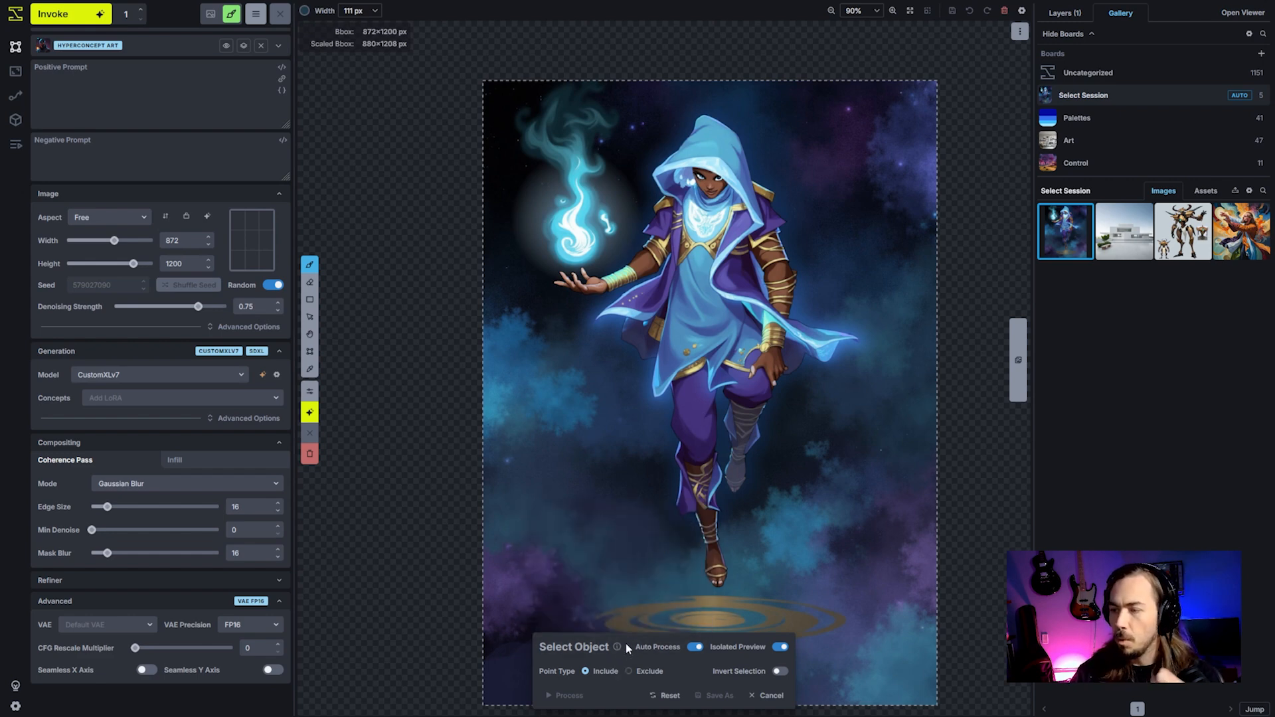
pyautogui.click(699, 441)
pyautogui.click(706, 159)
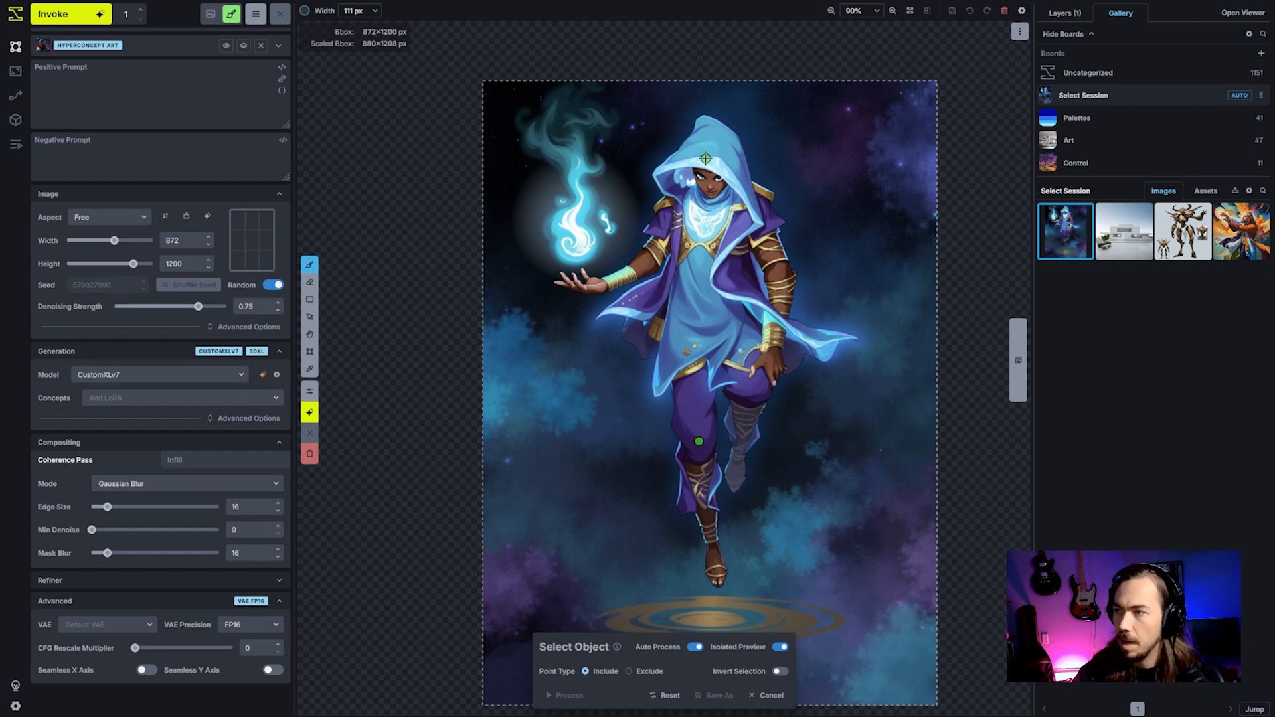
pyautogui.click(644, 264)
pyautogui.click(767, 265)
pyautogui.click(706, 308)
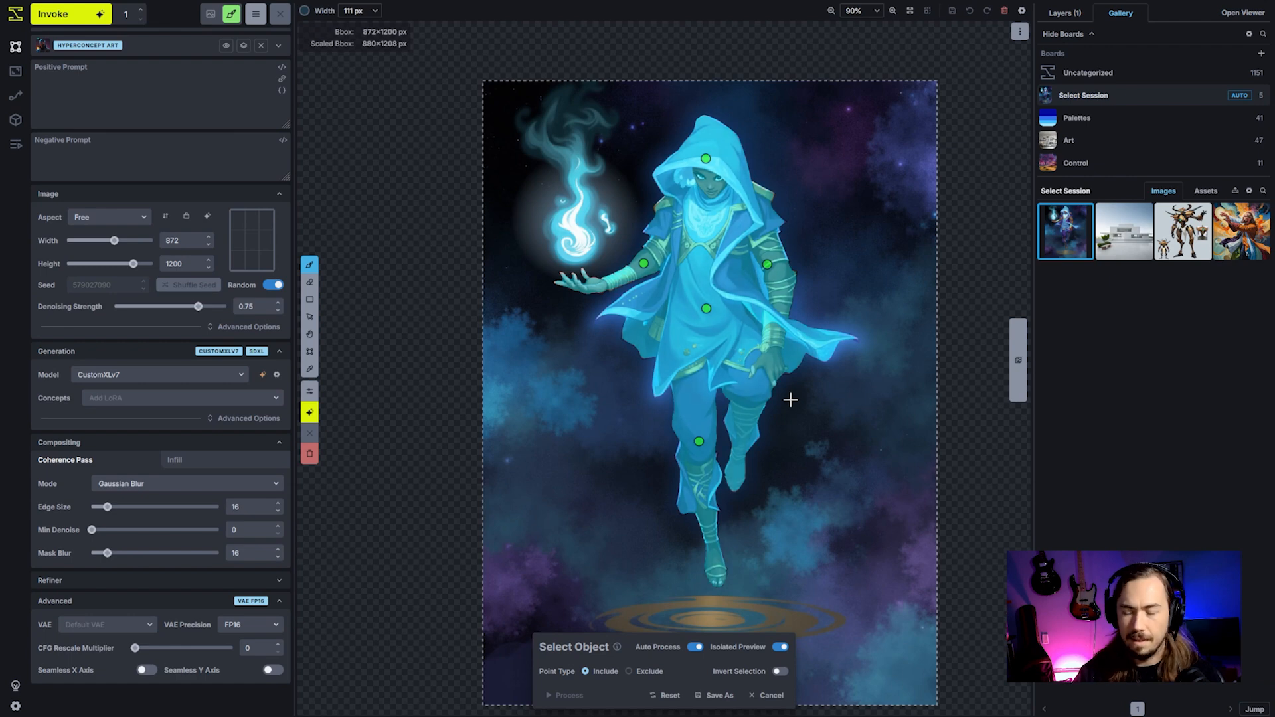
# Invert the selection to cover the background, save it as a new inpaint mask and show the layer list.
pyautogui.click(781, 672)
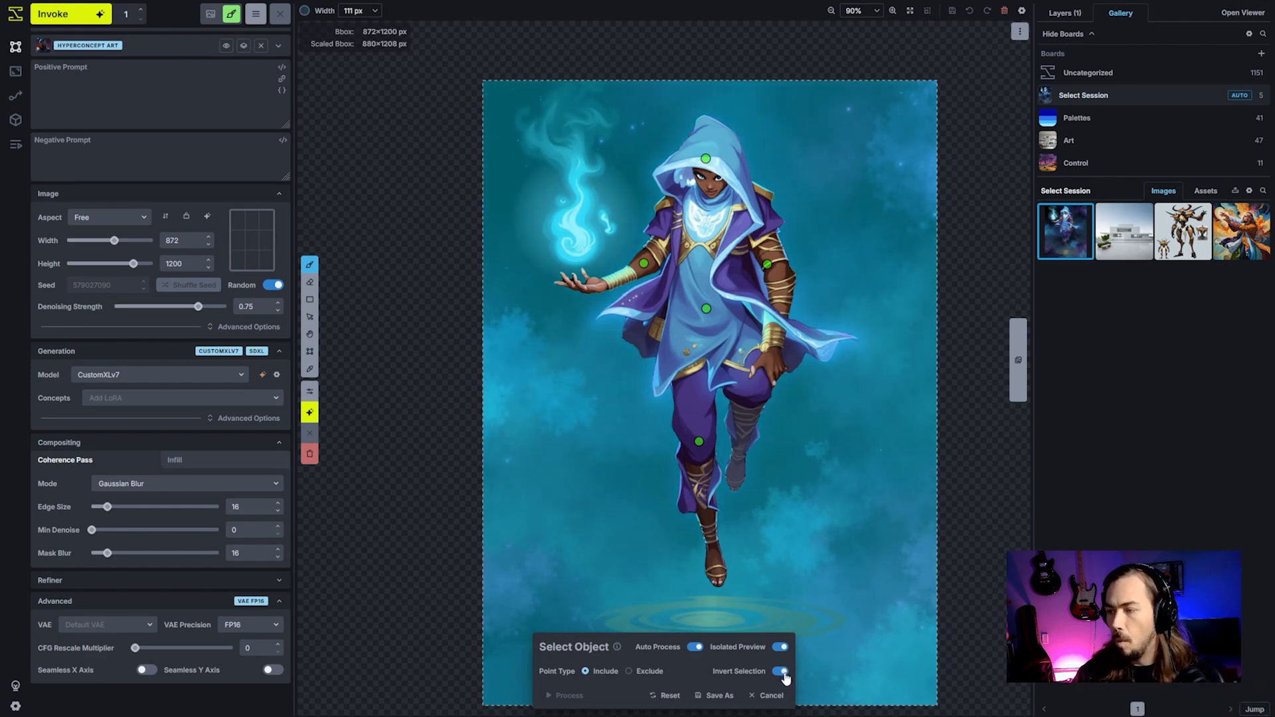
pyautogui.click(718, 697)
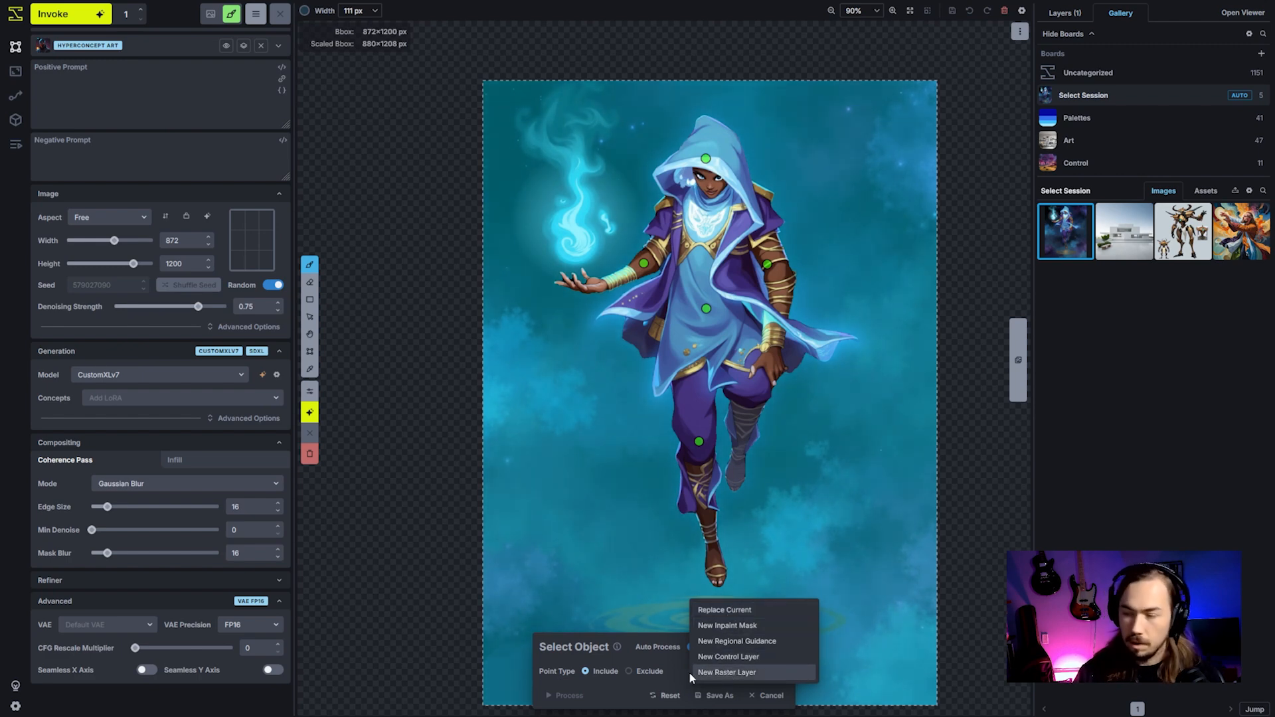
pyautogui.click(741, 627)
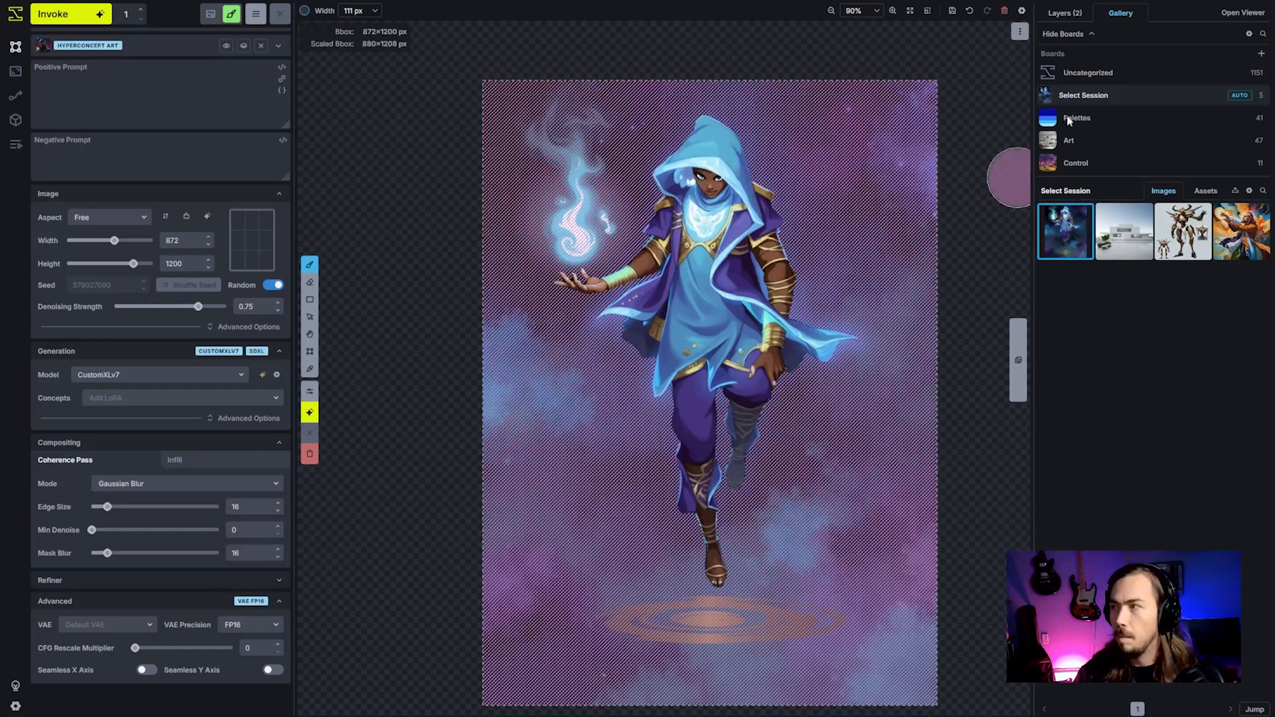
pyautogui.click(1065, 13)
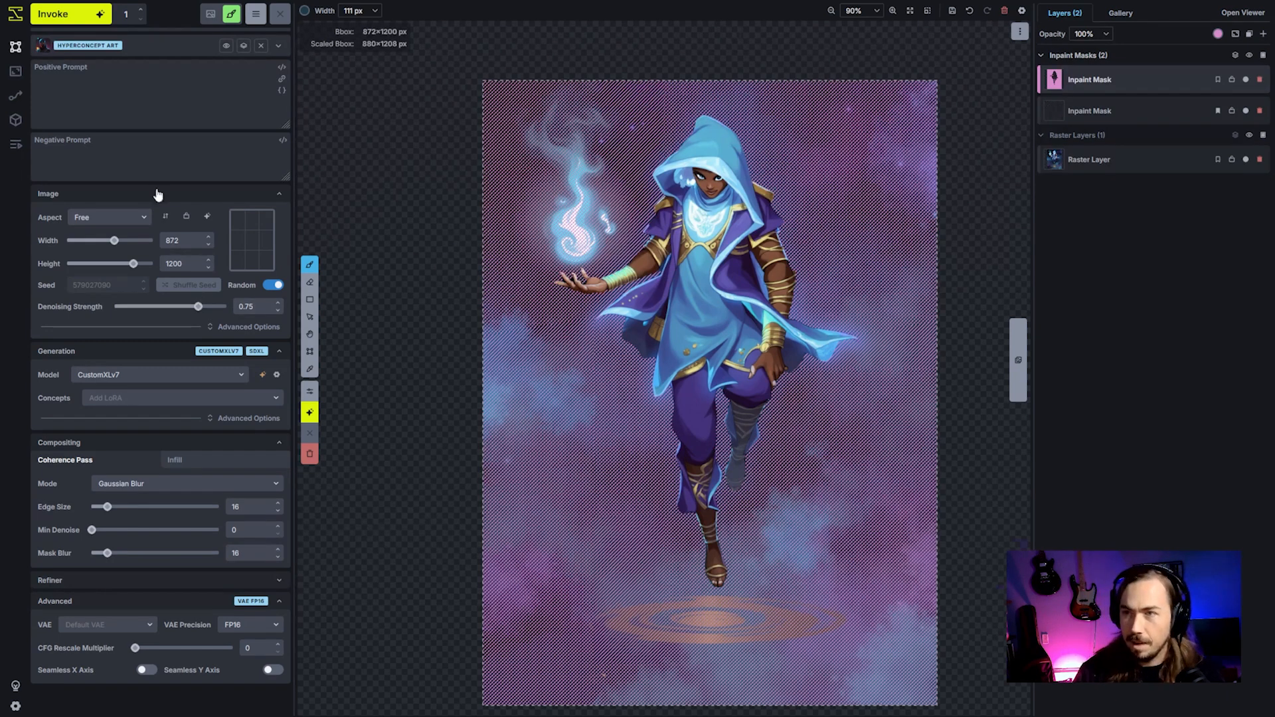
# Enter "a mage in a city village" as the positive prompt.
pyautogui.click(154, 106)
pyautogui.write('a mage in')
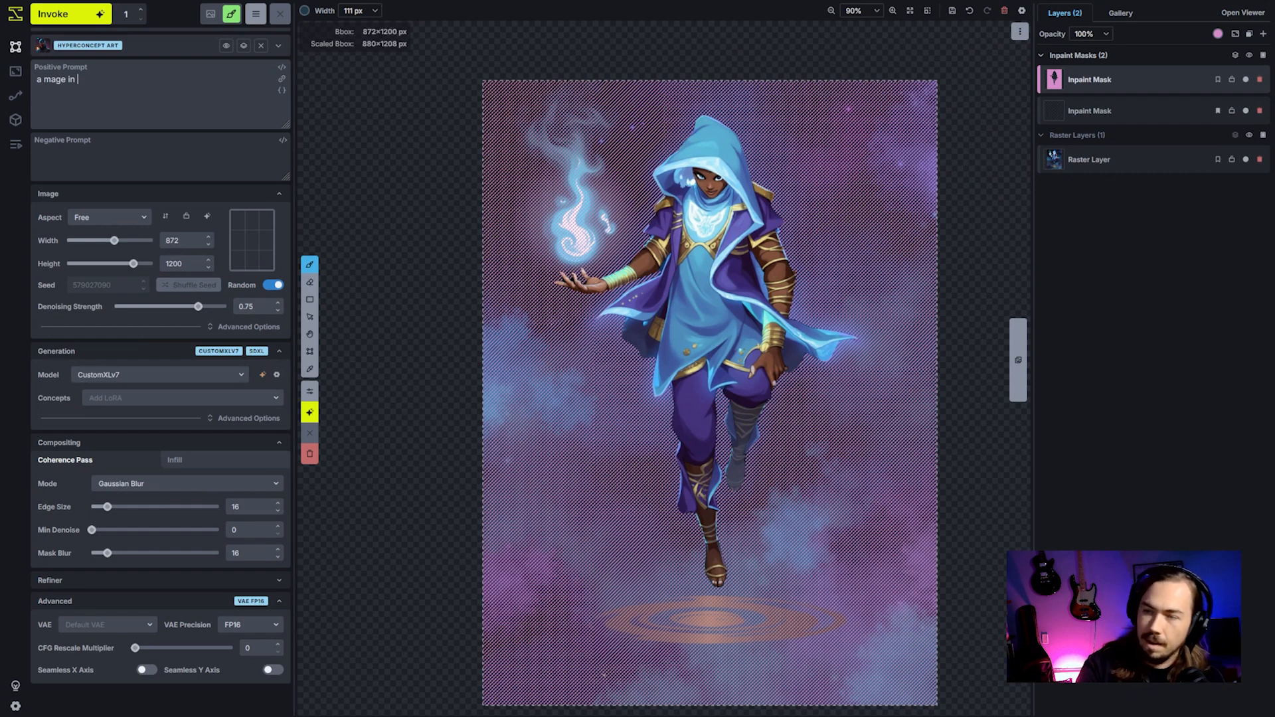
pyautogui.write(' a city village')
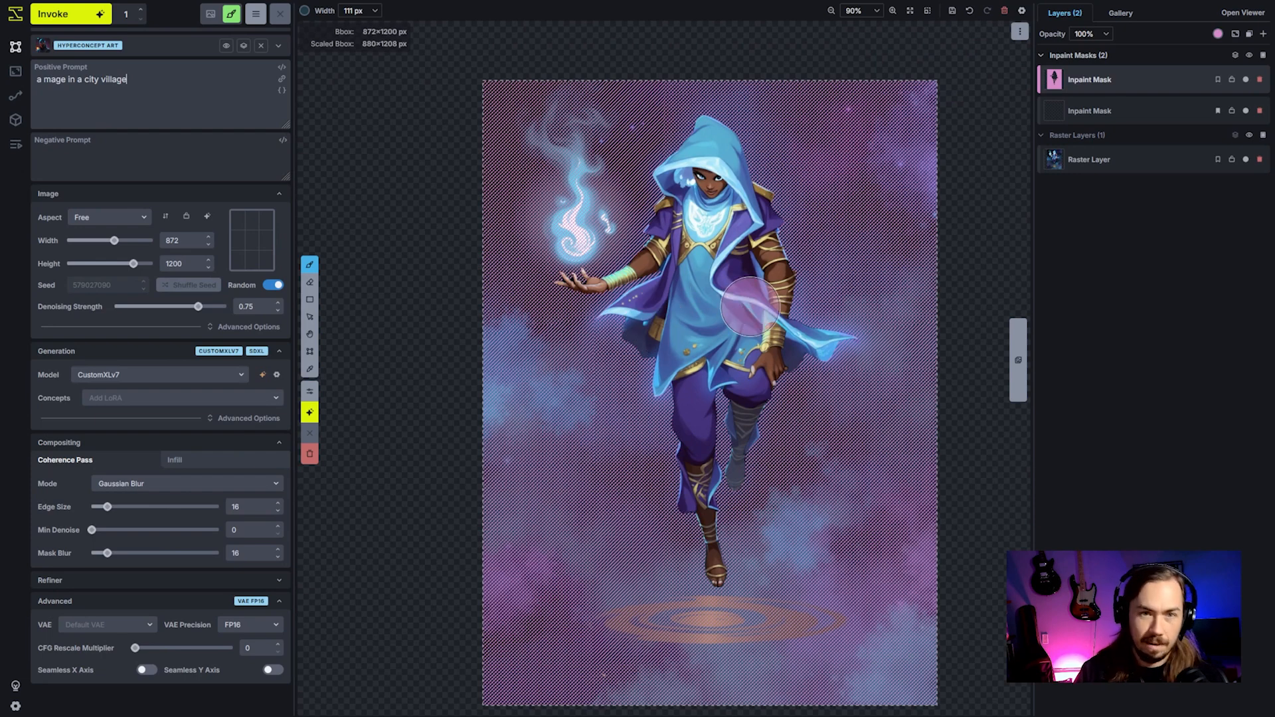
# Select the mage on the raster layer with Select Object include points and save the selection as a new raster layer.
pyautogui.rightClick(1110, 154)
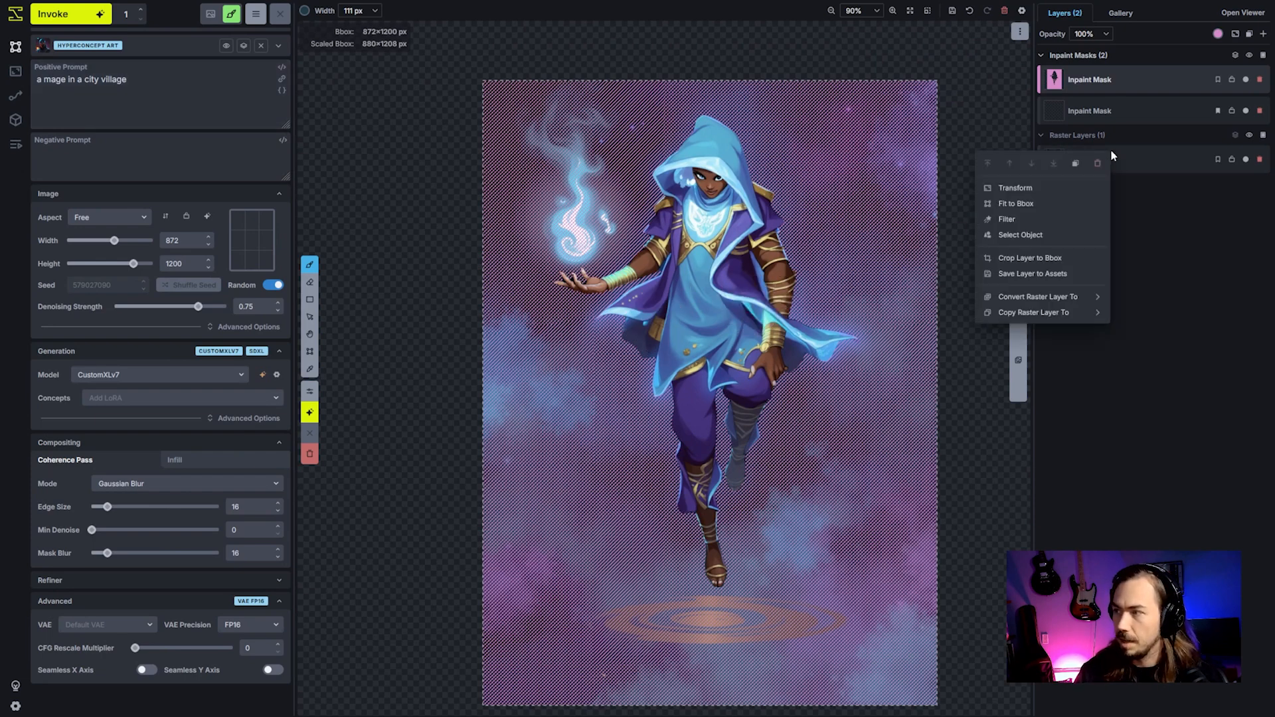
pyautogui.click(1017, 235)
pyautogui.click(702, 443)
pyautogui.click(706, 281)
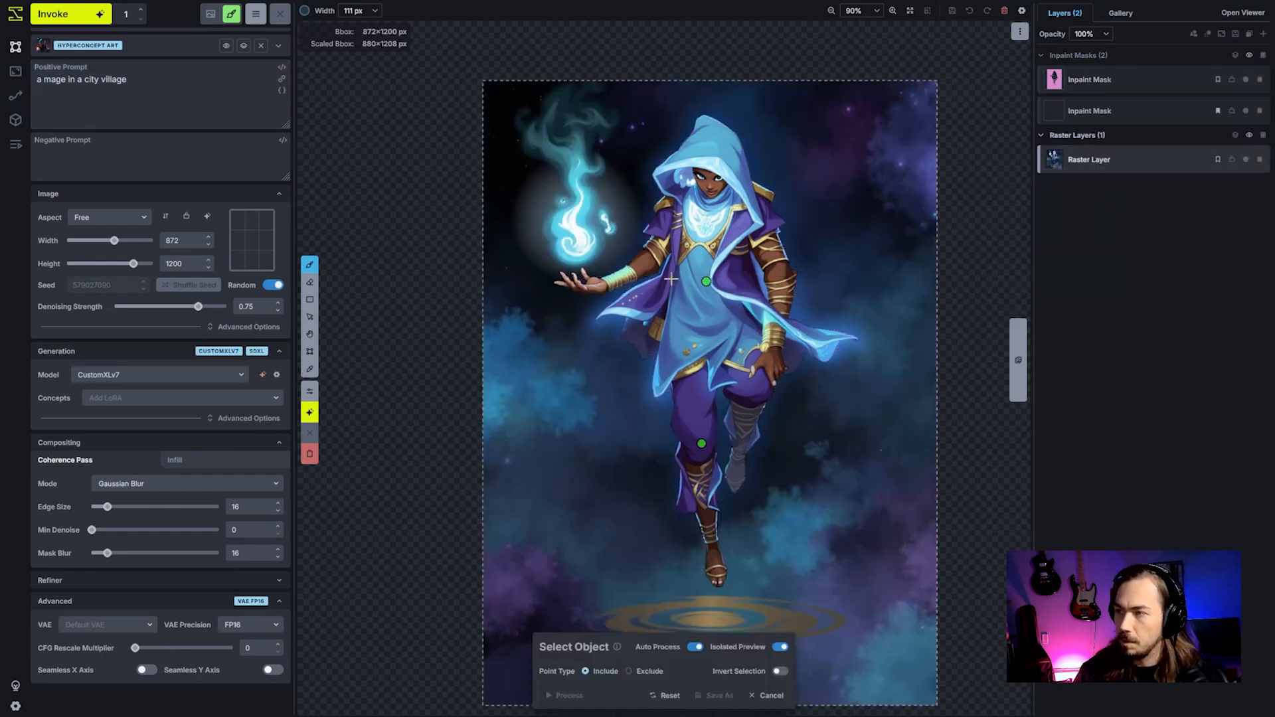
pyautogui.click(636, 267)
pyautogui.click(701, 177)
pyautogui.click(778, 255)
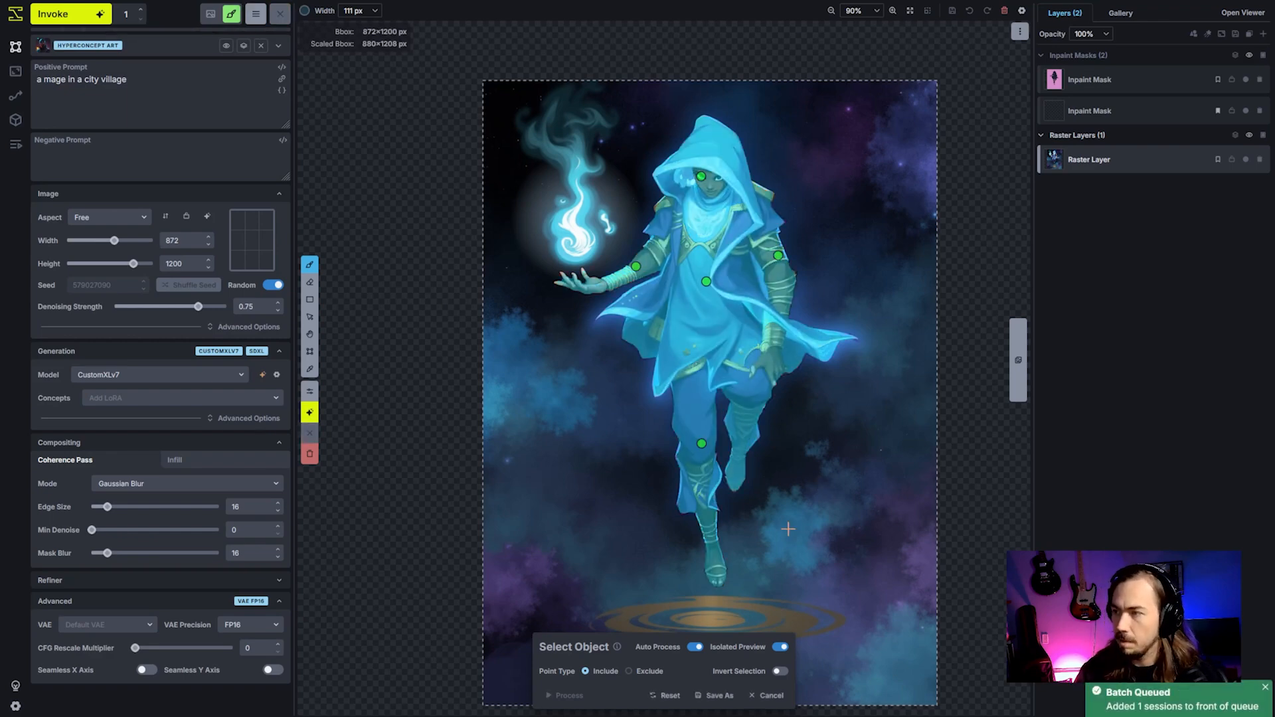
pyautogui.click(716, 695)
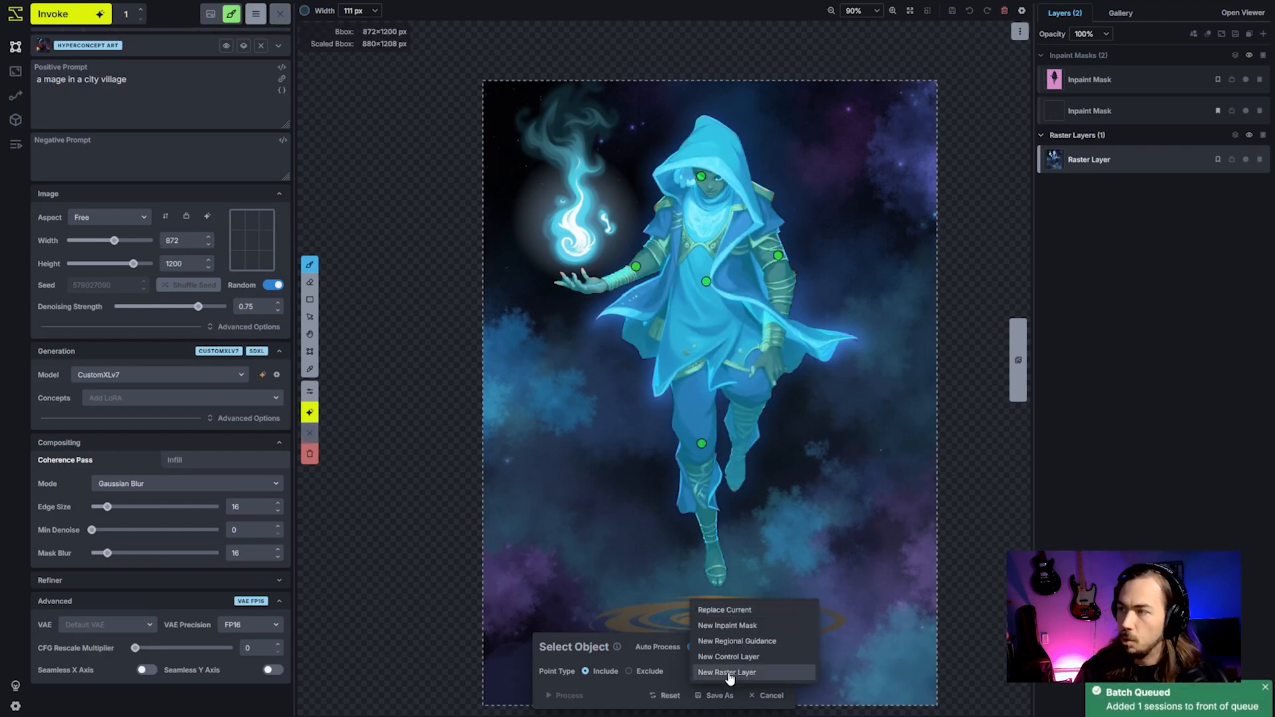
pyautogui.click(728, 673)
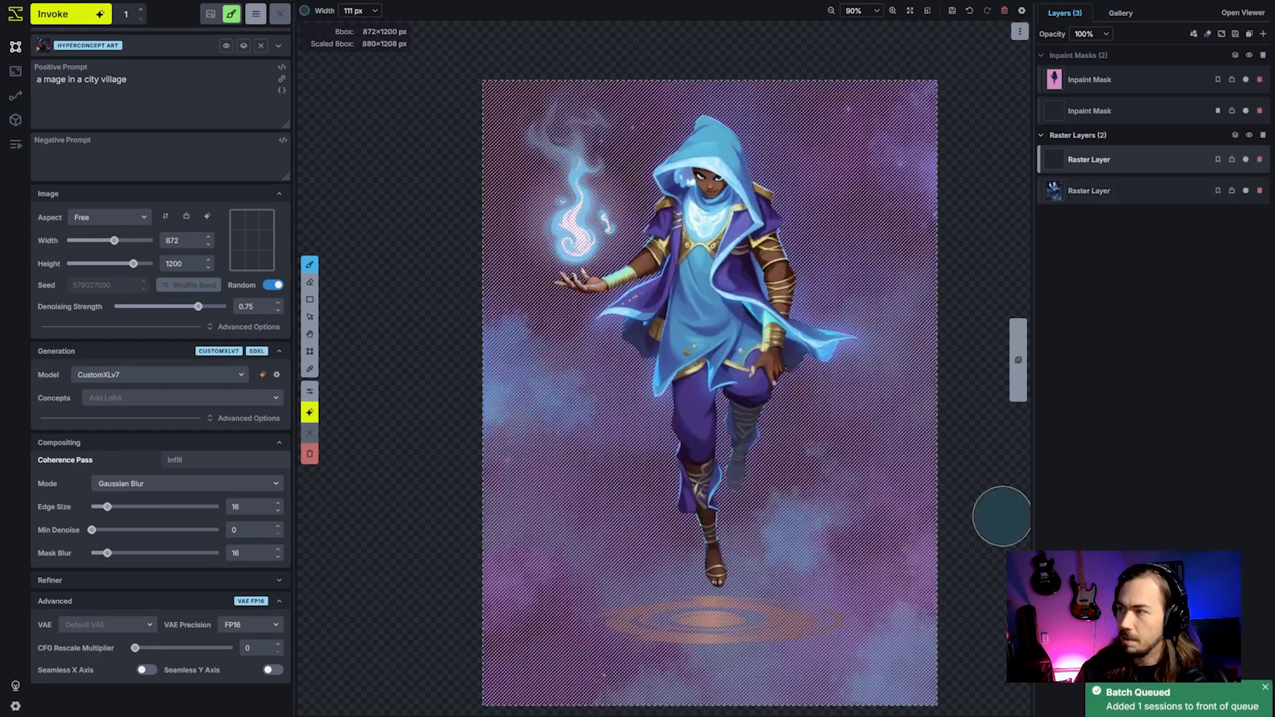
# Compare the canvas with the original raster layer and the background inpaint mask each disabled and re-enabled.
pyautogui.click(1246, 191)
pyautogui.click(1246, 190)
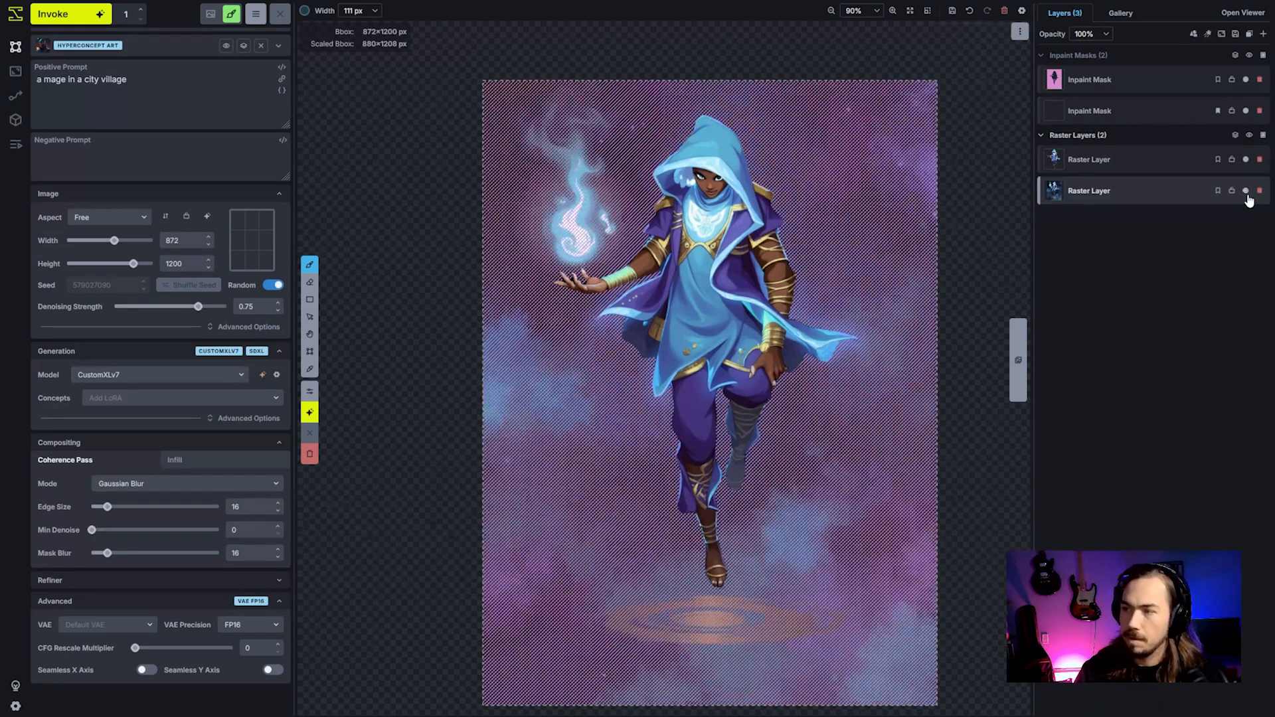
pyautogui.click(1246, 191)
pyautogui.click(1246, 190)
pyautogui.click(1247, 191)
pyautogui.click(1246, 191)
pyautogui.click(1246, 191)
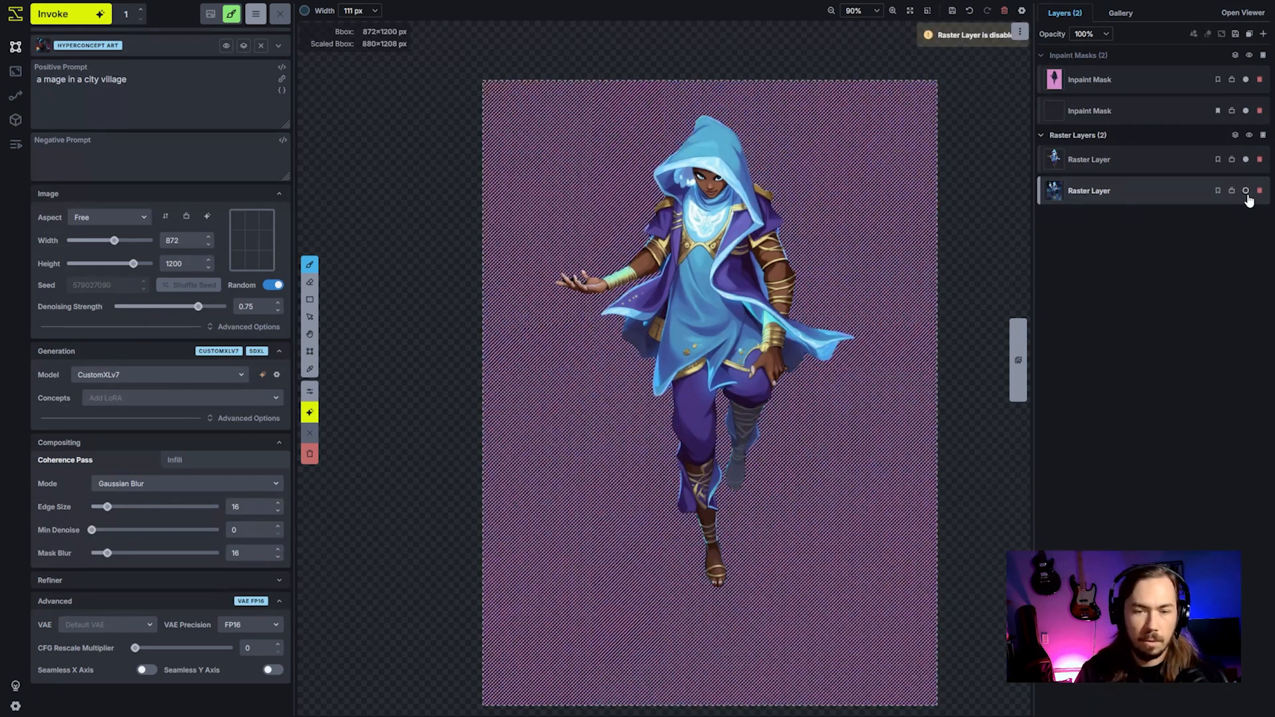
pyautogui.click(1246, 190)
pyautogui.click(1246, 79)
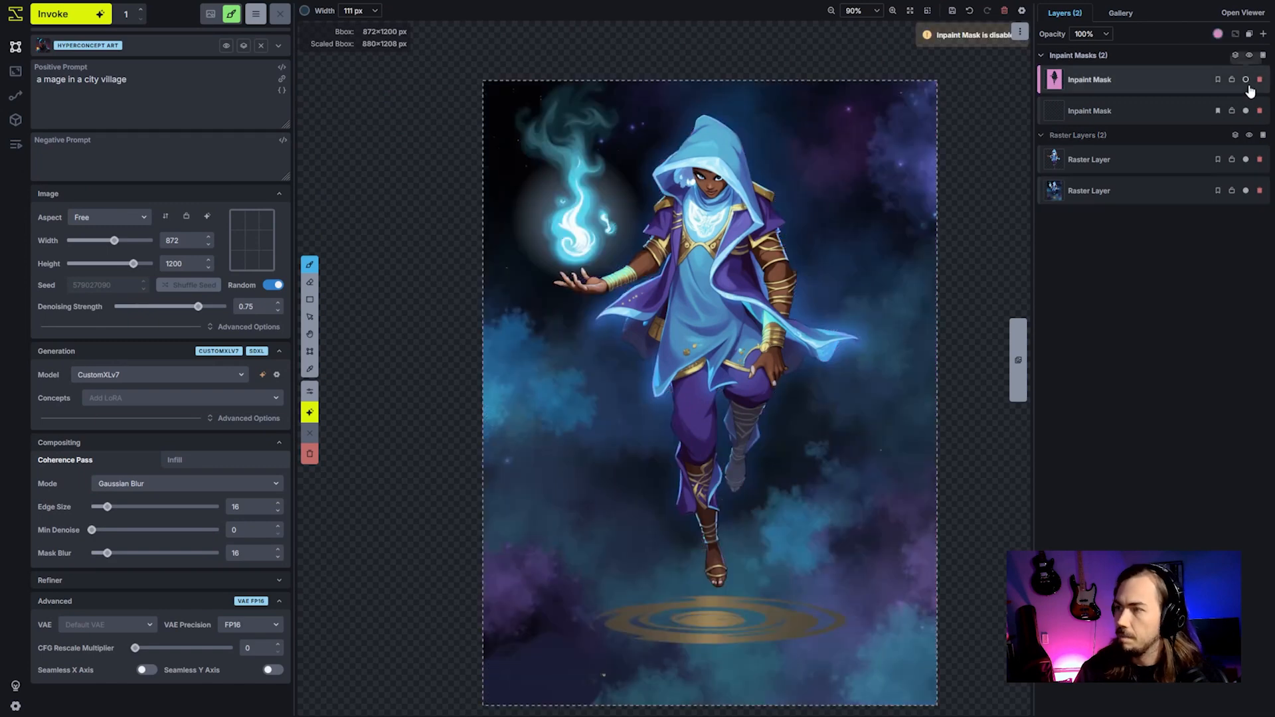
pyautogui.click(1246, 79)
# Disable the original raster layer and the background inpaint mask, and select the mage cutout layer.
pyautogui.click(1246, 191)
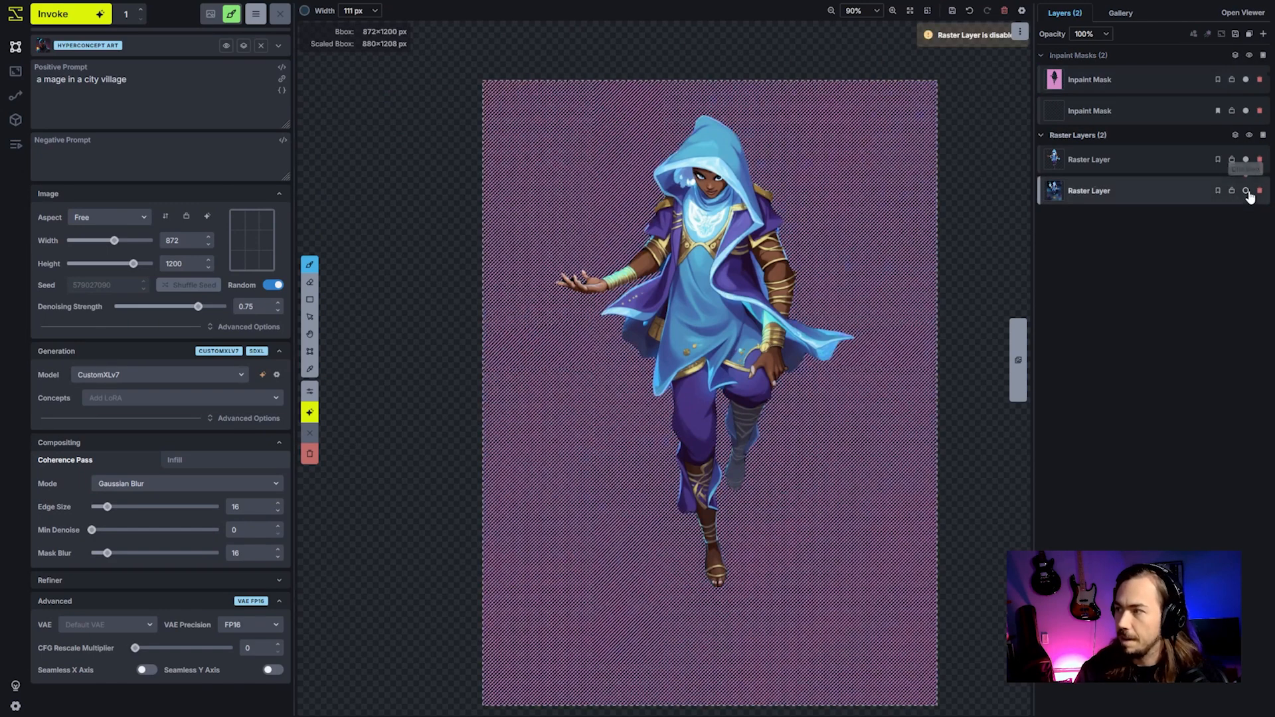
pyautogui.click(1246, 79)
pyautogui.click(1246, 80)
pyautogui.click(1246, 79)
pyautogui.click(1247, 80)
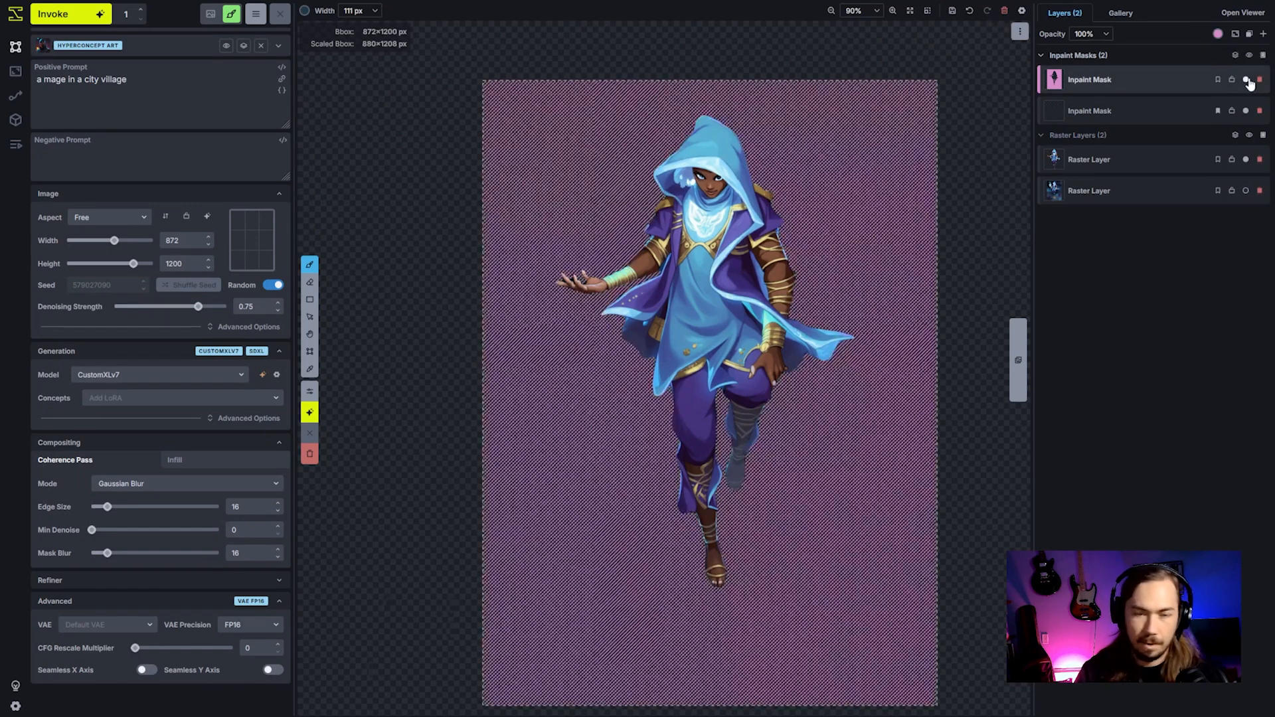
pyautogui.click(1247, 80)
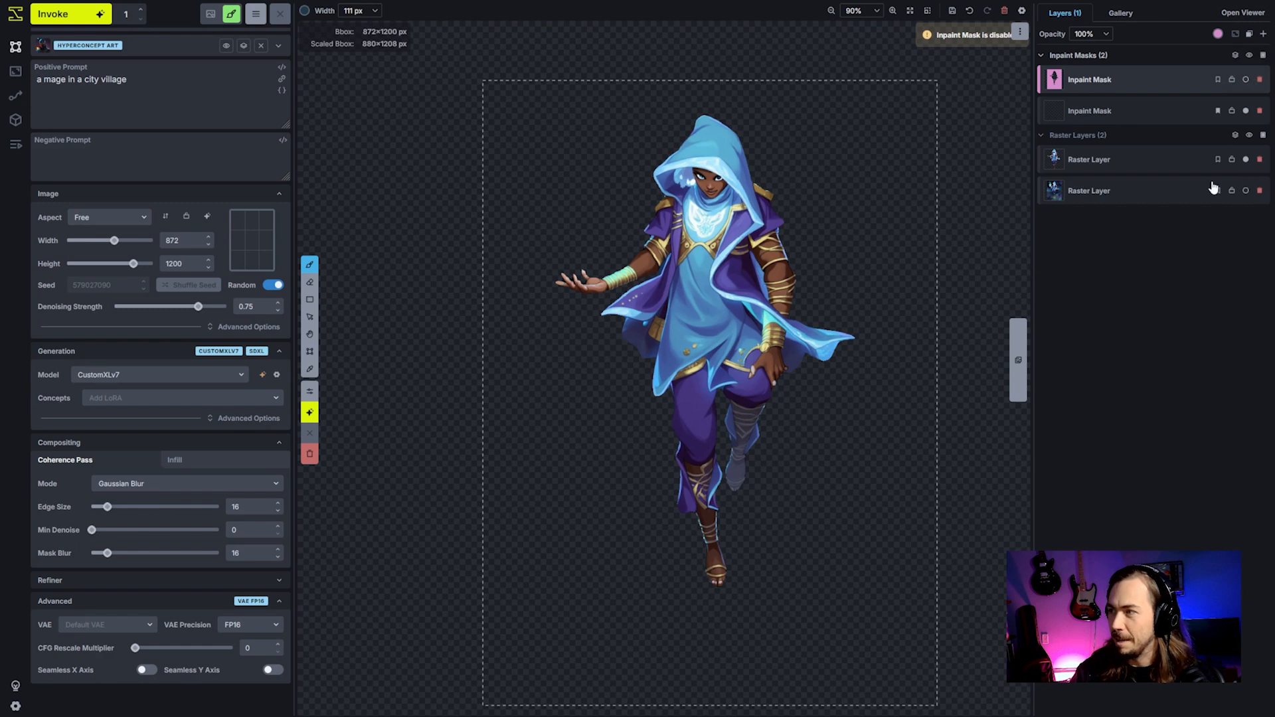
pyautogui.click(1176, 195)
pyautogui.click(1156, 167)
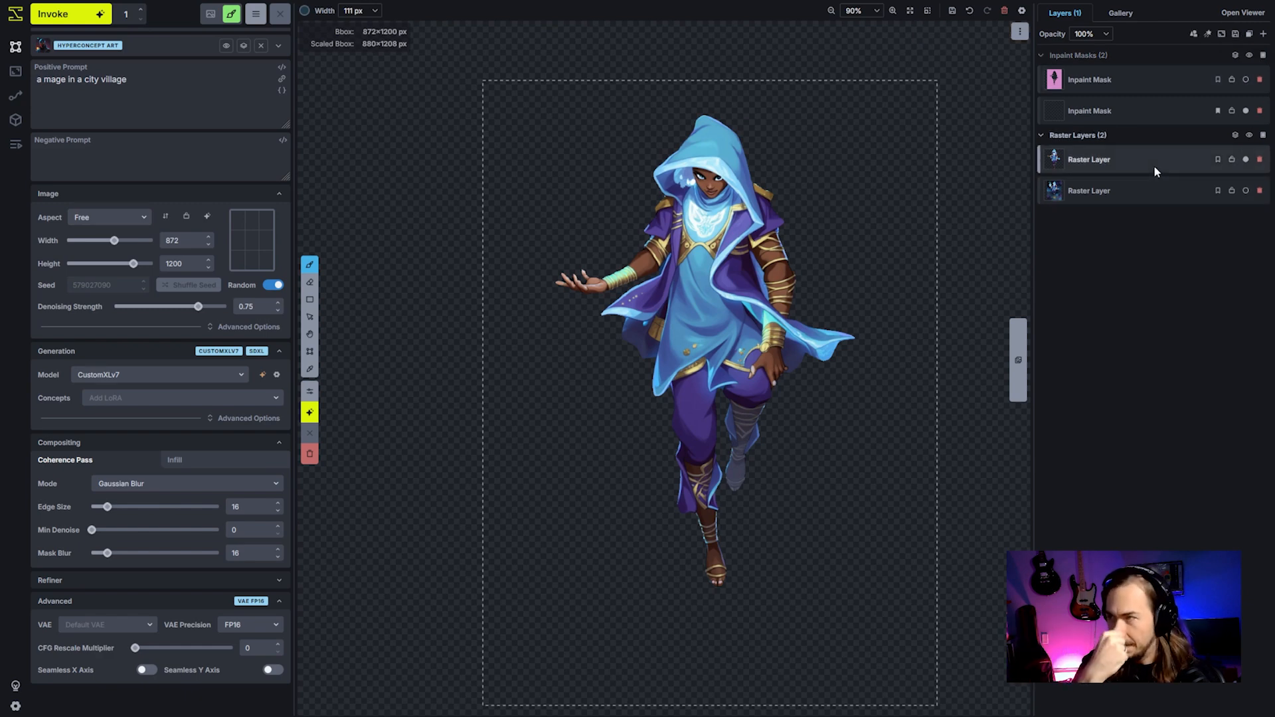
# Delete the background inpaint mask, and leave the original raster layer disabled after briefly re-enabling it.
pyautogui.click(1247, 190)
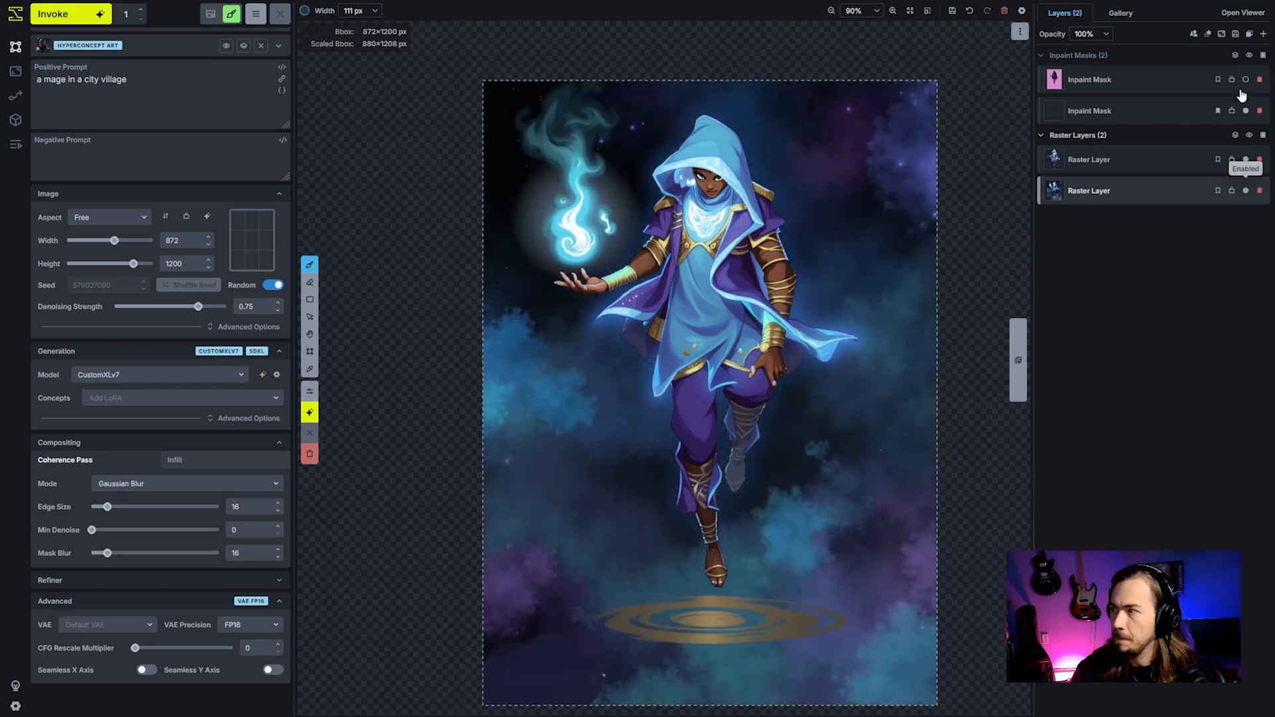
pyautogui.click(1247, 80)
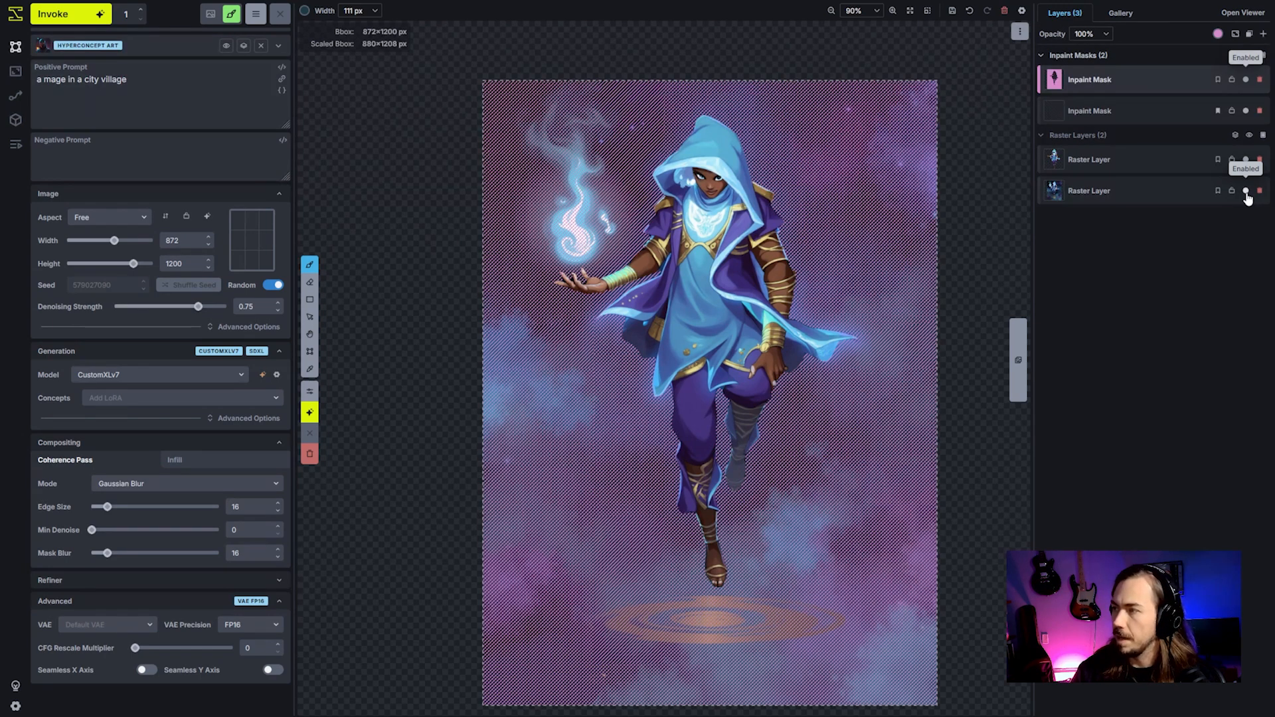
pyautogui.click(1261, 79)
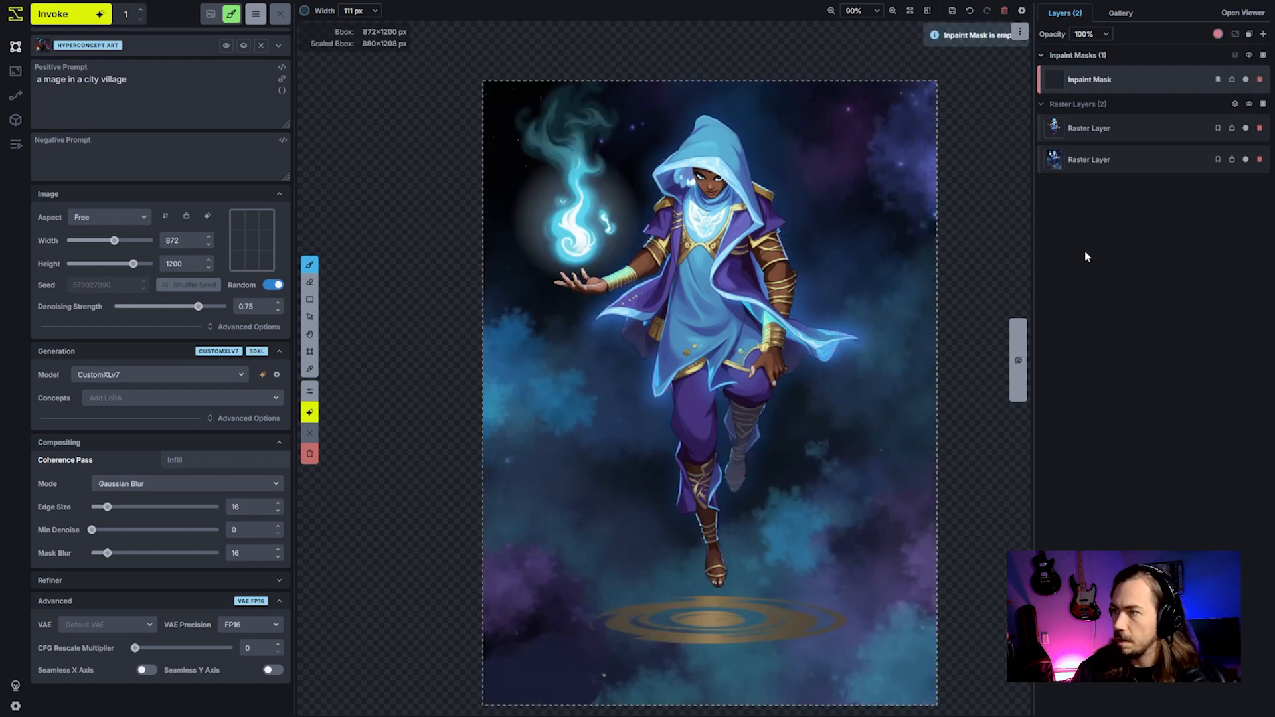
pyautogui.click(1247, 160)
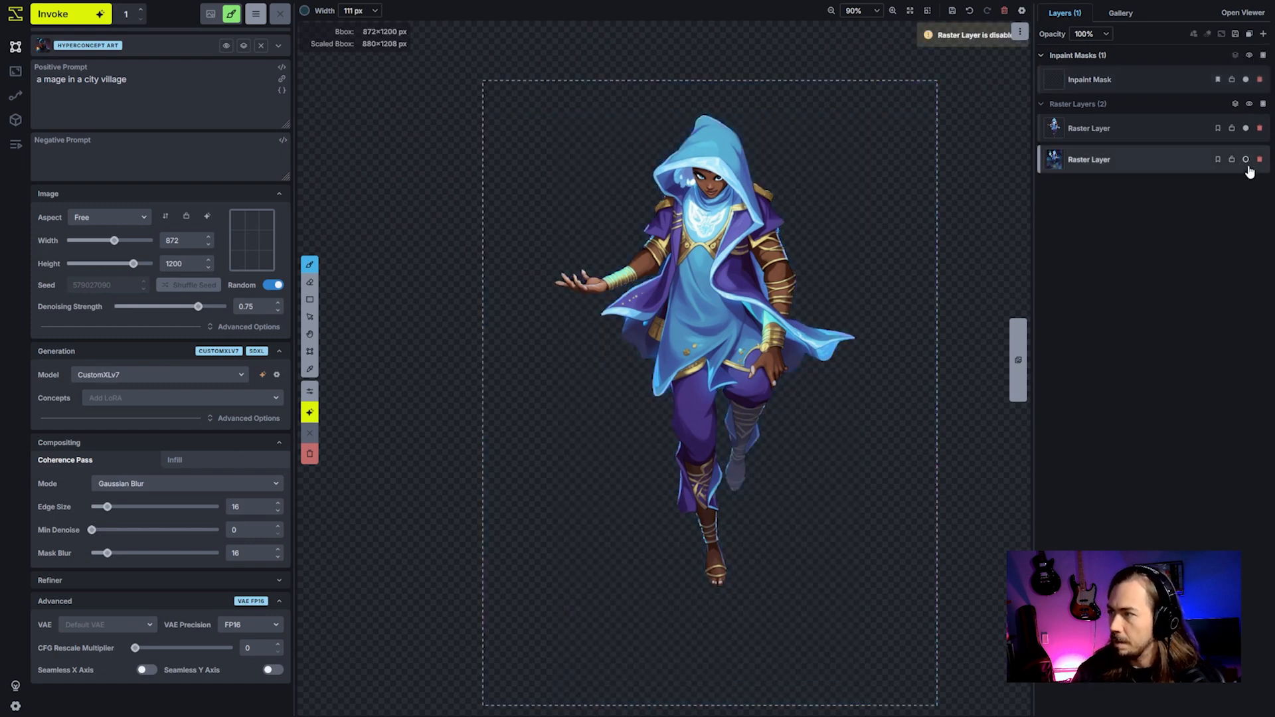
# Add a new empty raster layer and move it one level down, beneath the mage cutout layer.
pyautogui.click(1267, 105)
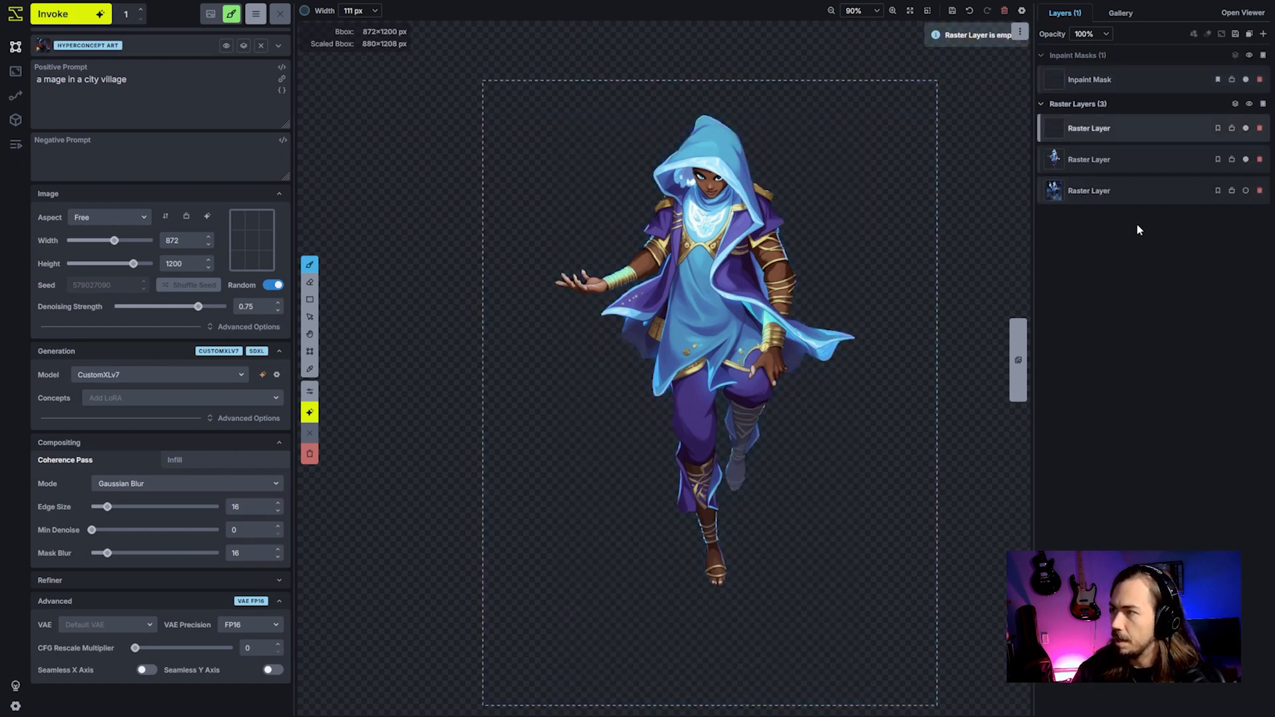
pyautogui.rightClick(1162, 133)
pyautogui.click(1072, 166)
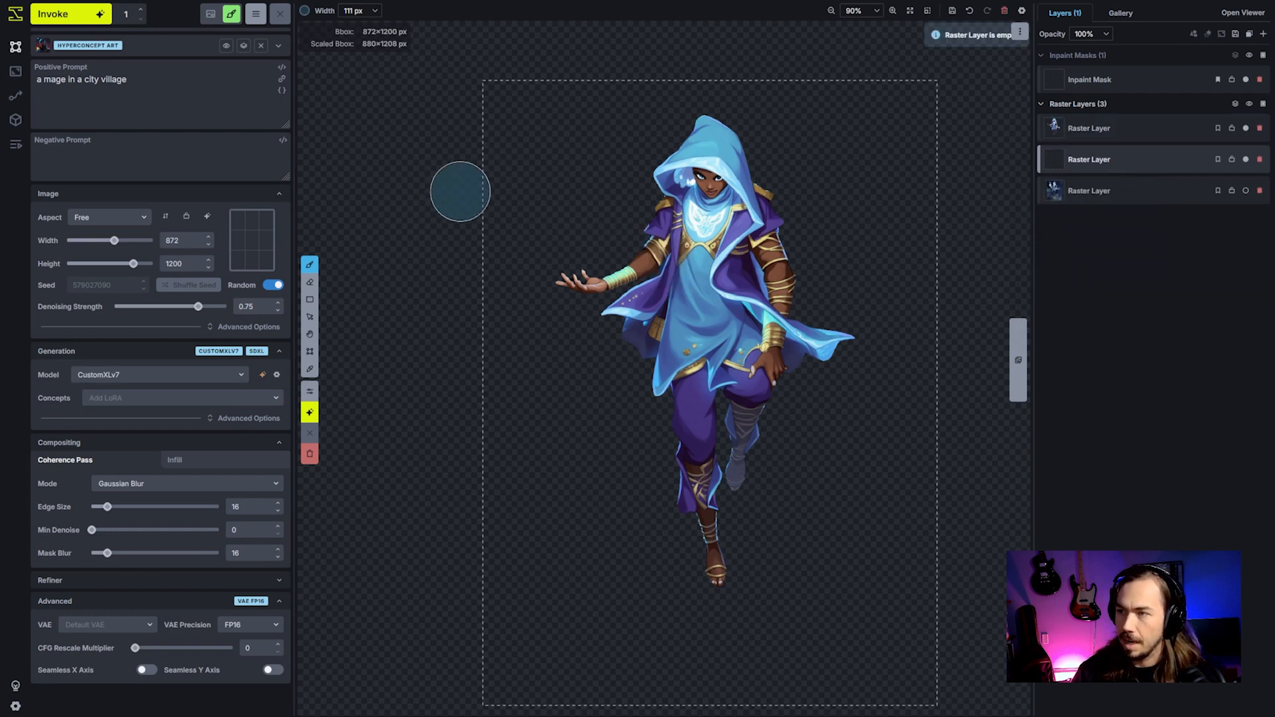
# Set the brush to a 231 px width and a saturated orange colour with alpha 1.
pyautogui.click(305, 11)
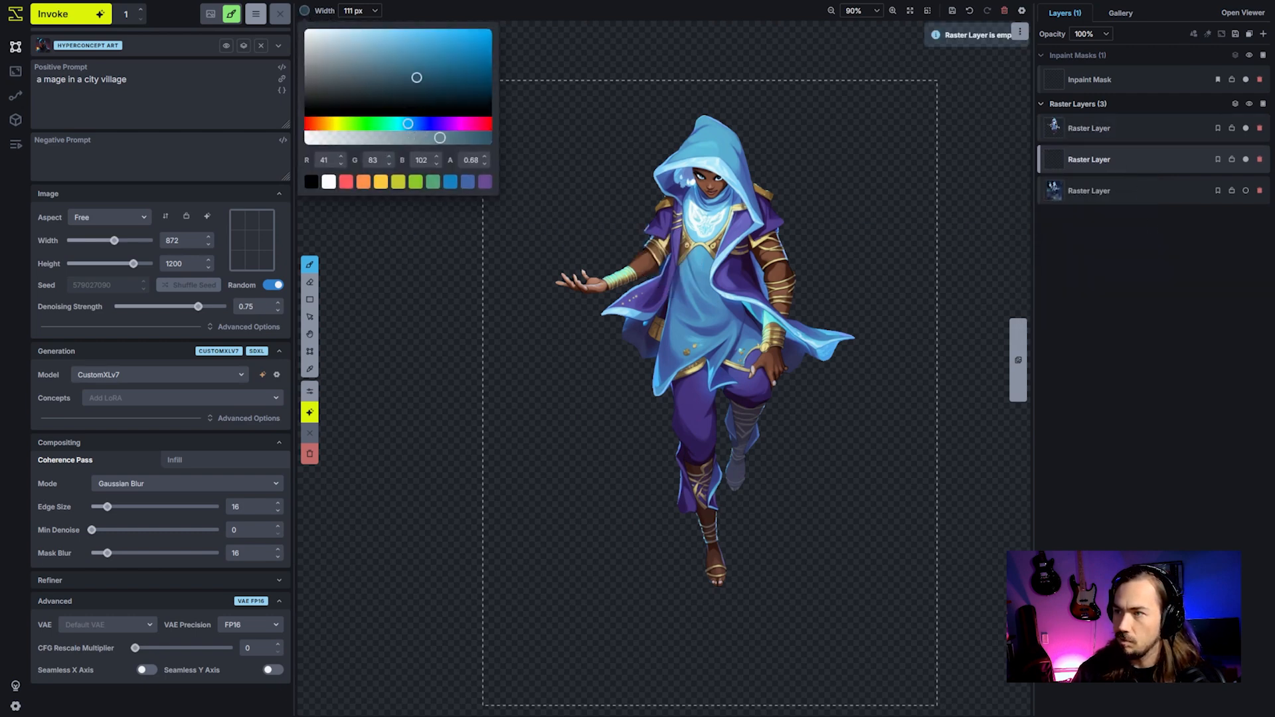
pyautogui.moveTo(440, 138); pyautogui.dragTo(525, 138)
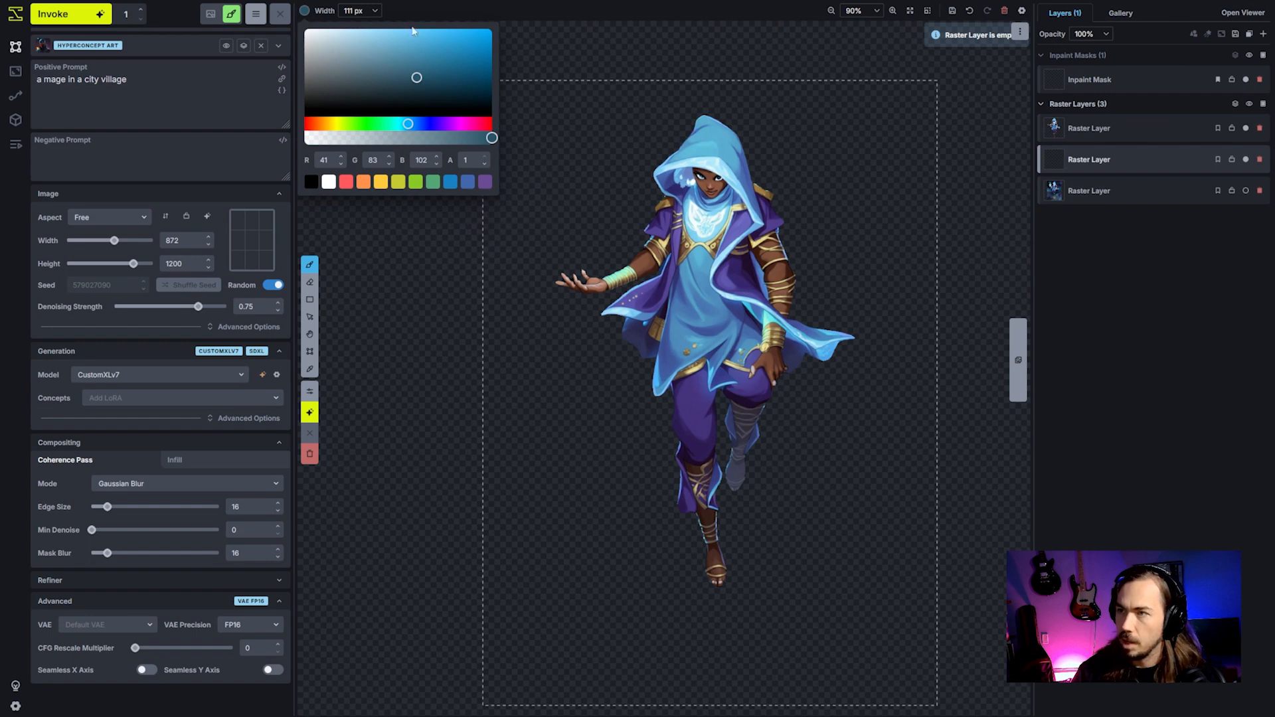
pyautogui.click(440, 10)
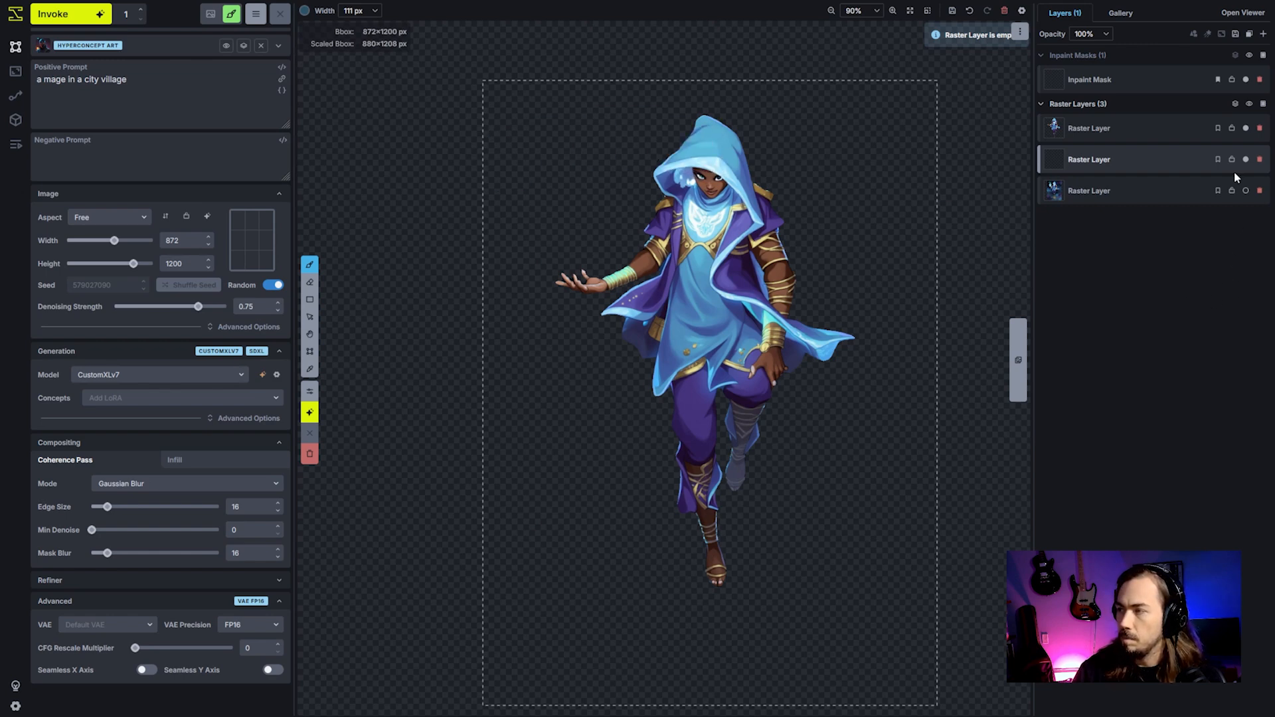
pyautogui.keyDown('ctrl'); pyautogui.scroll(-6, 578, 162); pyautogui.keyUp('ctrl')
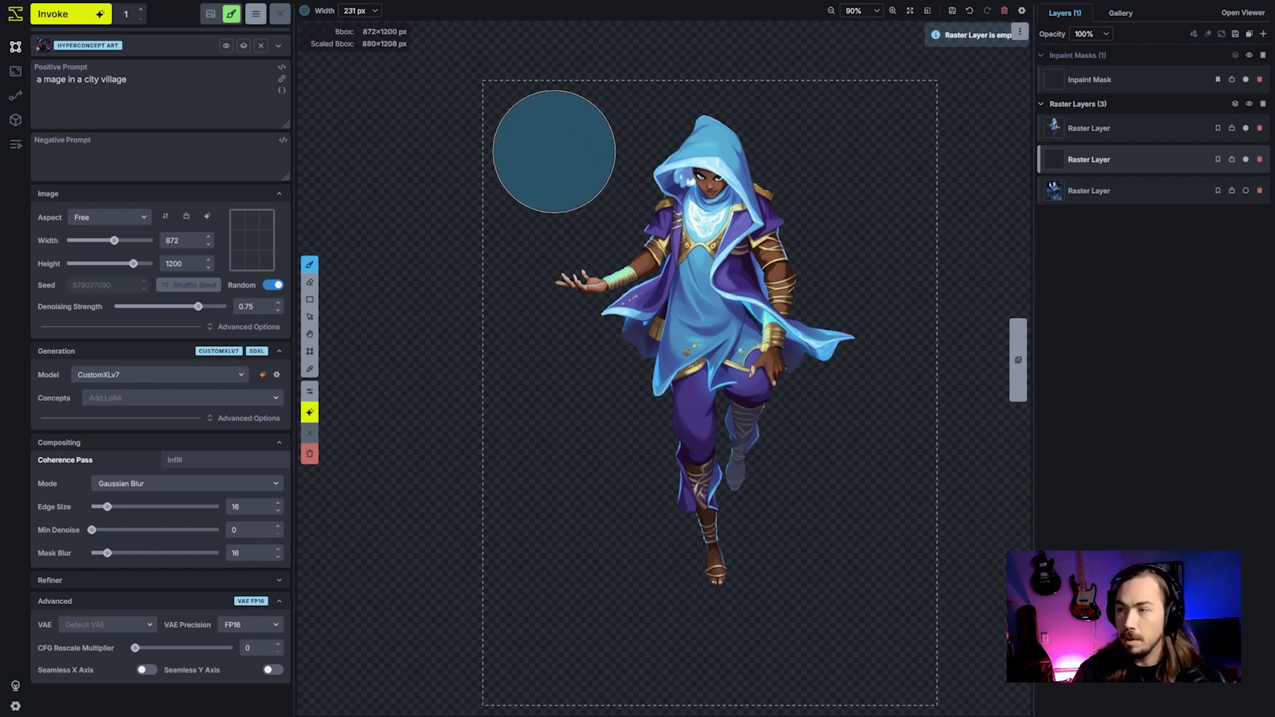
pyautogui.click(305, 10)
pyautogui.click(327, 123)
pyautogui.click(487, 34)
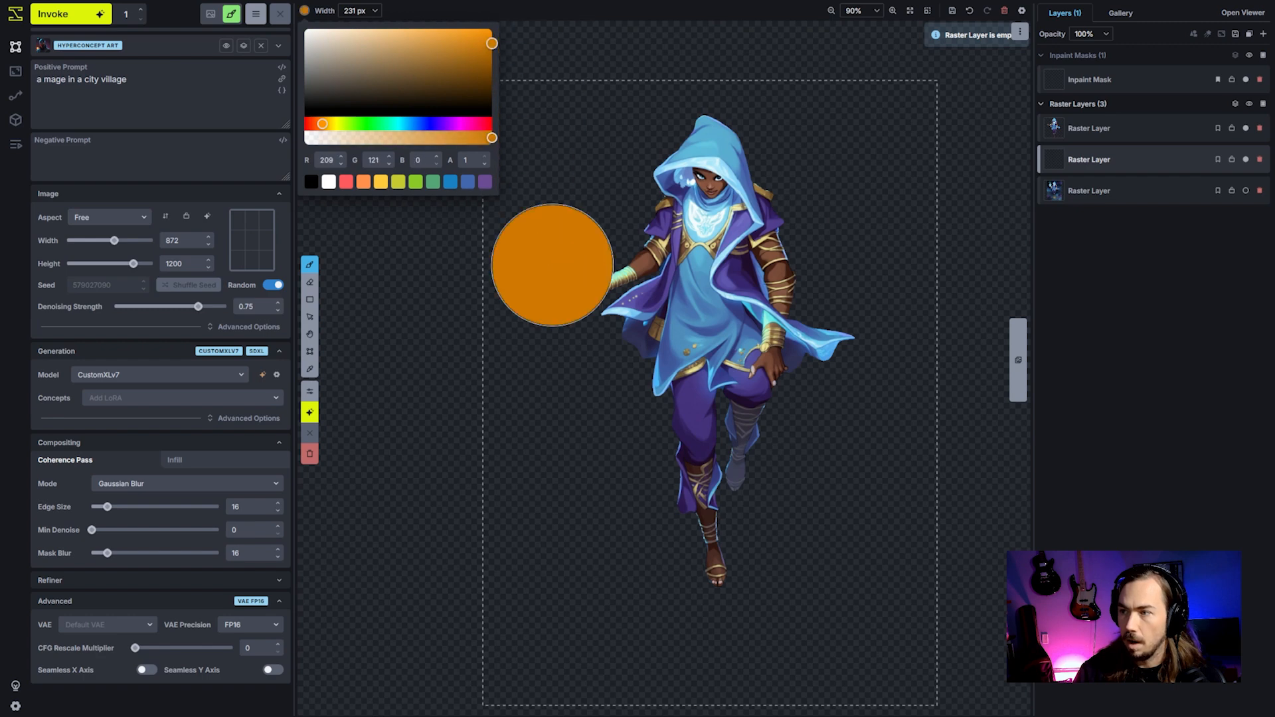
# Paint a broad orange stroke behind the mage on the empty raster layer, and undo it.
pyautogui.moveTo(549, 276)
pyautogui.mouseDown()
pyautogui.moveTo(939, 104)
pyautogui.moveTo(562, 390)
pyautogui.mouseUp()
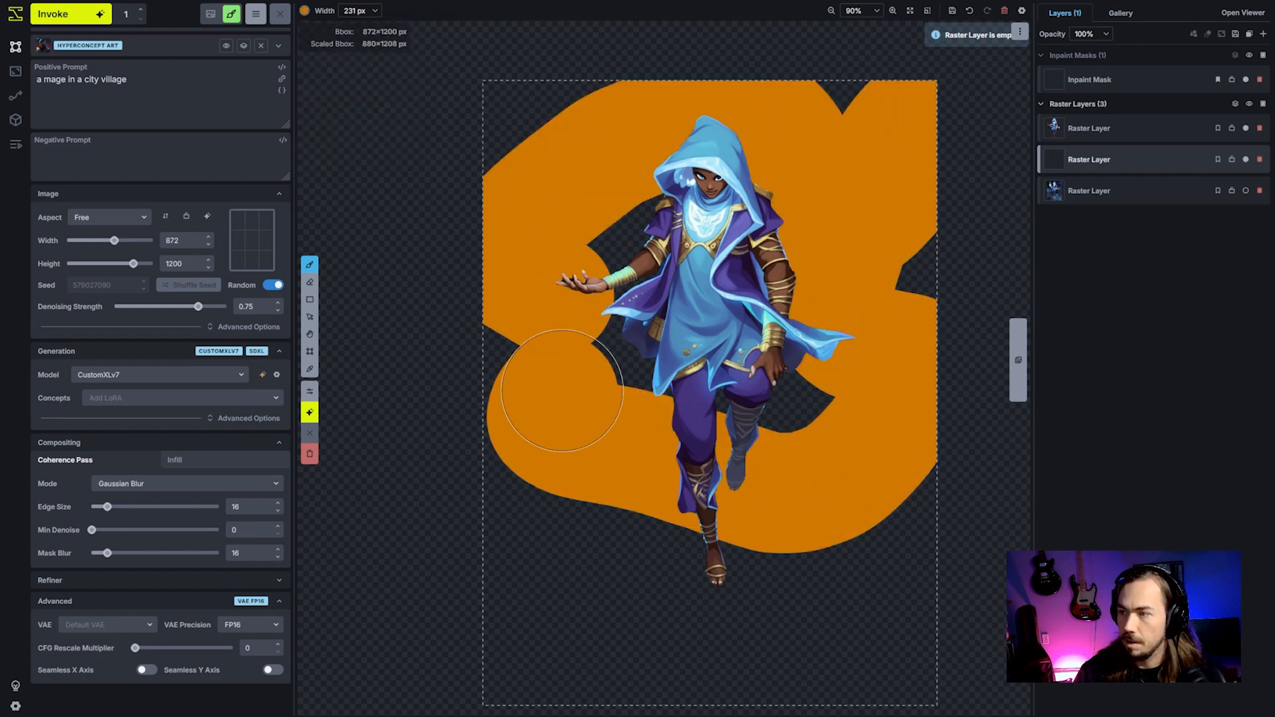
pyautogui.hotkey('ctrl', 'z')
pyautogui.click(867, 329)
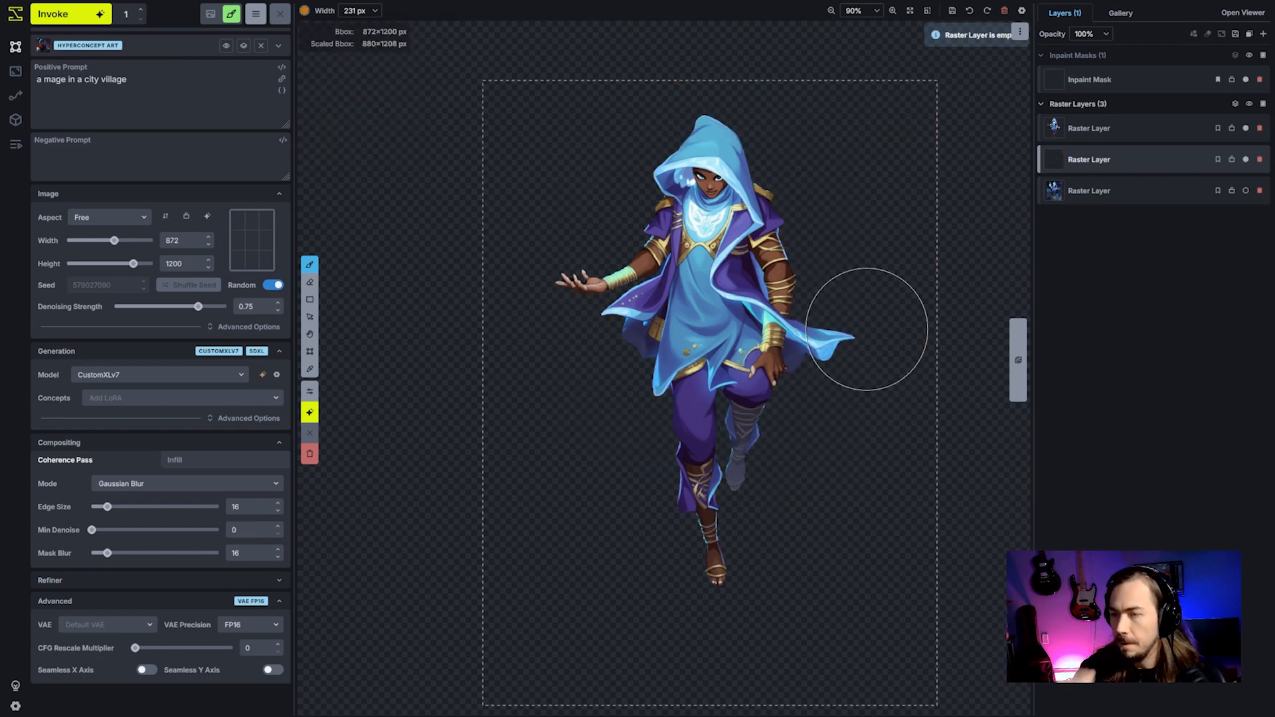
# Try the color infill method with a bright orange fill color, and return the infill method to lama.
pyautogui.click(177, 463)
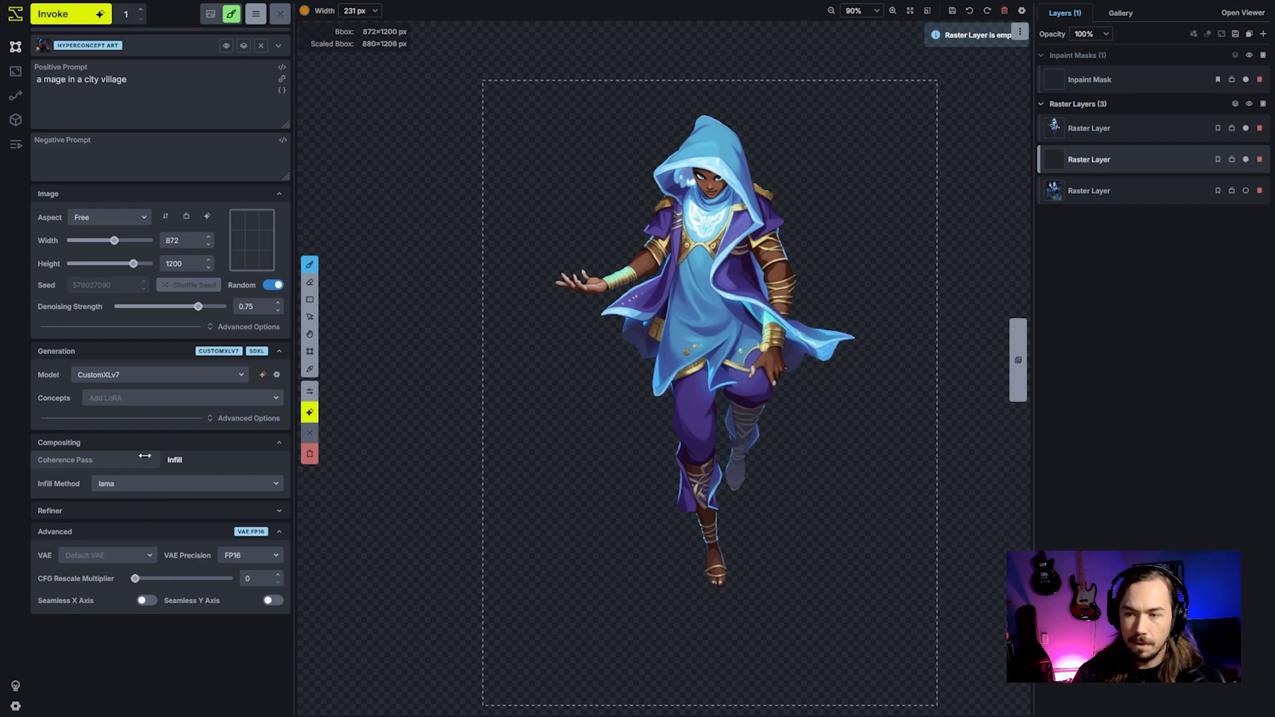
pyautogui.click(109, 486)
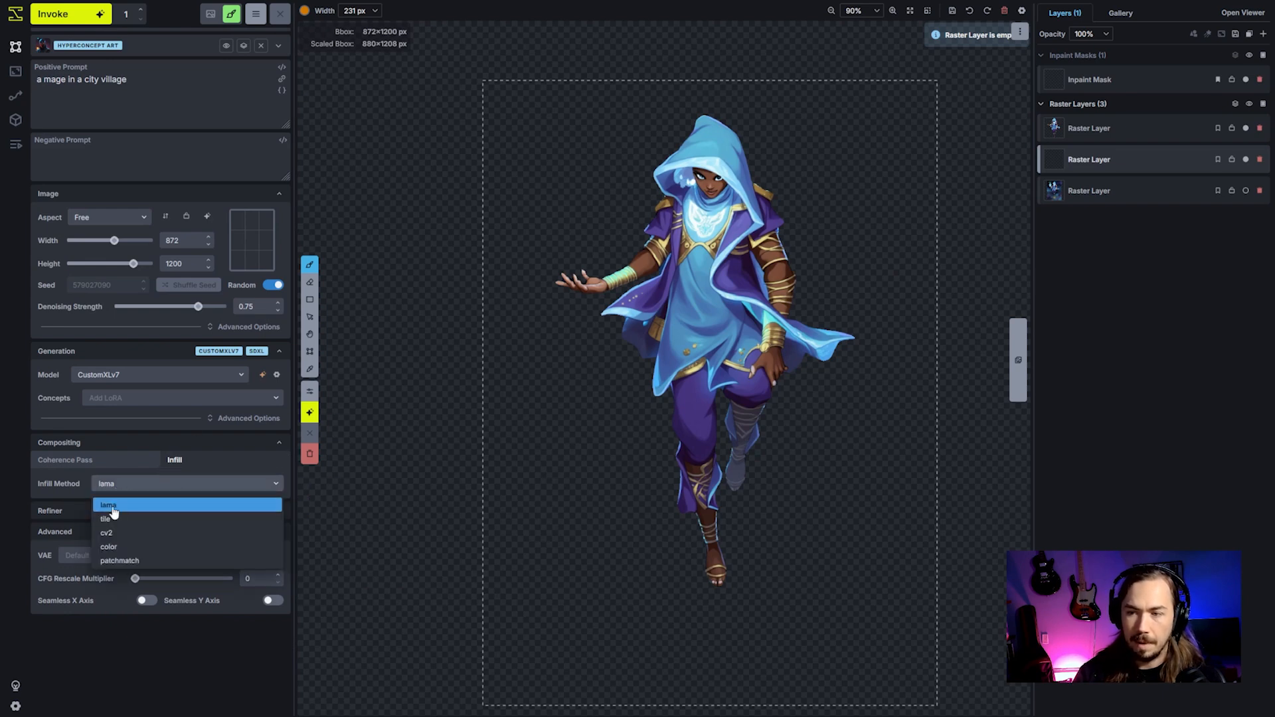
pyautogui.click(110, 547)
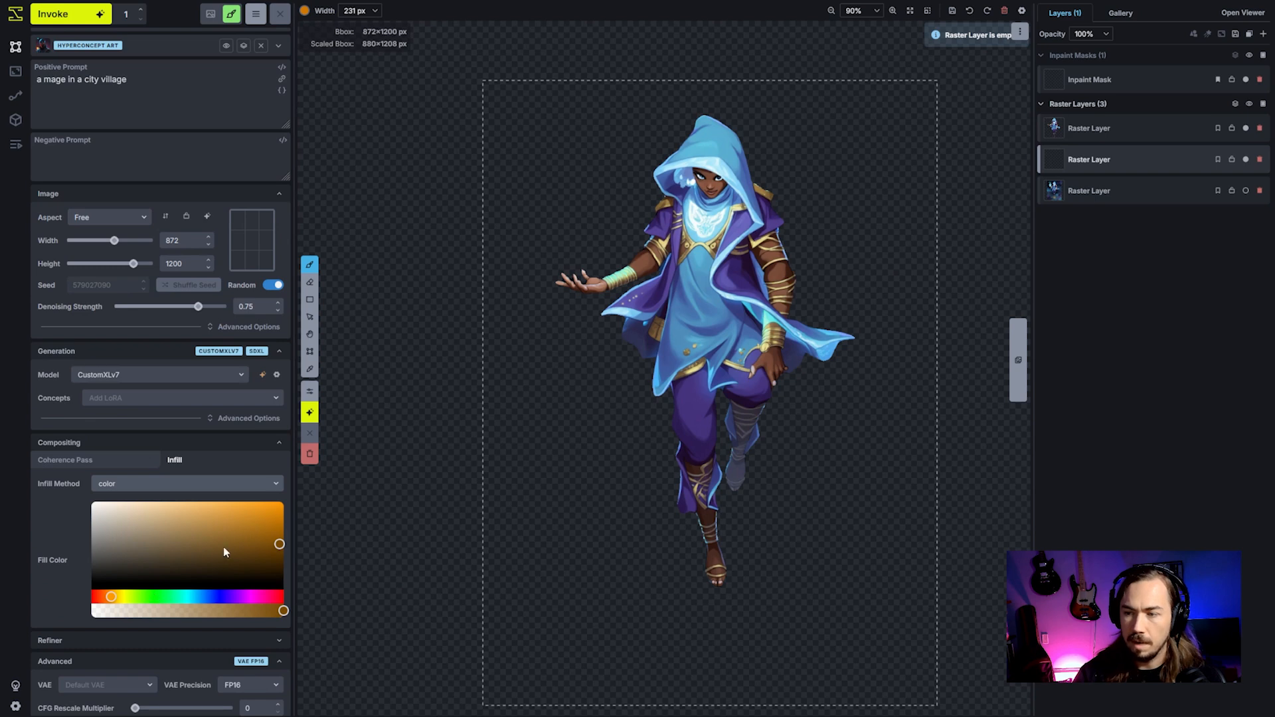
pyautogui.moveTo(224, 551); pyautogui.dragTo(284, 502)
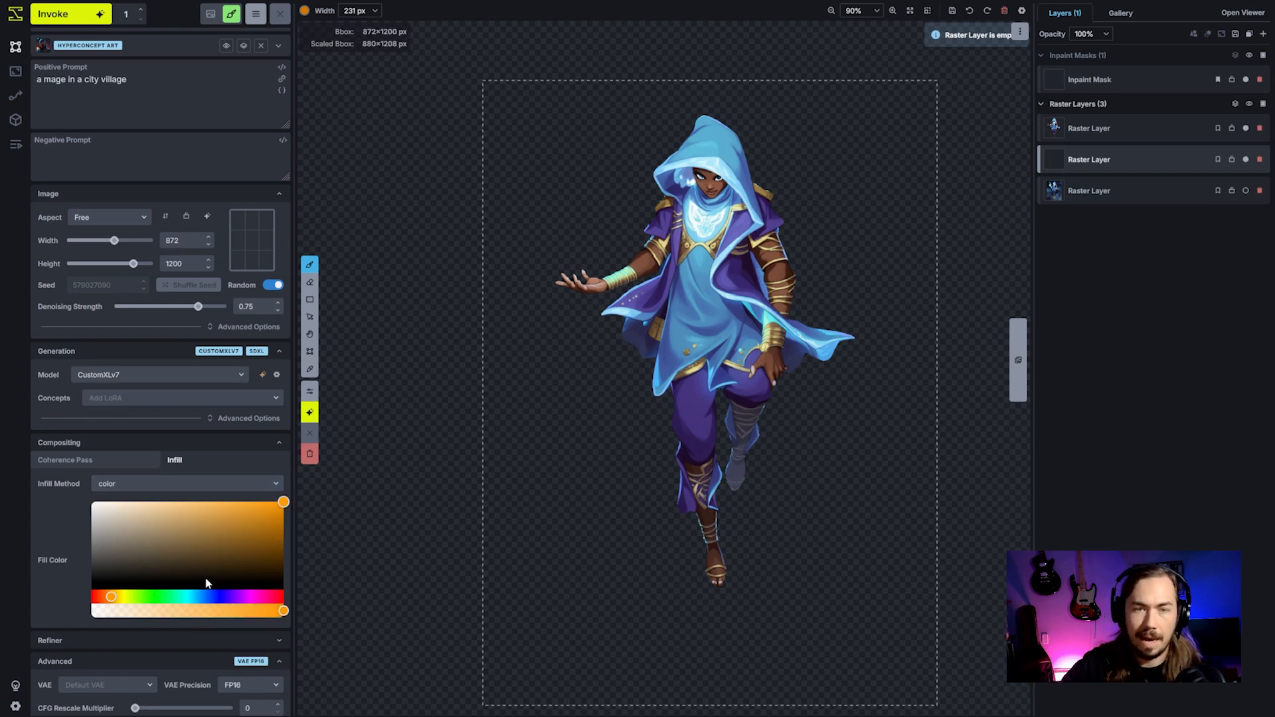
pyautogui.click(200, 486)
pyautogui.click(187, 511)
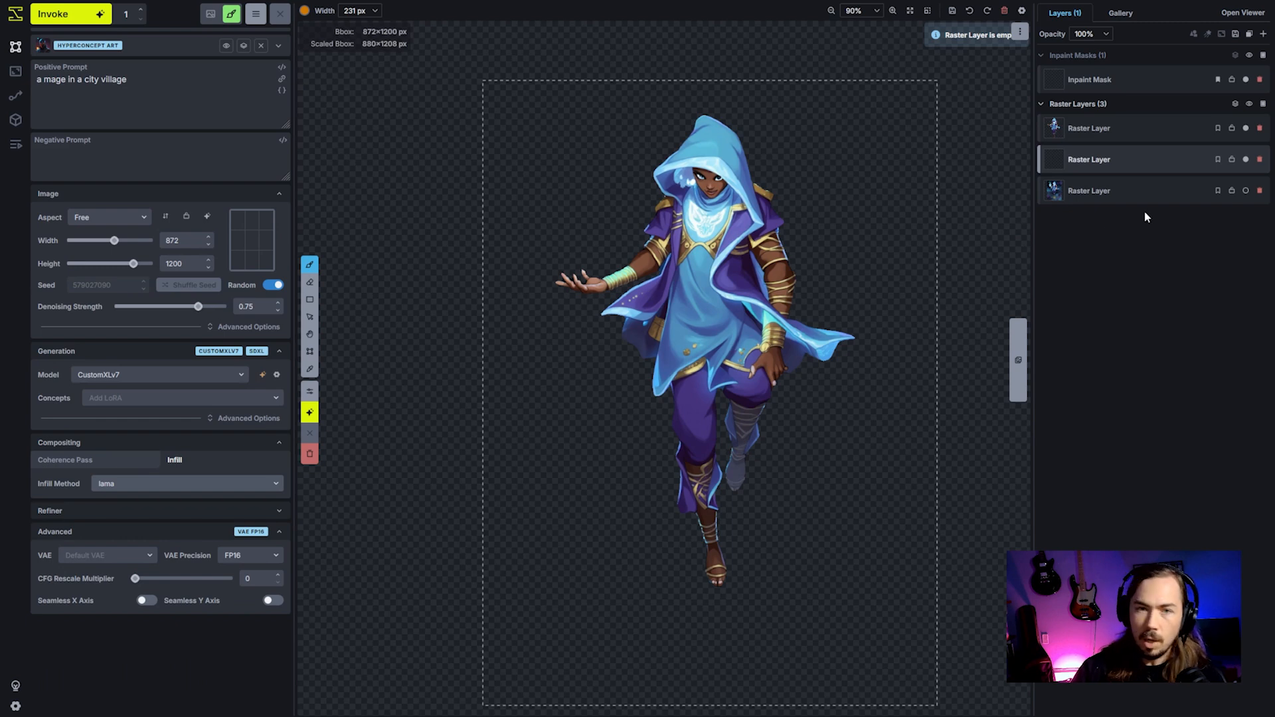
# Disable the mage cutout layer and shorten the positive prompt to "a city village".
pyautogui.click(1247, 129)
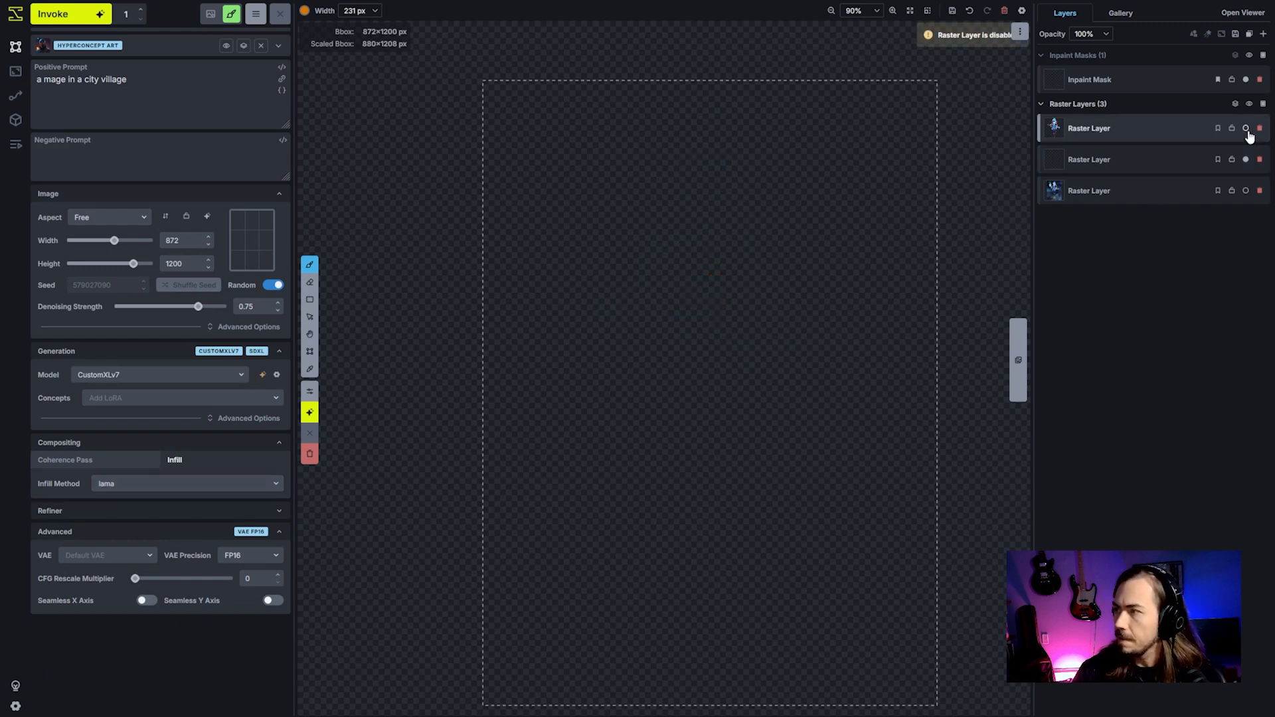
pyautogui.click(207, 103)
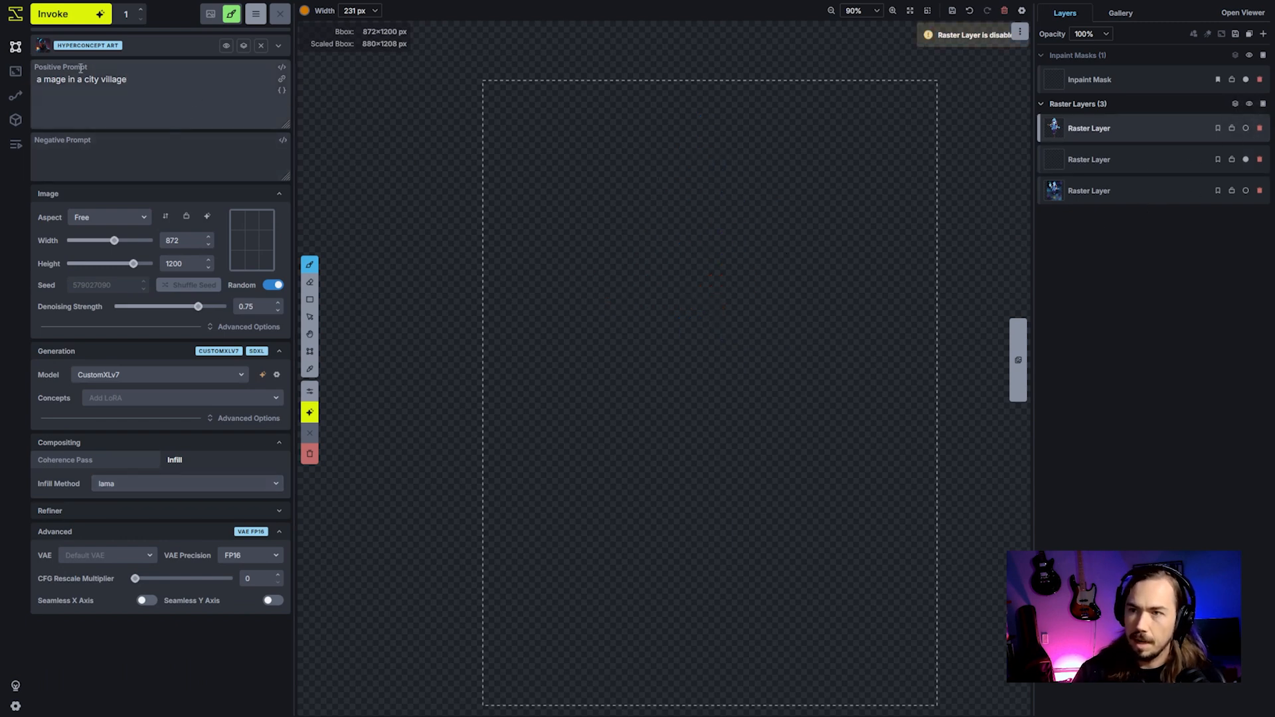
pyautogui.moveTo(77, 80); pyautogui.dragTo(36, 80)
pyautogui.press('BackSpace')
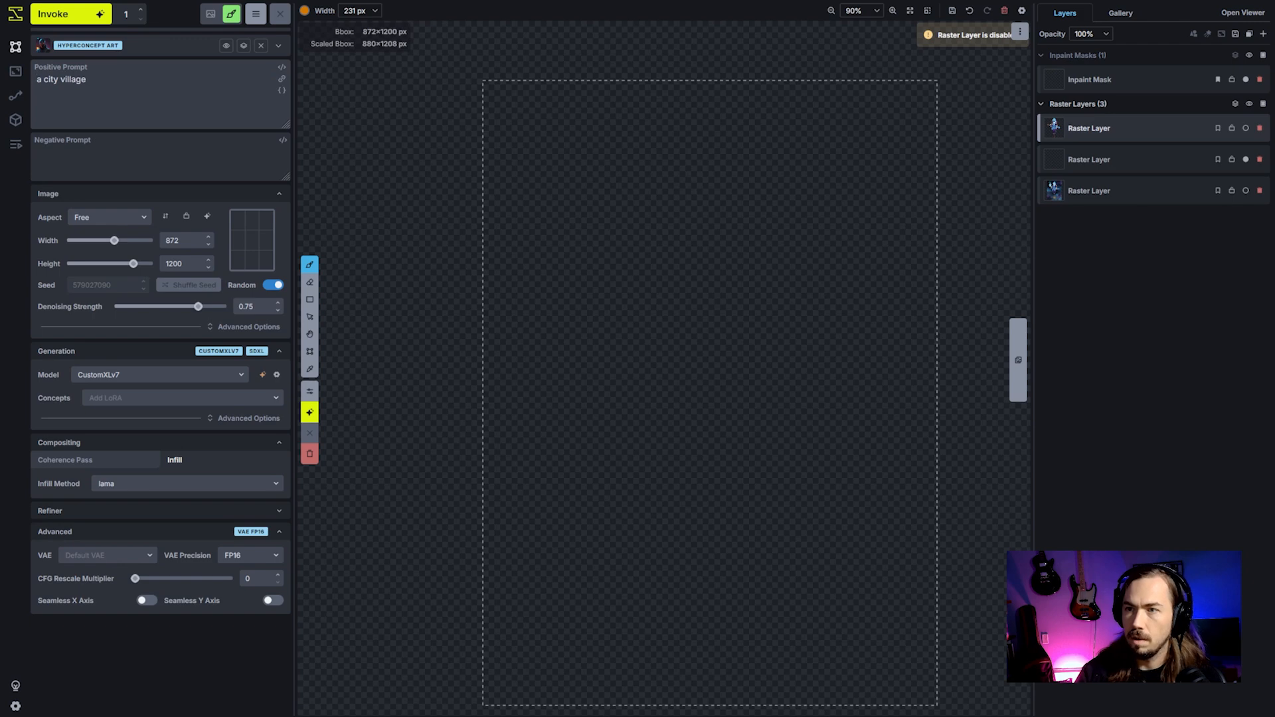
# Start a generation and cancel it, and flatten the Hyperconcept Art template into the positive and negative prompts.
pyautogui.hotkey('ctrl', 'Return')
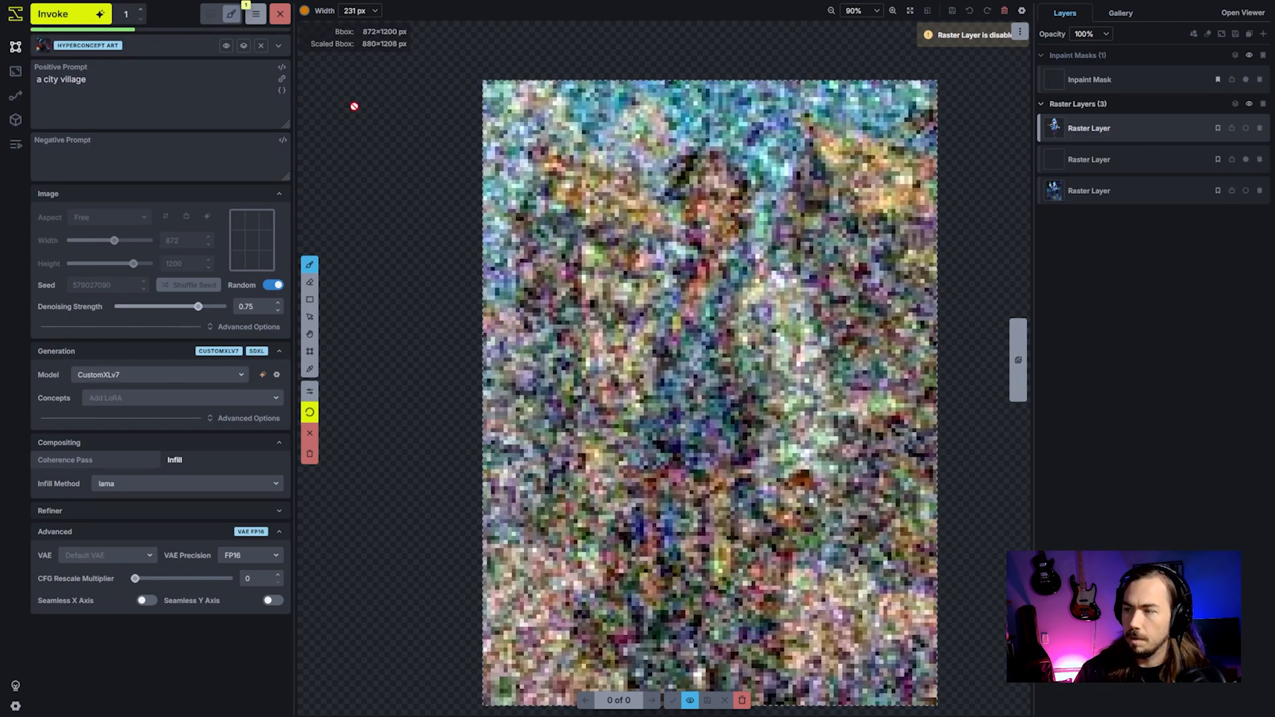
pyautogui.click(280, 14)
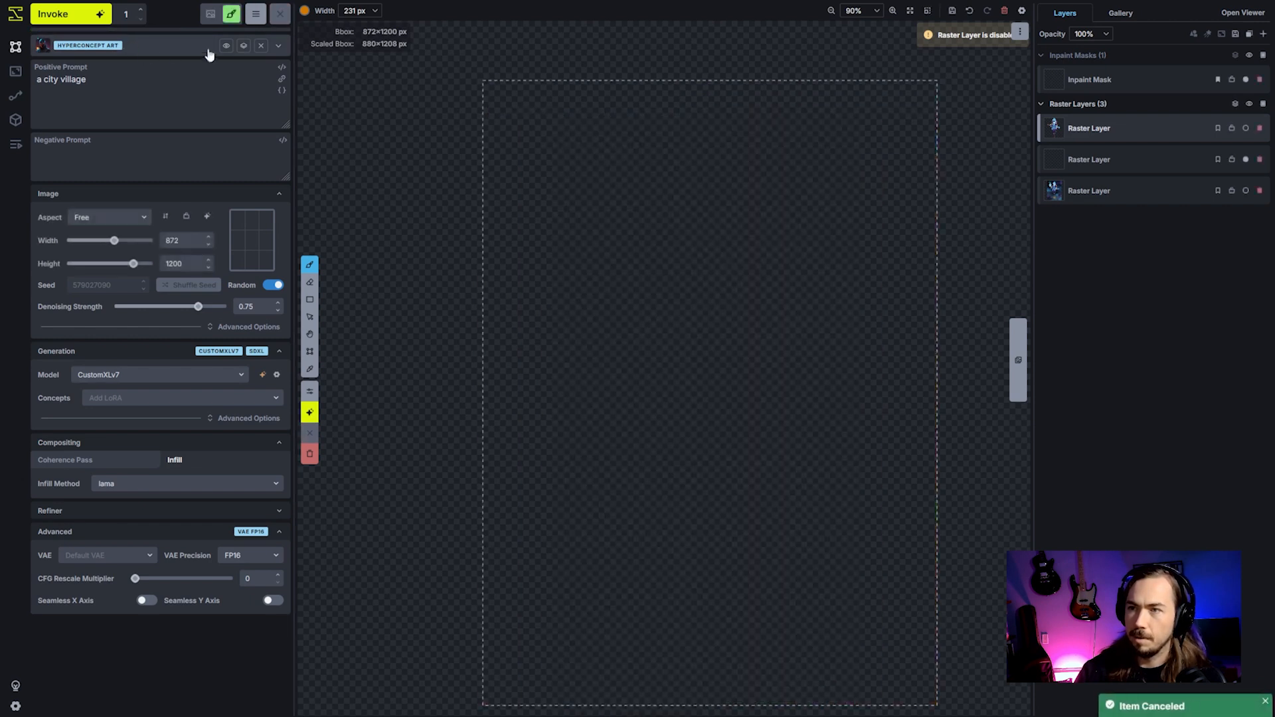
pyautogui.click(245, 46)
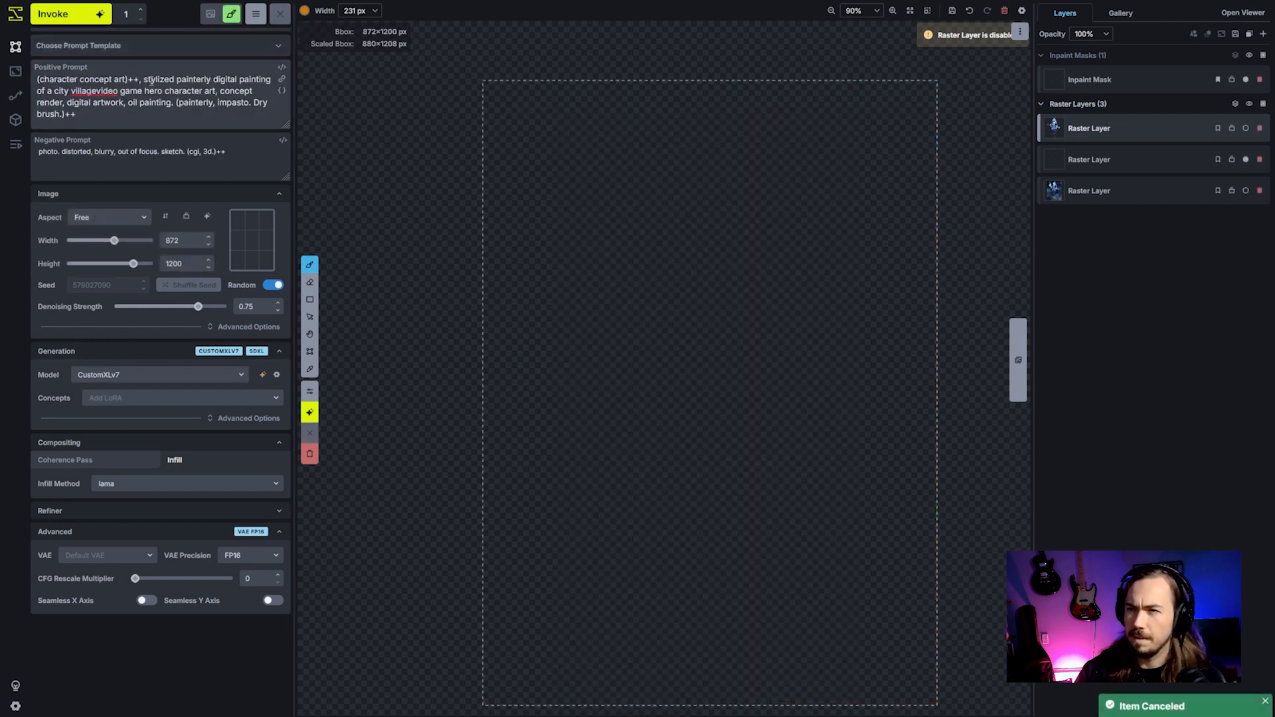
# In the positive prompt, remove "character" before "concept art", replace "hero character" with "environment", and put a space between "village" and "video".
pyautogui.doubleClick(67, 79)
pyautogui.press('BackSpace')
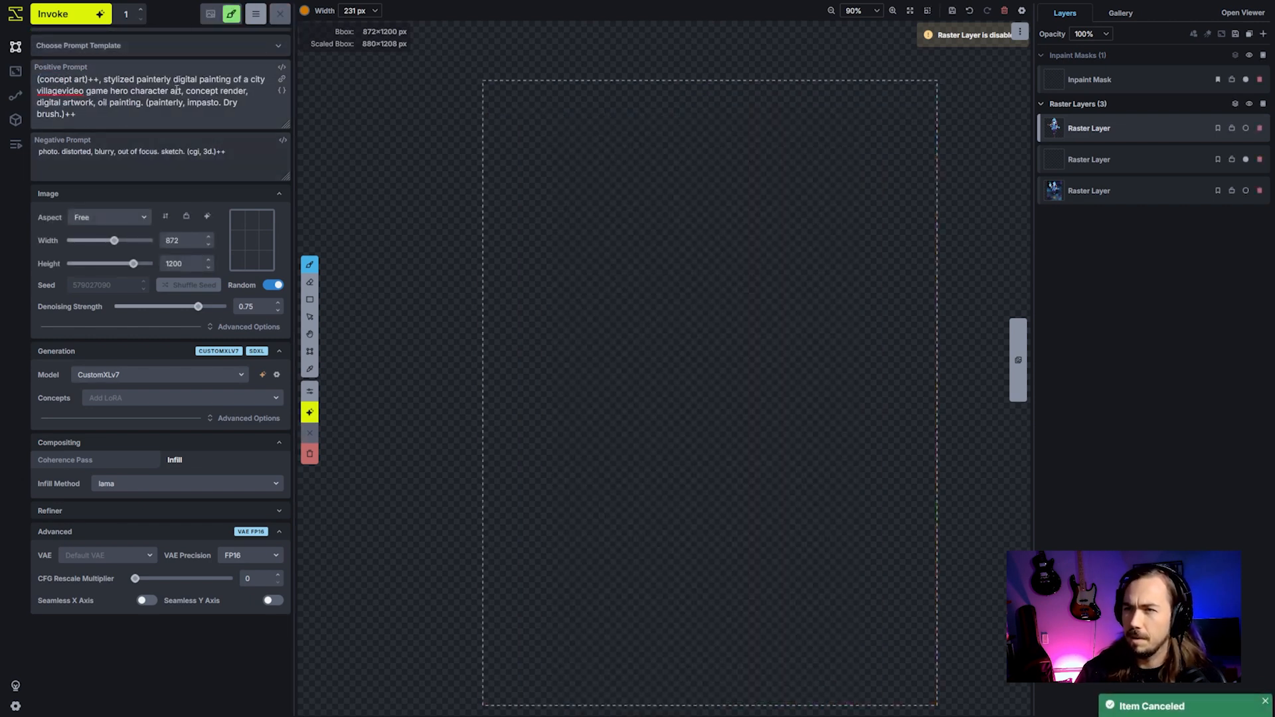
pyautogui.doubleClick(150, 91)
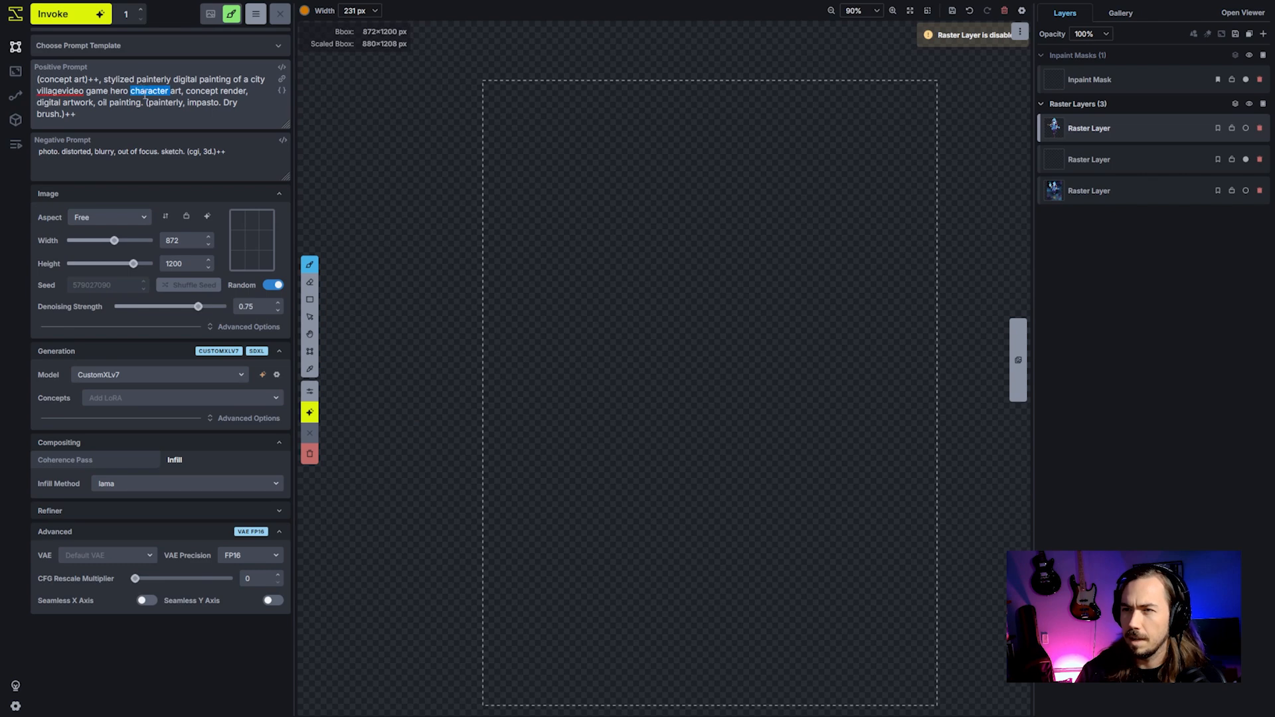
pyautogui.press('BackSpace')
pyautogui.doubleClick(125, 89)
pyautogui.write('envir')
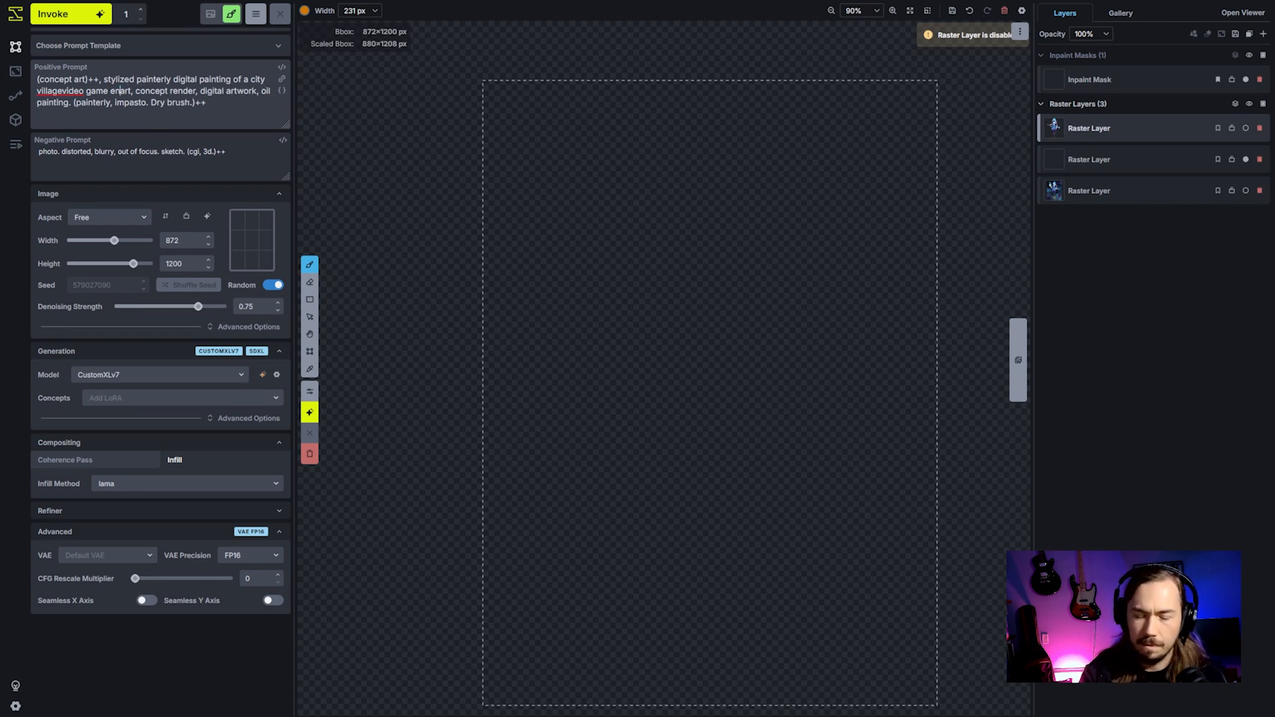
pyautogui.write('onment')
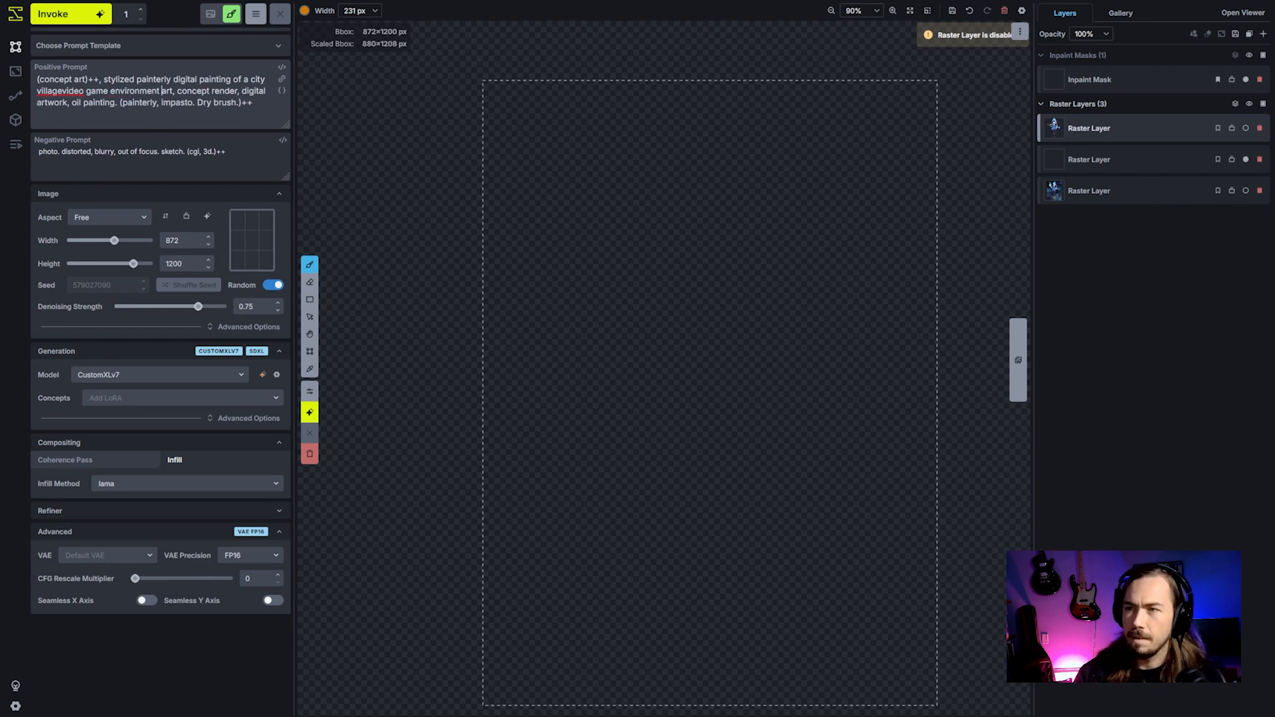
pyautogui.click(61, 91)
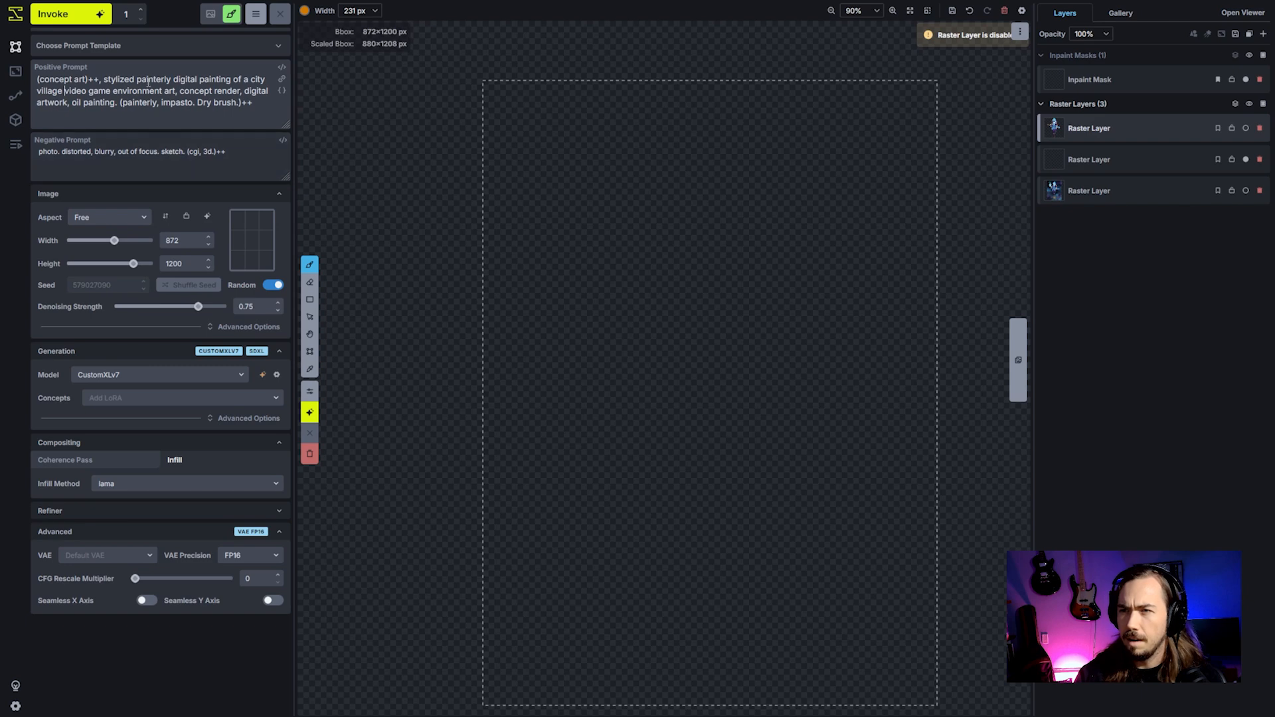
# Add "character." to the start of the negative prompt, and generate the village background and accept it as a raster layer.
pyautogui.click(37, 152)
pyautogui.write('character.')
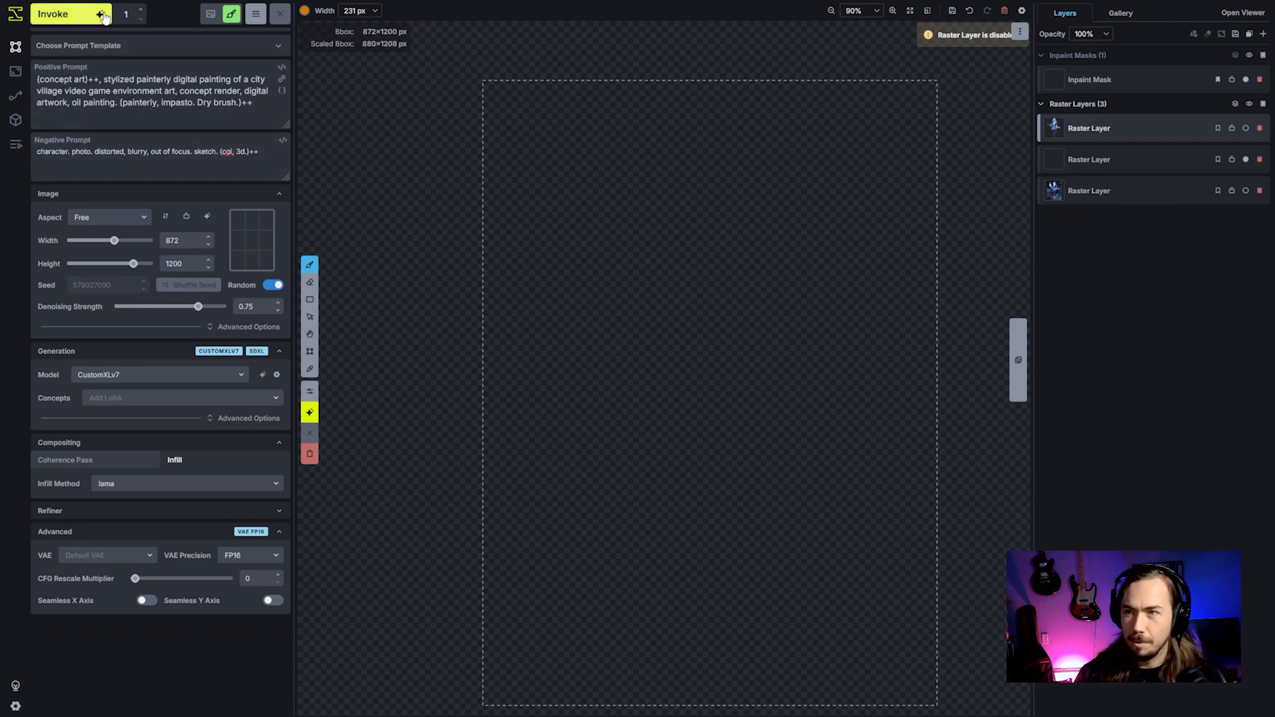
pyautogui.click(70, 14)
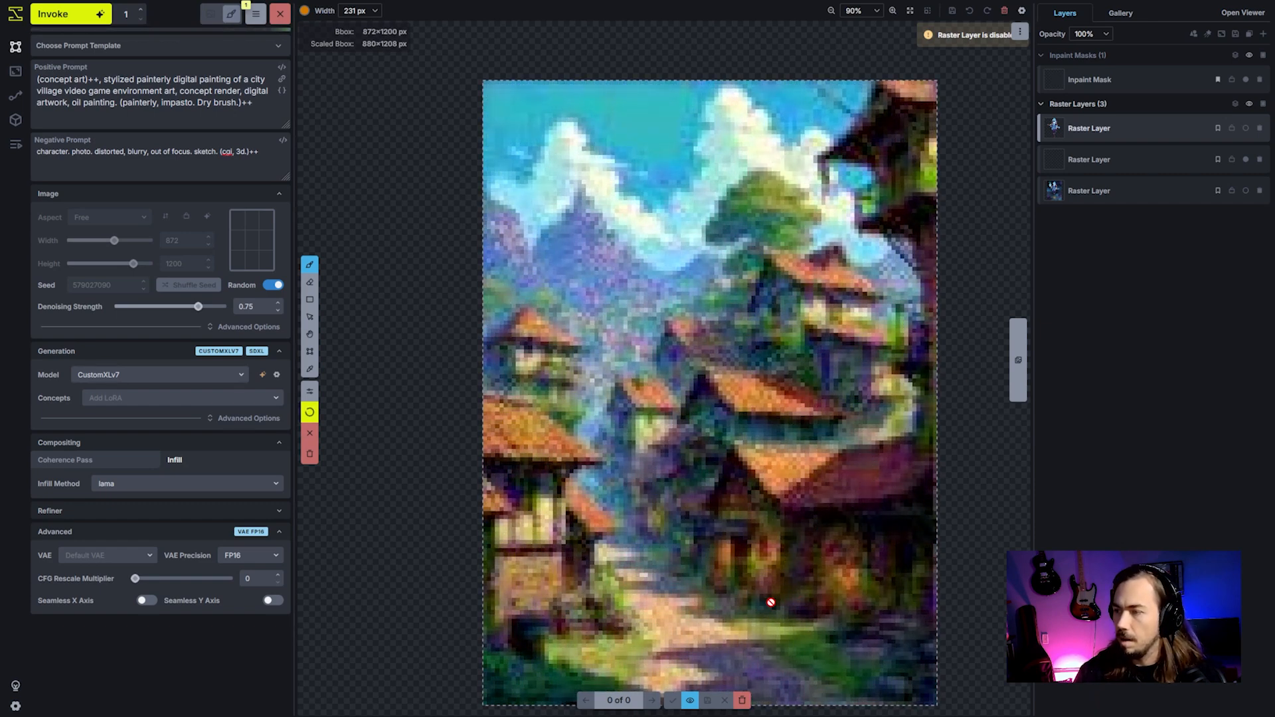
pyautogui.click(673, 700)
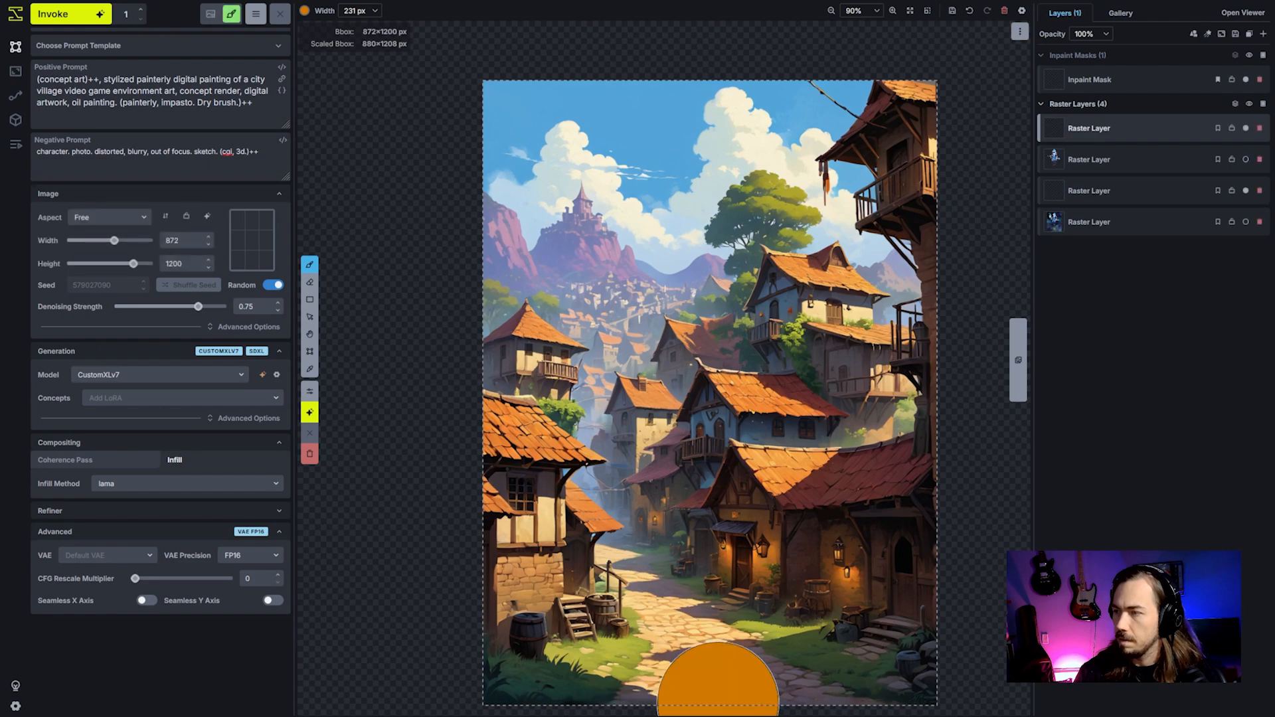
# Enable the mage cutout layer, move it above the village background layer, and activate the Move tool.
pyautogui.click(1246, 159)
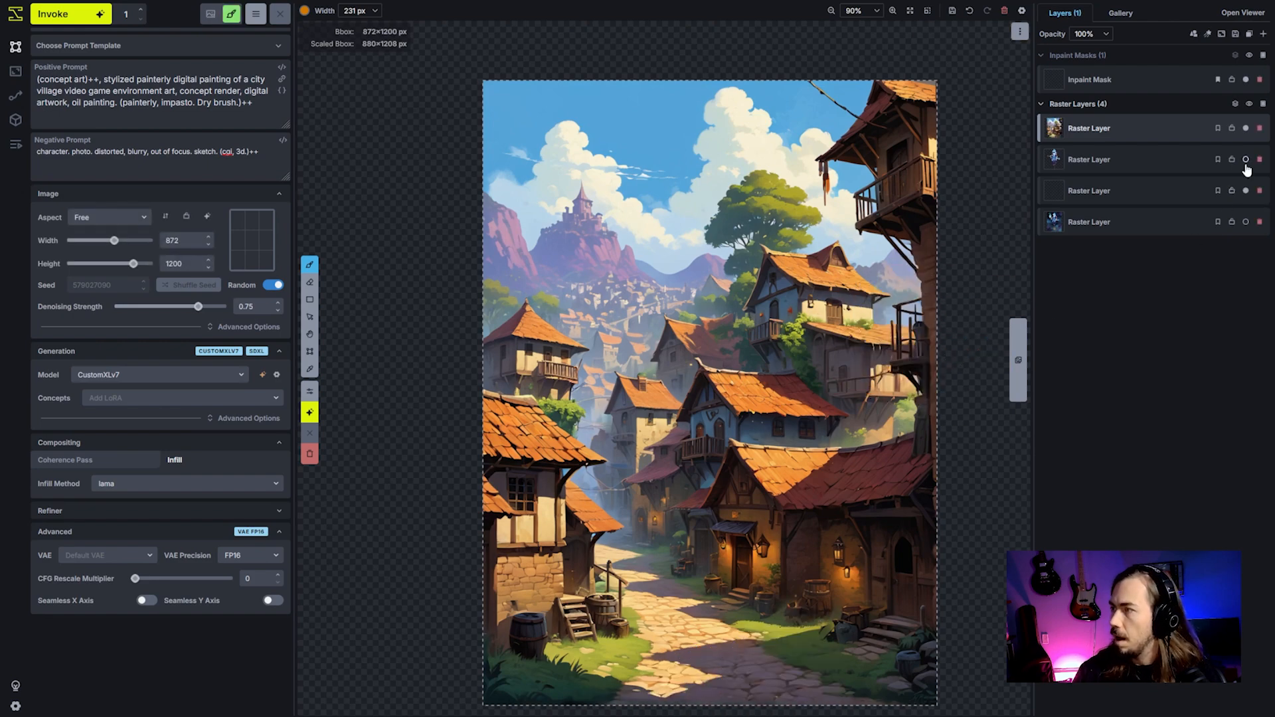
pyautogui.rightClick(1135, 165)
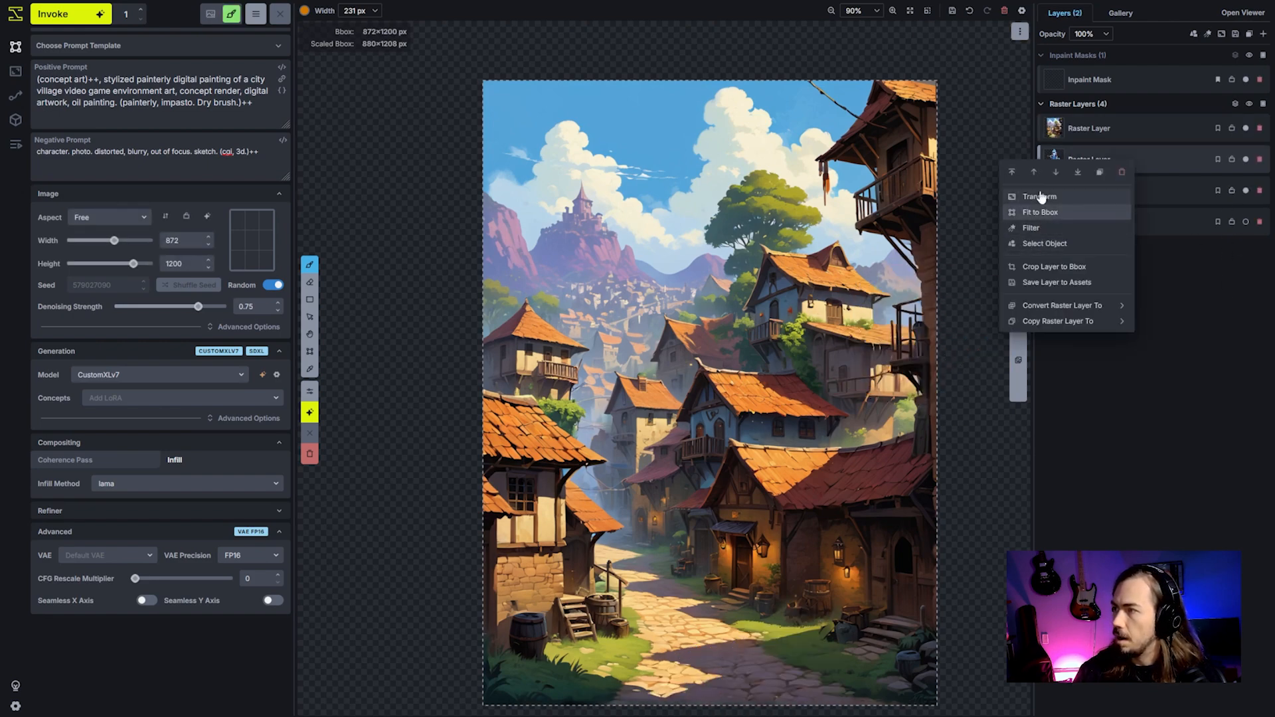
pyautogui.click(1044, 177)
pyautogui.press('v')
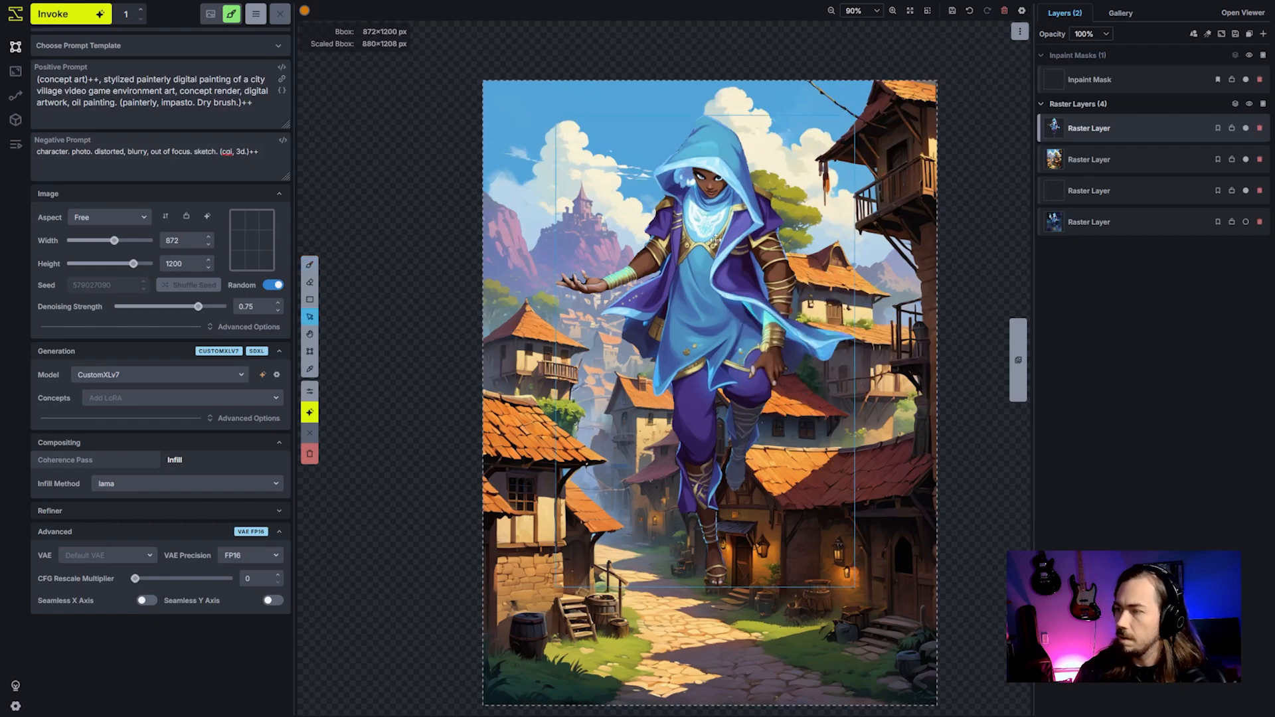
# Start transforming the mage cutout layer, scale it down, and move it over the village with the isolated preview temporarily turned off.
pyautogui.rightClick(706, 310)
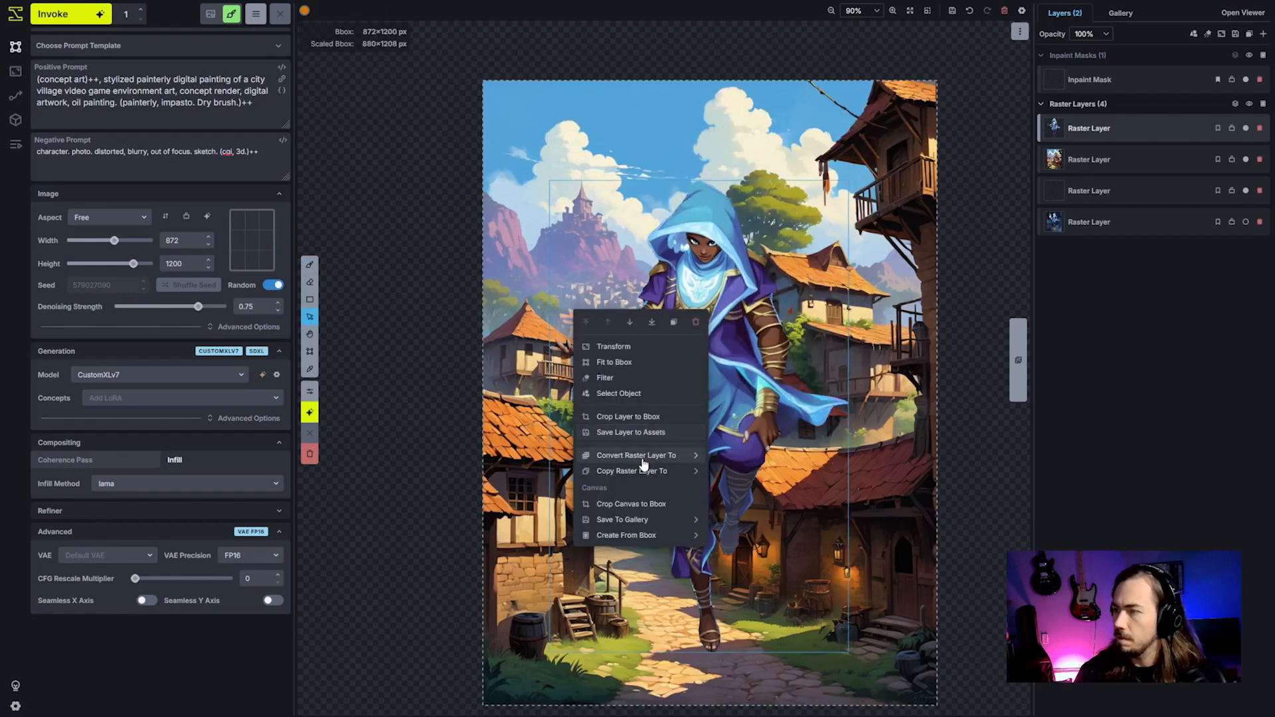
pyautogui.click(623, 348)
pyautogui.moveTo(860, 180); pyautogui.dragTo(801, 271)
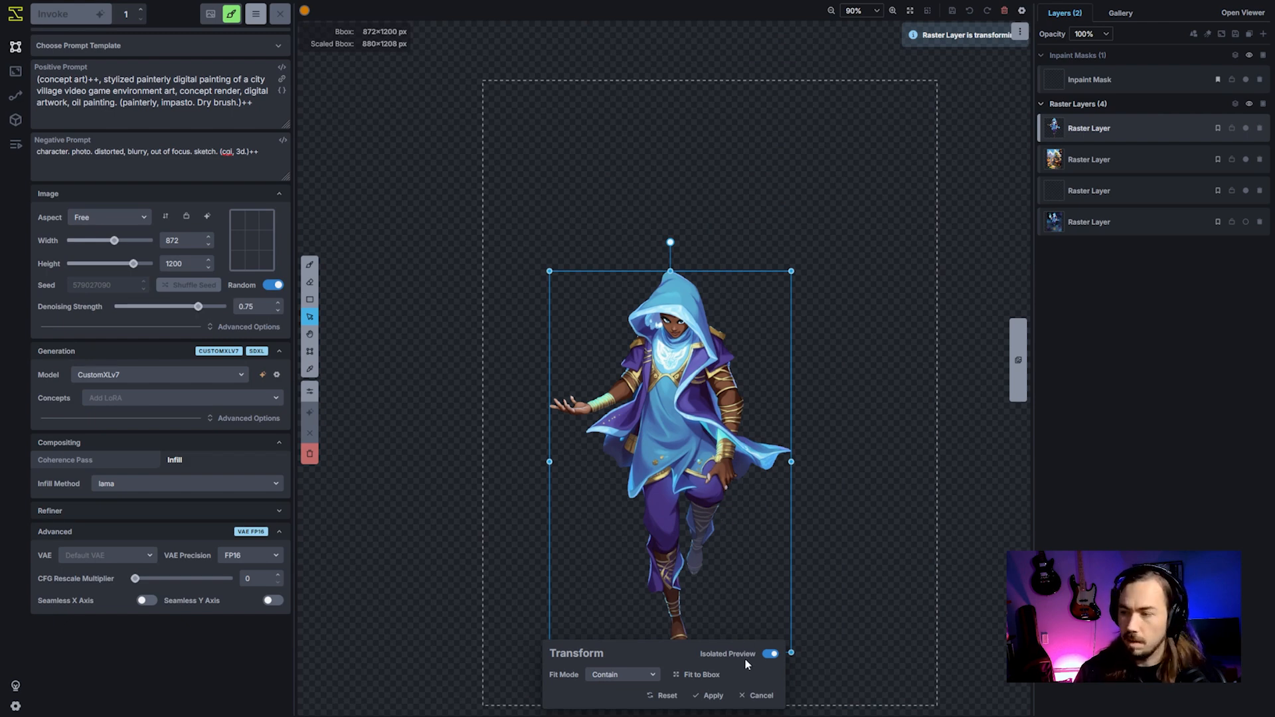
pyautogui.click(770, 653)
pyautogui.moveTo(691, 478); pyautogui.dragTo(724, 487)
pyautogui.click(769, 655)
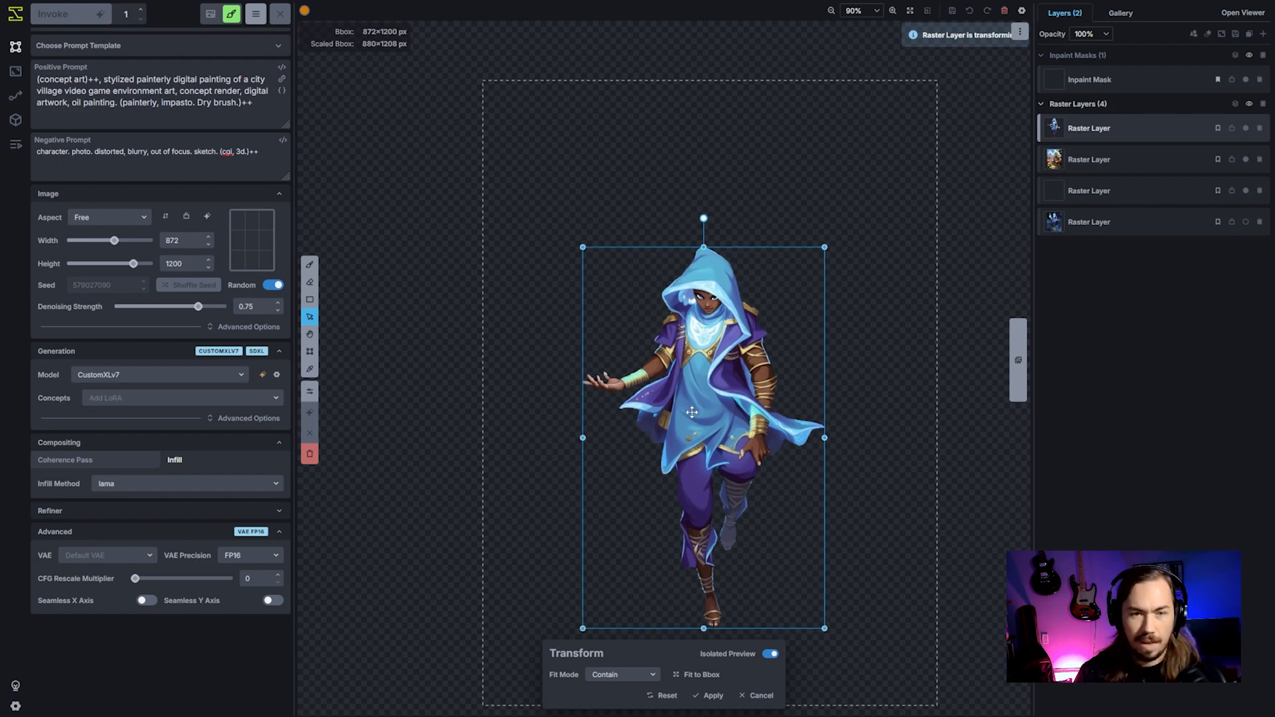
# Turn off the isolated preview, shrink the mage further, position the figure just above the village path, and apply the transform.
pyautogui.click(769, 654)
pyautogui.moveTo(727, 404); pyautogui.dragTo(715, 433)
pyautogui.moveTo(812, 278); pyautogui.dragTo(782, 324)
pyautogui.moveTo(725, 424); pyautogui.dragTo(738, 394)
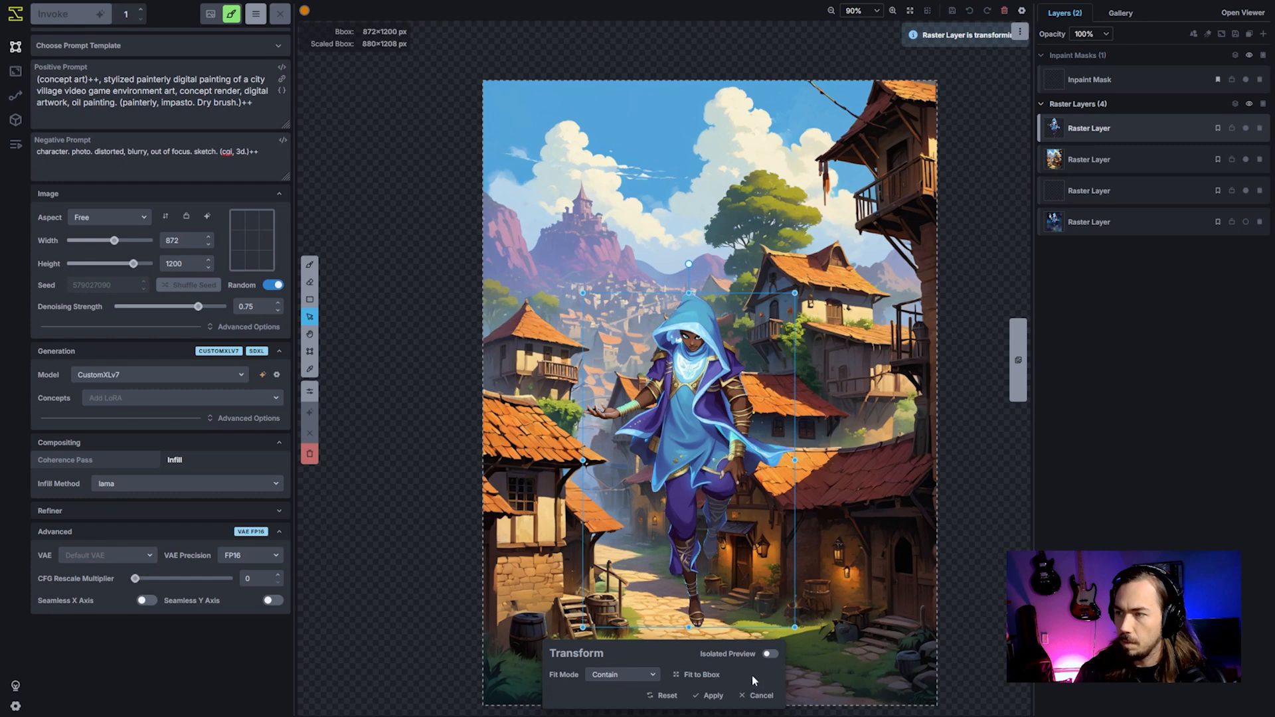
pyautogui.click(710, 695)
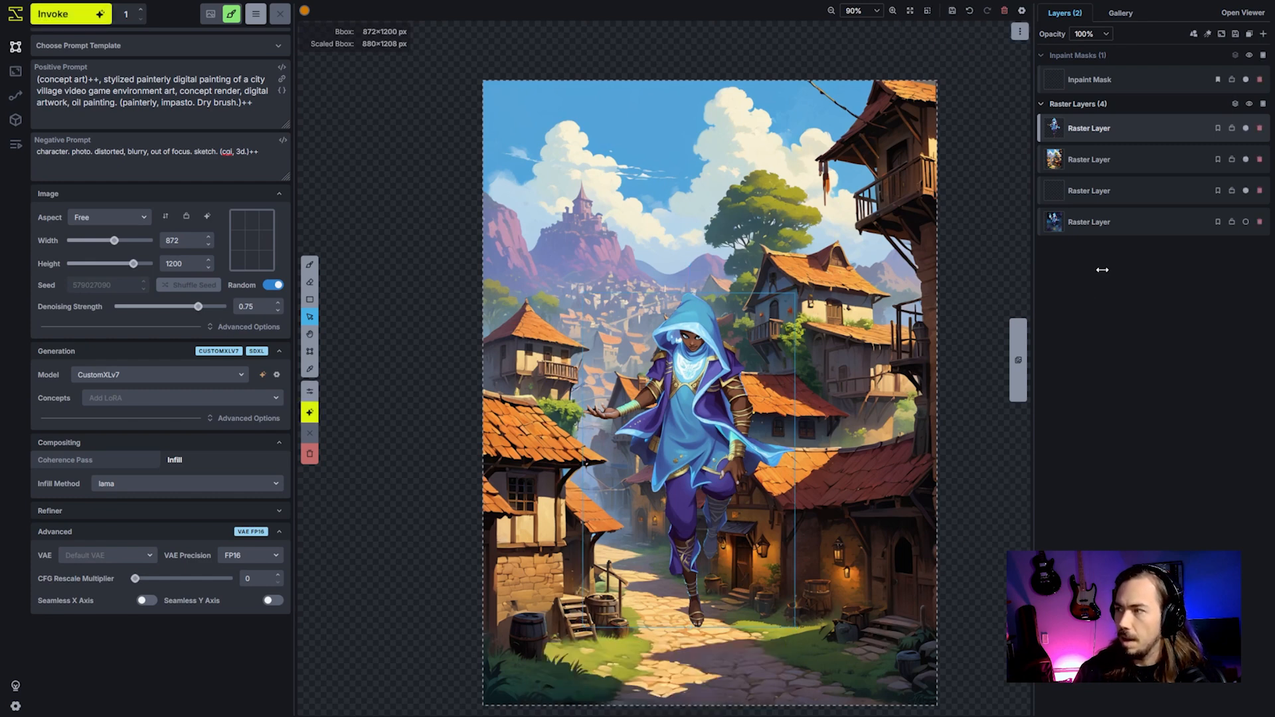
# Copy the mage raster layer to a new inpaint mask, and delete that mask again.
pyautogui.rightClick(1124, 134)
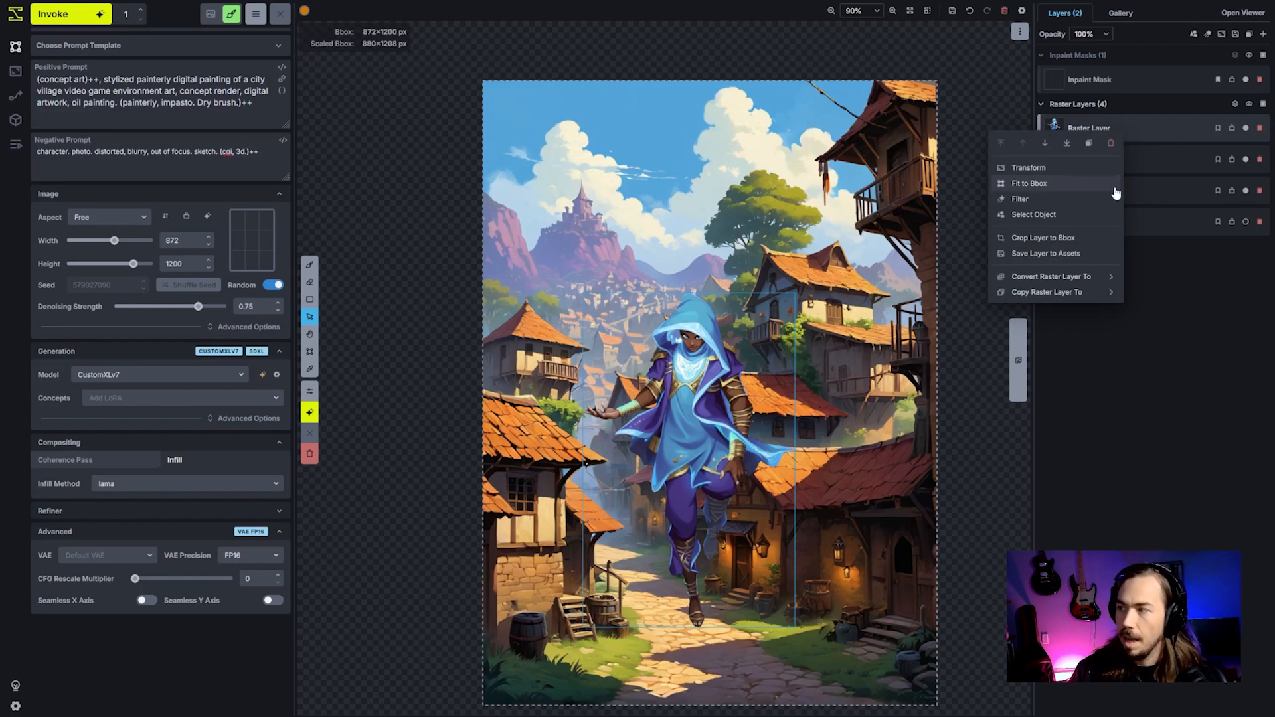
pyautogui.moveTo(1077, 295)
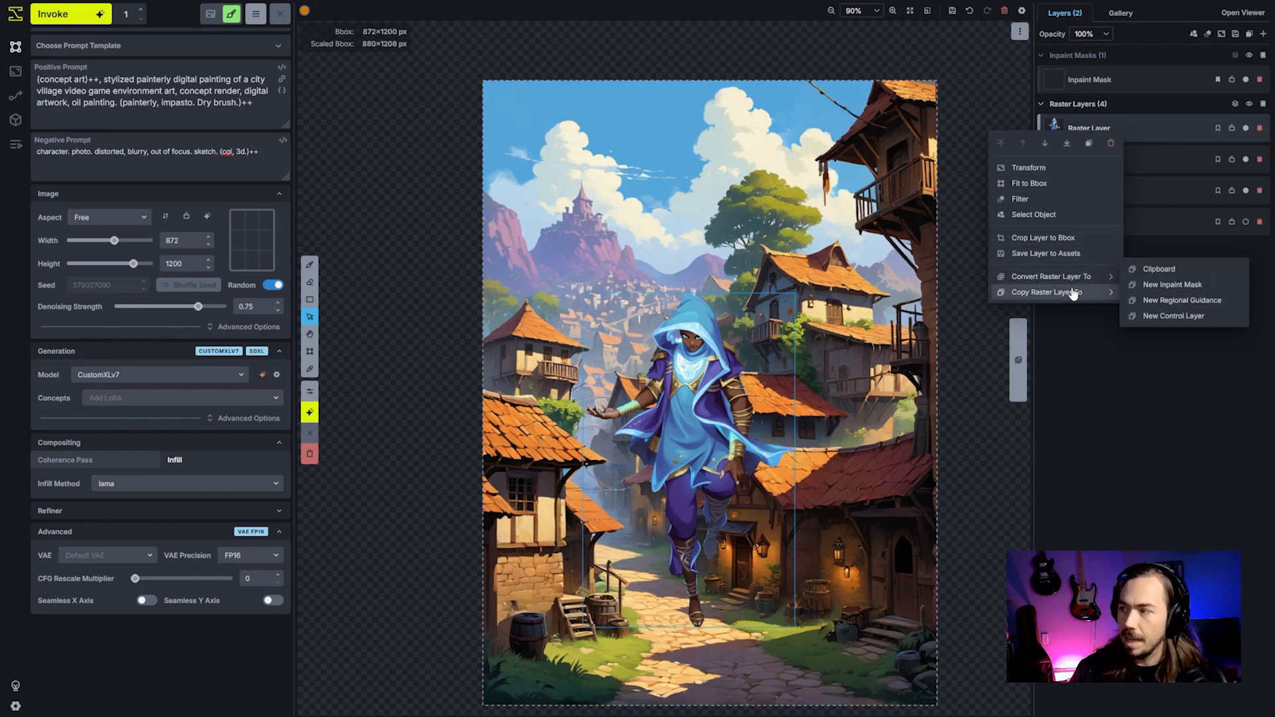
pyautogui.click(1145, 289)
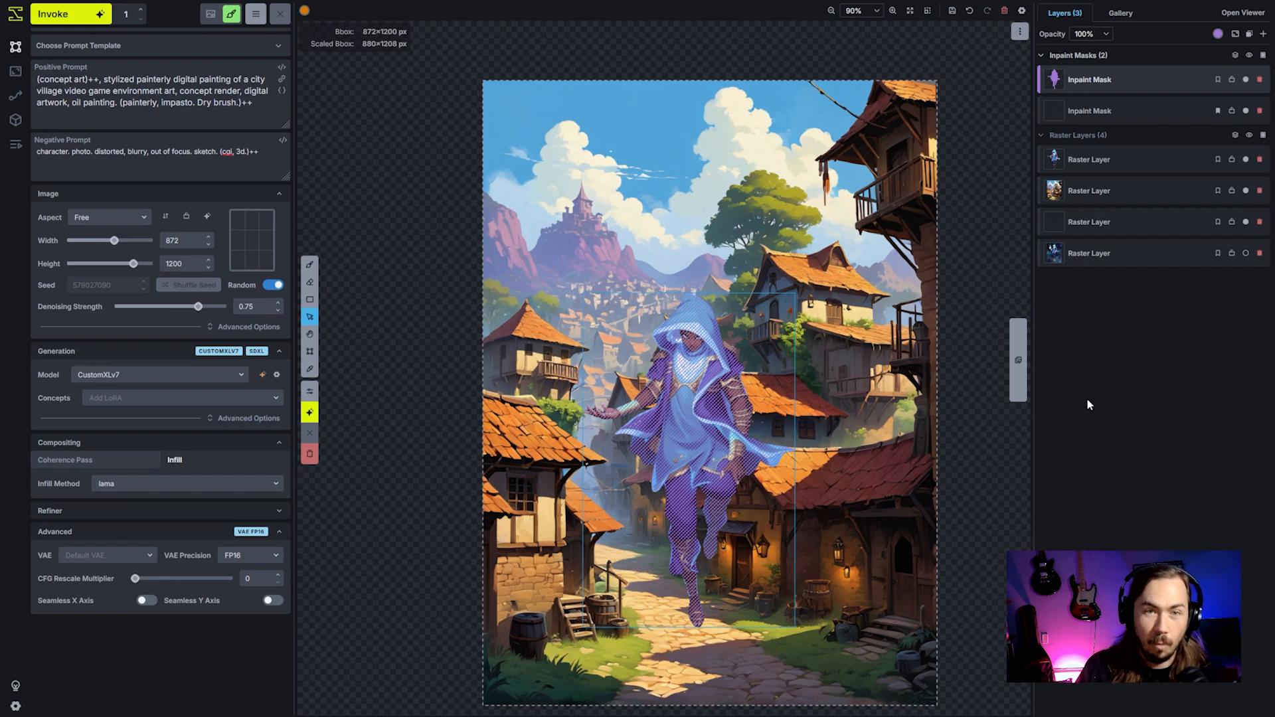
pyautogui.click(1260, 80)
# Copy the mage raster layer to a new control layer.
pyautogui.click(1132, 127)
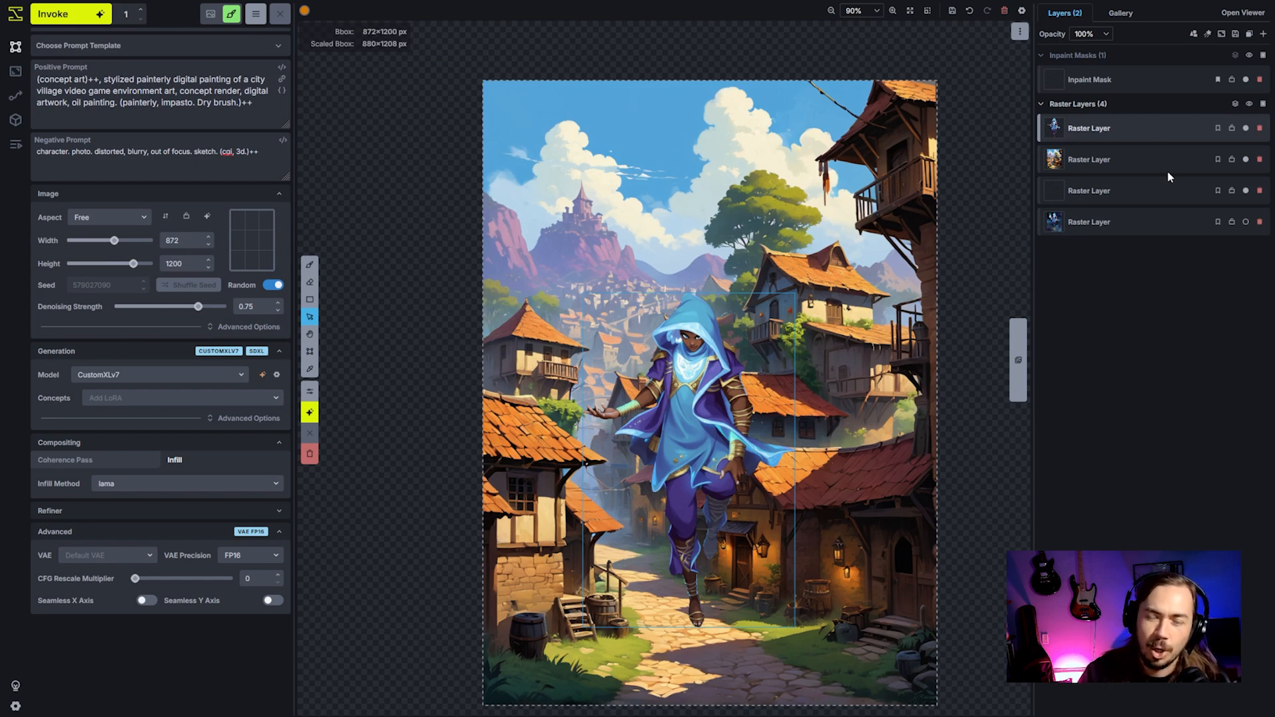
pyautogui.rightClick(1144, 130)
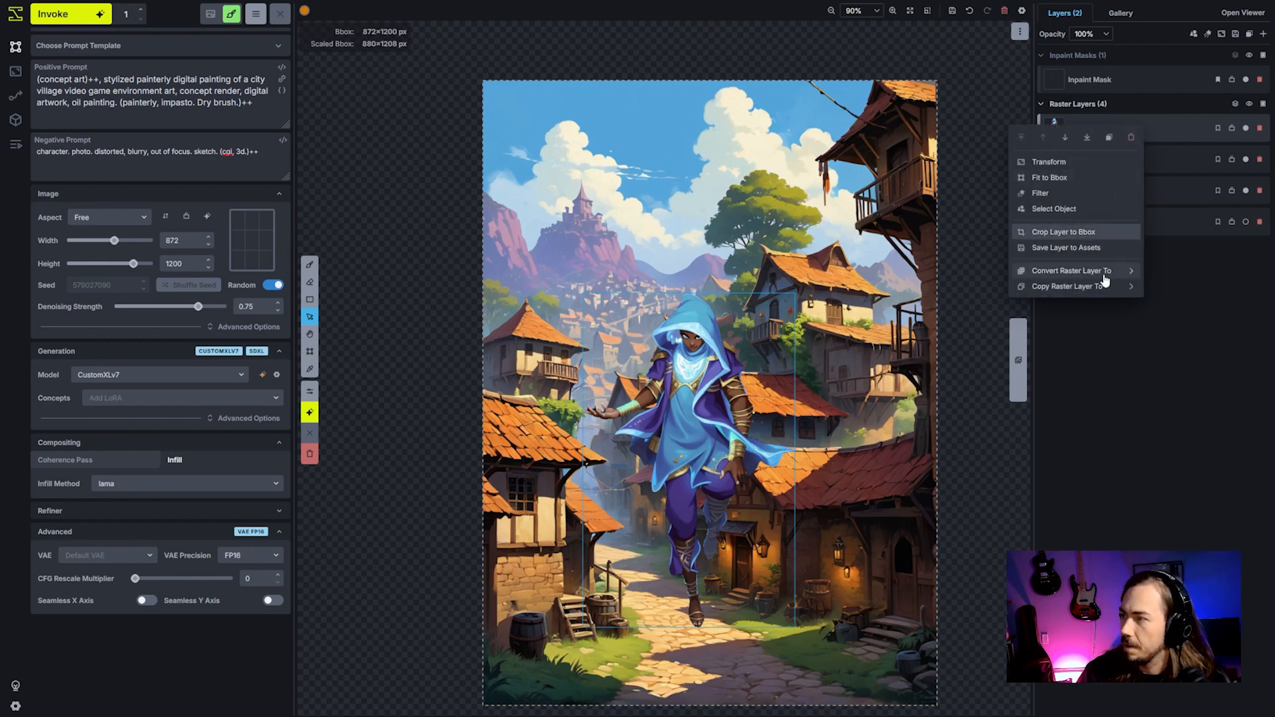
pyautogui.moveTo(1103, 271)
pyautogui.click(1193, 311)
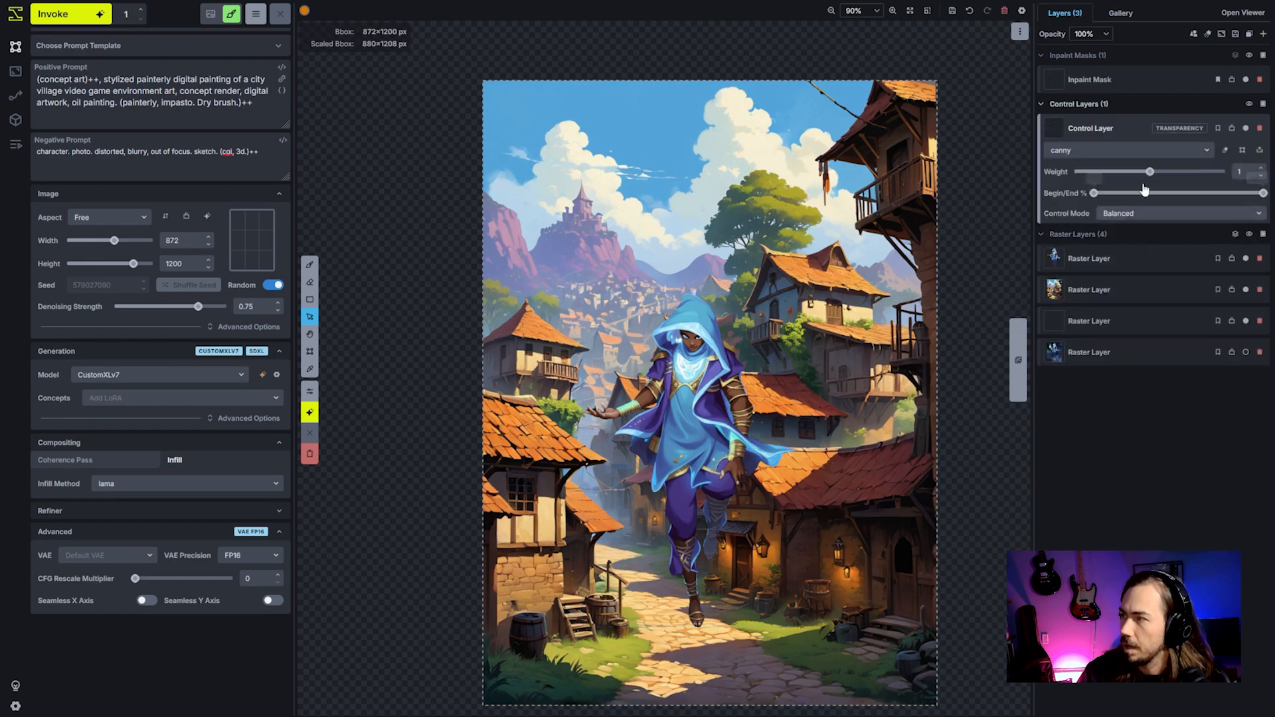
# Set the control layer's model to scribble and replace its content with the Canny Edge Detection filter result.
pyautogui.click(1198, 149)
pyautogui.scroll(-3, 1139, 319)
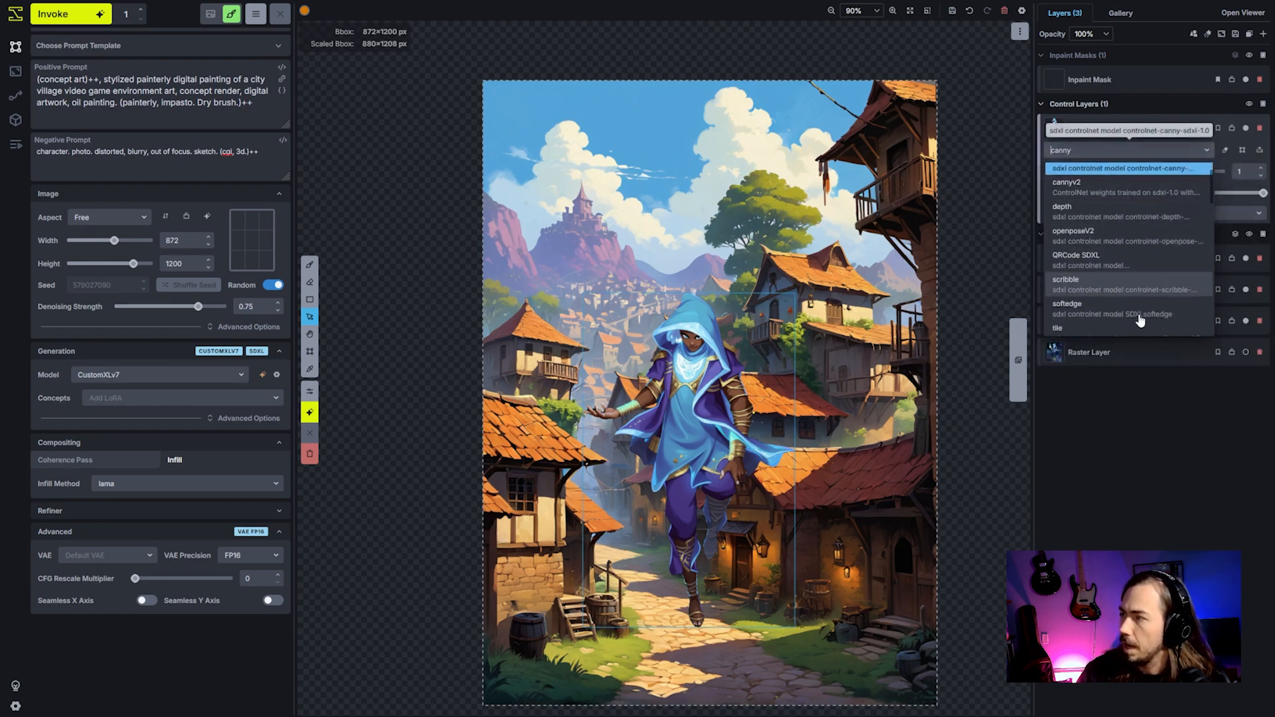
pyautogui.click(1133, 251)
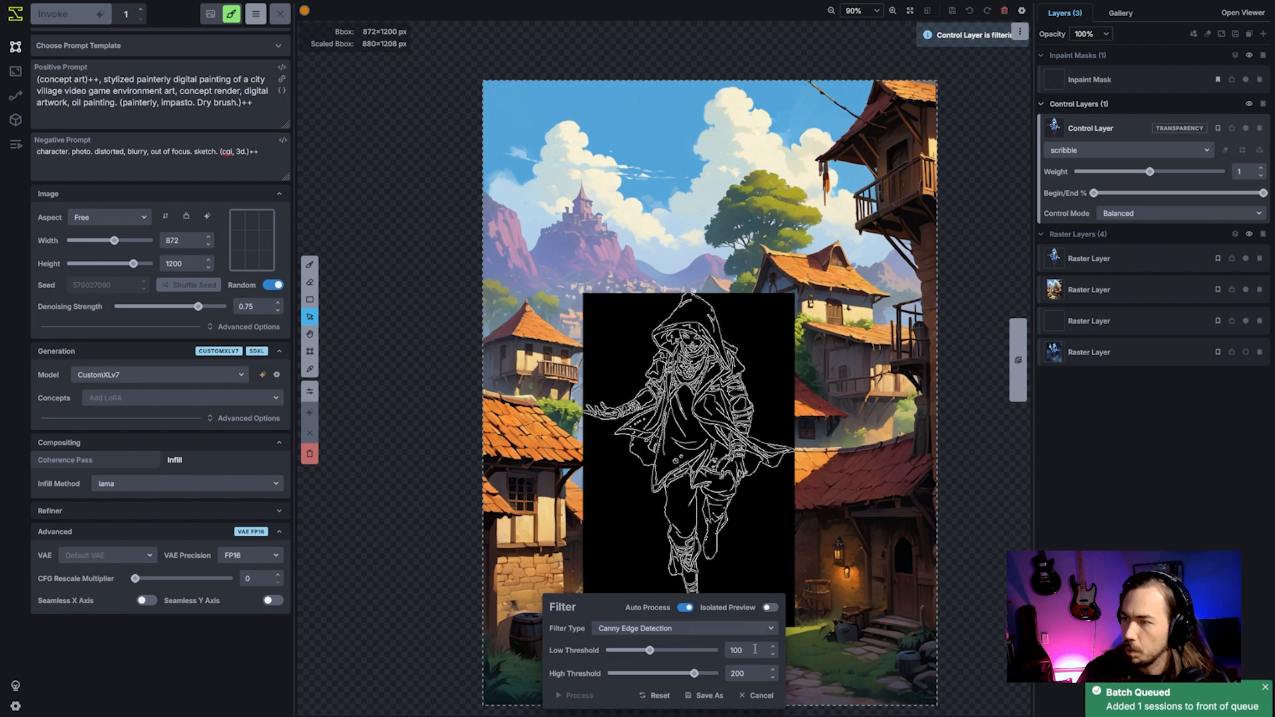
pyautogui.click(694, 698)
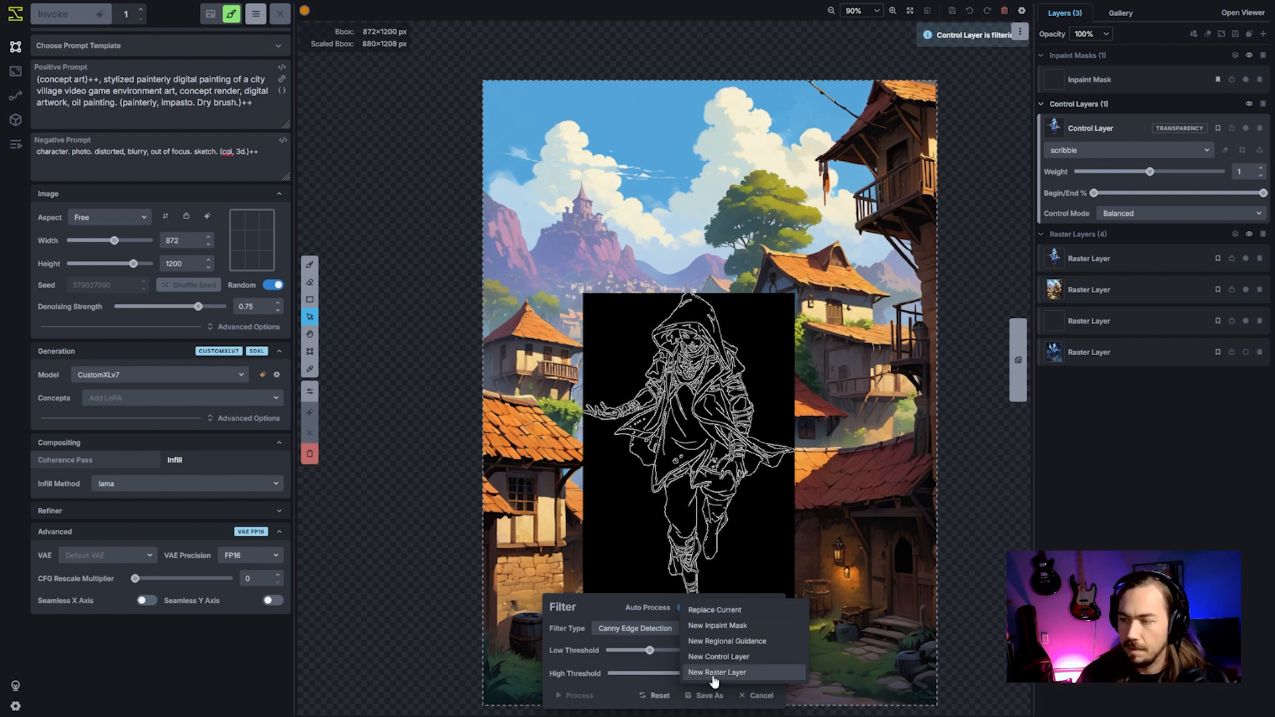
pyautogui.click(733, 608)
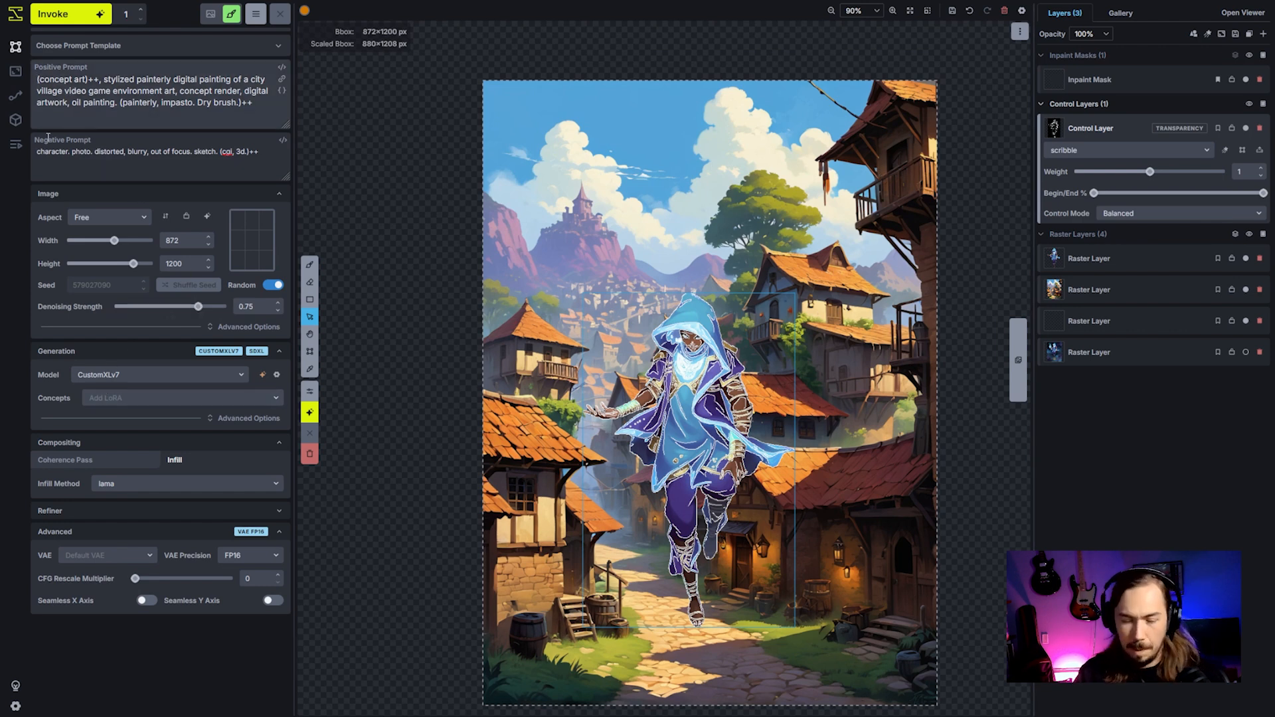
# Add "a mage in a village." to the start of the positive prompt.
pyautogui.click(38, 80)
pyautogui.write('a mage in a villag')
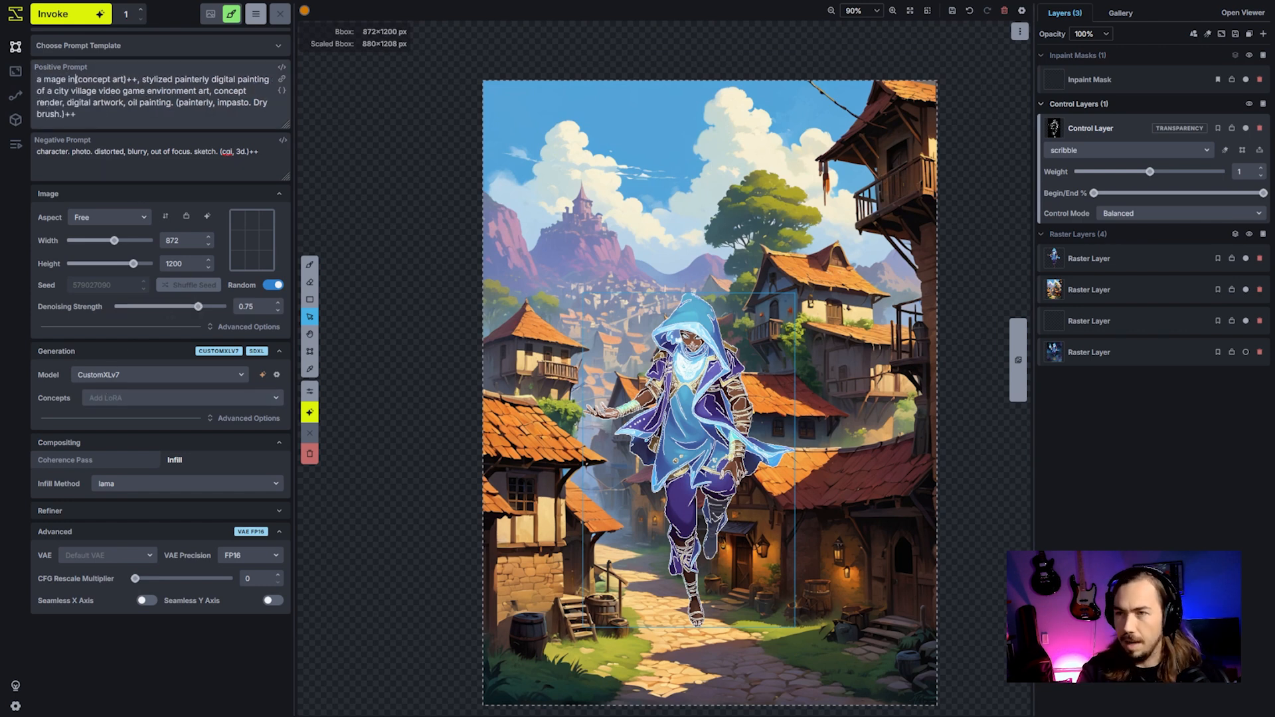
pyautogui.write('e.')
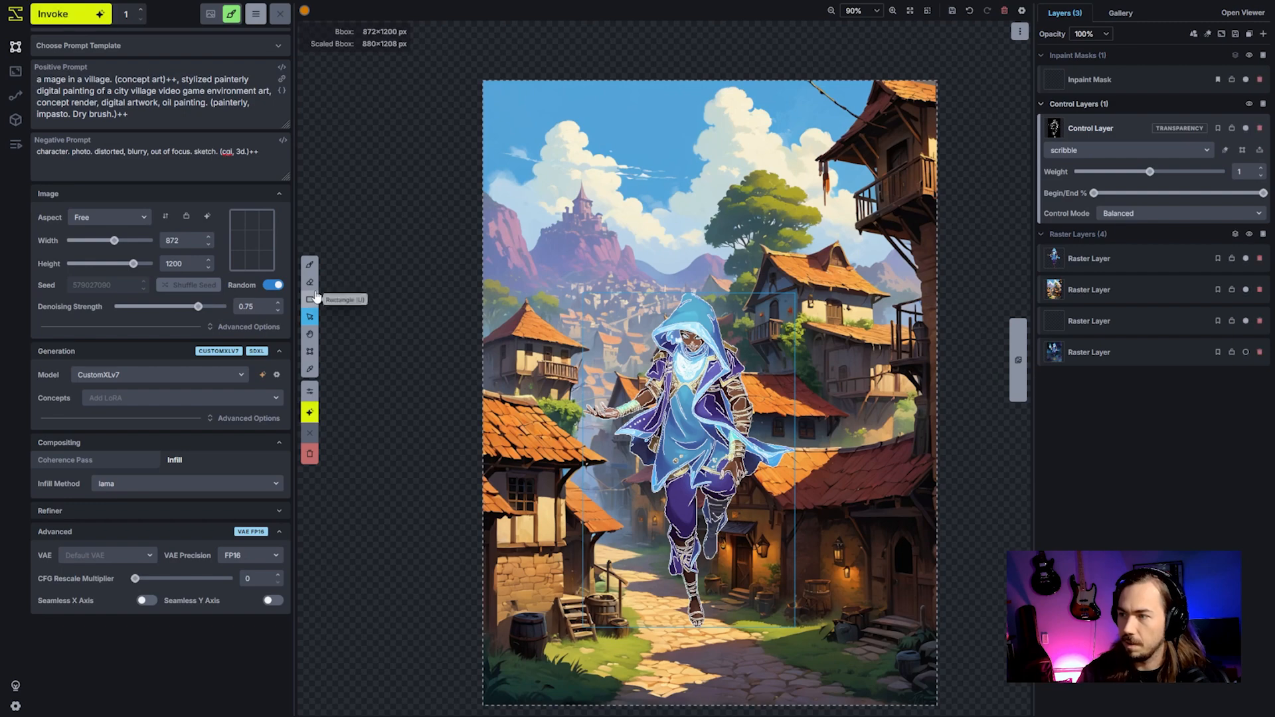
# Set the denoising strength to 0.5 and queue two generations.
pyautogui.hotkey('ctrl', 'Return')
pyautogui.click(170, 306)
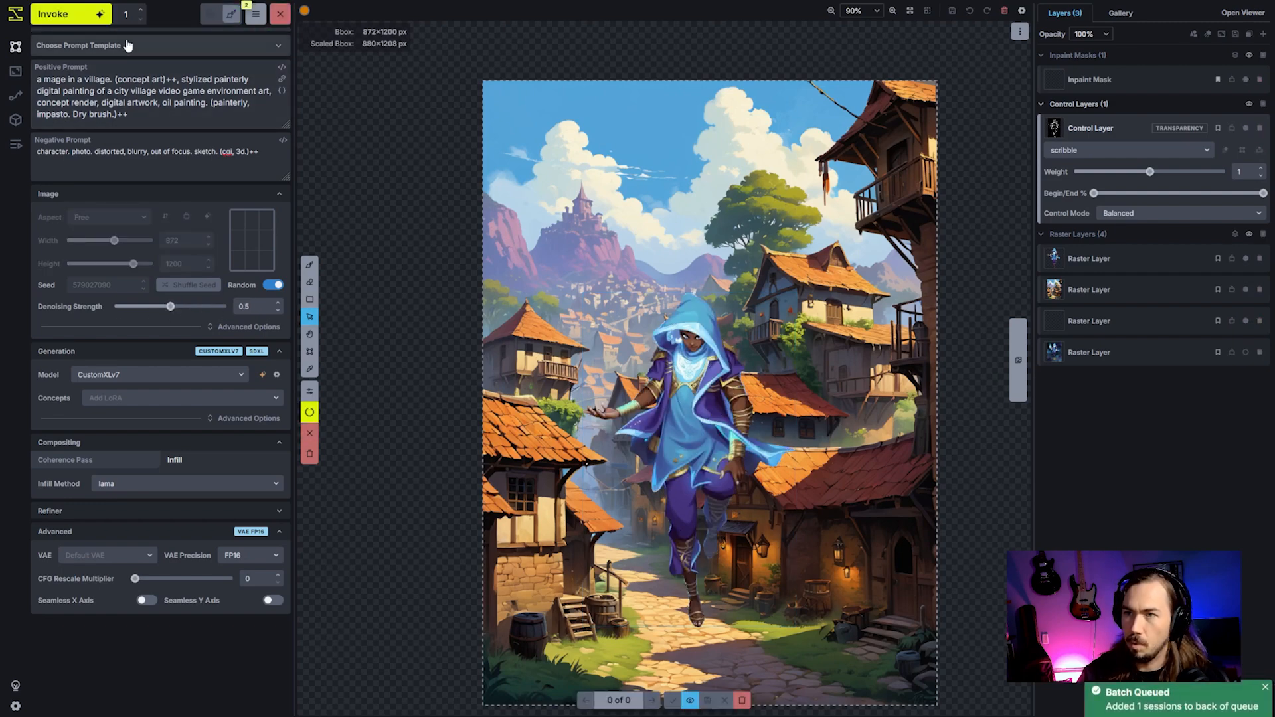
pyautogui.click(97, 14)
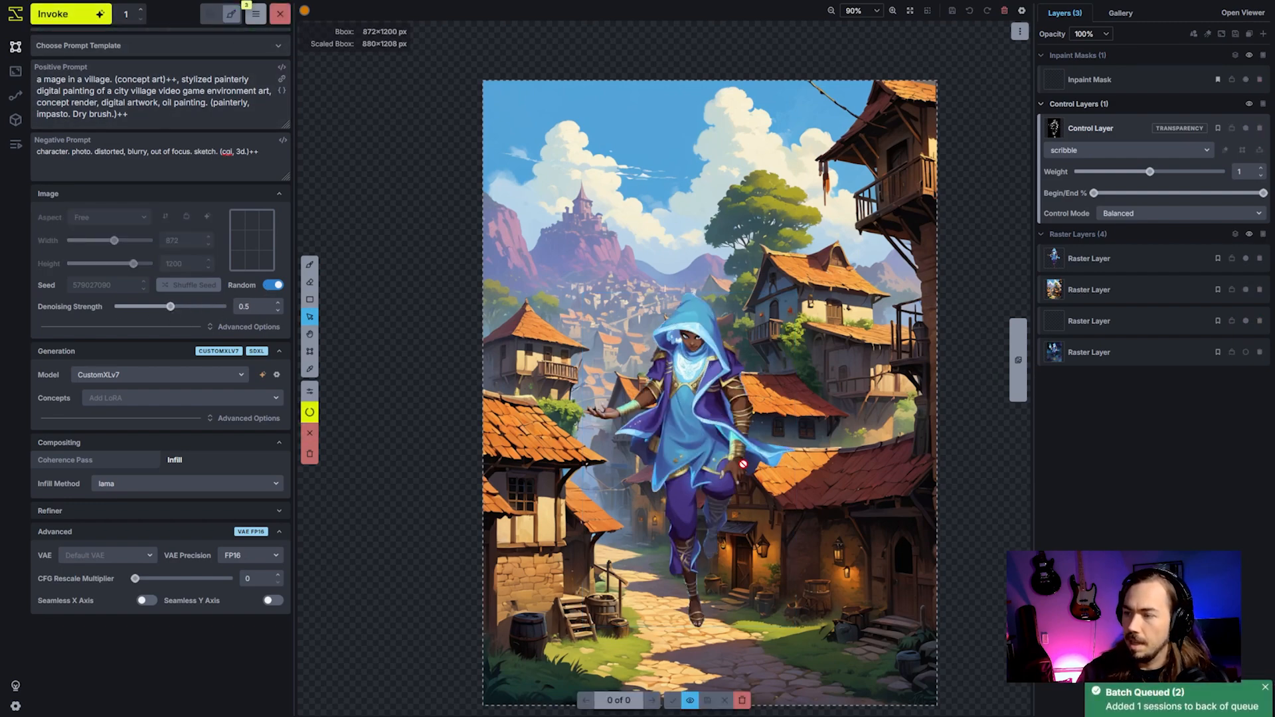
# Compare the two generated results of the mage in the village by switching between them.
pyautogui.press('h')
pyautogui.scroll(2, 742, 465)
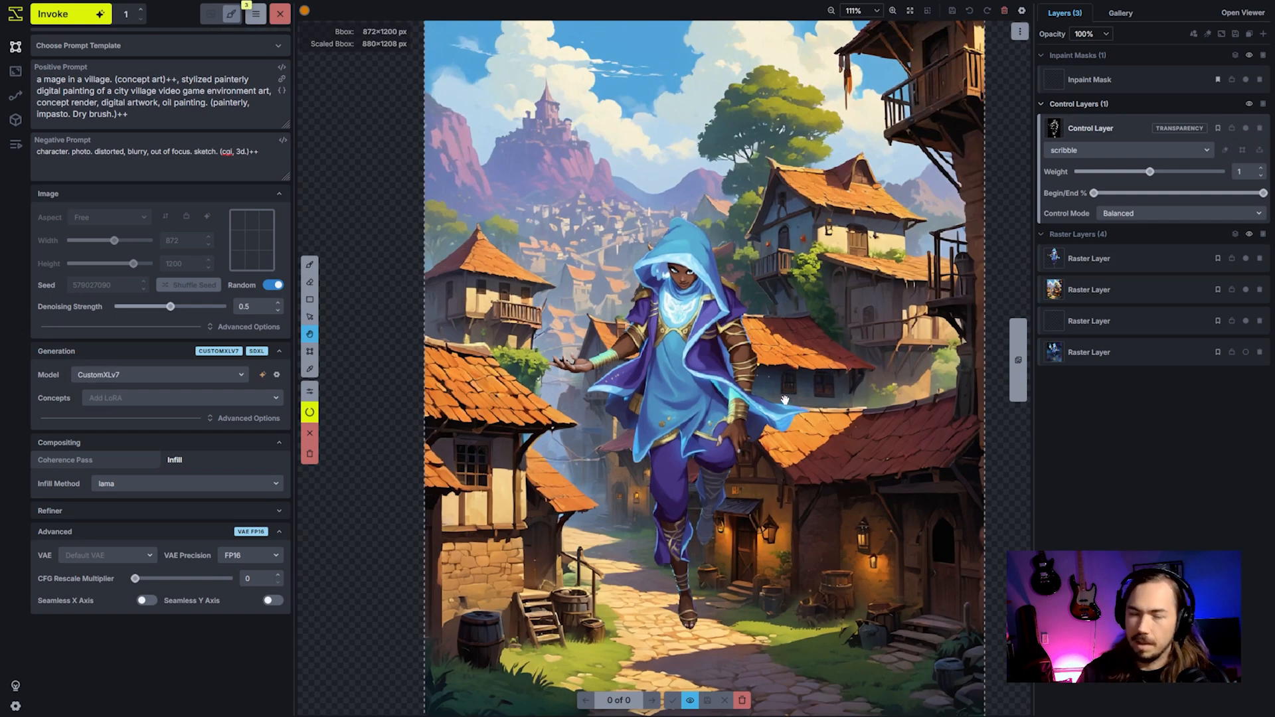
pyautogui.press('v')
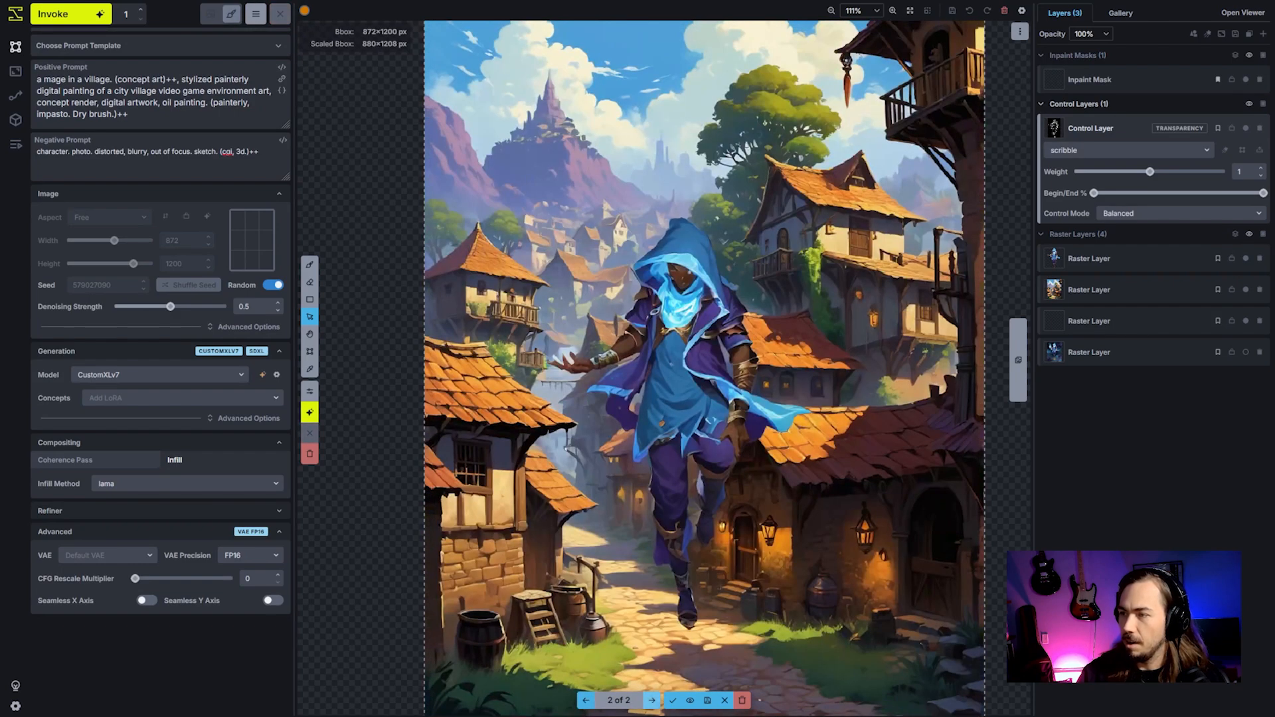
pyautogui.click(586, 701)
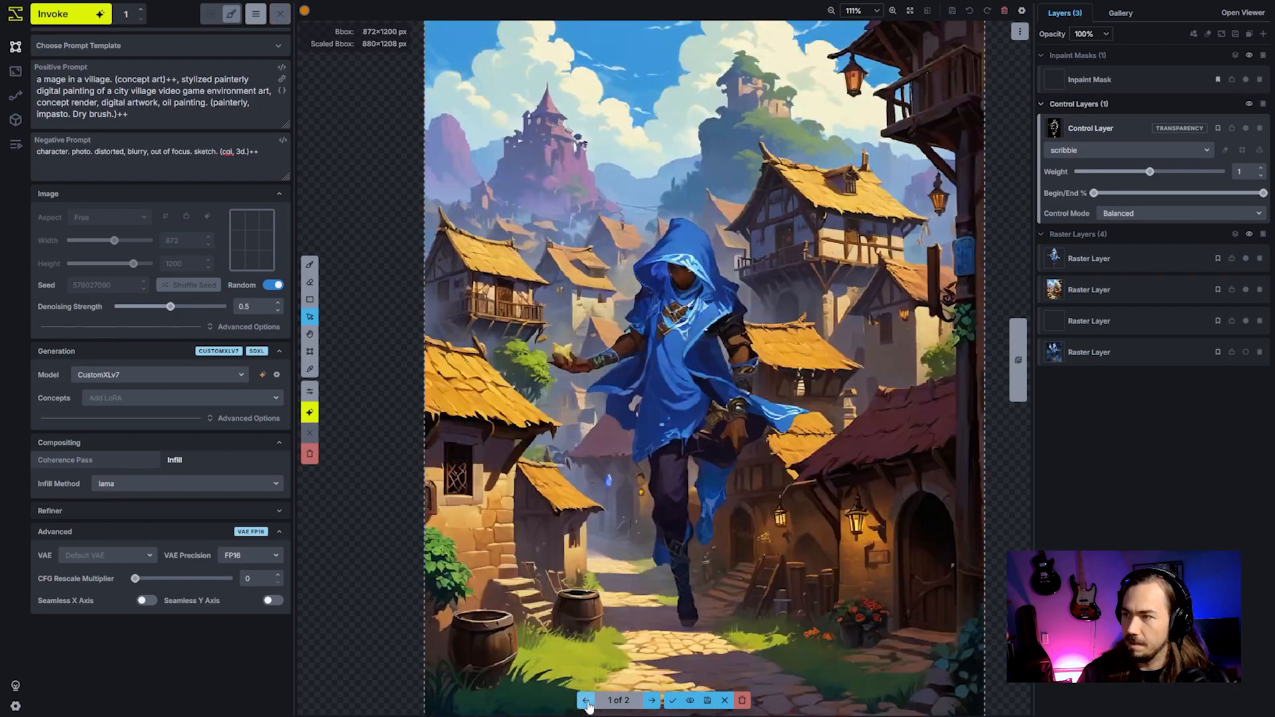
pyautogui.click(586, 701)
pyautogui.click(586, 701)
pyautogui.click(586, 701)
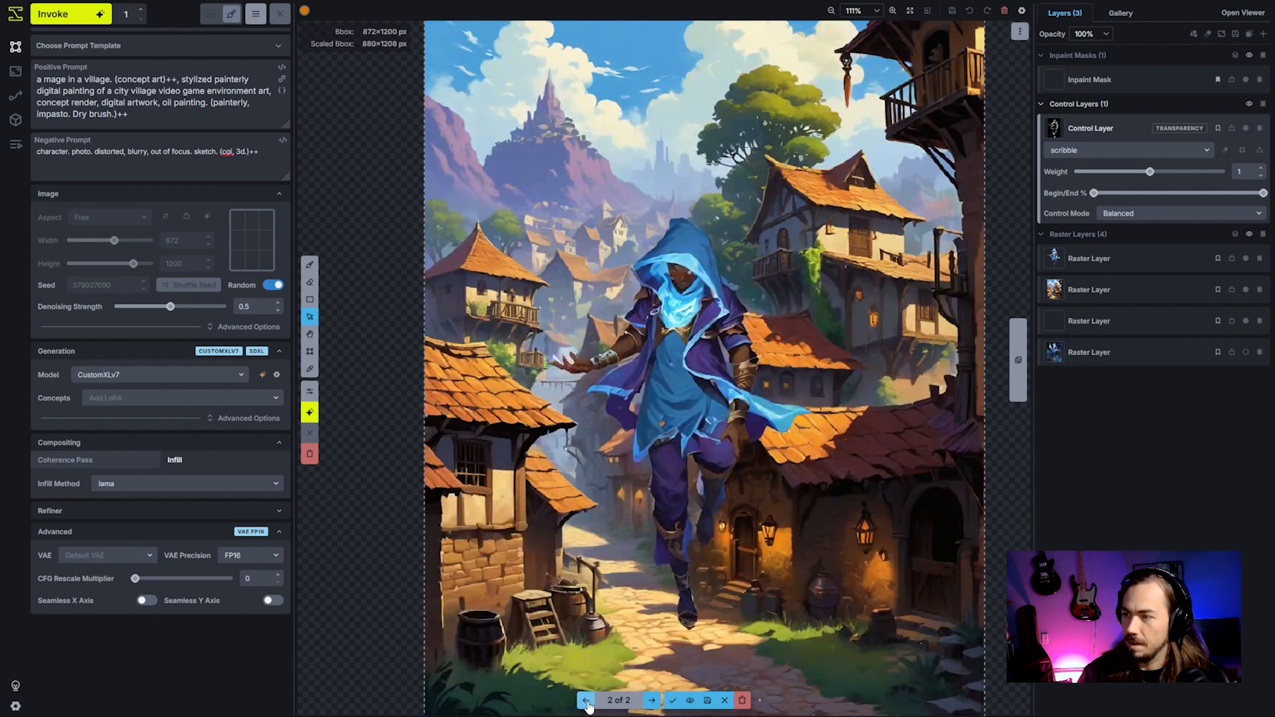
pyautogui.click(586, 700)
pyautogui.click(586, 701)
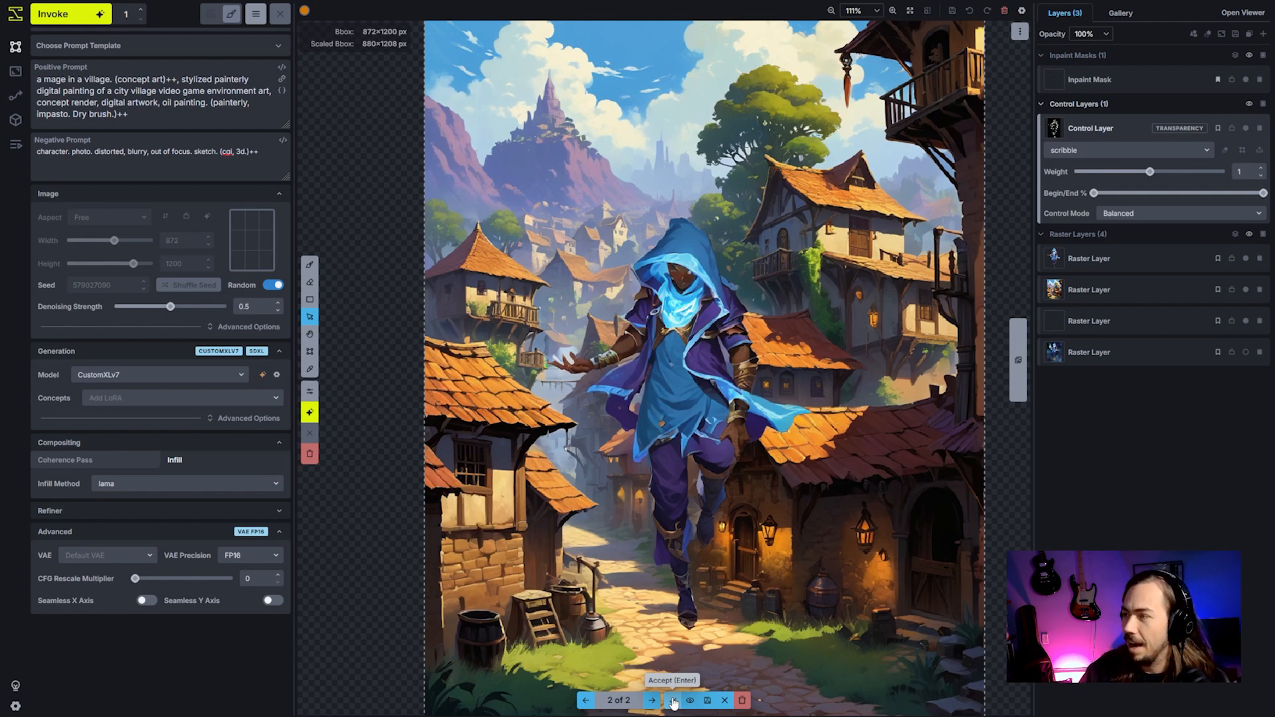
# Remove "character." from the start of the negative prompt.
pyautogui.doubleClick(52, 151)
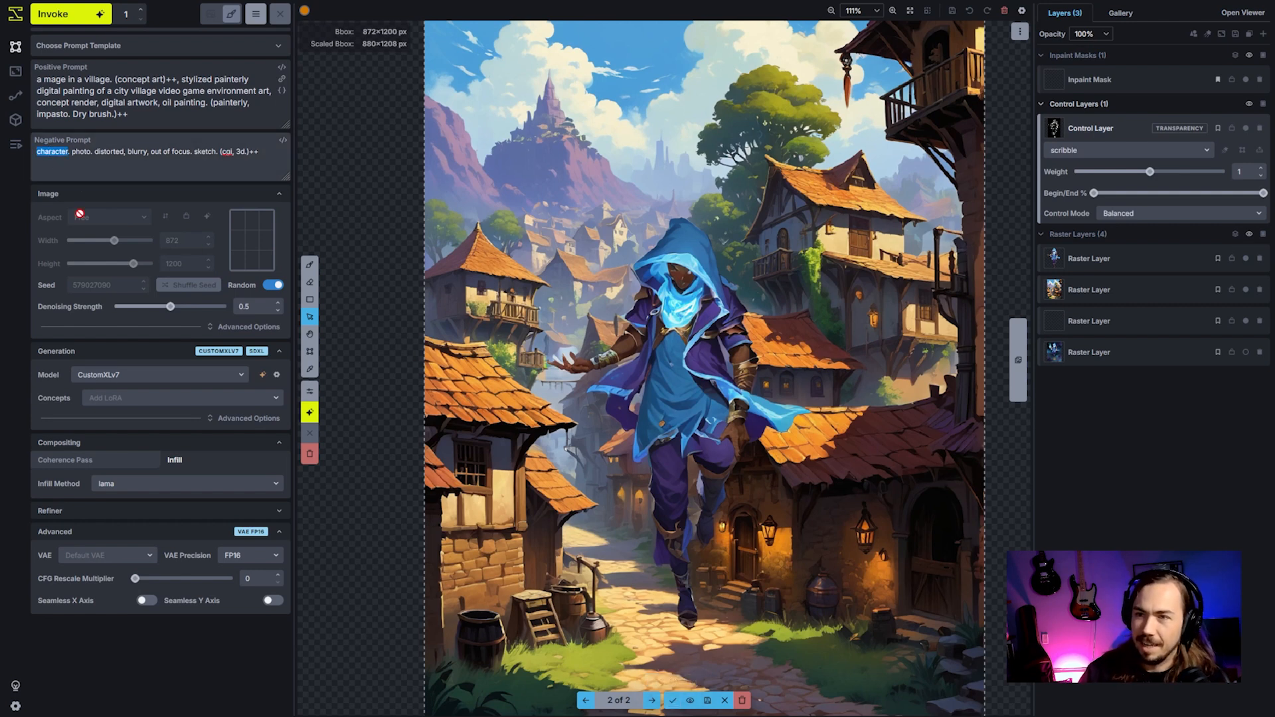
pyautogui.press('BackSpace')
pyautogui.press('Delete')
pyautogui.press('Delete')
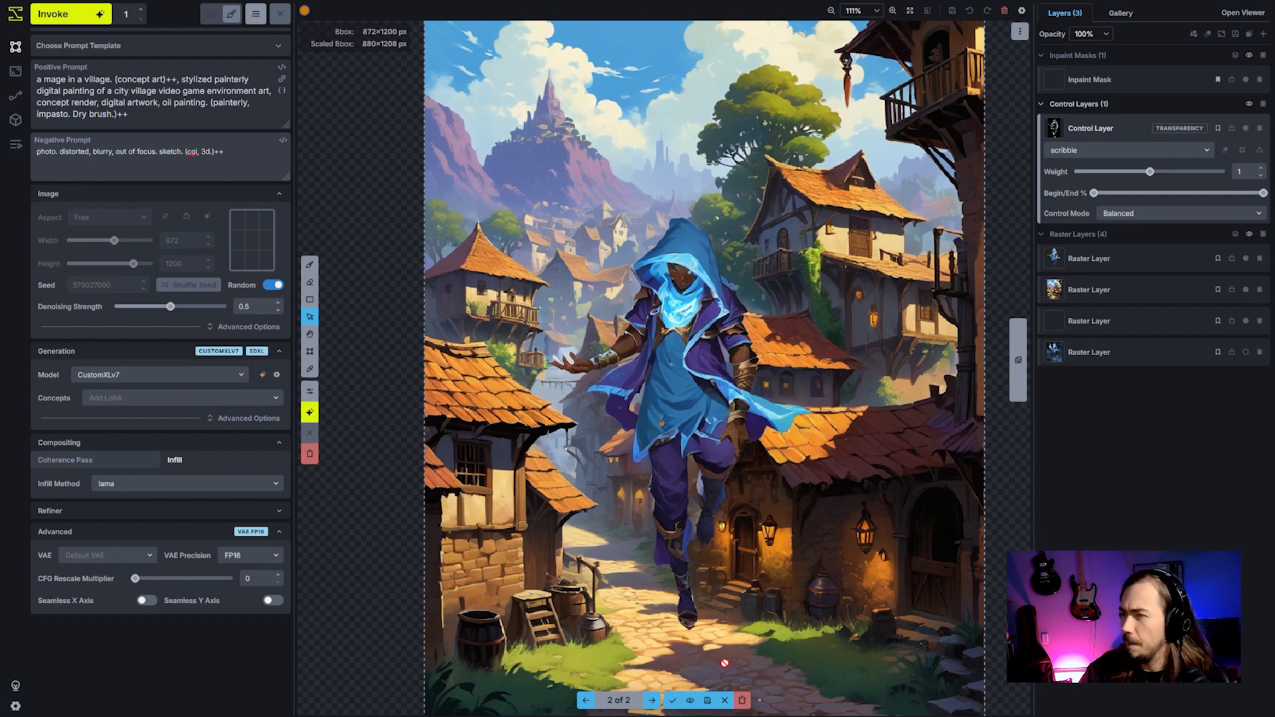
# Compare the second generated result with the original composite by toggling its preview, and accept that result.
pyautogui.click(691, 701)
pyautogui.click(691, 702)
pyautogui.click(691, 701)
pyautogui.click(693, 704)
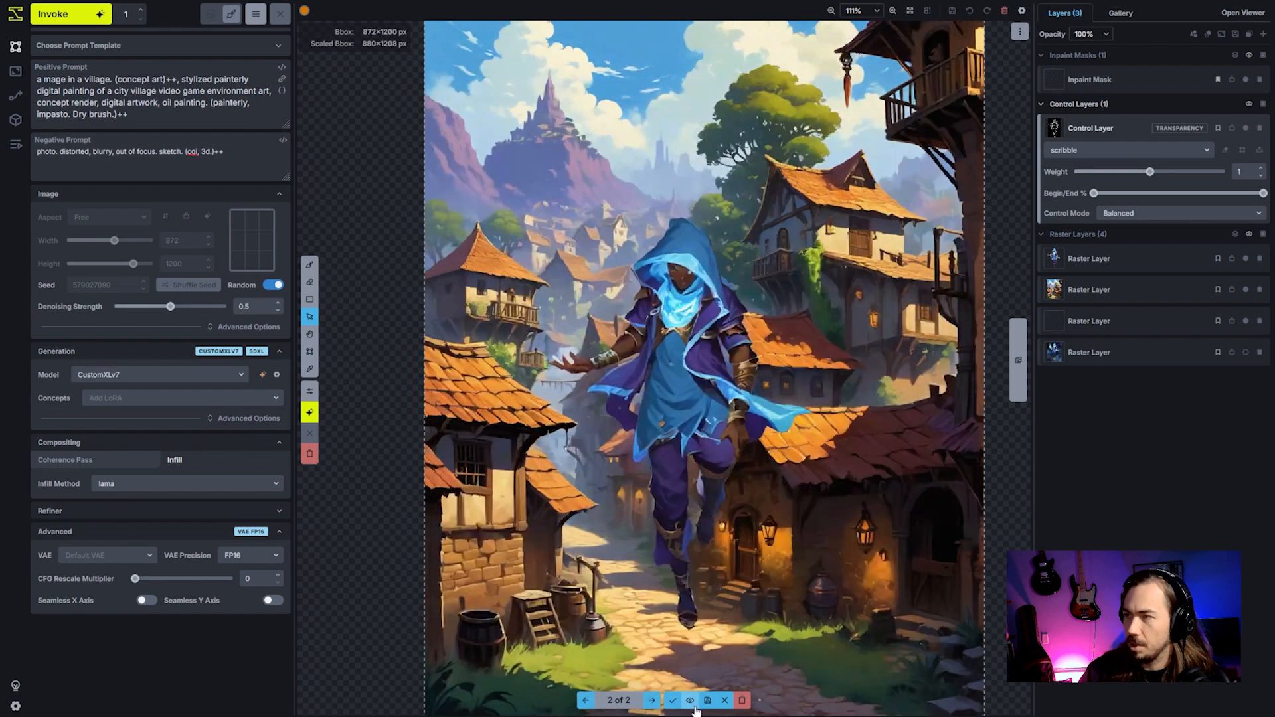
pyautogui.click(693, 705)
pyautogui.click(691, 701)
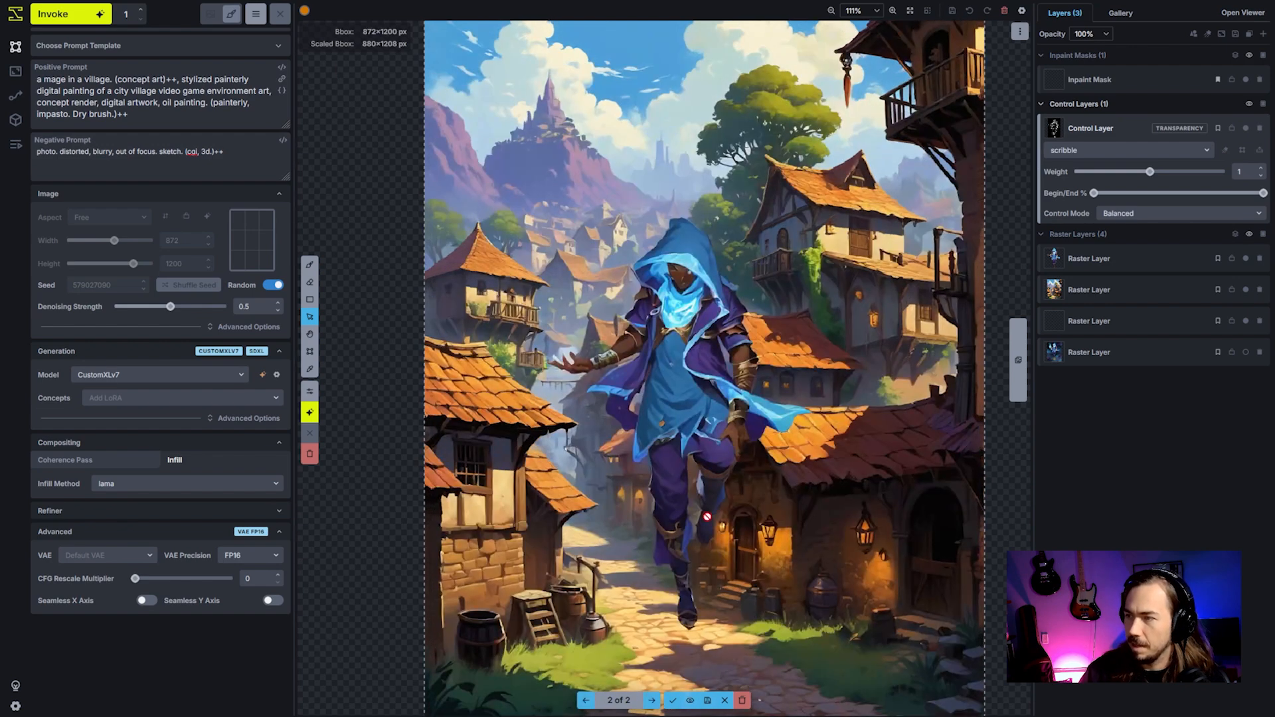
pyautogui.click(673, 700)
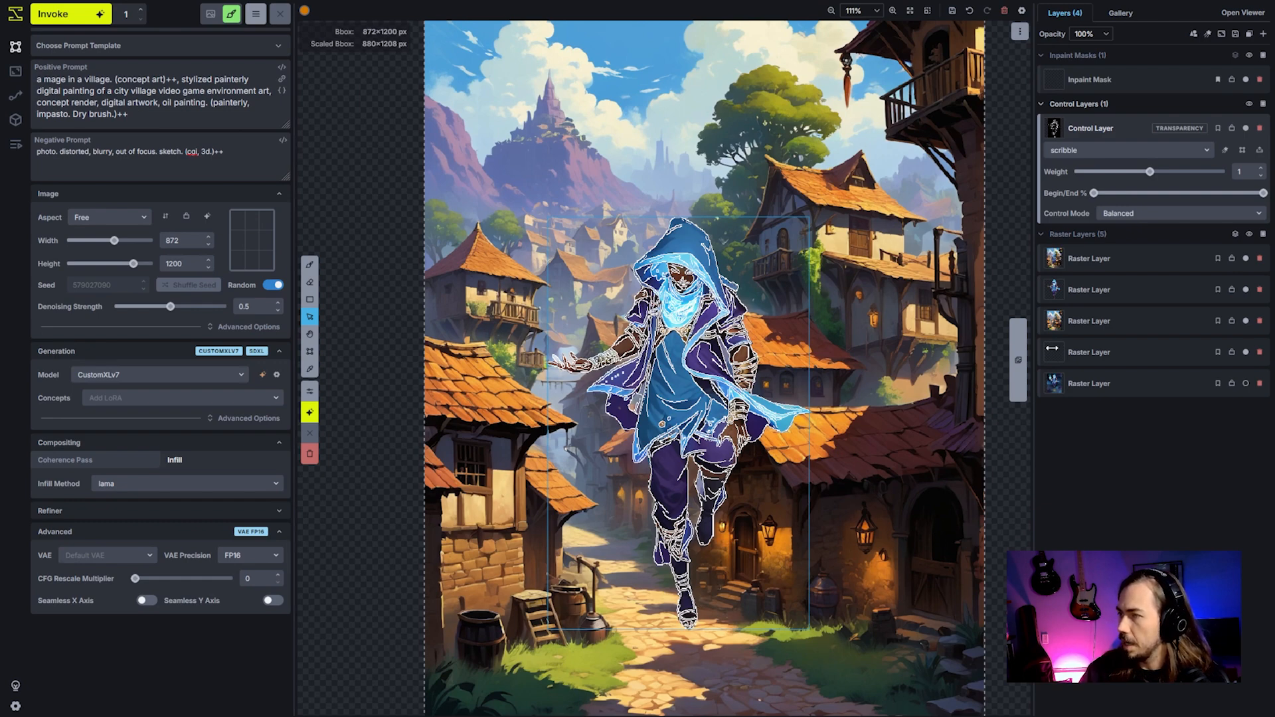
# Hide the control layers and erase the mage's face on the newly accepted raster layer with a 27 px eraser, exposing the original face beneath.
pyautogui.click(1249, 104)
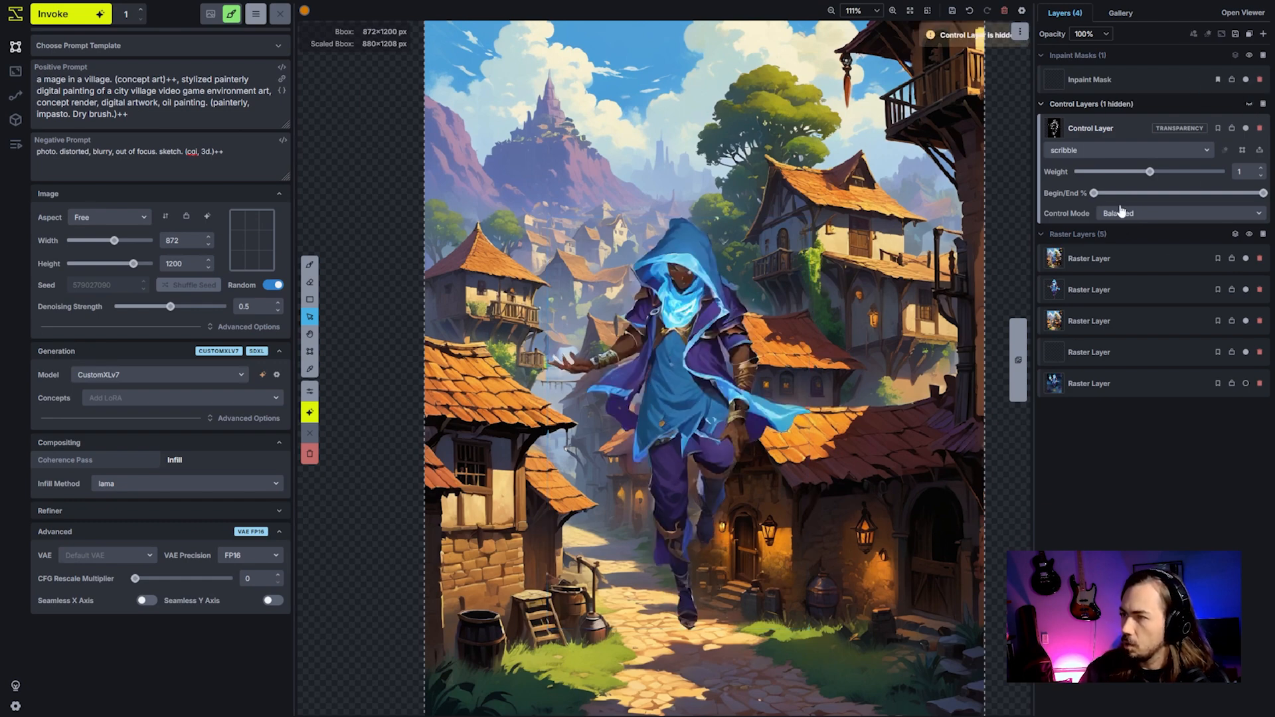
pyautogui.click(1130, 260)
pyautogui.scroll(5, 654, 285)
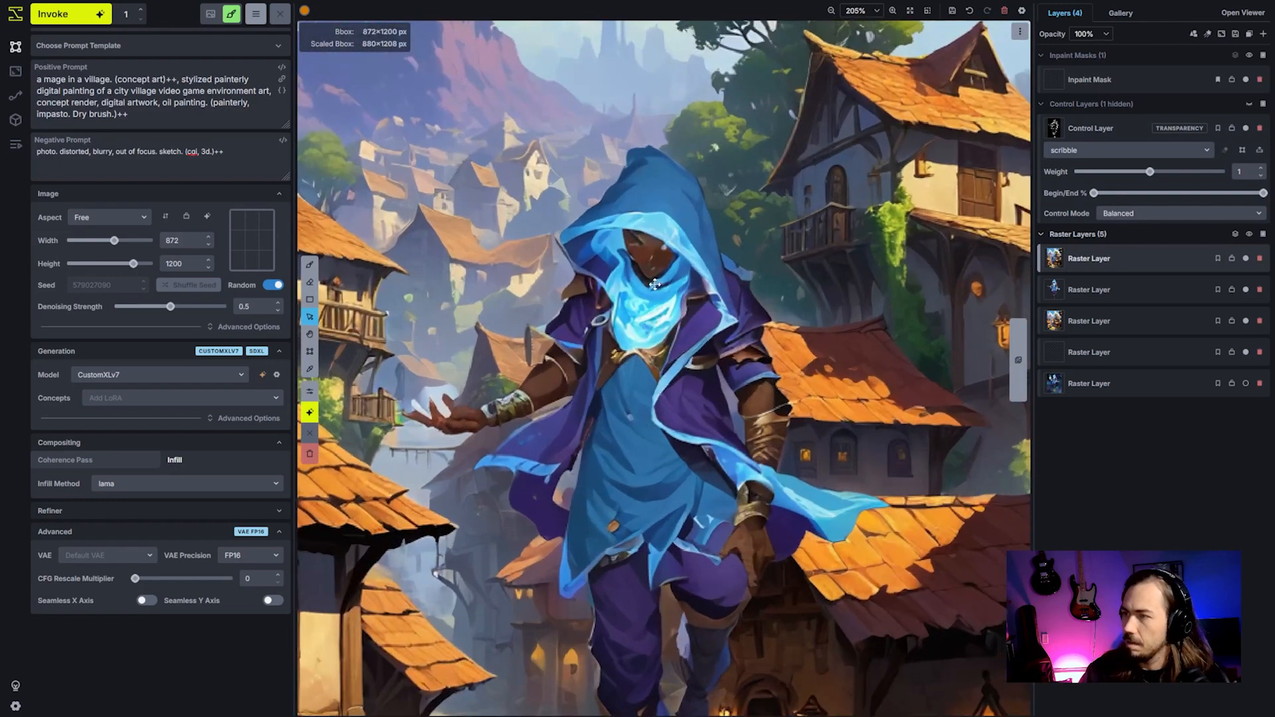
pyautogui.press('e')
pyautogui.moveTo(648, 266)
pyautogui.mouseDown()
pyautogui.moveTo(595, 249)
pyautogui.moveTo(632, 282)
pyautogui.moveTo(640, 326)
pyautogui.moveTo(667, 307)
pyautogui.moveTo(672, 267)
pyautogui.moveTo(682, 283)
pyautogui.moveTo(692, 274)
pyautogui.moveTo(670, 253)
pyautogui.moveTo(591, 247)
pyautogui.mouseUp()
pyautogui.press('[')
pyautogui.scroll(-5, 689, 283)
pyautogui.scroll(5, 590, 247)
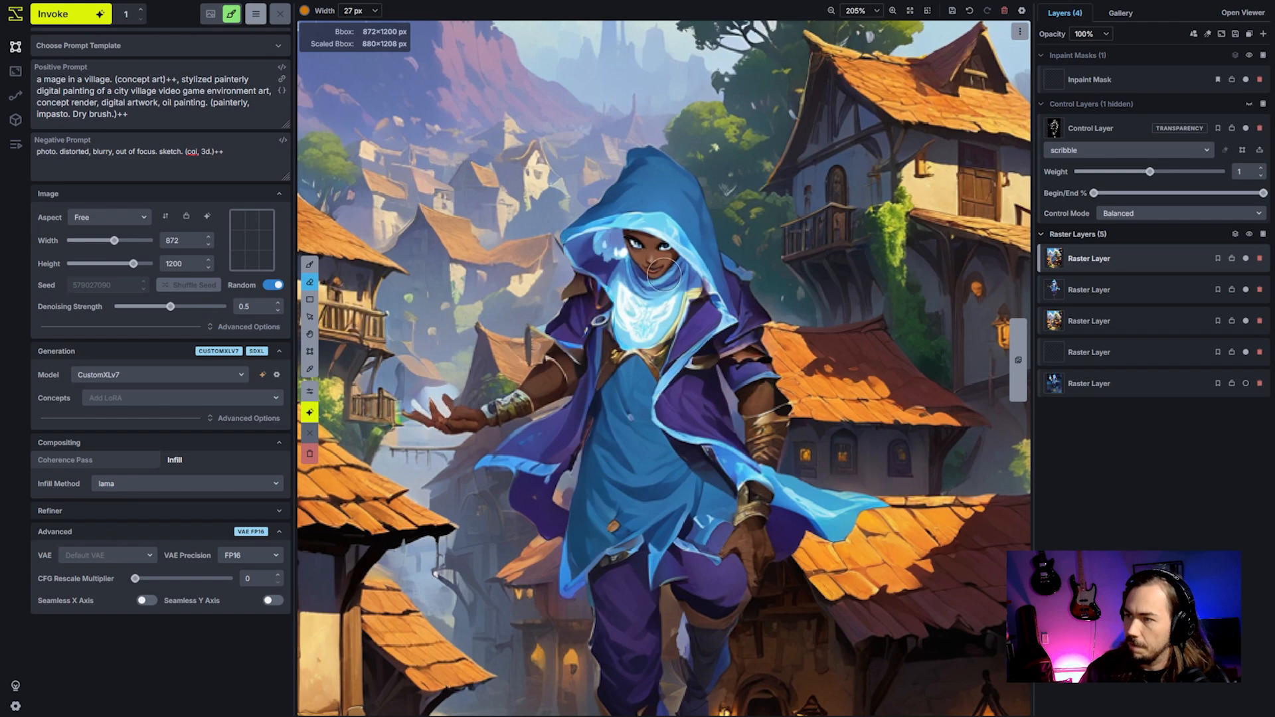
pyautogui.scroll(-8, 692, 325)
pyautogui.moveTo(756, 417); pyautogui.dragTo(787, 401)
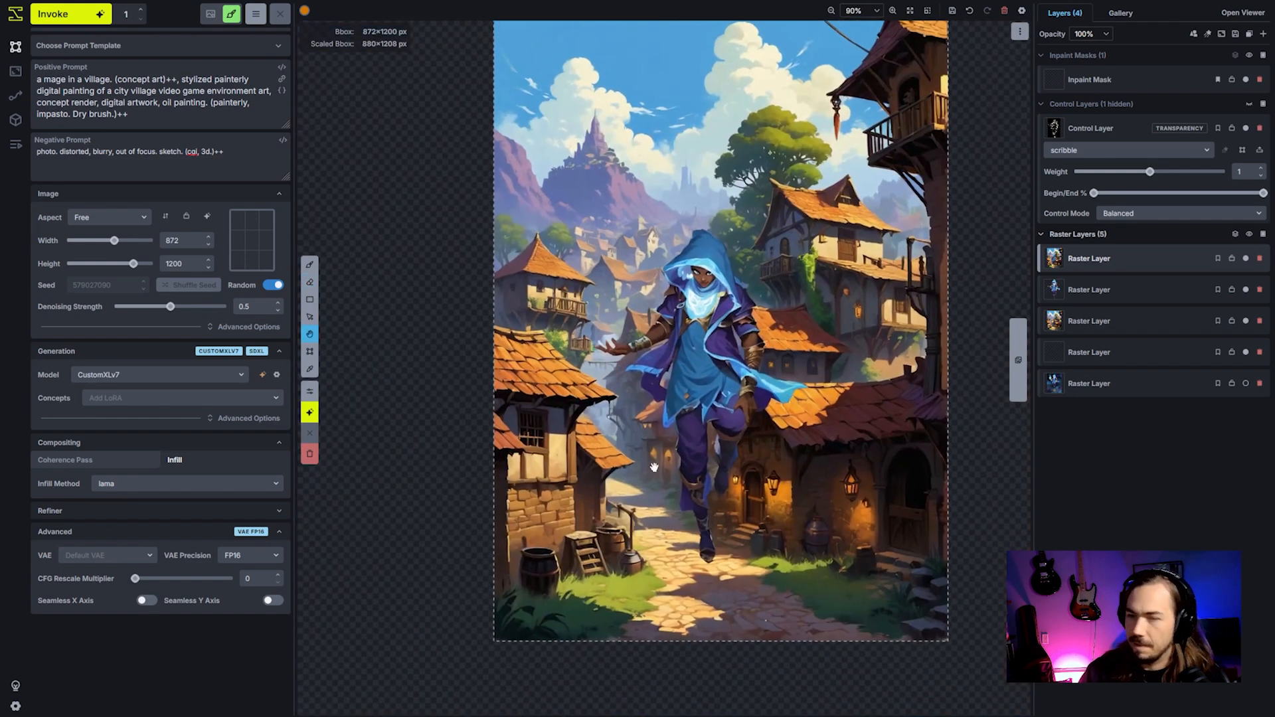
pyautogui.press('e')
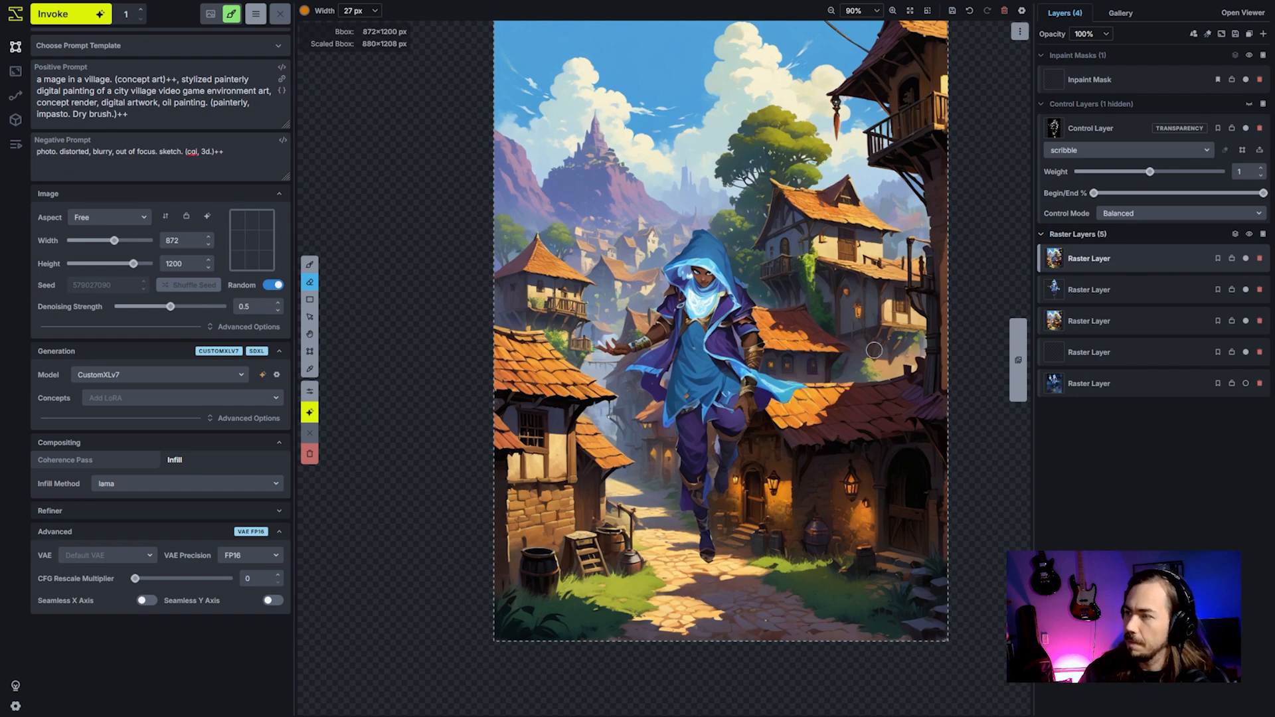
pyautogui.press('h')
pyautogui.scroll(3, 791, 319)
pyautogui.press('e')
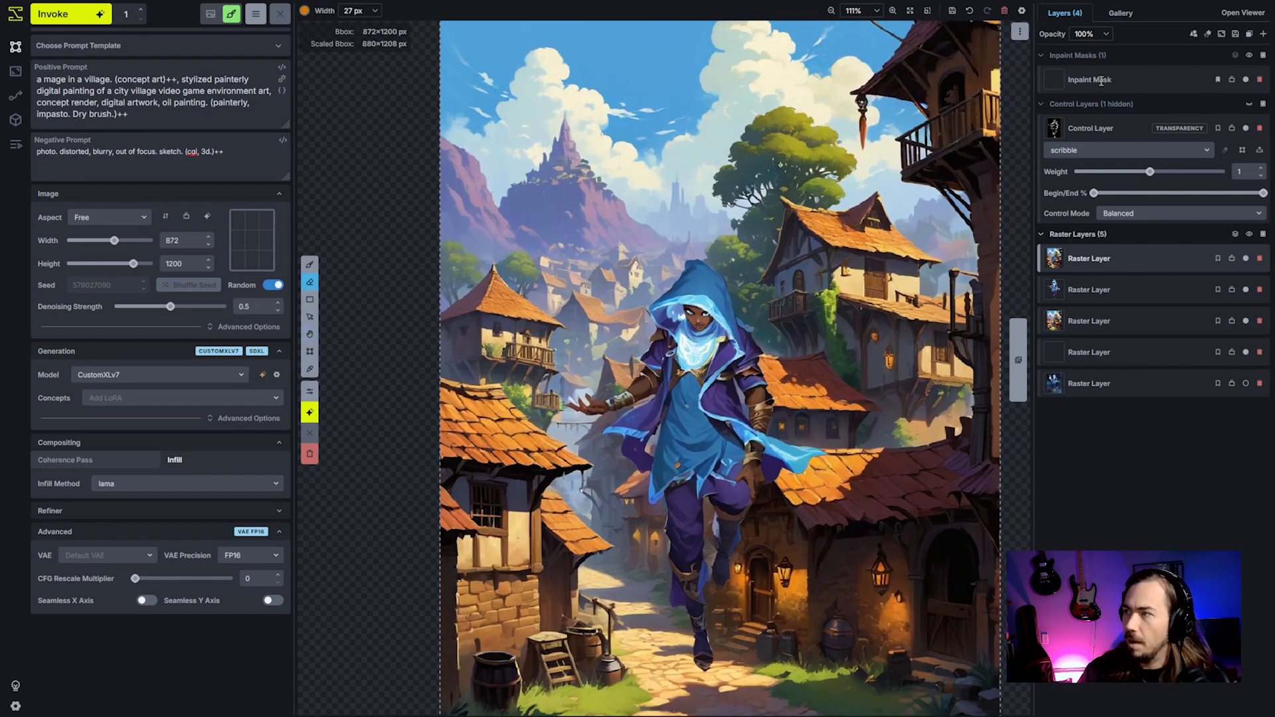
# Shrink the generation bounding box to 384×320 px and position it around the mage's head and upper body.
pyautogui.click(1096, 79)
pyautogui.scroll(-6, 951, 325)
pyautogui.press('v')
pyautogui.press('c')
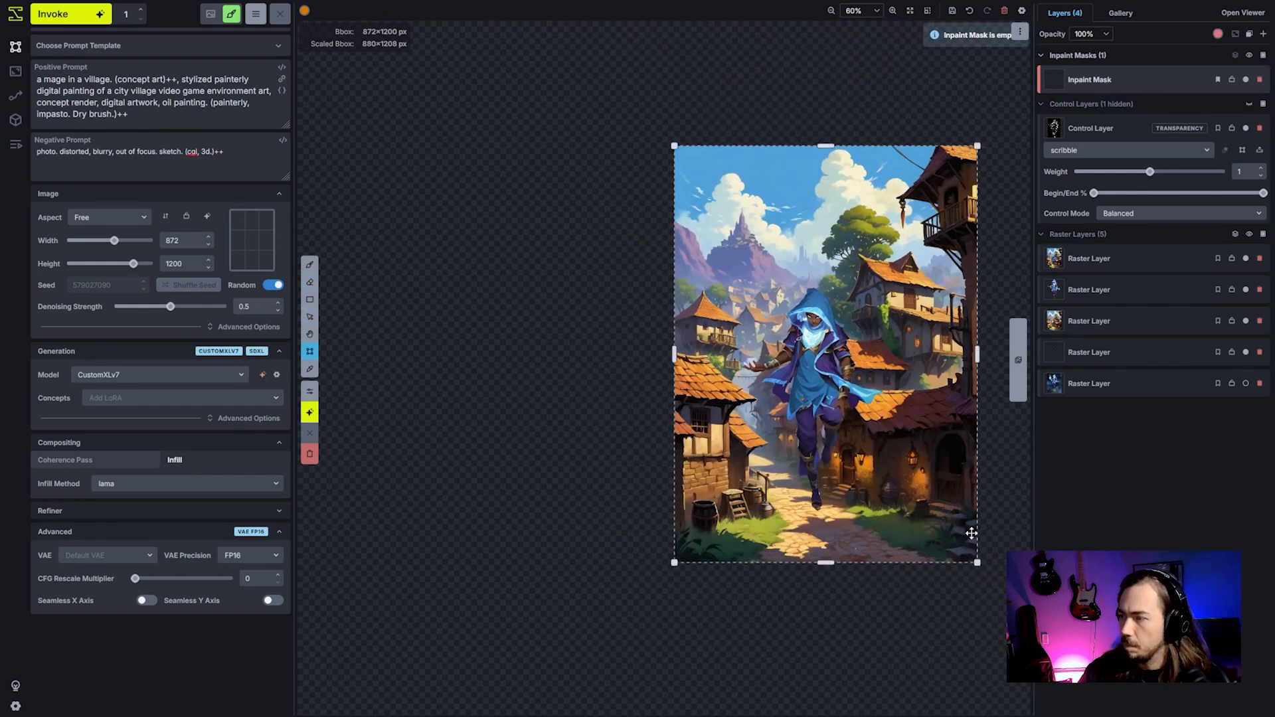
pyautogui.moveTo(977, 563); pyautogui.dragTo(875, 346)
pyautogui.scroll(7, 807, 271)
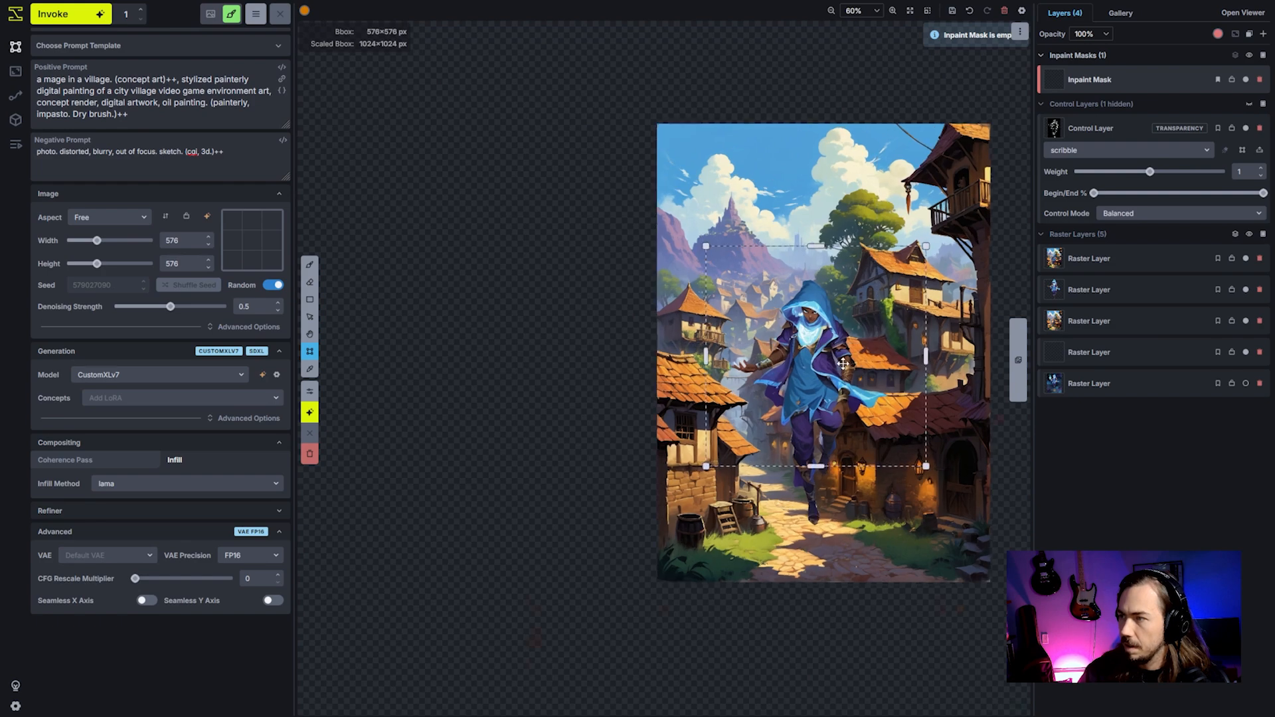
pyautogui.moveTo(1004, 570); pyautogui.dragTo(857, 373)
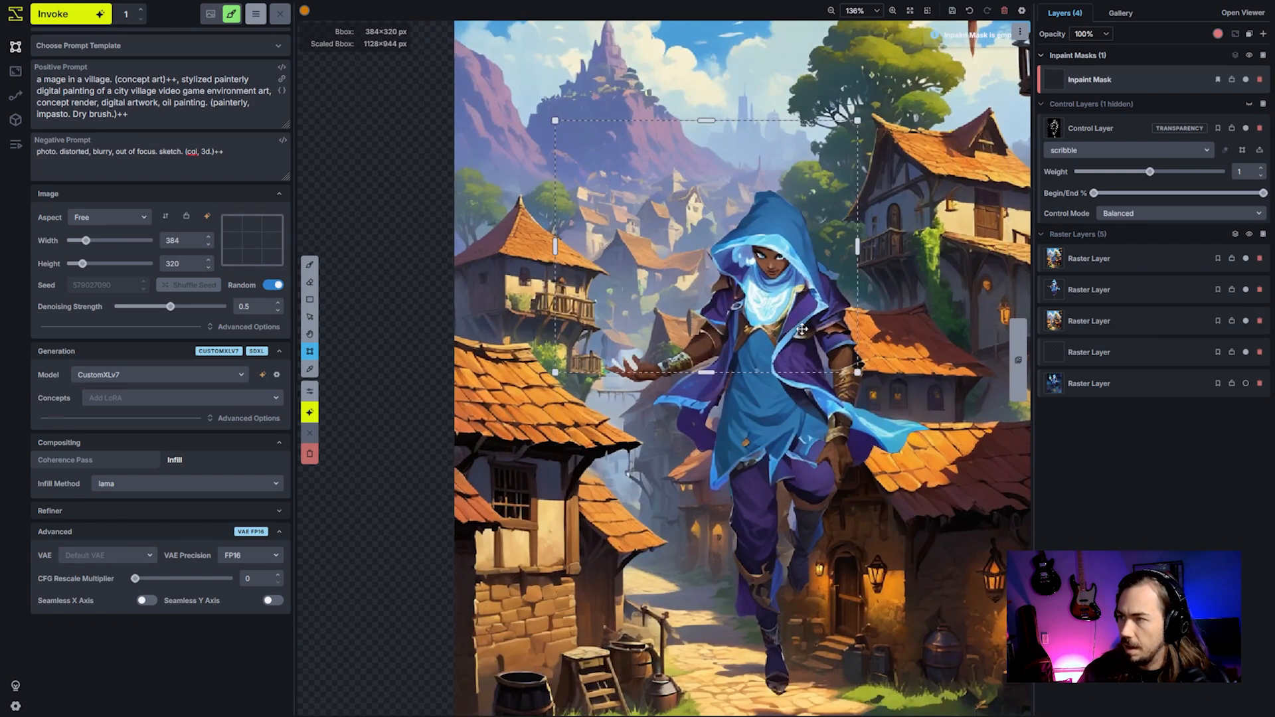
pyautogui.moveTo(788, 313); pyautogui.dragTo(839, 363)
# Lower the scribble control weight to 0.6 and paint an inpaint mask over the mage's face and scarf with a 53 px brush.
pyautogui.moveTo(1149, 172); pyautogui.dragTo(1120, 171)
pyautogui.press('b')
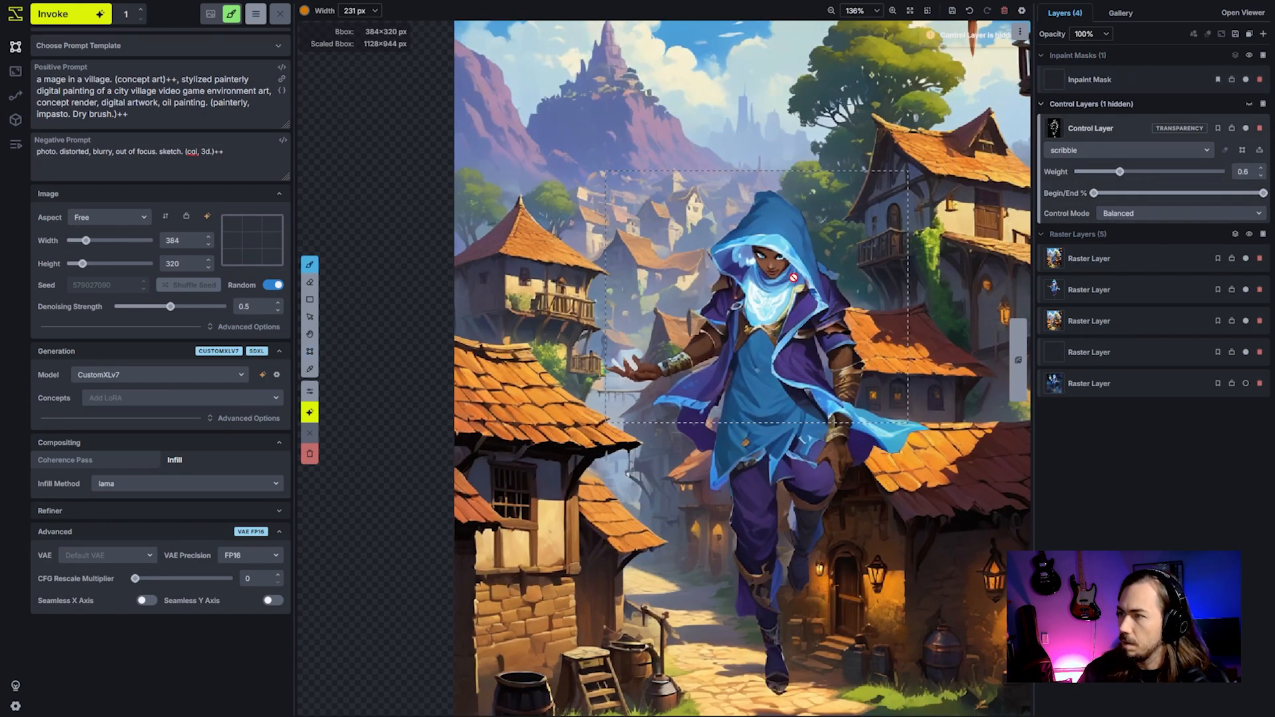
pyautogui.click(1109, 84)
pyautogui.scroll(10, 800, 279)
pyautogui.moveTo(773, 303)
pyautogui.mouseDown()
pyautogui.moveTo(739, 264)
pyautogui.moveTo(768, 262)
pyautogui.moveTo(784, 289)
pyautogui.moveTo(782, 266)
pyautogui.moveTo(728, 257)
pyautogui.moveTo(766, 256)
pyautogui.moveTo(783, 312)
pyautogui.mouseUp()
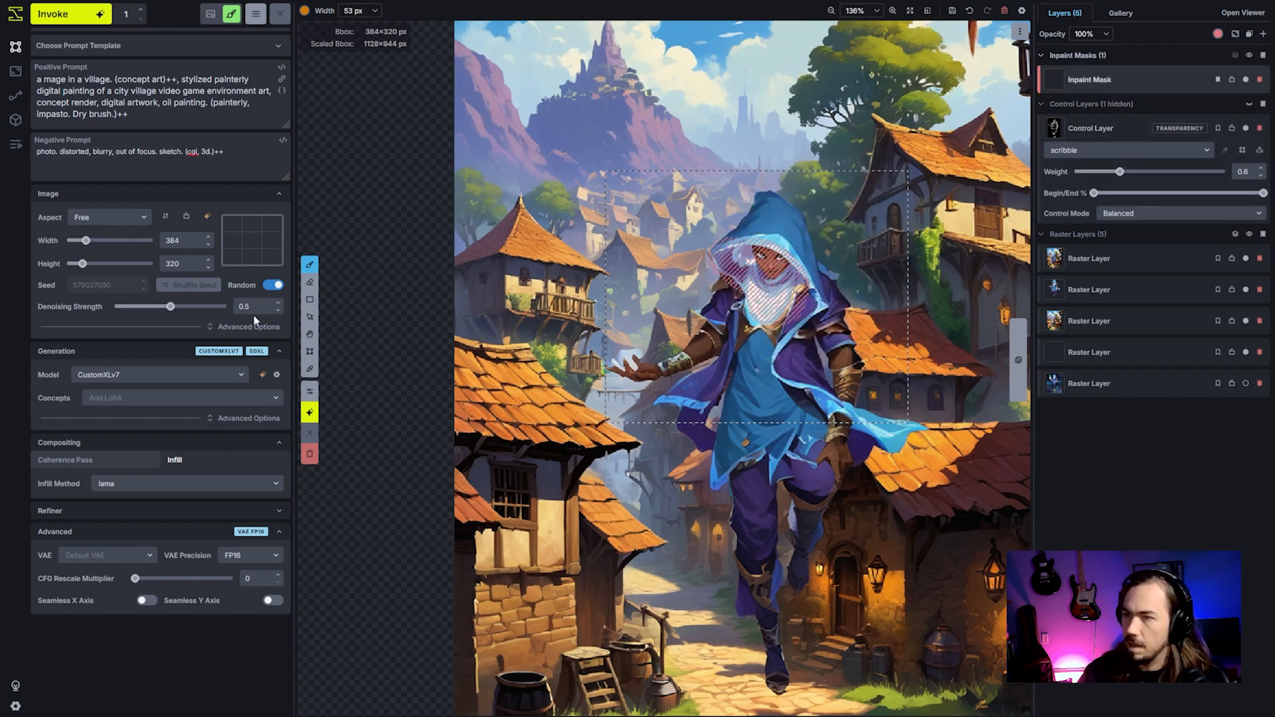
# Regenerate the masked face area, compare it with the previous image by toggling its preview, and accept the result.
pyautogui.click(94, 16)
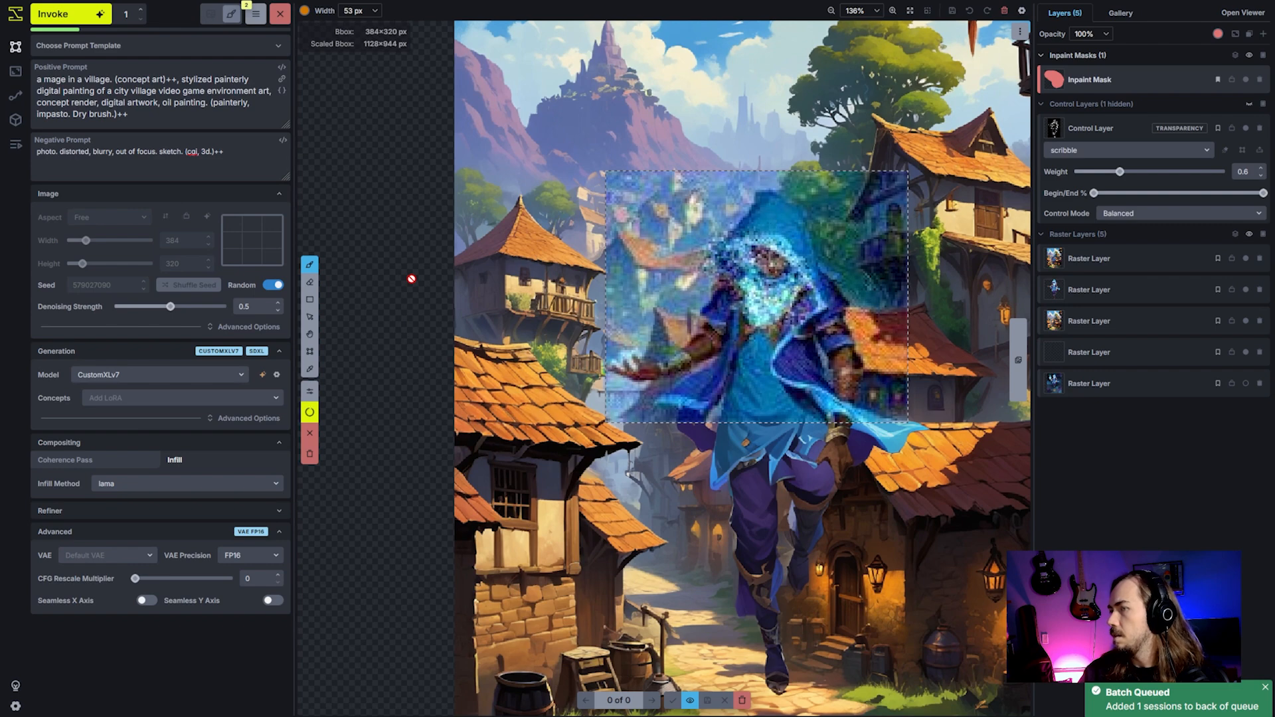
pyautogui.scroll(7, 770, 296)
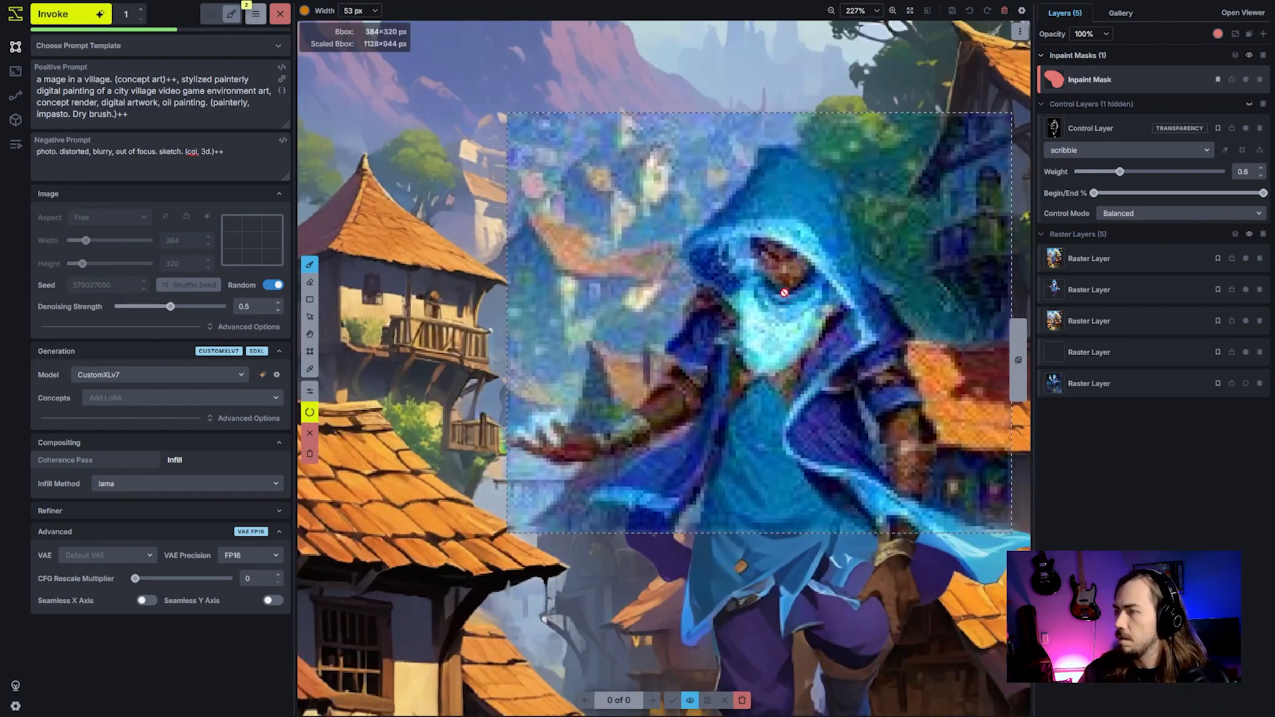
pyautogui.press('space')
pyautogui.moveTo(770, 295); pyautogui.dragTo(763, 342)
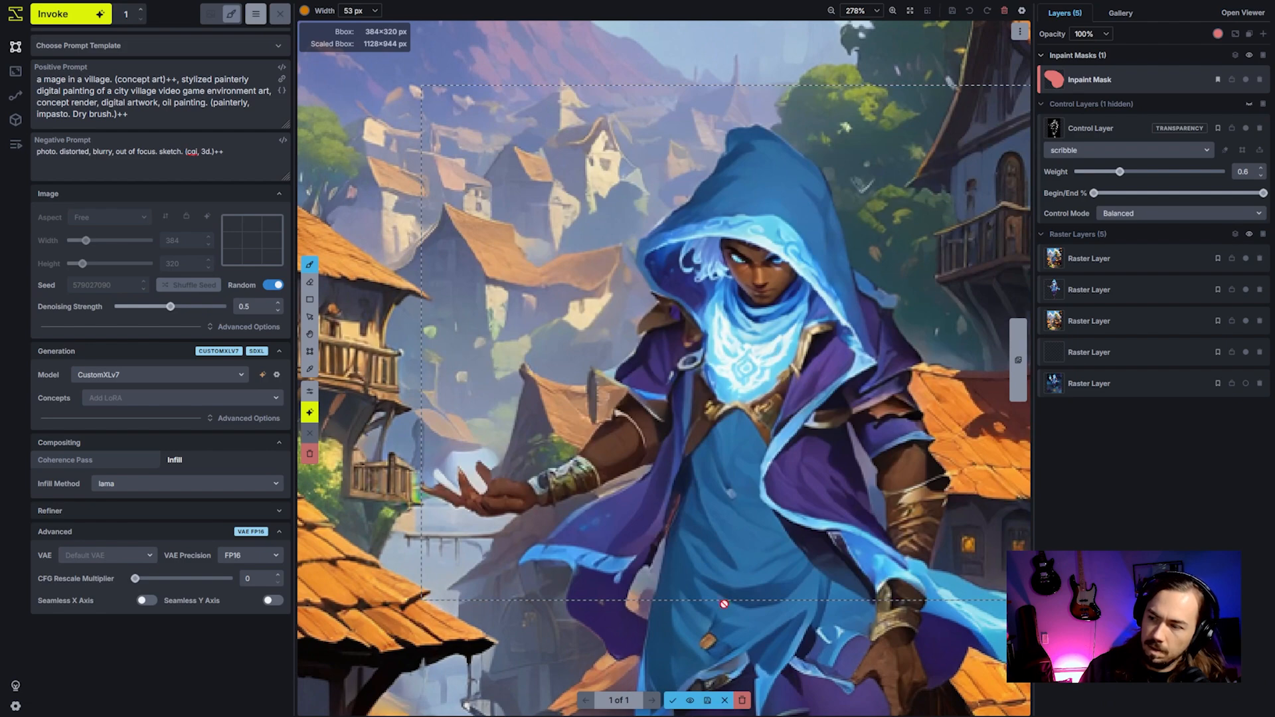
pyautogui.click(690, 702)
pyautogui.click(690, 702)
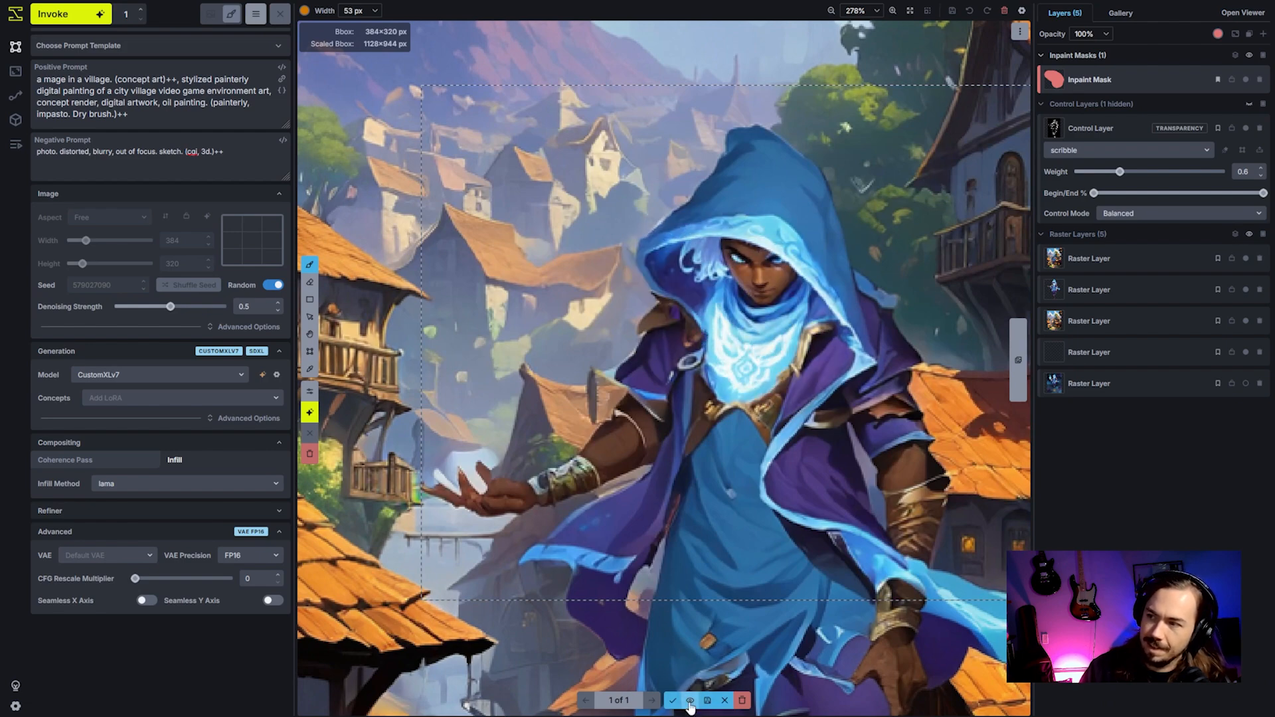
pyautogui.hotkey('shift', '1')
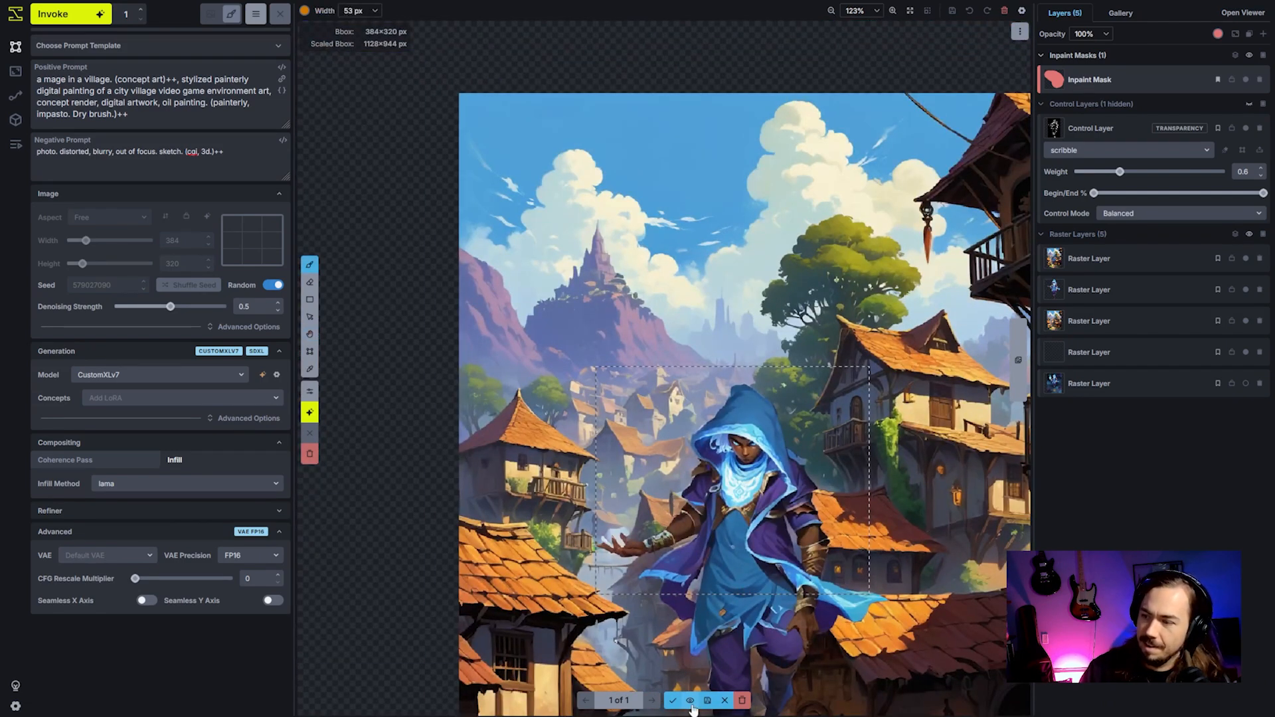
pyautogui.click(673, 701)
# Expand the bounding box to cover the full 872×1200 px image and raise the denoising strength to 0.75.
pyautogui.press('h')
pyautogui.moveTo(838, 605); pyautogui.dragTo(811, 514)
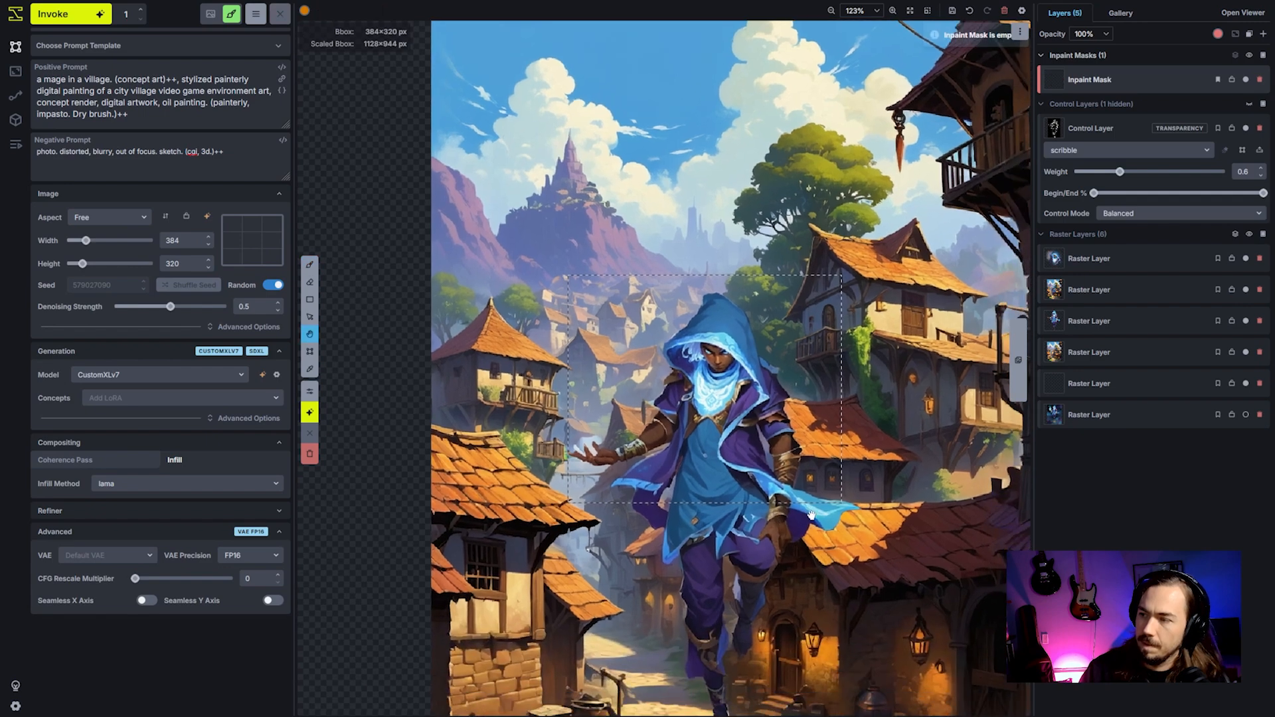
pyautogui.scroll(-2, 647, 234)
pyautogui.press('c')
pyautogui.moveTo(727, 383); pyautogui.dragTo(963, 683)
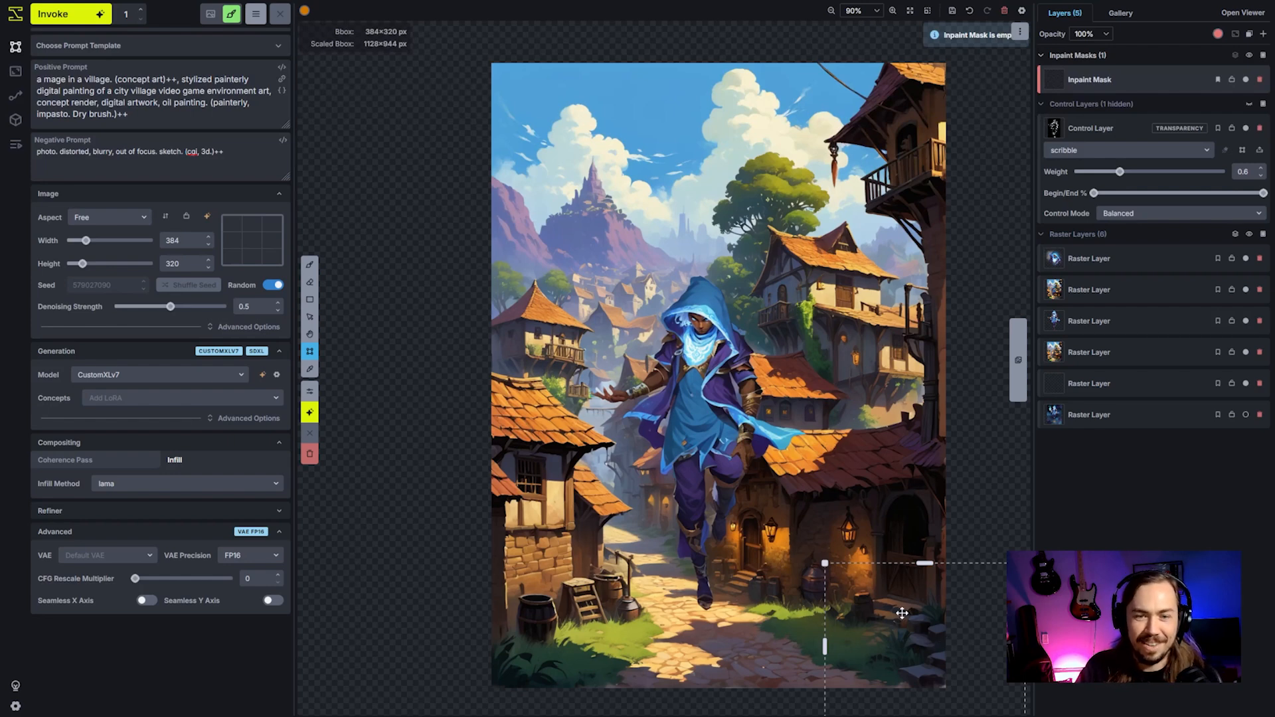
pyautogui.moveTo(938, 640); pyautogui.dragTo(788, 509)
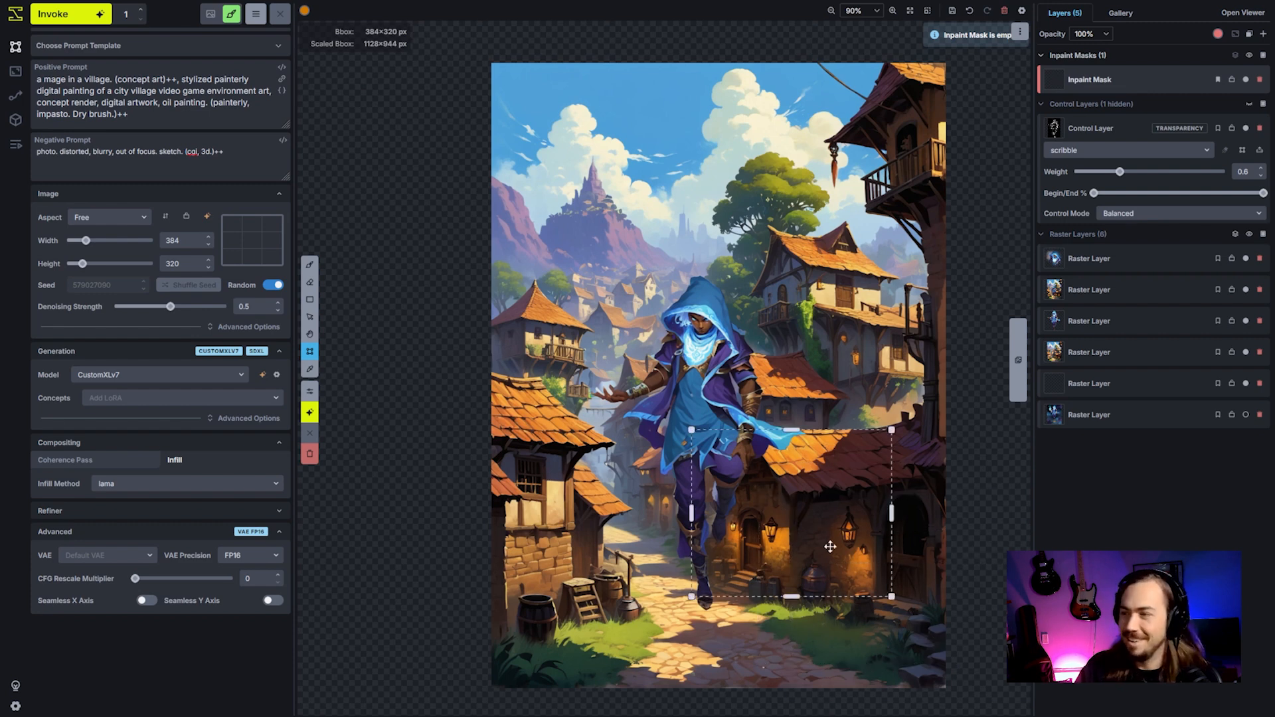
pyautogui.moveTo(830, 546); pyautogui.dragTo(642, 196)
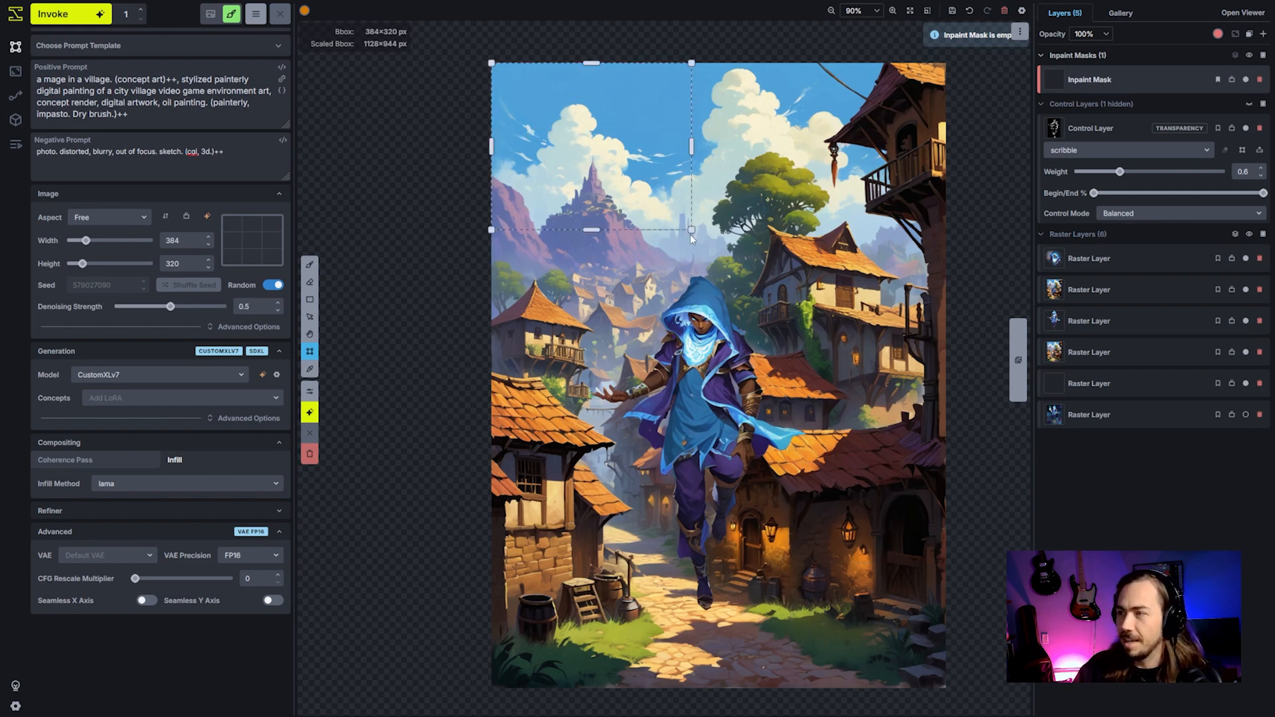
pyautogui.moveTo(691, 230); pyautogui.dragTo(944, 688)
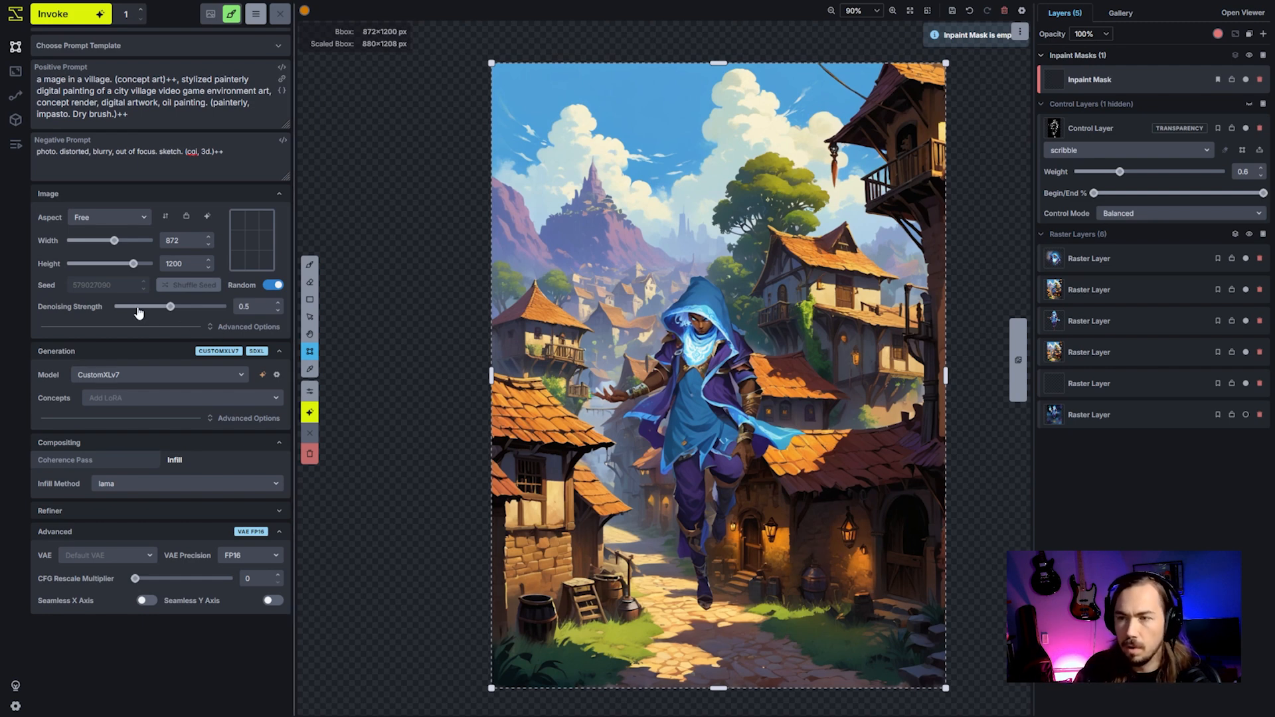
pyautogui.moveTo(172, 310); pyautogui.dragTo(199, 312)
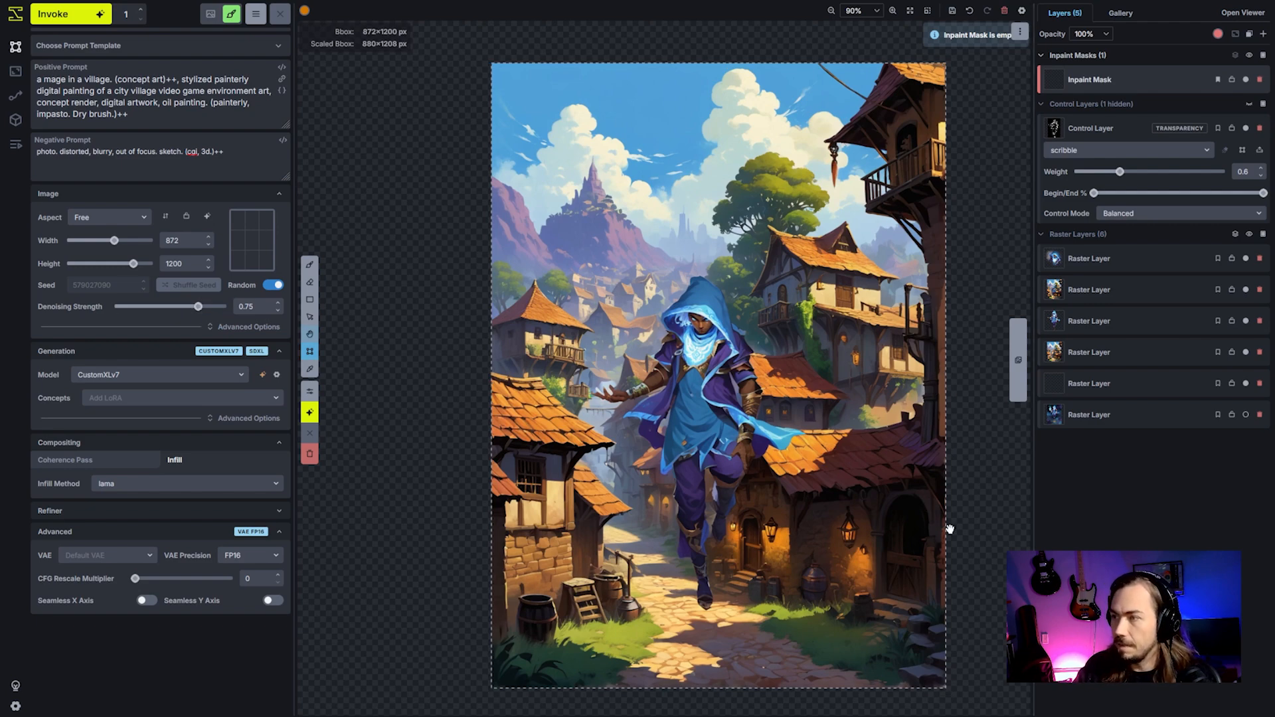
pyautogui.press('space')
pyautogui.moveTo(783, 463); pyautogui.dragTo(779, 401)
pyautogui.scroll(-3, 780, 402)
pyautogui.moveTo(806, 312); pyautogui.dragTo(806, 370)
pyautogui.scroll(3, 813, 369)
pyautogui.moveTo(783, 451); pyautogui.dragTo(800, 421)
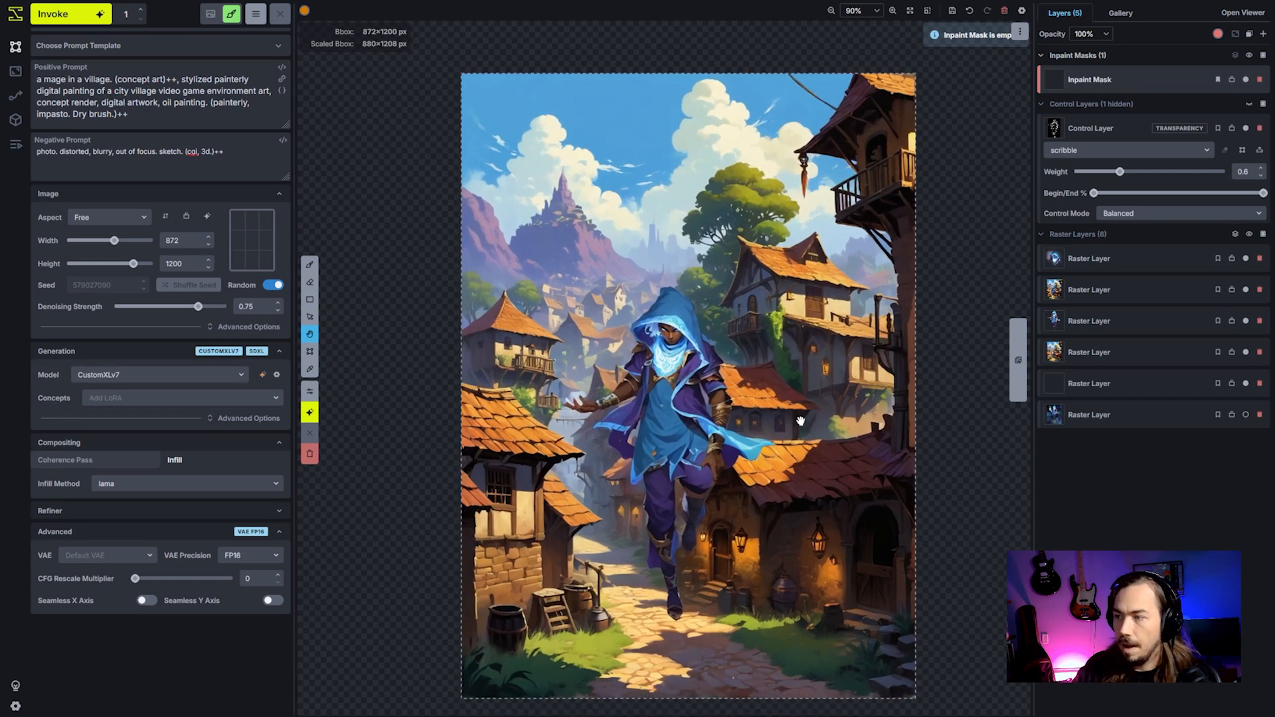
pyautogui.press('c')
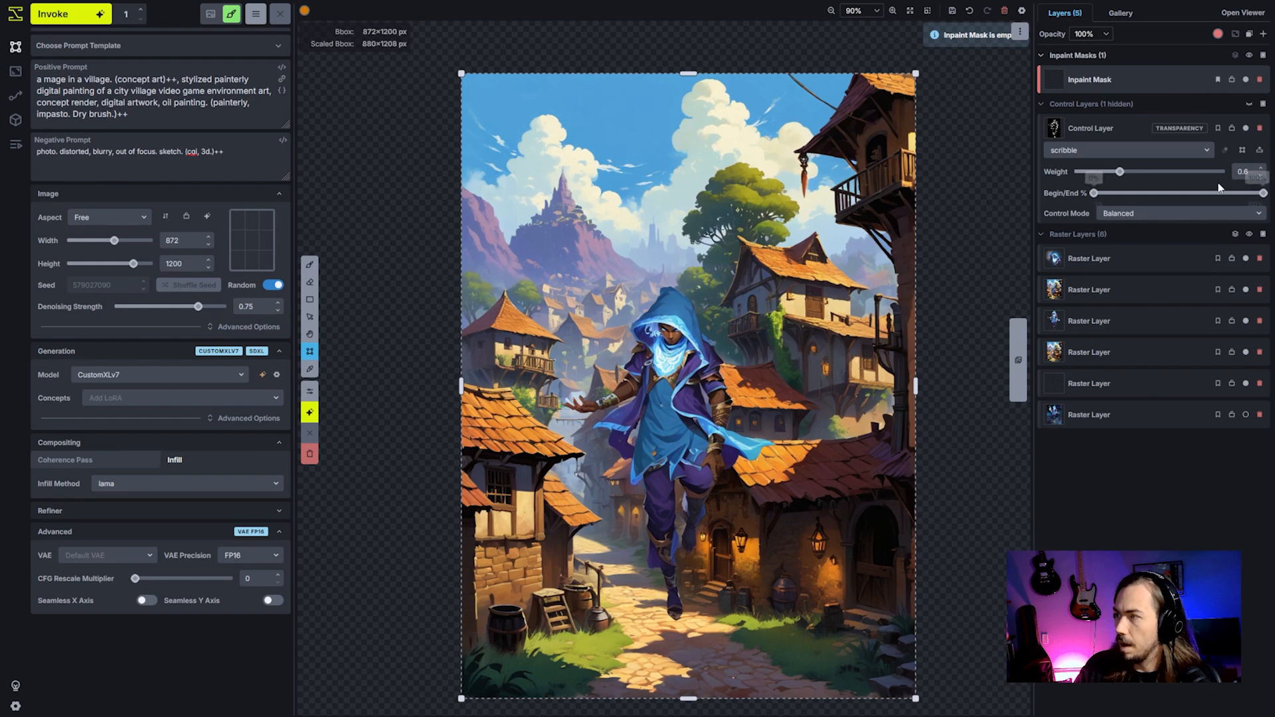
# Delete the scribble control layer and merge all visible raster layers.
pyautogui.click(1260, 128)
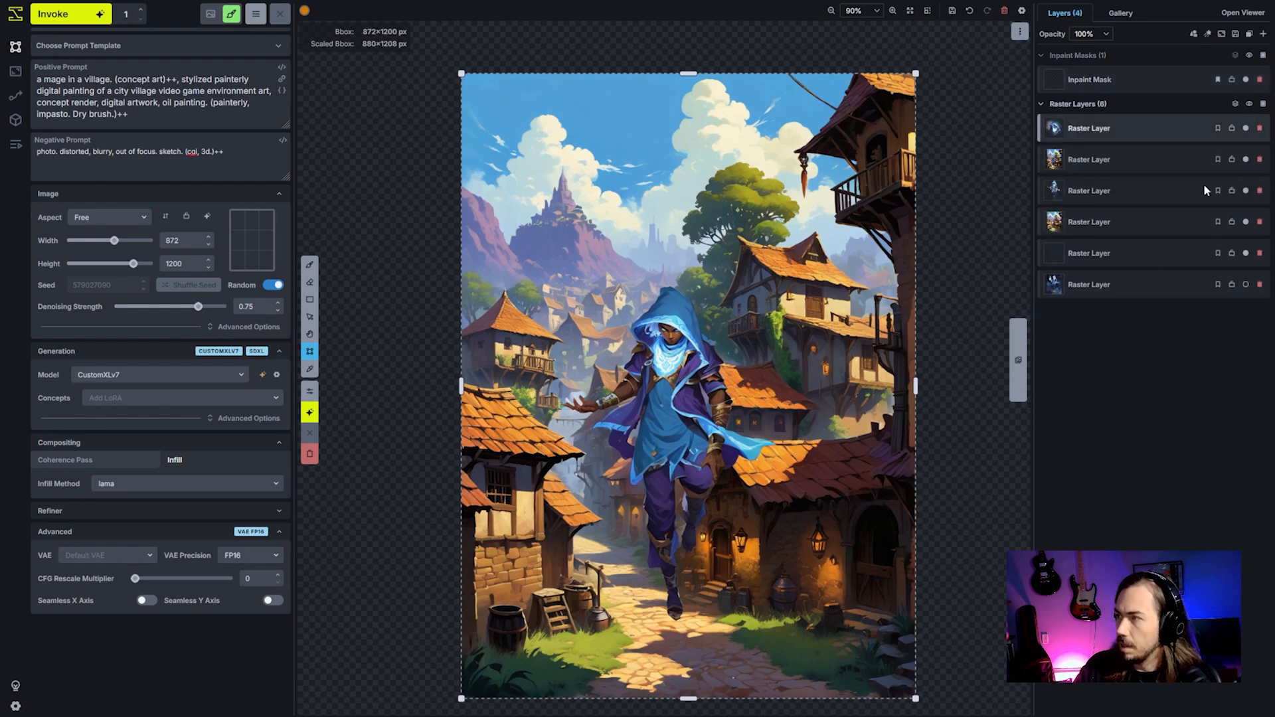
pyautogui.click(1235, 103)
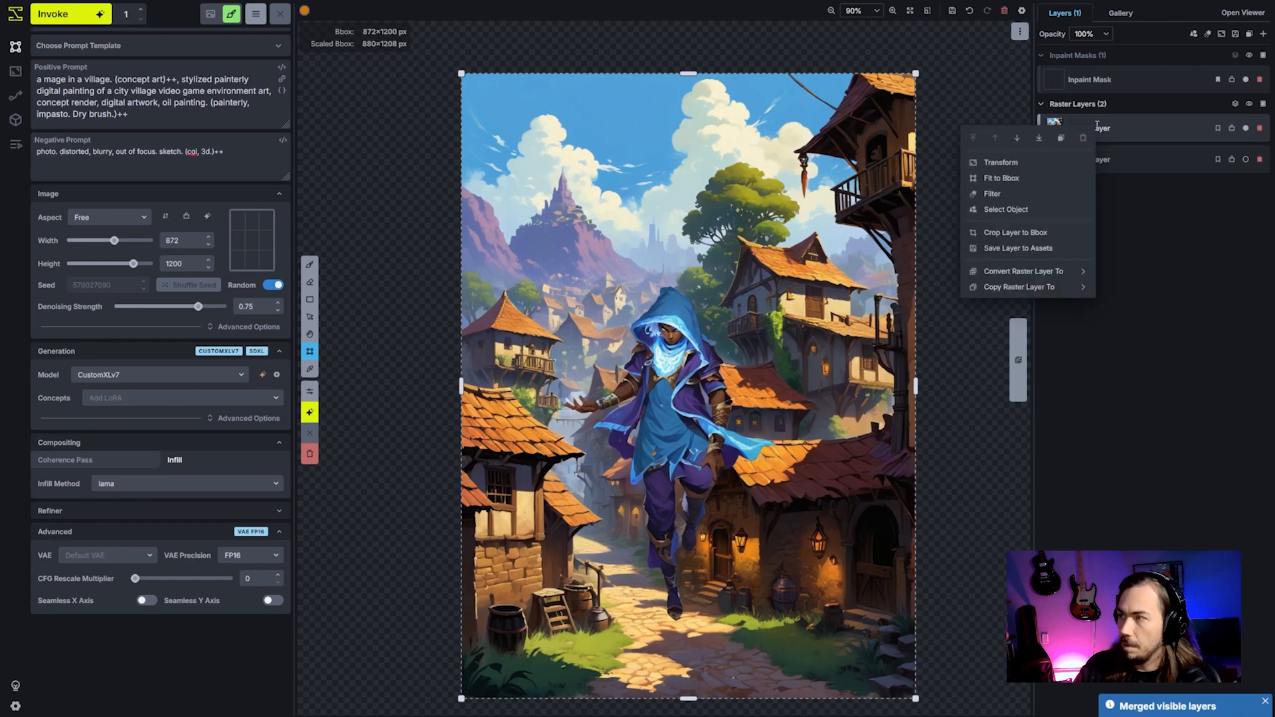
# Convert the merged raster layer into a control layer using the scribble model, and delete the remaining hidden raster layer.
pyautogui.rightClick(1098, 155)
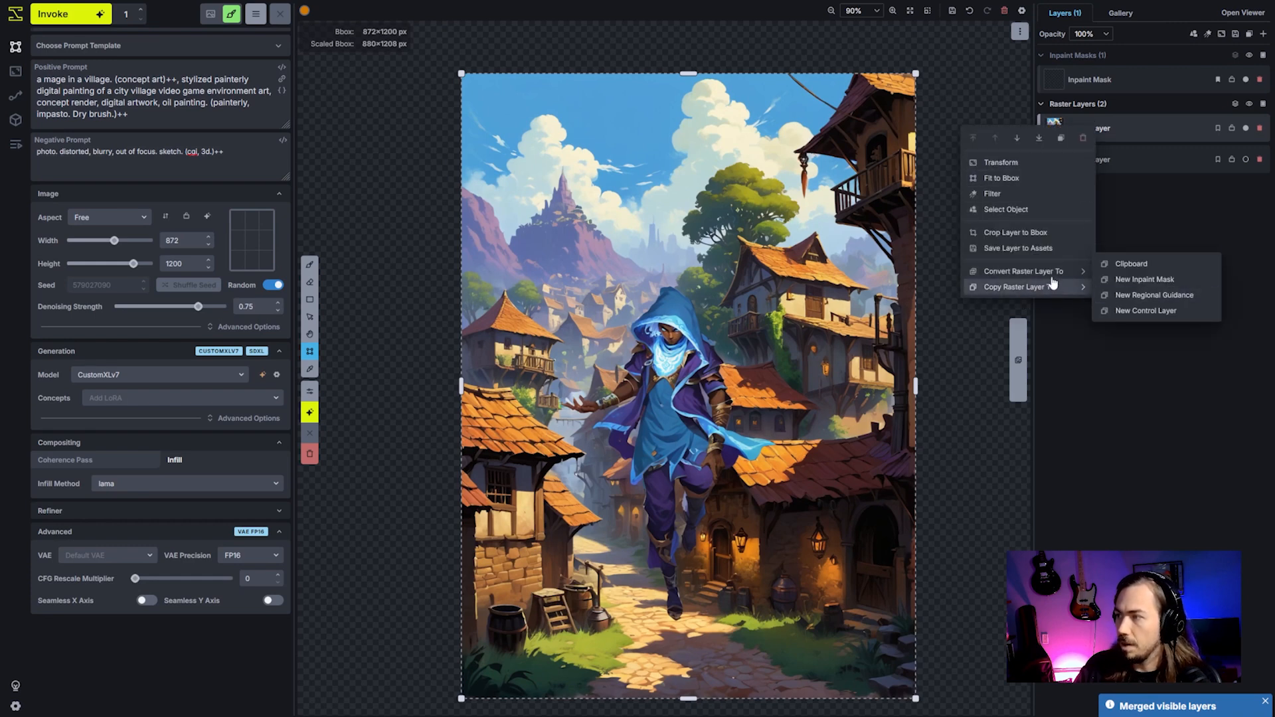
pyautogui.moveTo(1052, 279)
pyautogui.click(1134, 287)
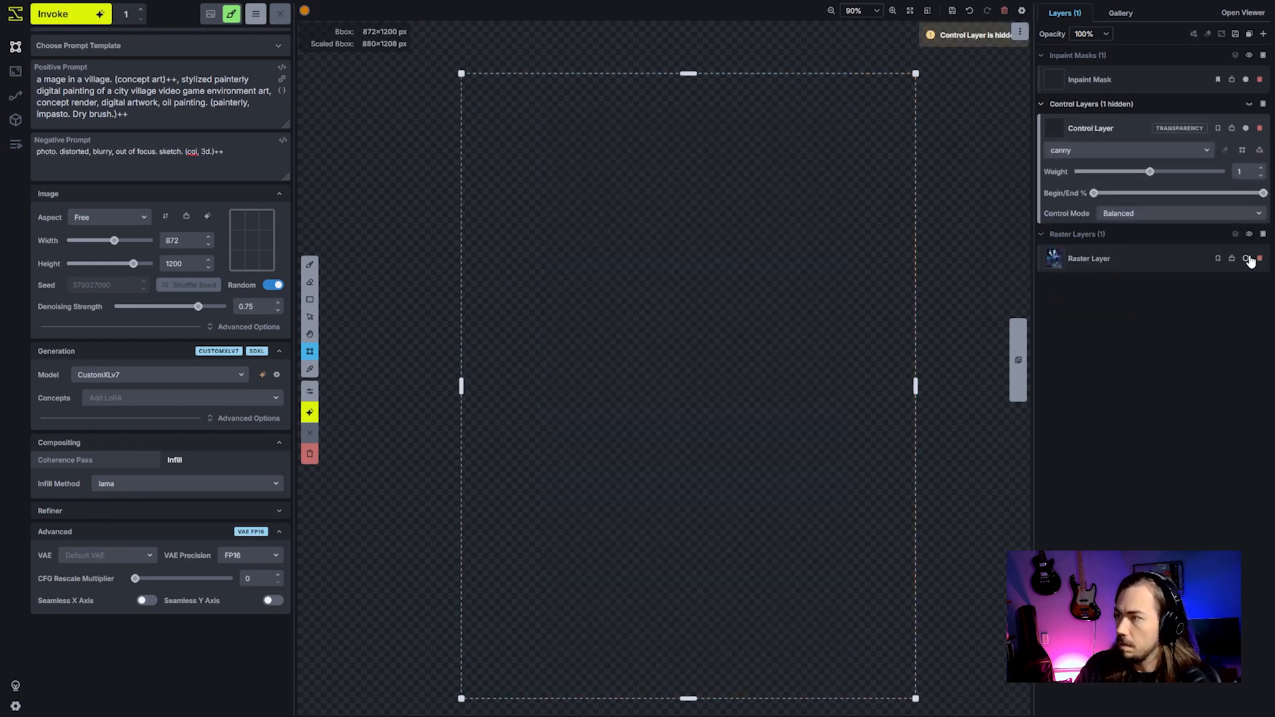
pyautogui.click(1130, 150)
pyautogui.click(1116, 314)
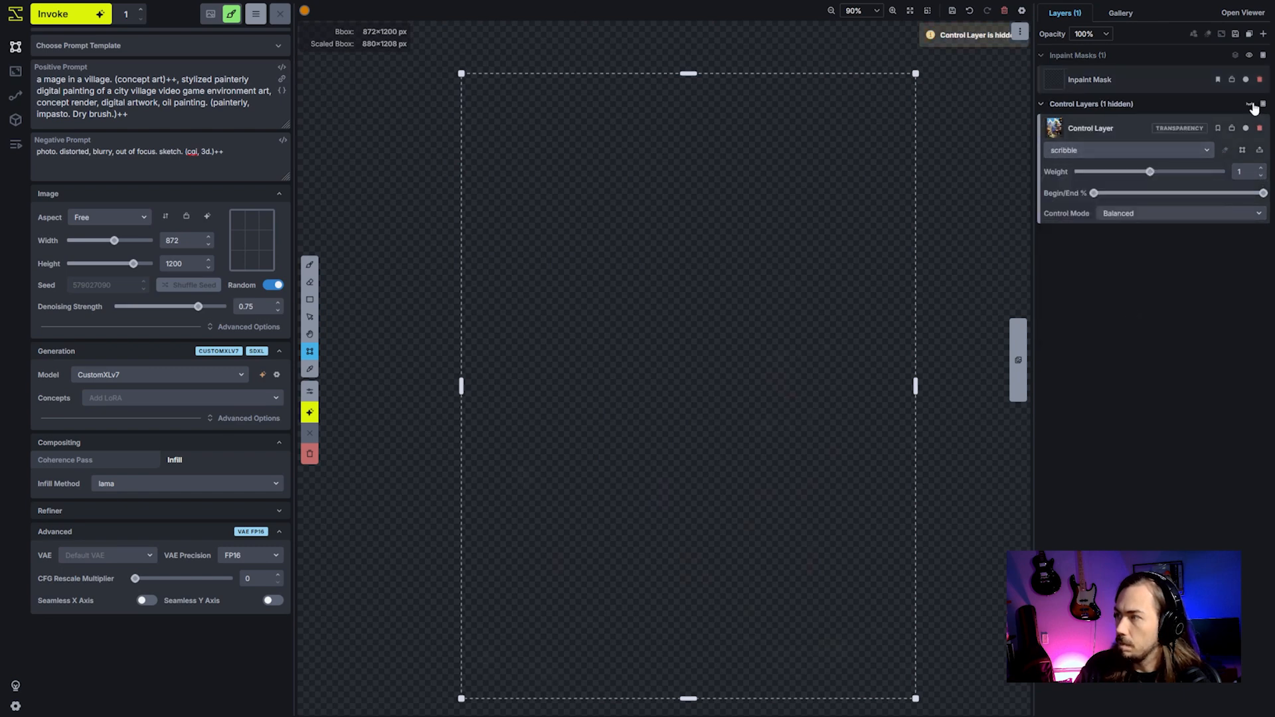
# Show the control layers and apply the Lineart Edge Detection filter to the new control layer.
pyautogui.click(1223, 152)
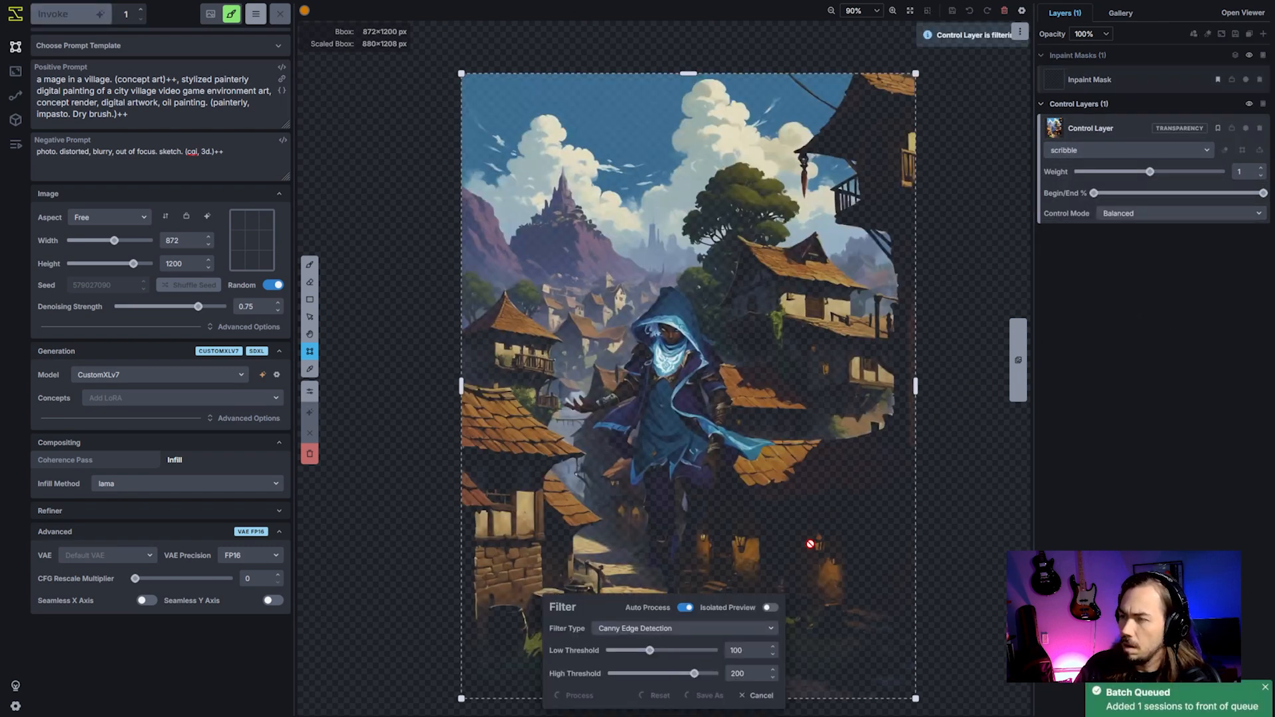
pyautogui.click(665, 627)
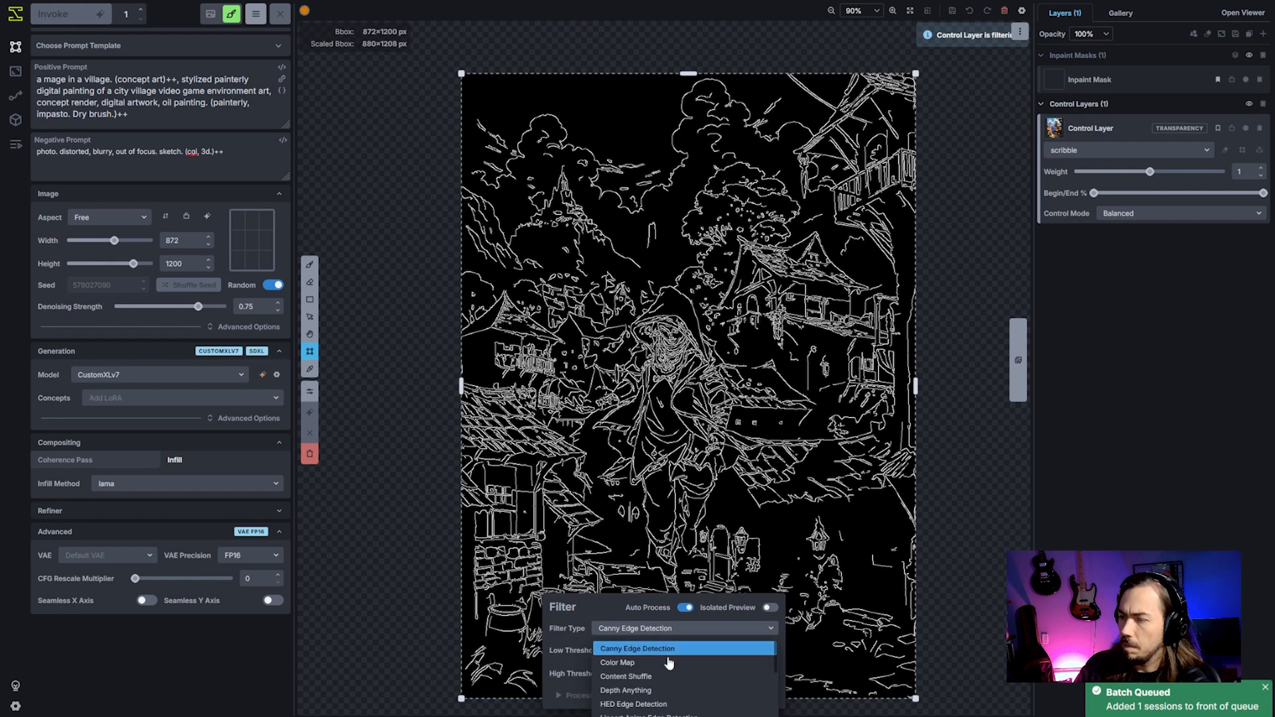
pyautogui.click(657, 663)
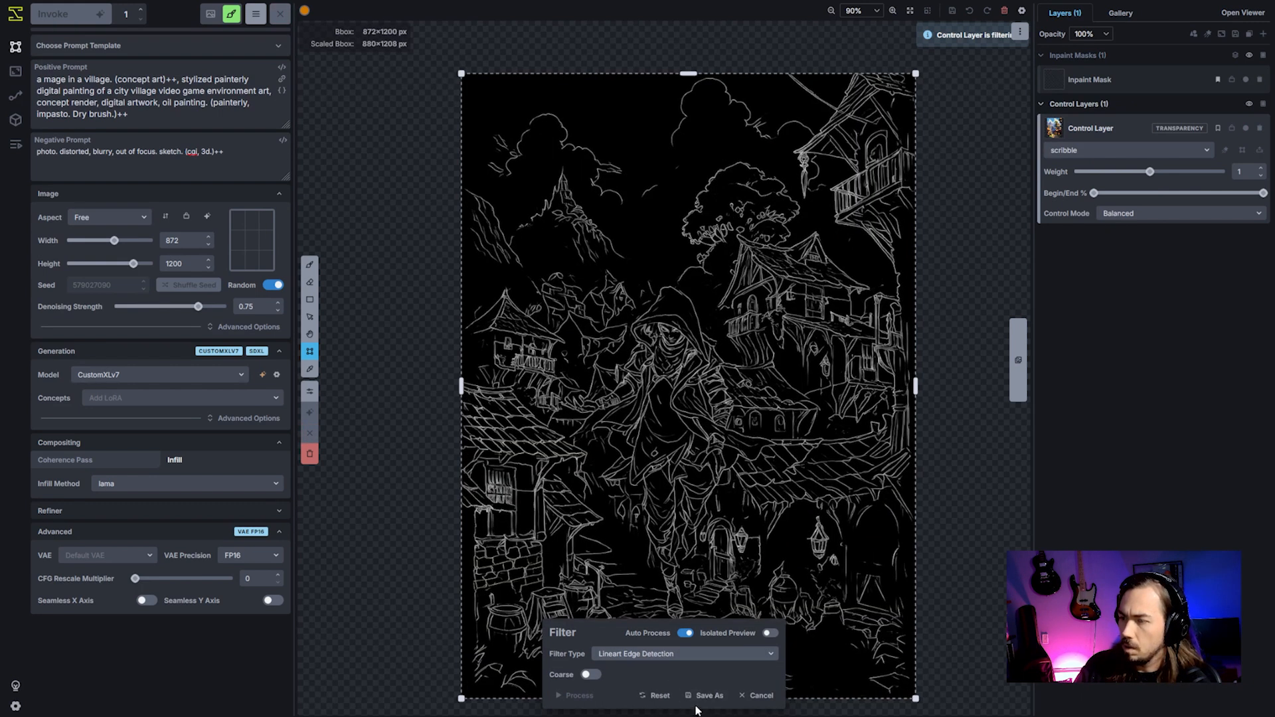
pyautogui.click(705, 695)
pyautogui.click(727, 608)
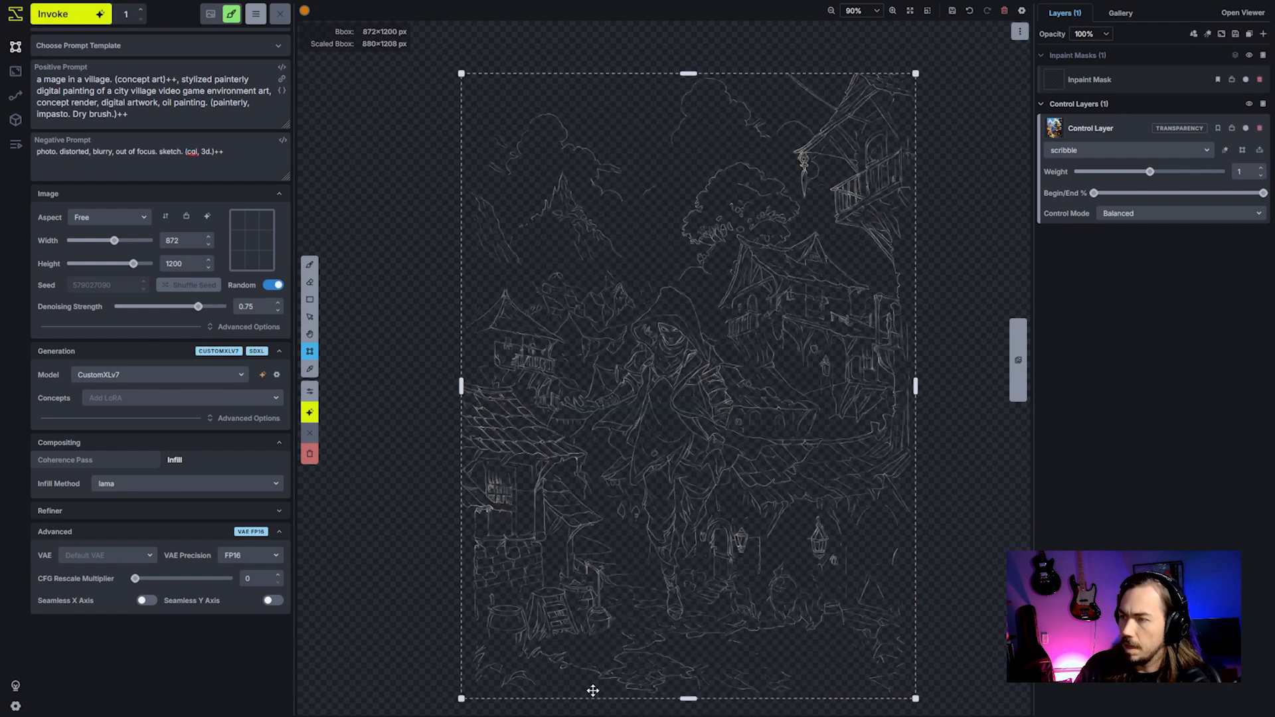
# Add "with a red cloak" after "a mage in a village" in the positive prompt and generate the image from the line art.
pyautogui.press('space')
pyautogui.scroll(2, 707, 461)
pyautogui.moveTo(691, 516); pyautogui.dragTo(704, 440)
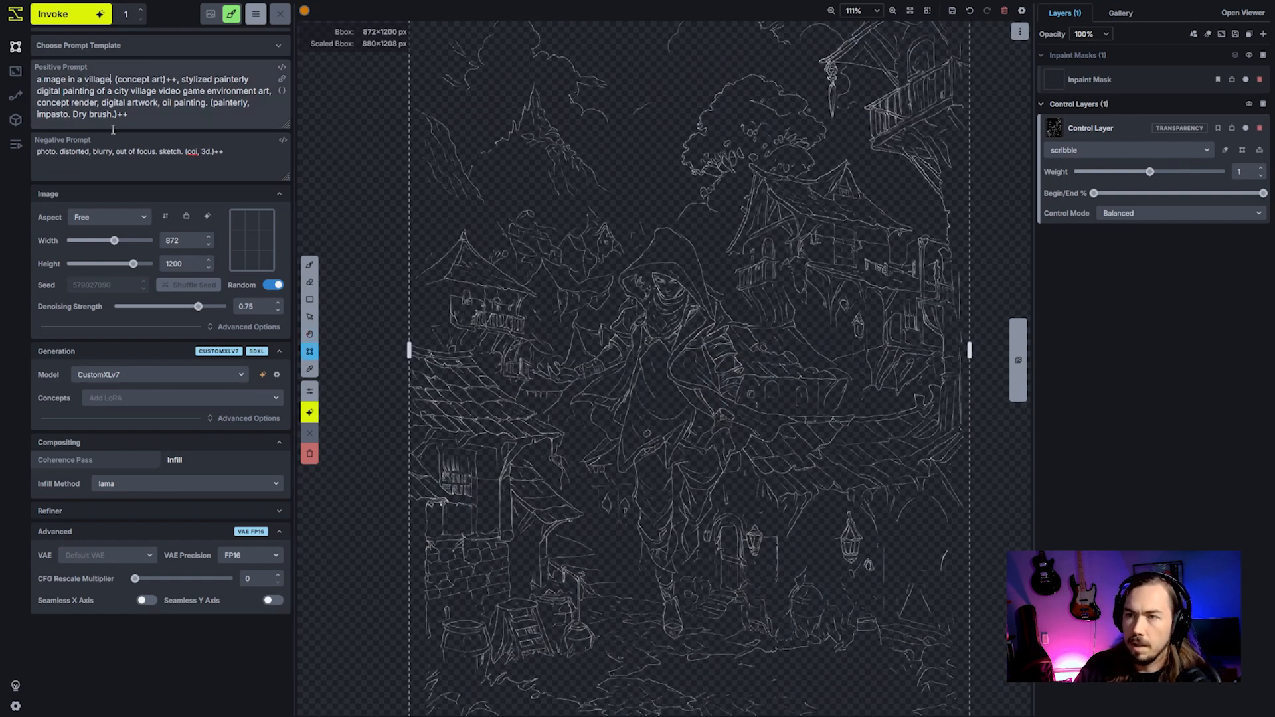
pyautogui.write('with a red')
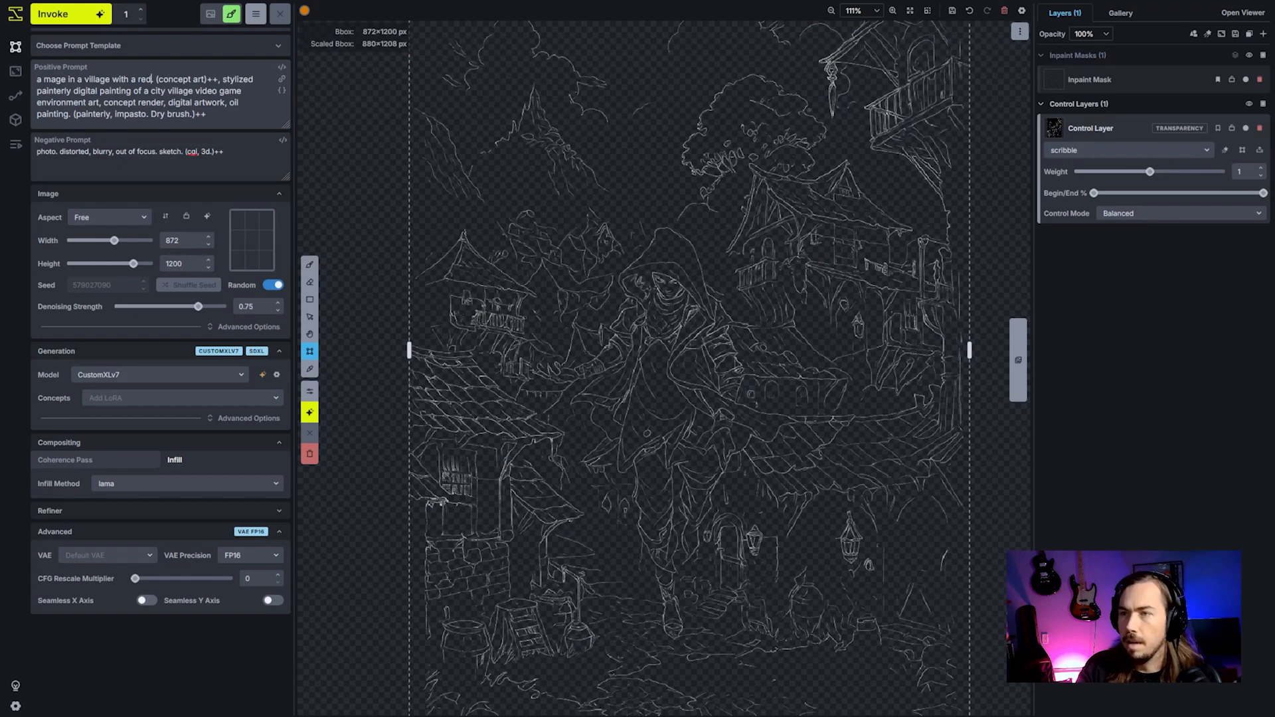
pyautogui.write(' cloak.')
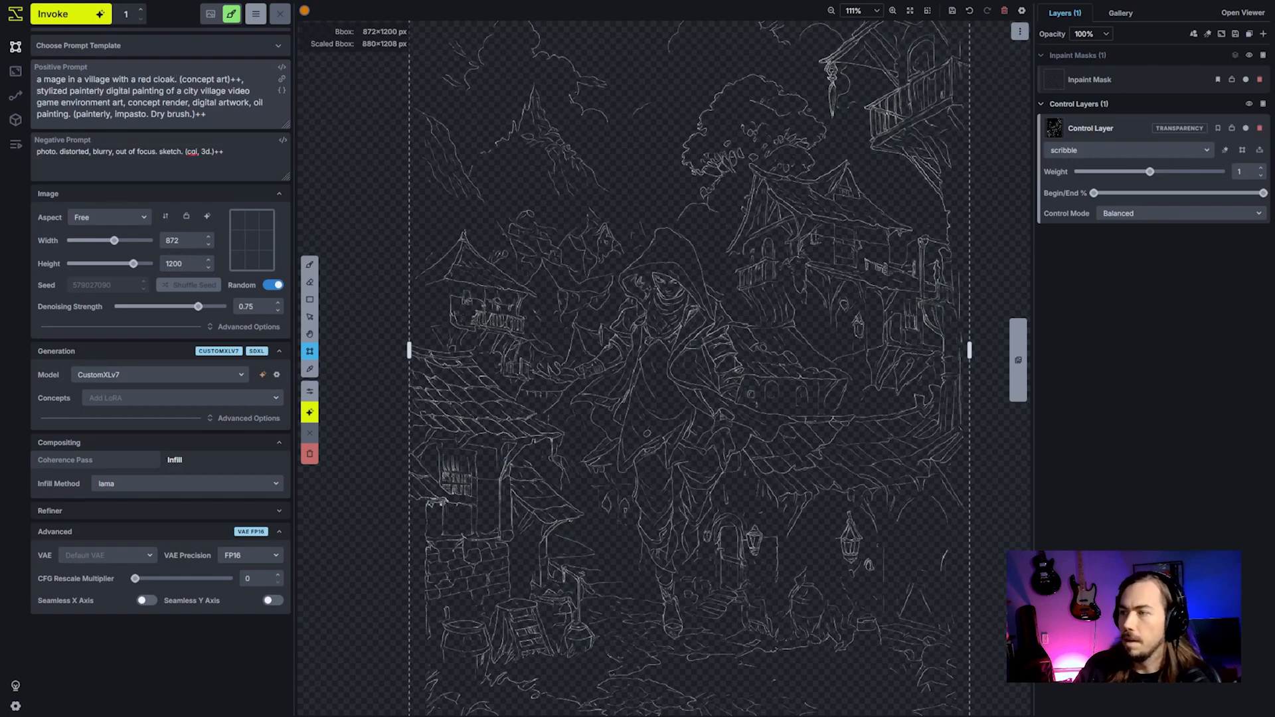
pyautogui.scroll(-2, 715, 205)
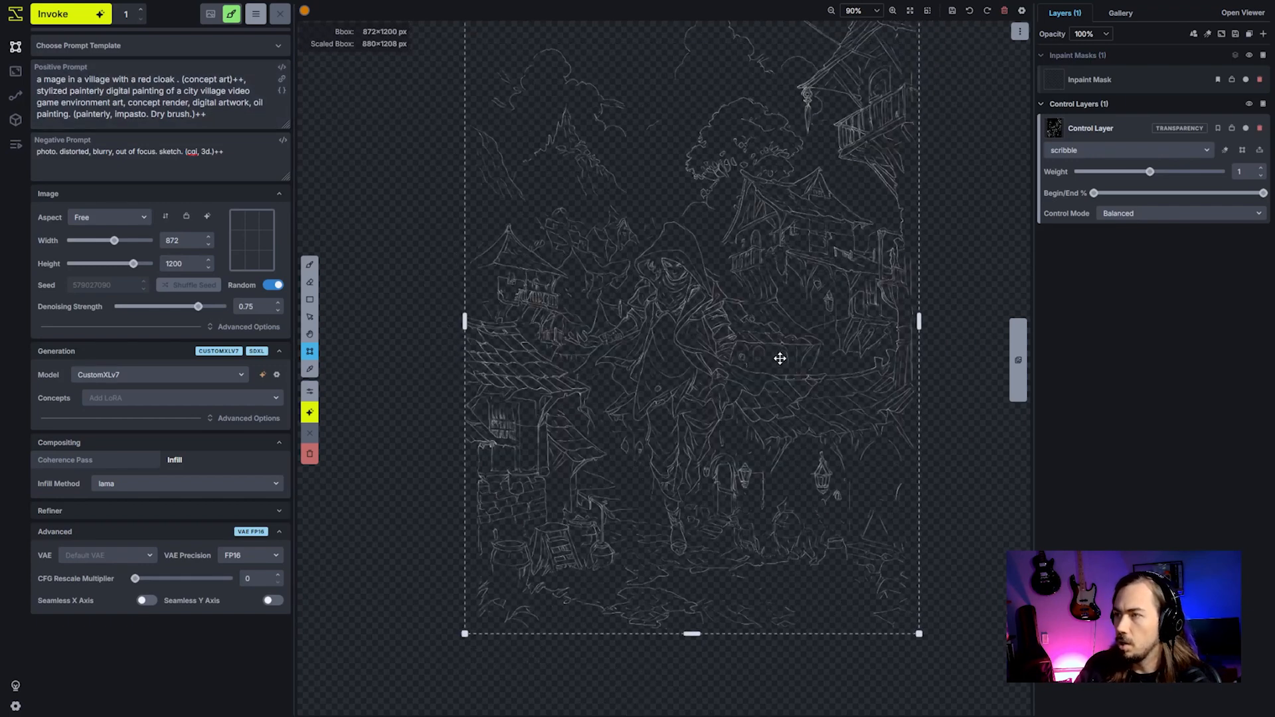
pyautogui.moveTo(926, 380); pyautogui.dragTo(923, 421)
pyautogui.click(77, 20)
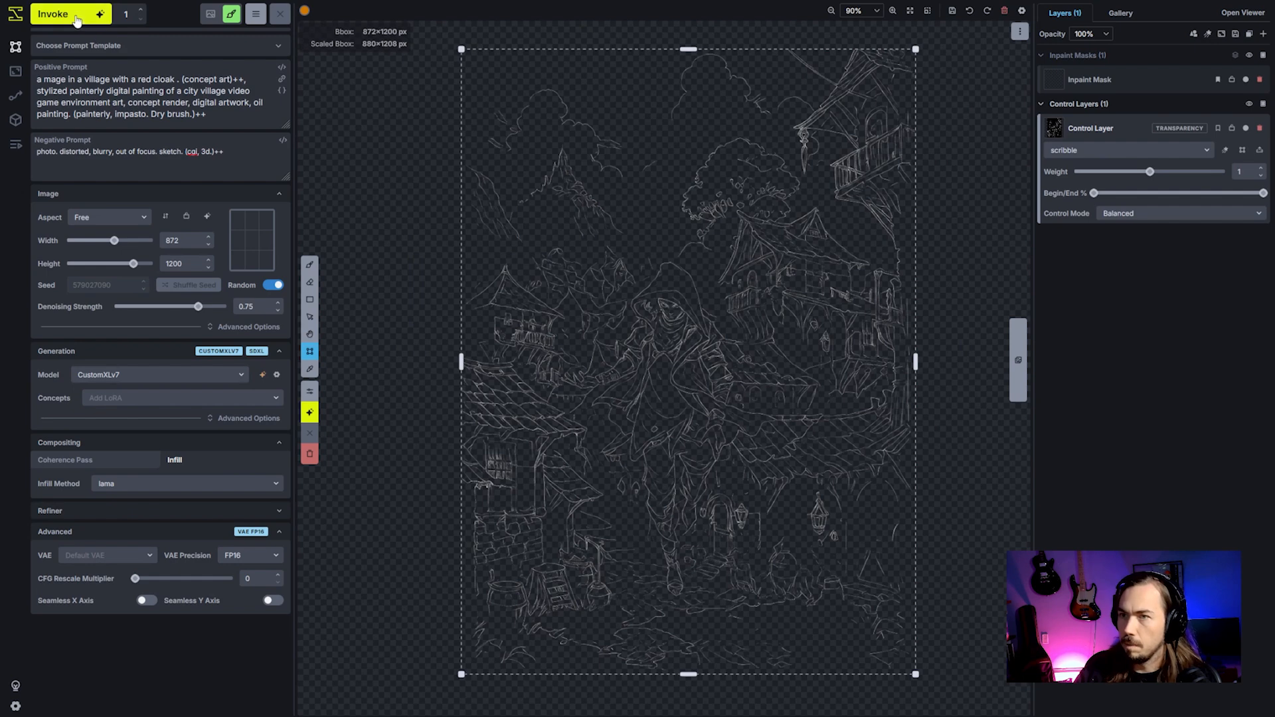
pyautogui.click(78, 20)
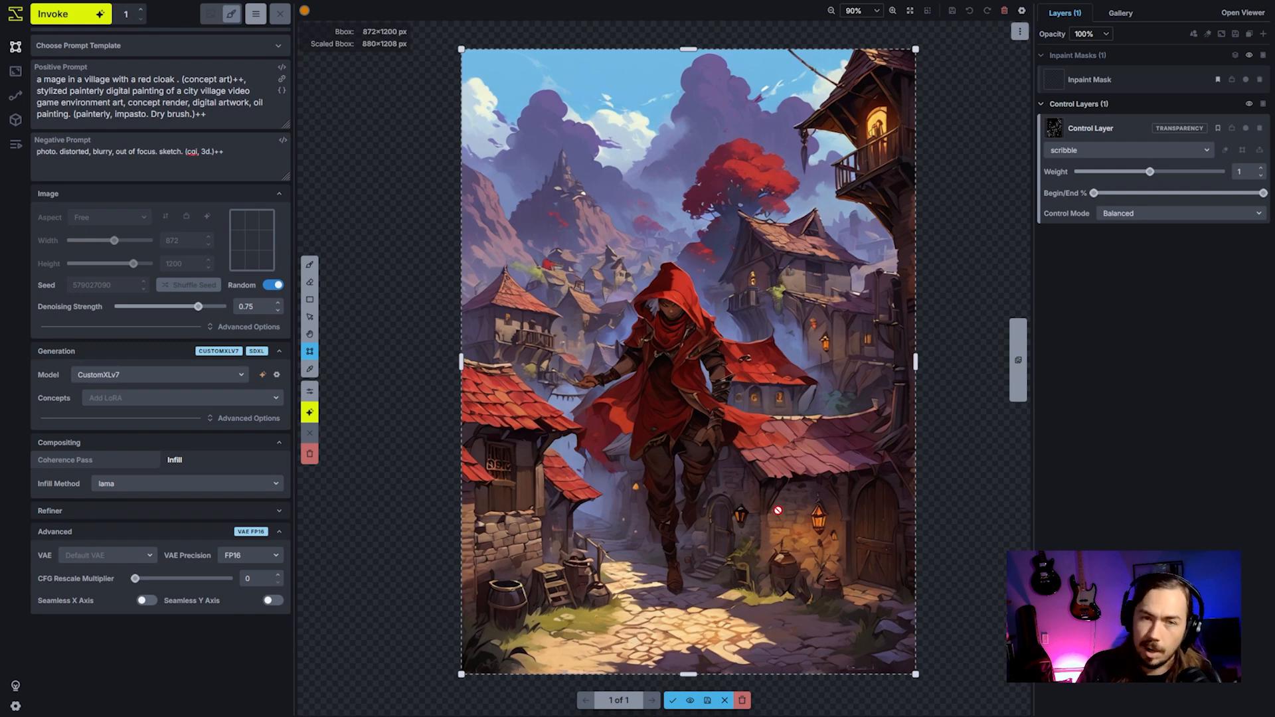
# Change "red cloak" to "cloak" in the positive prompt and discard the staged red-roofed image.
pyautogui.moveTo(139, 78); pyautogui.dragTo(157, 77)
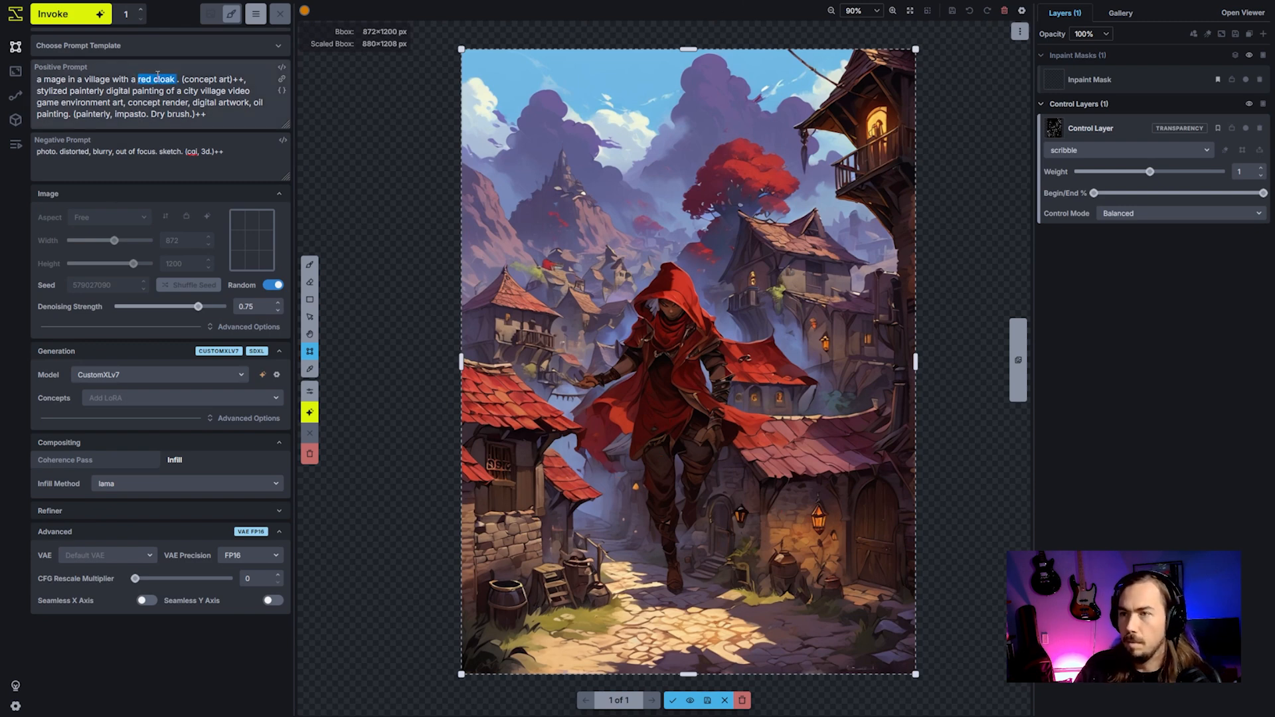
pyautogui.press('BackSpace')
pyautogui.press('BackSpace')
pyautogui.press('BackSpace')
pyautogui.write('a cloak')
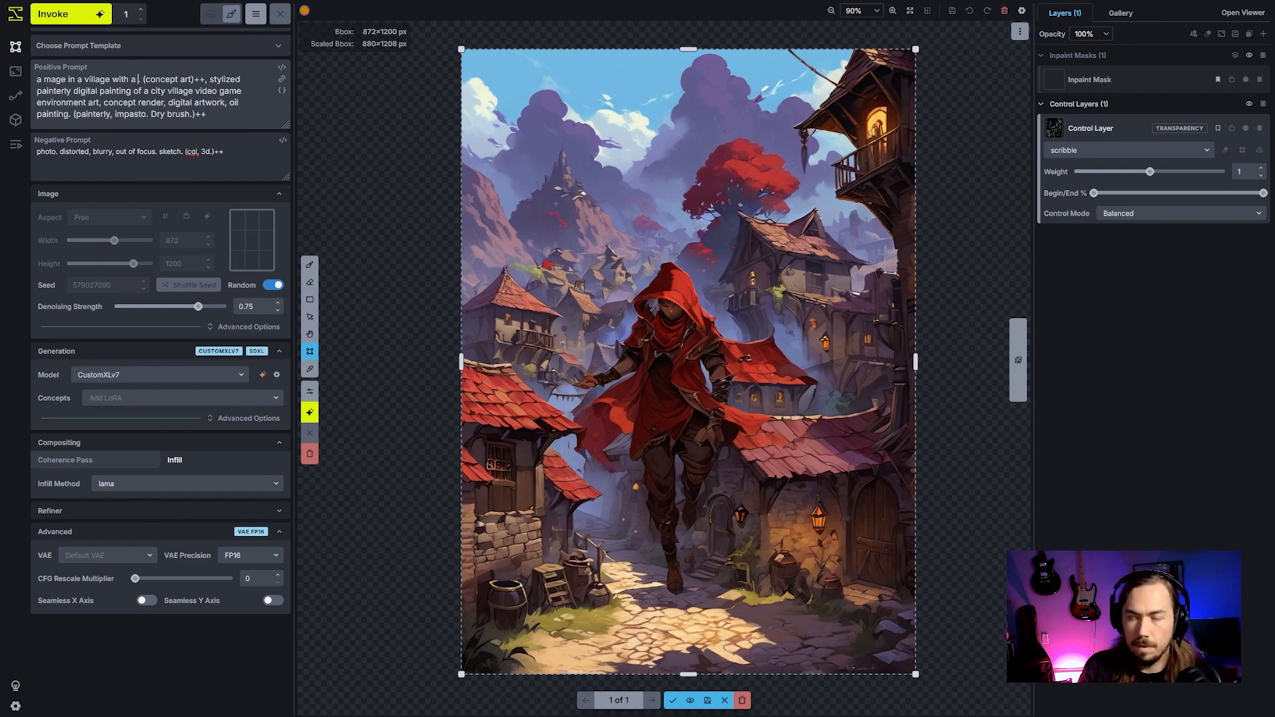
pyautogui.click(742, 700)
# Add a regional guidance layer with the positive prompt "red+ cloak".
pyautogui.click(1264, 33)
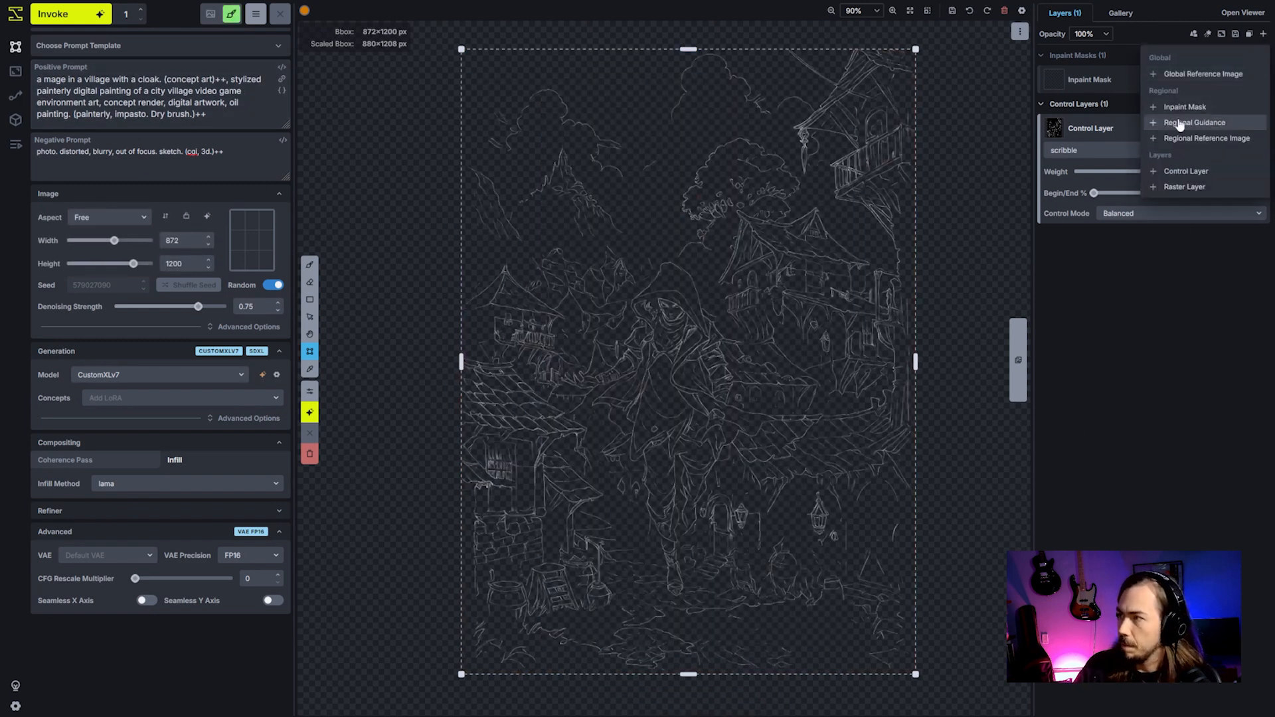
pyautogui.click(1202, 129)
pyautogui.click(1072, 153)
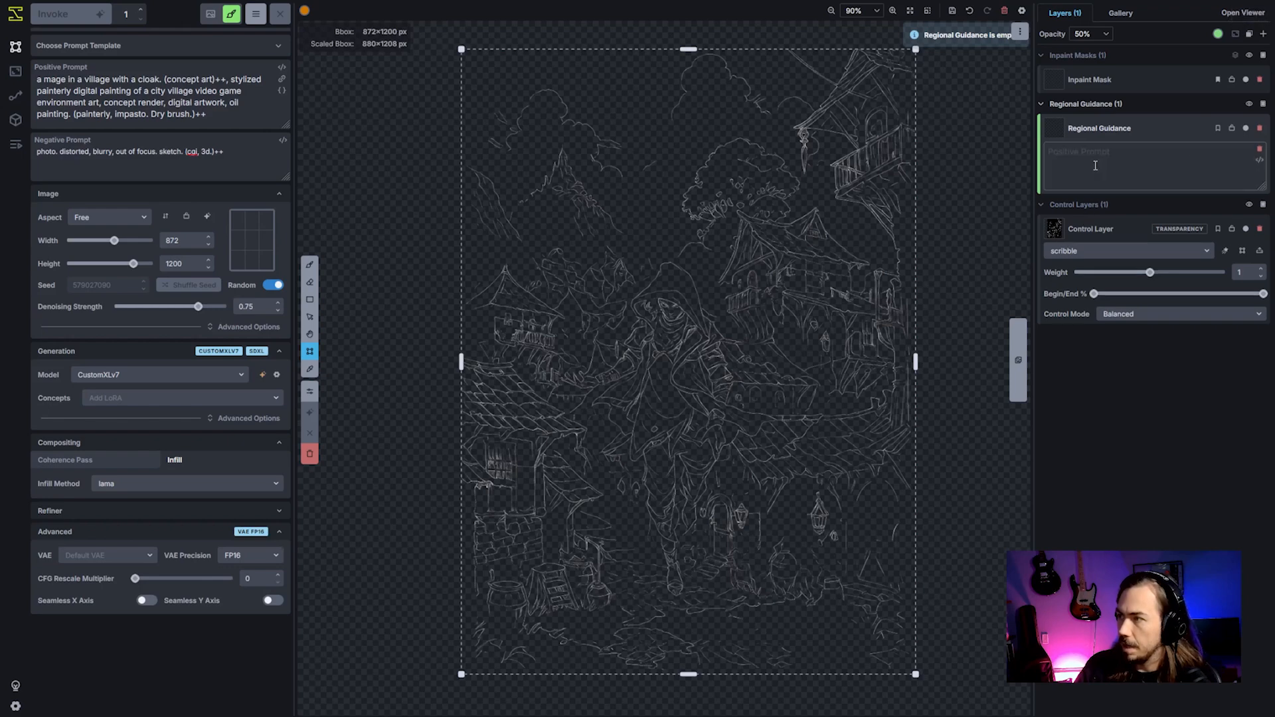
pyautogui.write('red cloak')
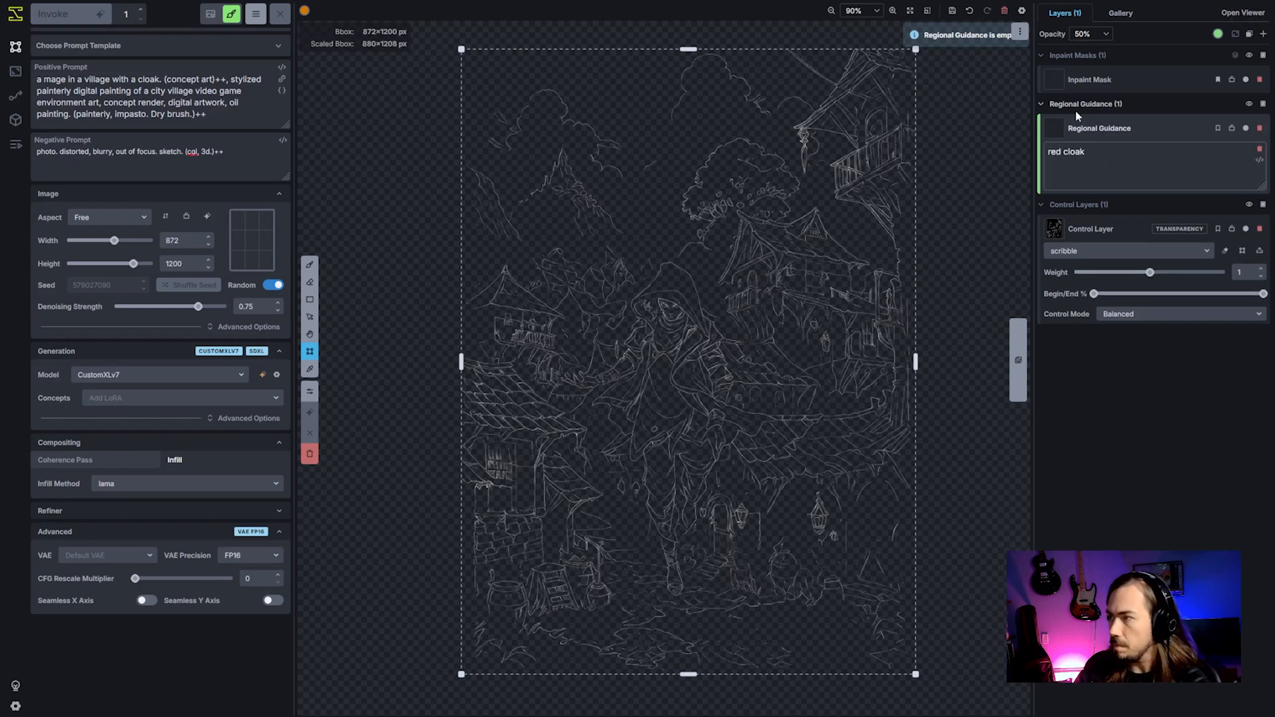
pyautogui.click(1062, 153)
pyautogui.write('+')
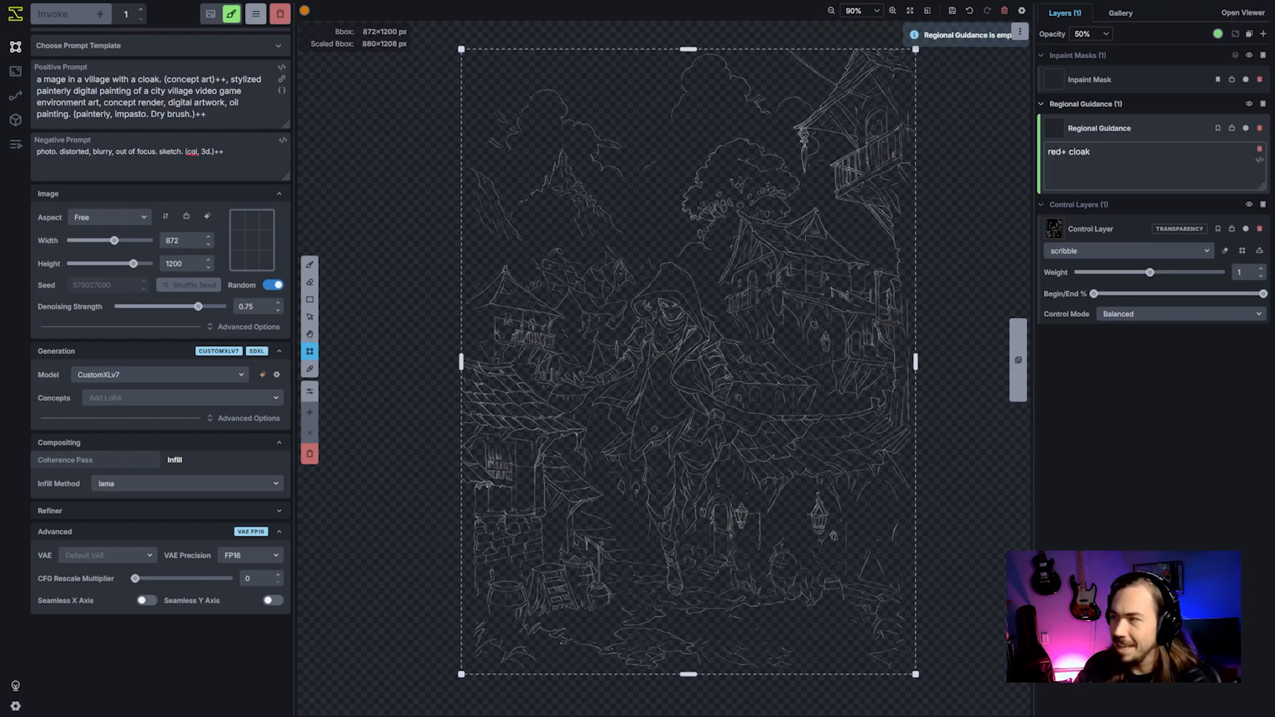
pyautogui.click(1129, 167)
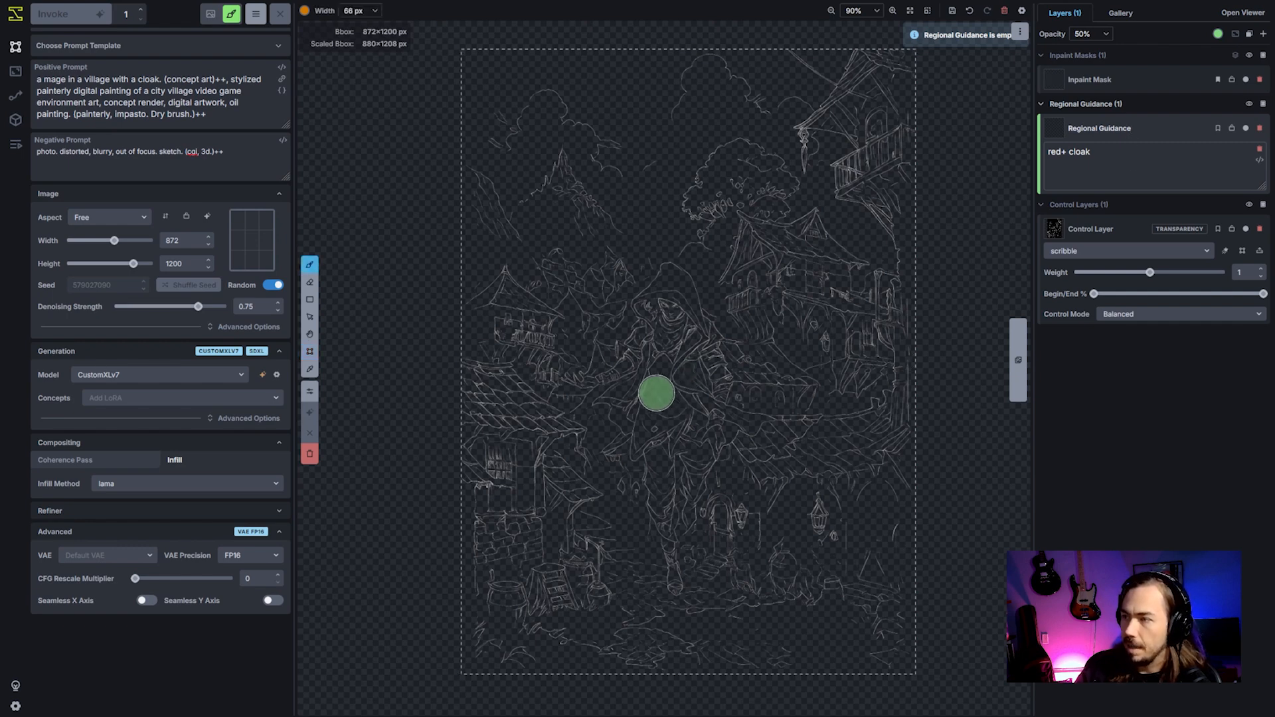
# Paint the guidance region over the mage's hood and cloak with a 45 px brush and generate the image.
pyautogui.press('[')
pyautogui.moveTo(636, 364)
pyautogui.mouseDown()
pyautogui.moveTo(673, 277)
pyautogui.moveTo(688, 333)
pyautogui.moveTo(670, 343)
pyautogui.moveTo(634, 442)
pyautogui.moveTo(681, 412)
pyautogui.moveTo(674, 387)
pyautogui.moveTo(691, 355)
pyautogui.moveTo(669, 402)
pyautogui.moveTo(701, 324)
pyautogui.moveTo(700, 355)
pyautogui.moveTo(674, 365)
pyautogui.moveTo(666, 413)
pyautogui.moveTo(660, 383)
pyautogui.moveTo(659, 436)
pyautogui.moveTo(636, 448)
pyautogui.moveTo(642, 430)
pyautogui.moveTo(719, 421)
pyautogui.moveTo(605, 396)
pyautogui.moveTo(657, 385)
pyautogui.mouseUp()
pyautogui.moveTo(729, 421); pyautogui.dragTo(771, 422)
pyautogui.click(90, 18)
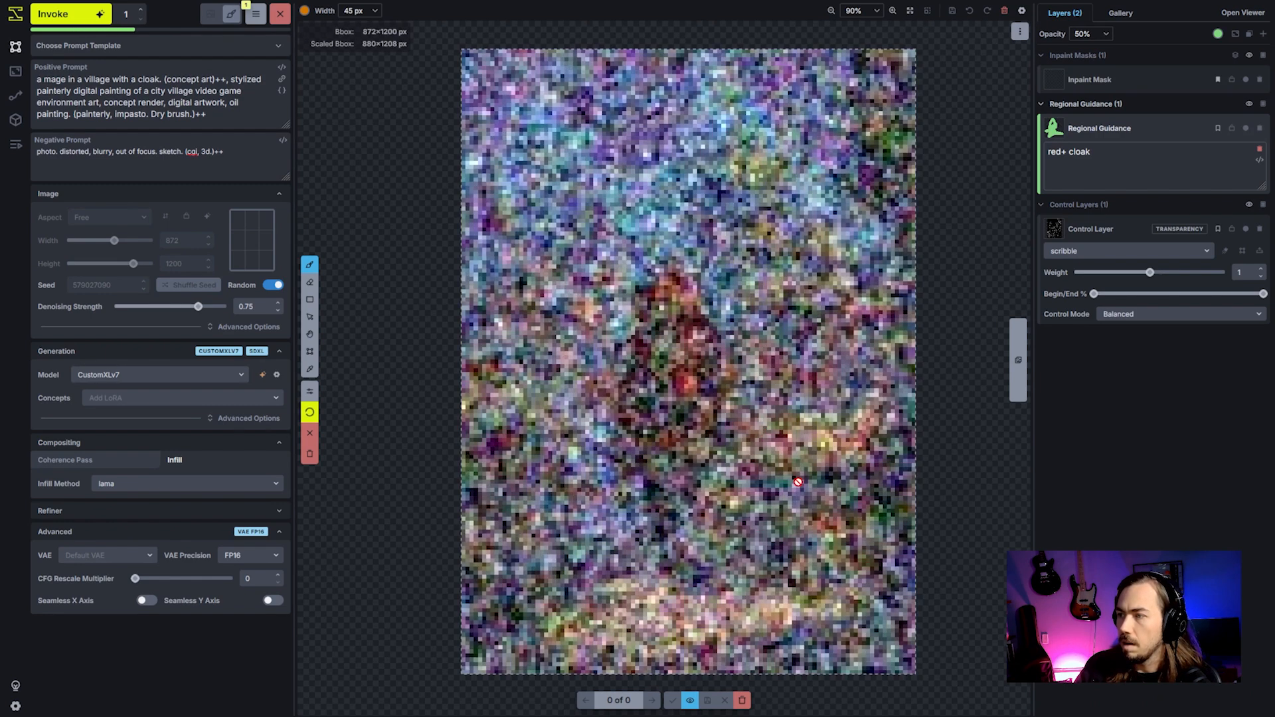
pyautogui.scroll(1, 775, 469)
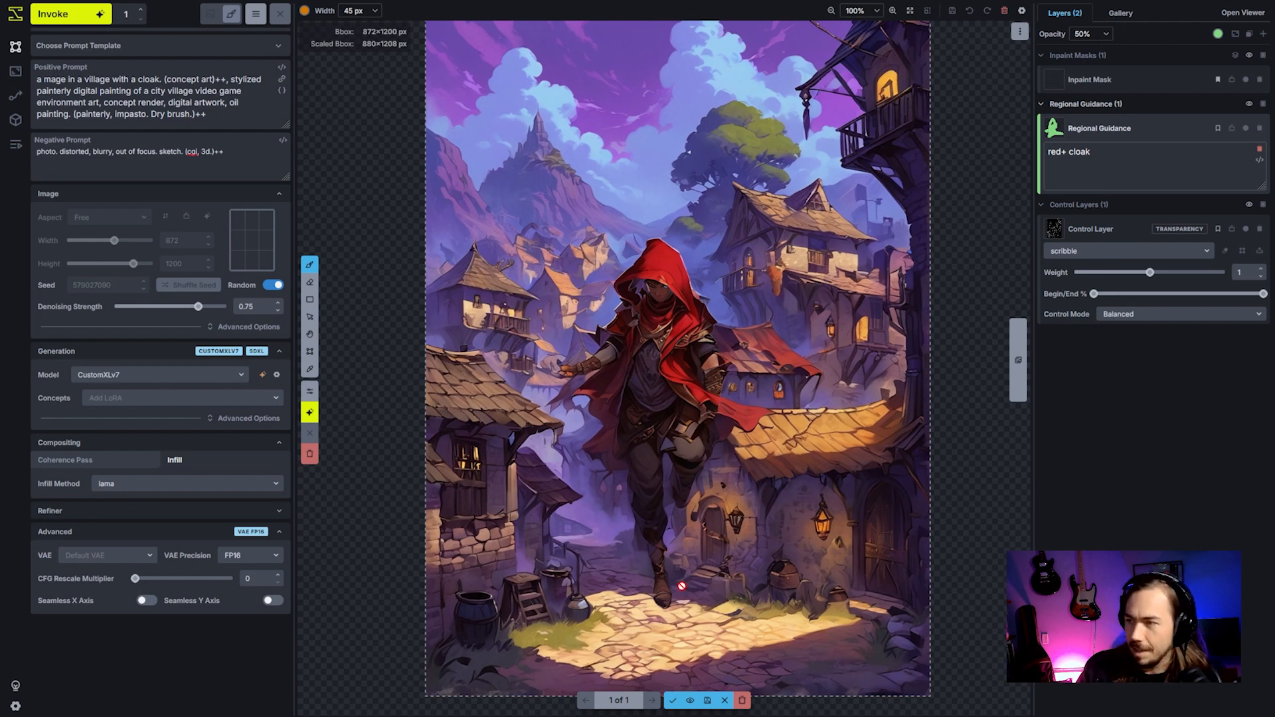
pyautogui.scroll(-2, 691, 565)
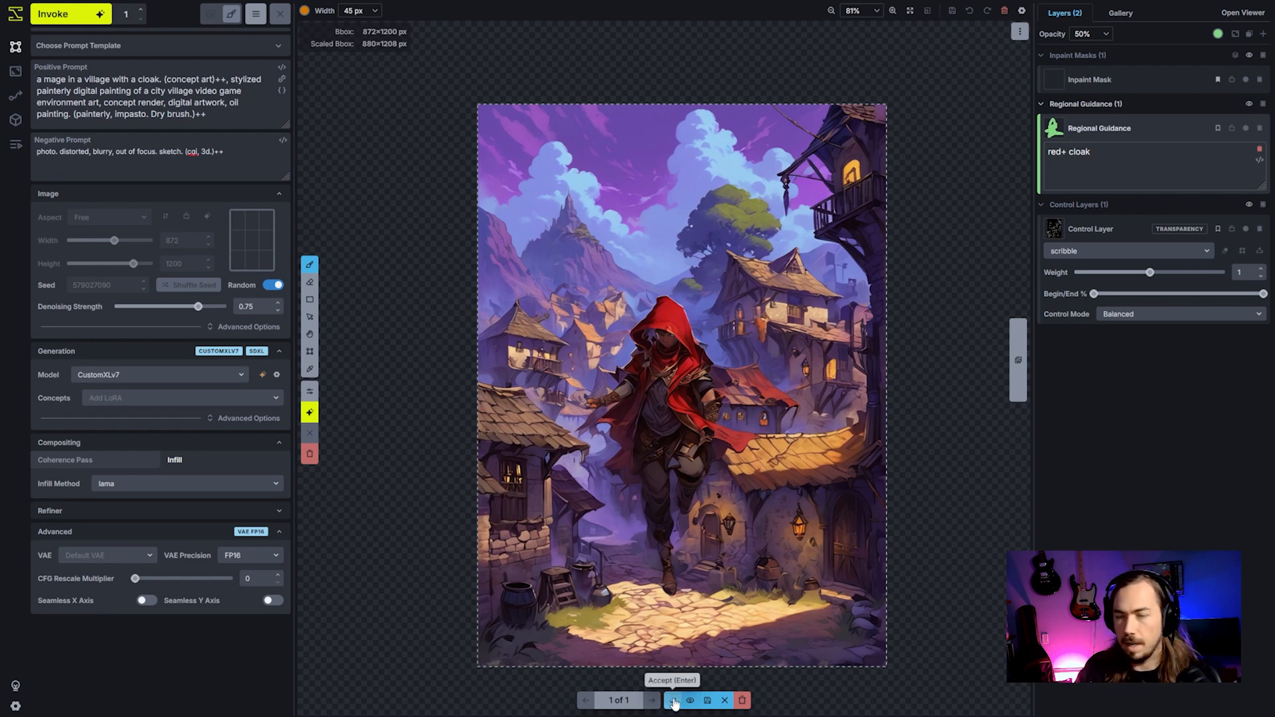
# Discard the result, reset the canvas, and place the white modern house image from the Select Session board as a raster layer.
pyautogui.click(740, 701)
pyautogui.click(1004, 10)
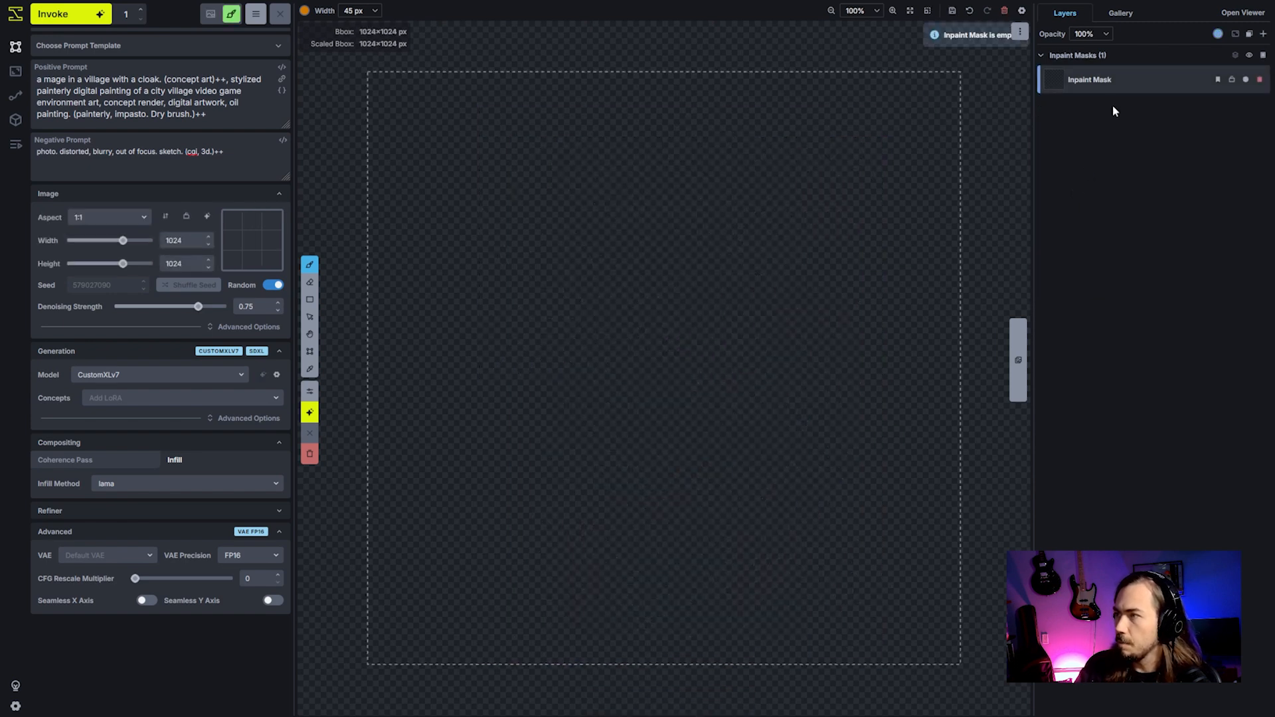
pyautogui.click(1123, 16)
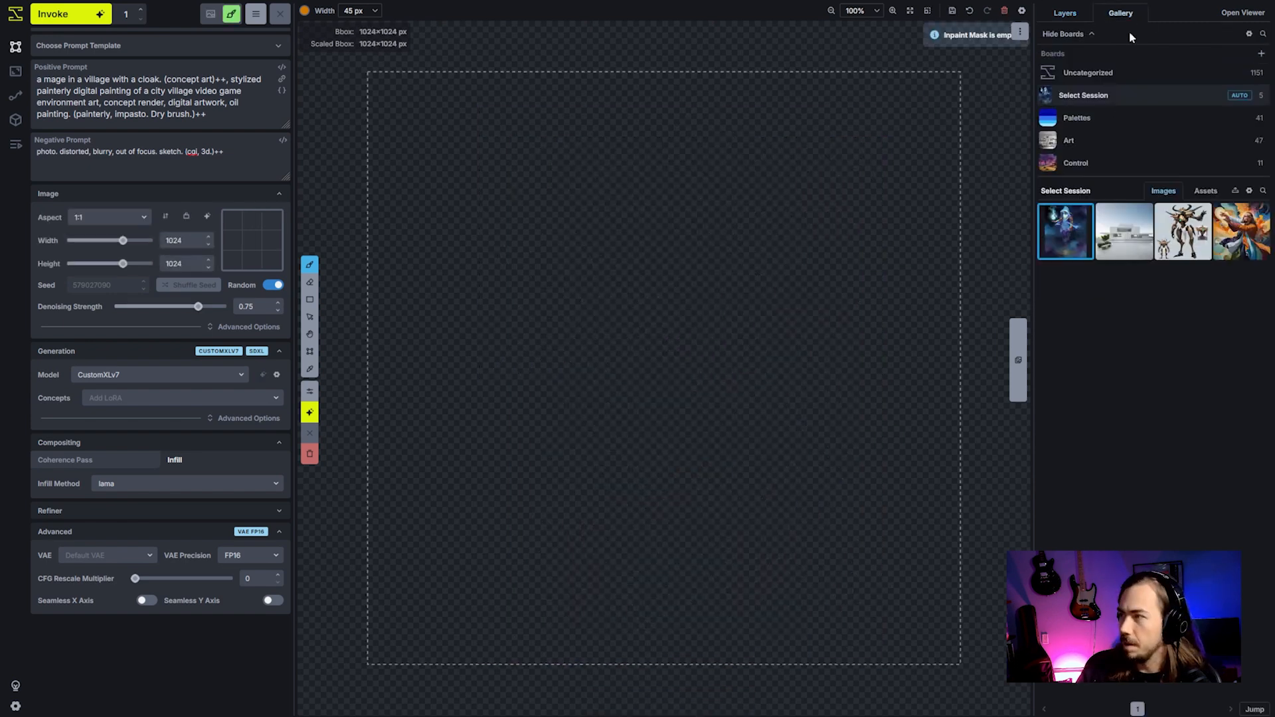
pyautogui.moveTo(1127, 224); pyautogui.dragTo(525, 239)
pyautogui.rightClick(1123, 233)
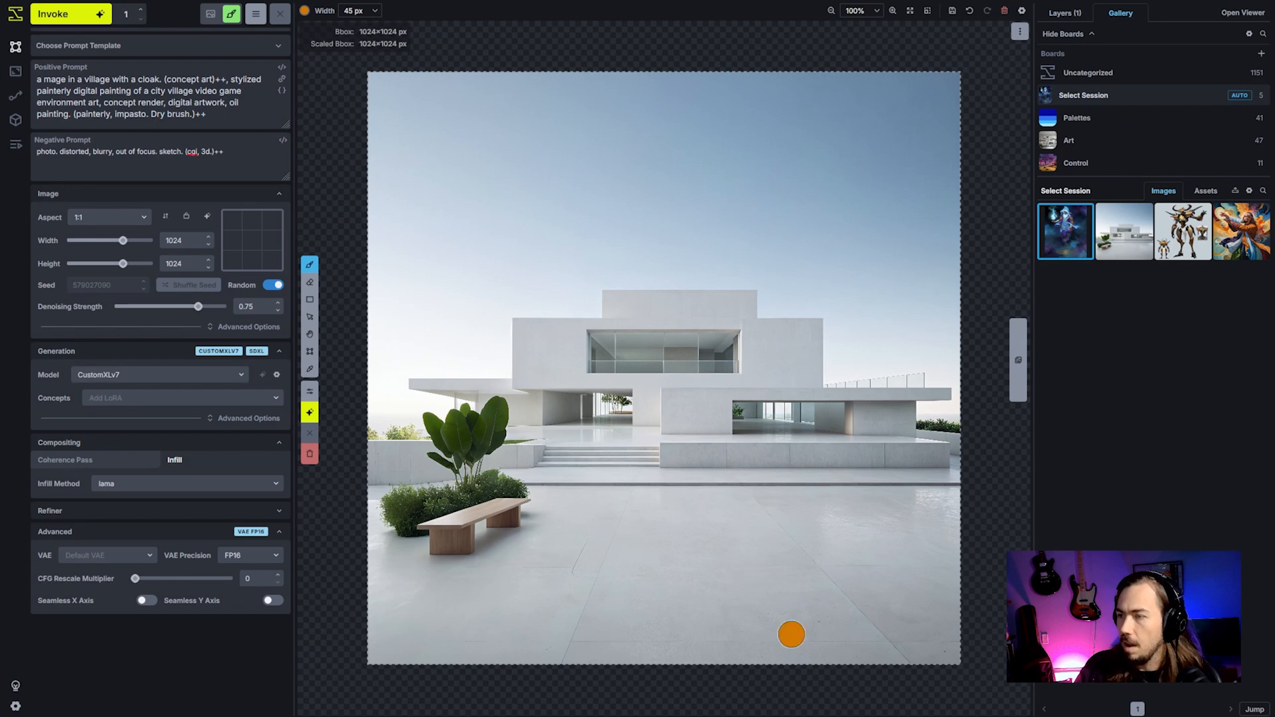
# Clear the positive and negative prompts.
pyautogui.click(160, 100)
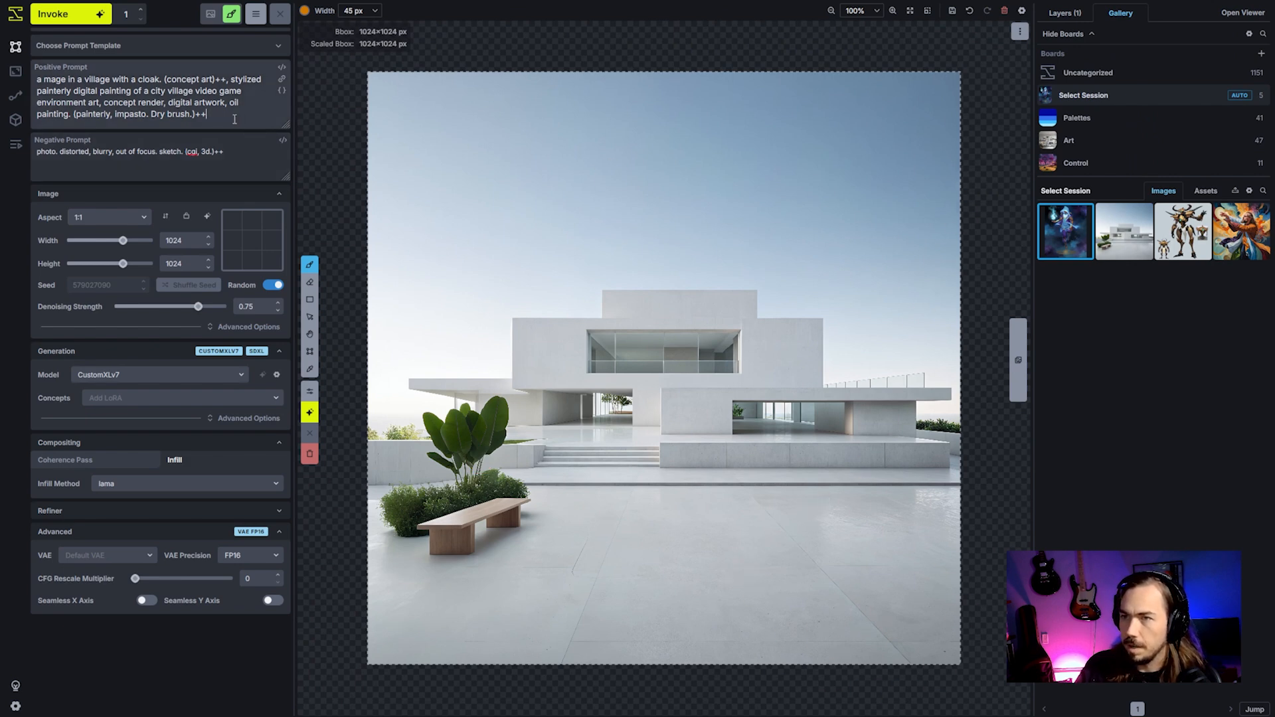
pyautogui.hotkey('ctrl', 'a')
pyautogui.press('BackSpace')
pyautogui.click(159, 156)
pyautogui.hotkey('ctrl', 'a')
pyautogui.press('BackSpace')
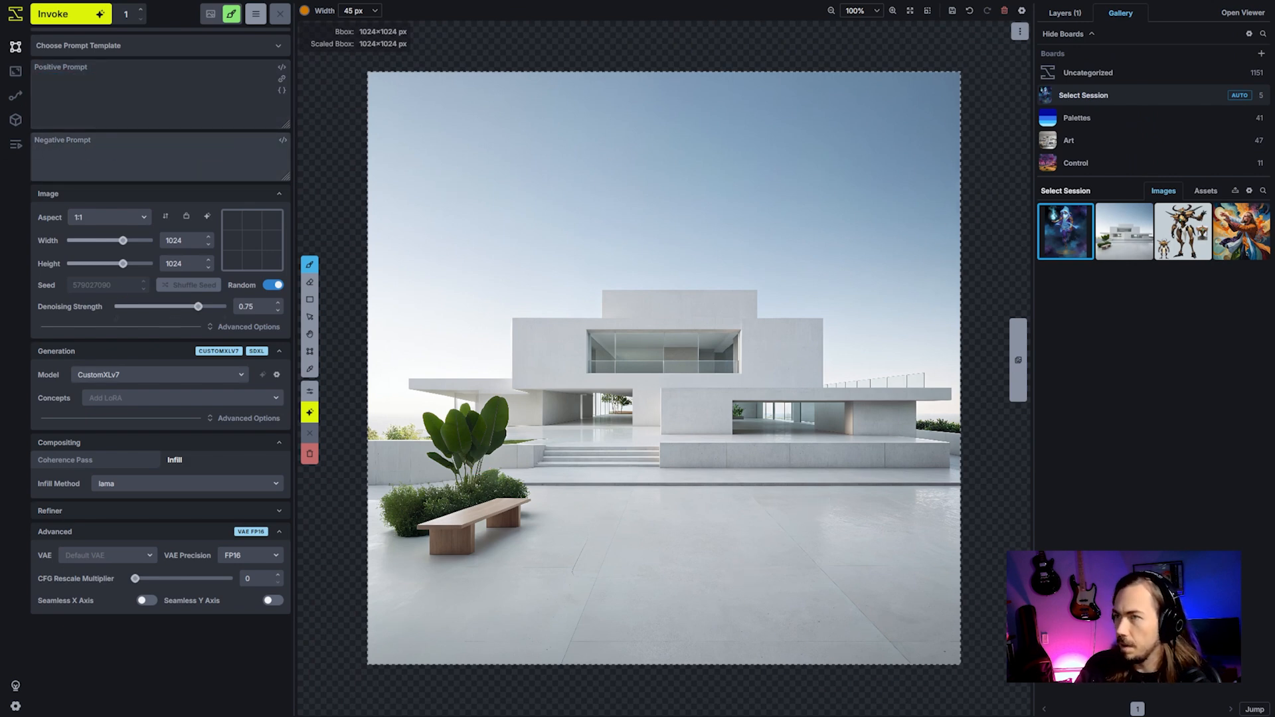
# Use Select Object with include points on the bench, shrubs and leafy plant, and save the selection as a new raster layer.
pyautogui.rightClick(579, 305)
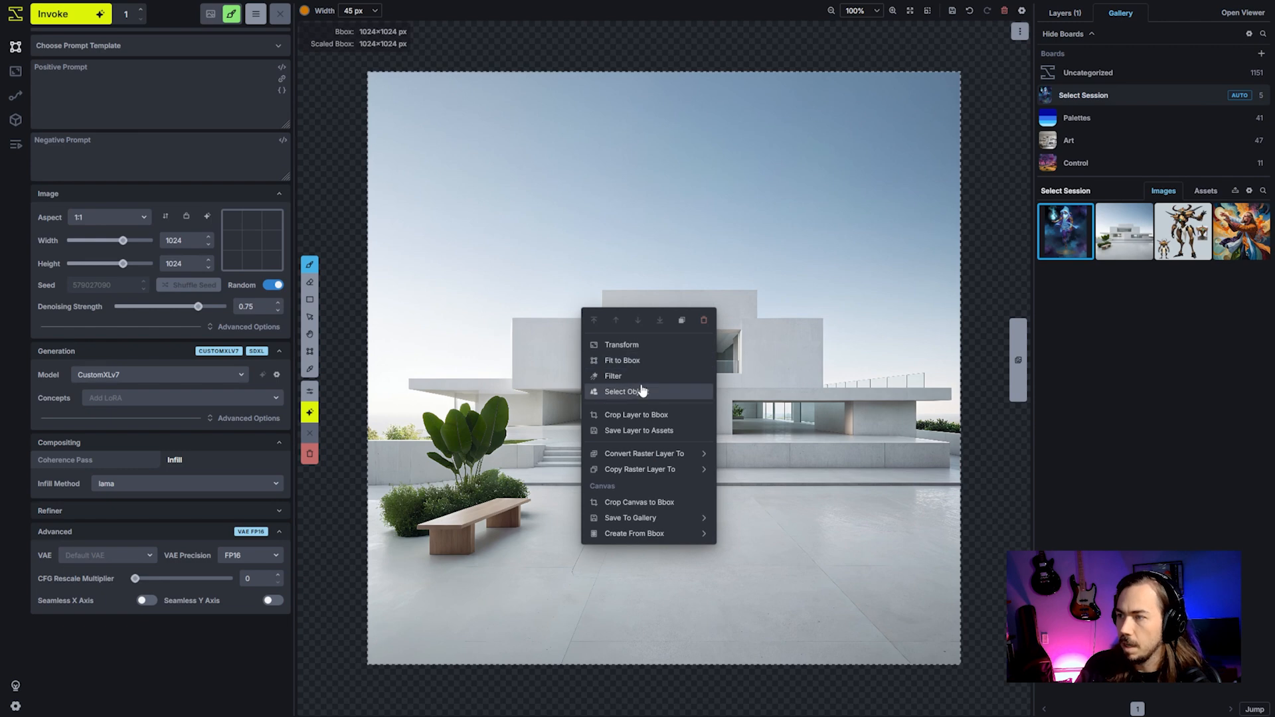
pyautogui.click(639, 392)
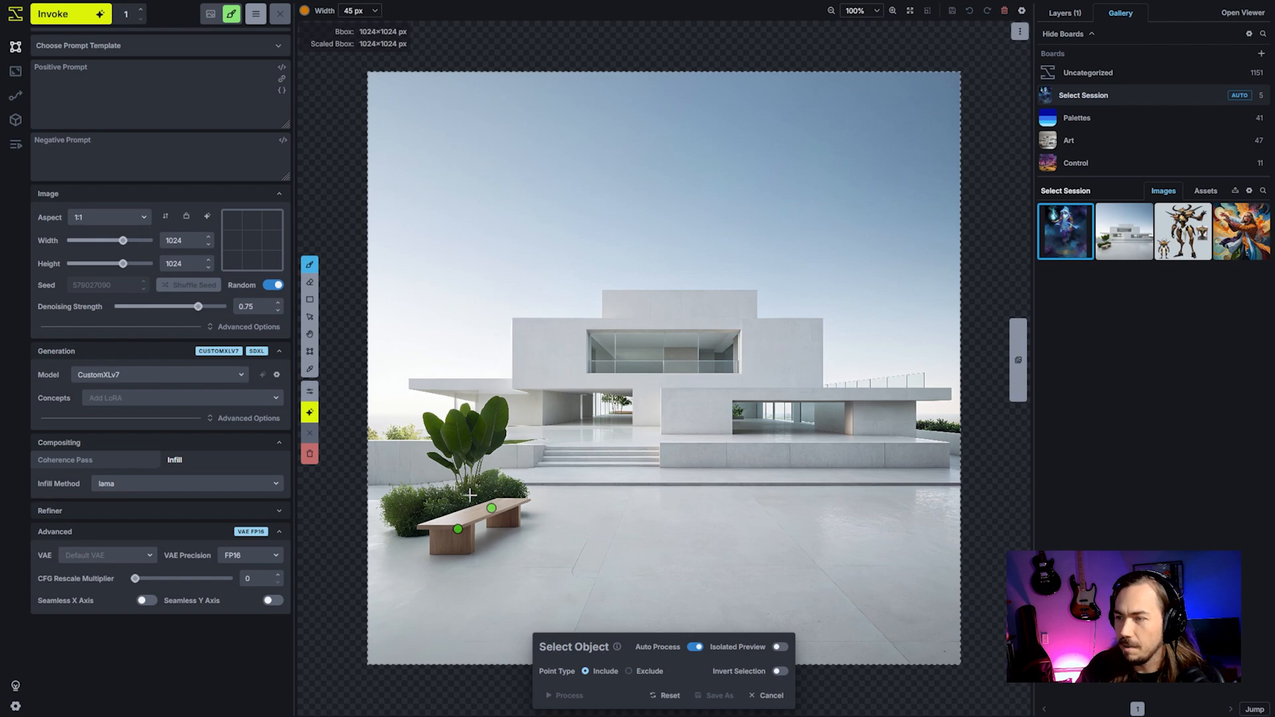
pyautogui.click(470, 495)
pyautogui.click(458, 450)
pyautogui.click(486, 430)
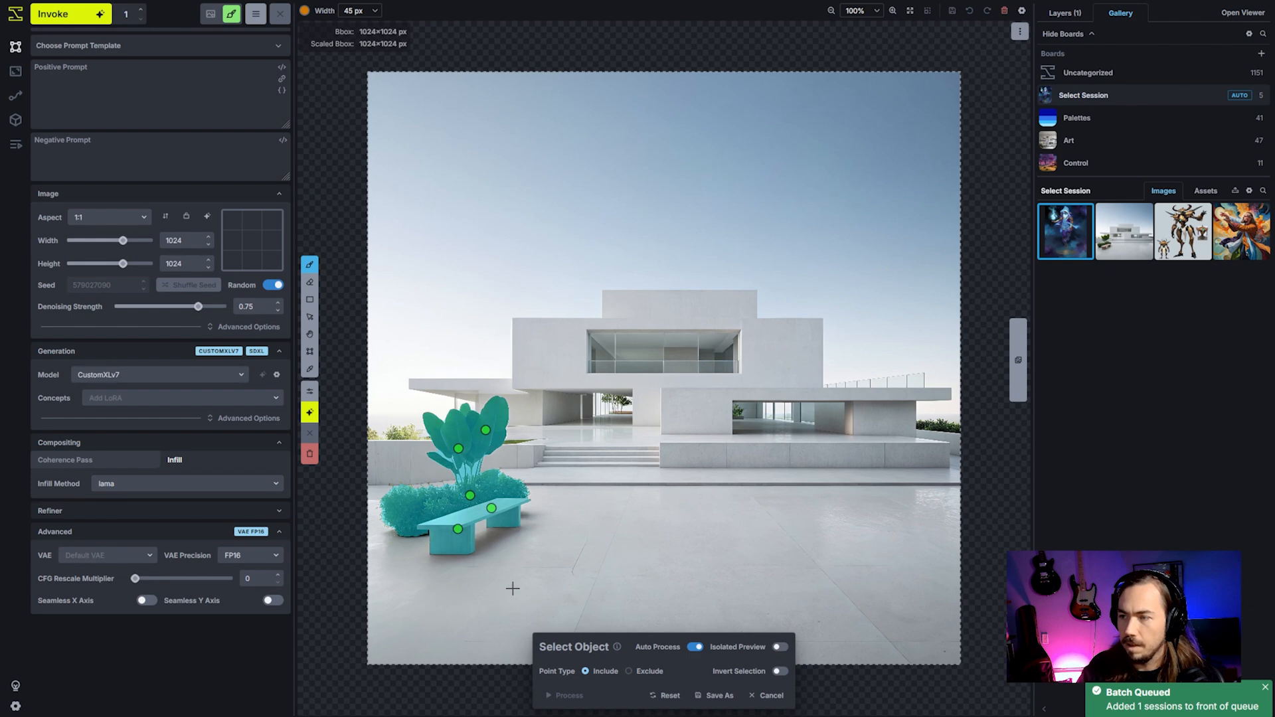
pyautogui.click(717, 696)
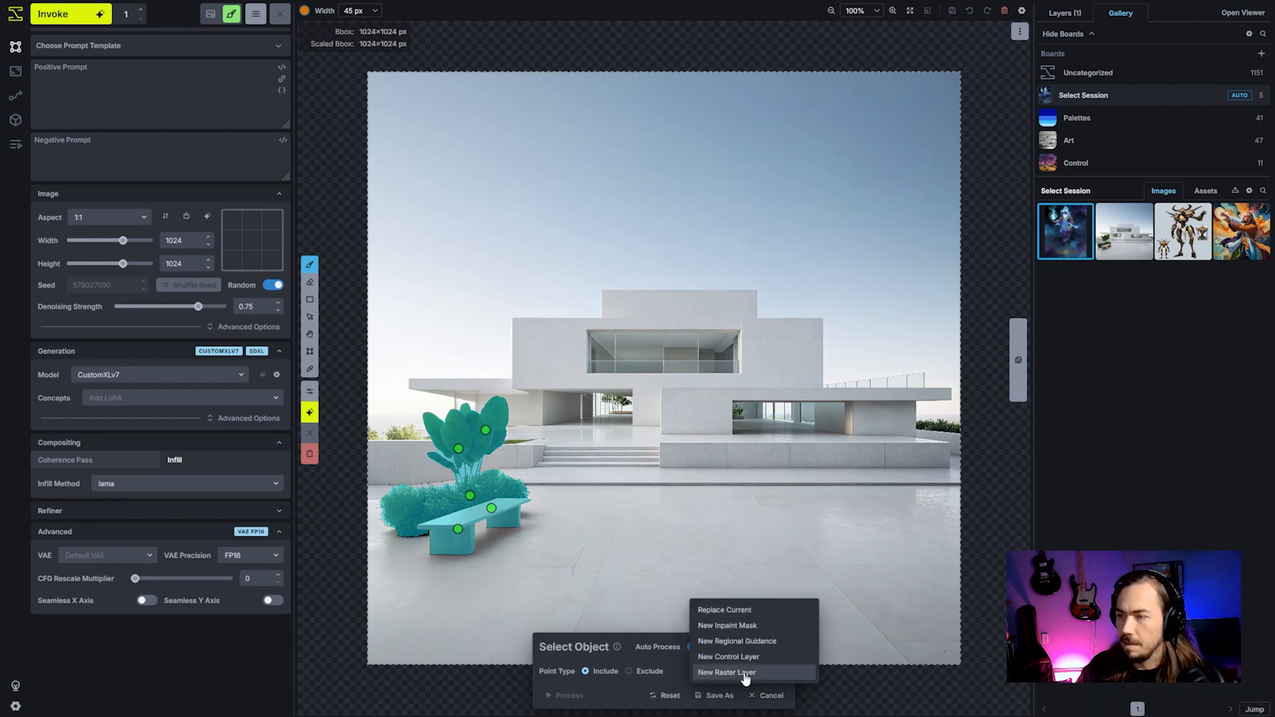
pyautogui.click(745, 674)
# Move the extracted bench and plants across the courtyard and mirror them horizontally with Transform.
pyautogui.press('v')
pyautogui.moveTo(510, 516); pyautogui.dragTo(799, 507)
pyautogui.rightClick(776, 572)
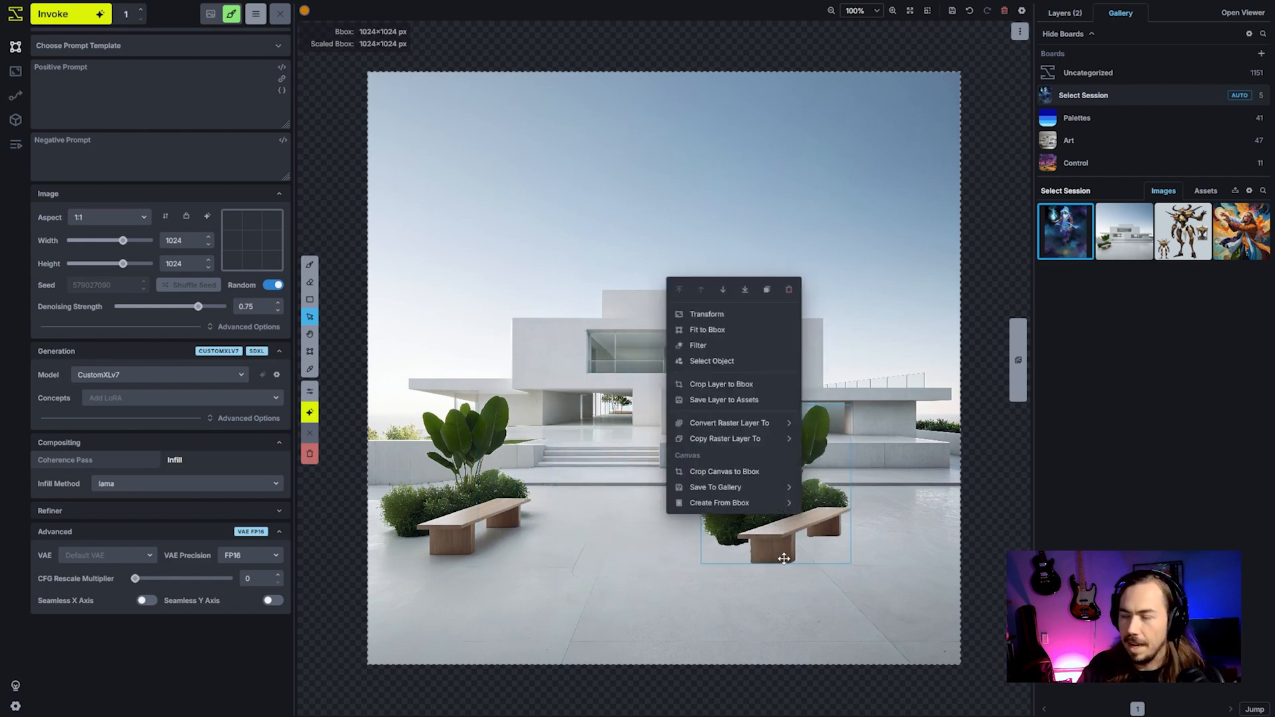
pyautogui.click(758, 316)
pyautogui.moveTo(717, 494); pyautogui.dragTo(792, 495)
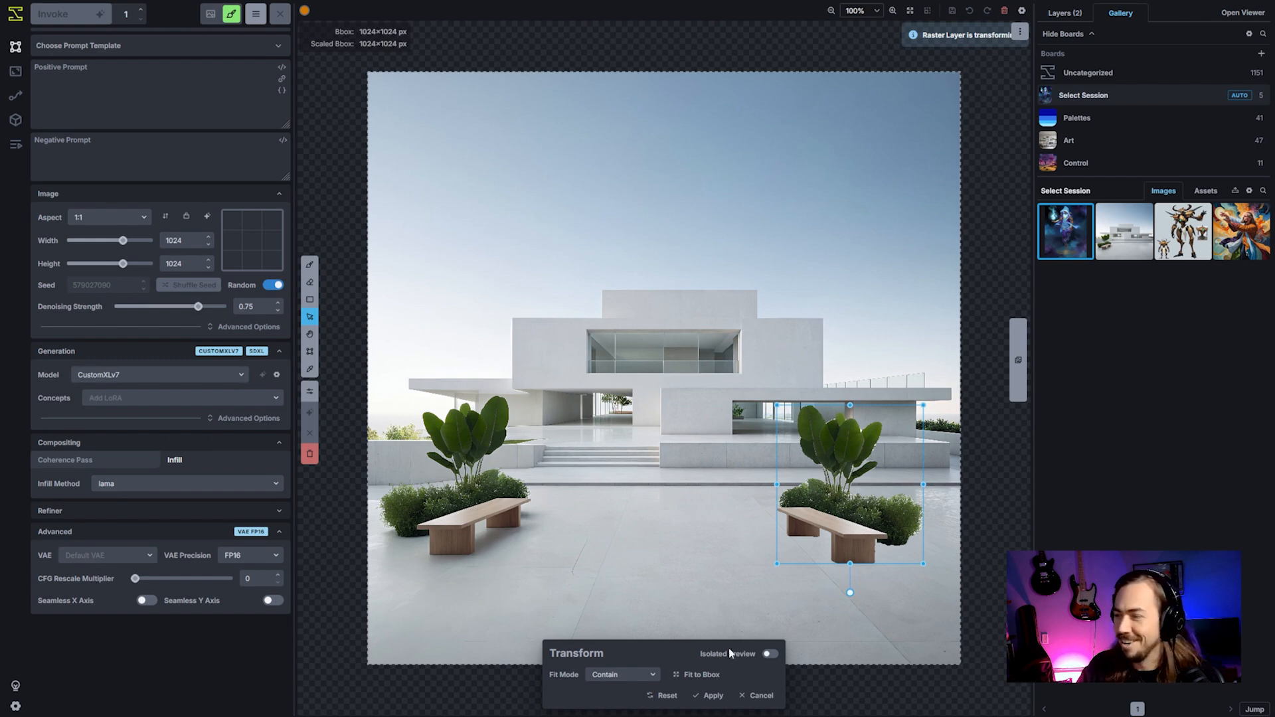
pyautogui.click(706, 696)
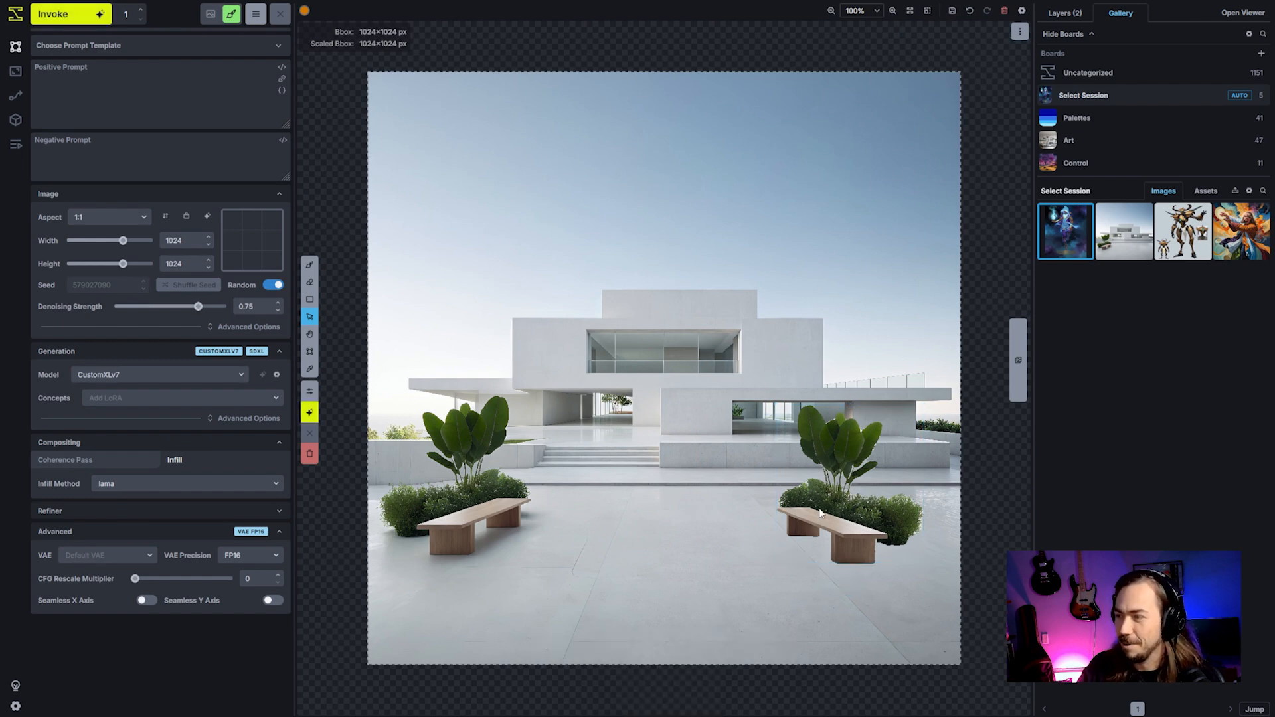
# Copy the mirrored bench-and-plants raster layer to a new inpaint mask.
pyautogui.click(1062, 13)
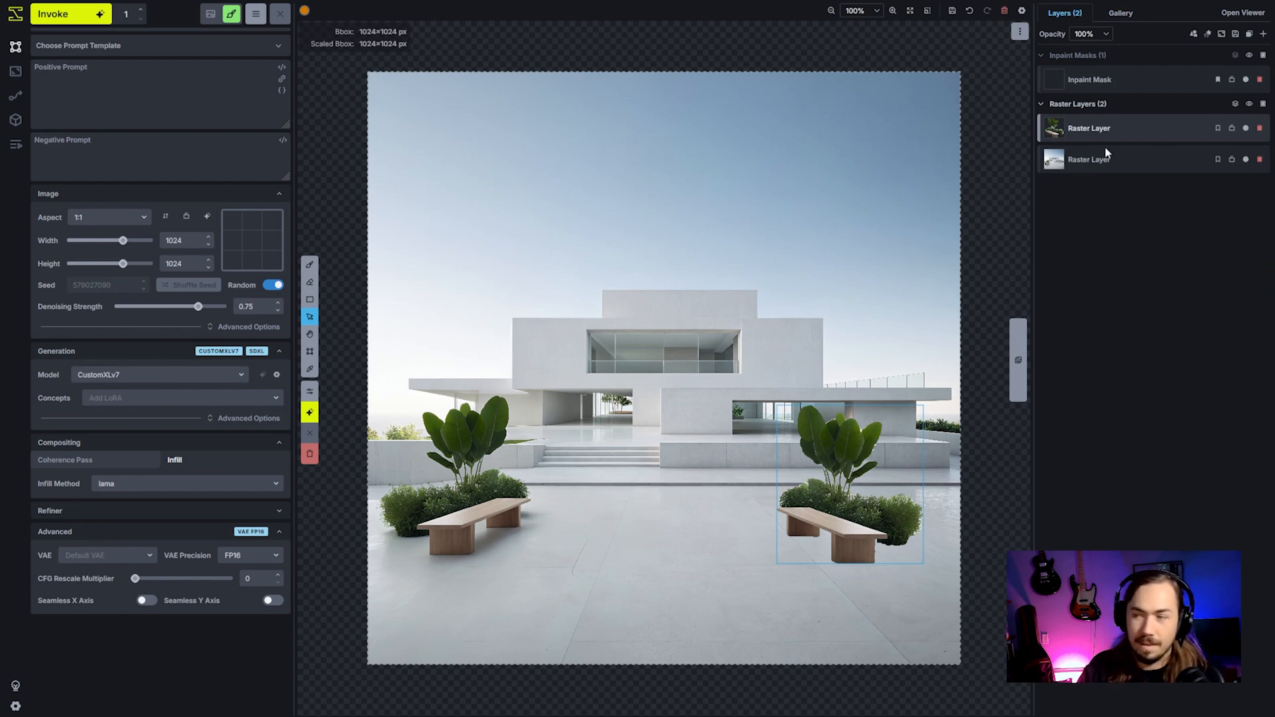
pyautogui.rightClick(1122, 135)
pyautogui.moveTo(1089, 285)
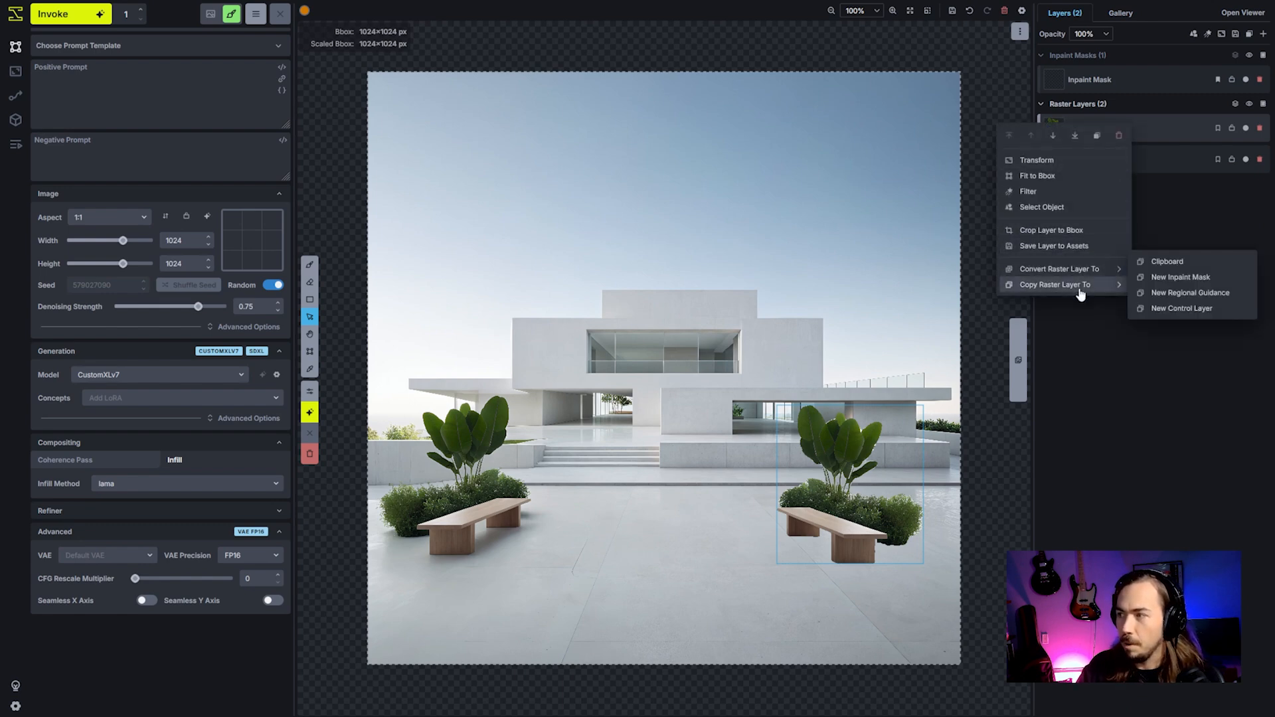
pyautogui.click(1170, 278)
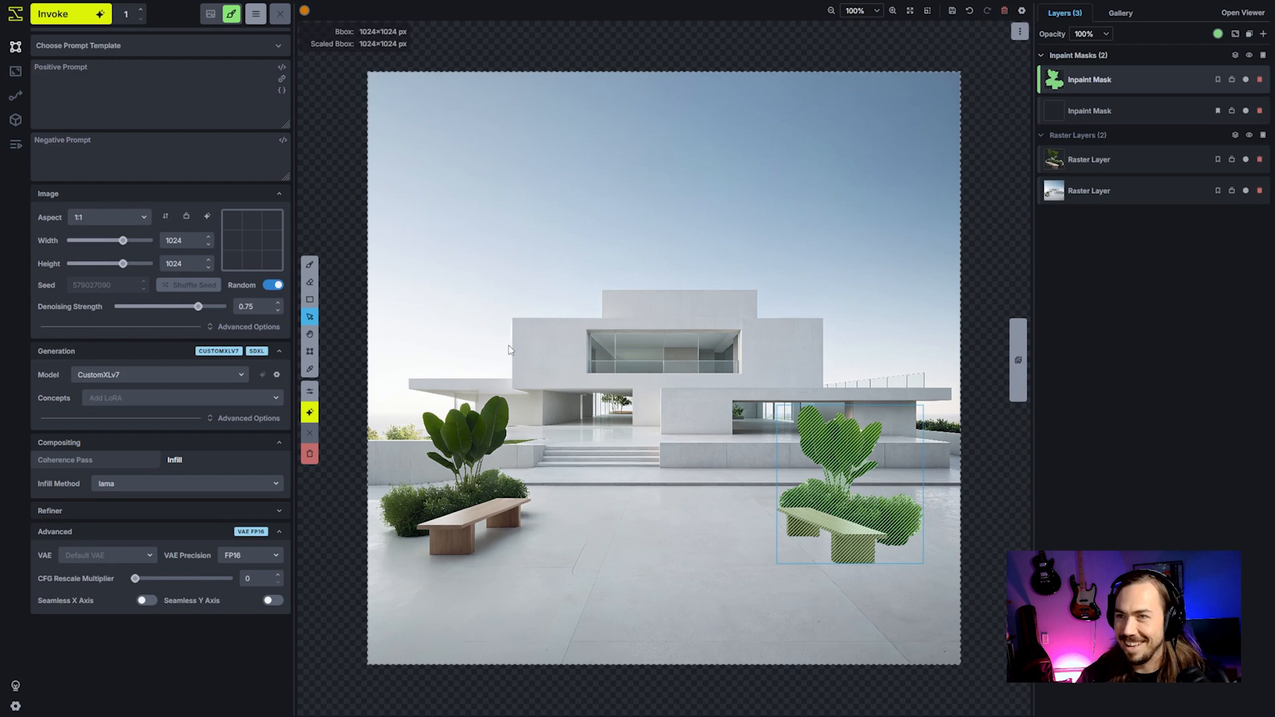
# Apply the Architectural Visualization prompt template and enter "a modern building with some benches and plants." as the positive prompt.
pyautogui.click(192, 45)
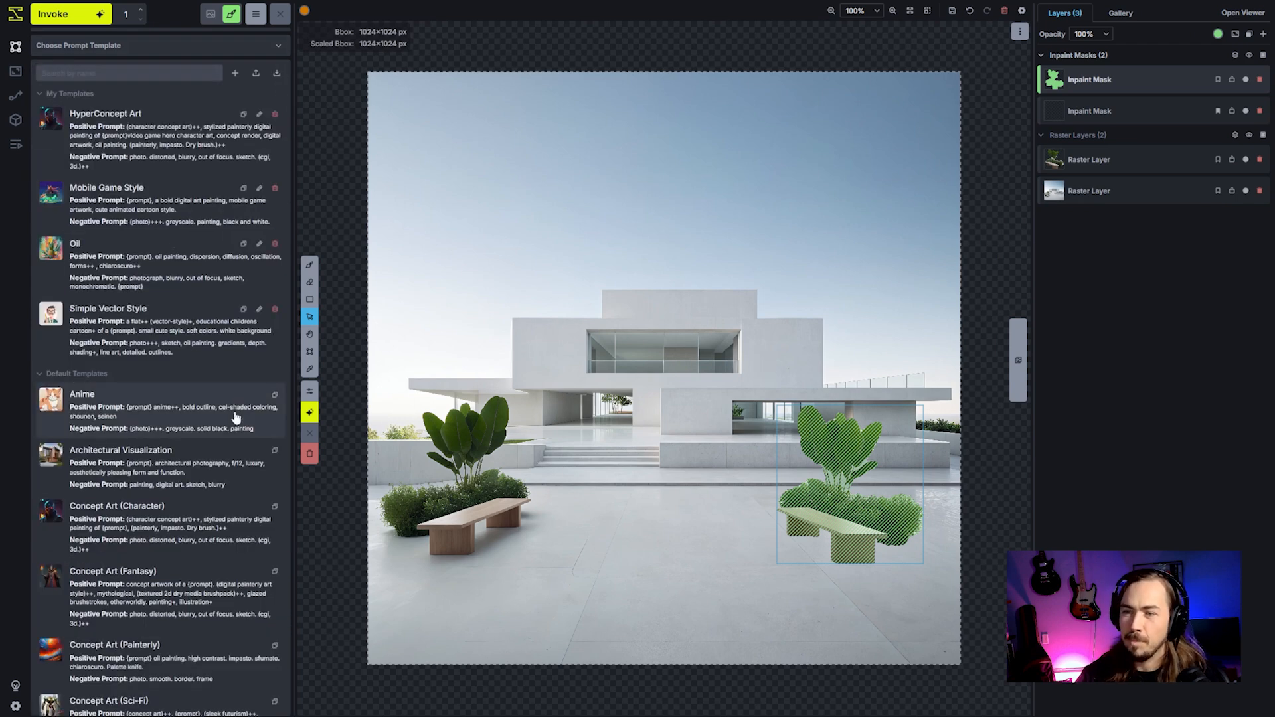
pyautogui.click(176, 467)
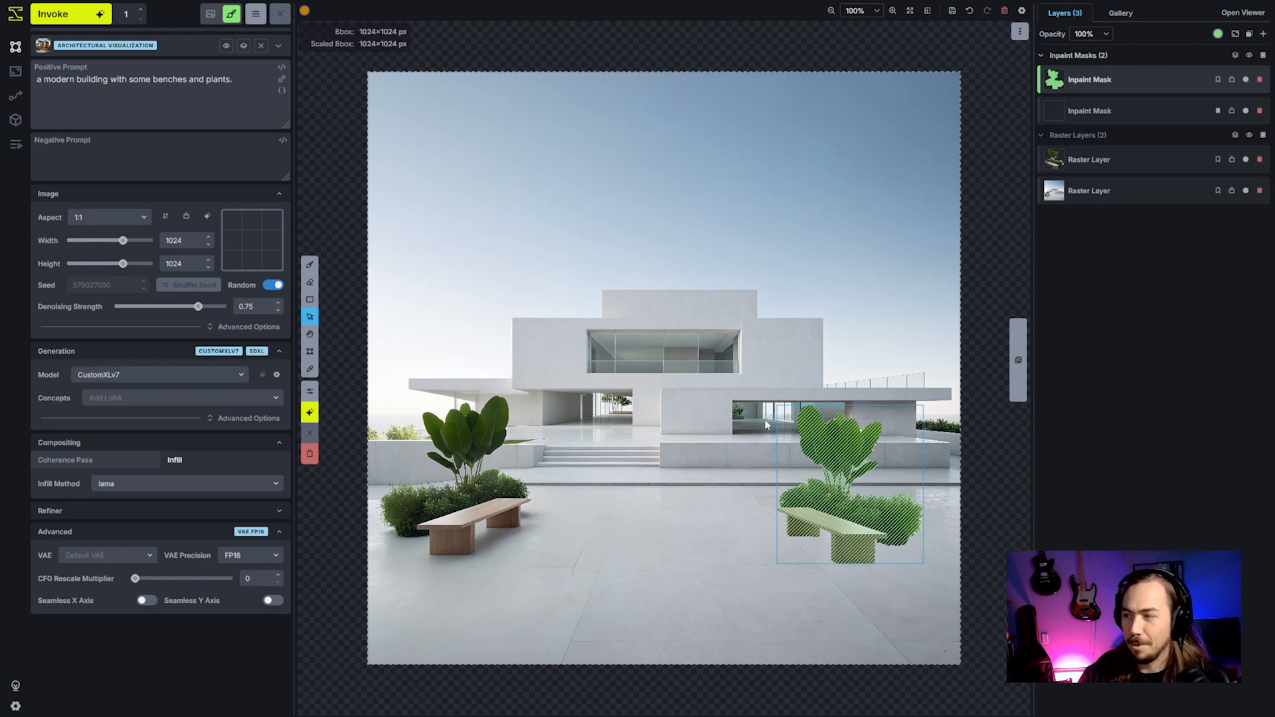
pyautogui.click(811, 495)
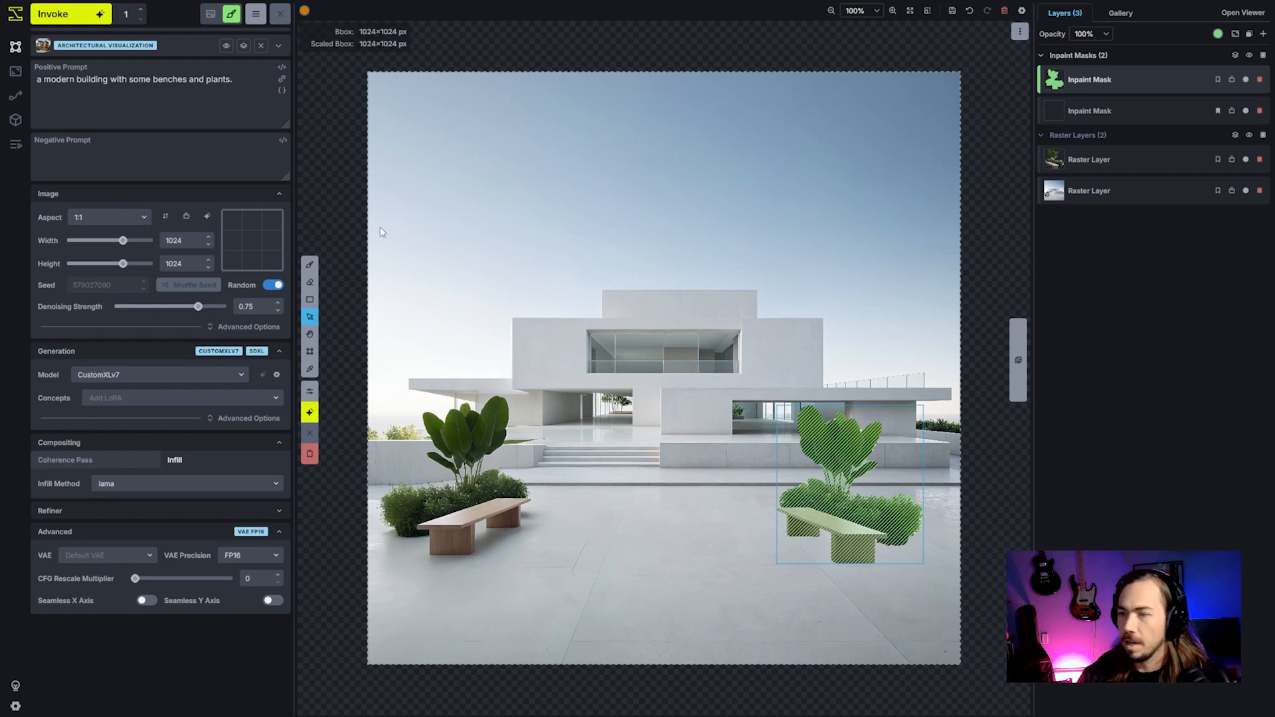
# Generate one variation of the masked area at denoising strength 0.55 and another at 0.65.
pyautogui.moveTo(198, 307); pyautogui.dragTo(175, 307)
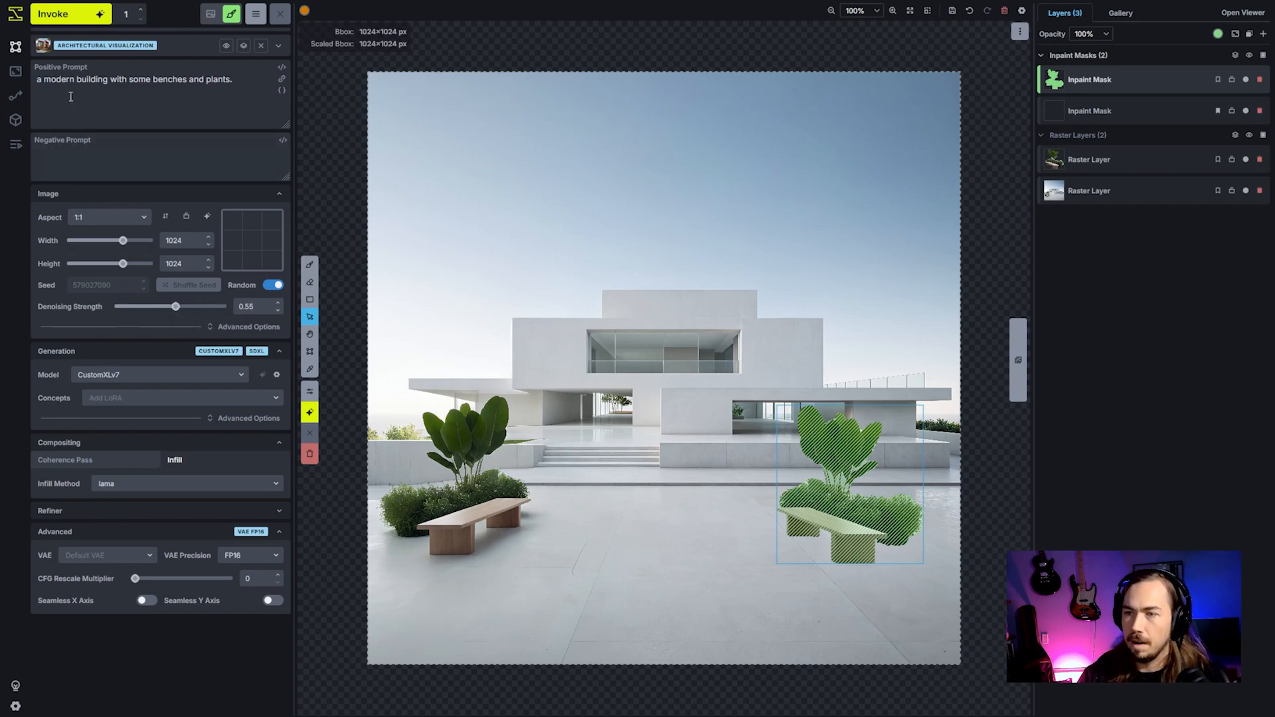
pyautogui.click(70, 14)
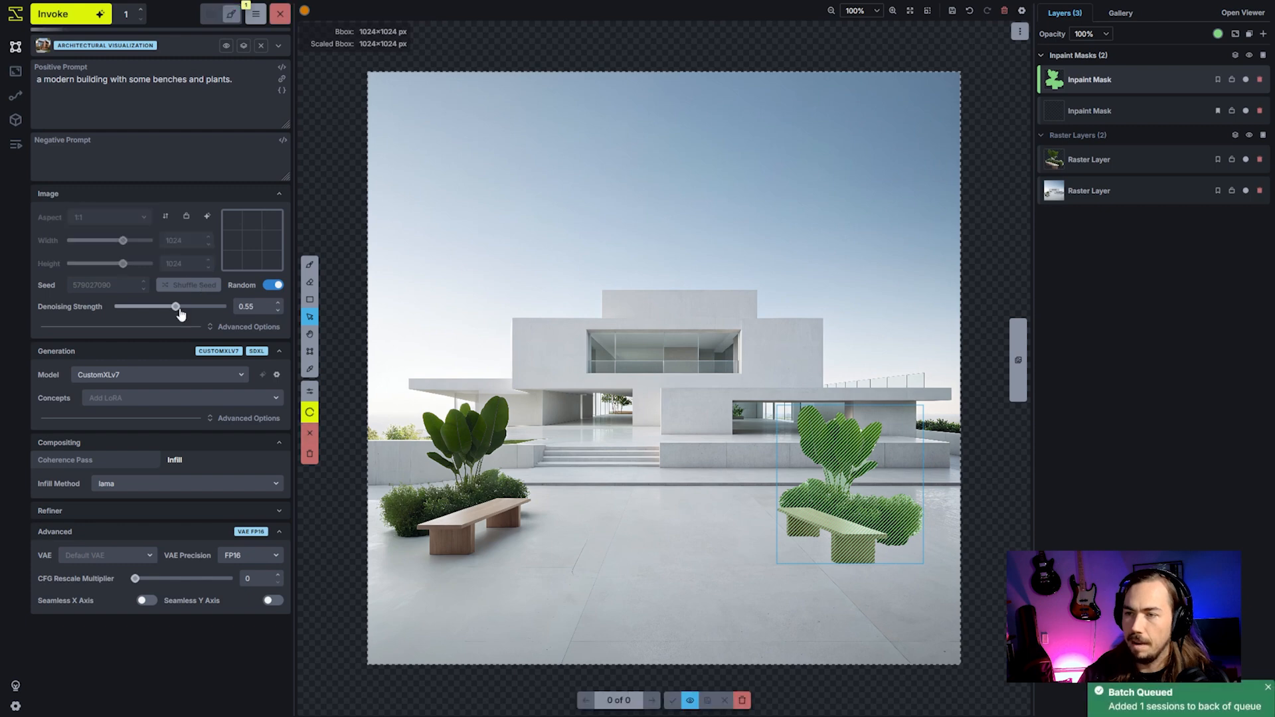
pyautogui.moveTo(181, 315); pyautogui.dragTo(187, 306)
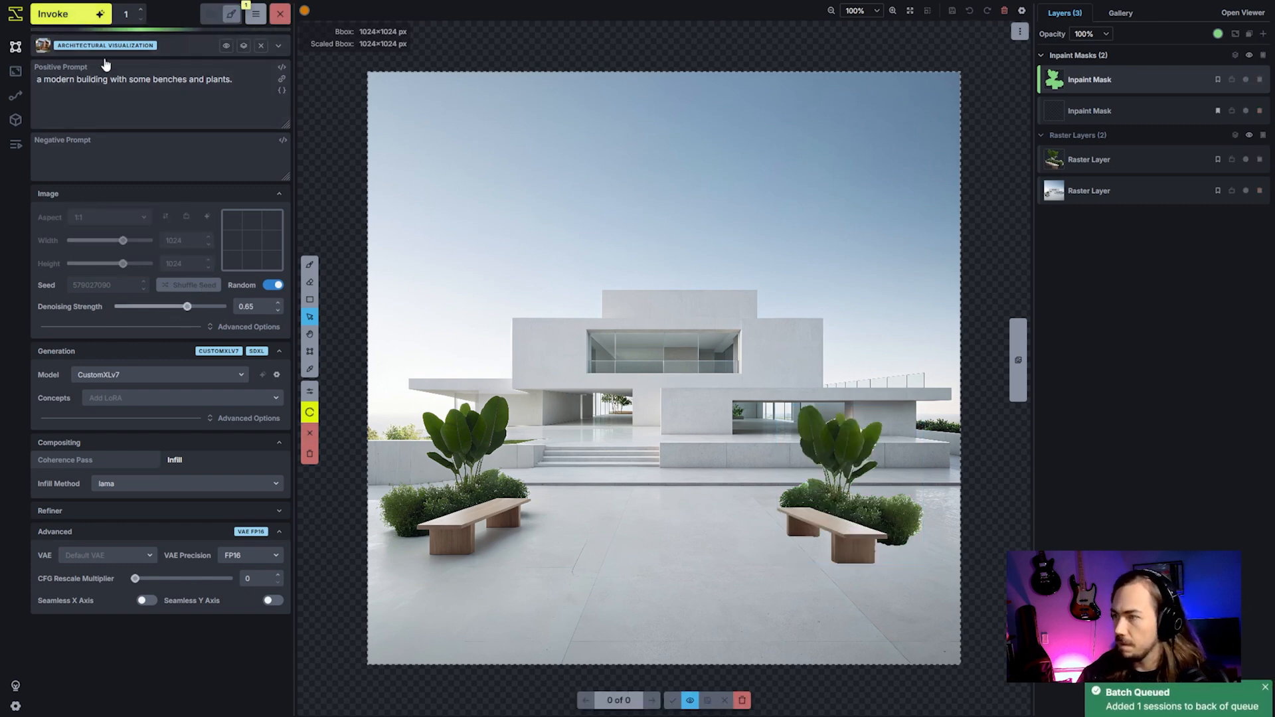
pyautogui.hotkey('ctrl', 'Return')
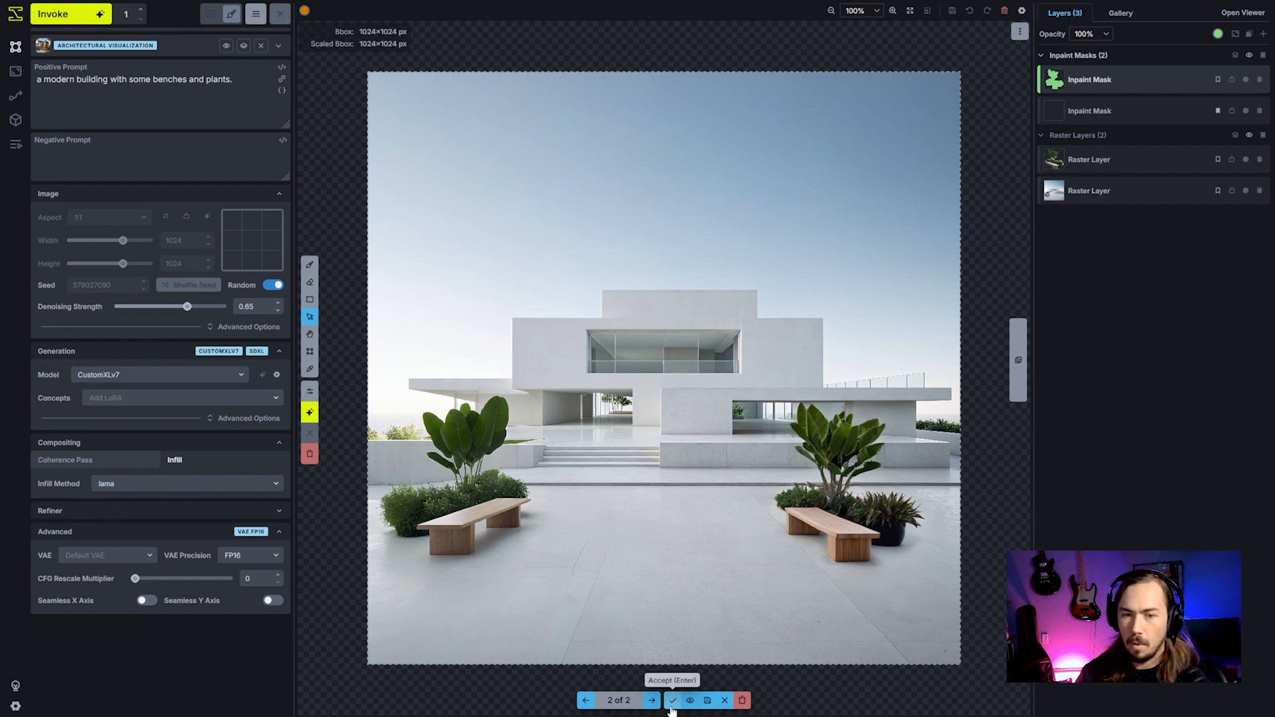
# Accept the second generated variation and delete the bench-and-plants inpaint mask.
pyautogui.click(672, 701)
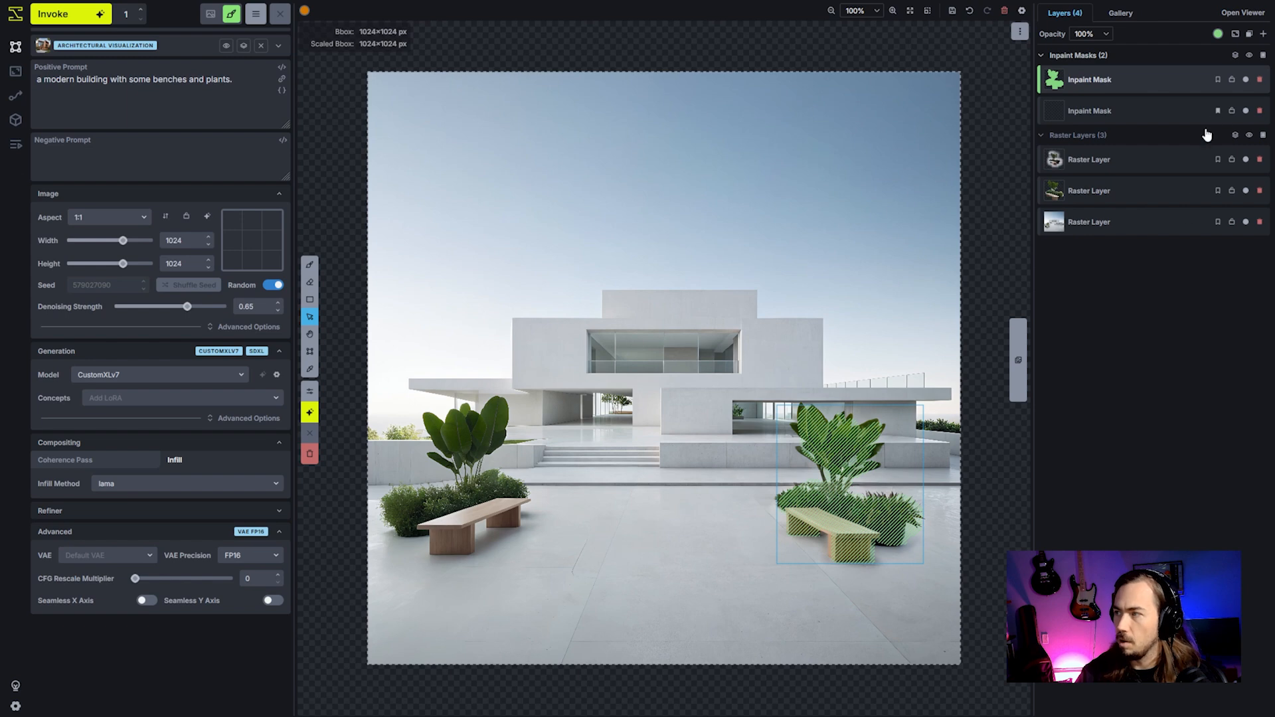
pyautogui.click(1260, 79)
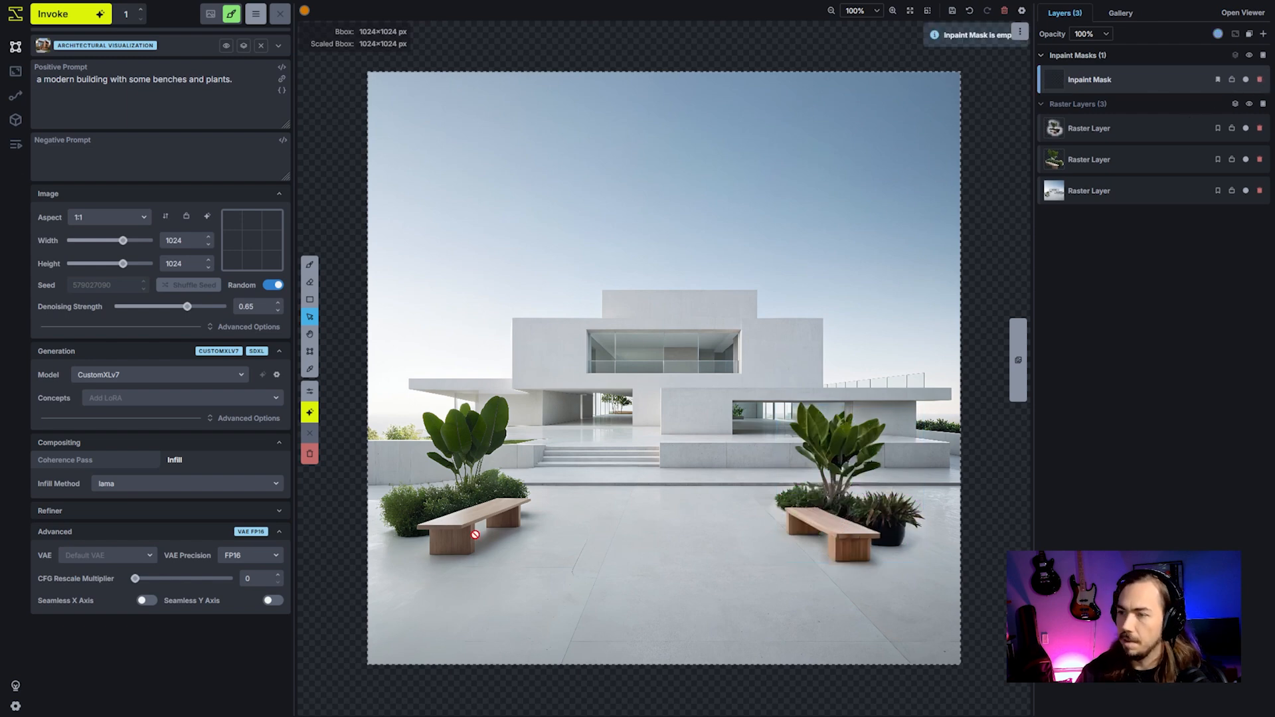
# Run Select Object on the base building raster layer and include the left bench, its shrubs and the large-leaved plant.
pyautogui.rightClick(475, 527)
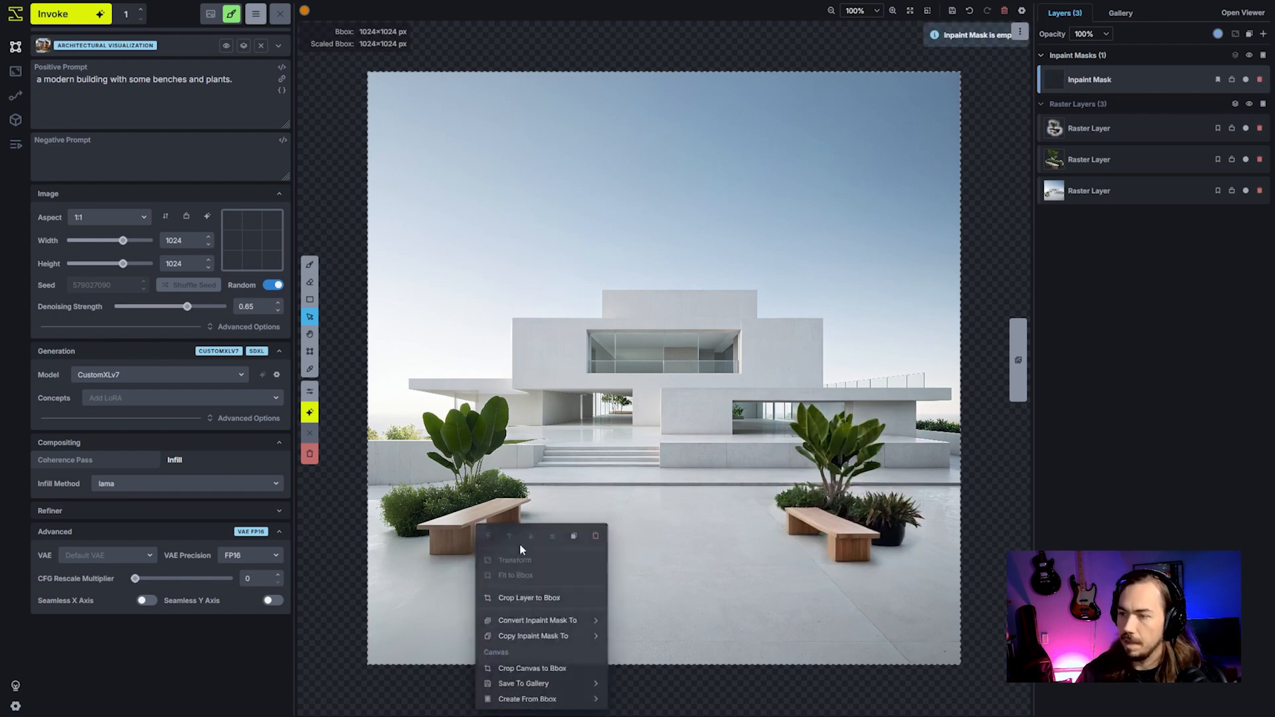
pyautogui.click(1118, 197)
pyautogui.rightClick(467, 450)
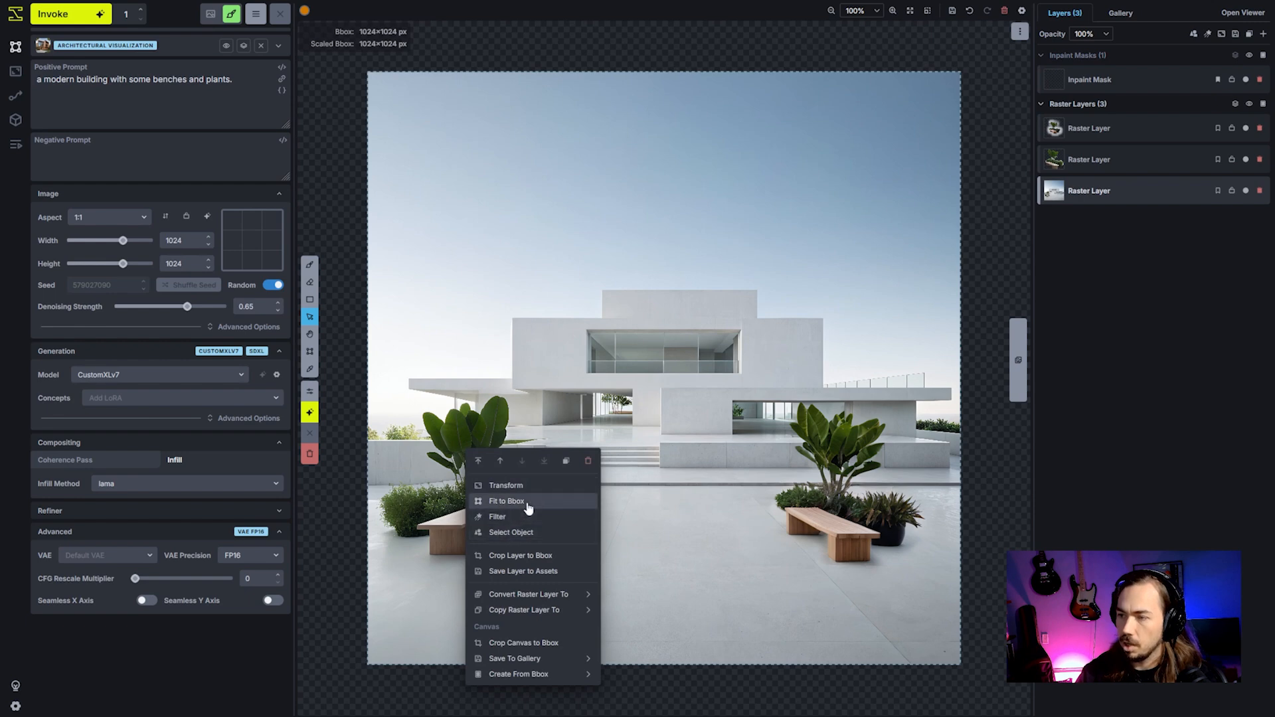
pyautogui.click(530, 533)
pyautogui.click(454, 533)
pyautogui.click(497, 492)
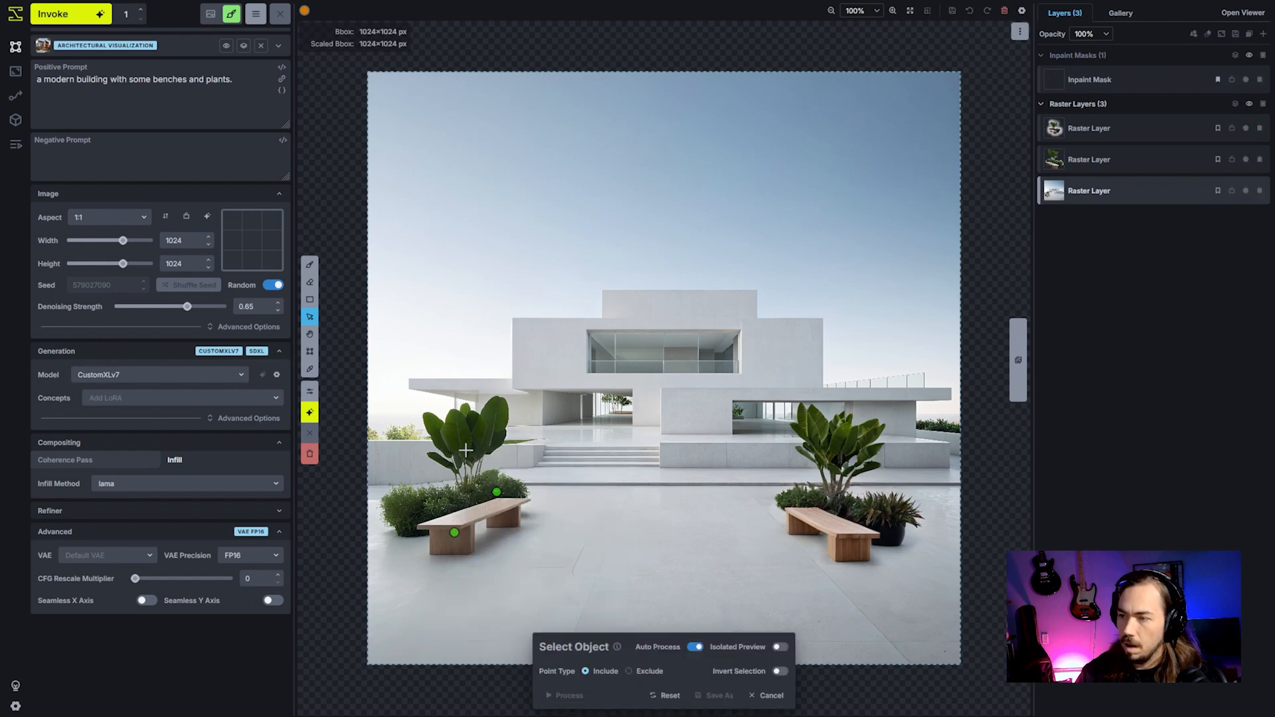
pyautogui.click(464, 443)
pyautogui.click(427, 507)
pyautogui.click(488, 435)
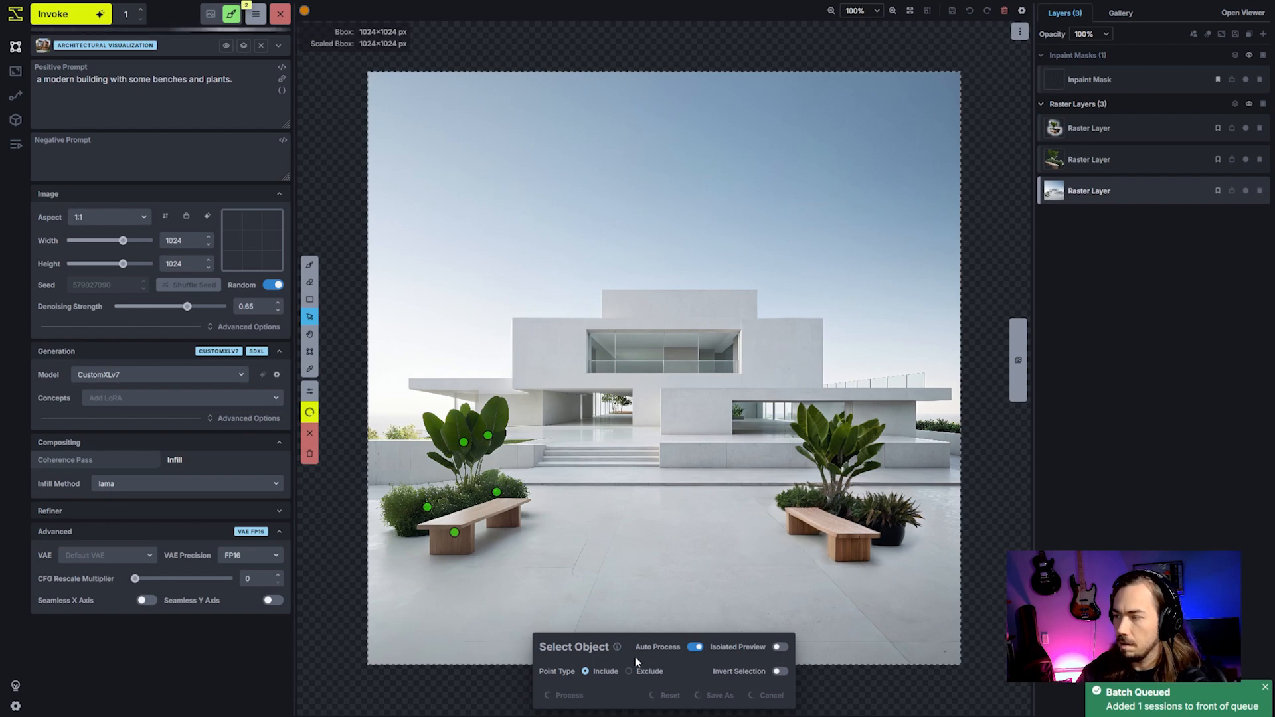
# Save the selected bench and plants as a new inpaint mask and generate a new version of that area.
pyautogui.click(717, 695)
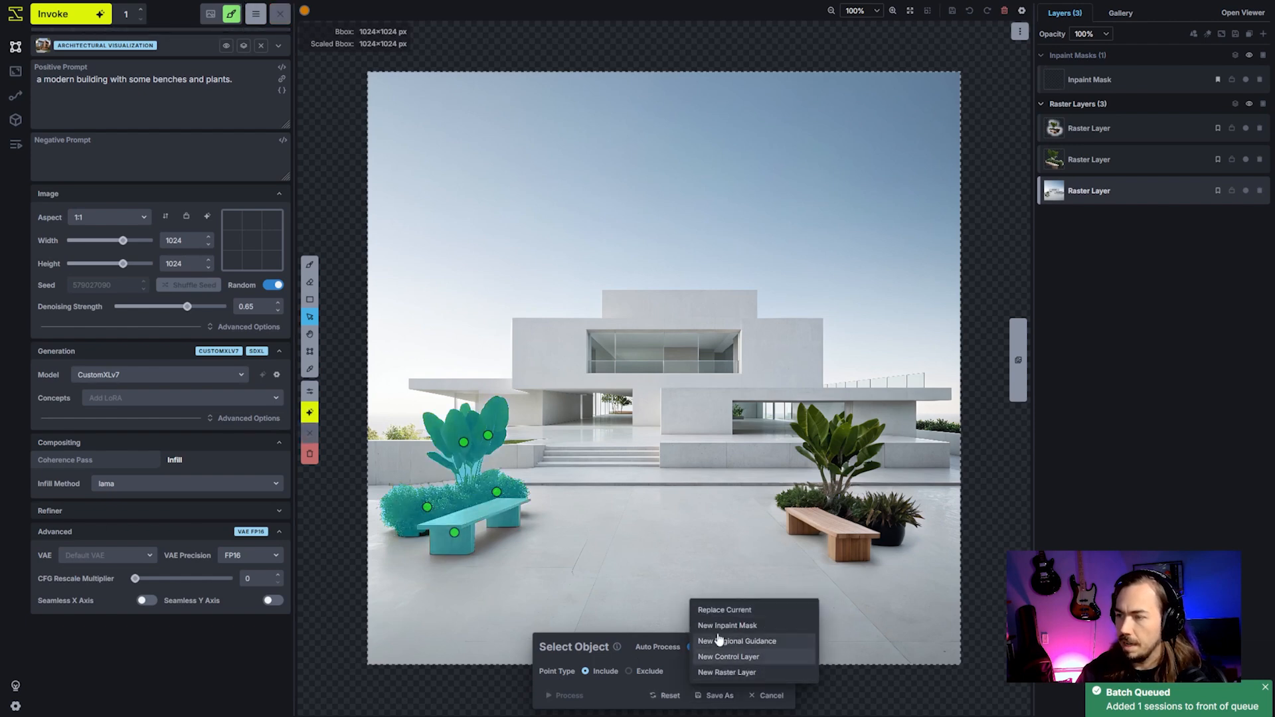
pyautogui.click(727, 626)
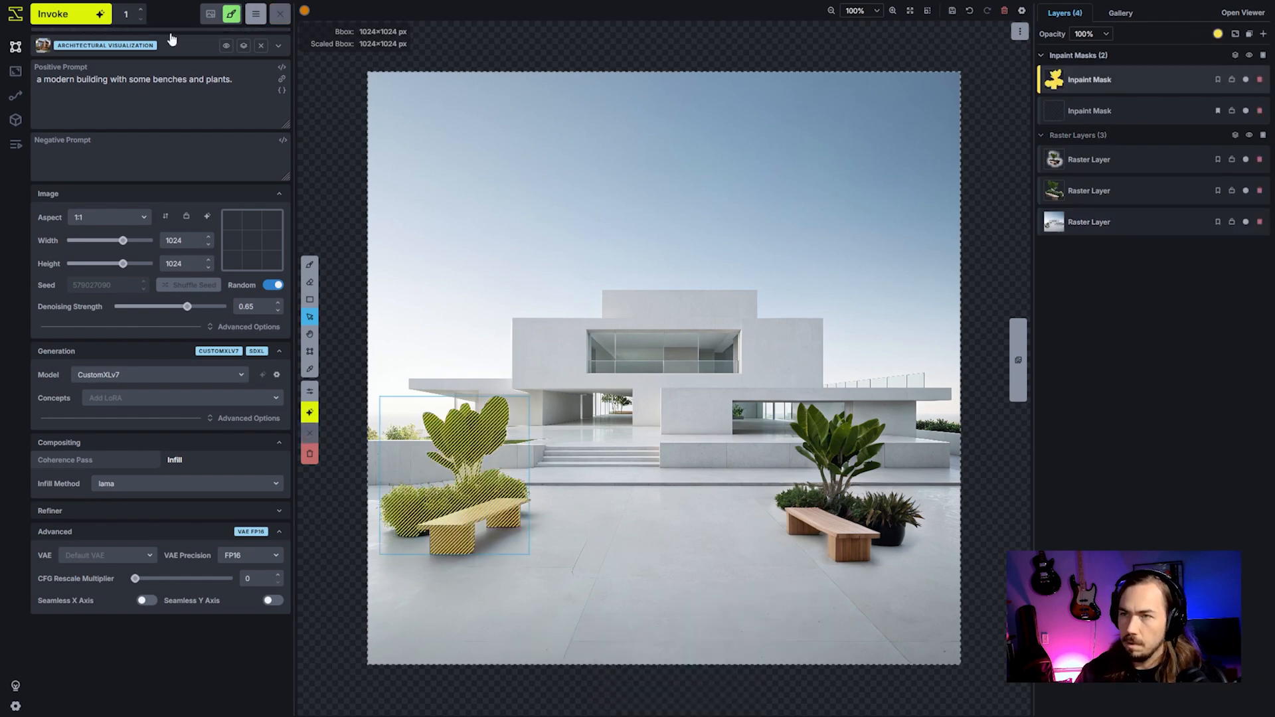
pyautogui.click(69, 13)
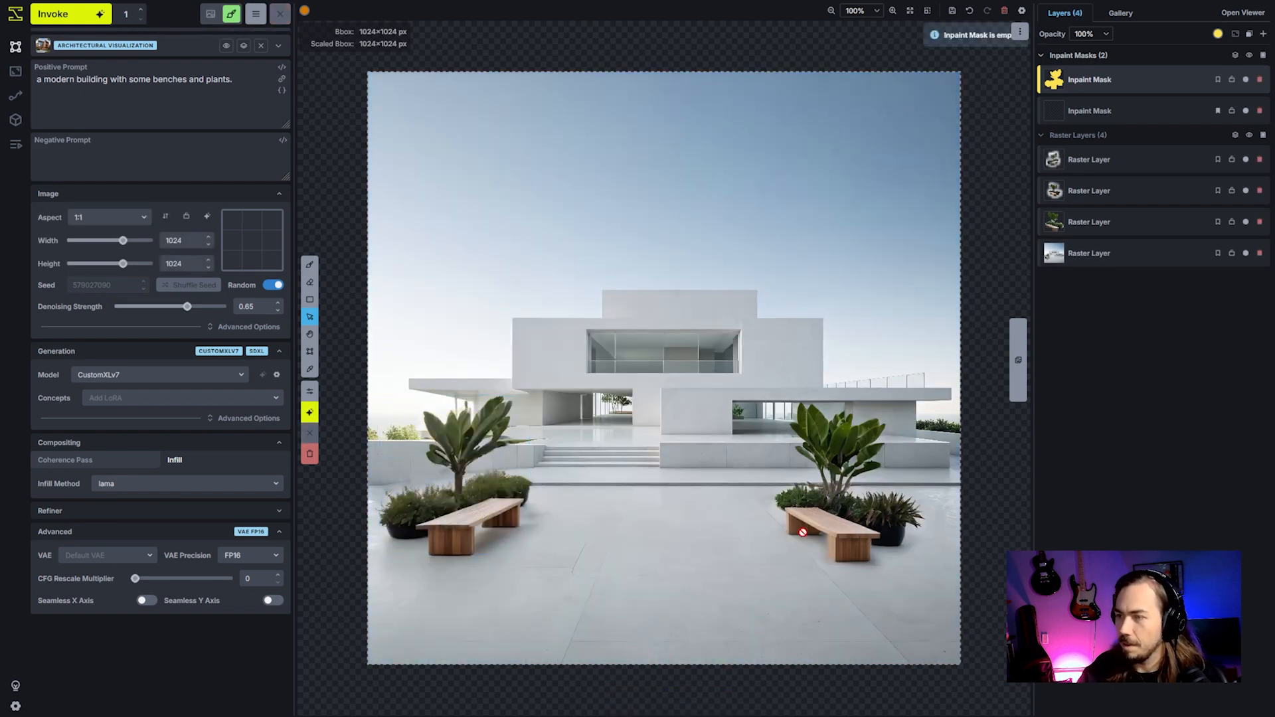
pyautogui.scroll(-2, 771, 533)
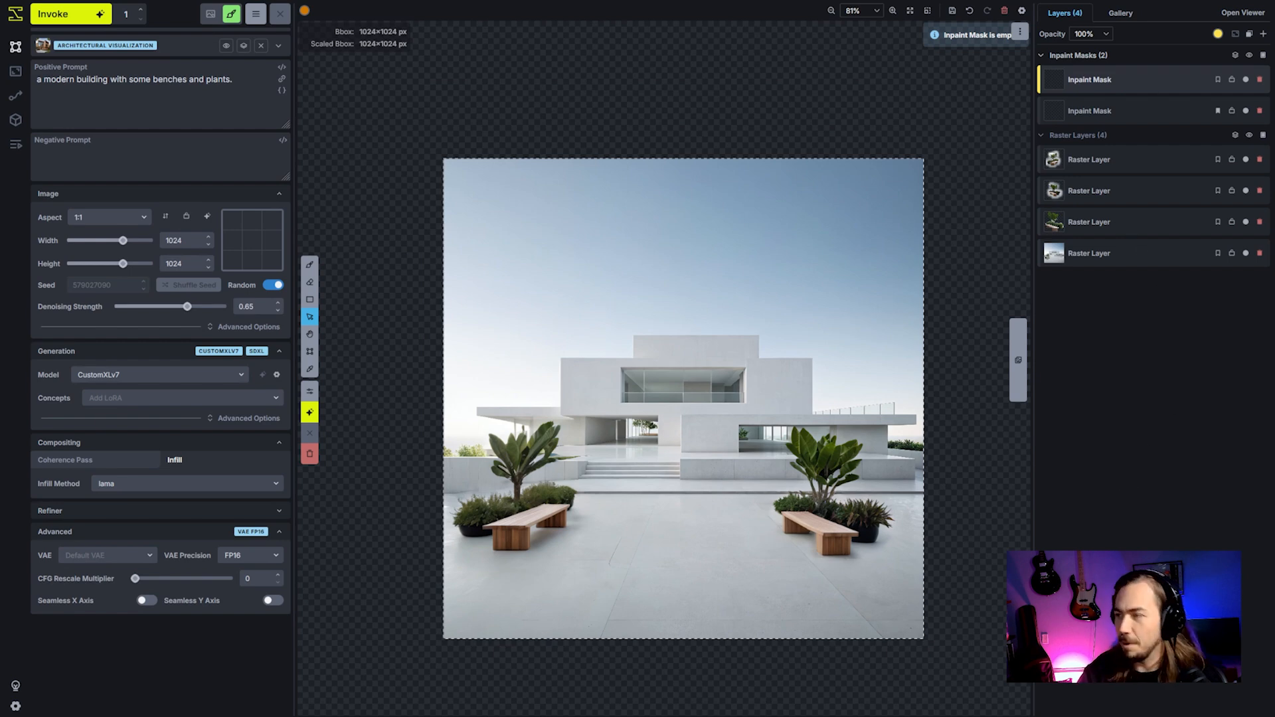
# Copy the two generated bench-and-plants raster layers, left and right of the building, to new inpaint masks.
pyautogui.rightClick(1130, 161)
pyautogui.moveTo(1090, 325)
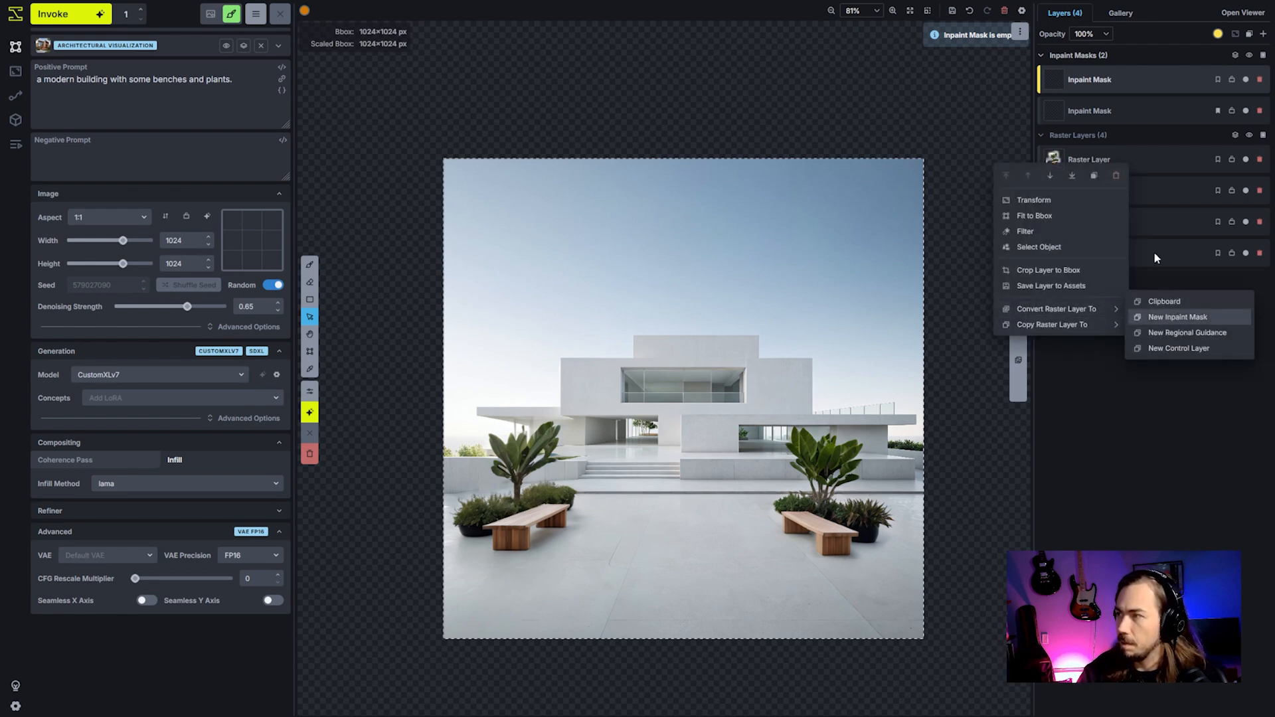
pyautogui.click(1169, 316)
pyautogui.rightClick(1122, 216)
pyautogui.moveTo(1096, 386)
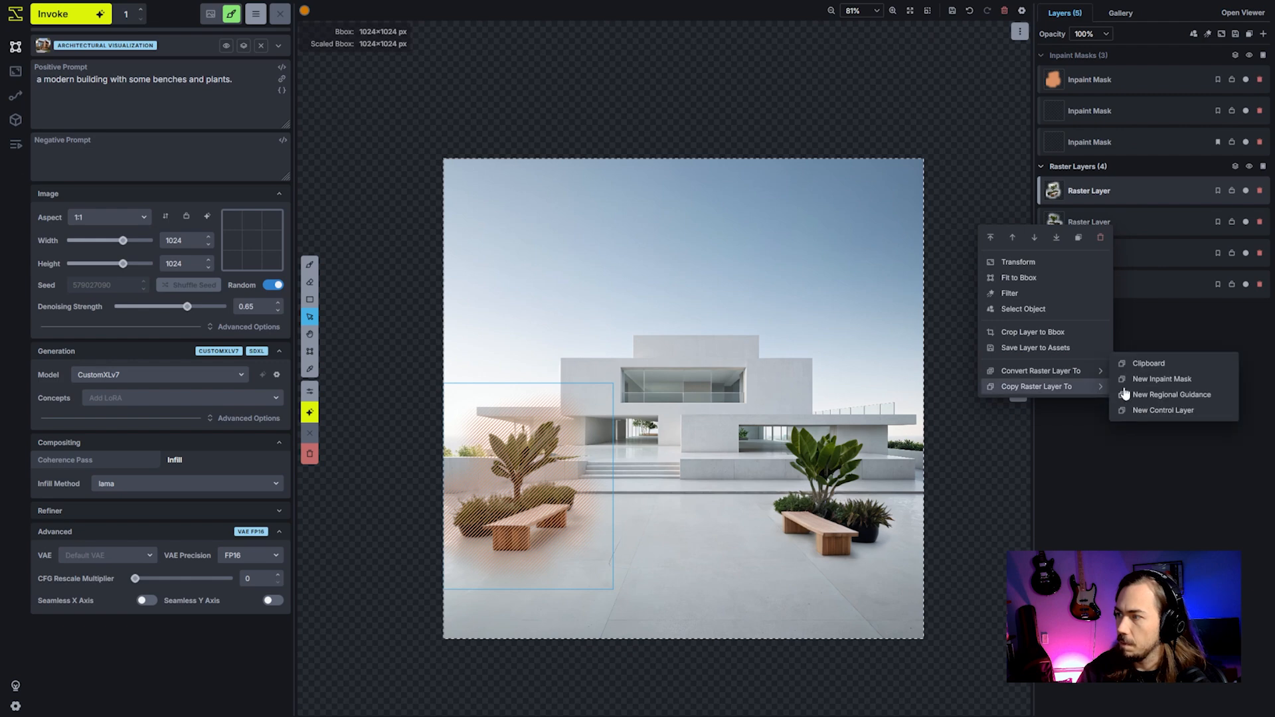
pyautogui.click(1167, 380)
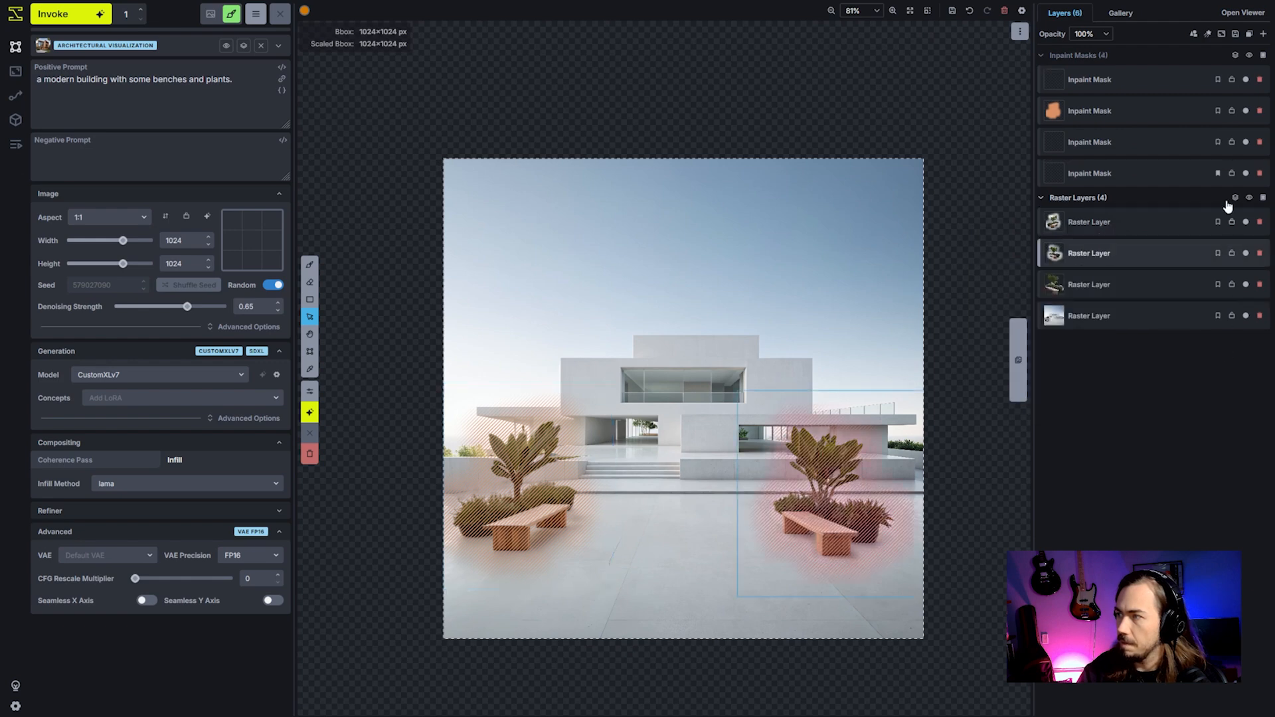
# Delete the two empty inpaint masks, and generate and accept one variation of both masked bench areas.
pyautogui.click(1260, 143)
pyautogui.click(1260, 142)
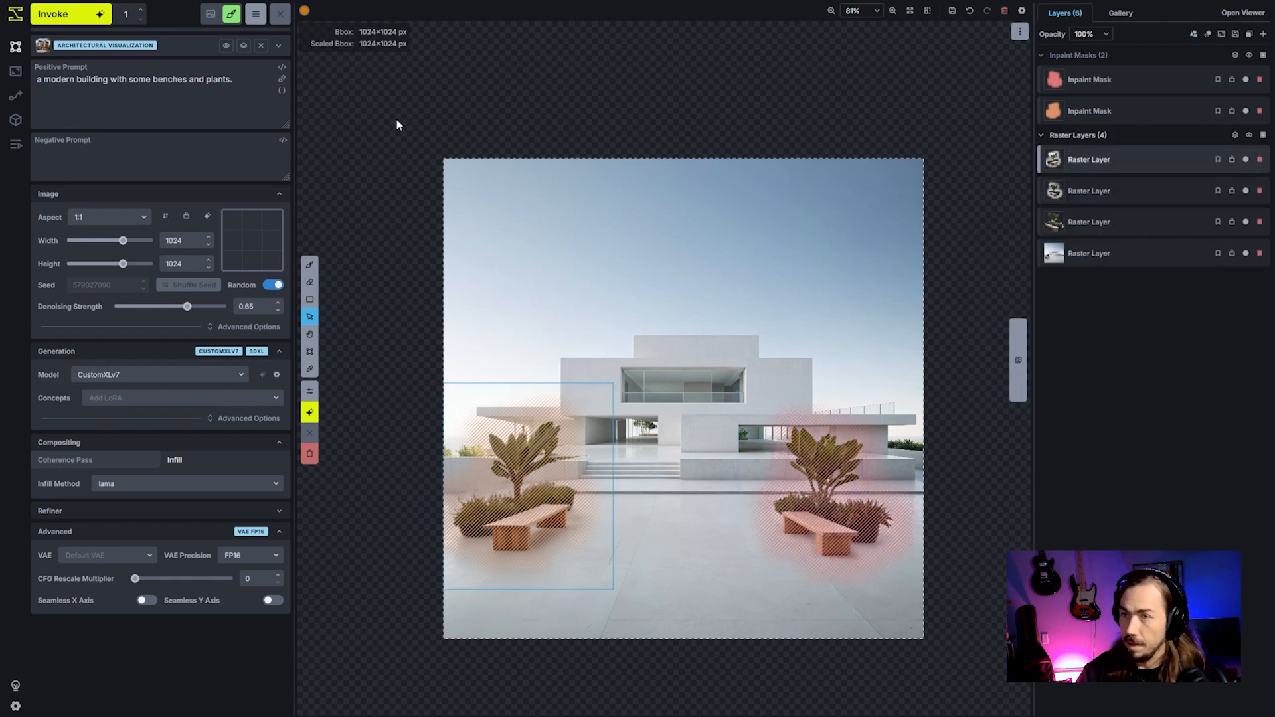
pyautogui.click(63, 14)
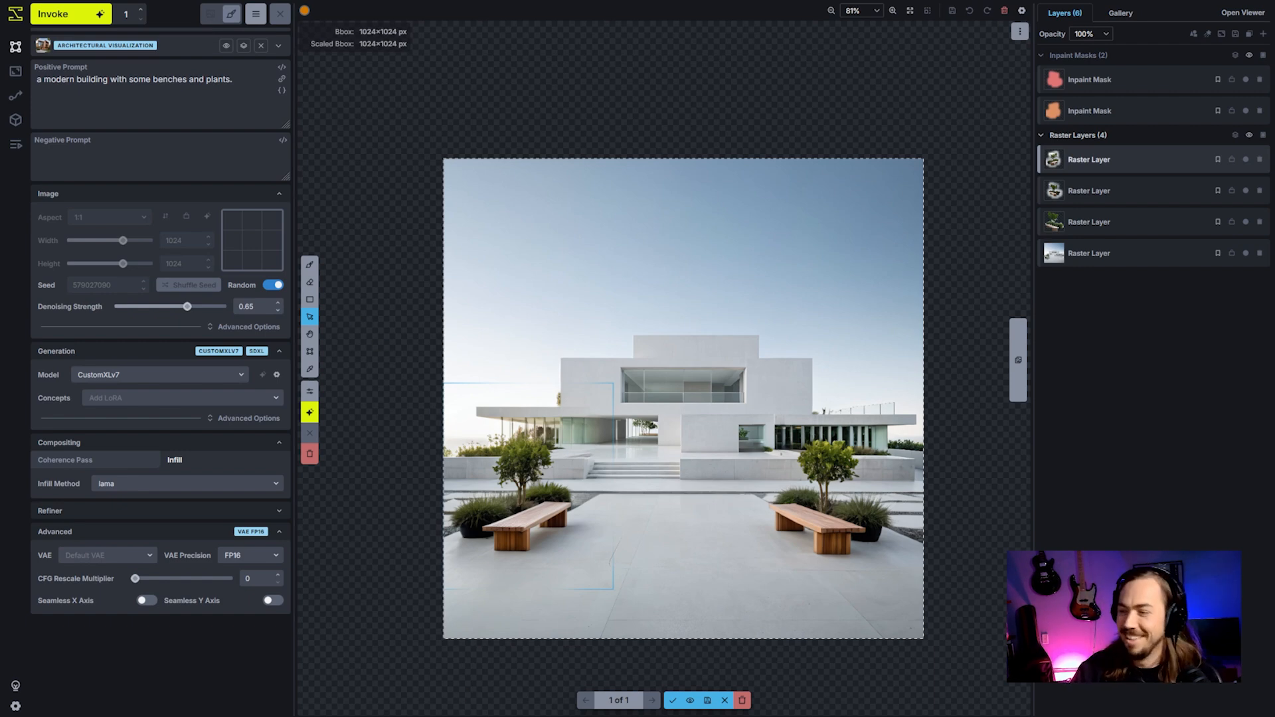
pyautogui.click(673, 700)
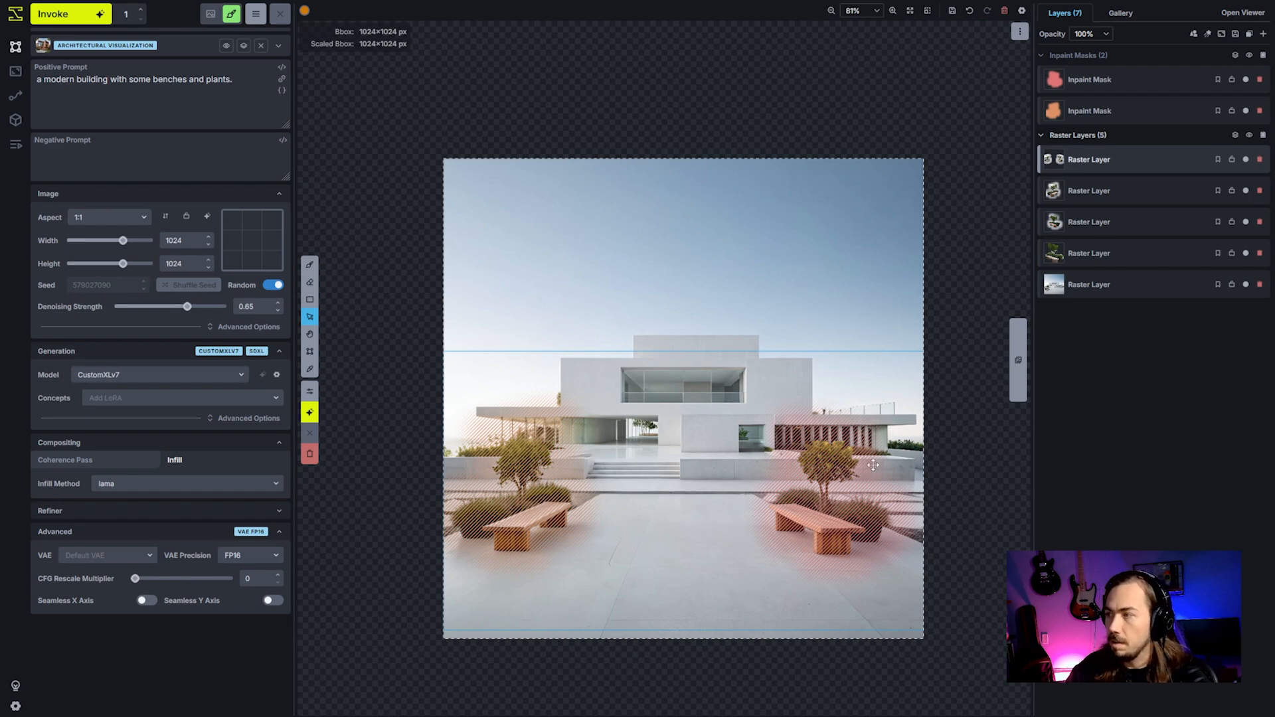
# Delete the orange inpaint mask covering the left bench and plants.
pyautogui.click(1113, 109)
pyautogui.click(1128, 84)
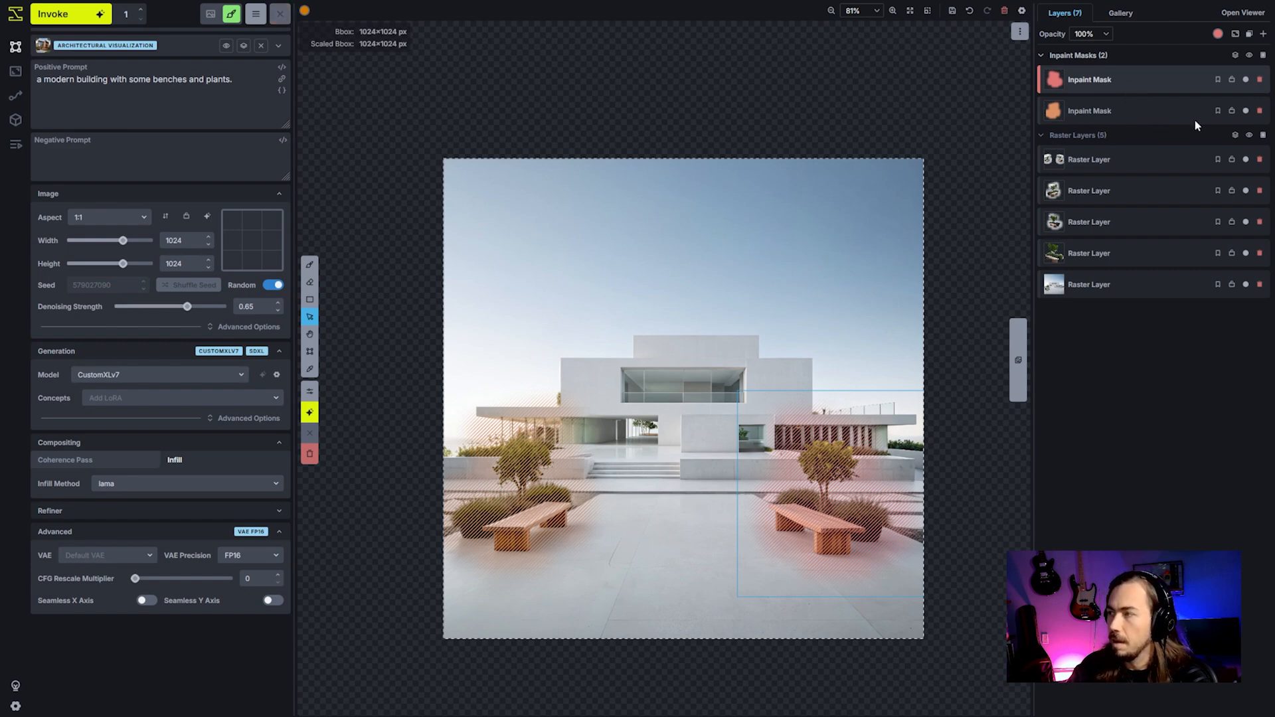
pyautogui.click(1260, 111)
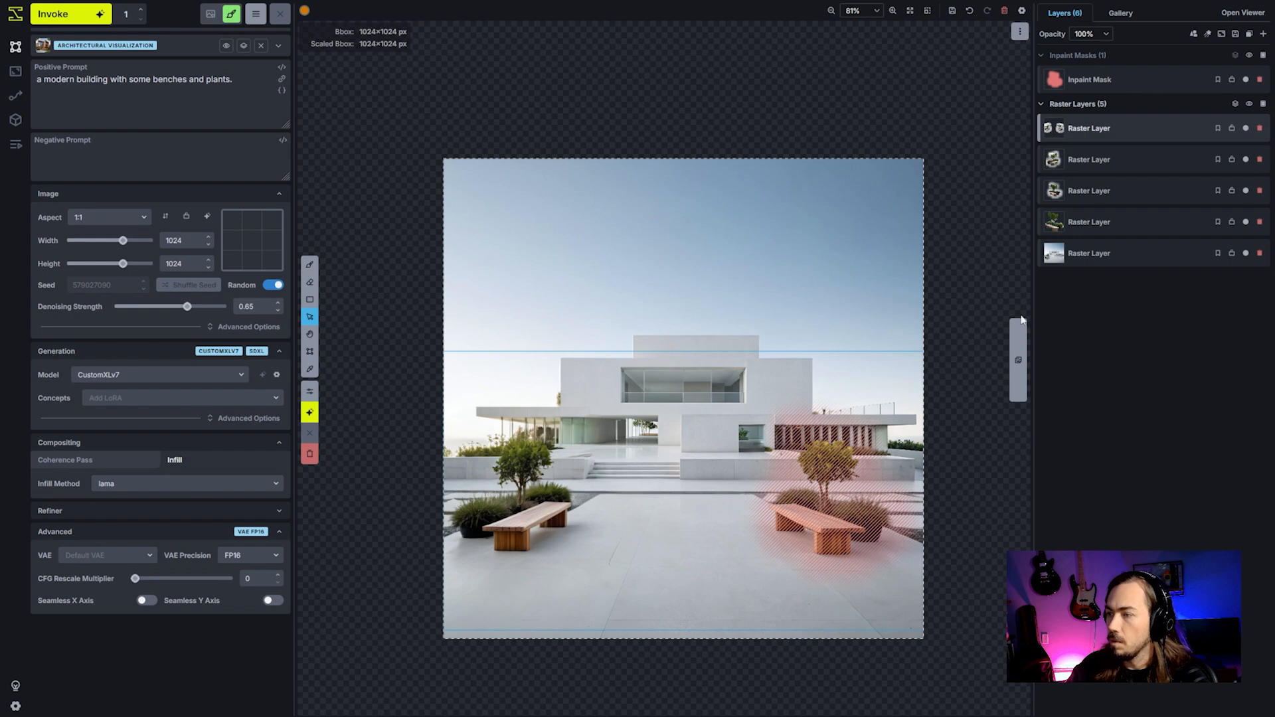
# Copy the remaining inpaint mask over the right bench to a new regional guidance layer.
pyautogui.click(1150, 74)
pyautogui.rightClick(1150, 74)
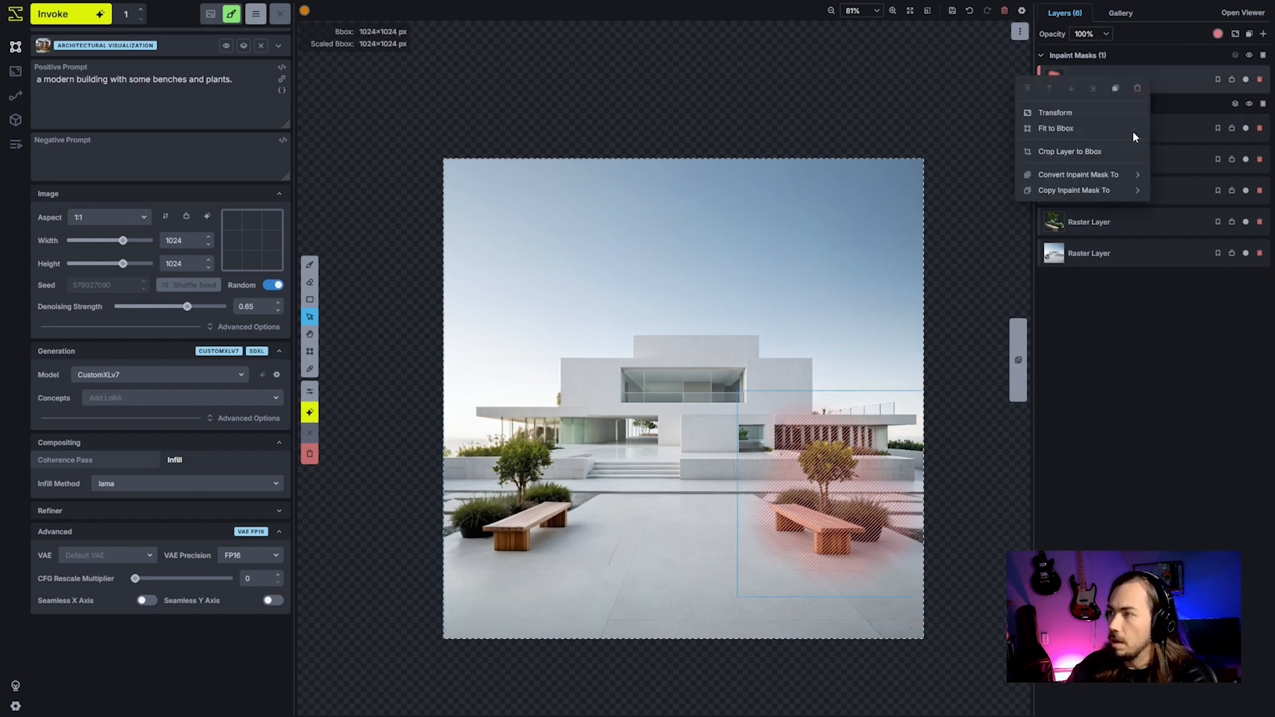
pyautogui.moveTo(1076, 191)
pyautogui.click(950, 197)
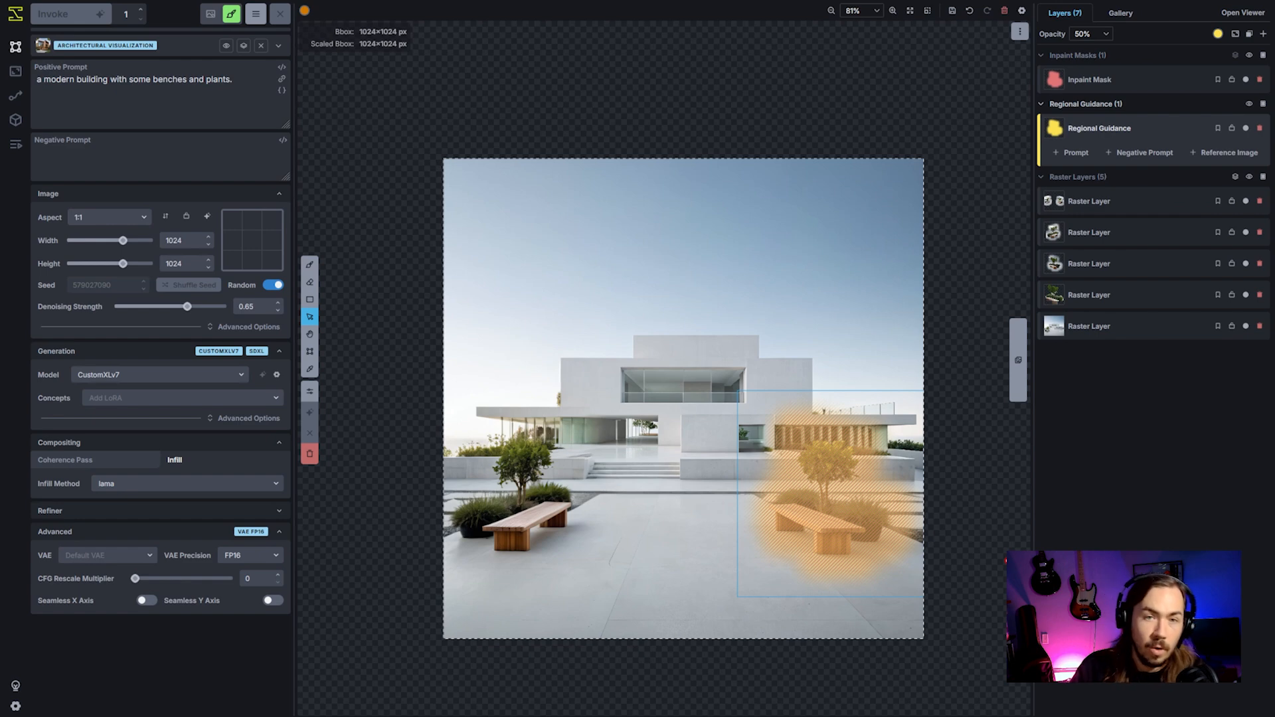
# Add the positive prompt "pineapples++" to the regional guidance layer and generate a variation.
pyautogui.click(1083, 155)
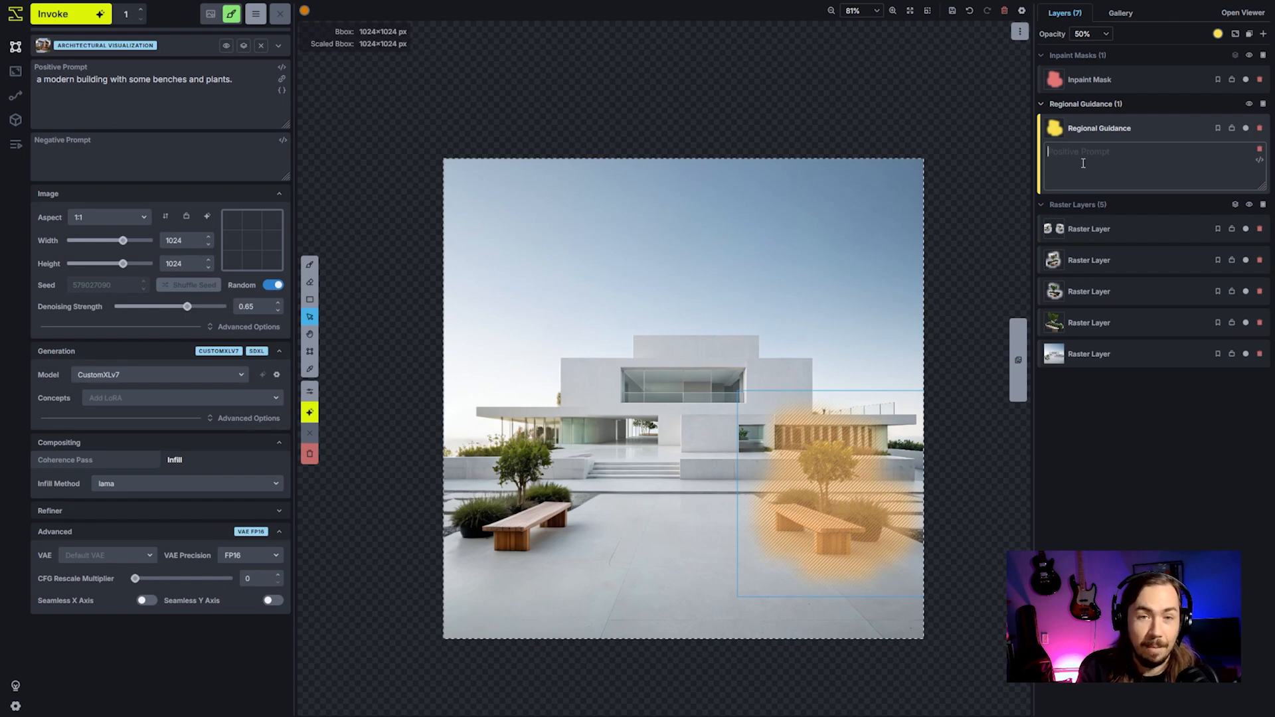
pyautogui.write('p')
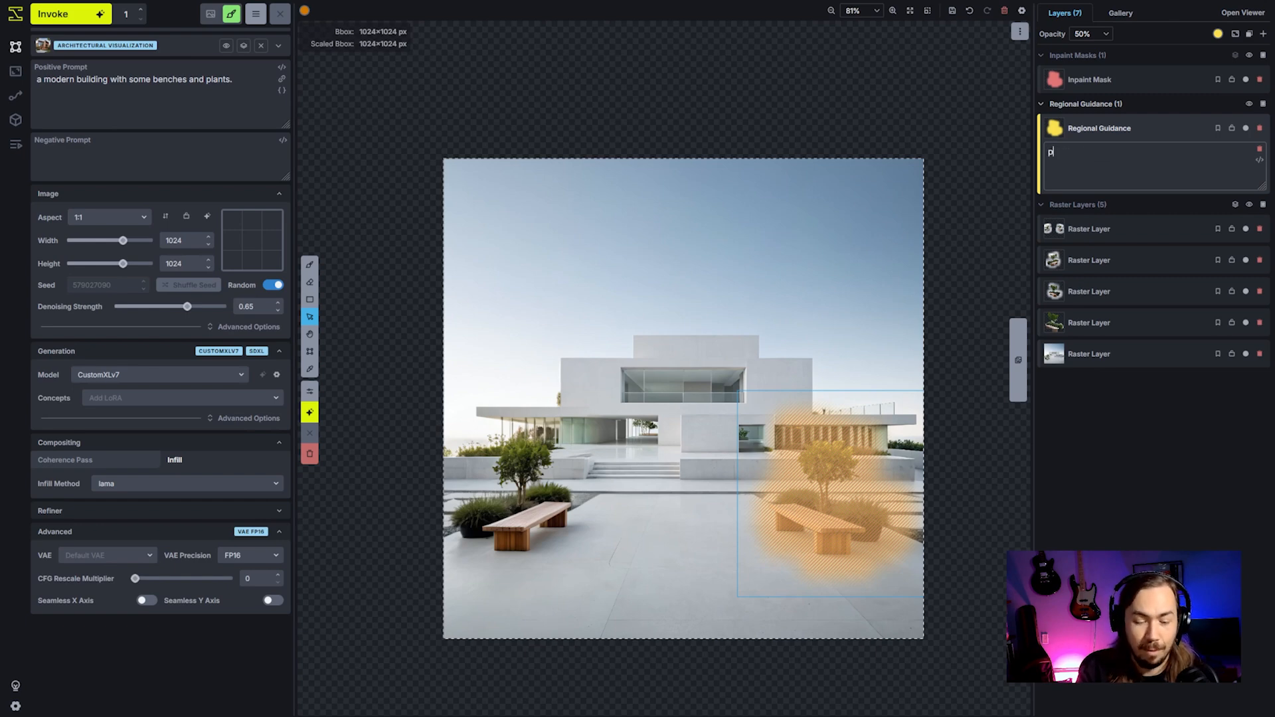
pyautogui.write('ineapples++')
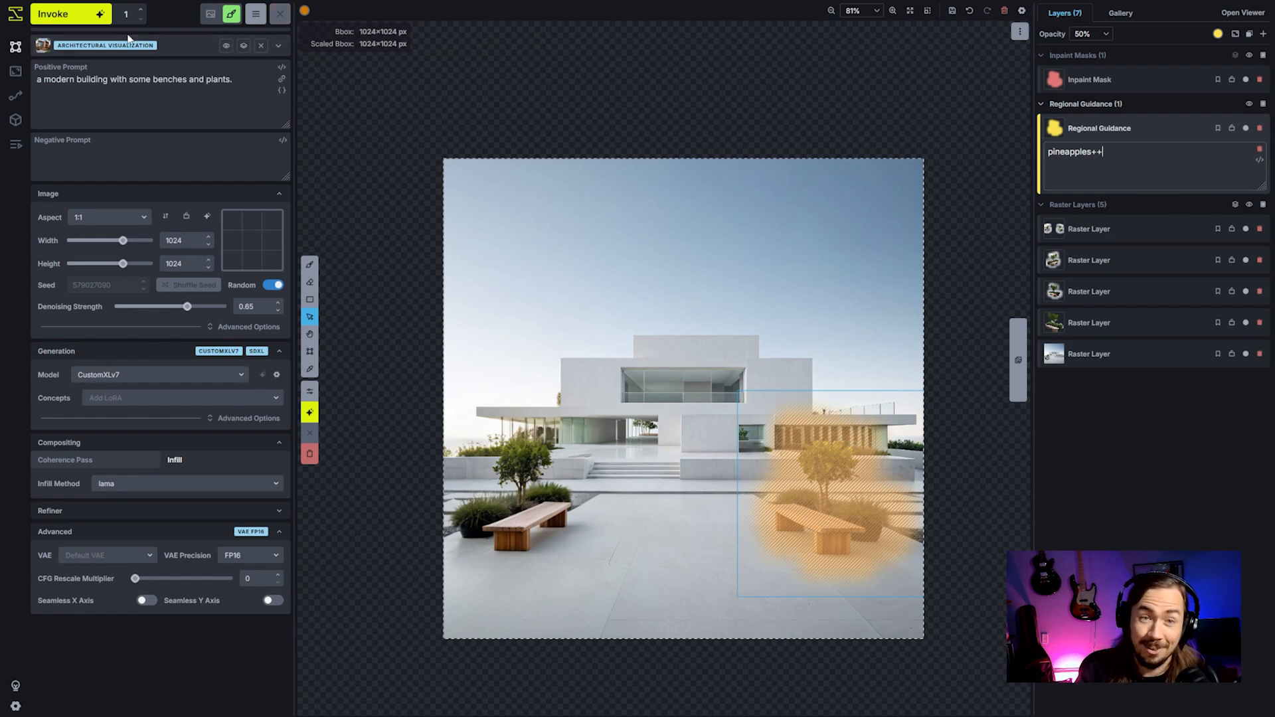
pyautogui.click(75, 15)
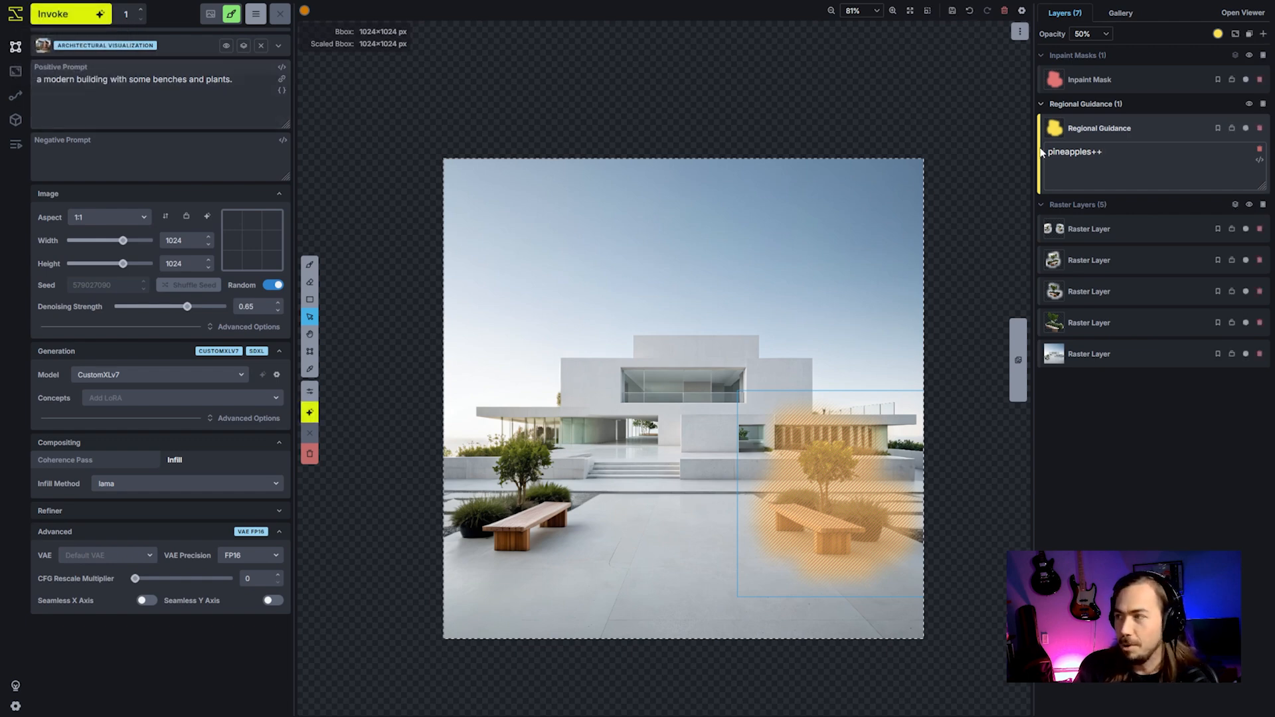
# Change the regional guidance prompt to "bonsai++ tree++" and generate another variation.
pyautogui.doubleClick(1081, 151)
pyautogui.write('bons')
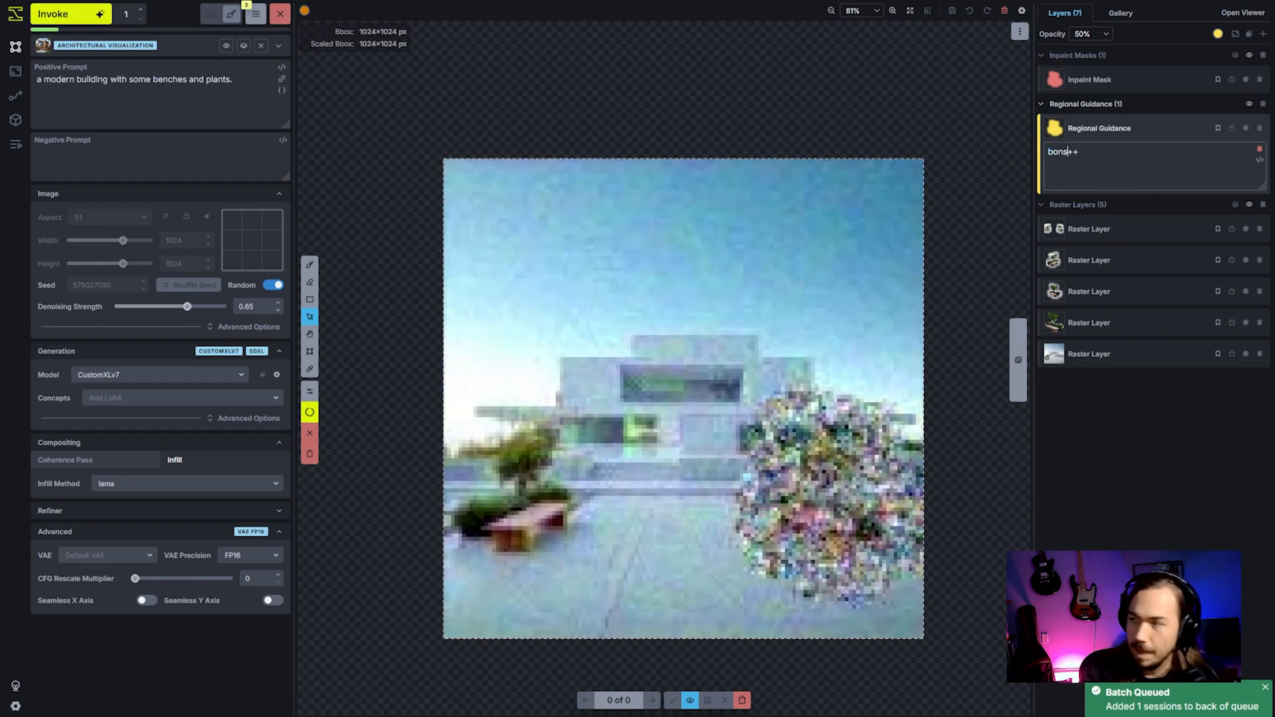
pyautogui.write('ai tree')
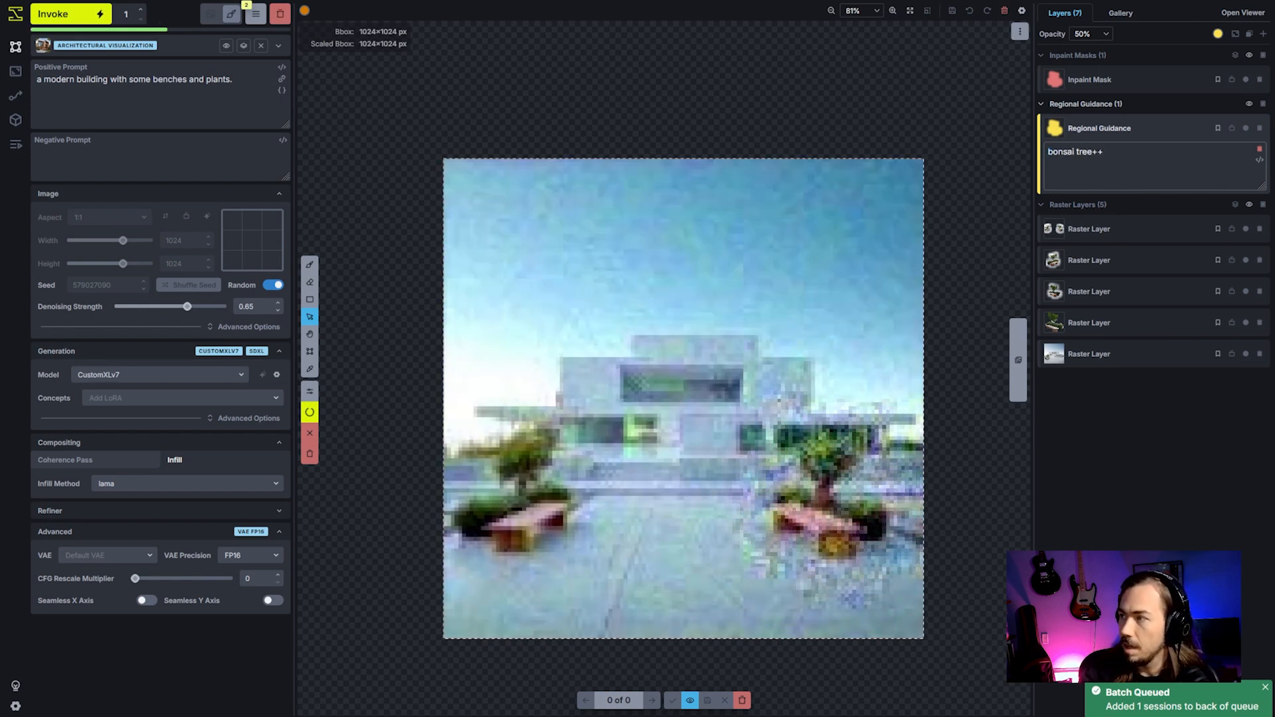
pyautogui.click(1075, 151)
pyautogui.write('++')
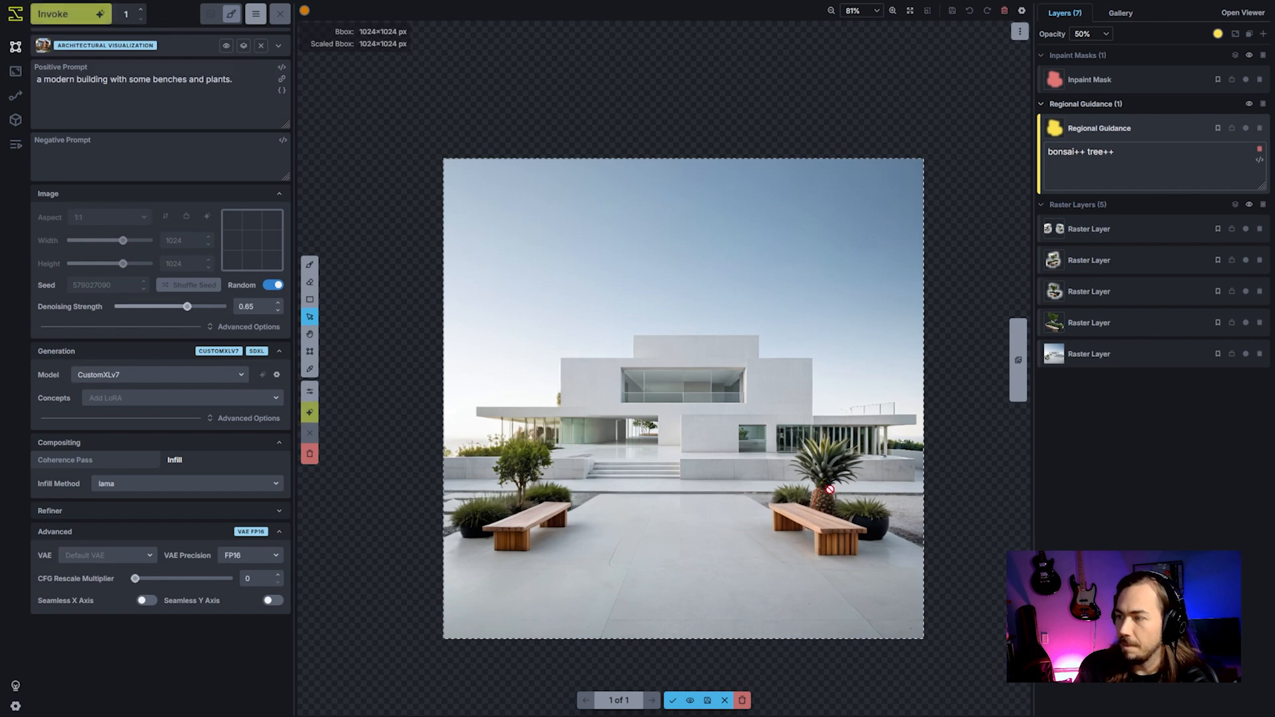
pyautogui.hotkey('ctrl', 'Return')
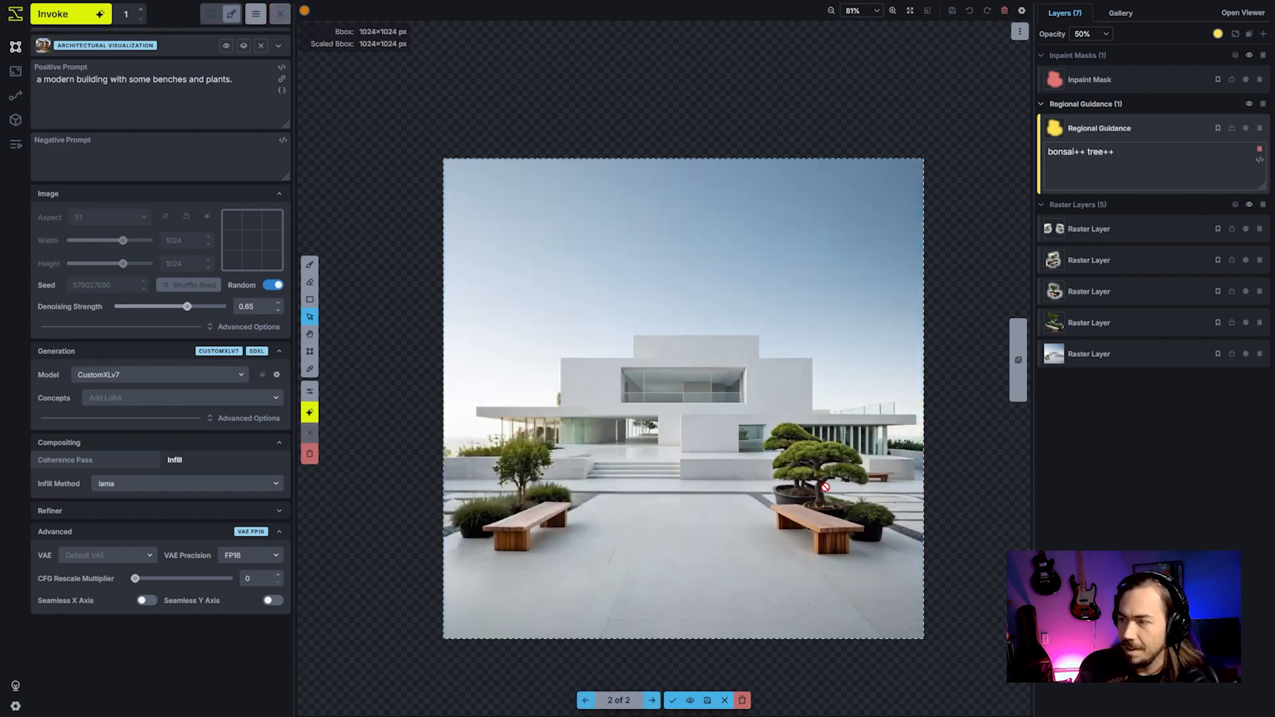
# Replace the regional guidance prompt with "dwarf with green hair" and generate another variation.
pyautogui.moveTo(1048, 152); pyautogui.dragTo(1181, 163)
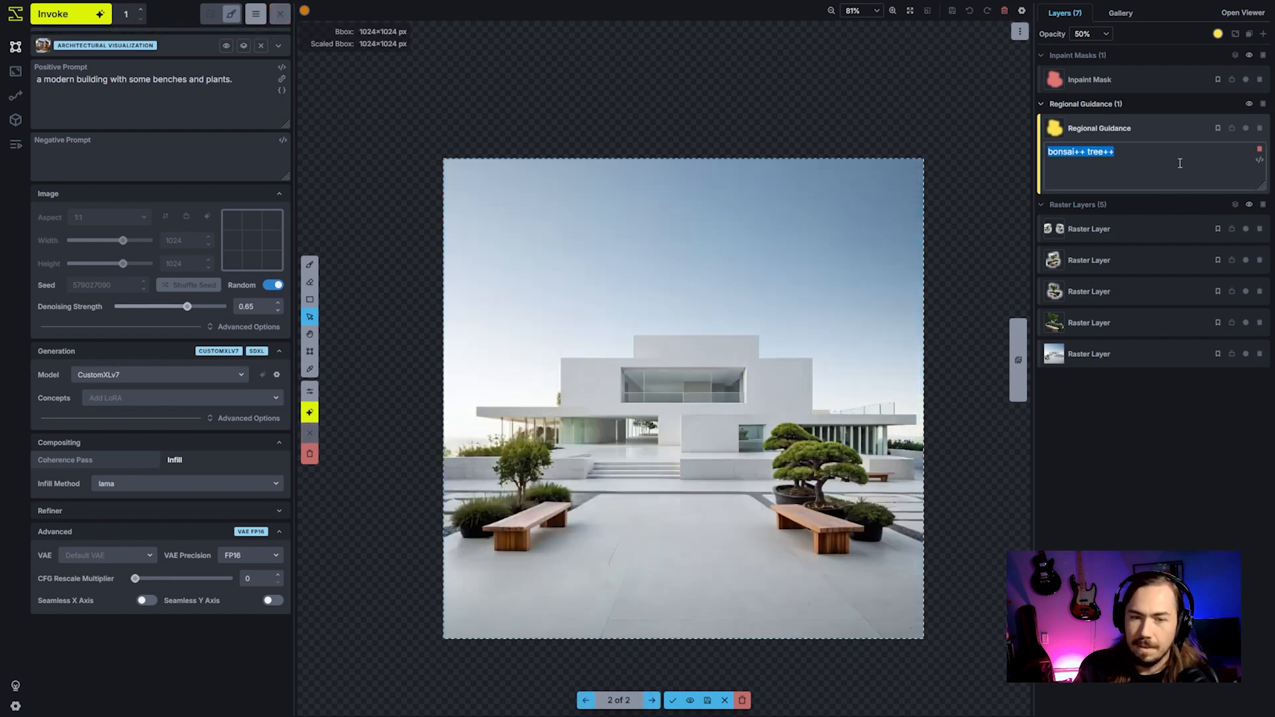
pyautogui.write('dwarf with green ')
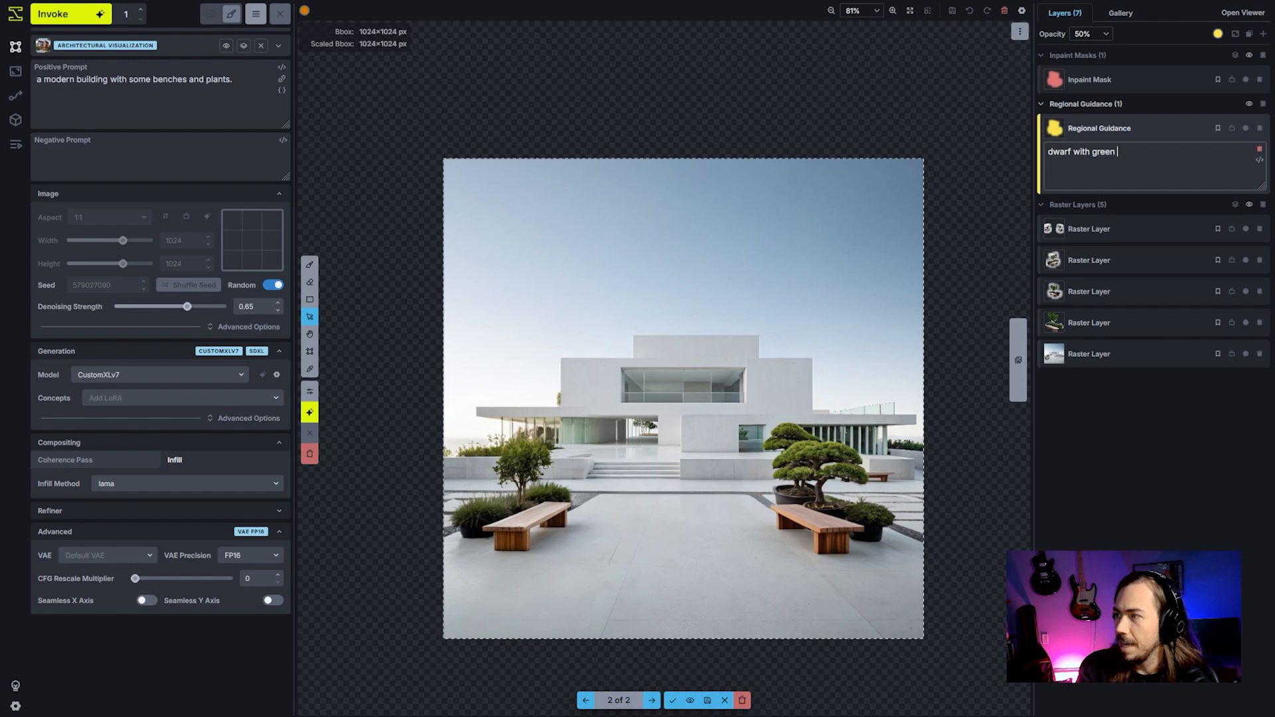
pyautogui.write('hair')
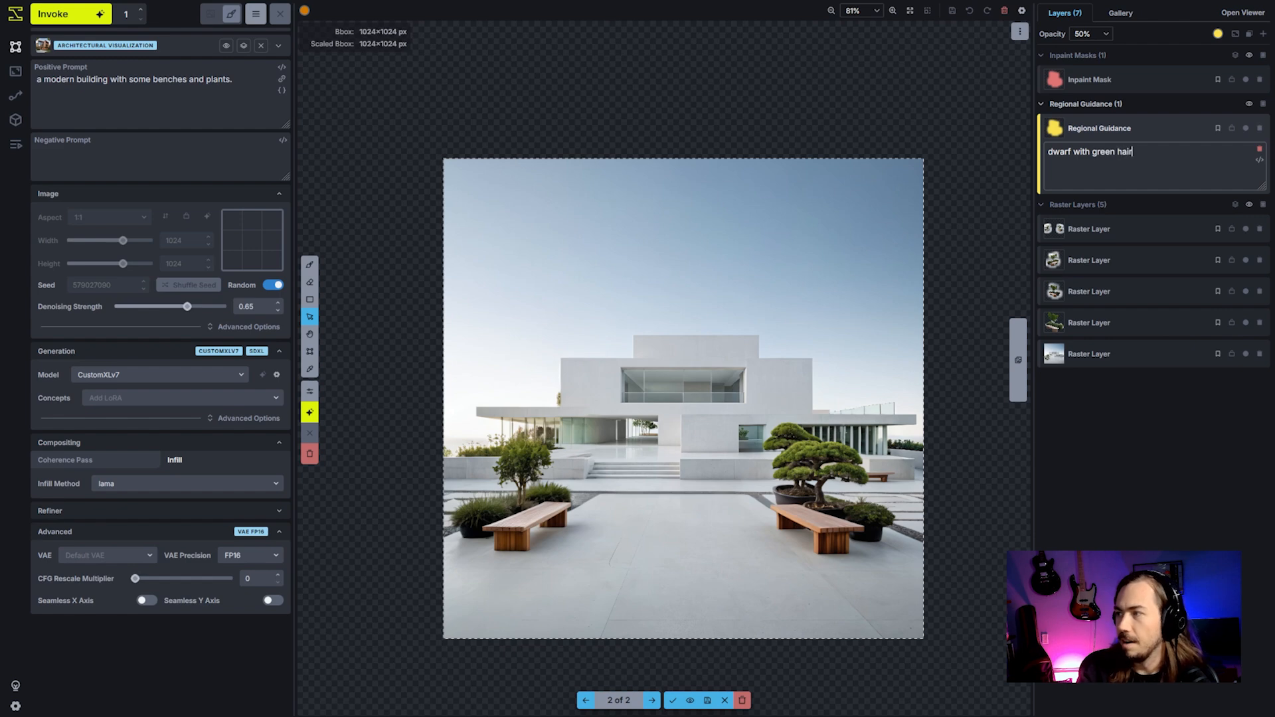
pyautogui.click(73, 16)
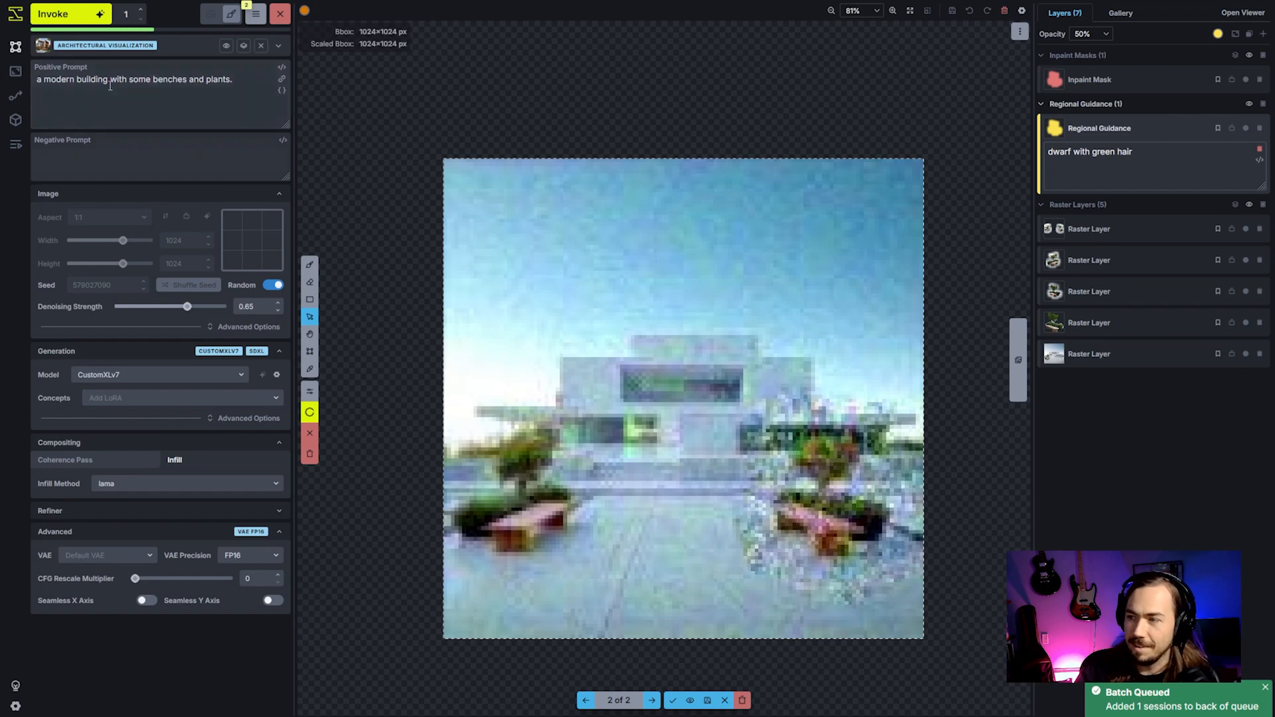
# Append "a dwarf with green hair" to the main positive prompt and generate another variation.
pyautogui.click(267, 116)
pyautogui.write('a ')
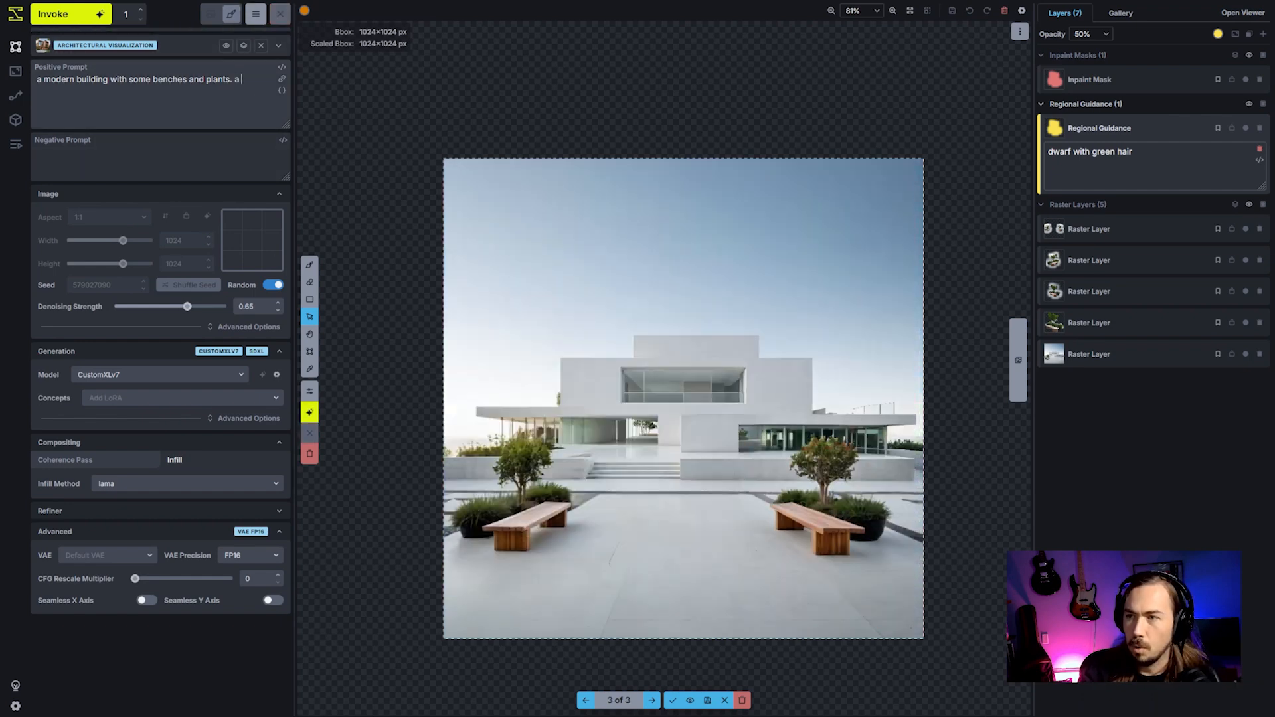
pyautogui.write('dwarf with gree')
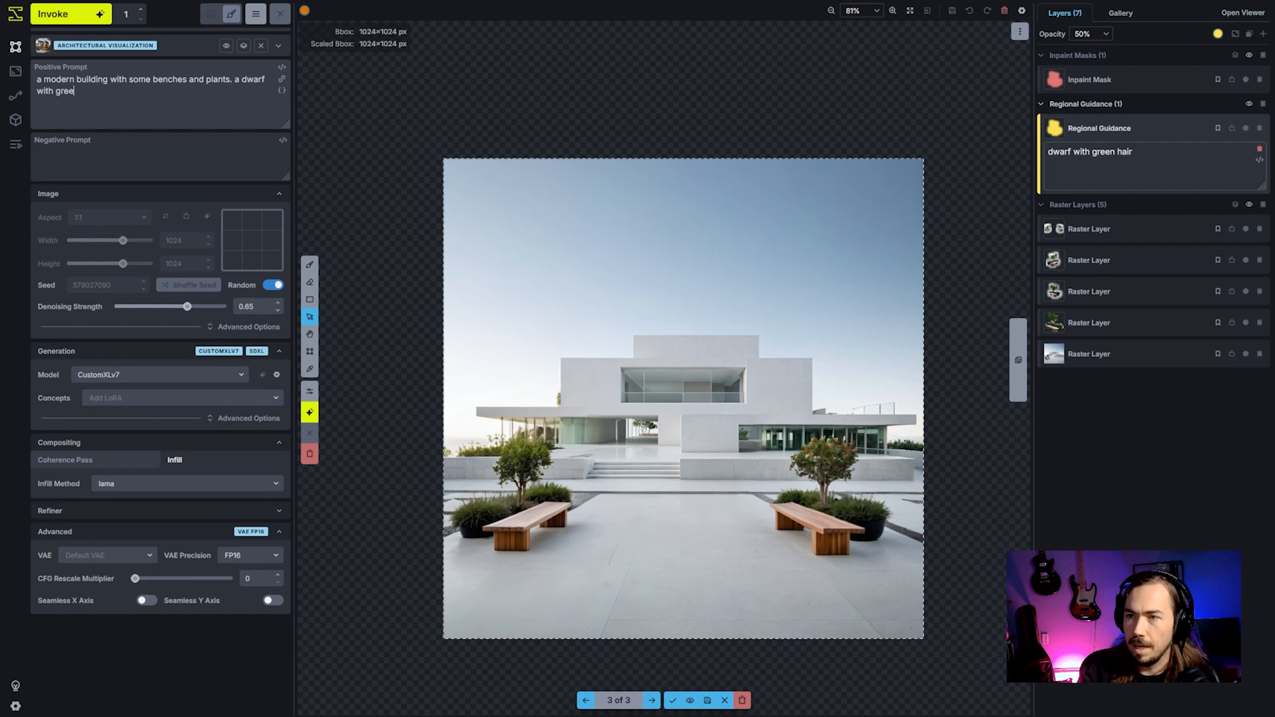
pyautogui.write('n hair')
pyautogui.click(42, 16)
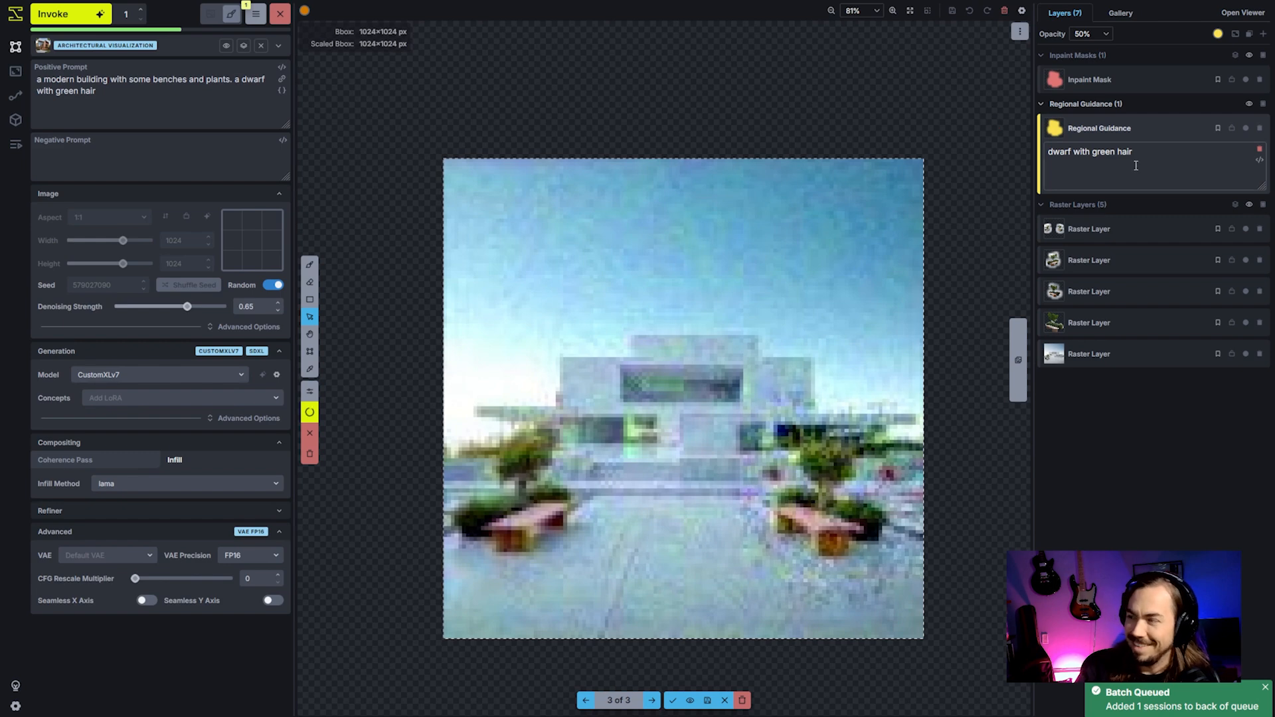
# Change the regional guidance prompt to "dwarf++ with green hair", set denoising strength to 0.7, and generate another variation.
pyautogui.click(1072, 152)
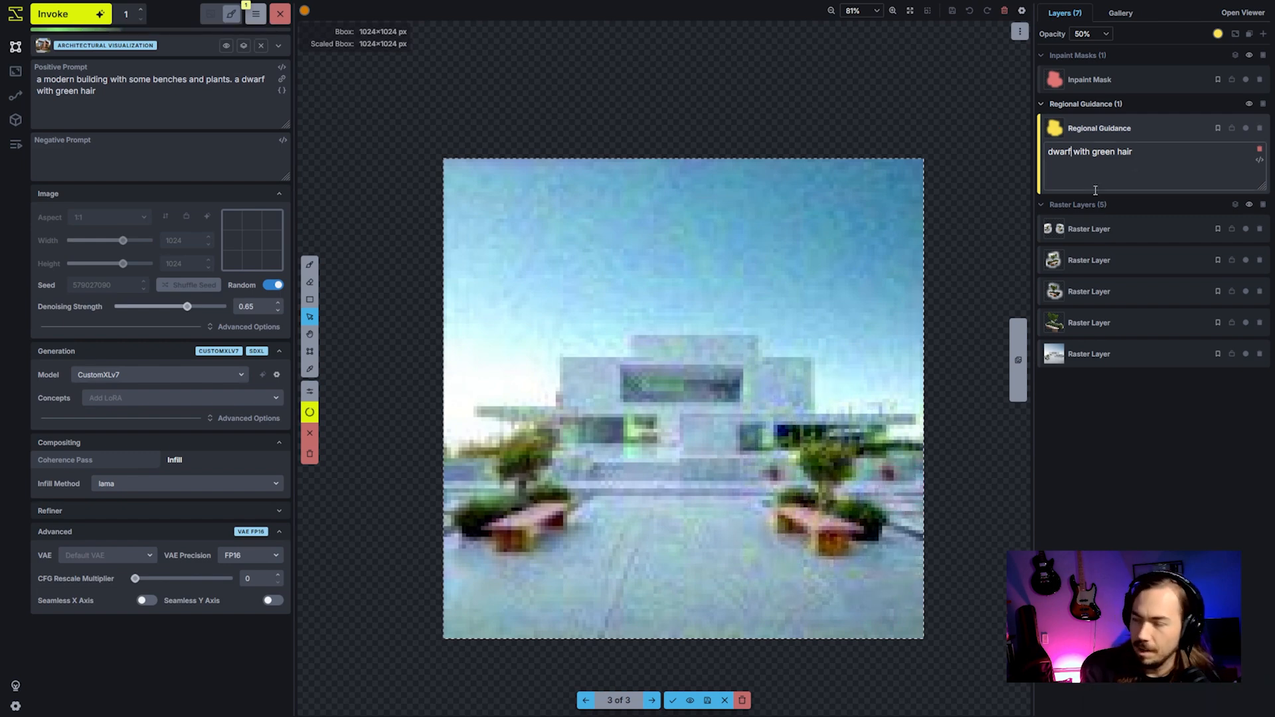
pyautogui.write('++')
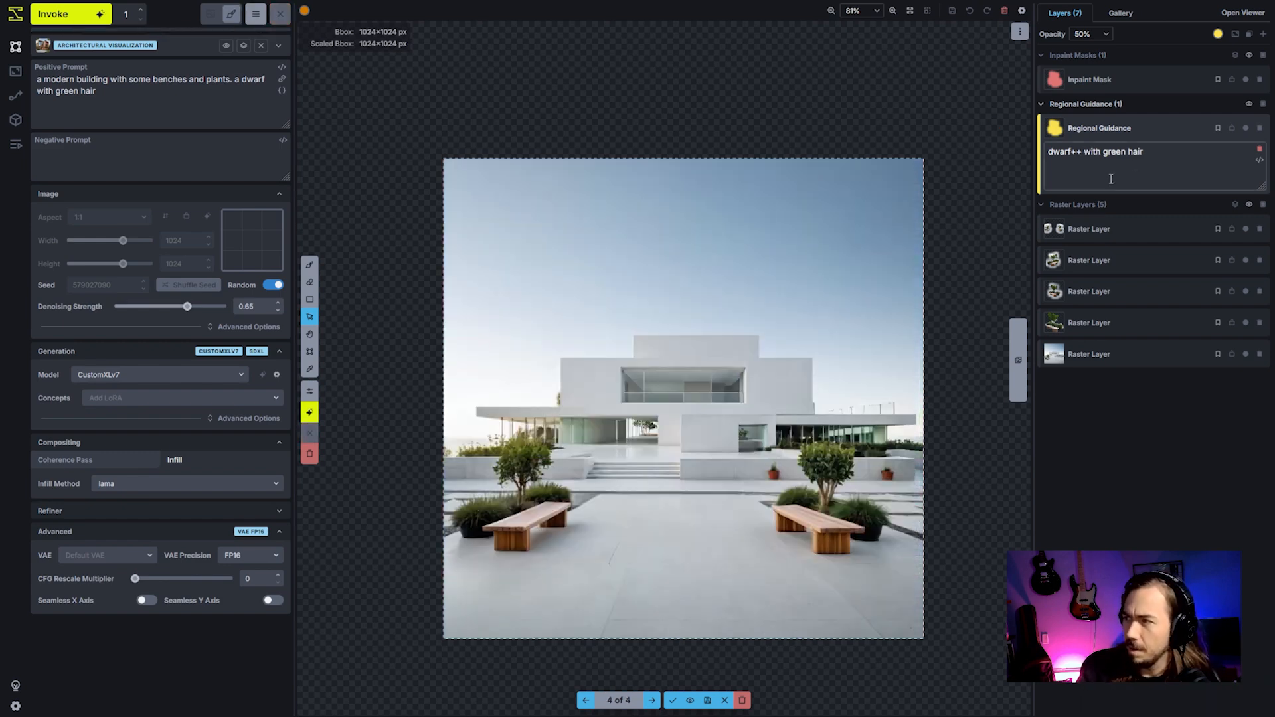
pyautogui.moveTo(207, 309); pyautogui.dragTo(192, 311)
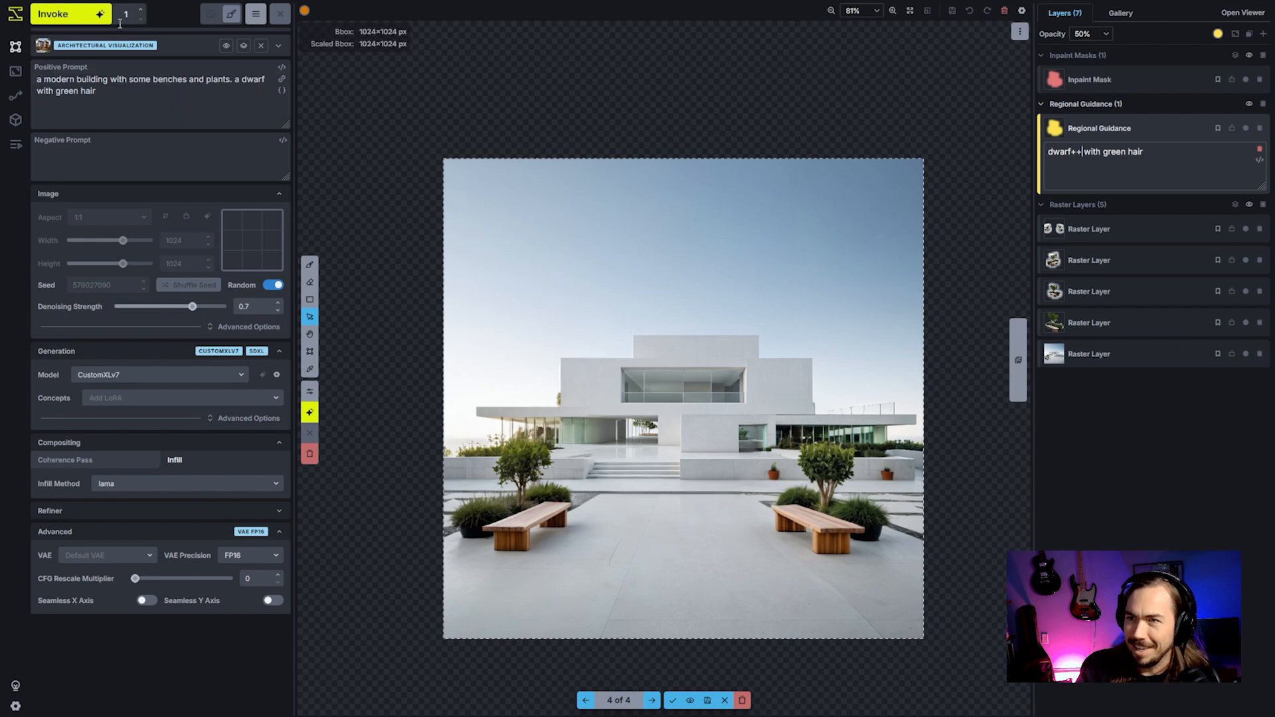
pyautogui.click(98, 24)
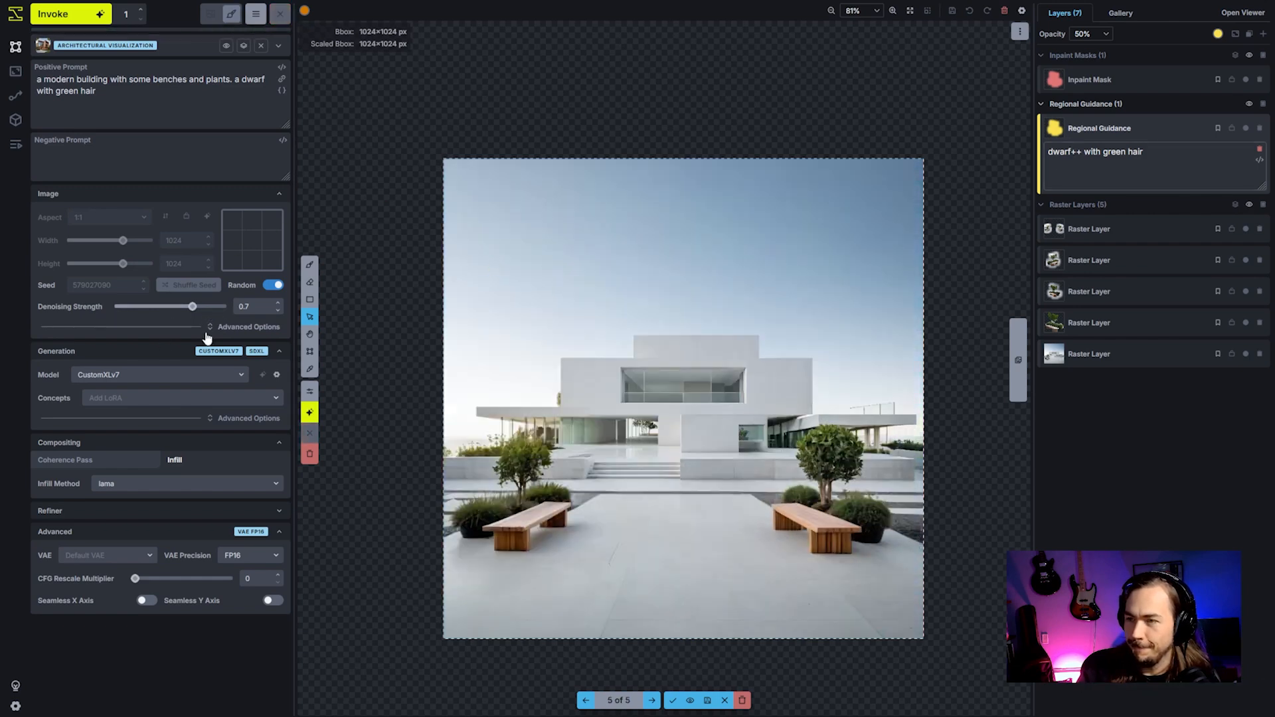
# Generate a variation at 0.85 denoising strength and remove "a dwarf with green hair" from the main positive prompt.
pyautogui.click(208, 306)
pyautogui.click(70, 14)
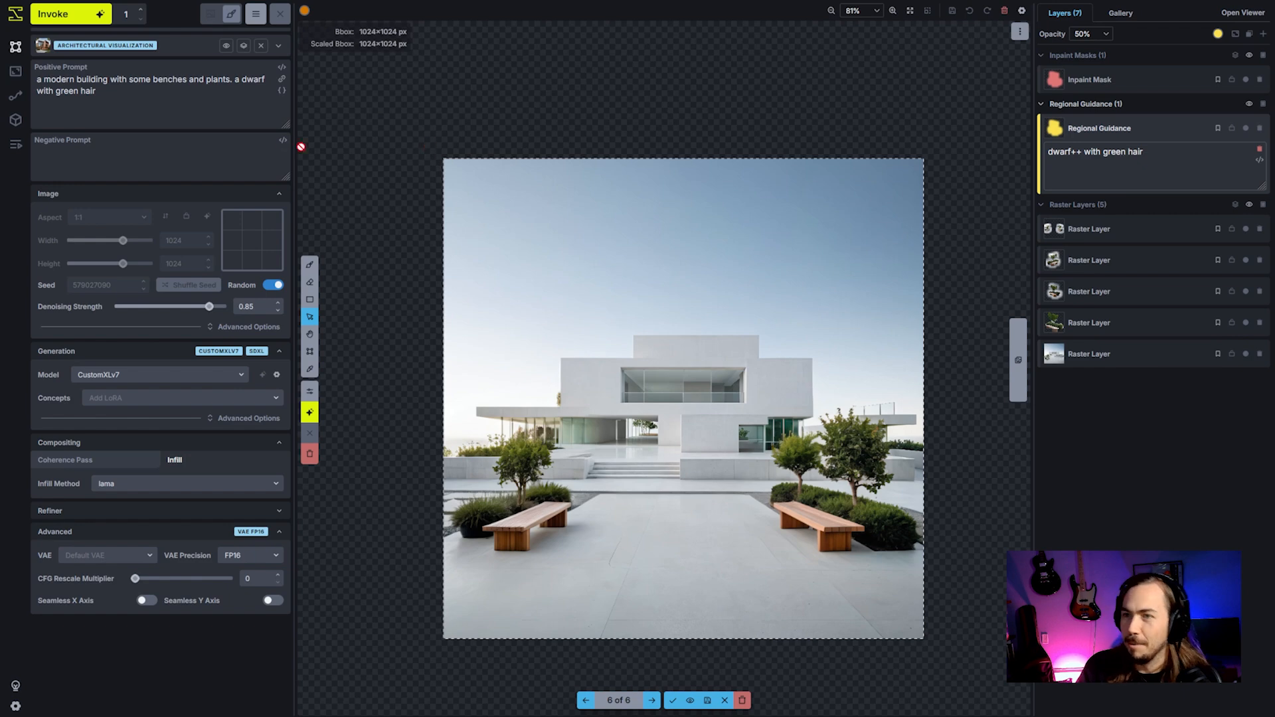
pyautogui.click(228, 90)
pyautogui.moveTo(228, 90); pyautogui.dragTo(231, 79)
pyautogui.press('BackSpace')
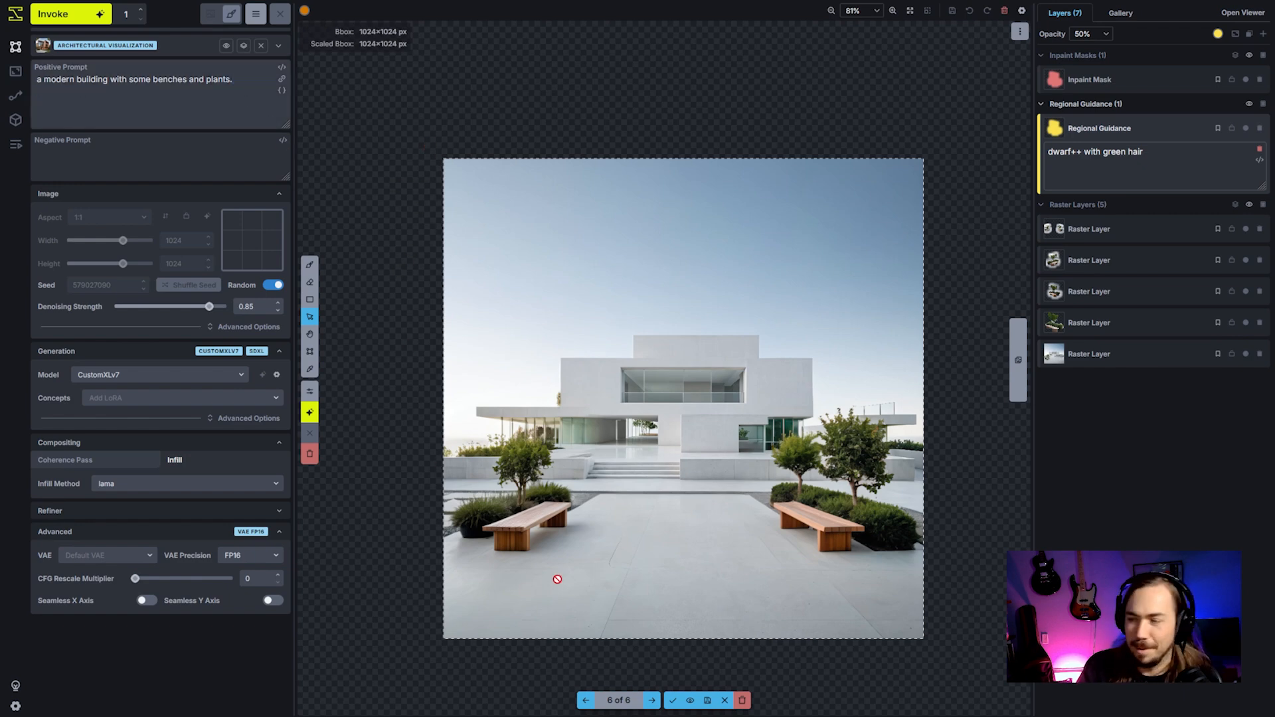
# Compare the staged variations and accept the first one, with the spiky pineapple-like plant behind the right bench.
pyautogui.click(585, 702)
pyautogui.click(585, 702)
pyautogui.click(586, 703)
pyautogui.click(585, 702)
pyautogui.click(585, 702)
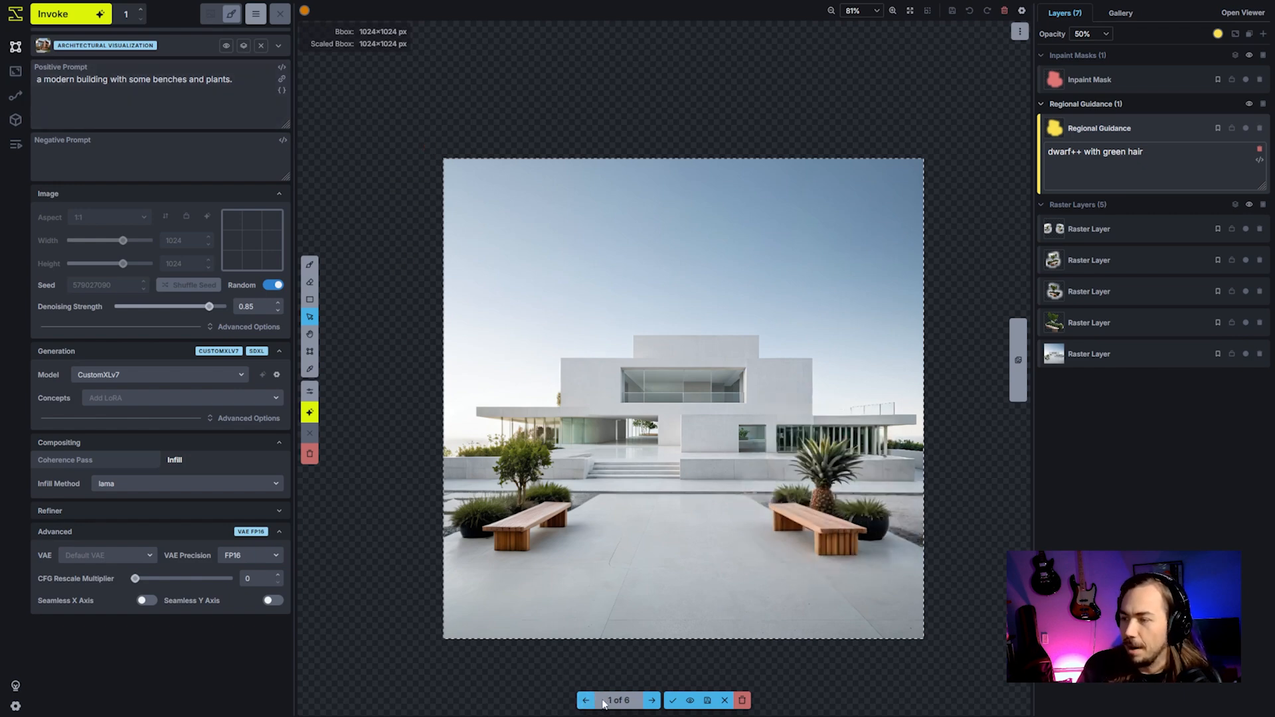
pyautogui.click(649, 702)
pyautogui.click(649, 701)
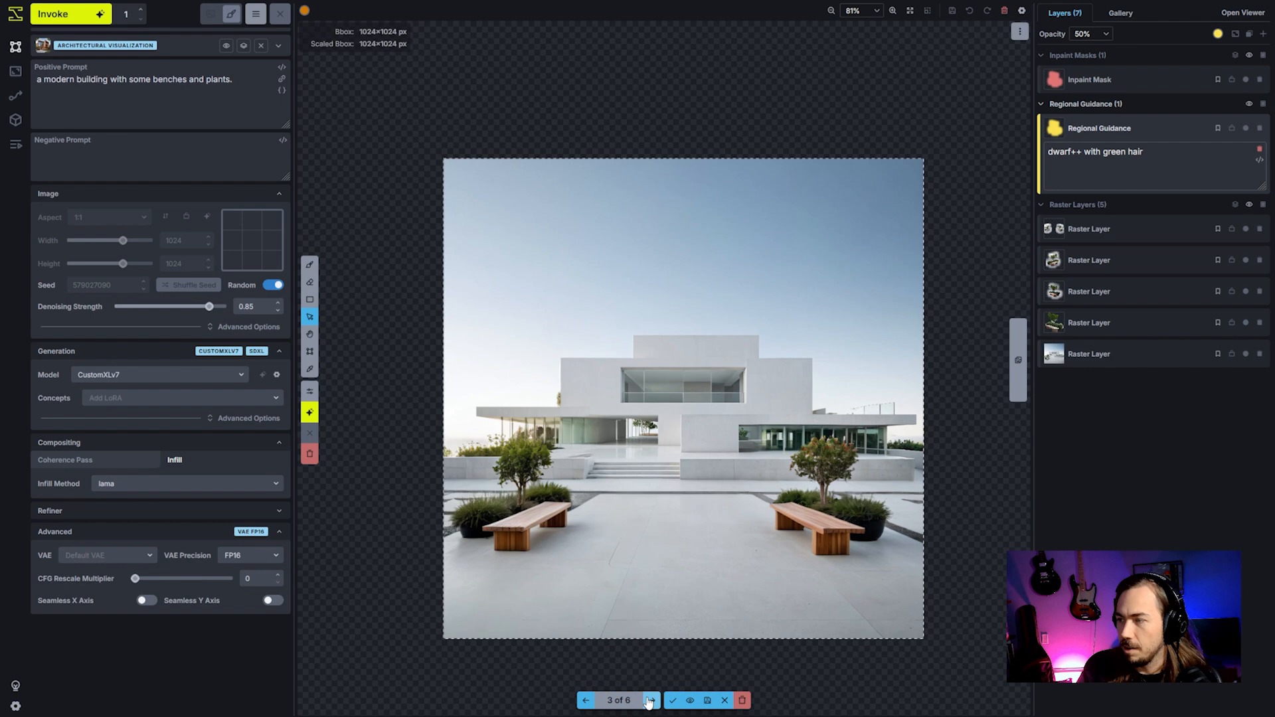
pyautogui.click(591, 702)
pyautogui.click(594, 701)
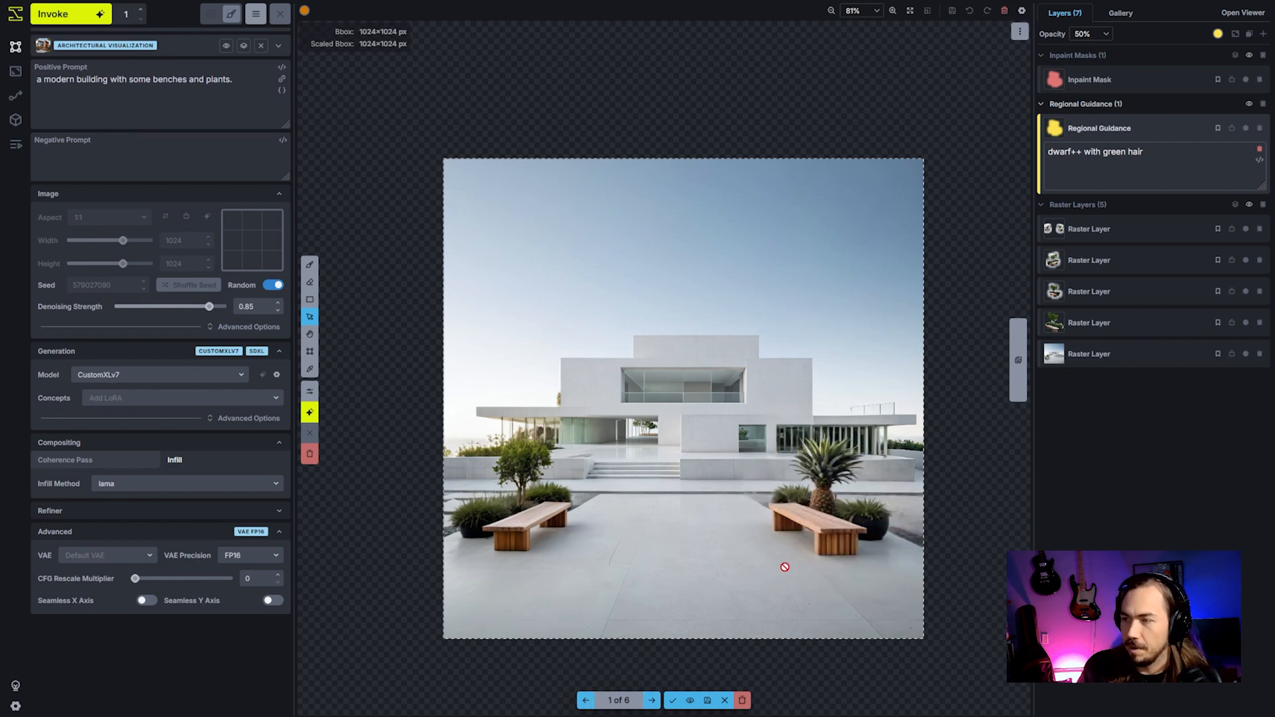
pyautogui.click(670, 702)
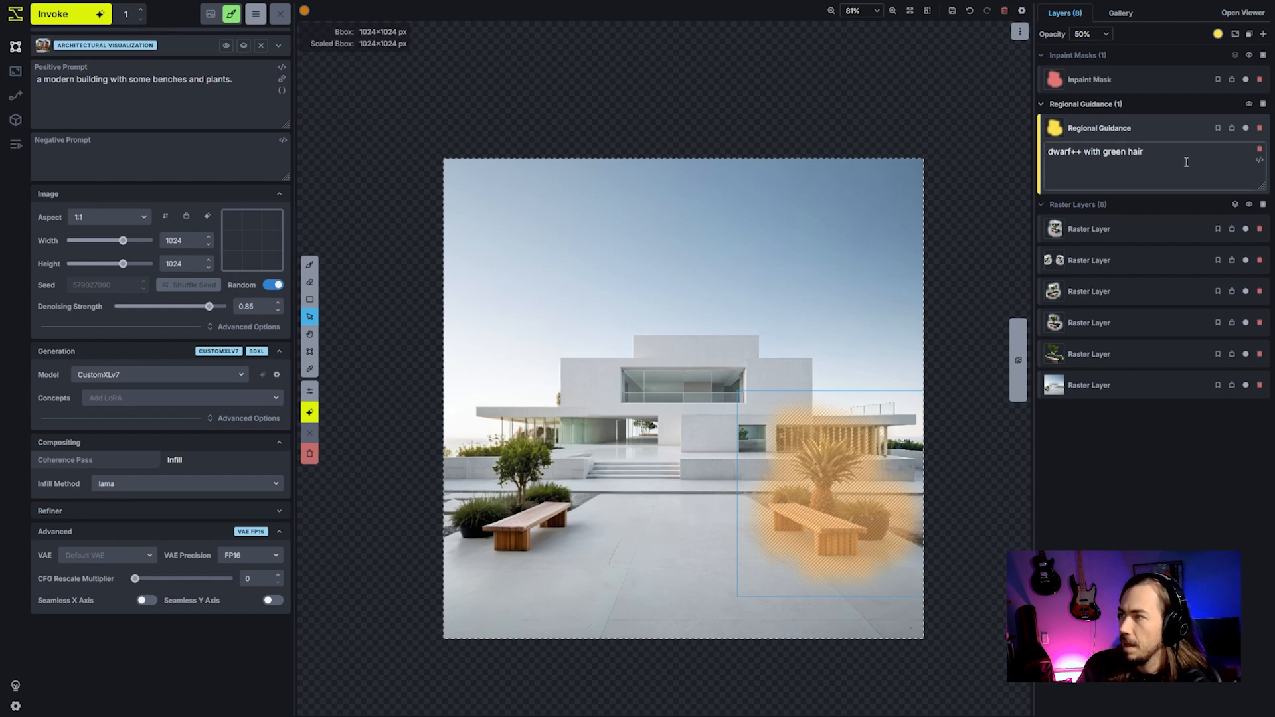
# Delete the regional guidance layer and the inpaint mask layer.
pyautogui.click(1154, 78)
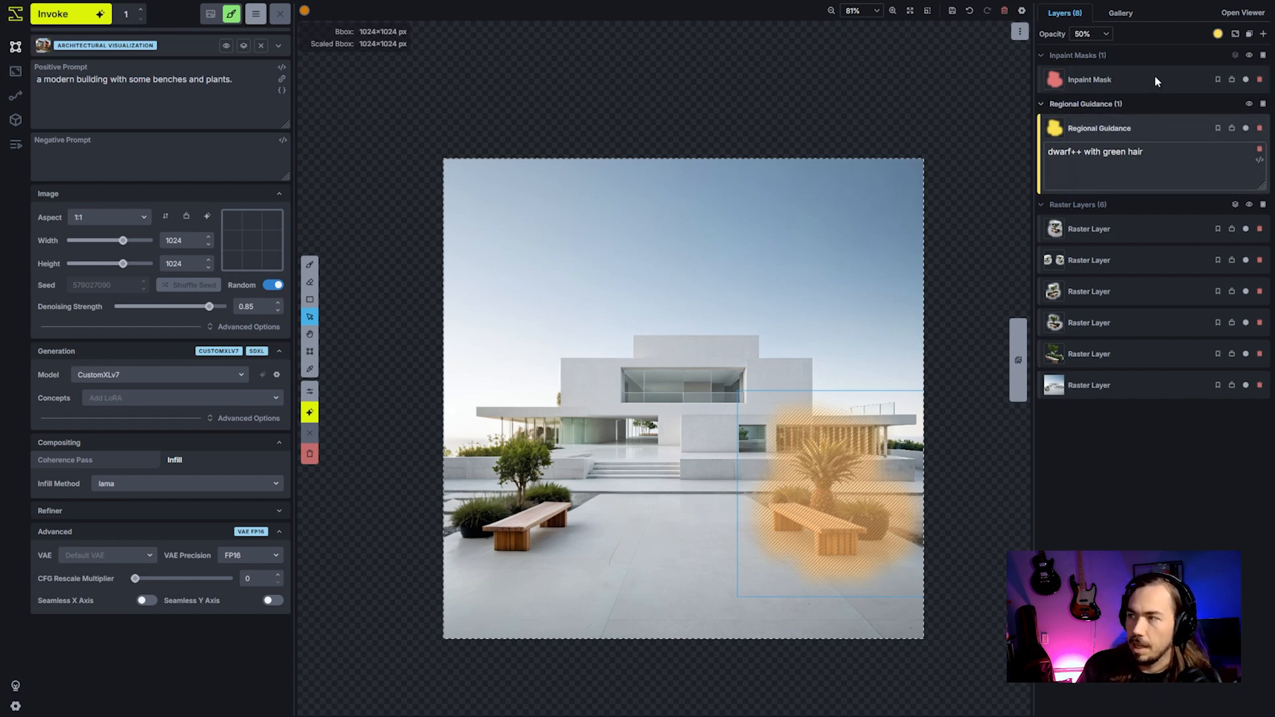
pyautogui.click(1172, 134)
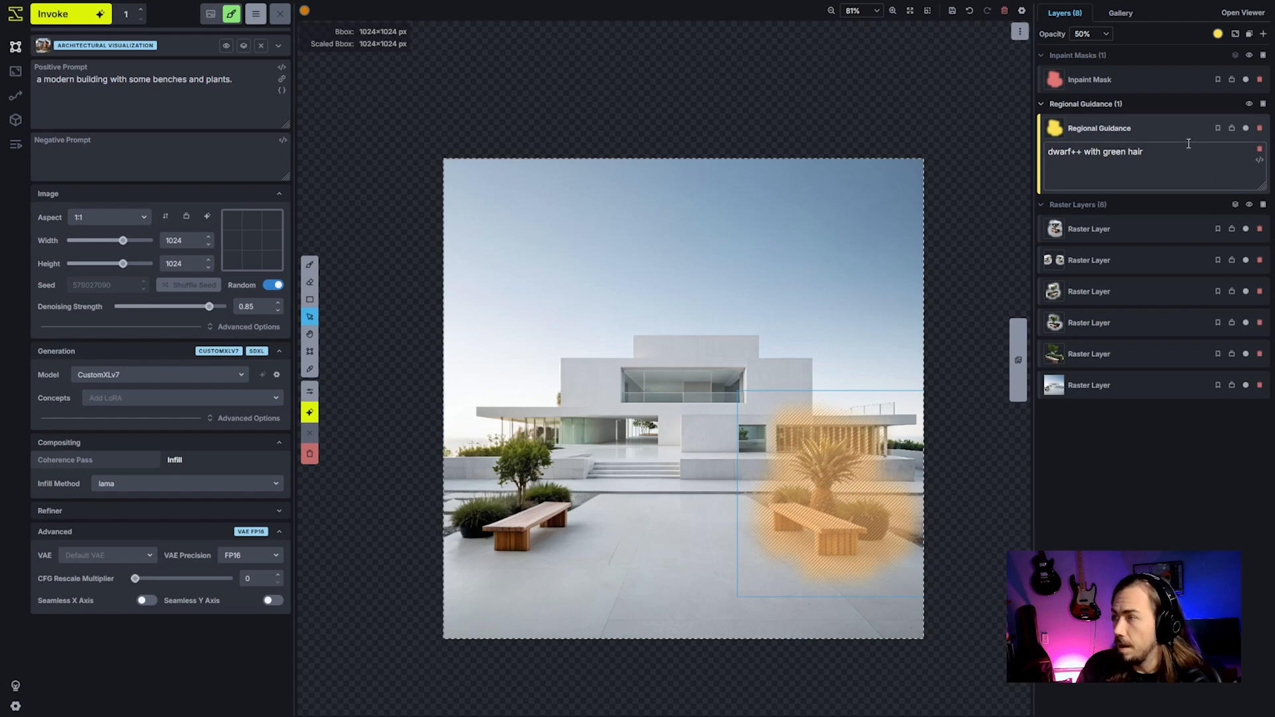
pyautogui.click(1260, 129)
pyautogui.click(1260, 80)
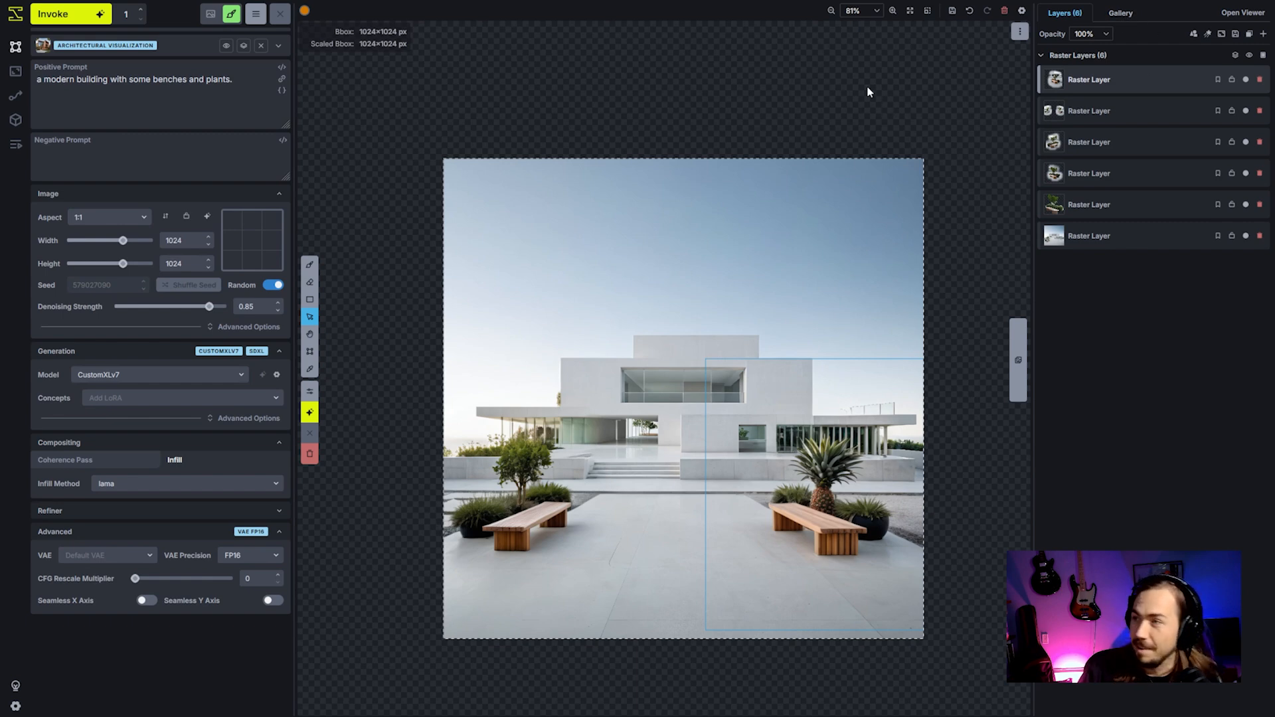
# Clear the canvas and add the horned bronze robot concept sheet from the Select Session board as a raster layer.
pyautogui.click(1005, 10)
pyautogui.click(1122, 13)
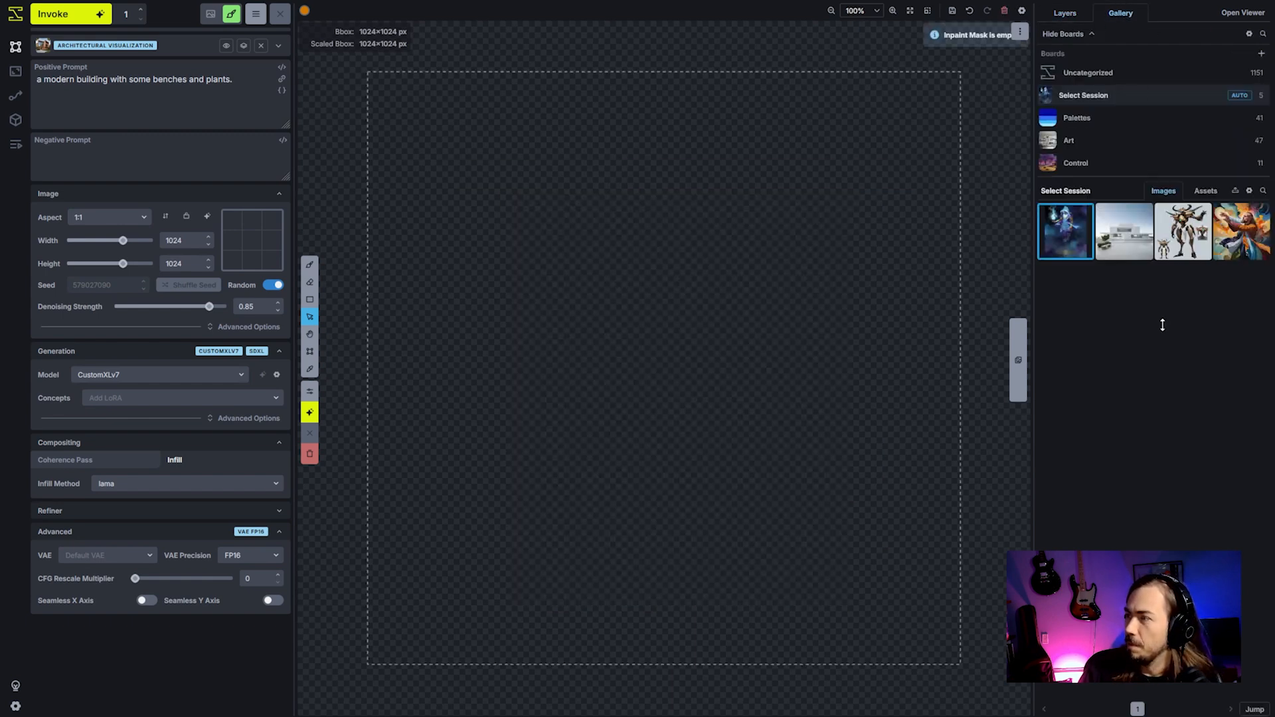
pyautogui.moveTo(1193, 236)
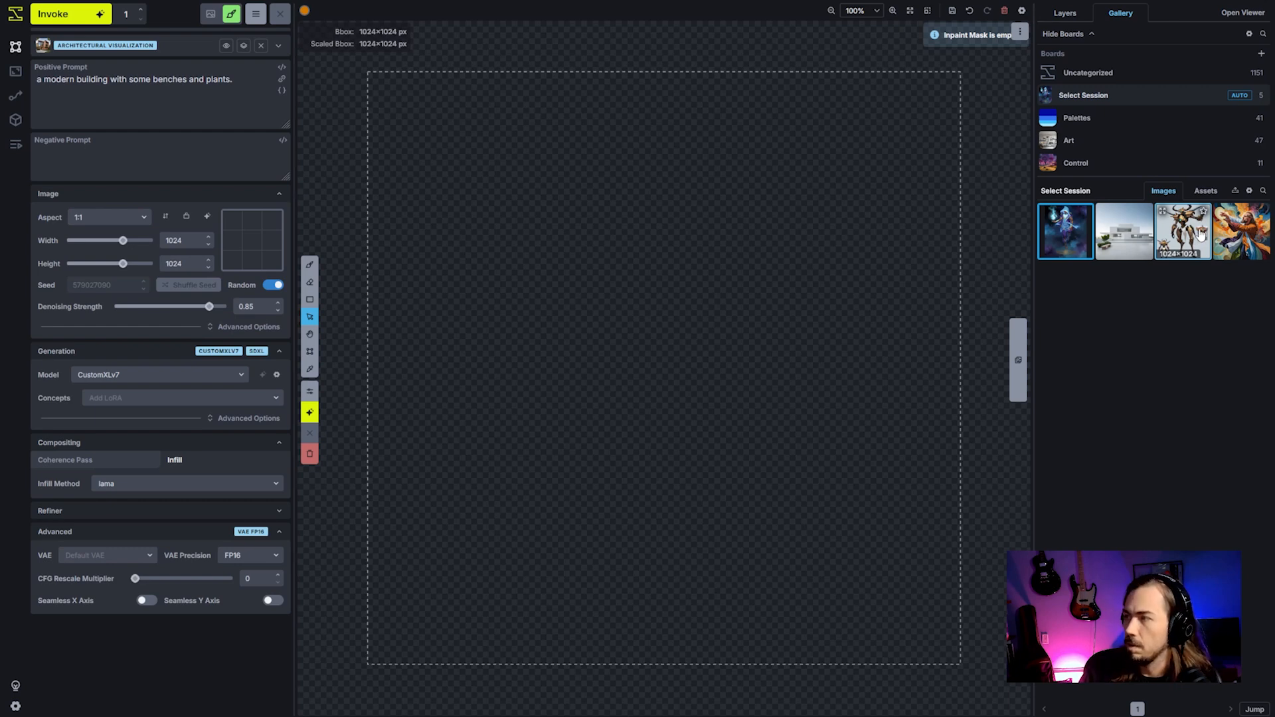
pyautogui.moveTo(1201, 234); pyautogui.dragTo(509, 214)
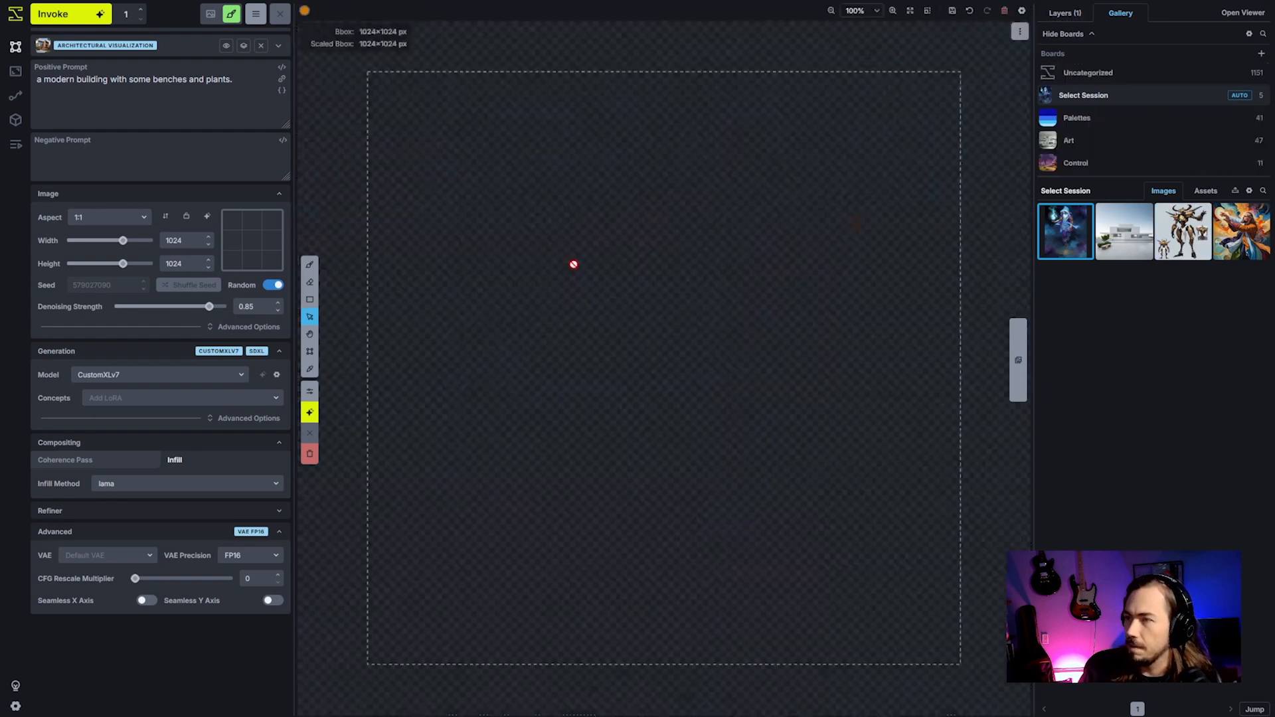
# Run Select Object with include points on the large robot's head, shoulders, chest and legs, and save the selection as a new raster layer.
pyautogui.rightClick(650, 227)
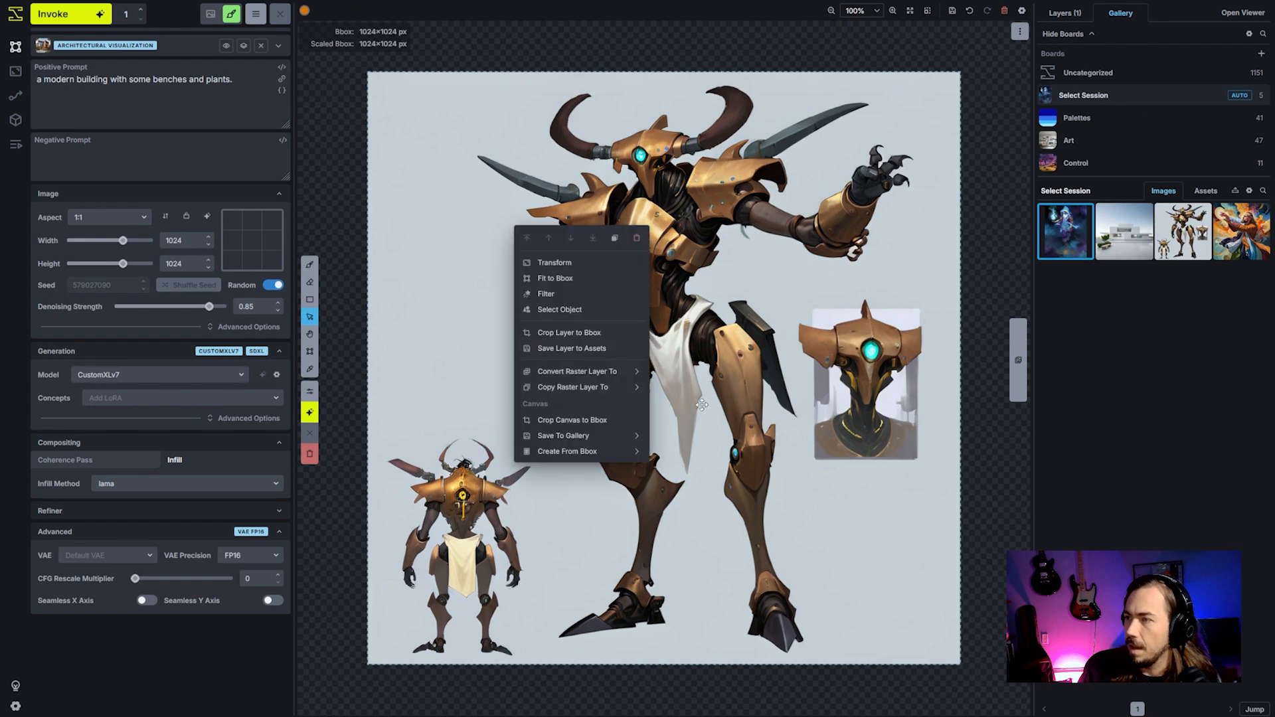
pyautogui.click(578, 318)
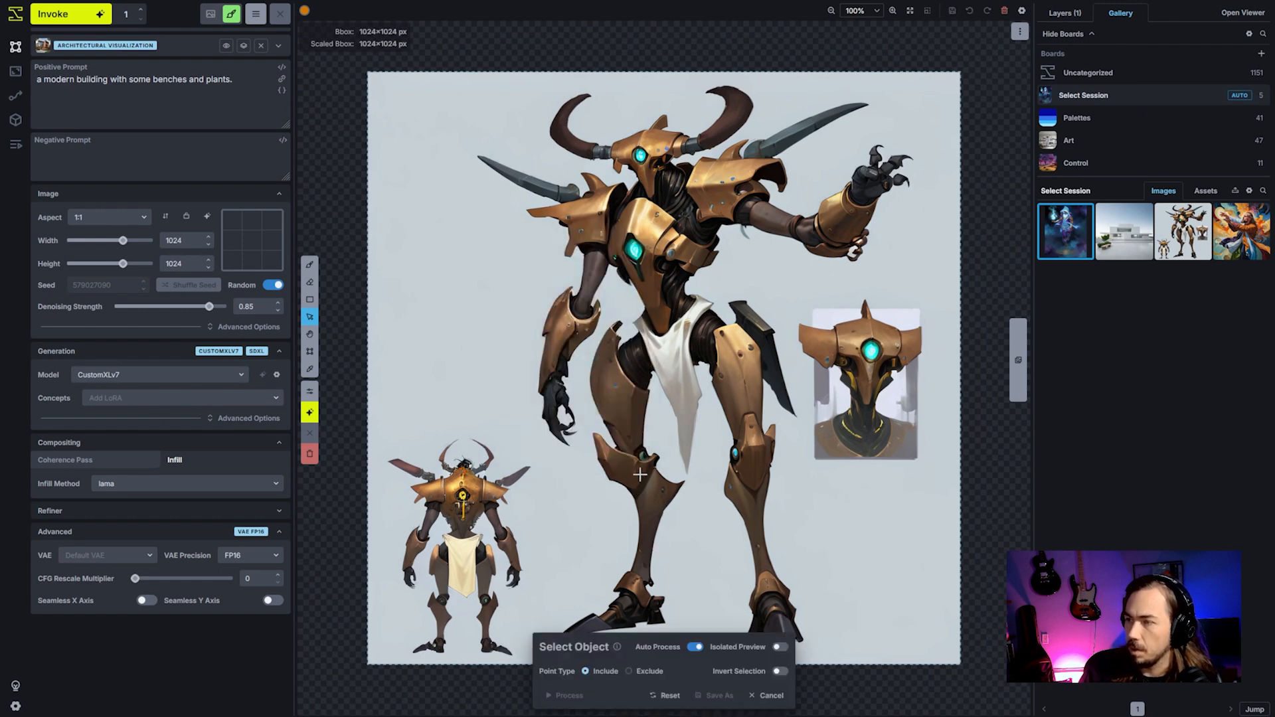
pyautogui.click(661, 244)
pyautogui.click(584, 221)
pyautogui.click(731, 182)
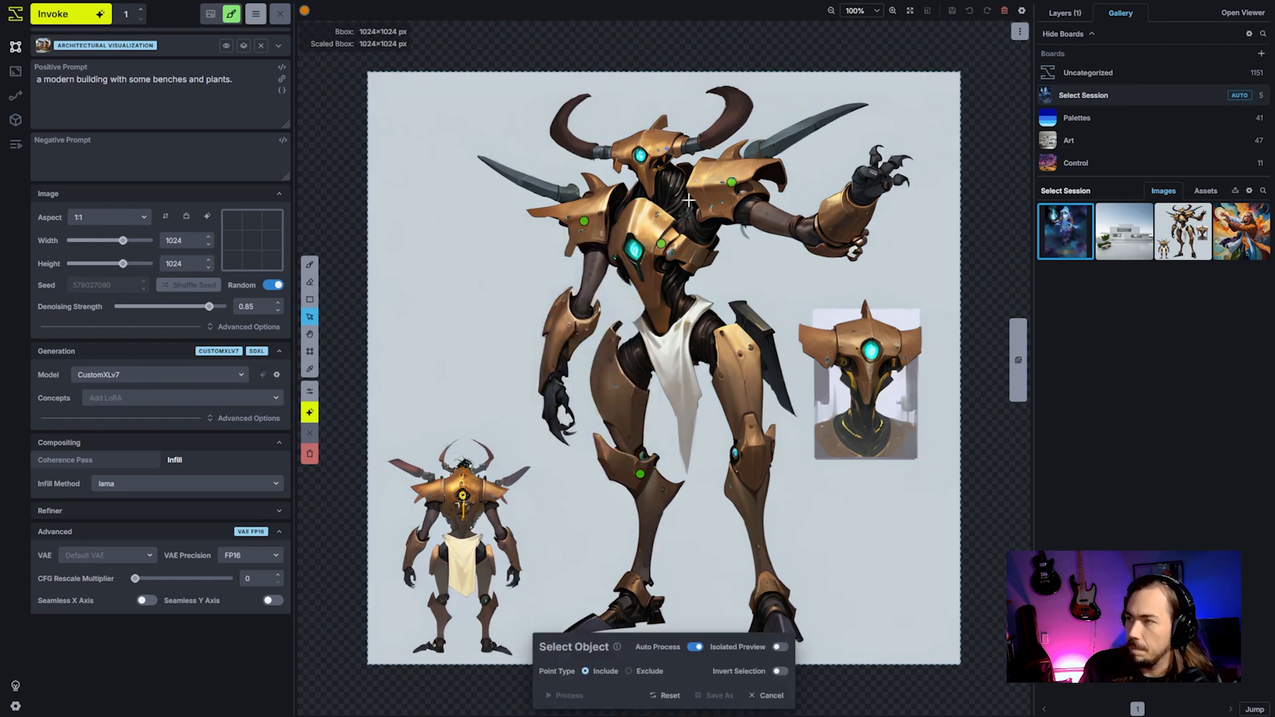
pyautogui.click(647, 138)
pyautogui.click(751, 421)
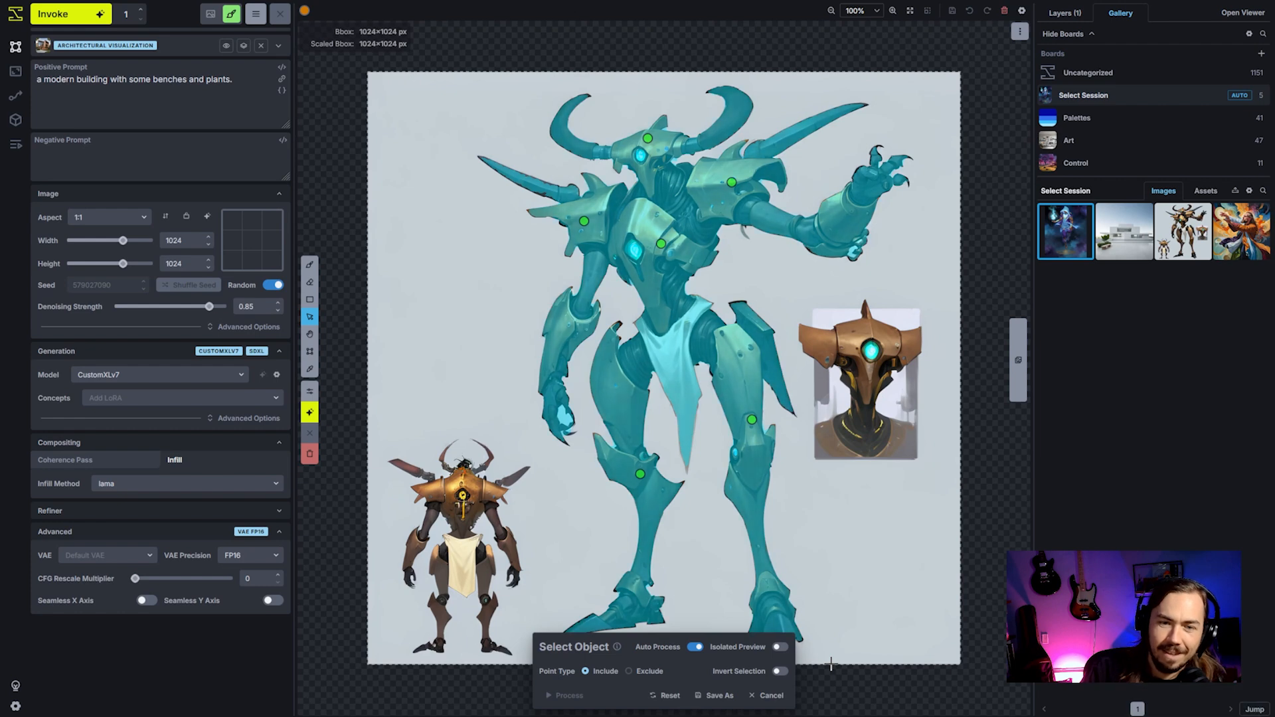
pyautogui.click(718, 696)
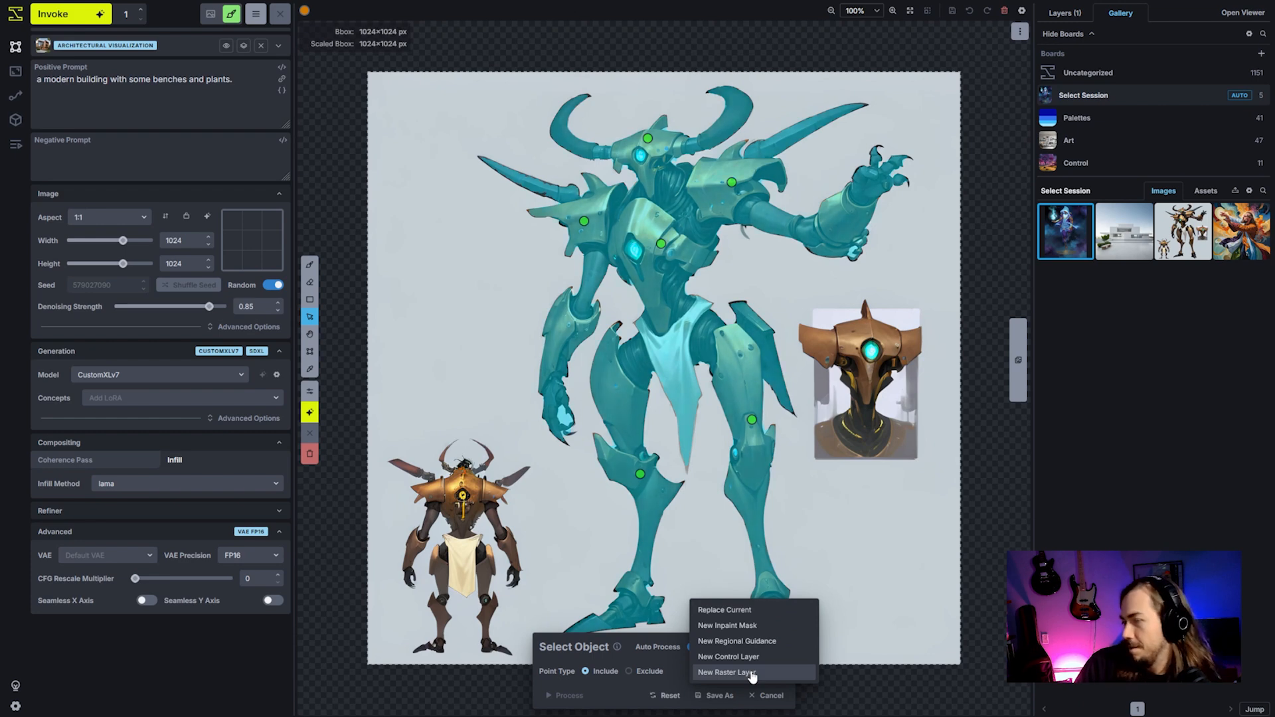
pyautogui.click(727, 673)
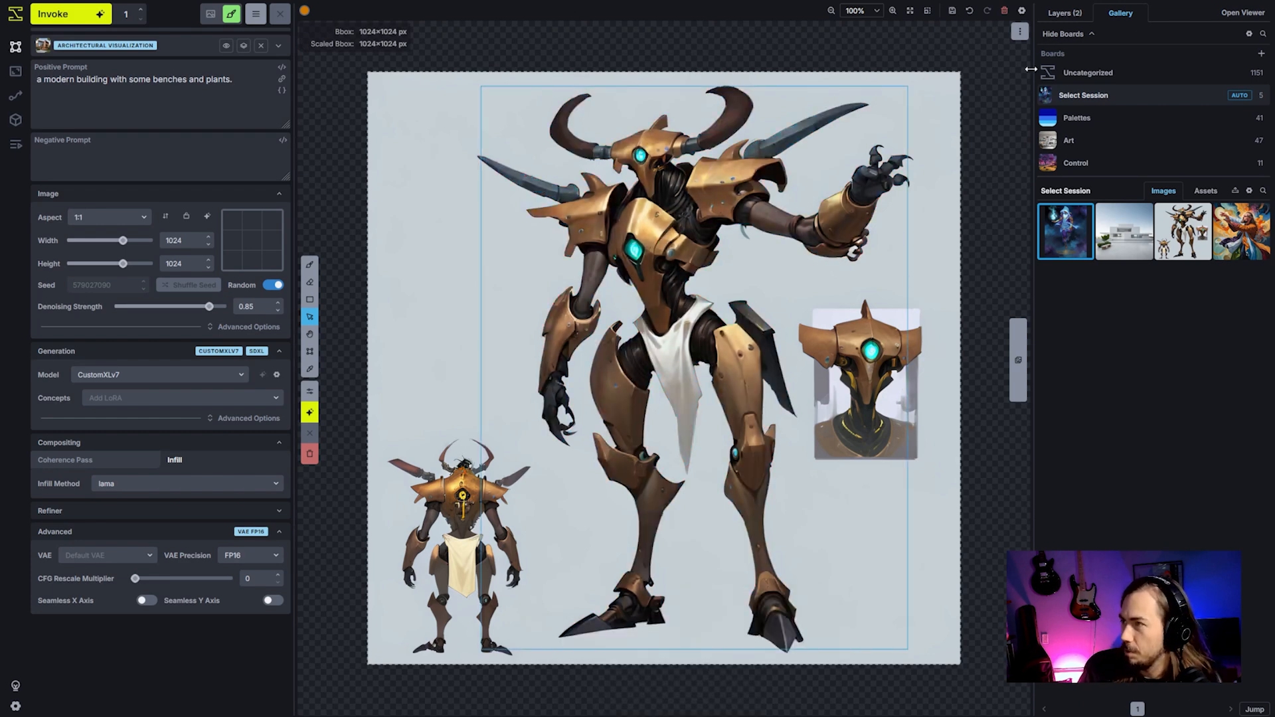
# Delete the original concept sheet layer to inspect the robot cutout alone, and undo the deletion.
pyautogui.click(1080, 22)
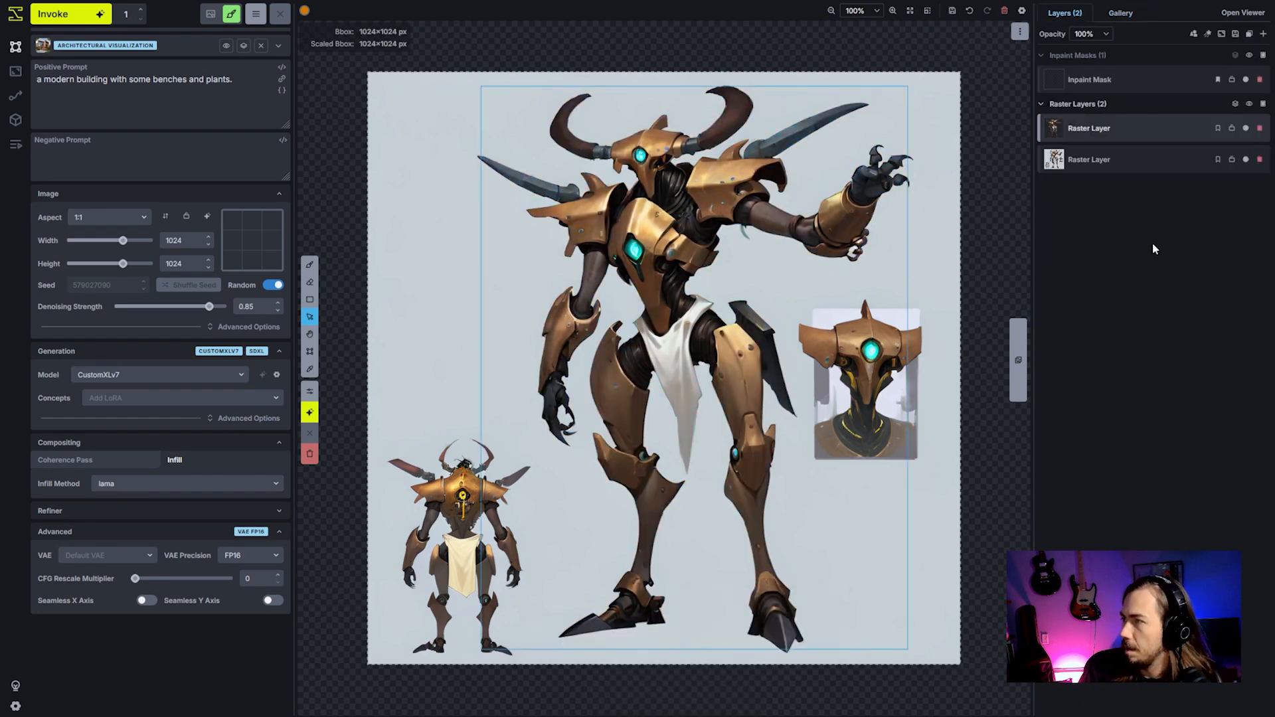
pyautogui.click(1261, 163)
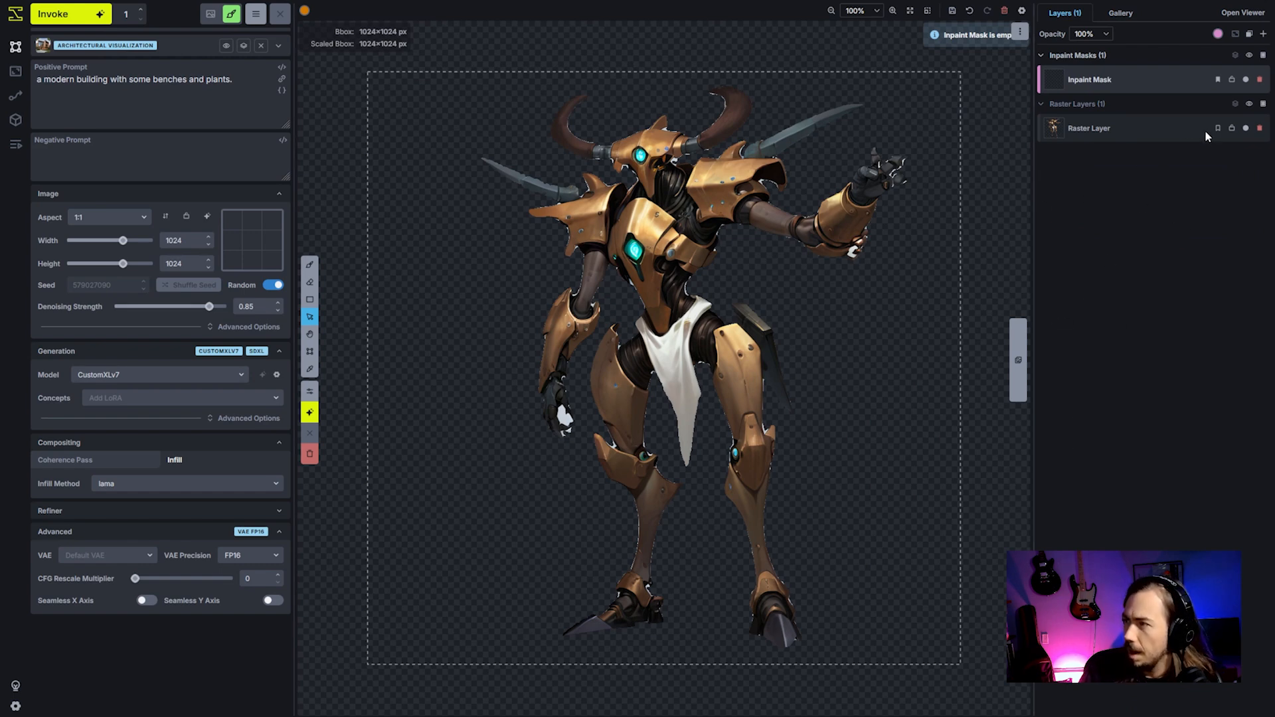
pyautogui.click(1153, 128)
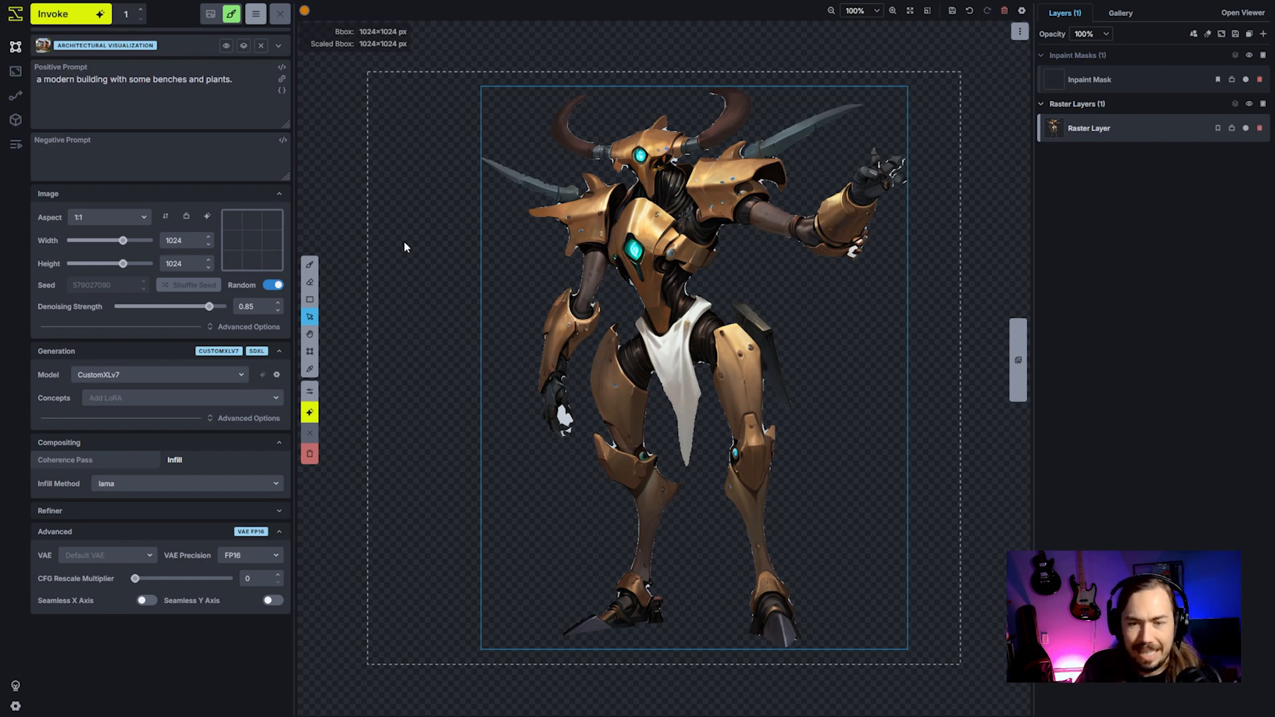
pyautogui.hotkey('ctrl', 'z')
pyautogui.hotkey('ctrl', 'z')
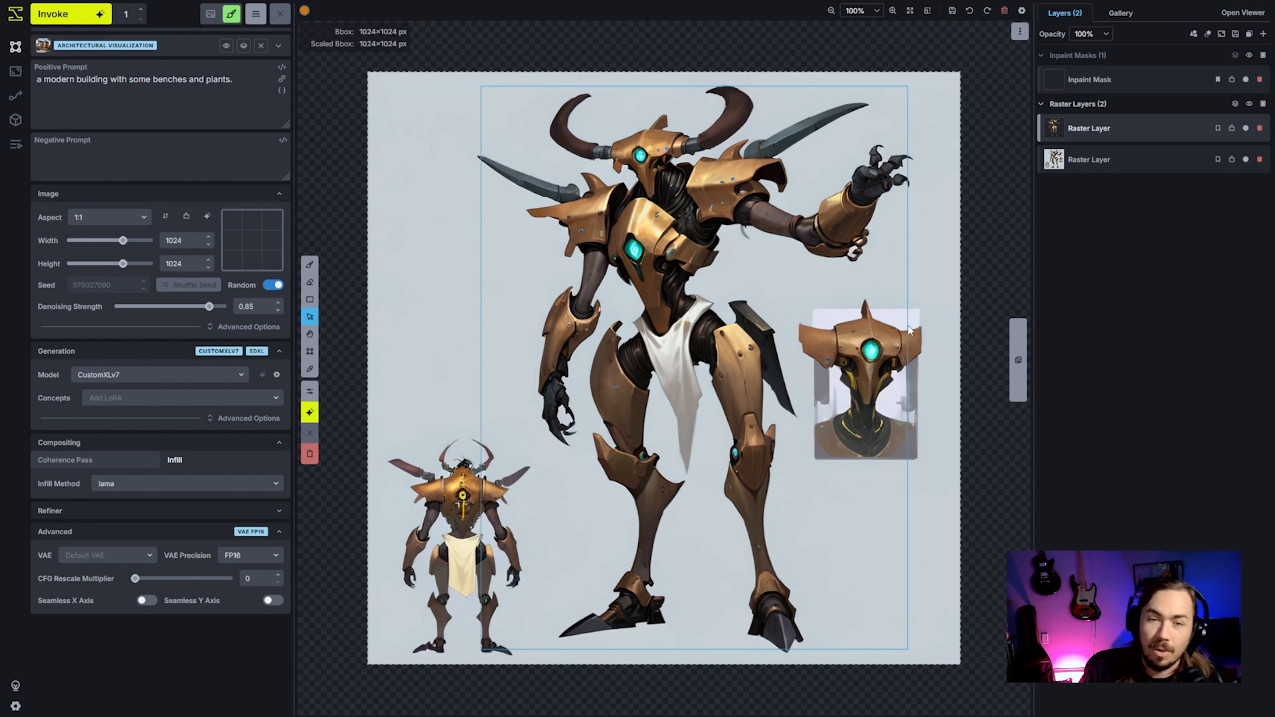
# Run Select Object on the cutout layer with include points on the torso, both shoulder blades and both legs, and replace the current layer.
pyautogui.rightClick(641, 254)
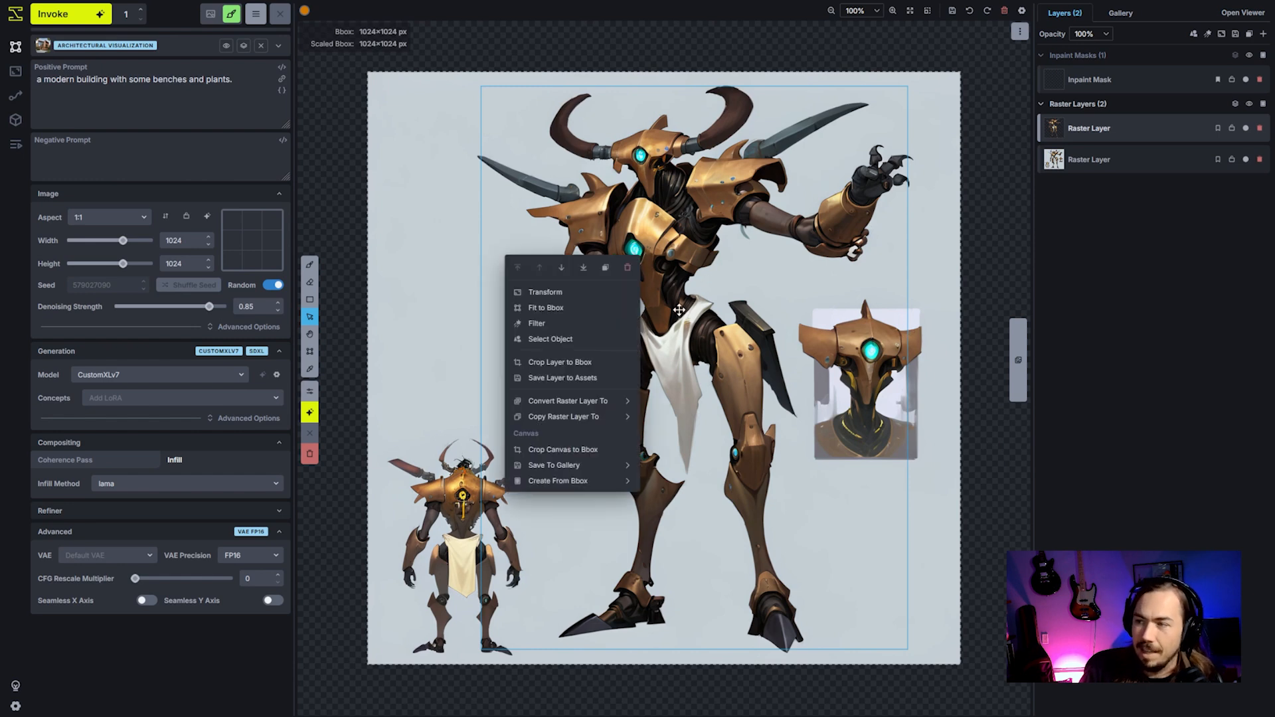
pyautogui.click(582, 340)
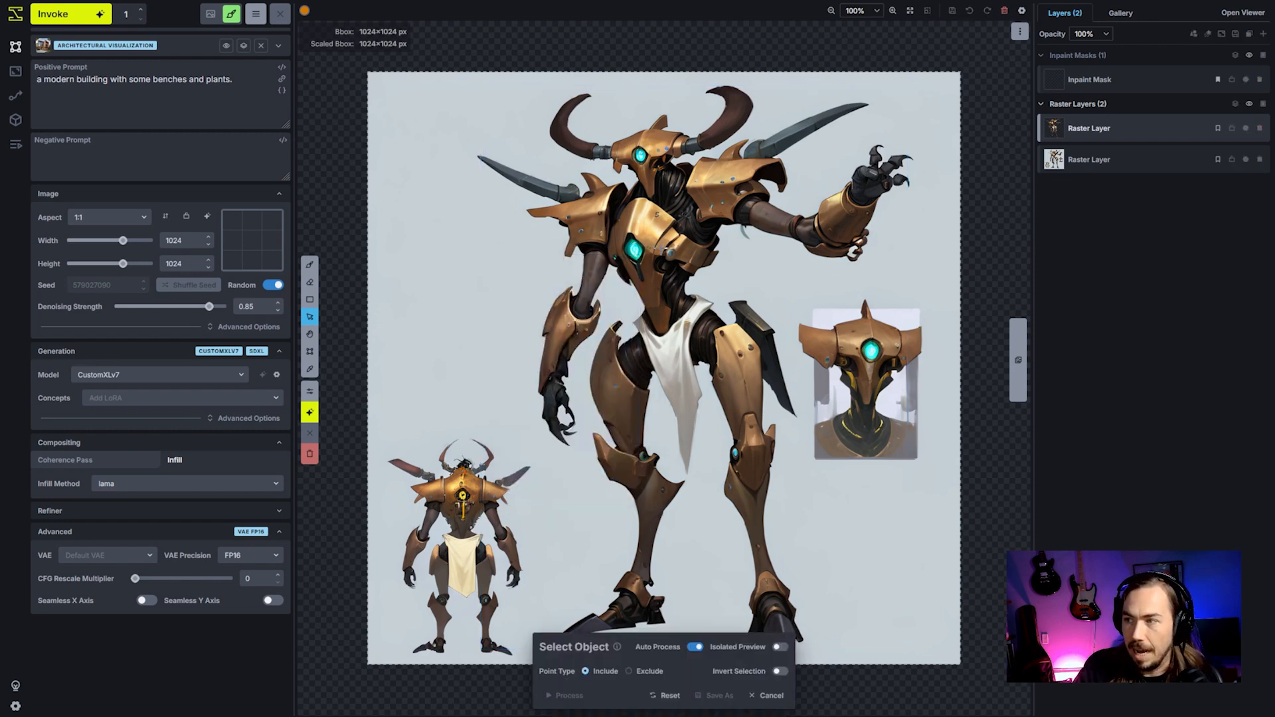
pyautogui.click(655, 242)
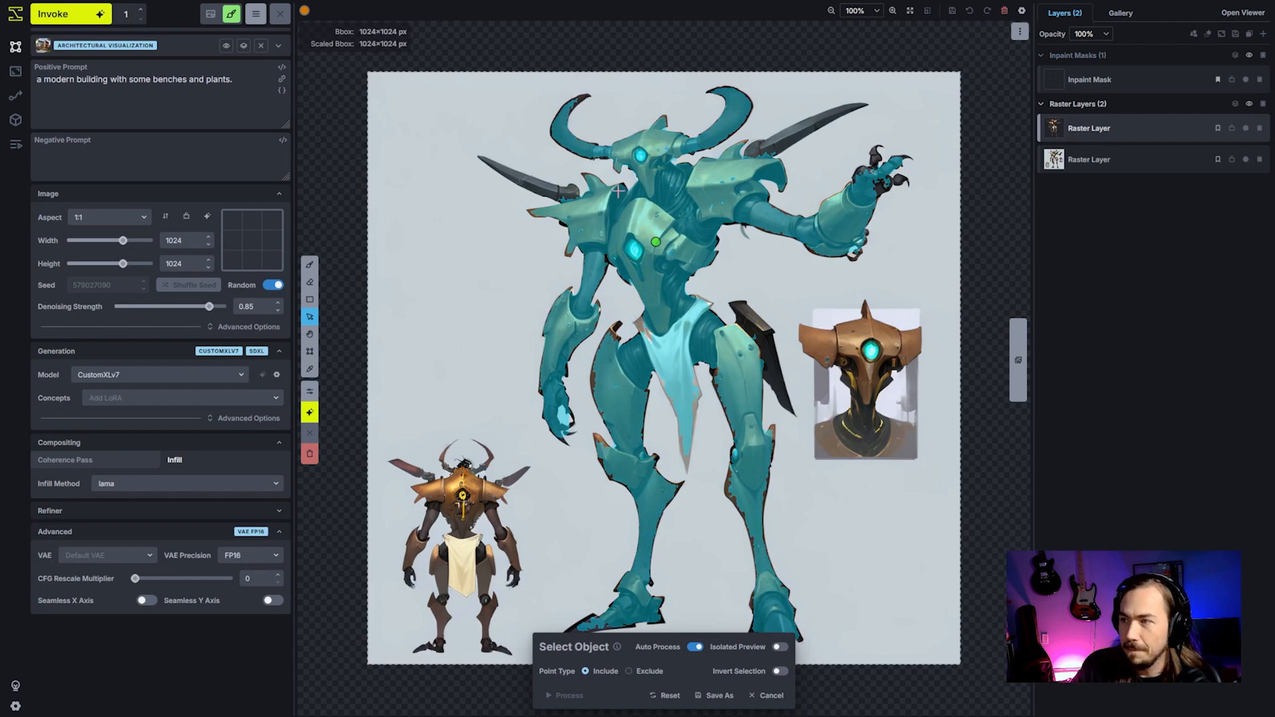
pyautogui.click(562, 194)
pyautogui.click(782, 146)
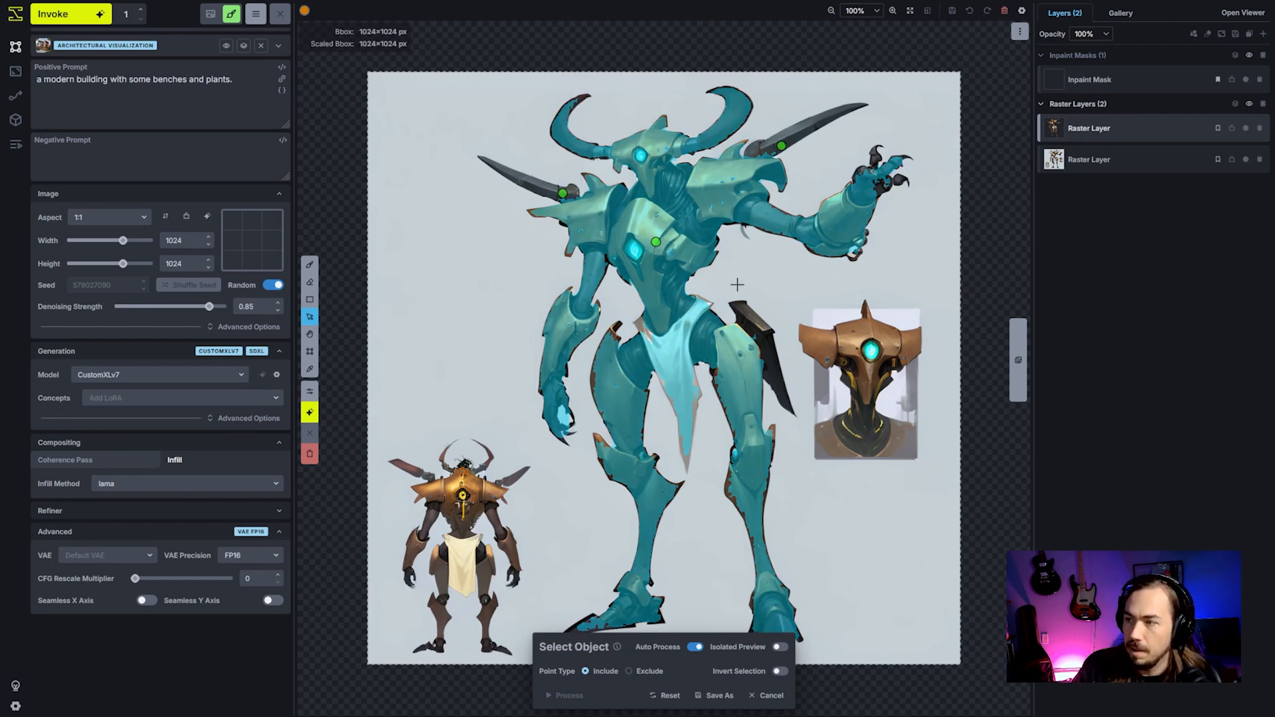
pyautogui.click(753, 470)
pyautogui.click(647, 495)
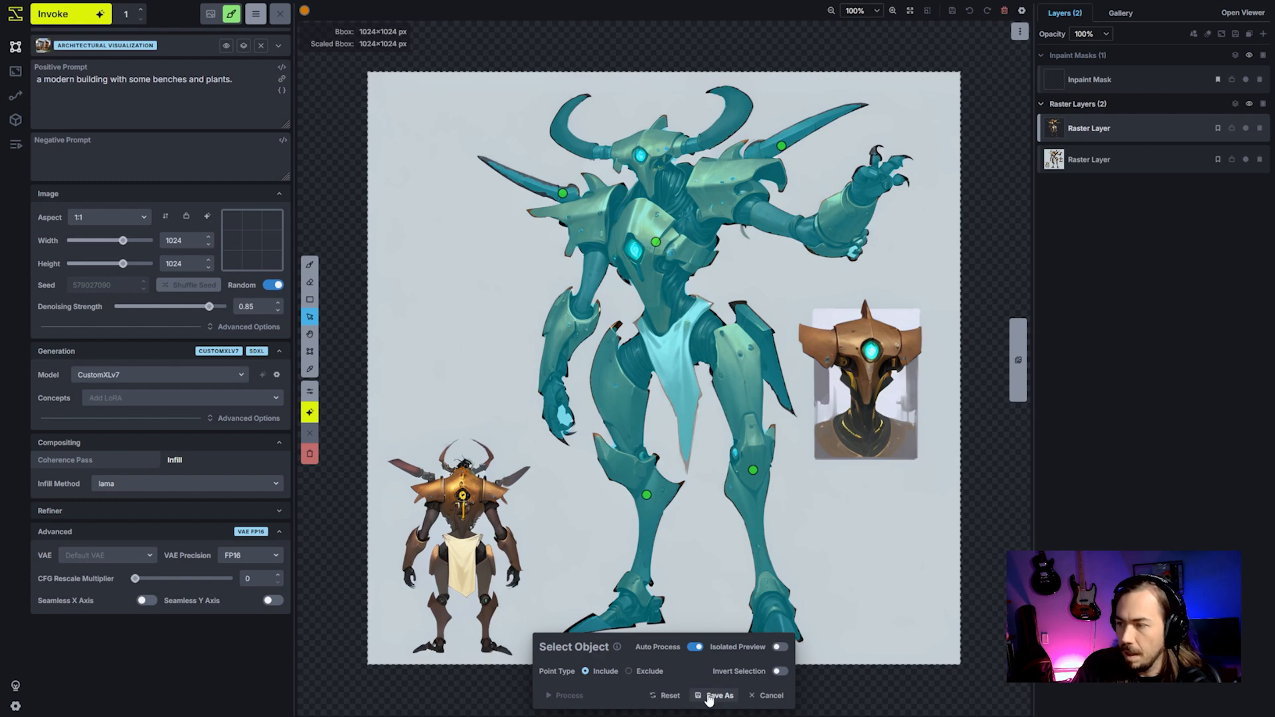
pyautogui.click(719, 695)
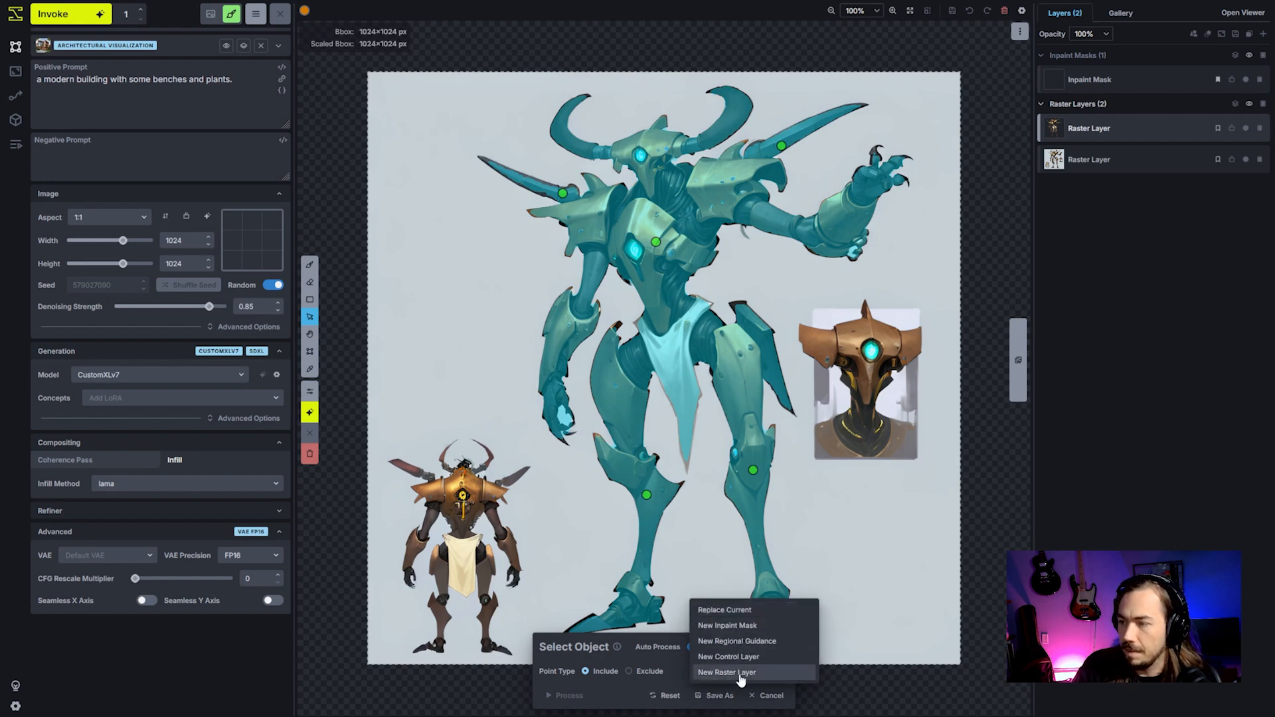
pyautogui.click(731, 610)
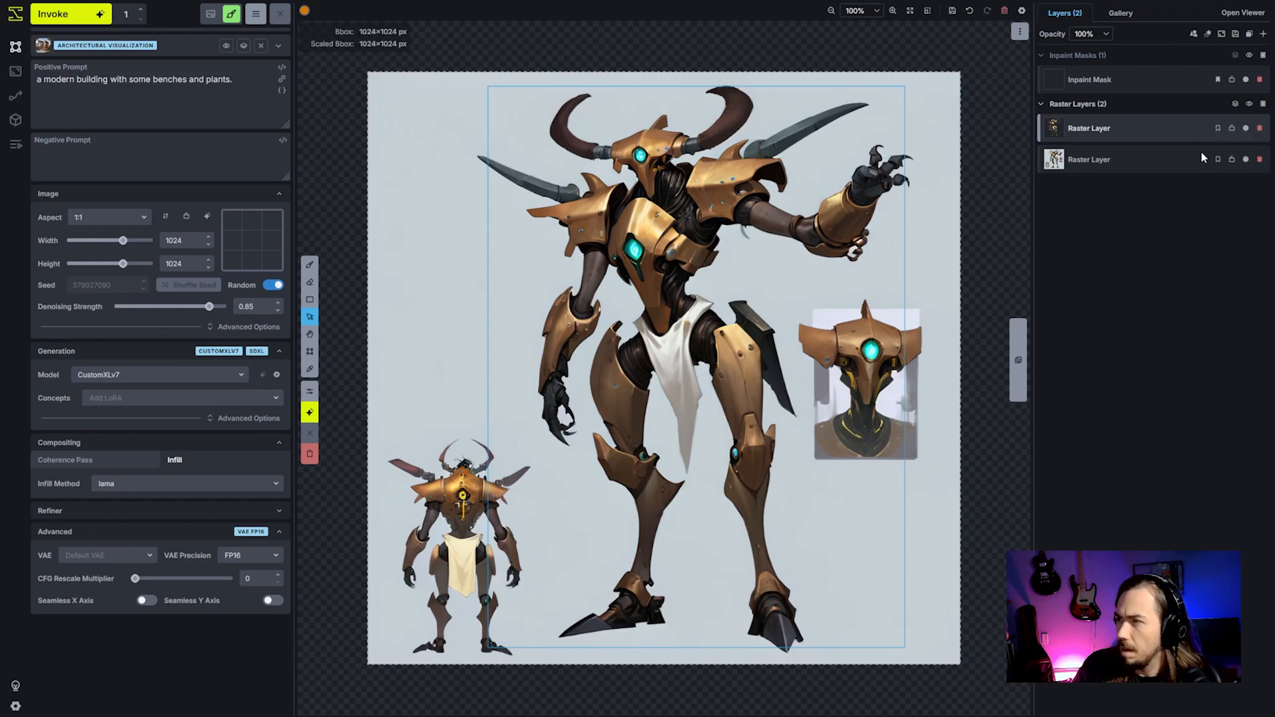
# Toggle the original concept sheet layer off and on to compare it with the isolated robot cutout.
pyautogui.click(1247, 159)
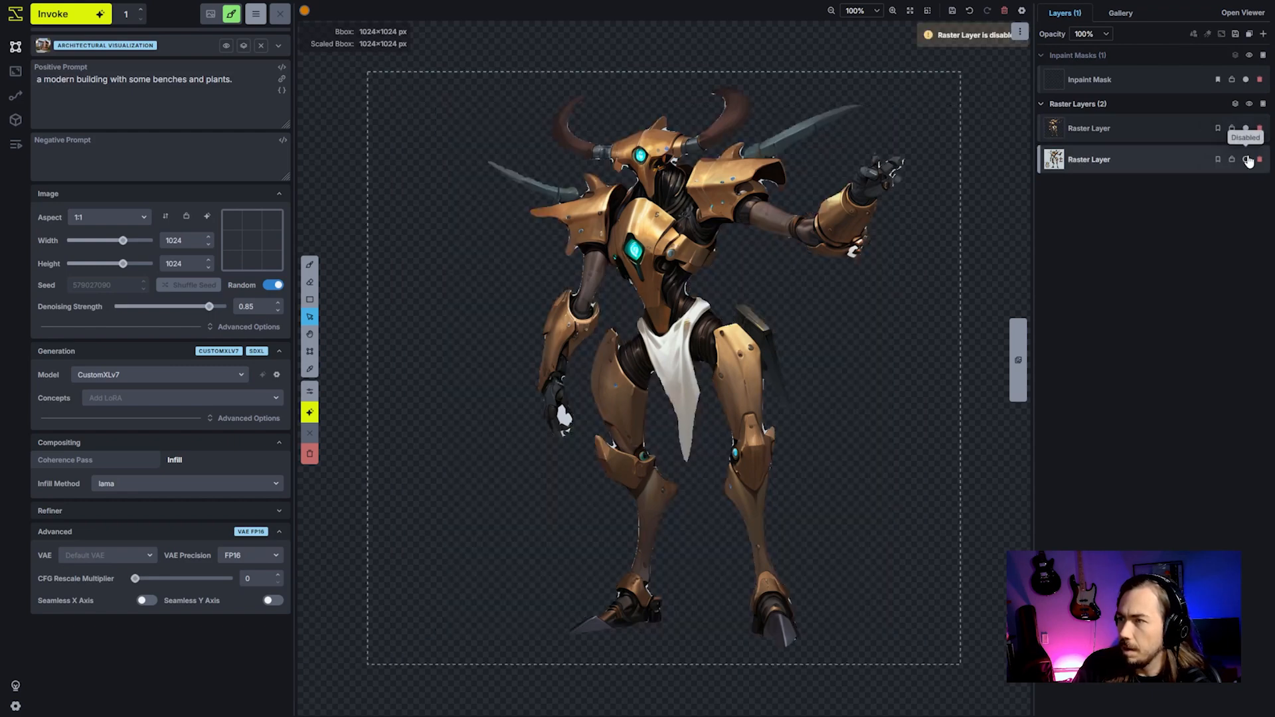
pyautogui.click(1246, 159)
pyautogui.click(1247, 159)
pyautogui.click(1247, 159)
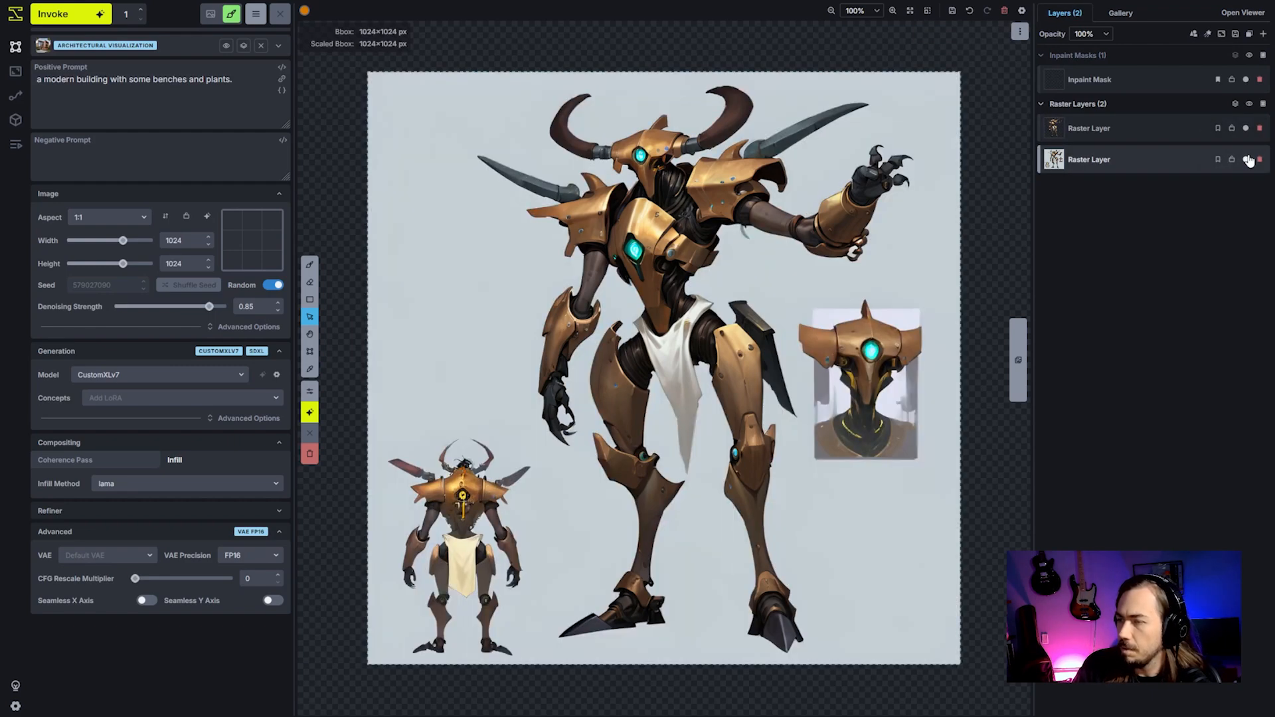
# Hide and delete the original concept sheet layer, undo the deletion, and show the layer again.
pyautogui.click(1247, 161)
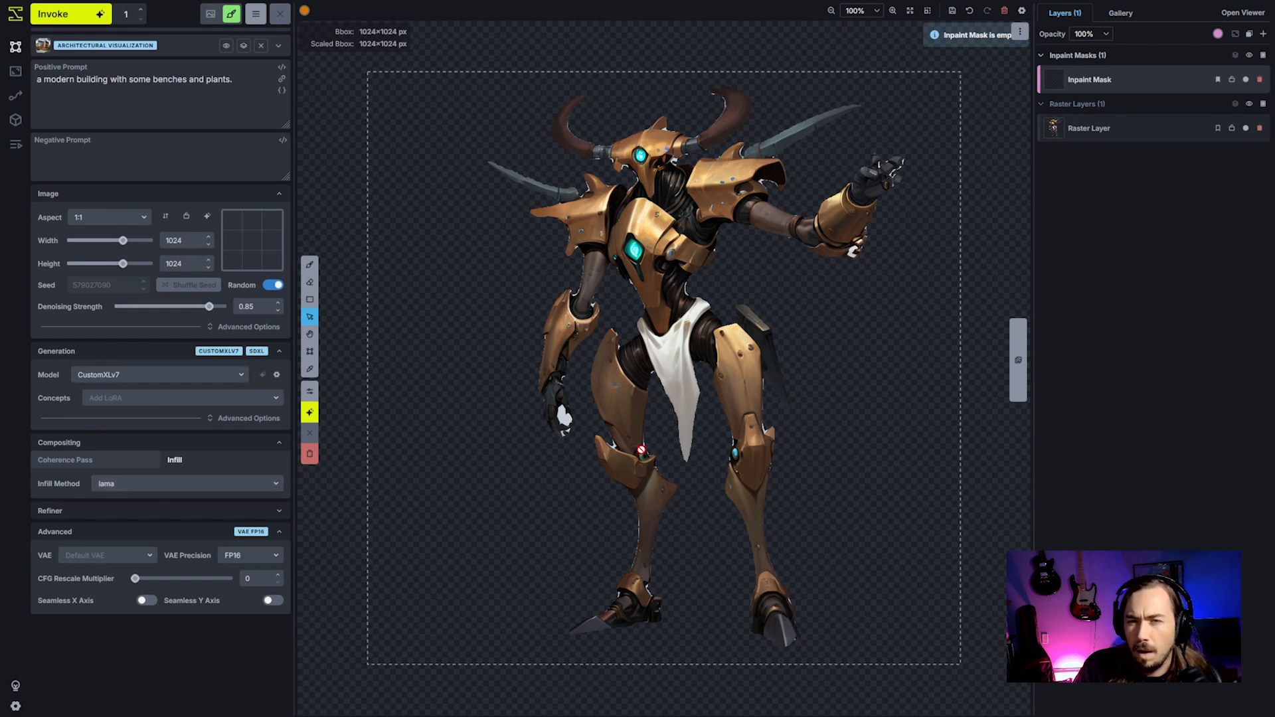
pyautogui.hotkey('ctrl', 'z')
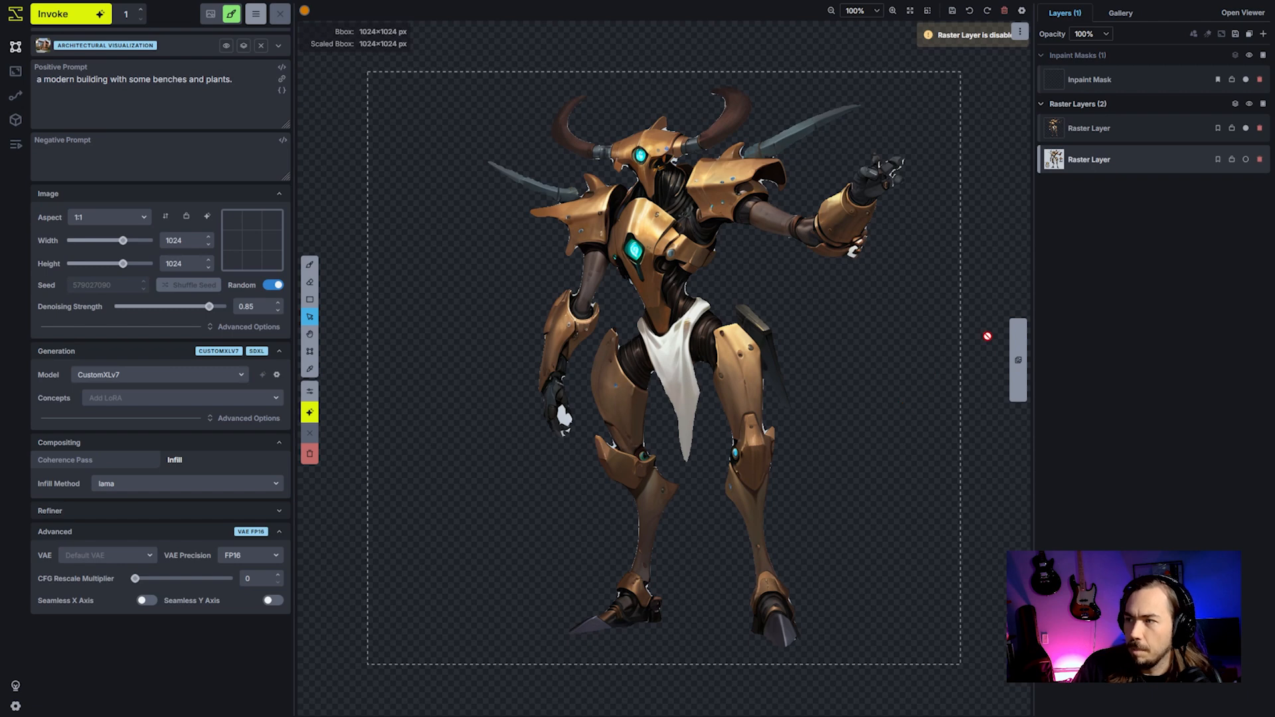
pyautogui.click(1246, 160)
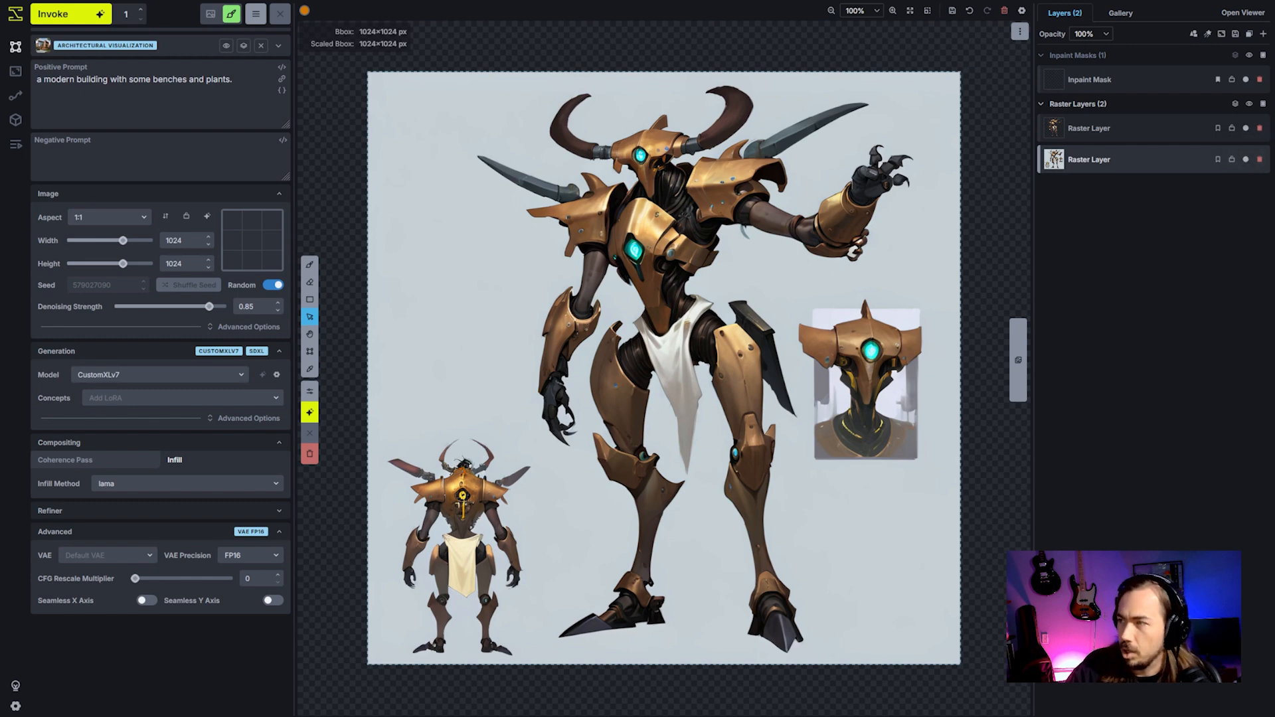
# Cover the whole canvas with orange on a new raster layer using a 500 px brush, and undo the merge of visible layers.
pyautogui.click(1264, 104)
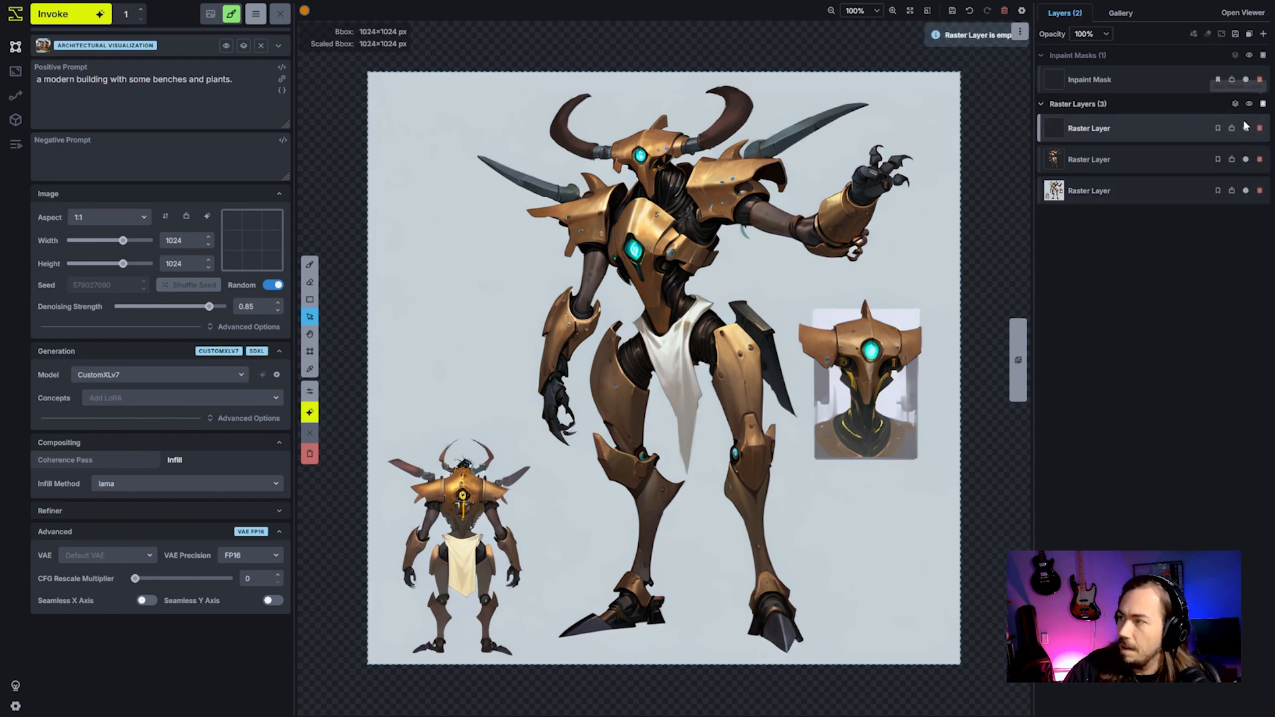
pyautogui.click(309, 265)
pyautogui.scroll(-20, 463, 274)
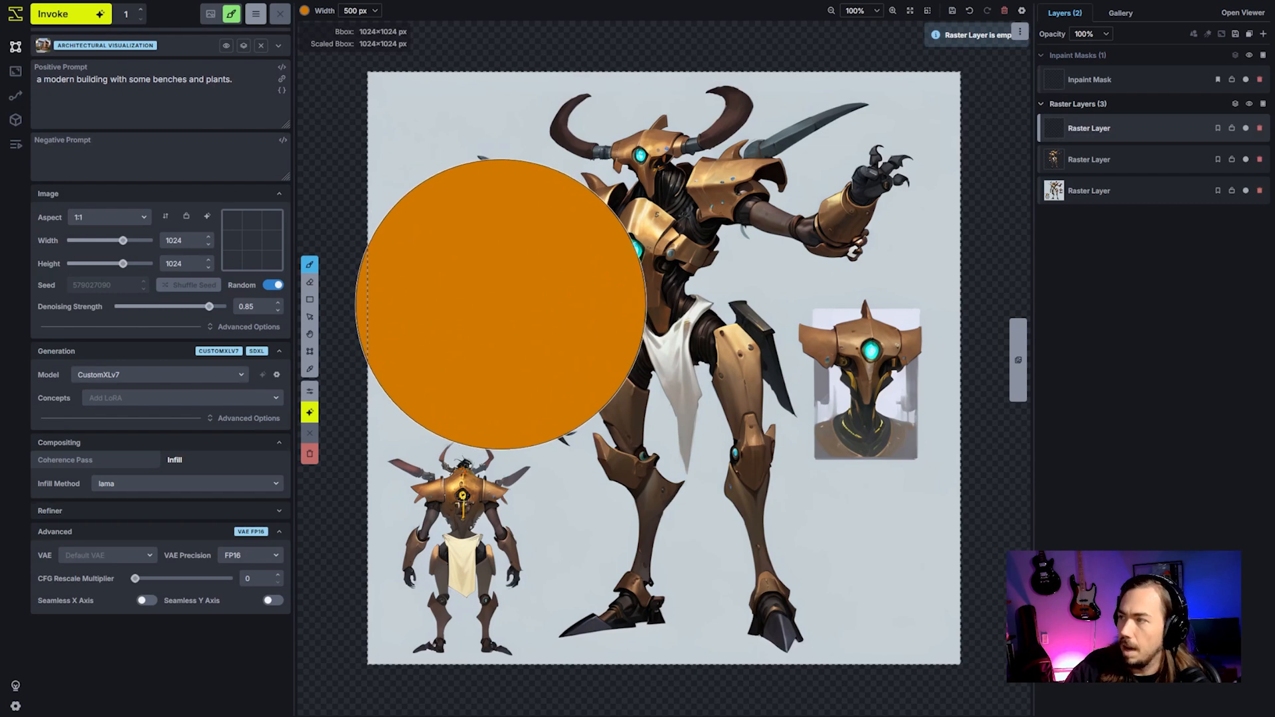
pyautogui.moveTo(528, 216)
pyautogui.mouseDown()
pyautogui.moveTo(538, 213)
pyautogui.moveTo(555, 433)
pyautogui.moveTo(669, 57)
pyautogui.moveTo(735, 399)
pyautogui.moveTo(504, 447)
pyautogui.moveTo(702, 545)
pyautogui.moveTo(897, 590)
pyautogui.mouseUp()
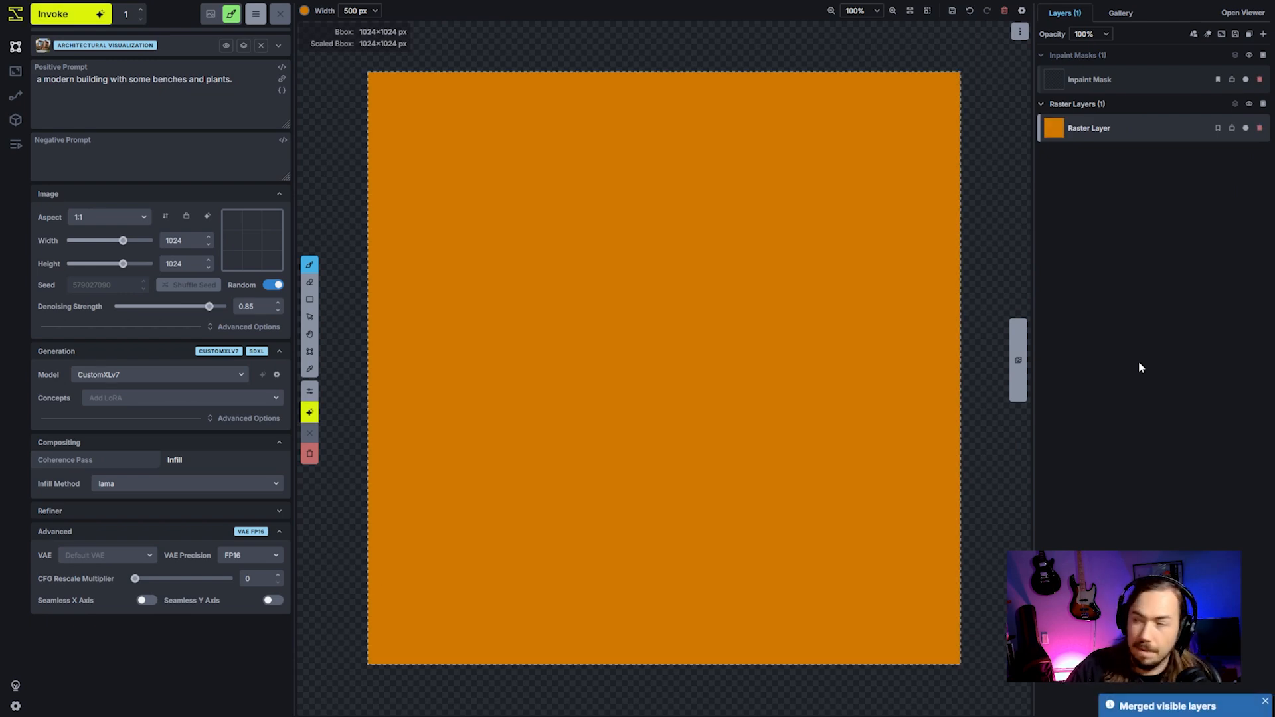
pyautogui.hotkey('ctrl', 'z')
# Move the robot cutout layer above the solid orange layer.
pyautogui.click(1137, 159)
pyautogui.rightClick(1138, 159)
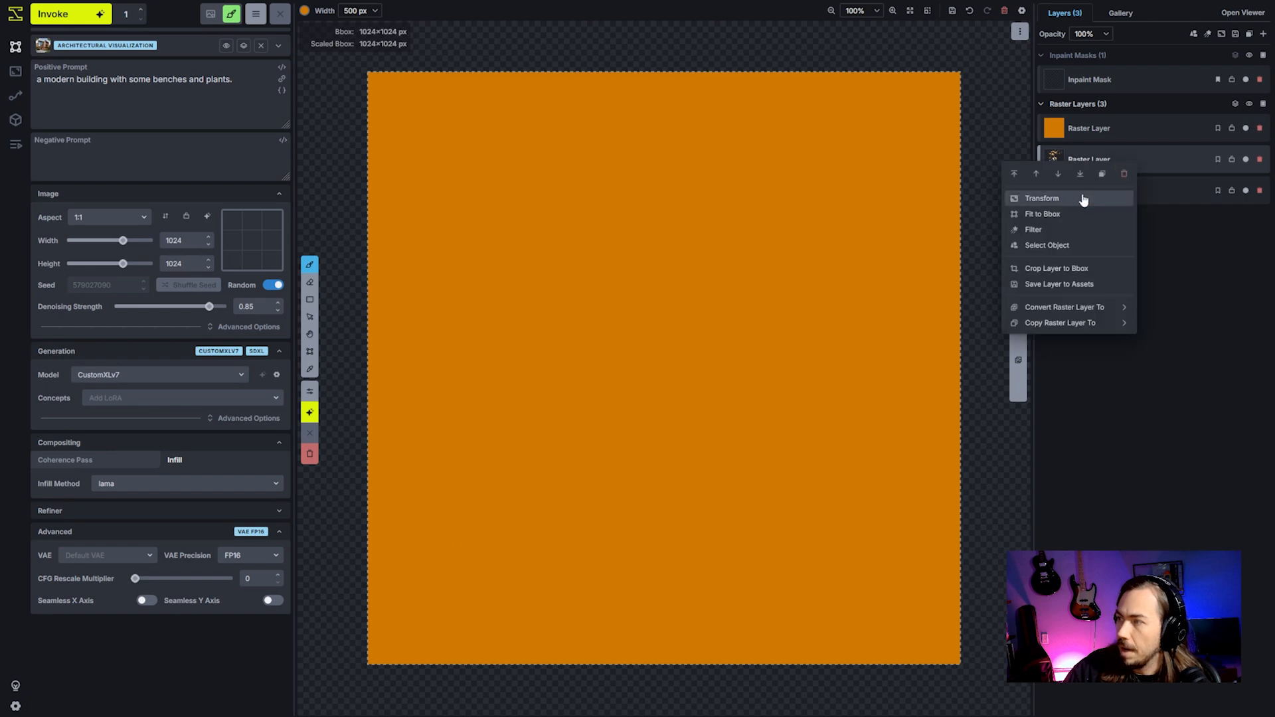
pyautogui.click(1043, 174)
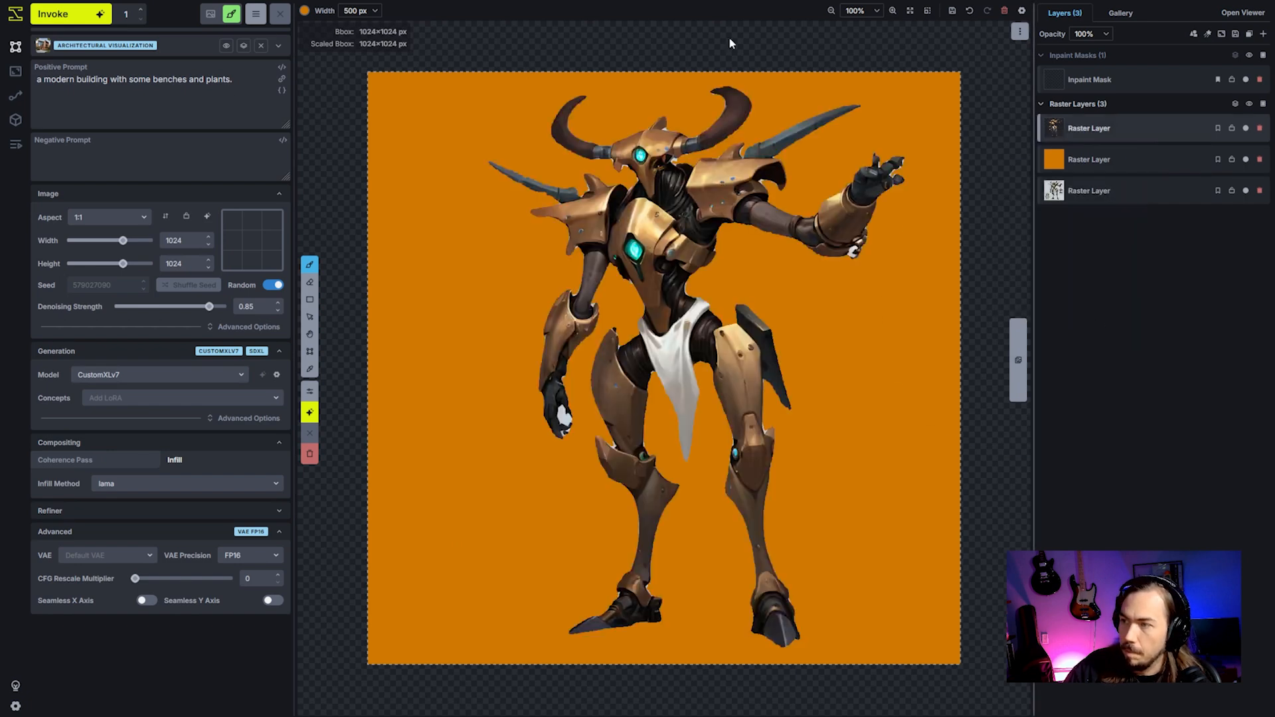
# Merge the visible raster layers, undo the merge, and delete the orange layer.
pyautogui.click(1235, 105)
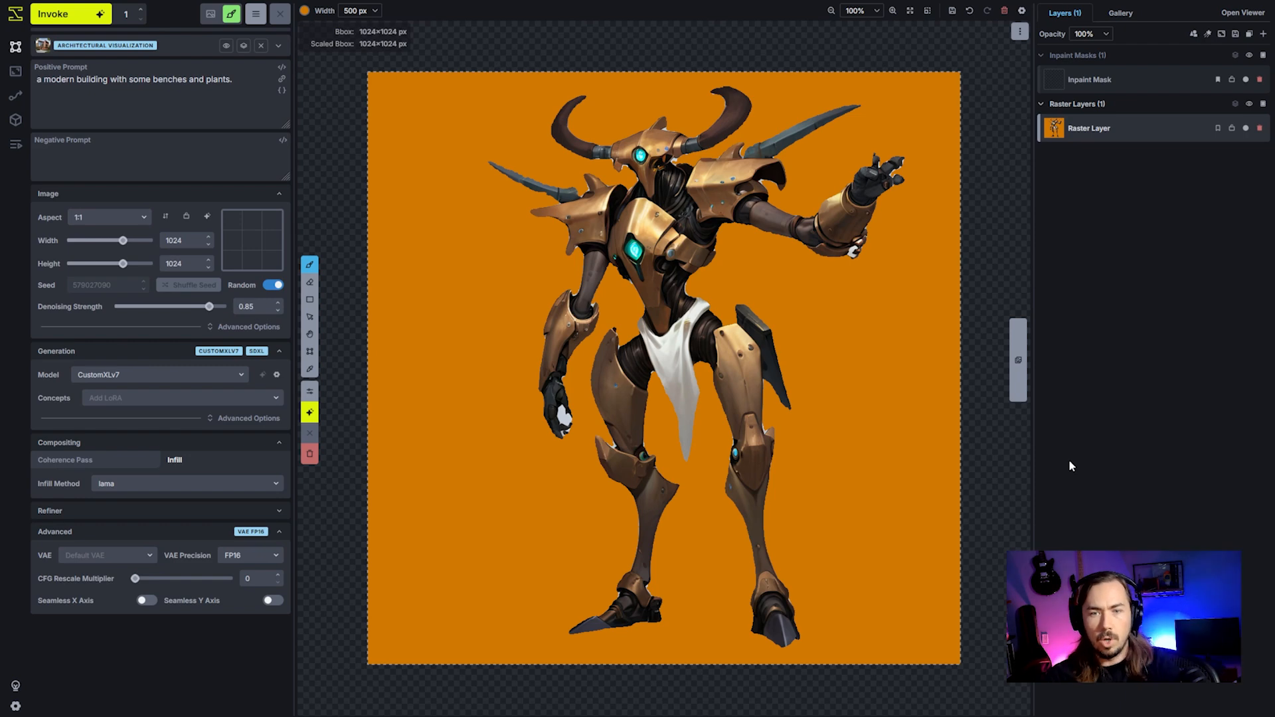
pyautogui.hotkey('ctrl', 'z')
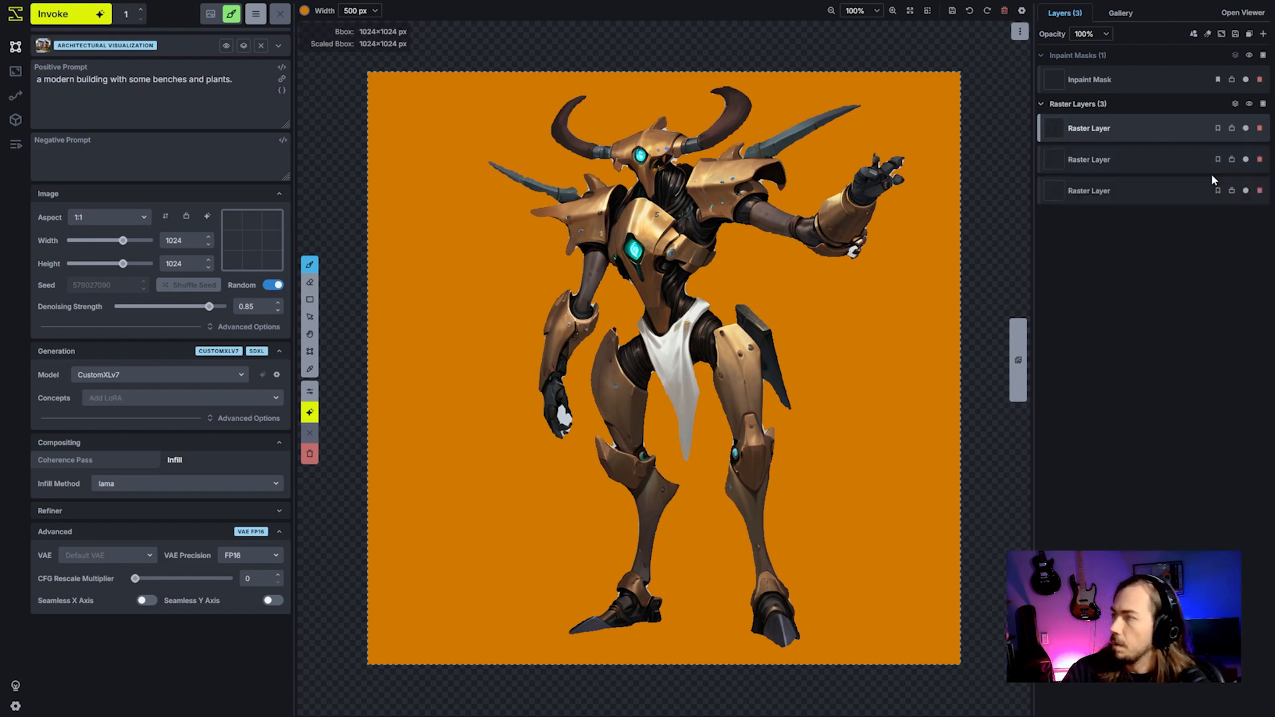
pyautogui.click(1259, 161)
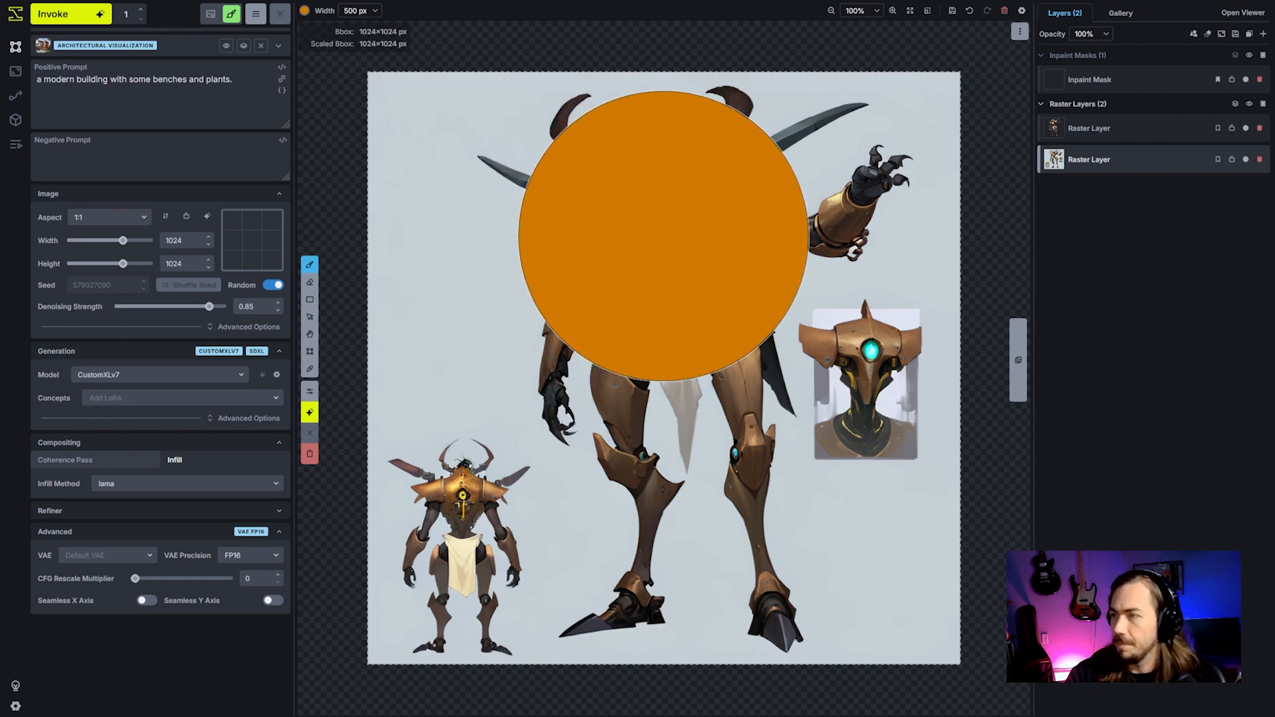
pyautogui.rightClick(529, 239)
pyautogui.click(605, 321)
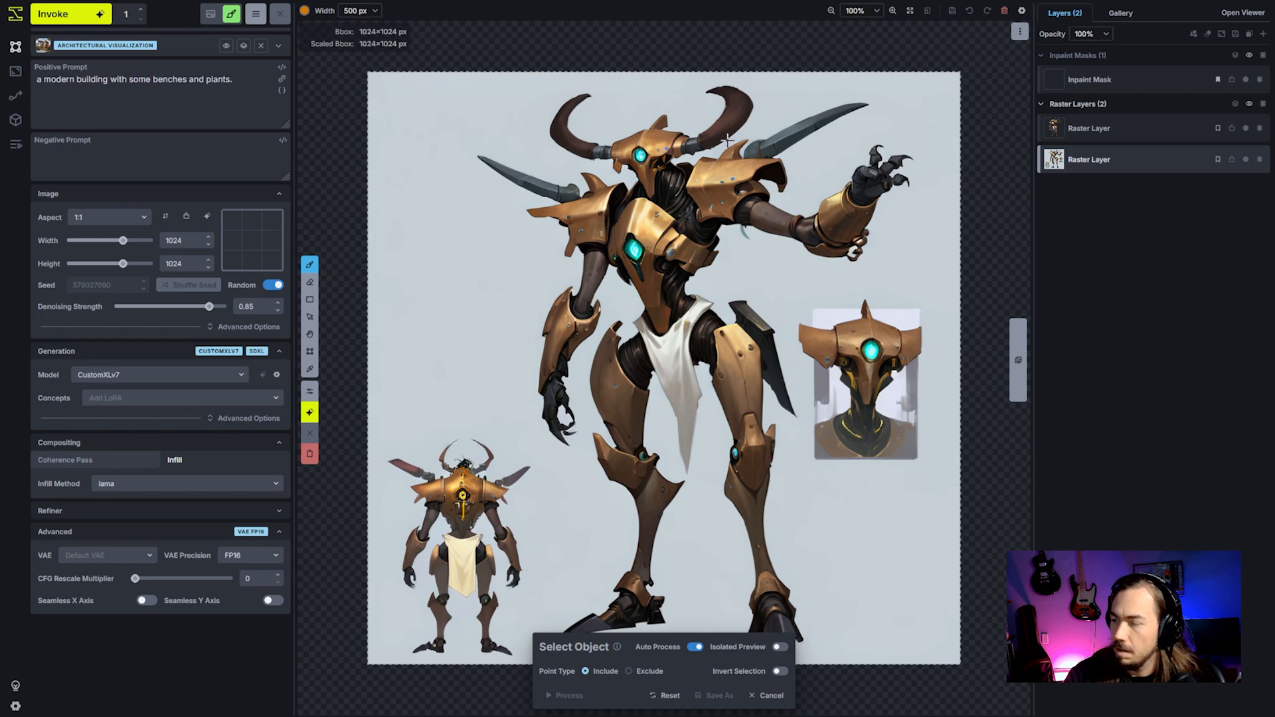
pyautogui.click(694, 602)
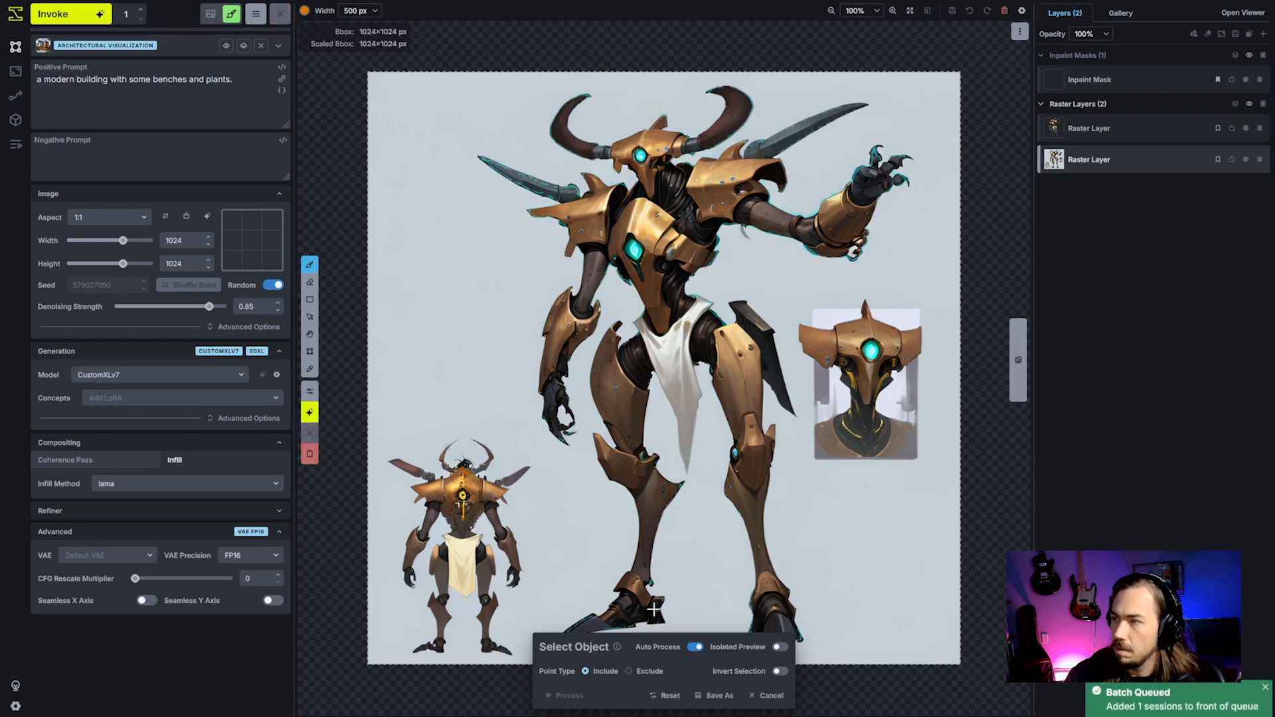
pyautogui.click(768, 696)
# Delete the robot cutout layer and run Select Object on the concept sheet with include points on the large robot's head and both horns.
pyautogui.click(1172, 130)
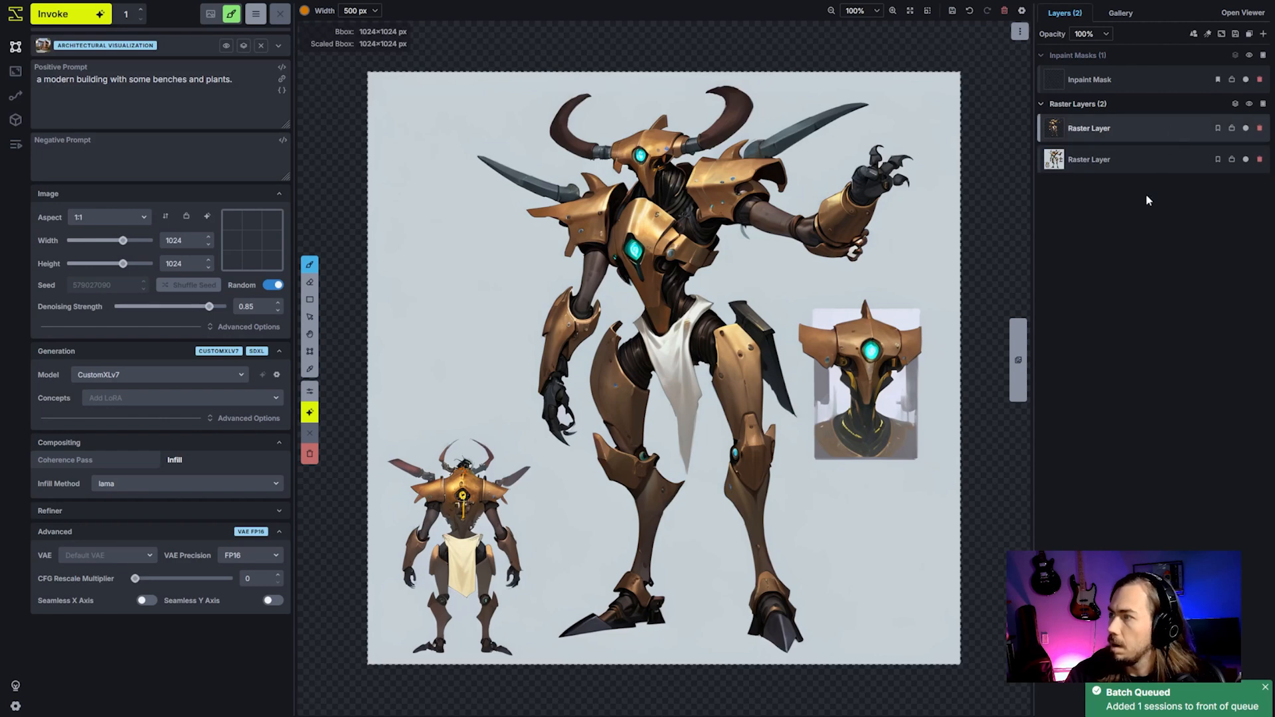
pyautogui.click(1260, 128)
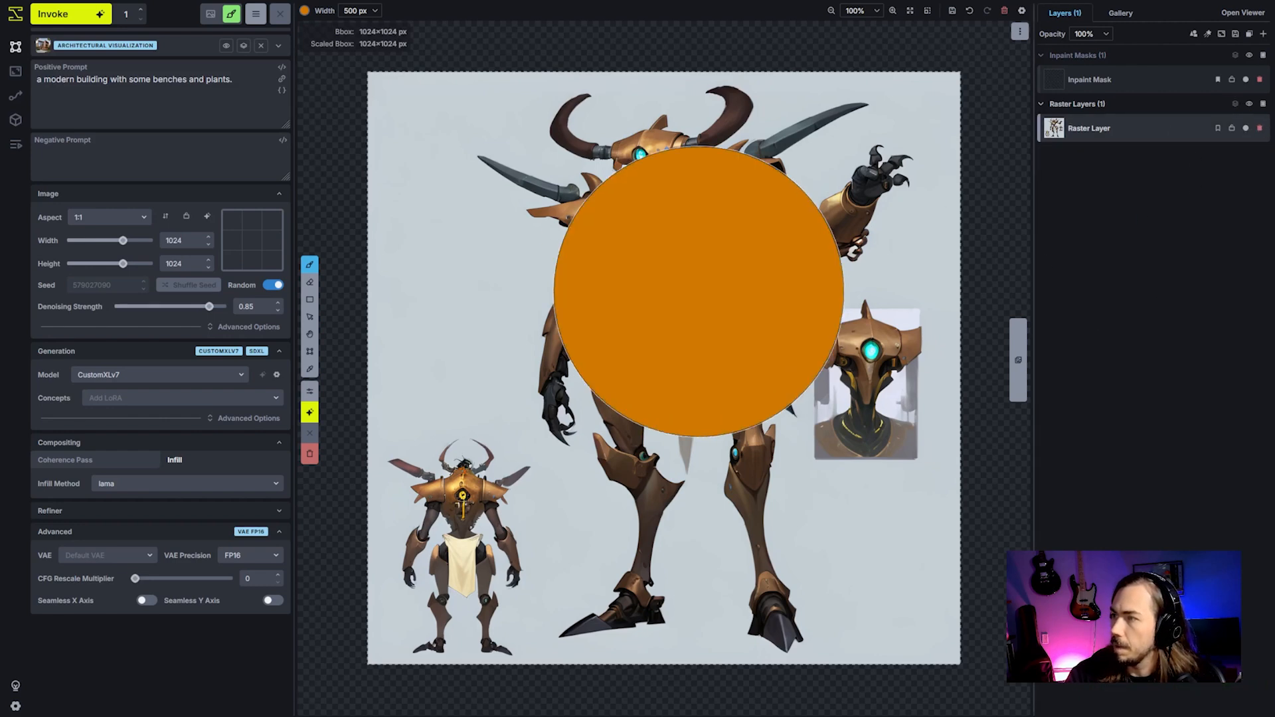
pyautogui.rightClick(515, 229)
pyautogui.click(598, 314)
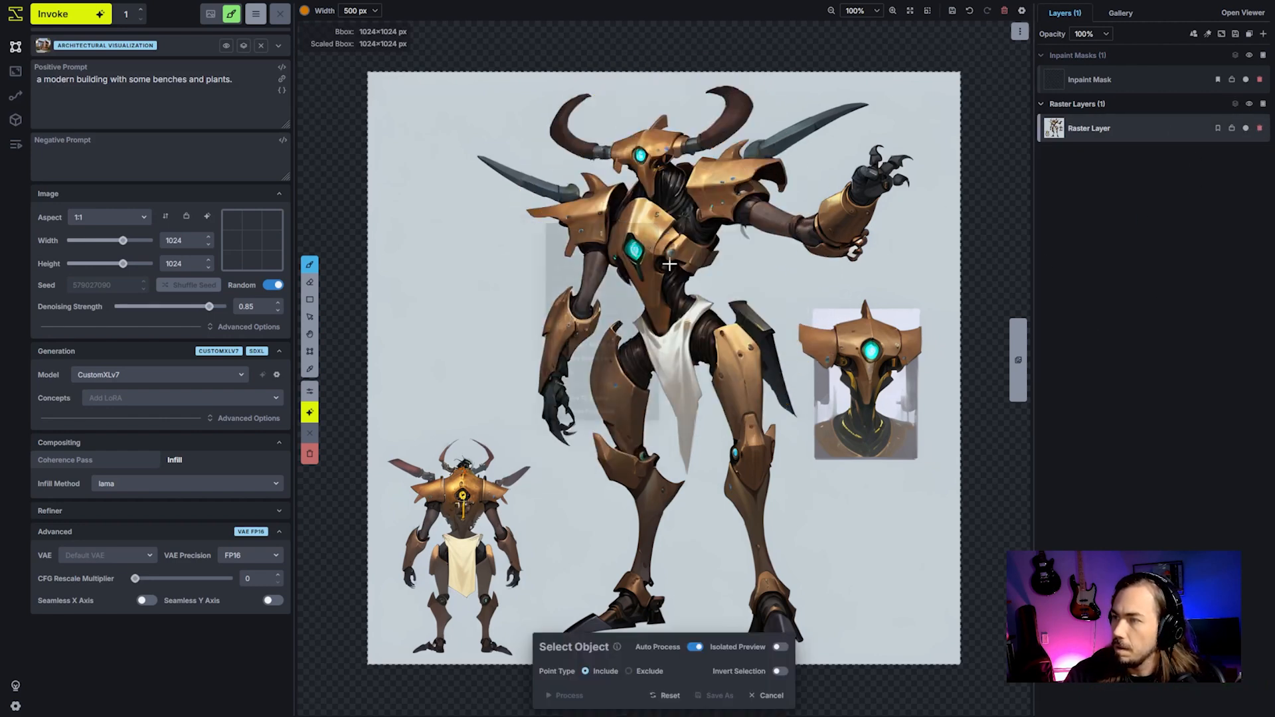
pyautogui.click(567, 141)
pyautogui.click(725, 129)
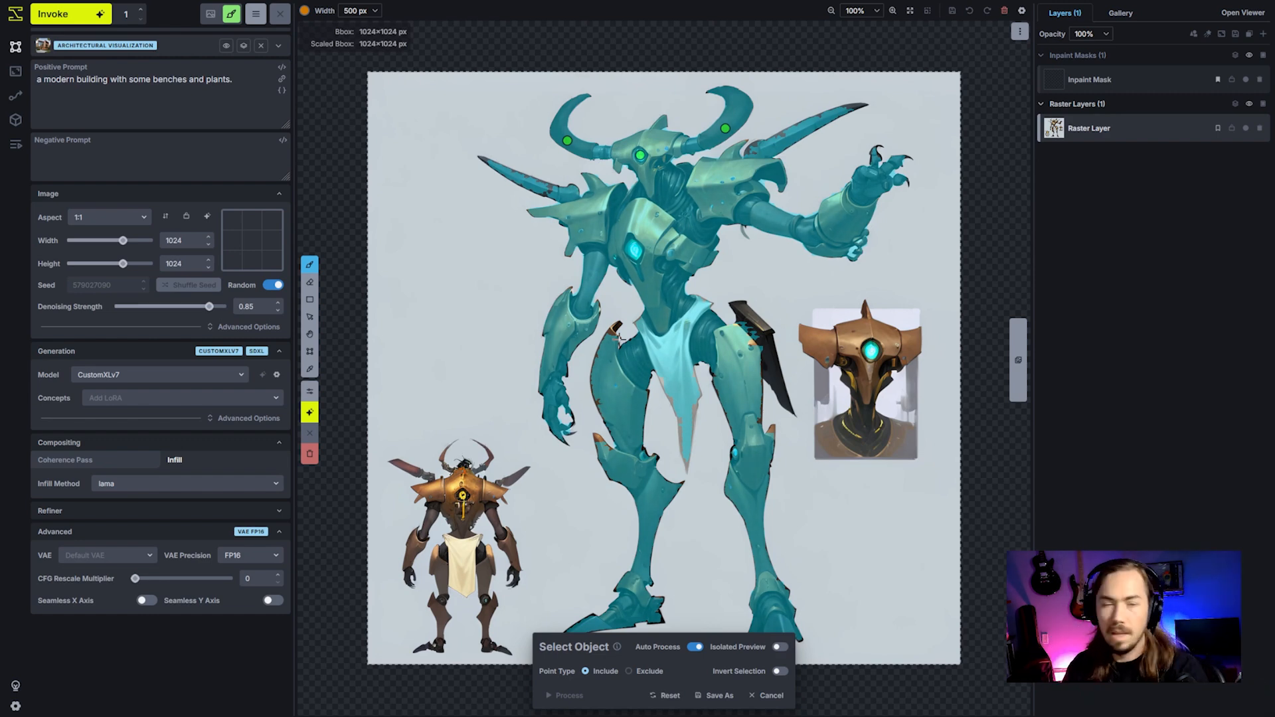
# Add exclude points on the large robot's shoulder blades, shoulder armor, waist, thighs and shins.
pyautogui.click(648, 676)
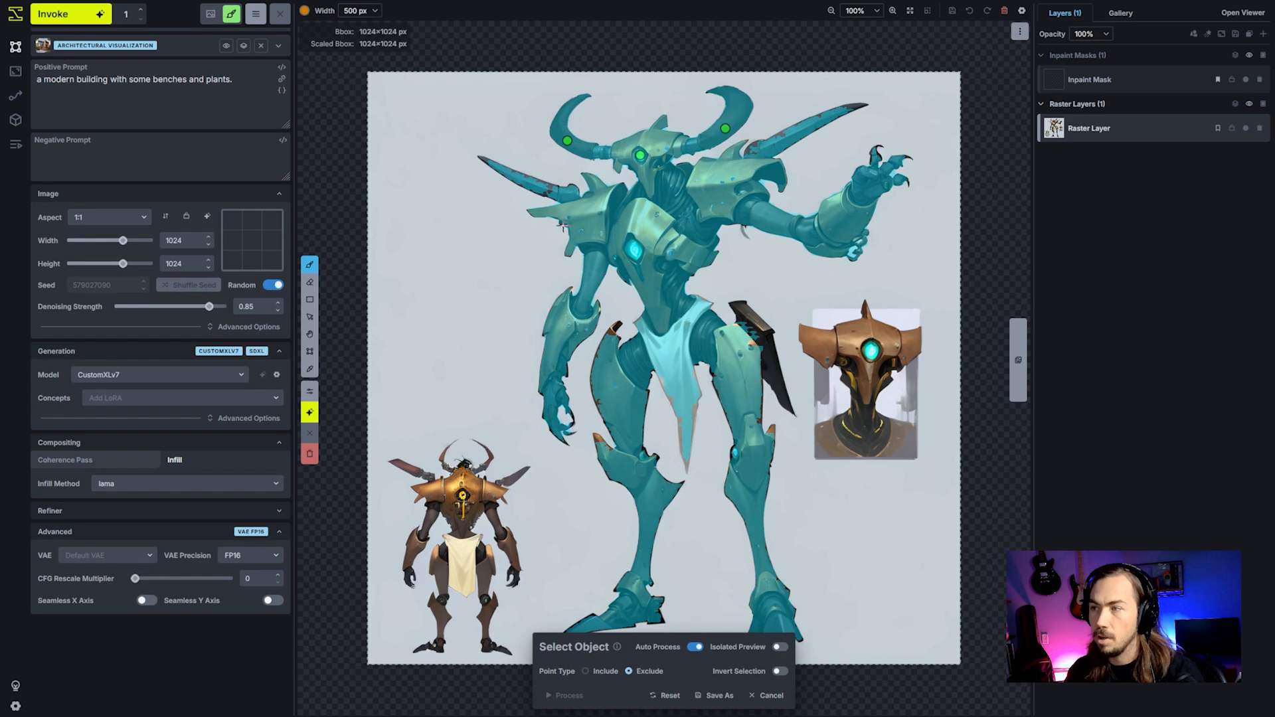
pyautogui.click(564, 194)
pyautogui.click(596, 221)
pyautogui.click(731, 180)
pyautogui.click(790, 137)
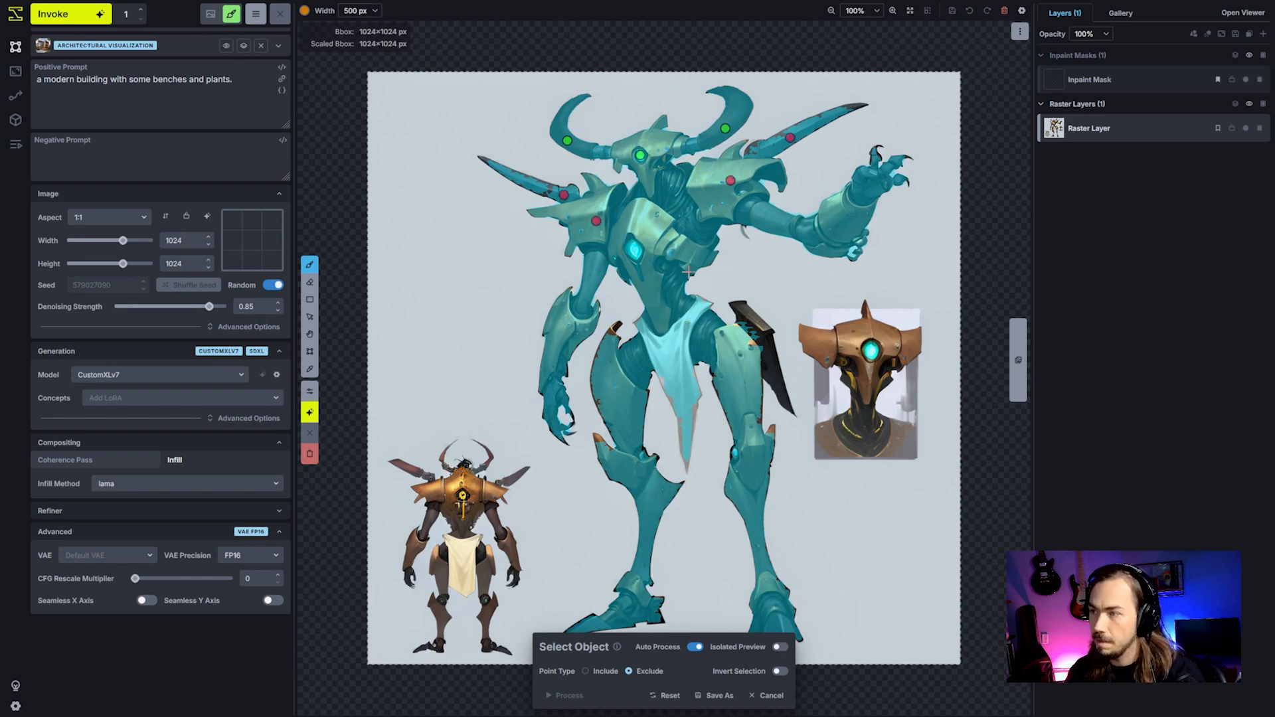
pyautogui.click(657, 289)
pyautogui.click(621, 416)
pyautogui.click(744, 388)
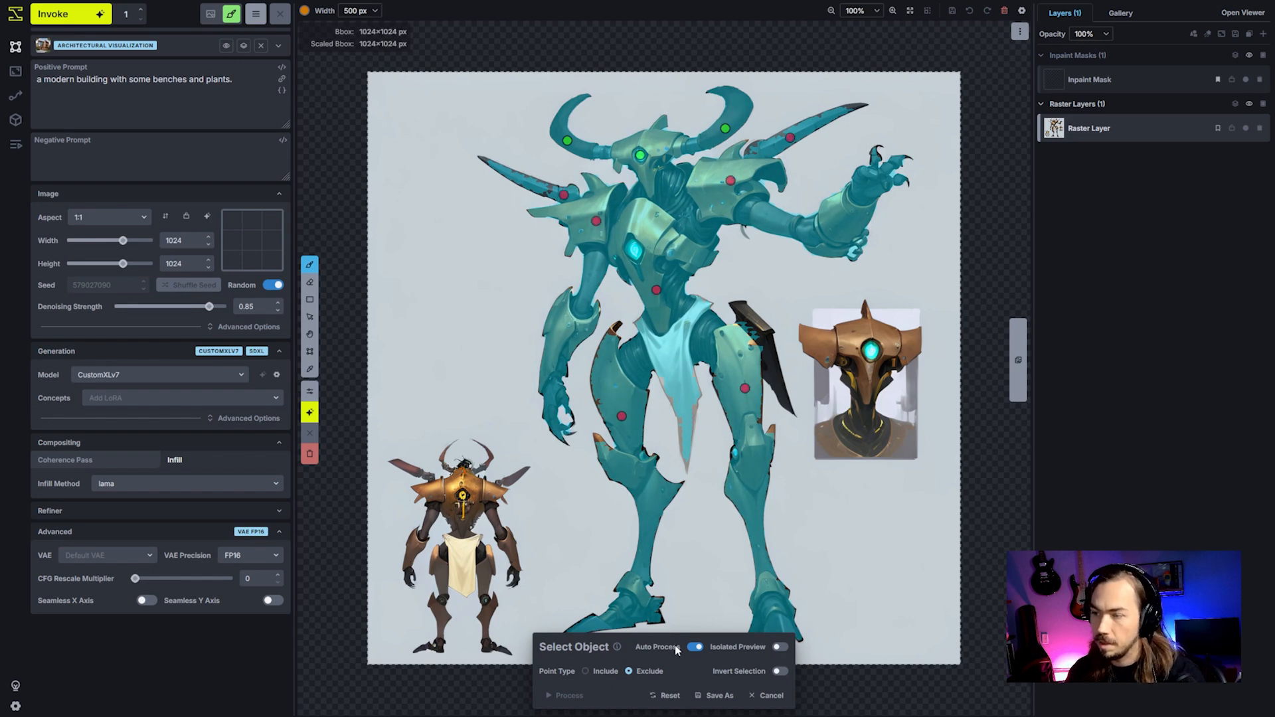
pyautogui.click(653, 500)
pyautogui.click(762, 476)
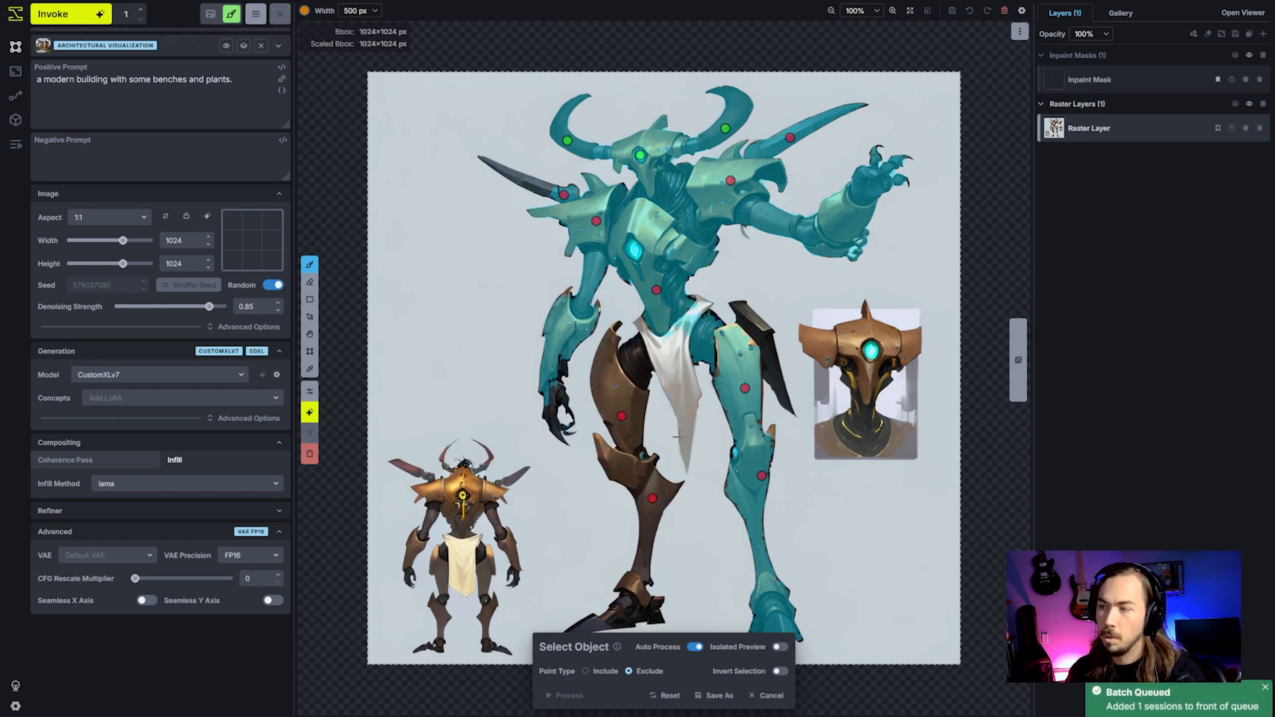
# Add exclude points along both of the large robot's arms, on the raised hand and around the chest gem.
pyautogui.click(854, 206)
pyautogui.click(871, 172)
pyautogui.click(768, 220)
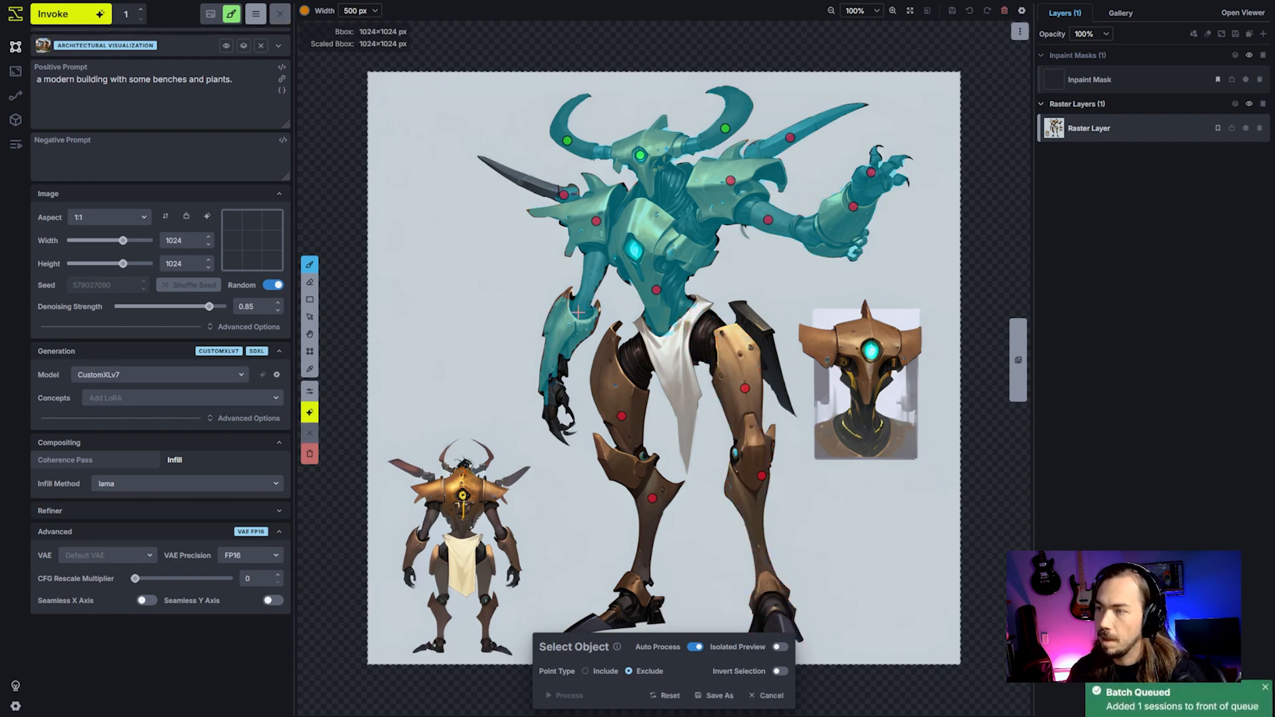
pyautogui.click(559, 337)
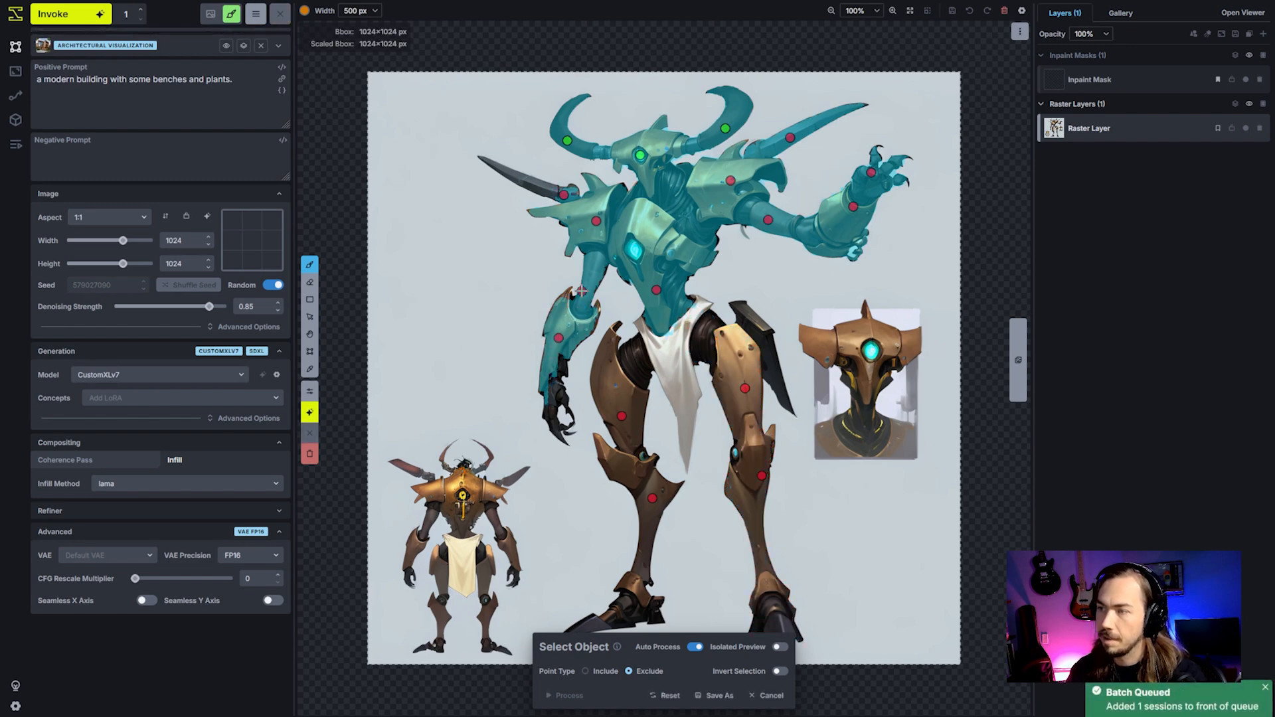
pyautogui.click(593, 263)
pyautogui.click(567, 207)
pyautogui.click(646, 225)
pyautogui.click(632, 271)
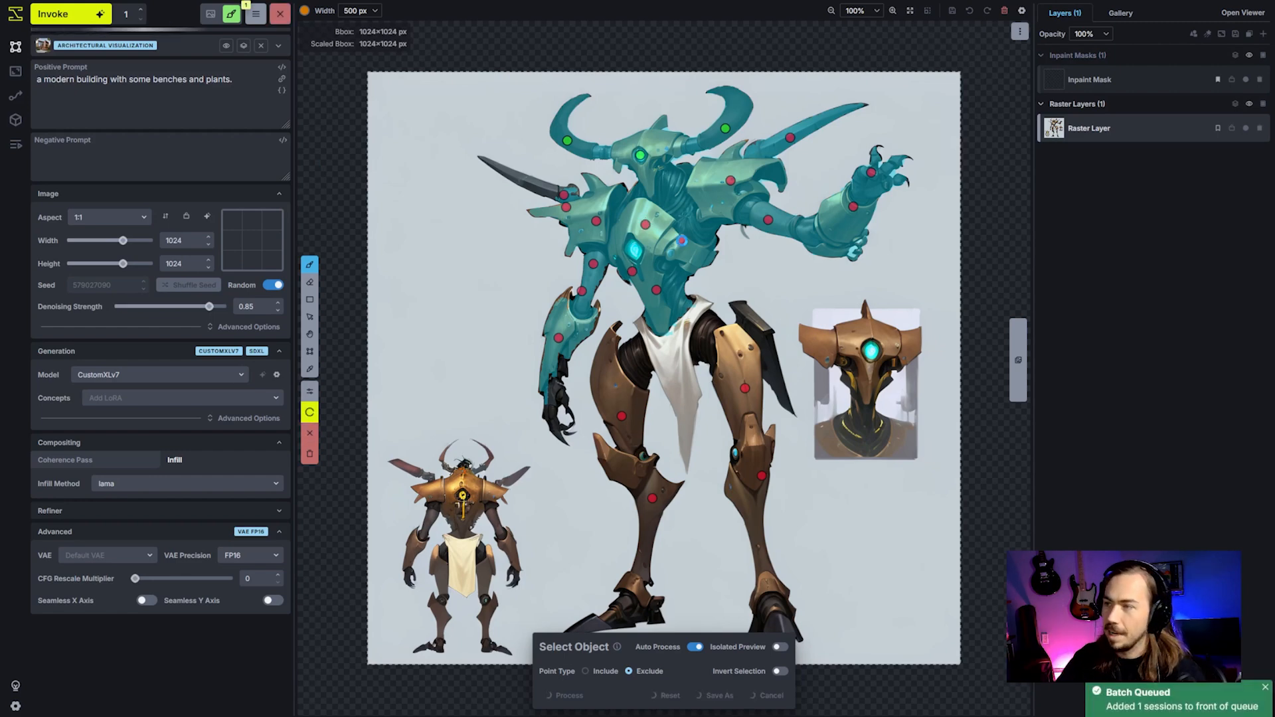
pyautogui.click(682, 241)
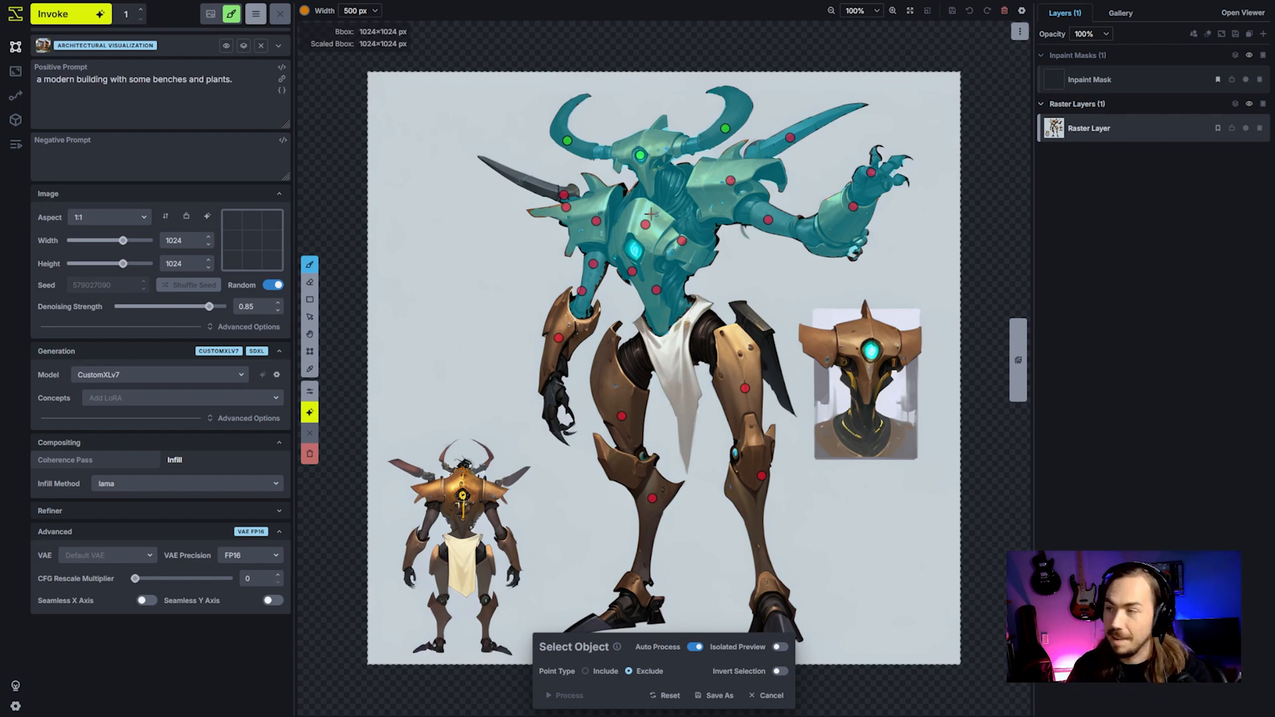
# Add more exclude points around the neck, collar and chest, and save the selection as a new inpaint mask.
pyautogui.click(682, 208)
pyautogui.click(623, 205)
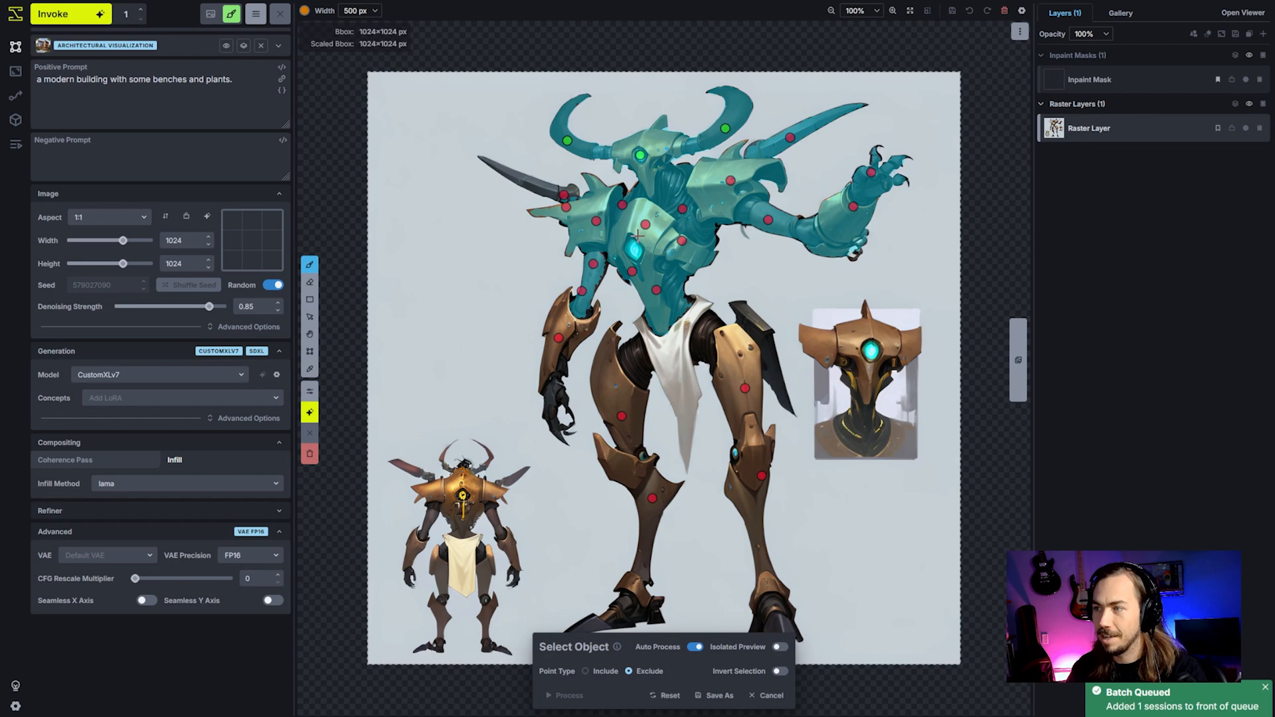
pyautogui.click(601, 238)
pyautogui.click(638, 247)
pyautogui.click(666, 265)
pyautogui.click(704, 240)
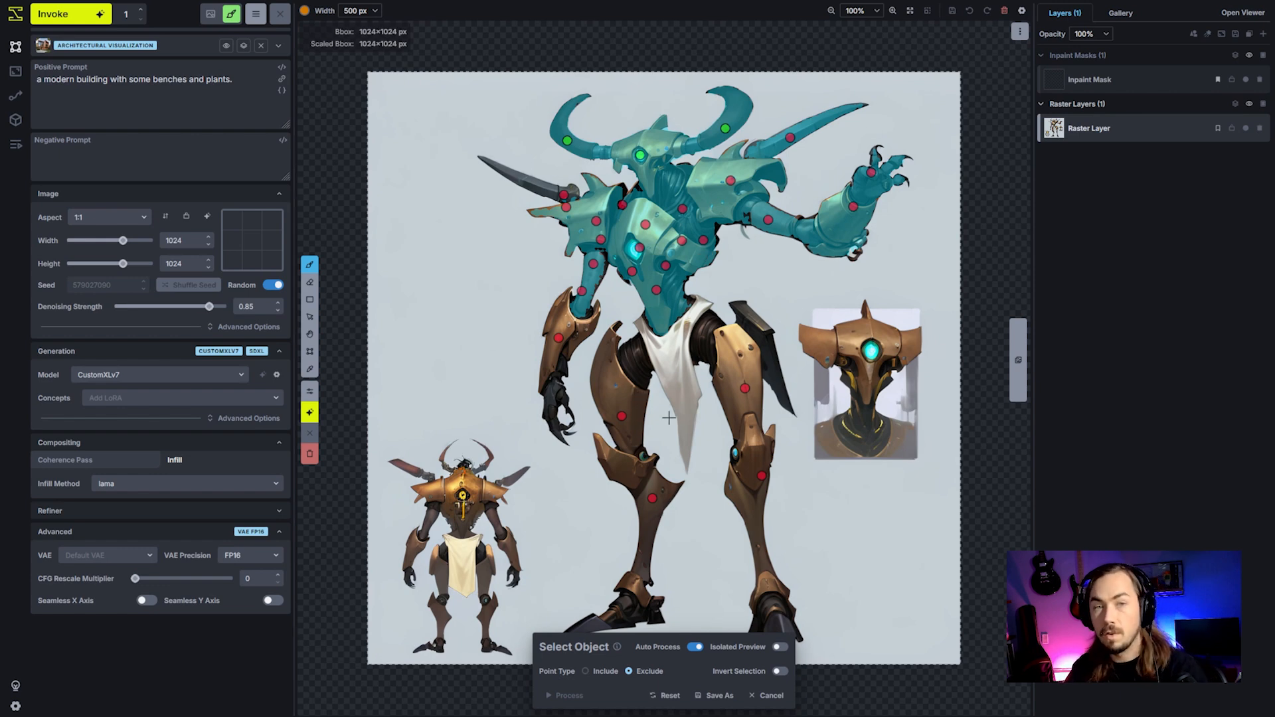
pyautogui.click(703, 698)
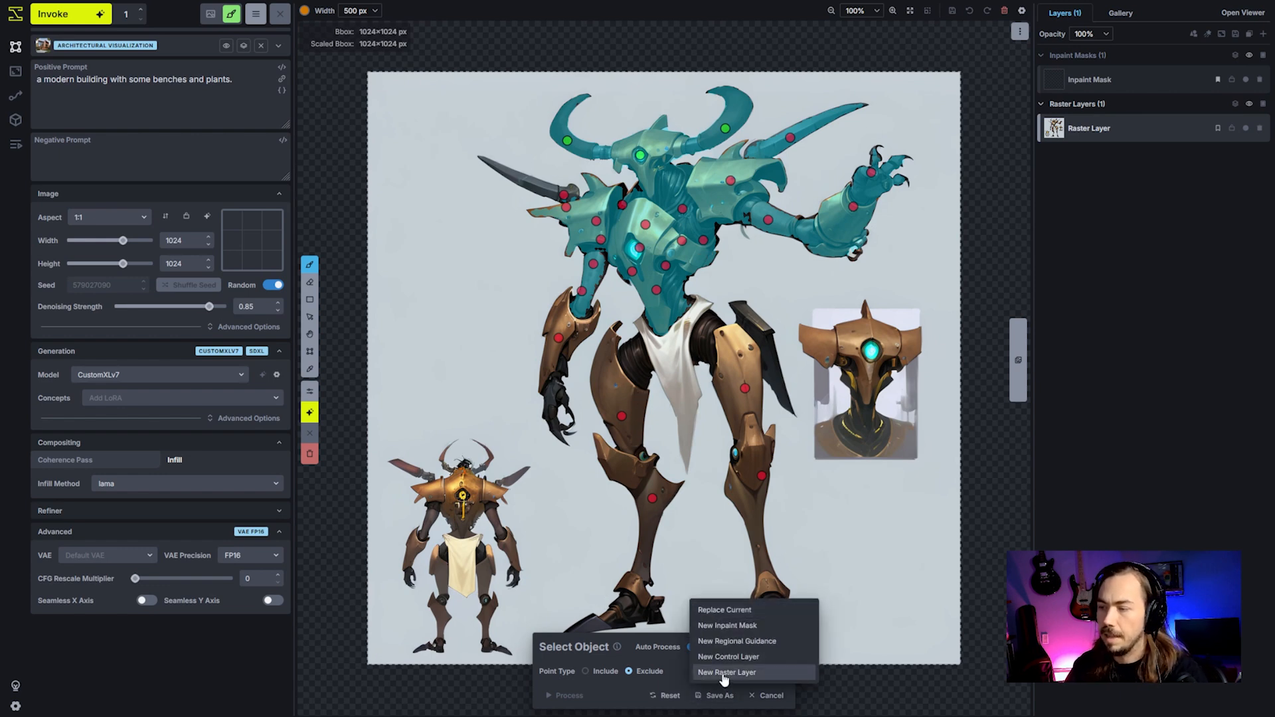
pyautogui.click(726, 627)
# Erase the new inpaint mask from the robot's body and arms with a 62 px eraser, keeping only the head and horns.
pyautogui.press('e')
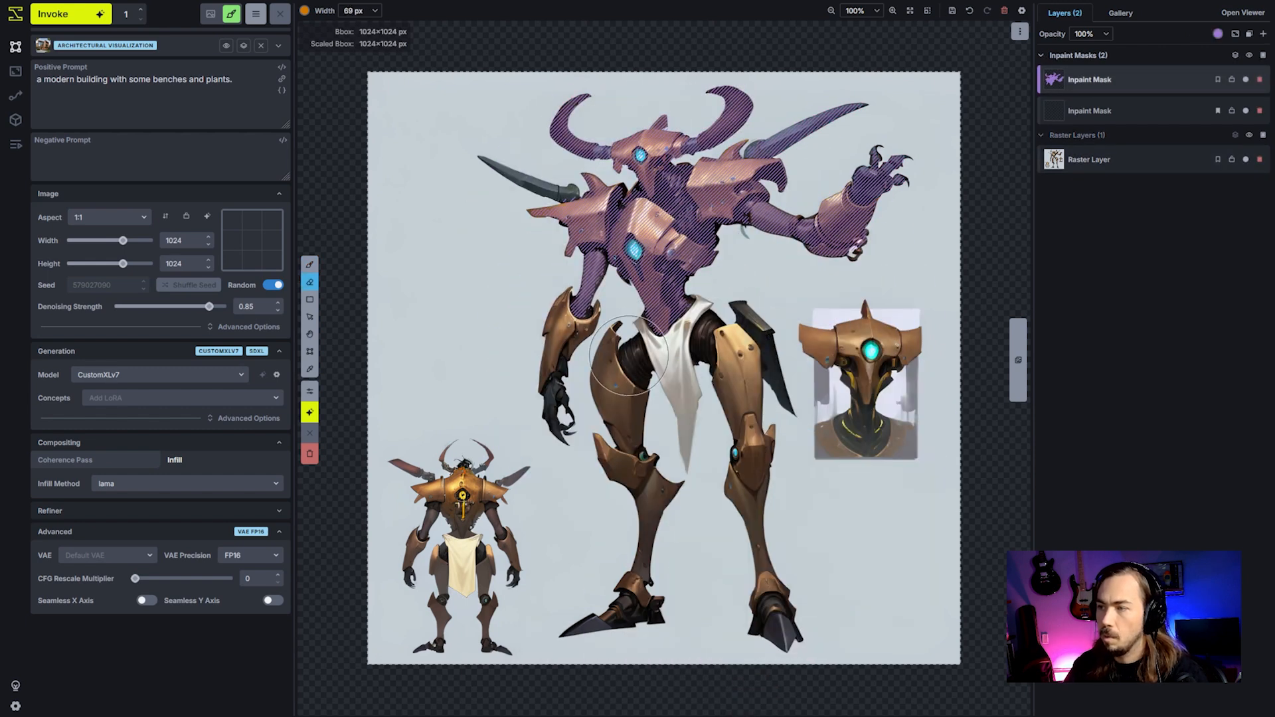
pyautogui.moveTo(597, 310)
pyautogui.mouseDown()
pyautogui.moveTo(564, 219)
pyautogui.moveTo(706, 257)
pyautogui.moveTo(612, 296)
pyautogui.moveTo(587, 242)
pyautogui.moveTo(724, 256)
pyautogui.moveTo(720, 228)
pyautogui.moveTo(822, 176)
pyautogui.moveTo(872, 131)
pyautogui.moveTo(838, 203)
pyautogui.moveTo(741, 226)
pyautogui.mouseUp()
pyautogui.hotkey('ctrl', 'z')
pyautogui.scroll(-5, 730, 211)
pyautogui.scroll(-4, 730, 210)
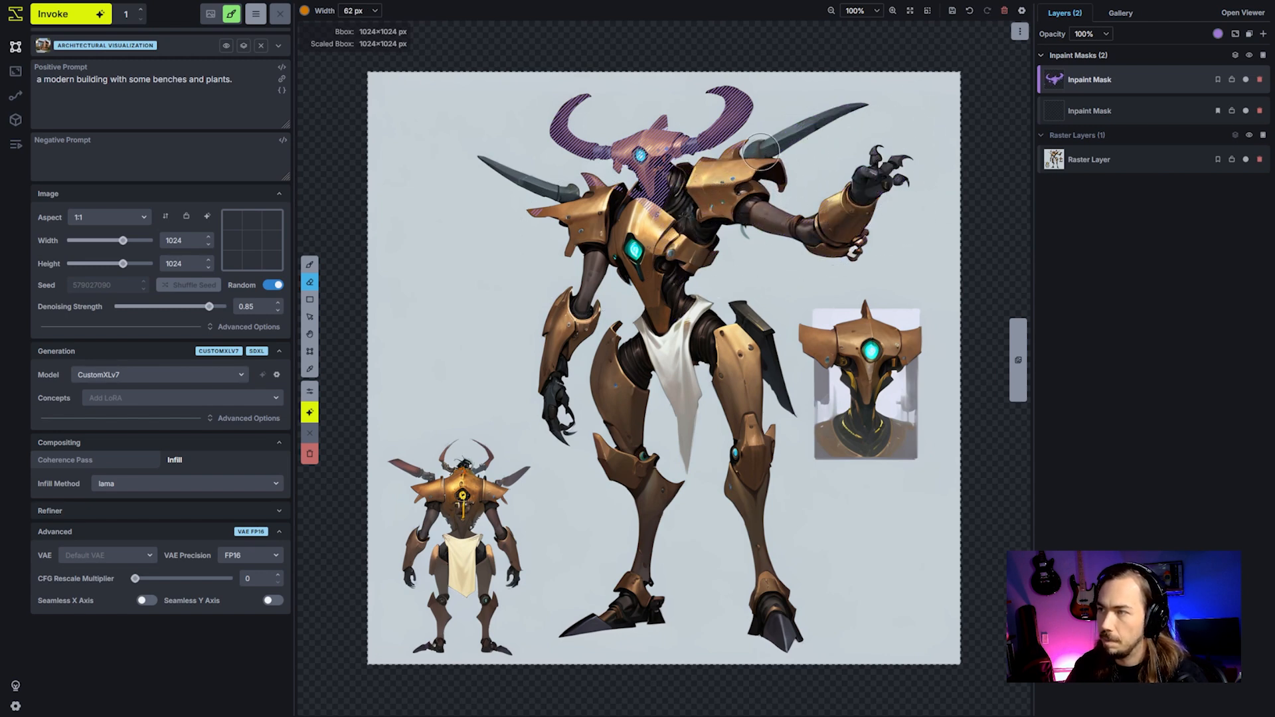
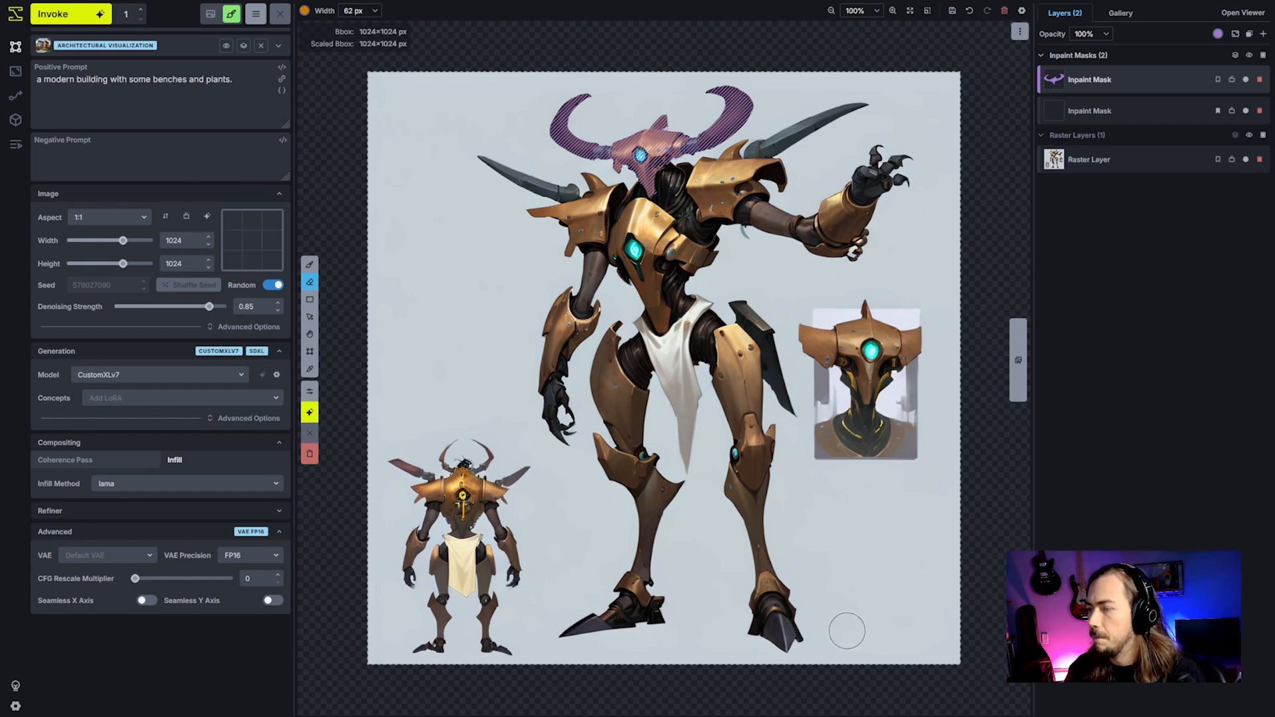
# Delete the inpaint mask covering the horned head and start Select Object on the concept sheet's raster layer.
pyautogui.click(1260, 79)
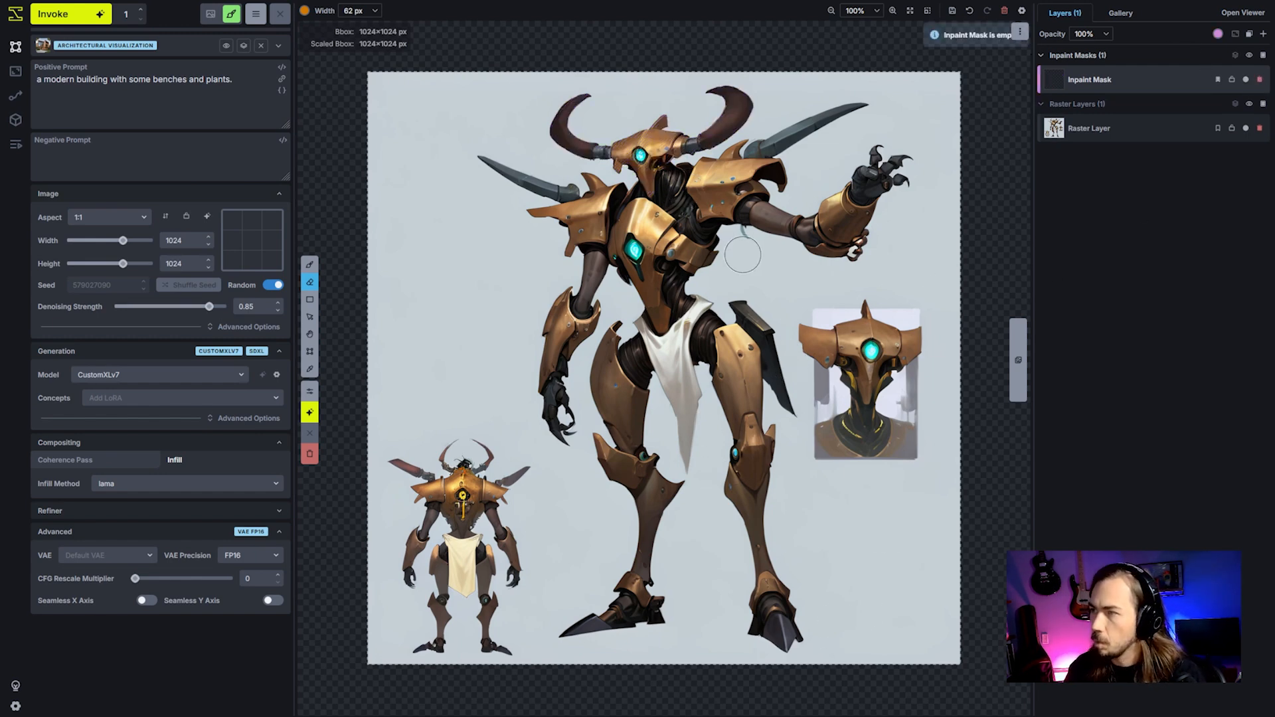
pyautogui.rightClick(744, 256)
pyautogui.click(1125, 121)
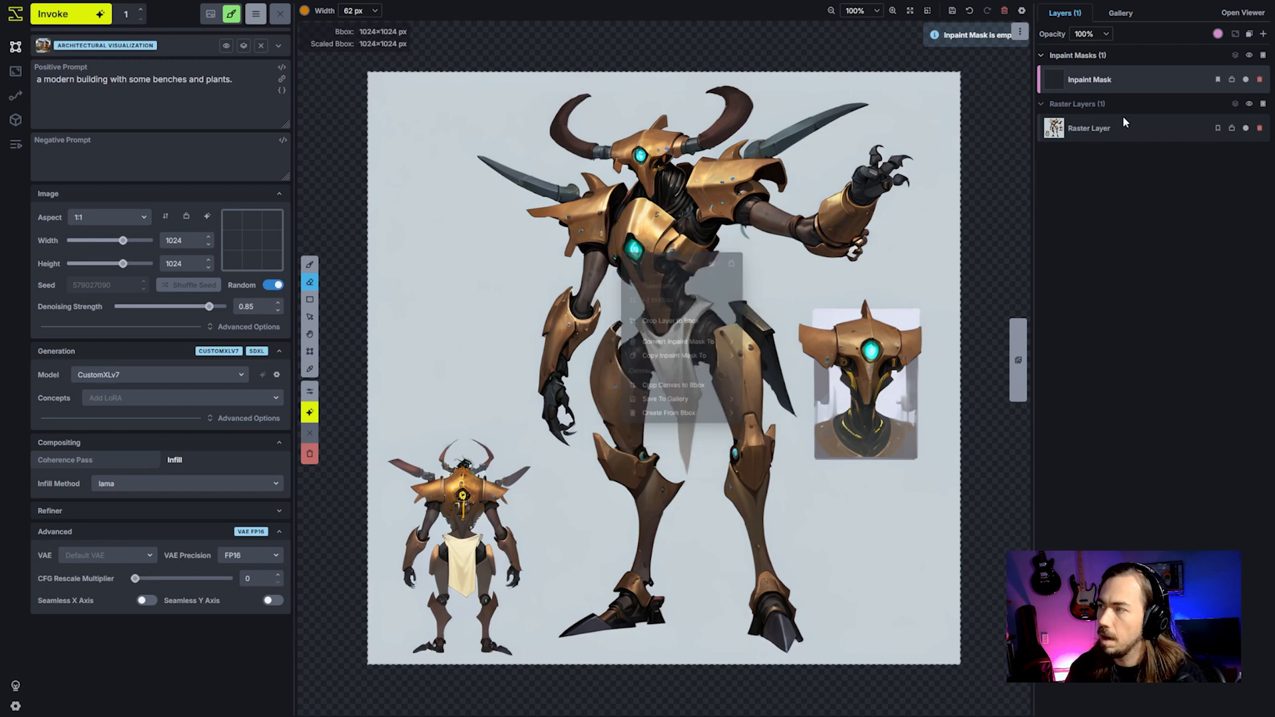
pyautogui.rightClick(698, 200)
pyautogui.click(649, 275)
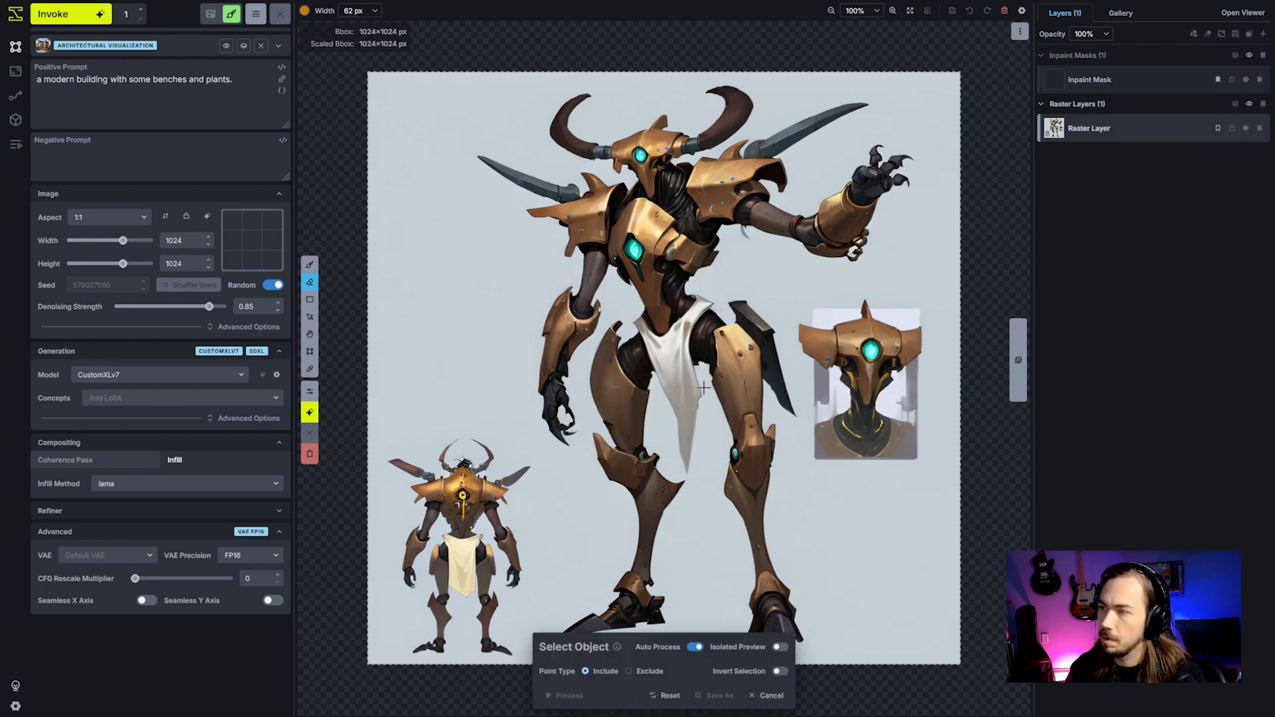
# Add include points on the large robot's shoulder blade, shoulders, head, chest, thighs and raised forearm, and save the isolated robot as the raster layer.
pyautogui.click(535, 184)
pyautogui.click(586, 217)
pyautogui.click(641, 154)
pyautogui.click(657, 257)
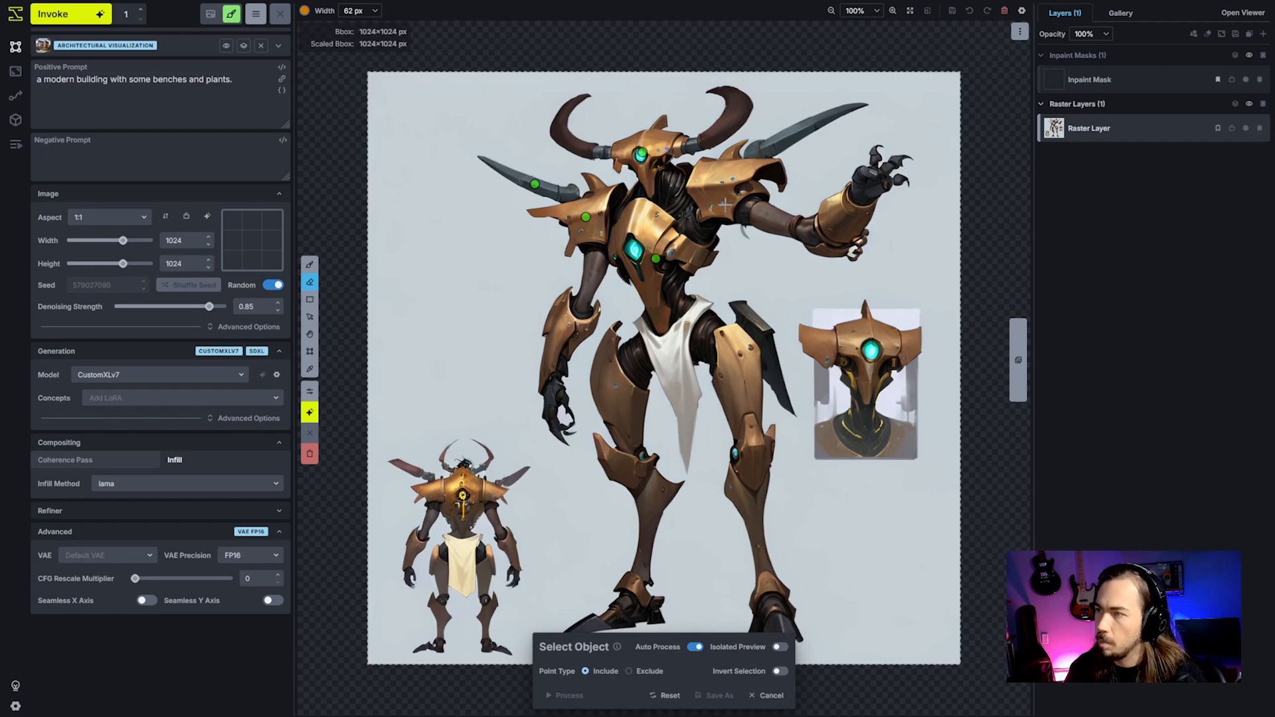
pyautogui.click(731, 183)
pyautogui.click(621, 404)
pyautogui.click(740, 375)
pyautogui.click(846, 218)
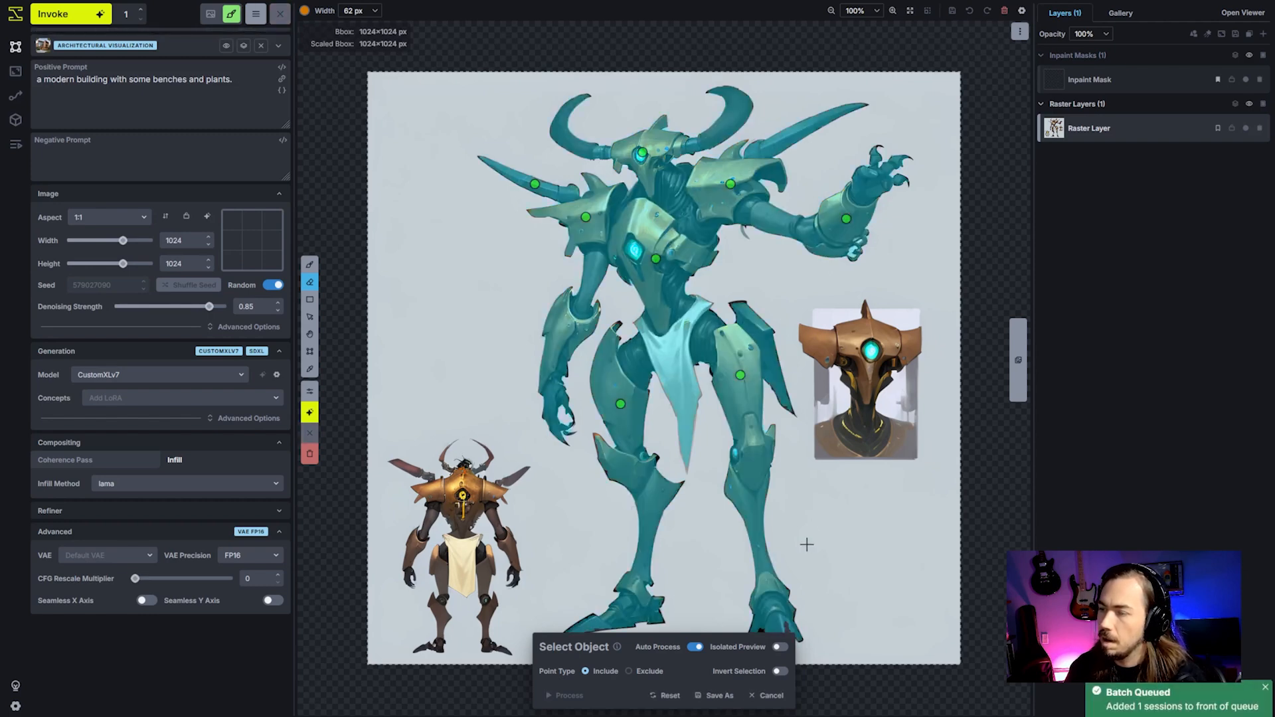
pyautogui.click(720, 696)
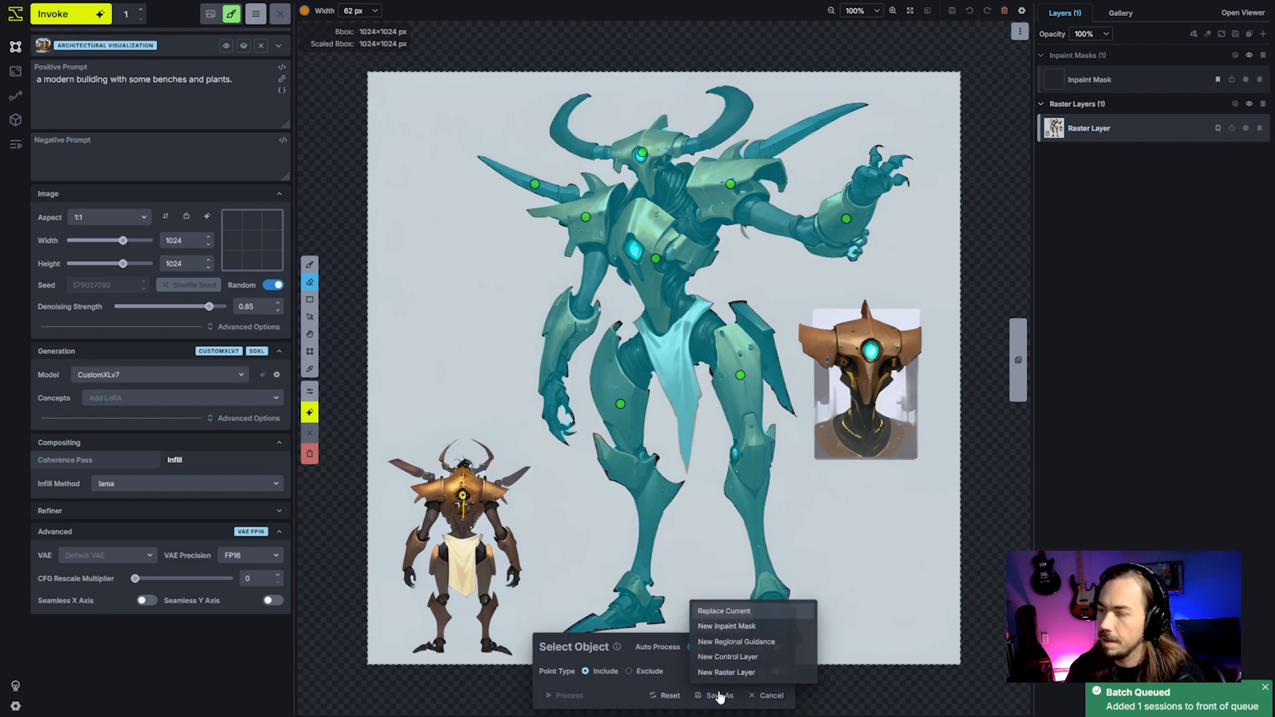
pyautogui.click(734, 673)
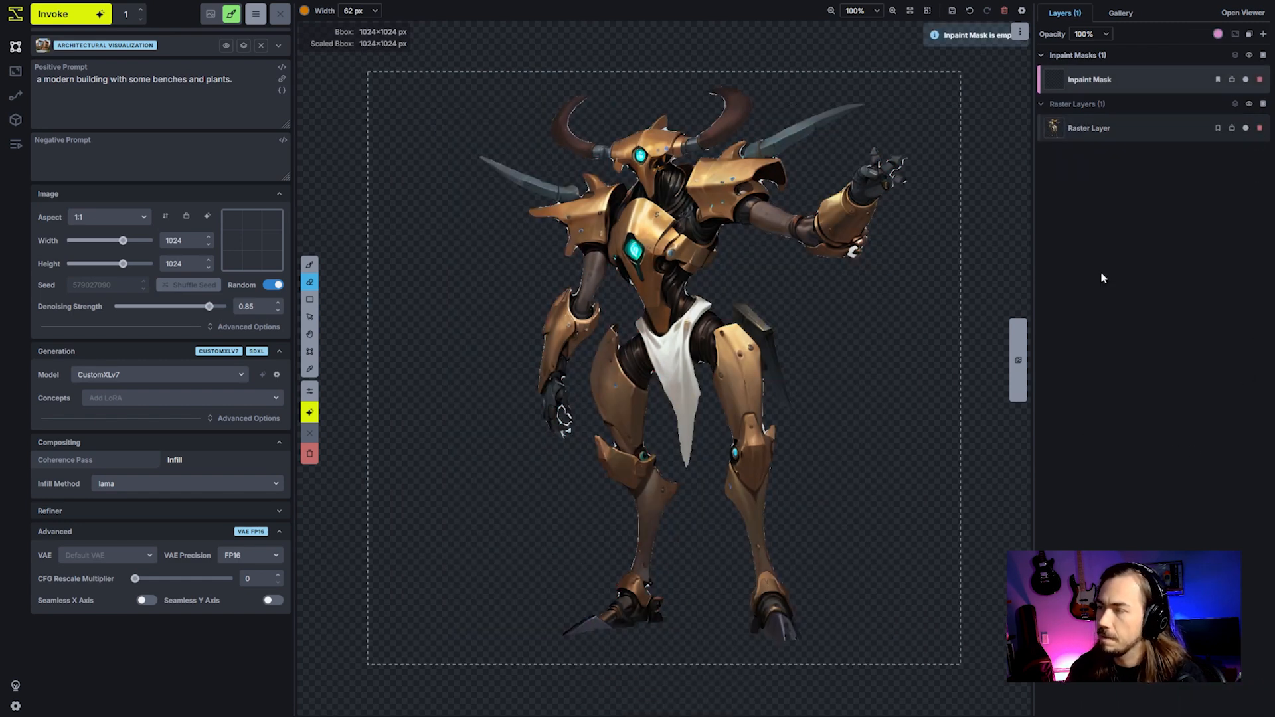
# Add an empty raster layer and move it below the isolated robot layer.
pyautogui.click(1144, 133)
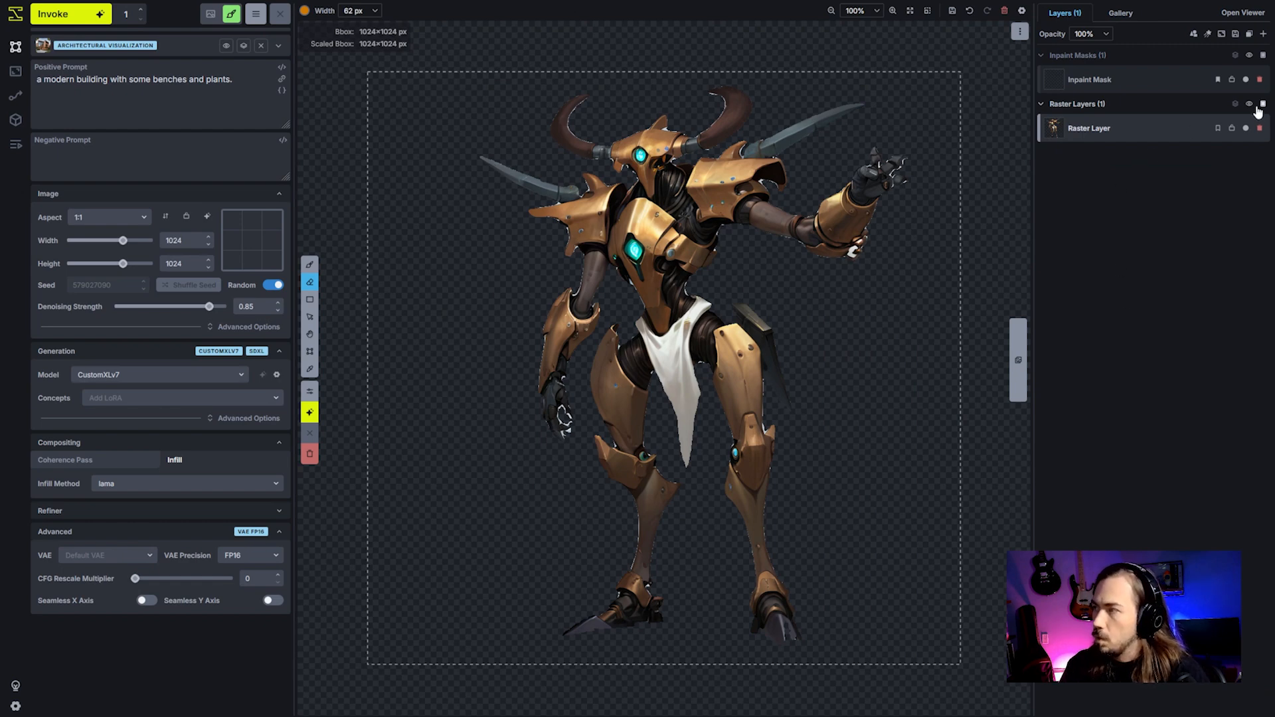
pyautogui.click(1262, 104)
pyautogui.rightClick(1140, 129)
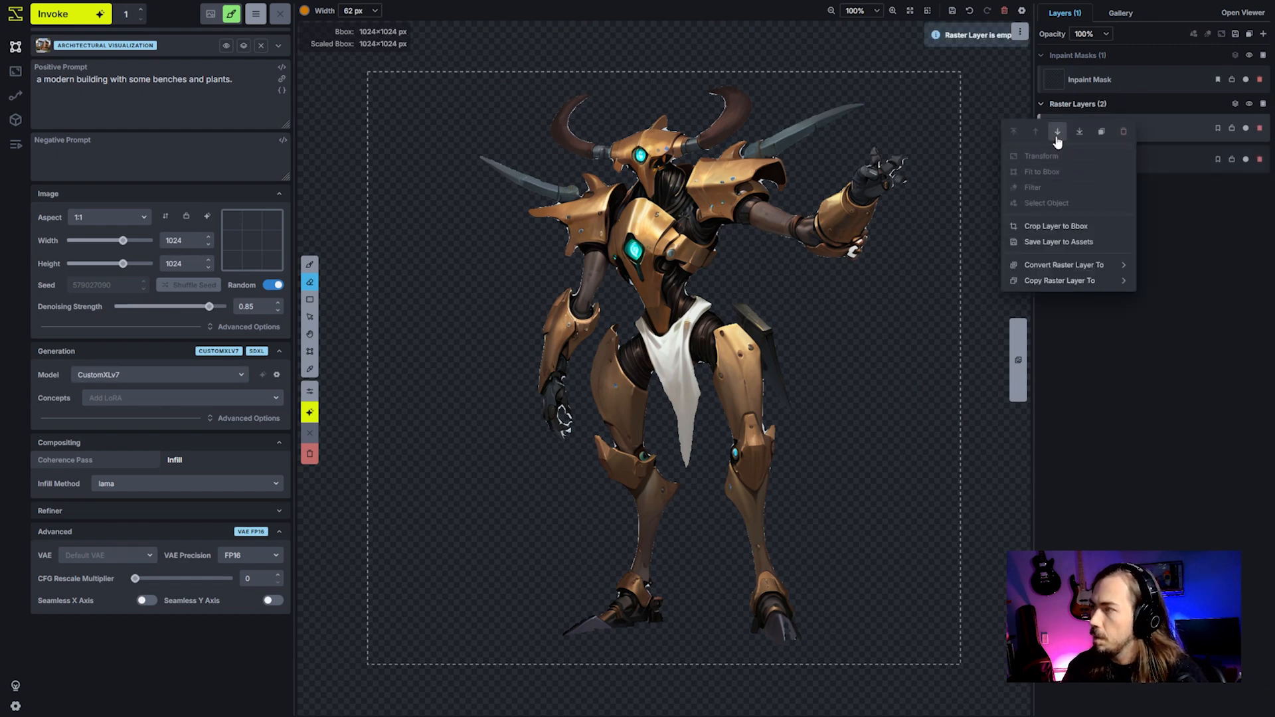
pyautogui.click(1055, 138)
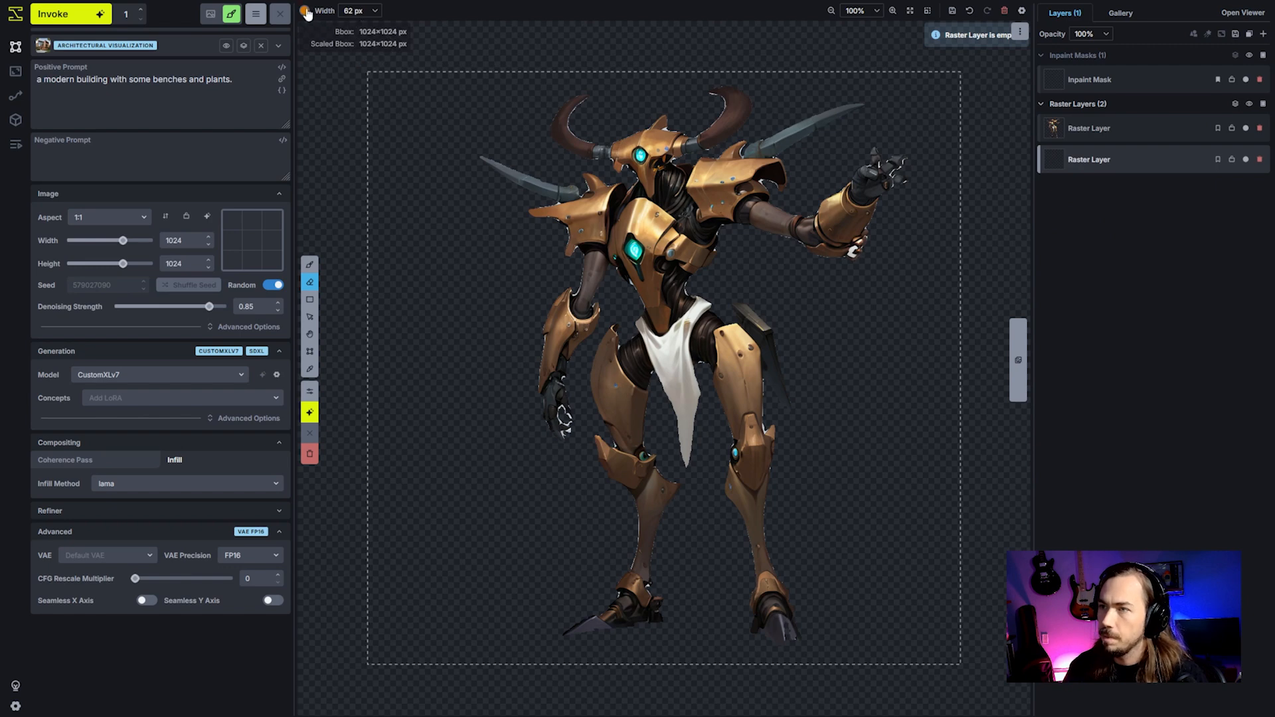
# Paint the whole background behind the robot sand-coloured (RGB 204, 176, 137) with a 500 px brush.
pyautogui.click(304, 10)
pyautogui.click(349, 64)
pyautogui.click(366, 46)
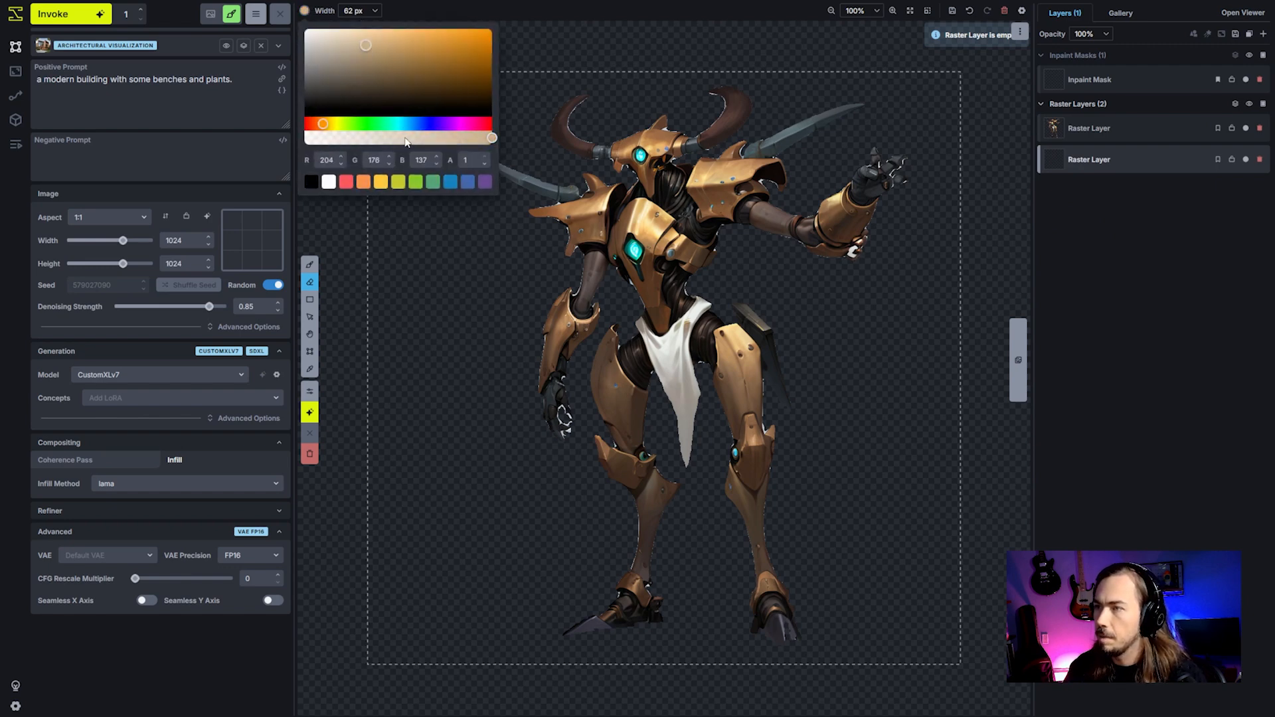
pyautogui.press('b')
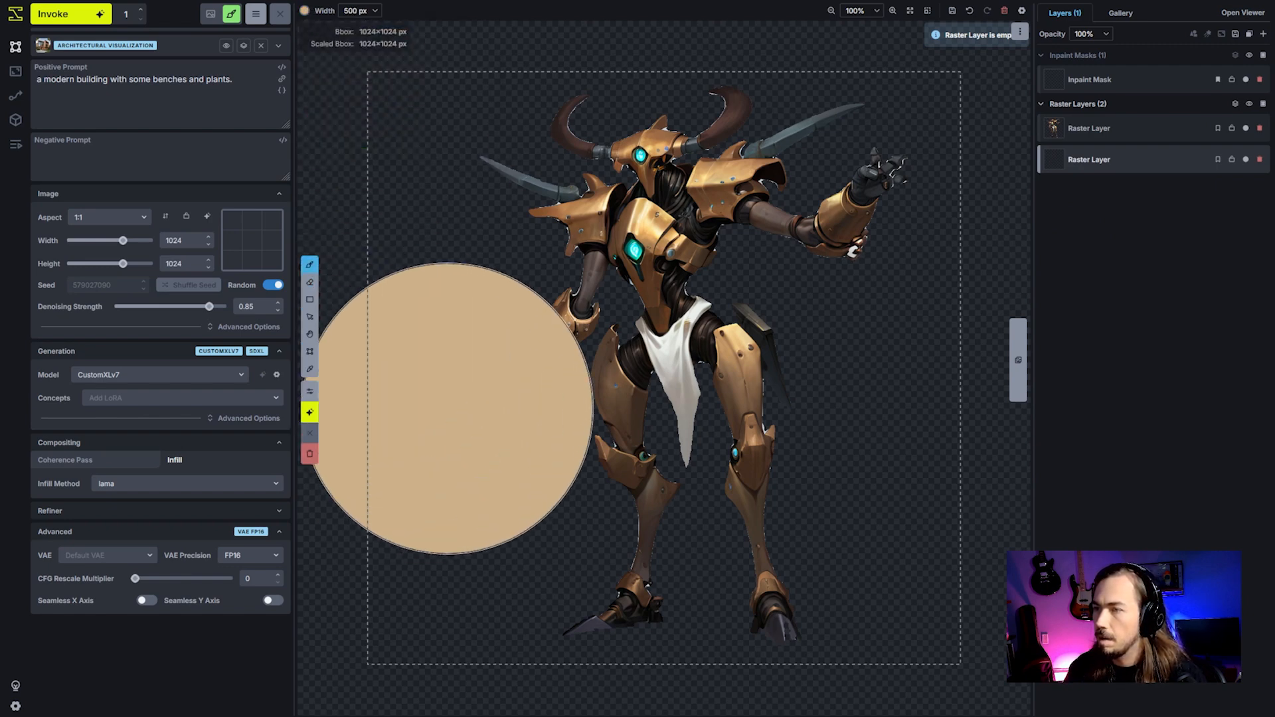
pyautogui.moveTo(429, 532)
pyautogui.mouseDown()
pyautogui.moveTo(596, 584)
pyautogui.moveTo(917, 583)
pyautogui.moveTo(848, 583)
pyautogui.moveTo(811, 535)
pyautogui.moveTo(476, 504)
pyautogui.moveTo(877, 465)
pyautogui.moveTo(432, 219)
pyautogui.moveTo(532, 100)
pyautogui.moveTo(954, 308)
pyautogui.moveTo(1129, 372)
pyautogui.moveTo(441, 714)
pyautogui.moveTo(923, 611)
pyautogui.moveTo(312, 53)
pyautogui.mouseUp()
# Paint a bright blue sky (RGB 32, 146, 255) across the upper half of the background layer with the 500 px brush.
pyautogui.click(305, 11)
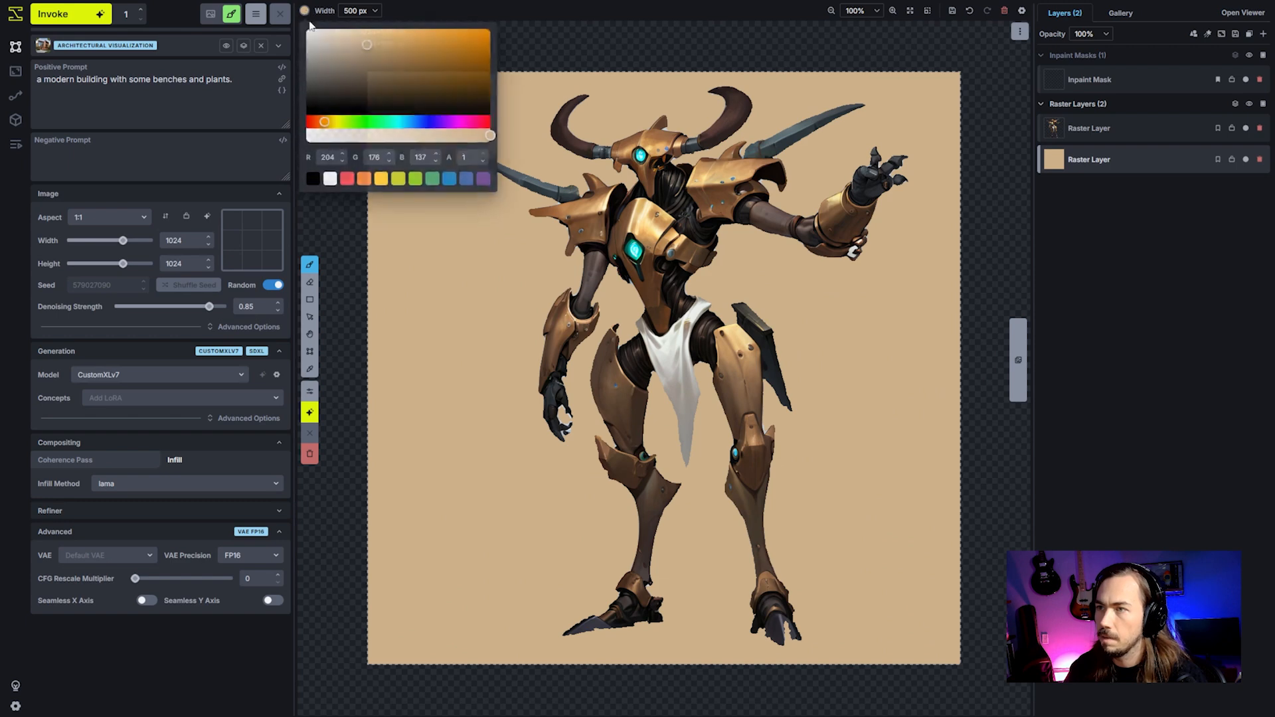
pyautogui.click(413, 124)
pyautogui.moveTo(463, 34); pyautogui.dragTo(468, 29)
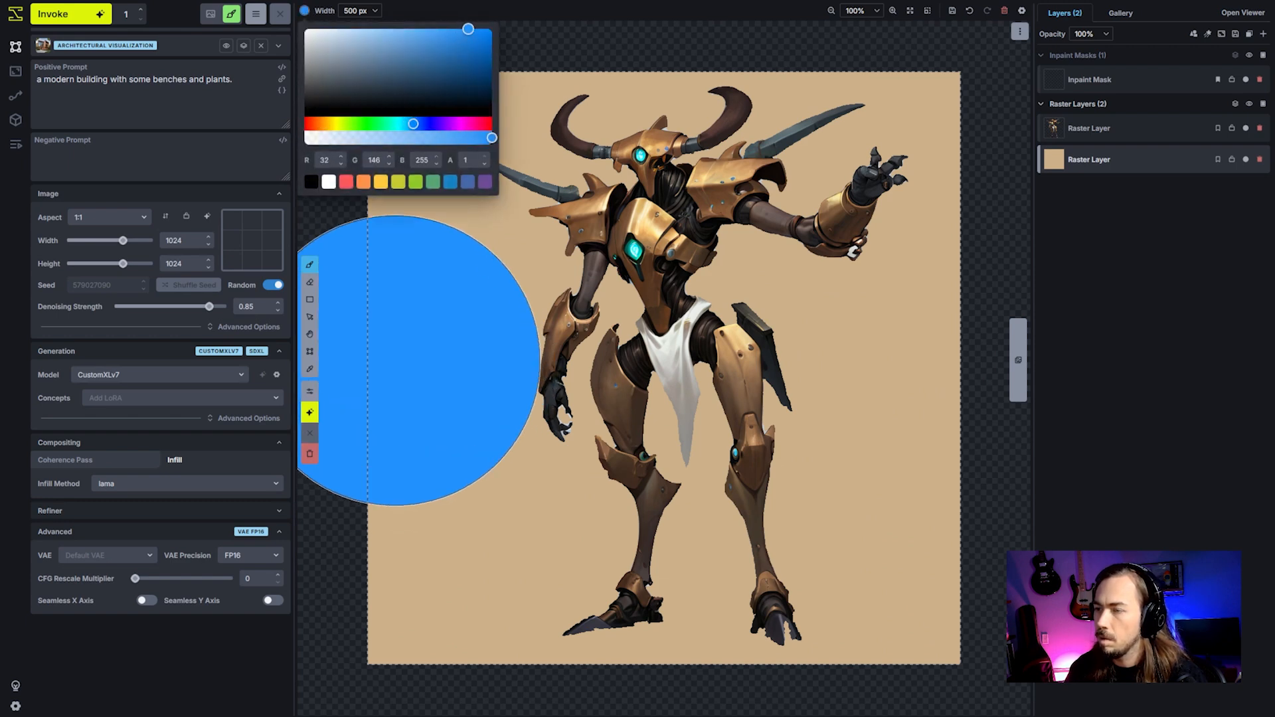
pyautogui.moveTo(402, 278)
pyautogui.mouseDown()
pyautogui.moveTo(403, 221)
pyautogui.moveTo(711, 60)
pyautogui.moveTo(983, 220)
pyautogui.moveTo(754, 213)
pyautogui.moveTo(419, 67)
pyautogui.moveTo(411, 173)
pyautogui.moveTo(485, 226)
pyautogui.moveTo(664, 252)
pyautogui.moveTo(951, 245)
pyautogui.mouseUp()
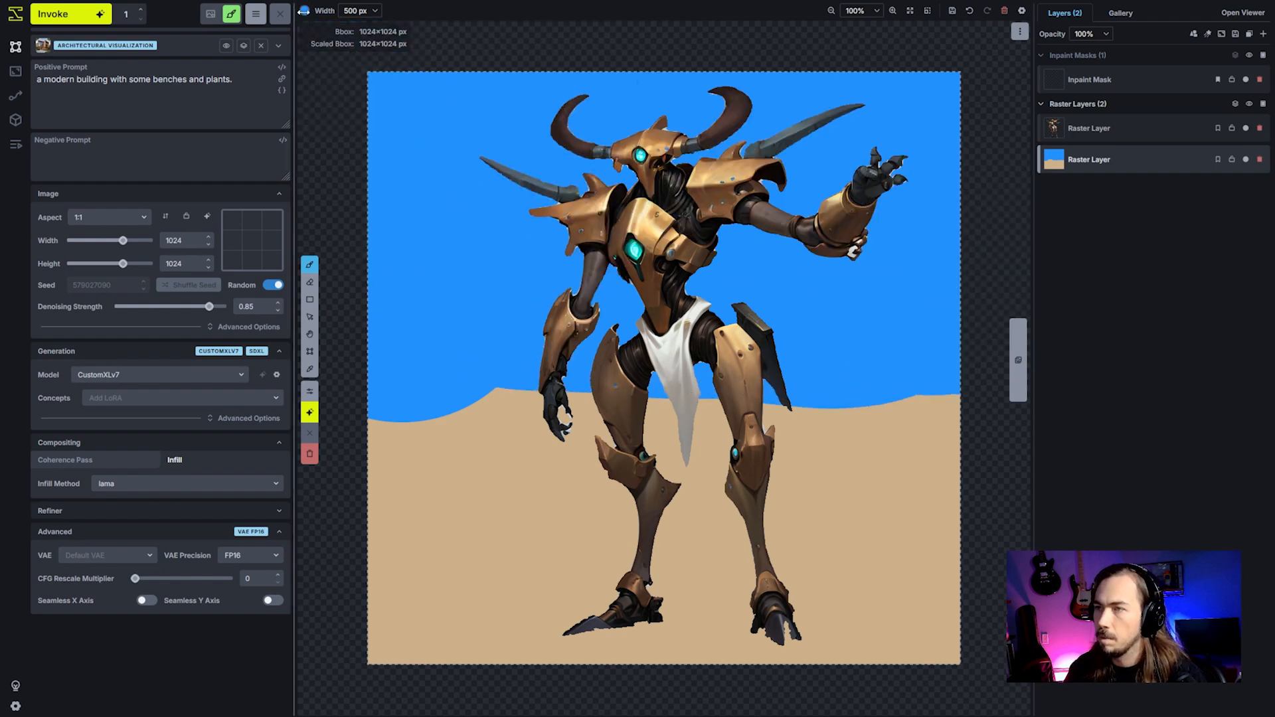
# Paint a dark blue sea band (RGB 52, 54, 162) with a 240 px brush, and trim its upper edge with the sampled sky blue.
pyautogui.click(305, 11)
pyautogui.moveTo(413, 125); pyautogui.dragTo(431, 125)
pyautogui.moveTo(452, 79); pyautogui.dragTo(432, 61)
pyautogui.scroll(20, 452, 372)
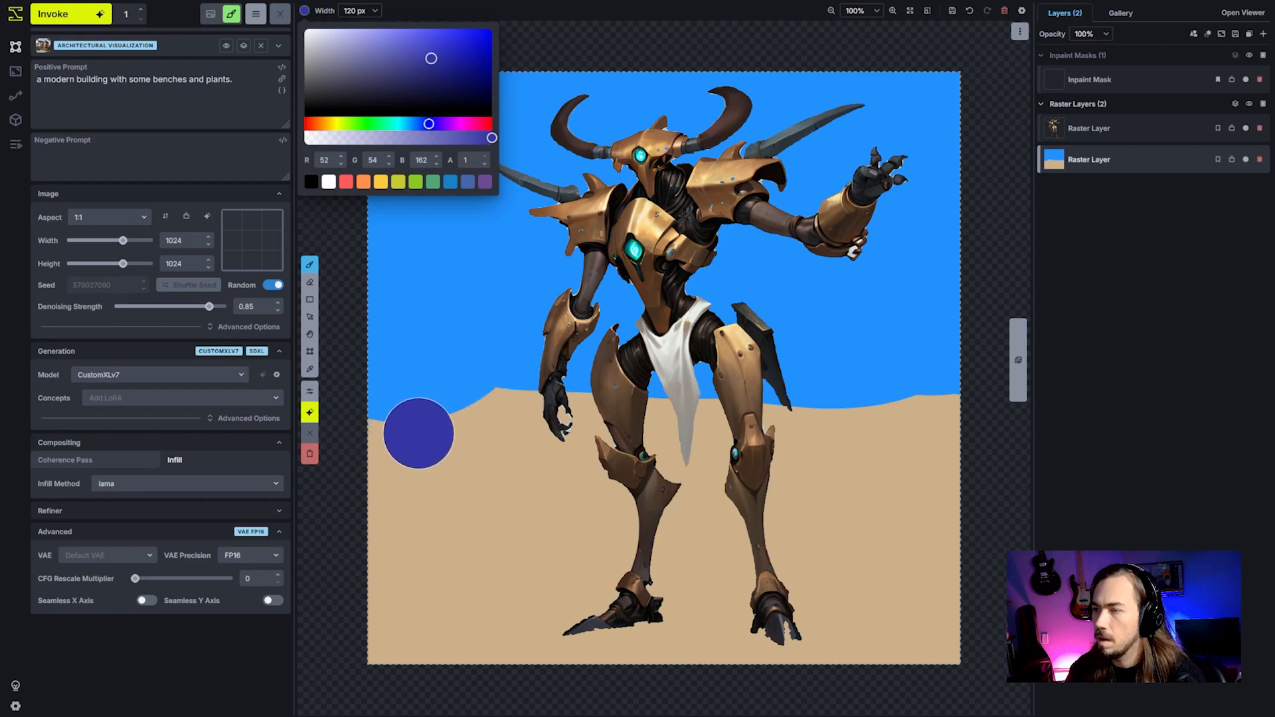
pyautogui.scroll(-7, 408, 432)
pyautogui.moveTo(389, 424)
pyautogui.mouseDown()
pyautogui.moveTo(933, 418)
pyautogui.moveTo(963, 402)
pyautogui.mouseUp()
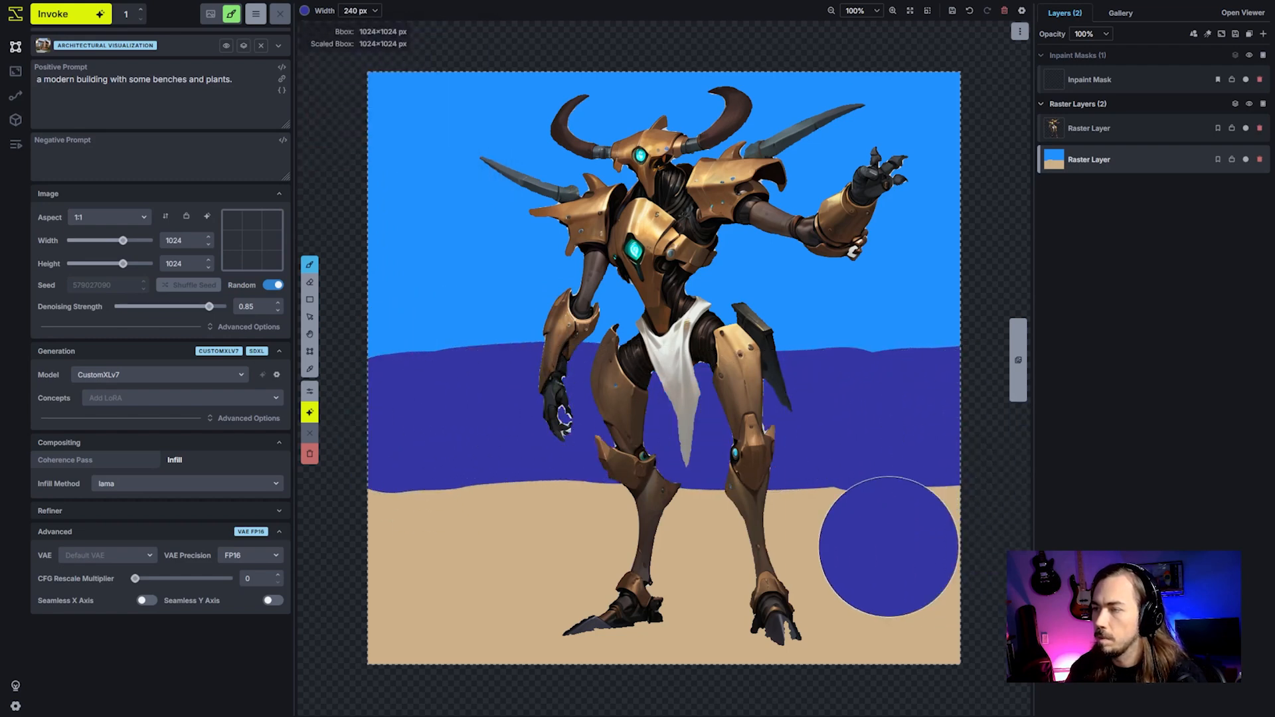
pyautogui.keyDown('alt'); pyautogui.click(421, 261); pyautogui.keyUp('alt')
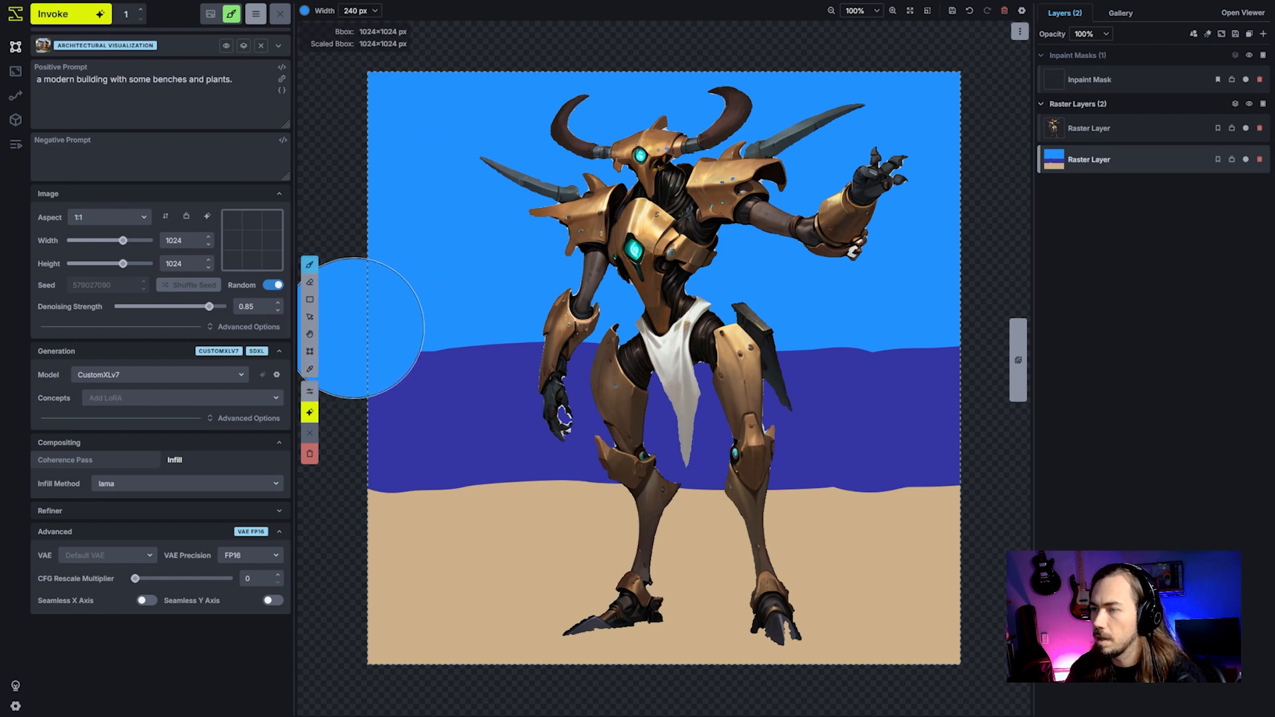
pyautogui.moveTo(398, 327)
pyautogui.mouseDown()
pyautogui.moveTo(361, 331)
pyautogui.moveTo(741, 325)
pyautogui.moveTo(931, 334)
pyautogui.moveTo(735, 350)
pyautogui.moveTo(378, 339)
pyautogui.moveTo(988, 352)
pyautogui.moveTo(362, 372)
pyautogui.mouseUp()
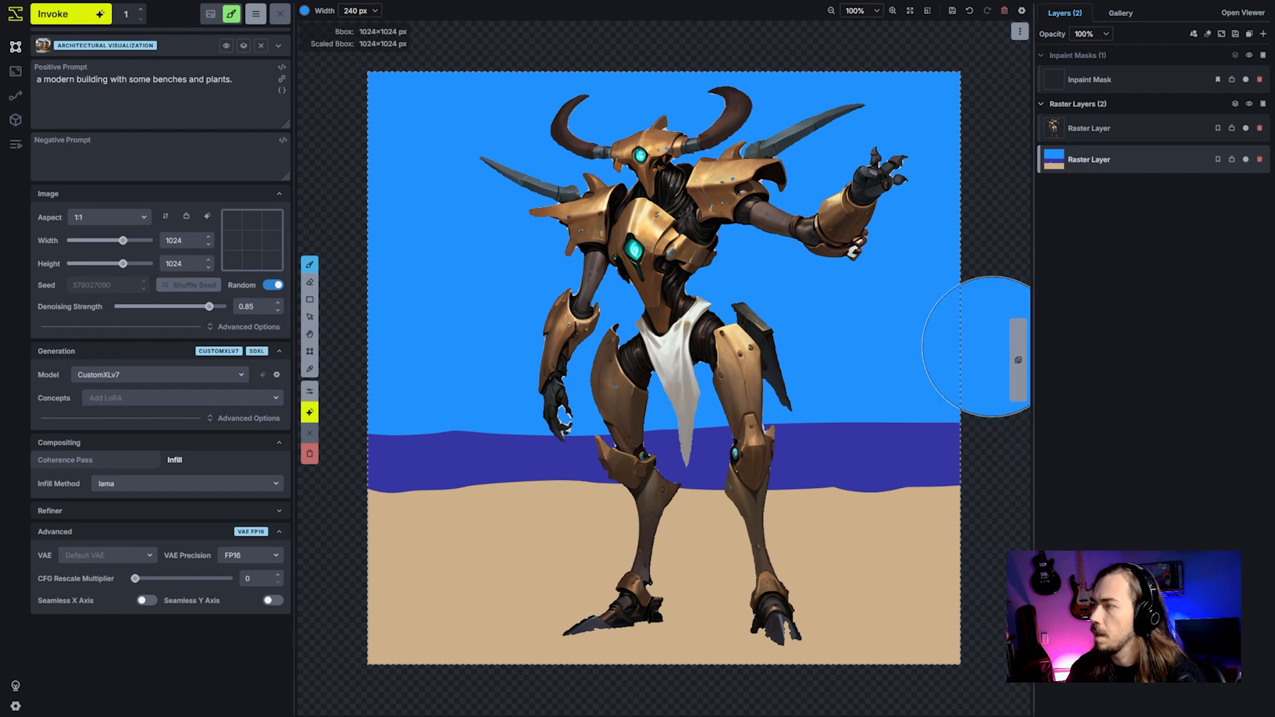
# Copy the isolated robot raster layer to a new control layer.
pyautogui.click(1151, 82)
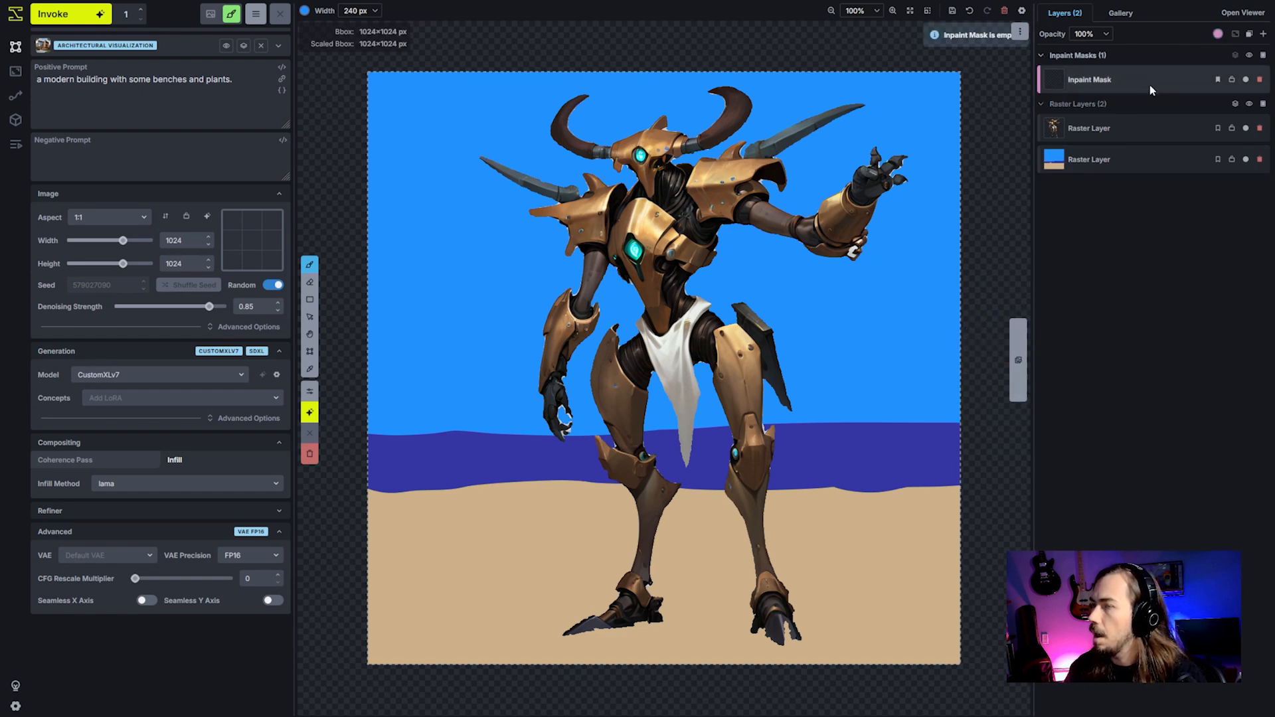
pyautogui.rightClick(1151, 129)
pyautogui.click(1115, 125)
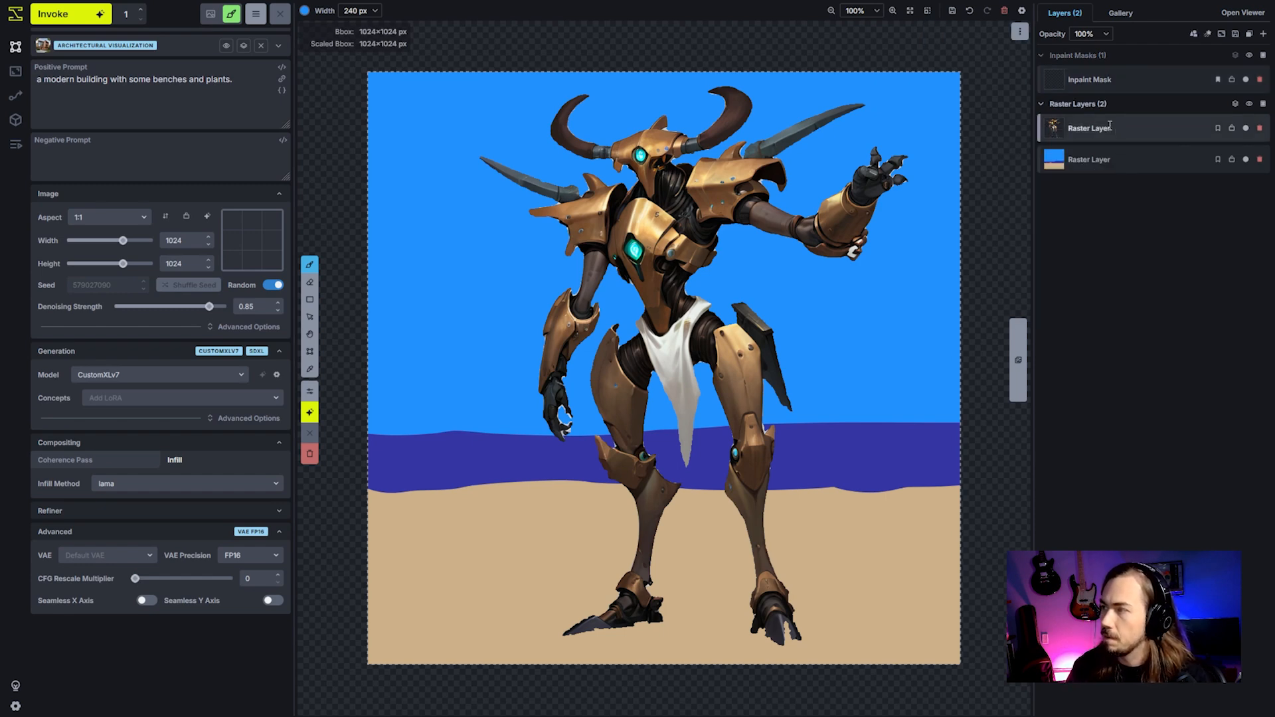
pyautogui.rightClick(1110, 125)
pyautogui.moveTo(1040, 286)
pyautogui.click(1162, 312)
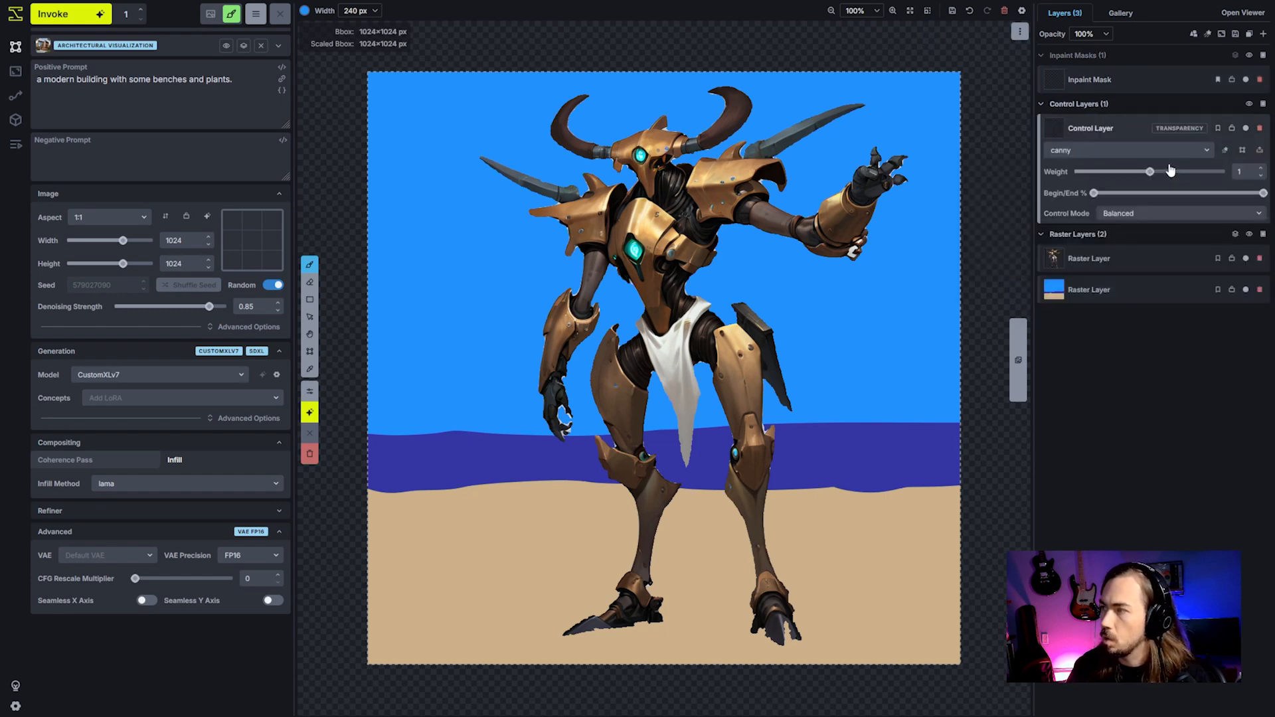
# Apply the Canny Edge Detection filter to the robot control layer, replacing its current content.
pyautogui.click(1226, 150)
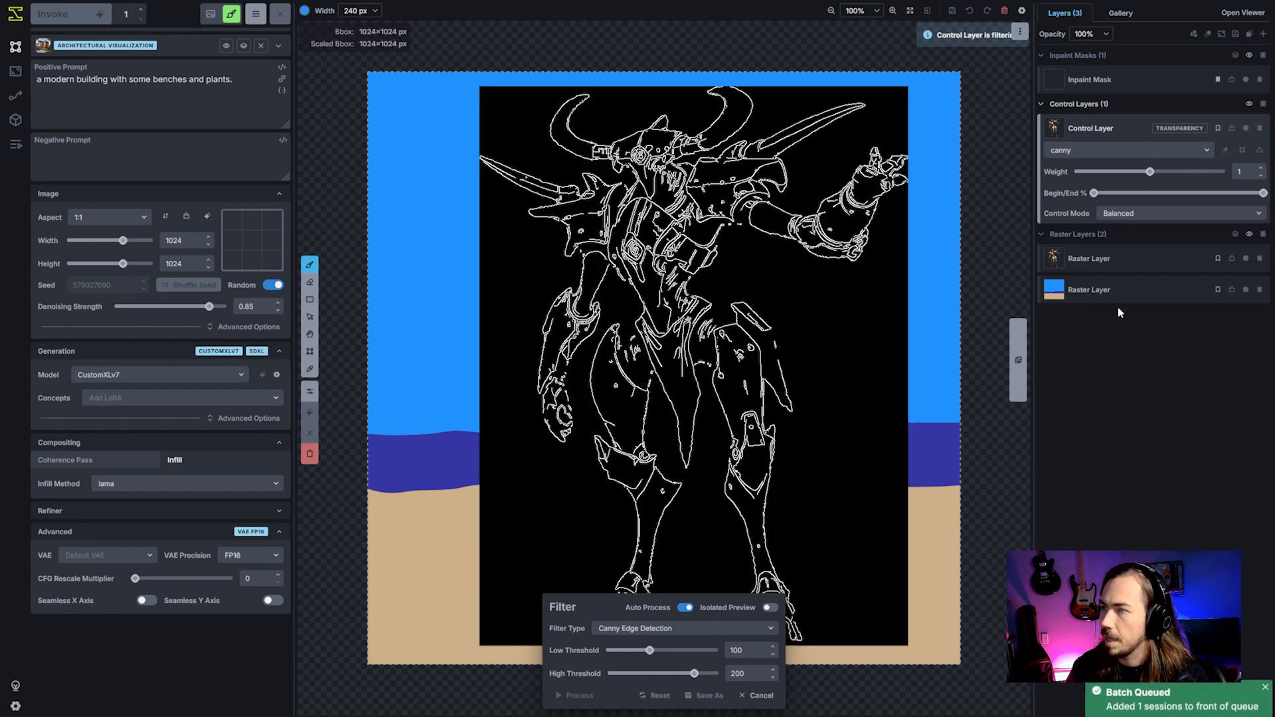
pyautogui.click(709, 696)
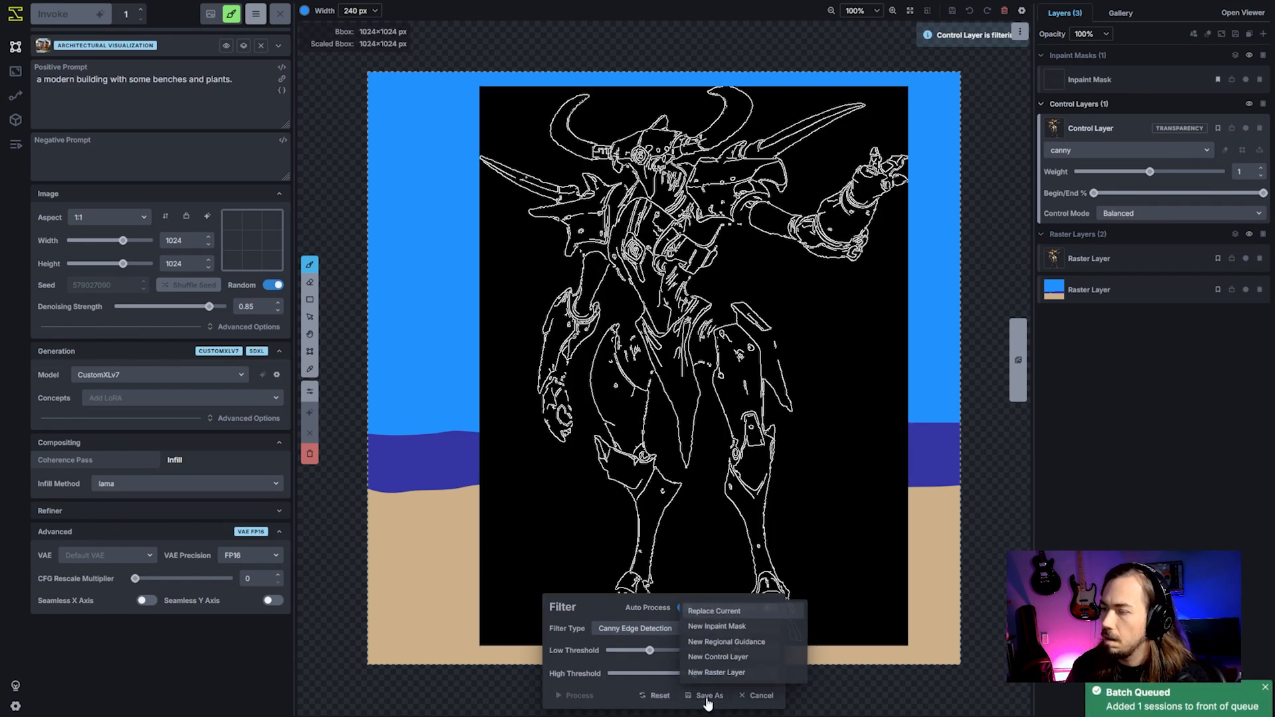
pyautogui.click(738, 641)
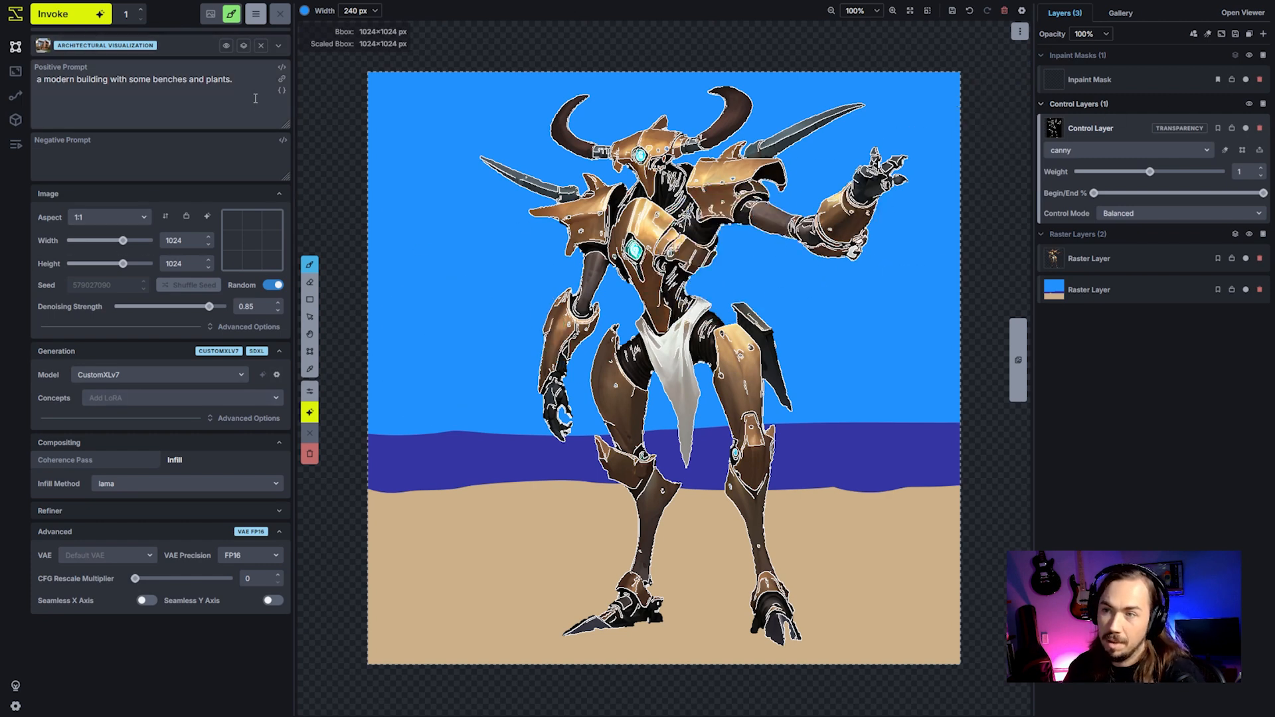
# Switch the prompt template to HyperConcept Art and set the positive prompt to "a steampunk looking robot, standing on the beach.".
pyautogui.click(261, 45)
pyautogui.click(129, 51)
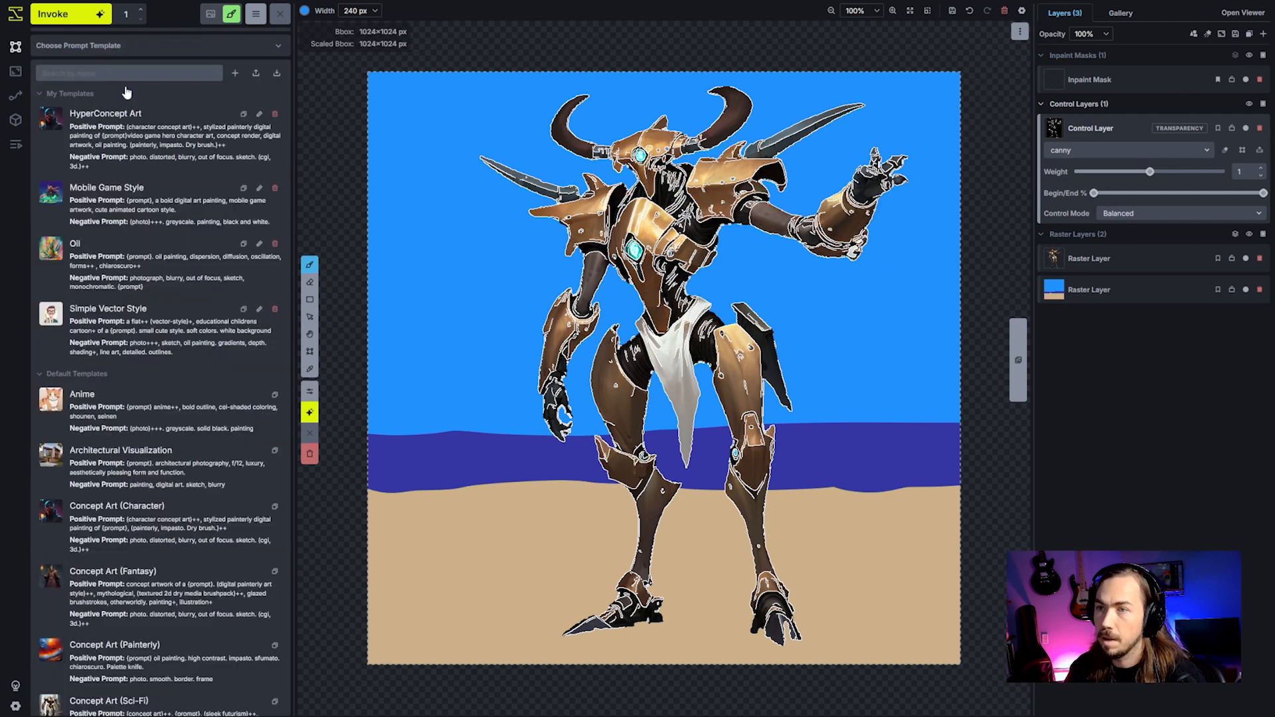
pyautogui.click(199, 118)
pyautogui.tripleClick(207, 119)
pyautogui.write('a')
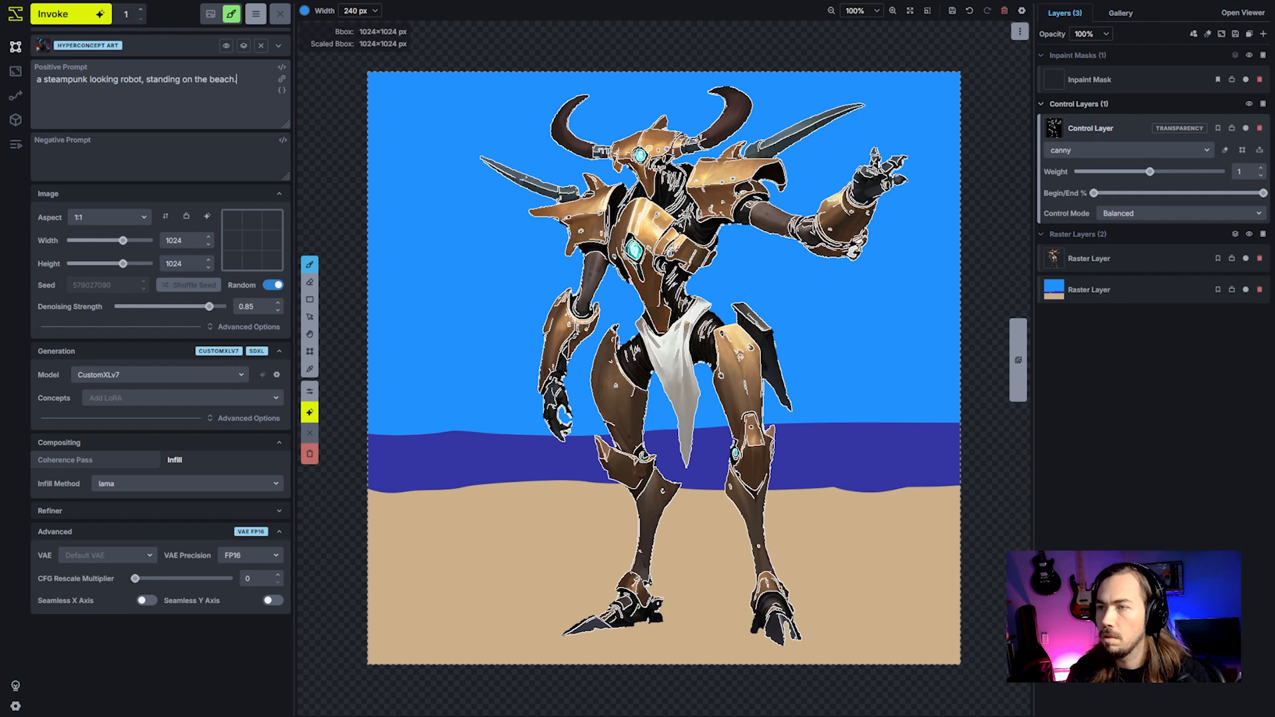
# Generate the beach robot image and accept it as a raster layer, turning the control layer off and back on to check the result.
pyautogui.click(62, 14)
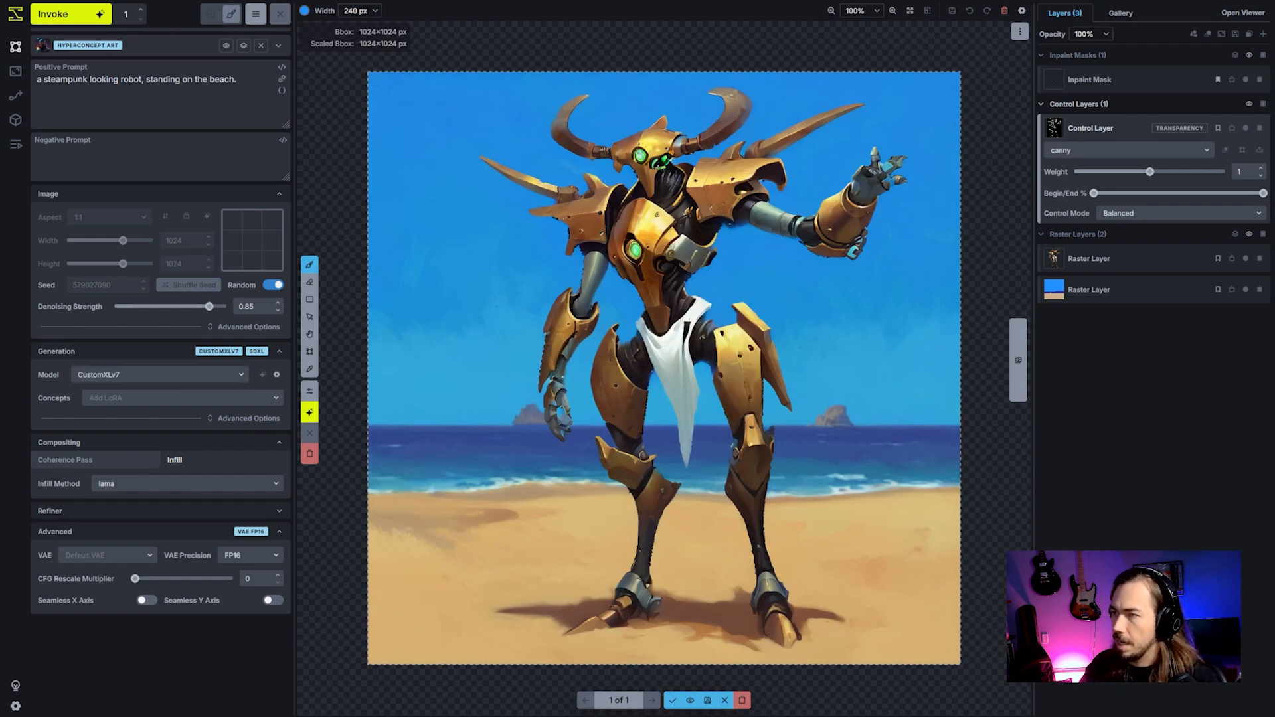
pyautogui.click(673, 700)
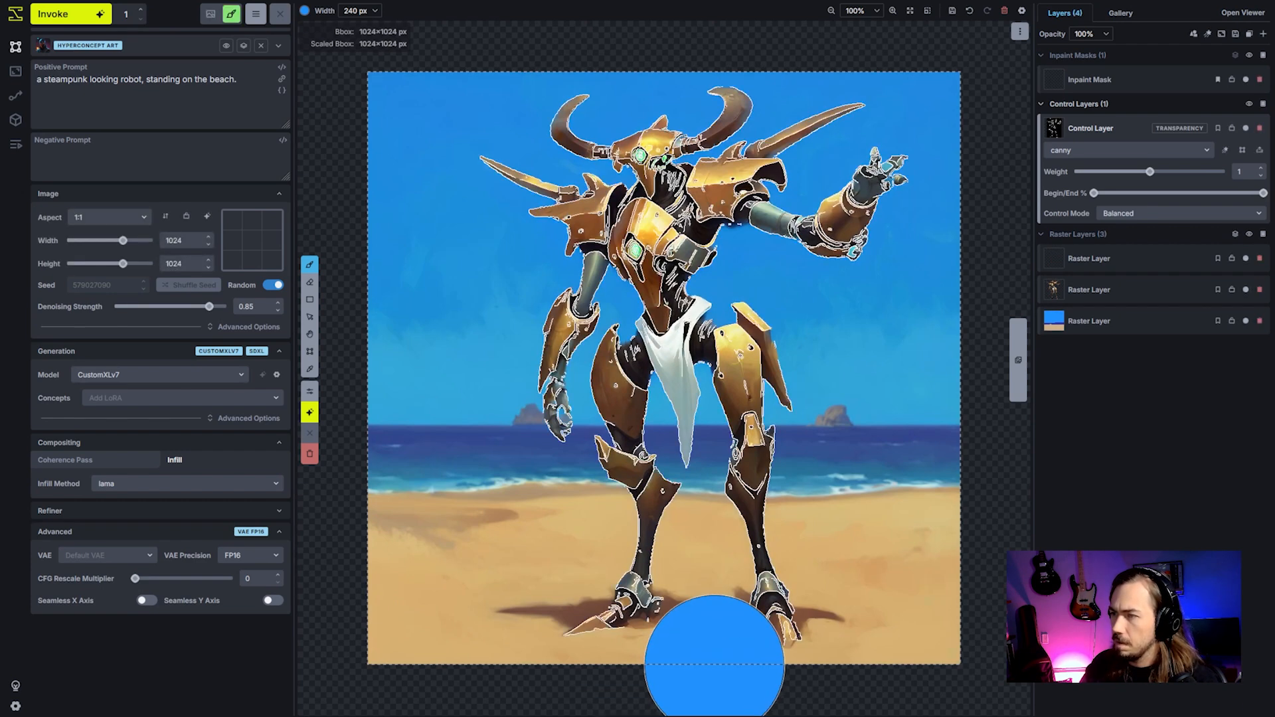
pyautogui.click(1246, 128)
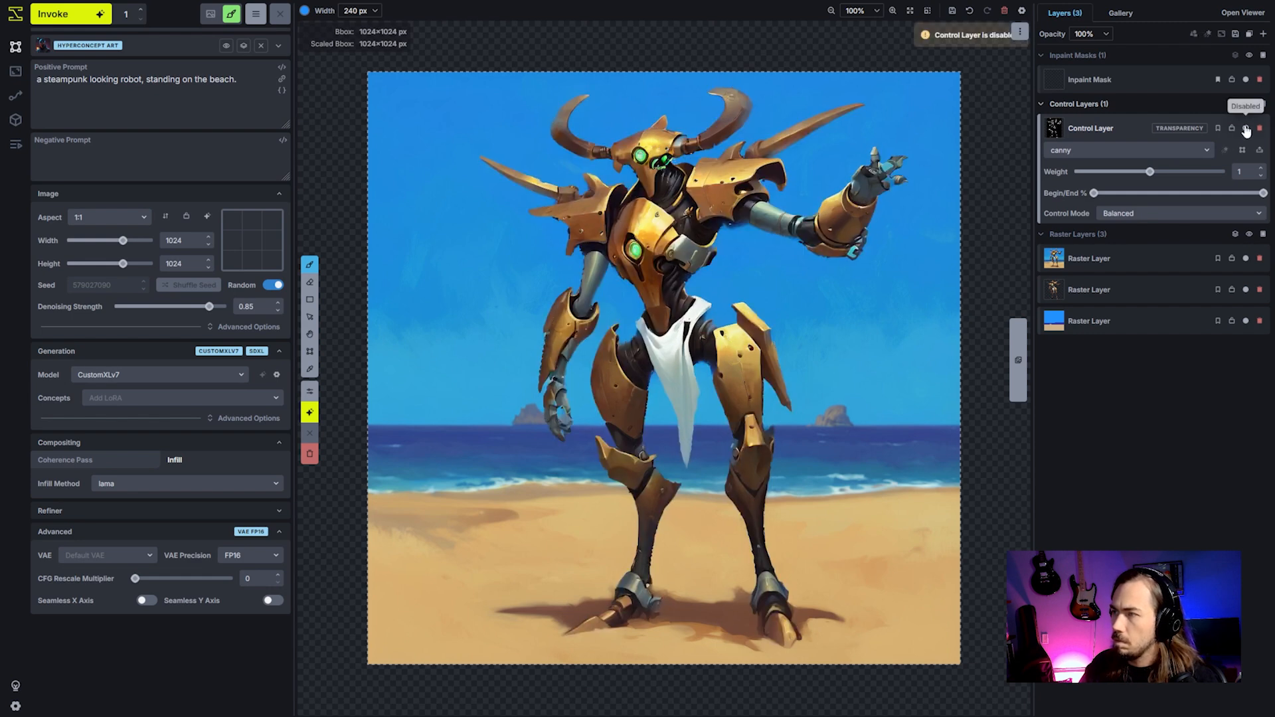
pyautogui.click(1247, 128)
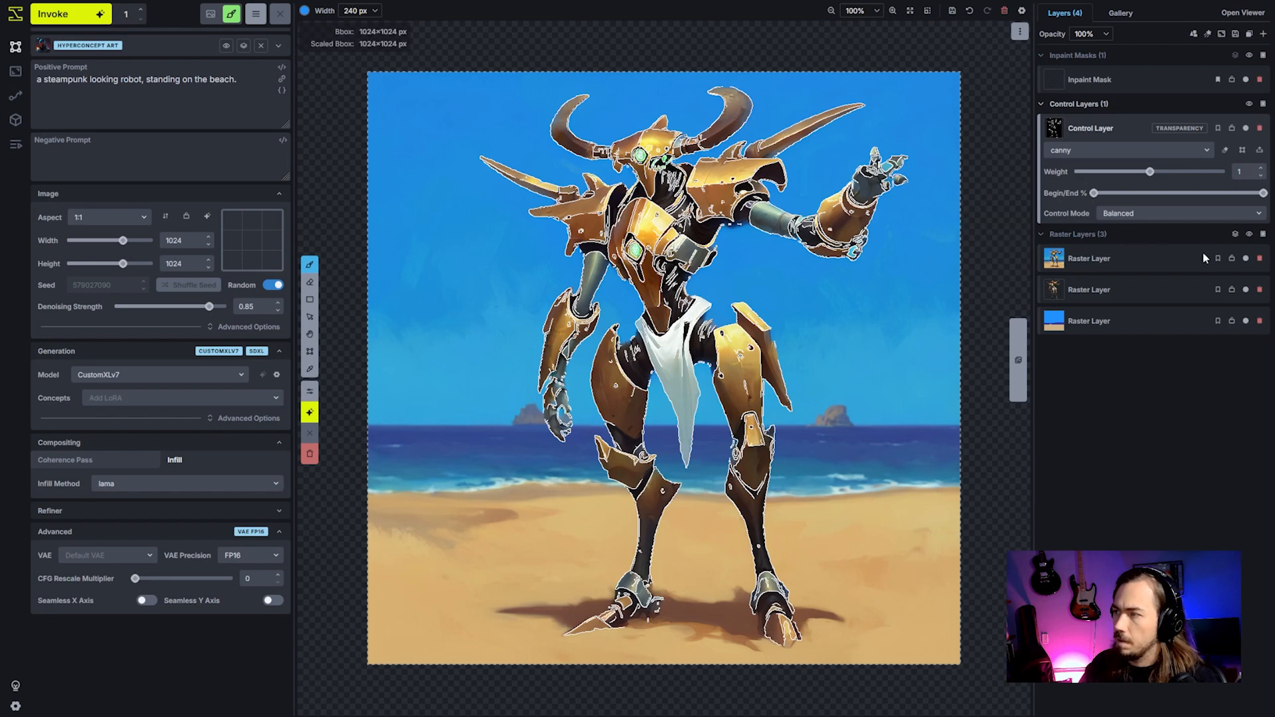
# Add an empty raster layer above the generated image and set the brush colour to black (RGB 0, 0, 0).
pyautogui.click(1263, 235)
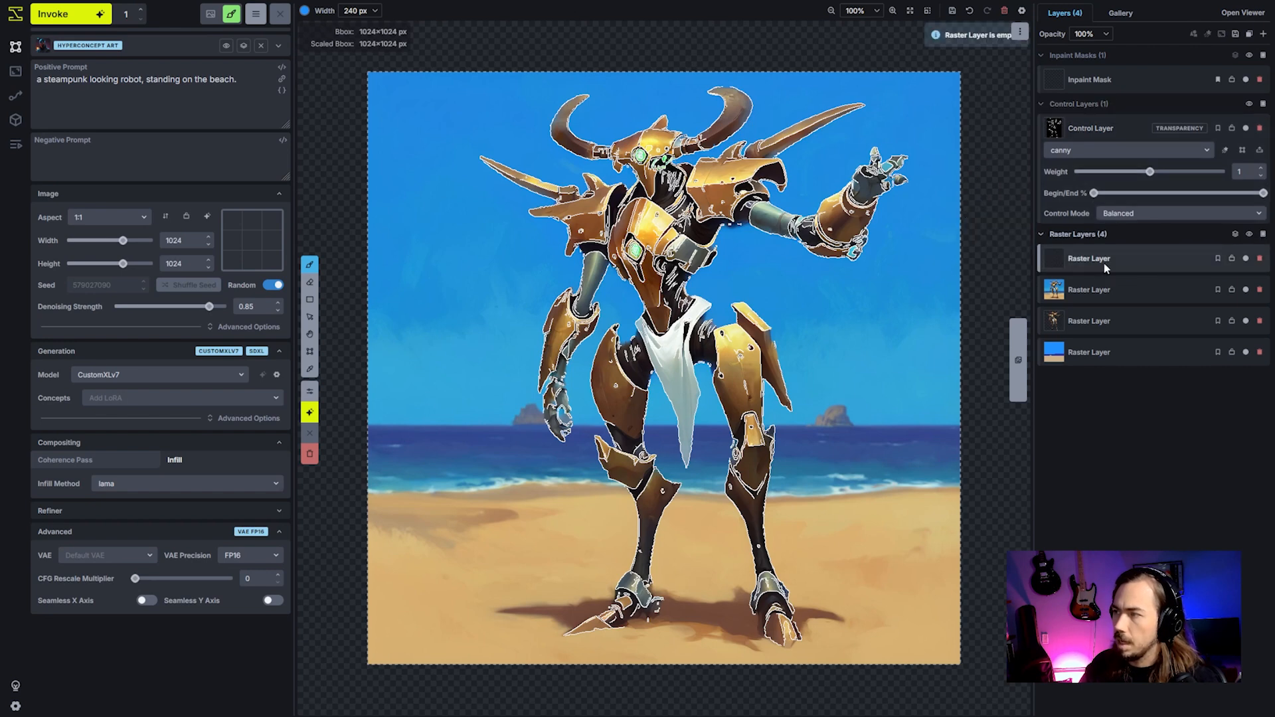
pyautogui.click(305, 10)
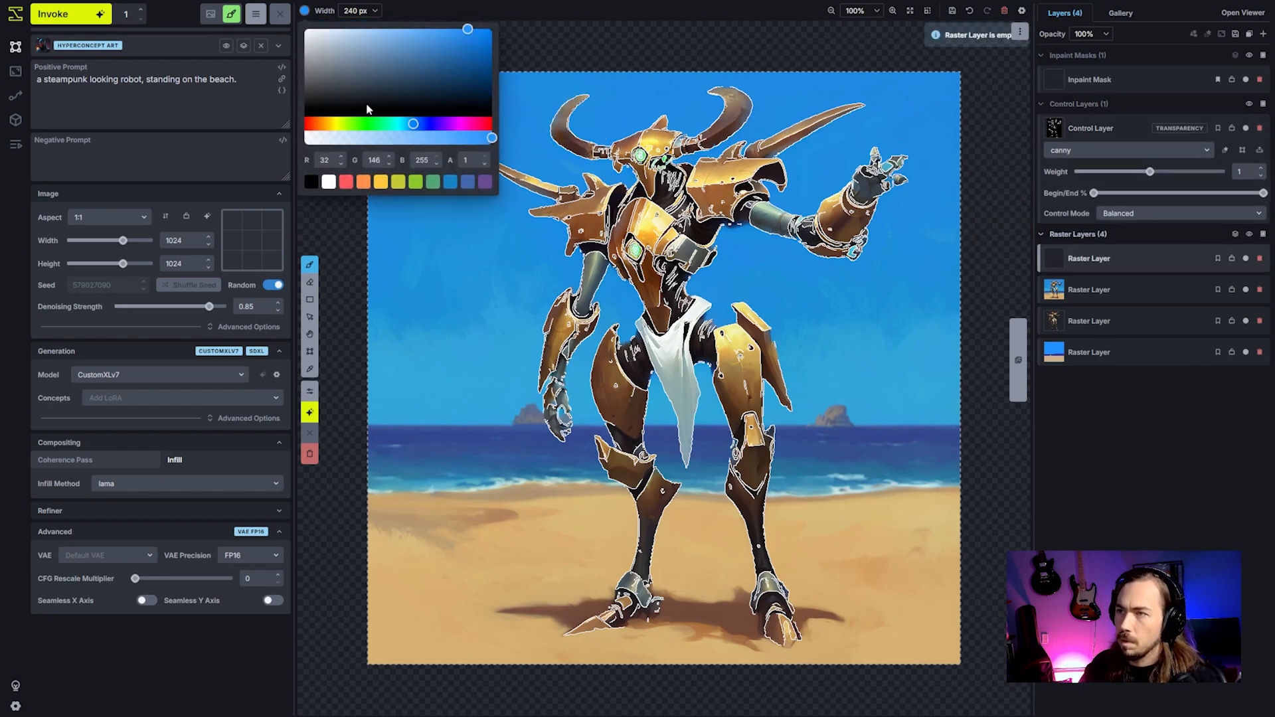
pyautogui.moveTo(341, 69); pyautogui.dragTo(336, 118)
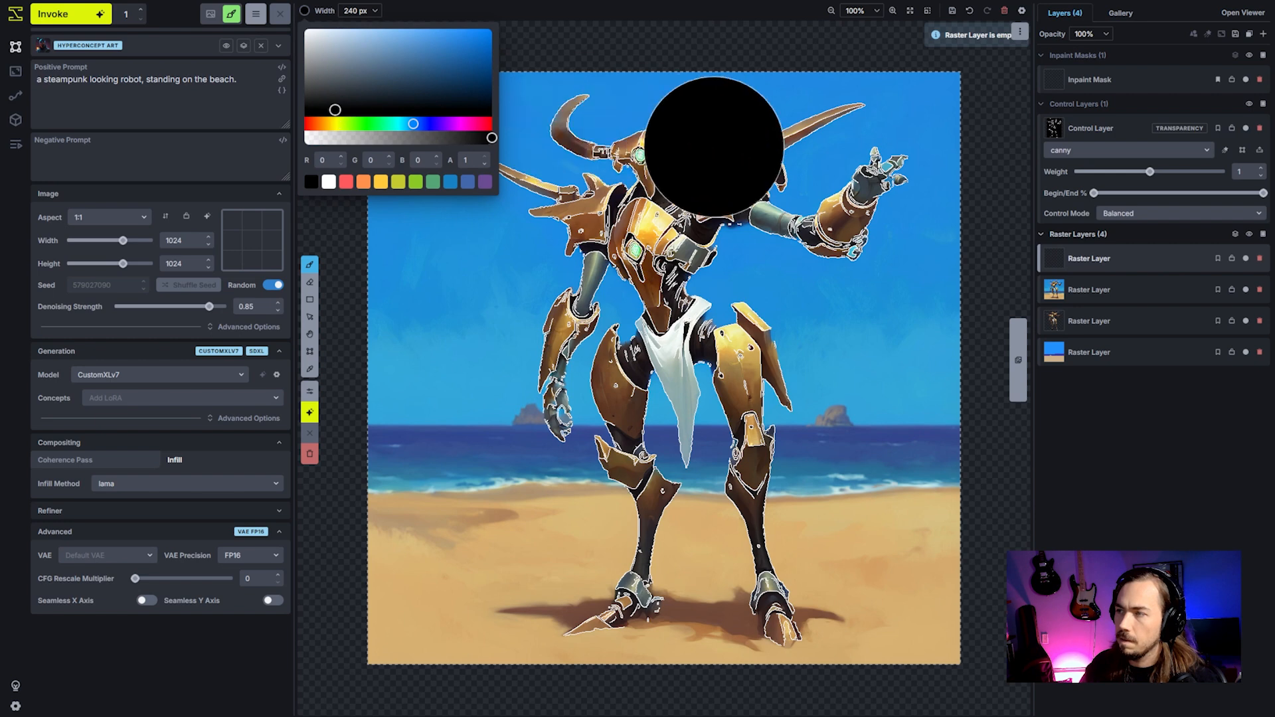
# Sketch a black martini glass outline at the robot's raised hand with a 3 px brush on the empty raster layer.
pyautogui.scroll(-8, 866, 163)
pyautogui.scroll(-10, 865, 162)
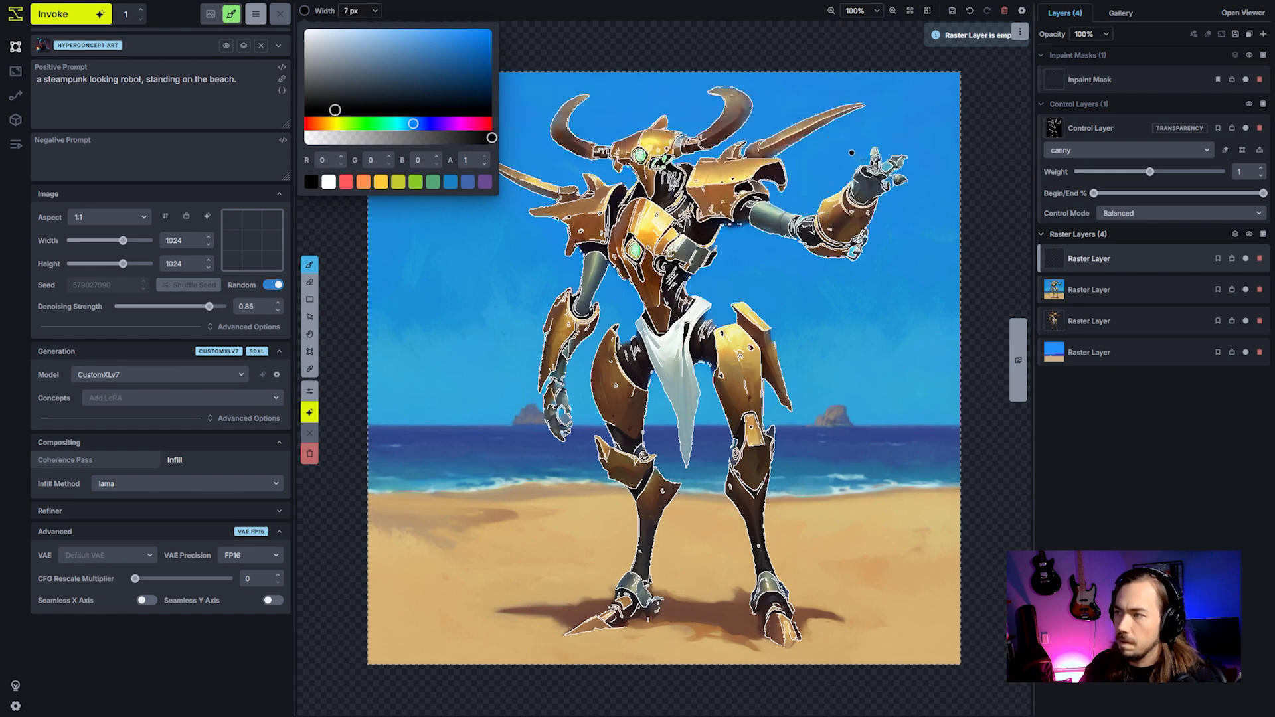
pyautogui.moveTo(851, 143); pyautogui.dragTo(858, 160)
pyautogui.hotkey('ctrl', 'z')
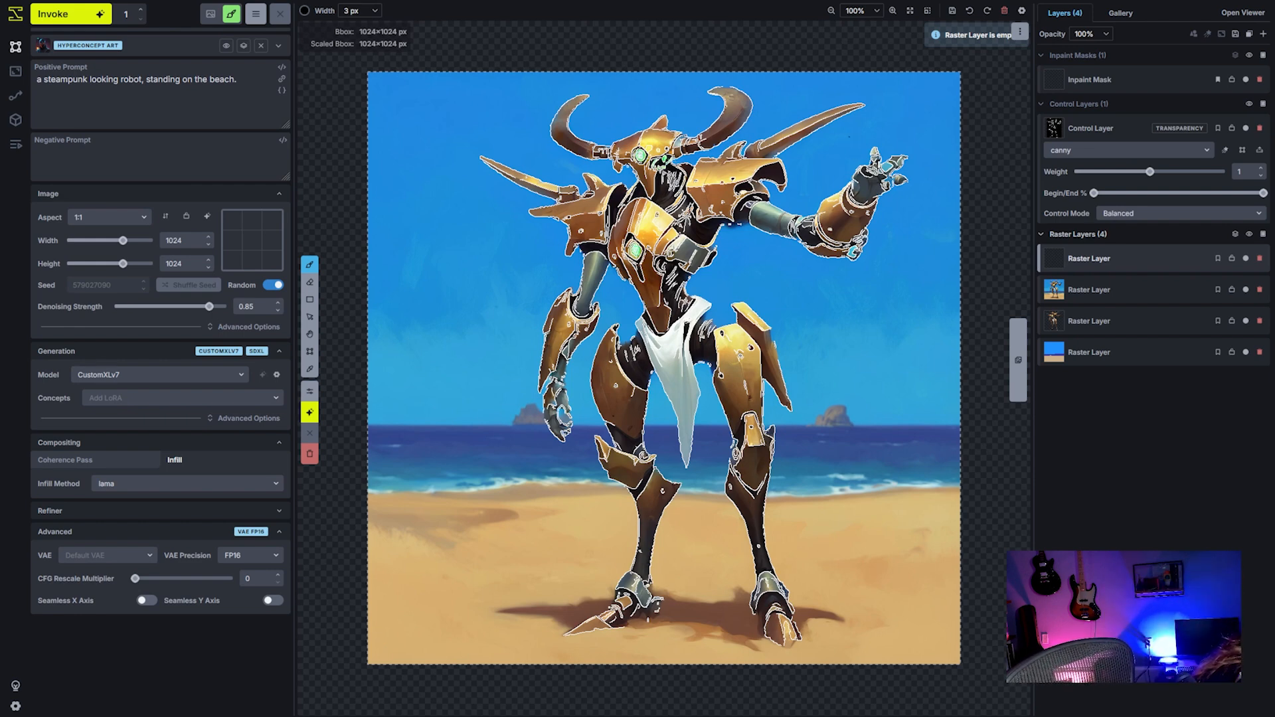
pyautogui.moveTo(851, 138); pyautogui.dragTo(865, 156)
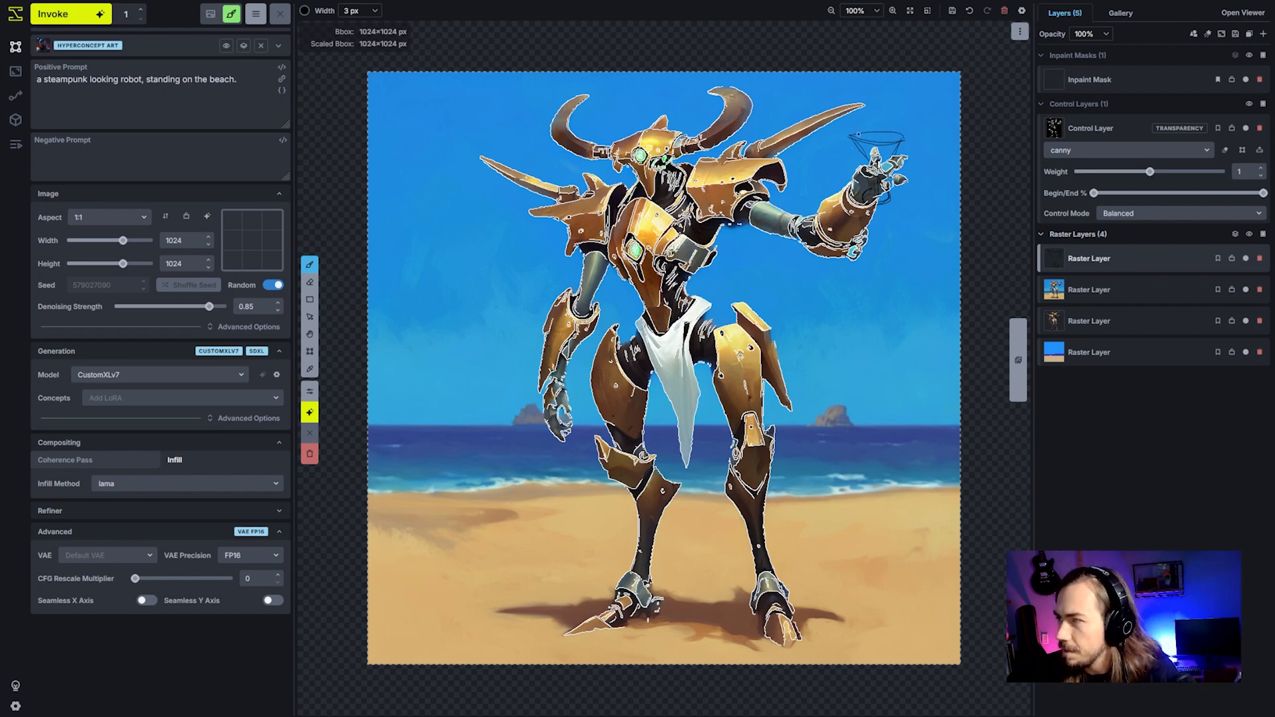
# Add another raster layer beneath the glass sketch's layer and select it.
pyautogui.click(1264, 236)
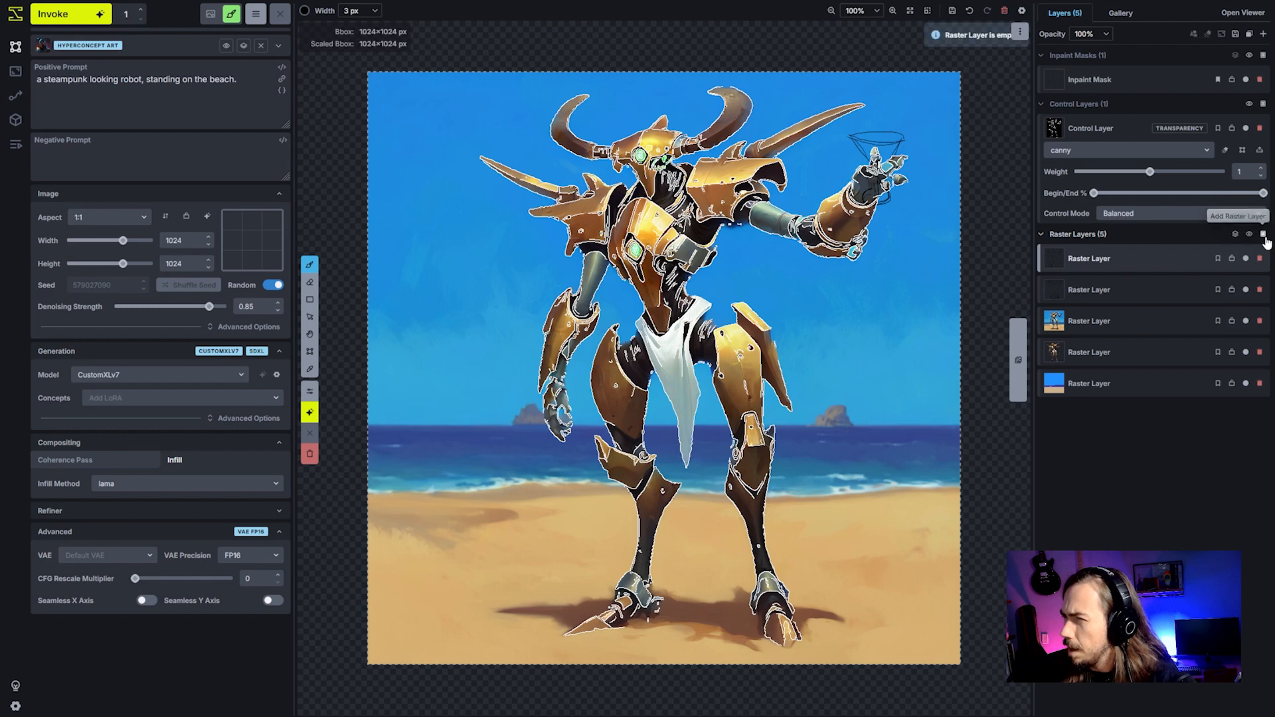
pyautogui.rightClick(1144, 286)
pyautogui.click(1120, 273)
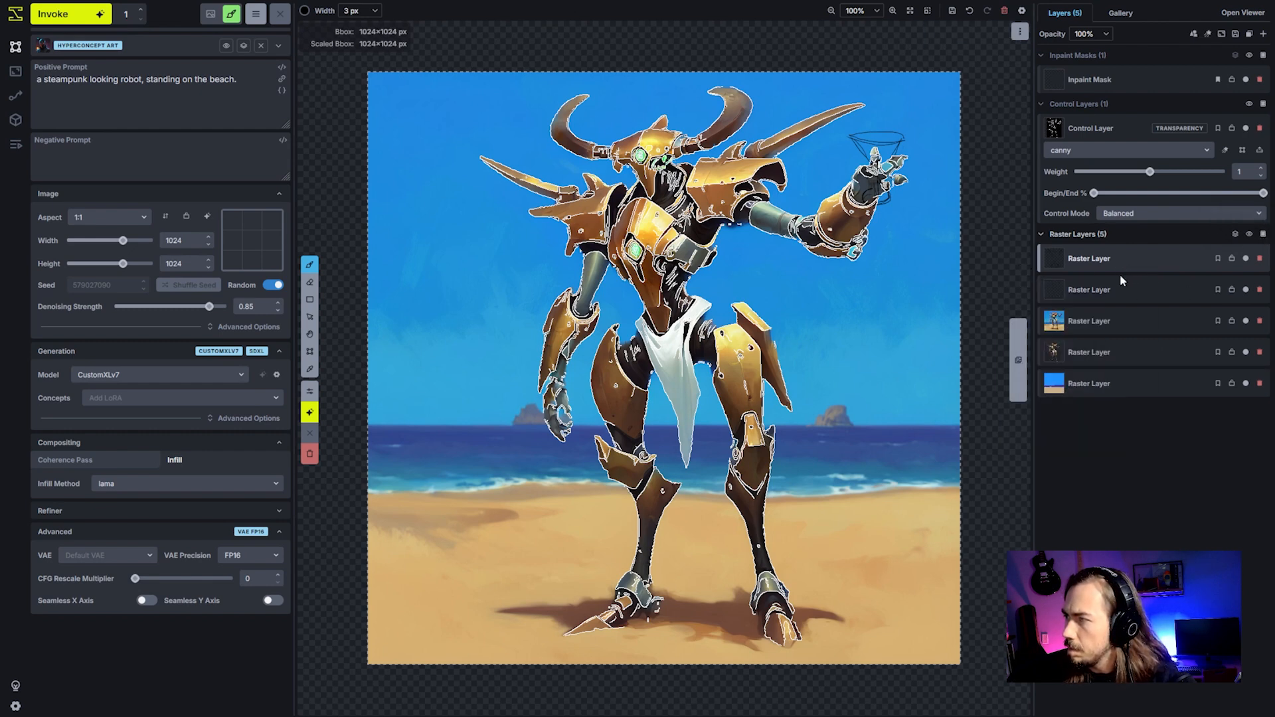
pyautogui.click(1114, 300)
# Set the brush to grey RGB 166, 166, 166 with alpha 0.49 and a width of 21 px.
pyautogui.click(305, 11)
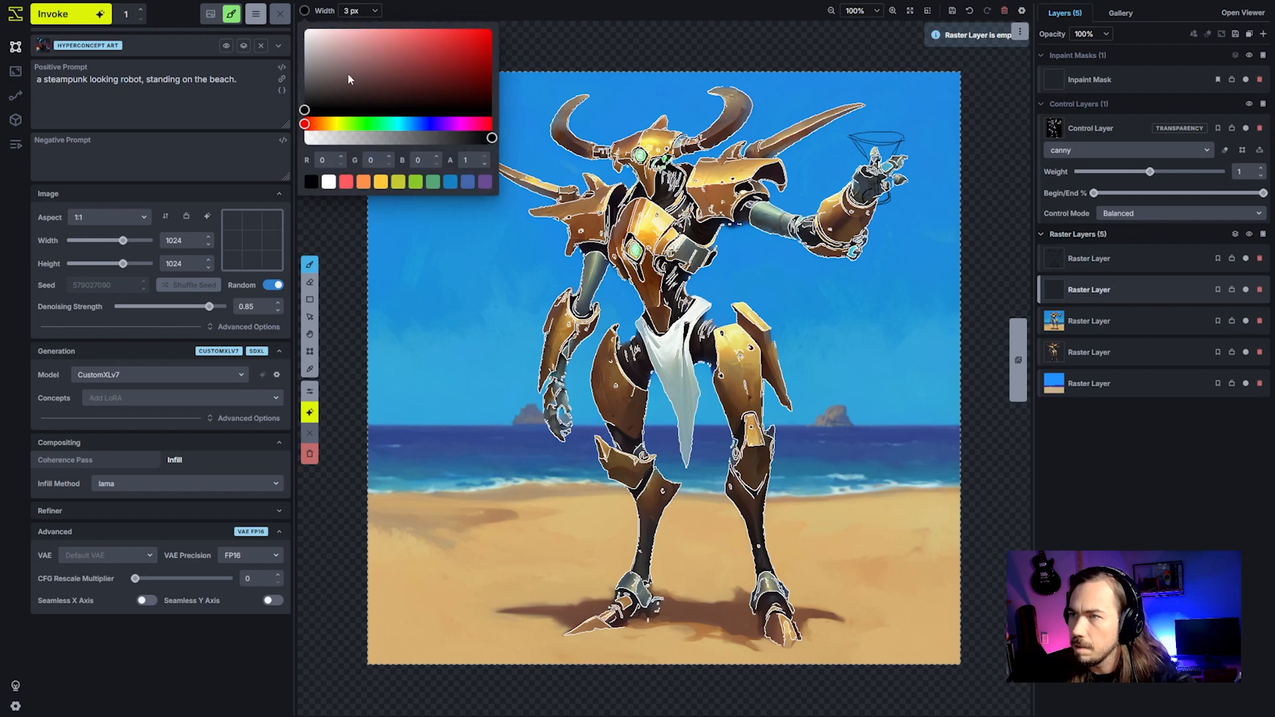
pyautogui.click(307, 50)
pyautogui.moveTo(305, 51)
pyautogui.mouseDown()
pyautogui.moveTo(301, 86)
pyautogui.moveTo(295, 57)
pyautogui.mouseUp()
pyautogui.click(359, 136)
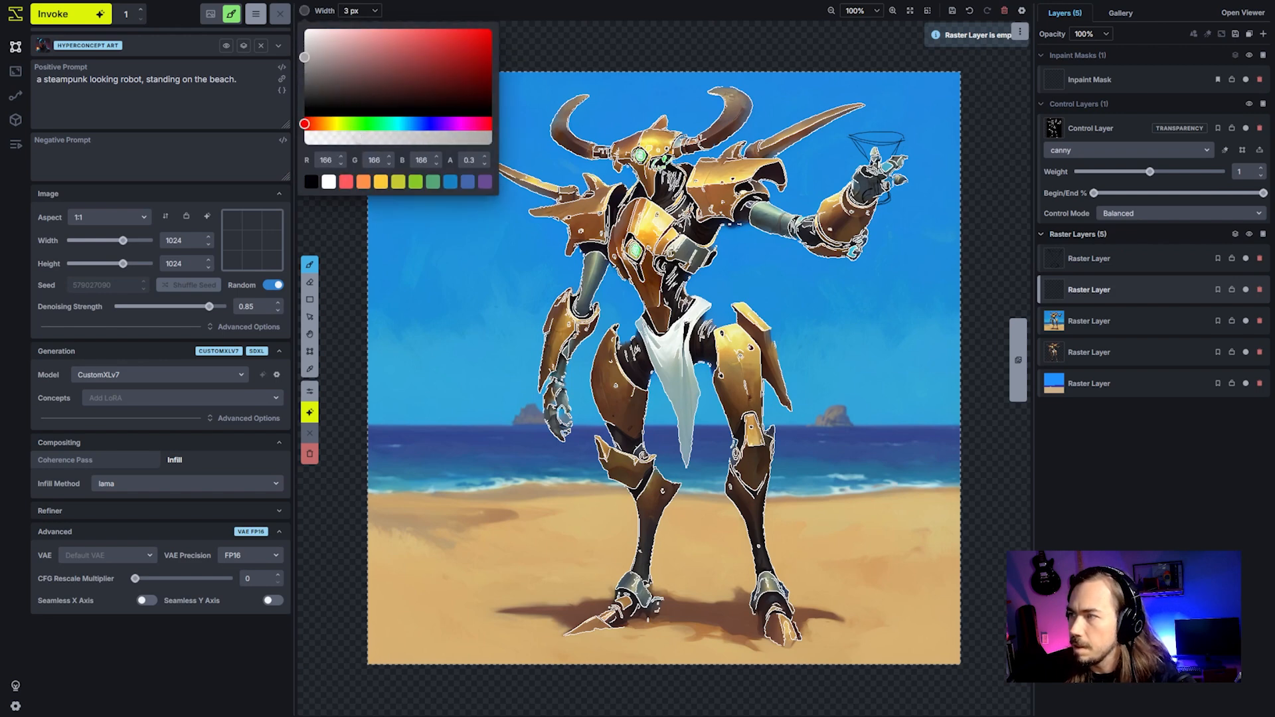
pyautogui.scroll(-10, 924, 144)
pyautogui.moveTo(861, 142); pyautogui.dragTo(873, 154)
pyautogui.hotkey('ctrl', 'z')
pyautogui.click(305, 10)
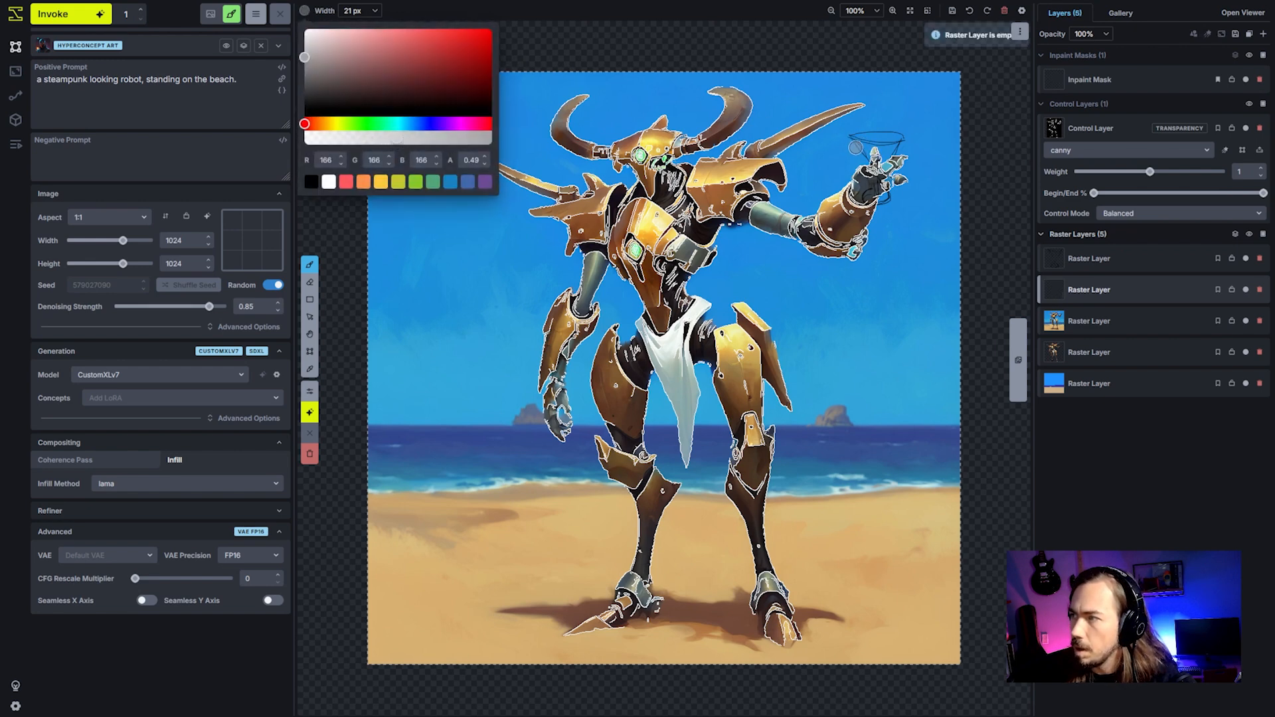
# Try shading the glass in grey on the added raster layer, and delete that layer.
pyautogui.moveTo(859, 138)
pyautogui.mouseDown()
pyautogui.moveTo(896, 140)
pyautogui.moveTo(887, 160)
pyautogui.moveTo(863, 140)
pyautogui.mouseUp()
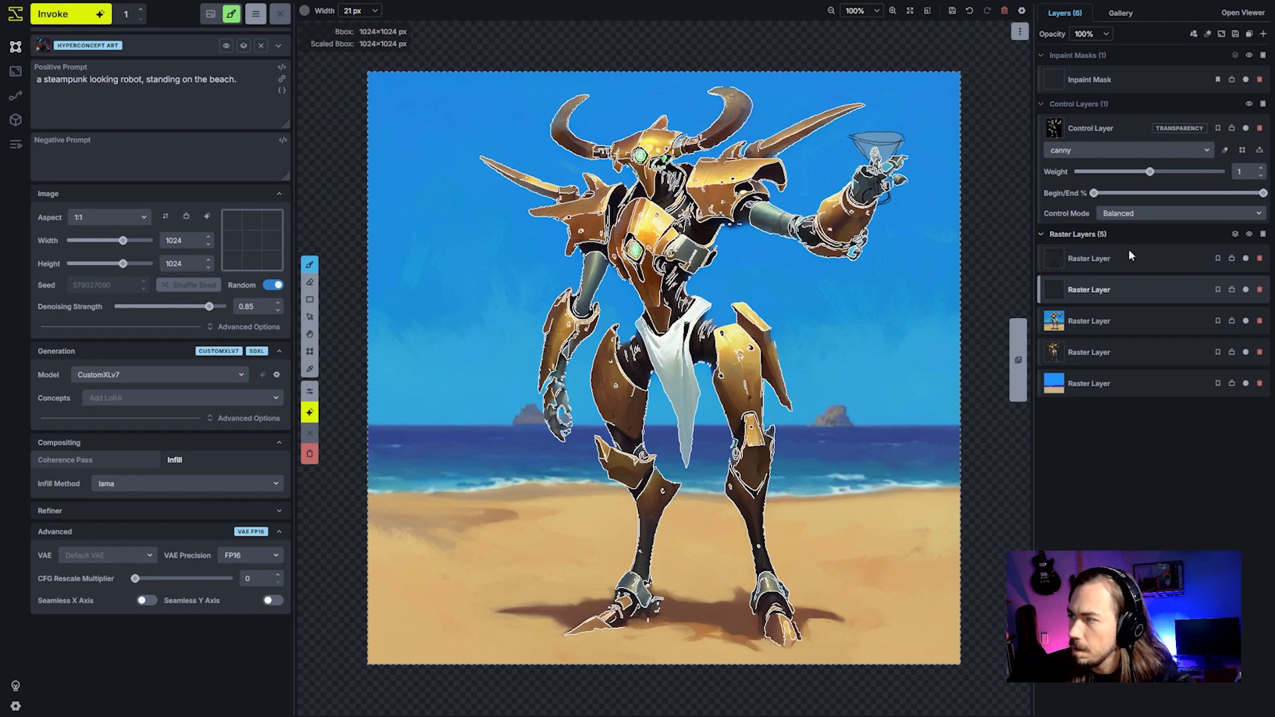
pyautogui.click(1260, 290)
# Shade the martini glass in translucent grey directly on its sketch layer, reducing the brush width to 6 px.
pyautogui.click(1162, 272)
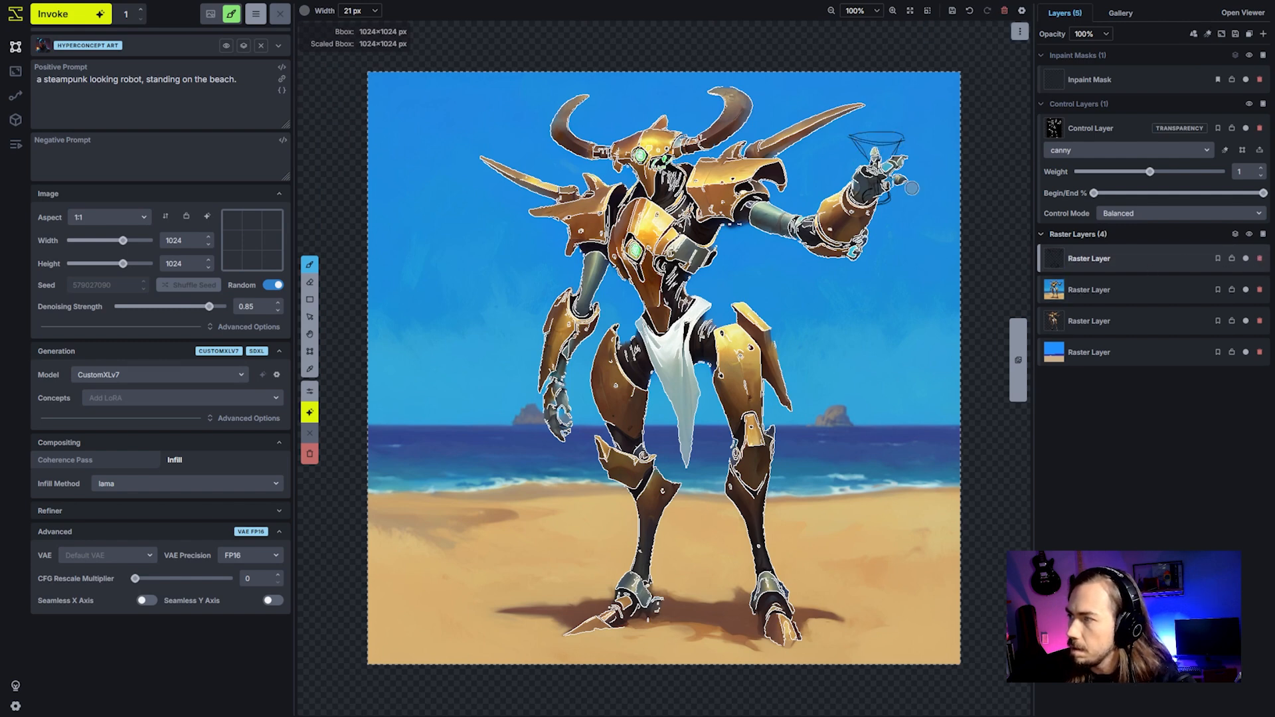
pyautogui.moveTo(860, 138)
pyautogui.mouseDown()
pyautogui.moveTo(894, 140)
pyautogui.moveTo(889, 152)
pyautogui.mouseUp()
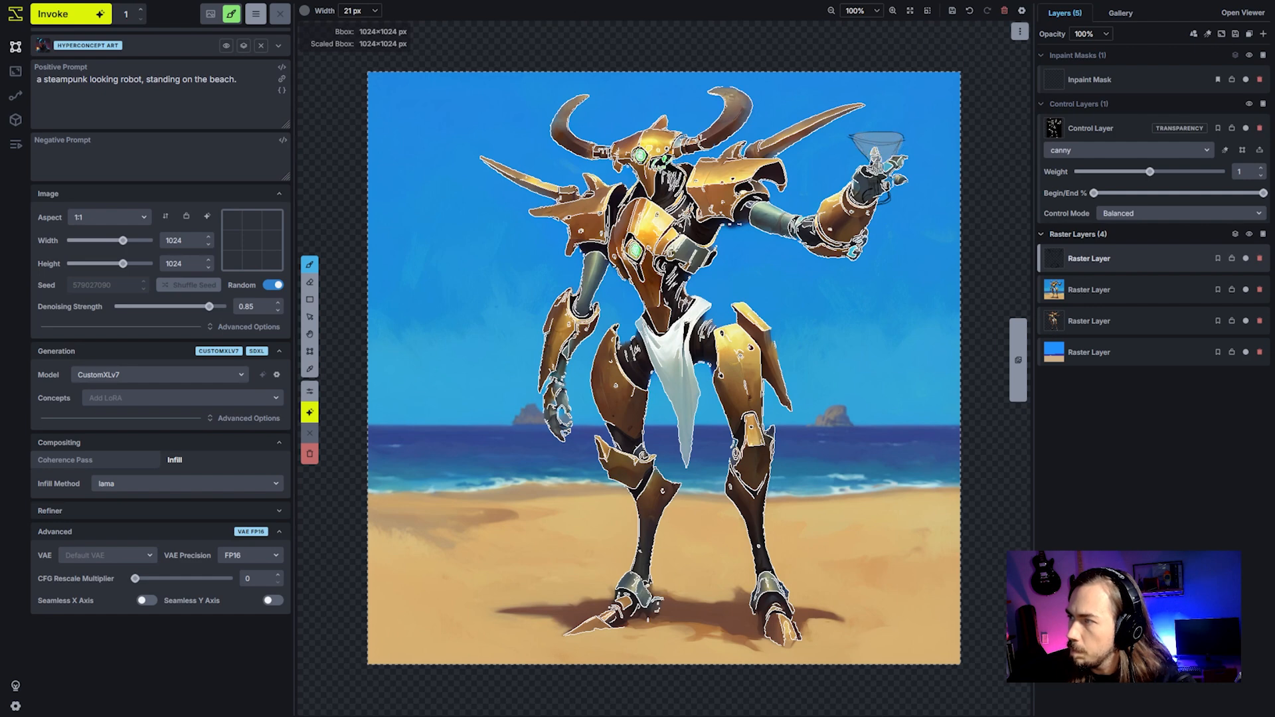
pyautogui.scroll(-8, 879, 169)
pyautogui.scroll(-1, 877, 182)
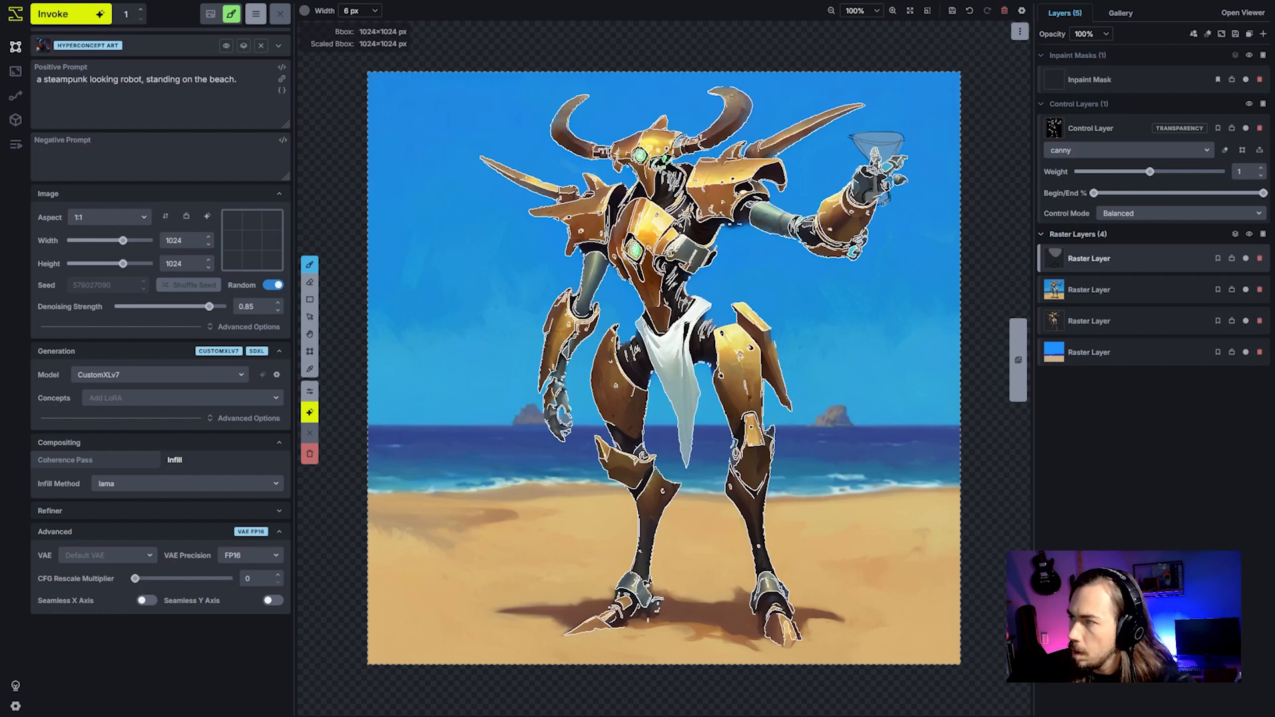
# Copy the martini glass raster layer to a new regional guidance layer.
pyautogui.rightClick(1133, 263)
pyautogui.moveTo(1102, 419)
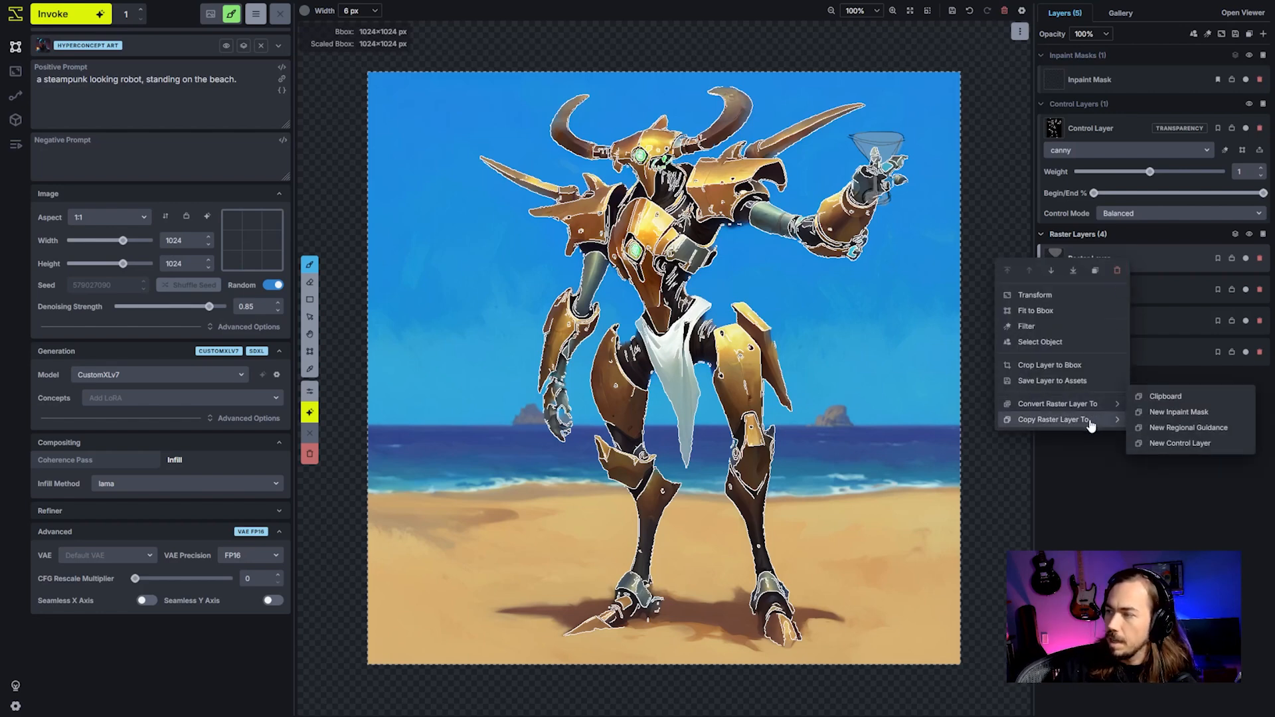
pyautogui.click(1162, 429)
# Set the regional guidance prompt to "martini++" and extend the main positive prompt's ending with "holding a martini".
pyautogui.click(1092, 147)
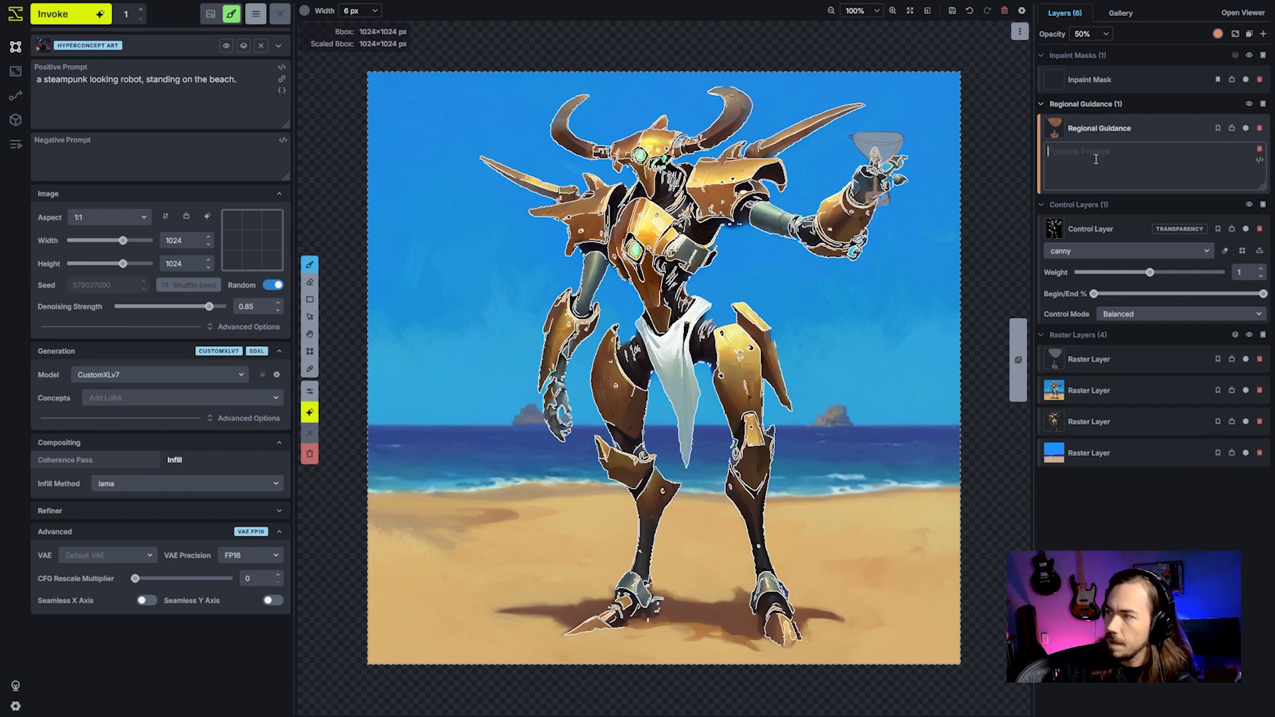
pyautogui.write('martini++')
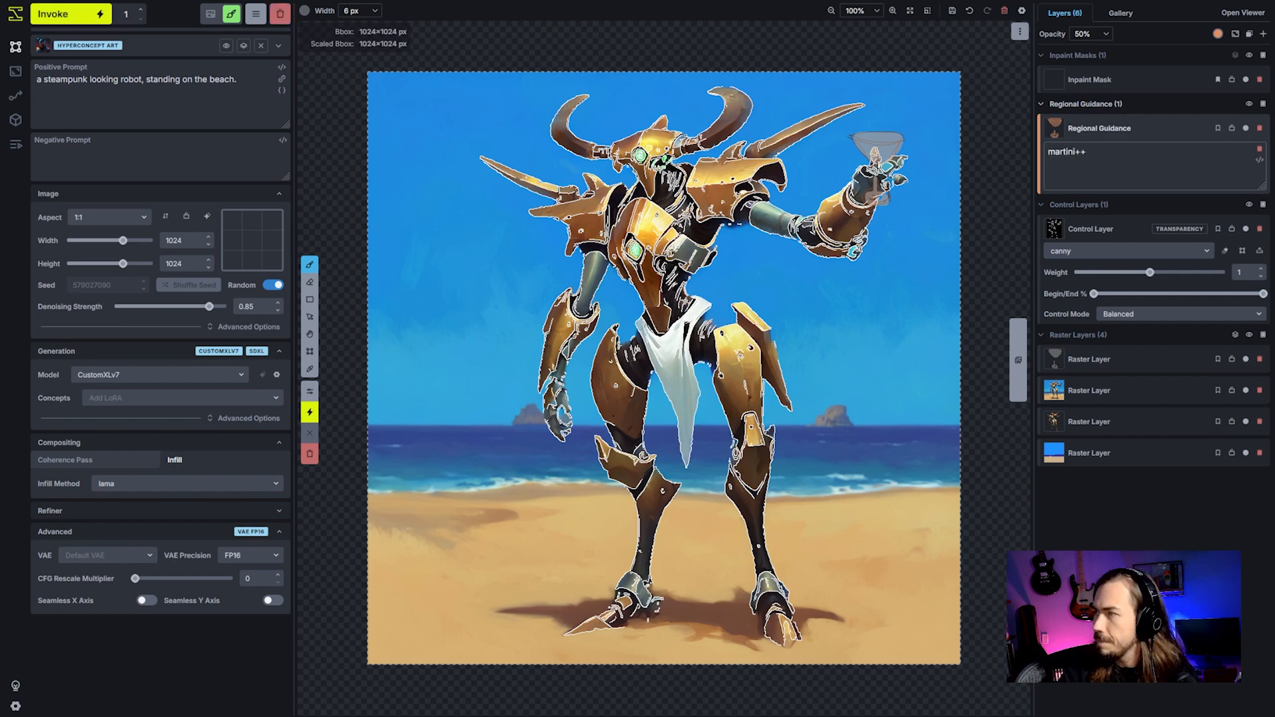
pyautogui.click(253, 90)
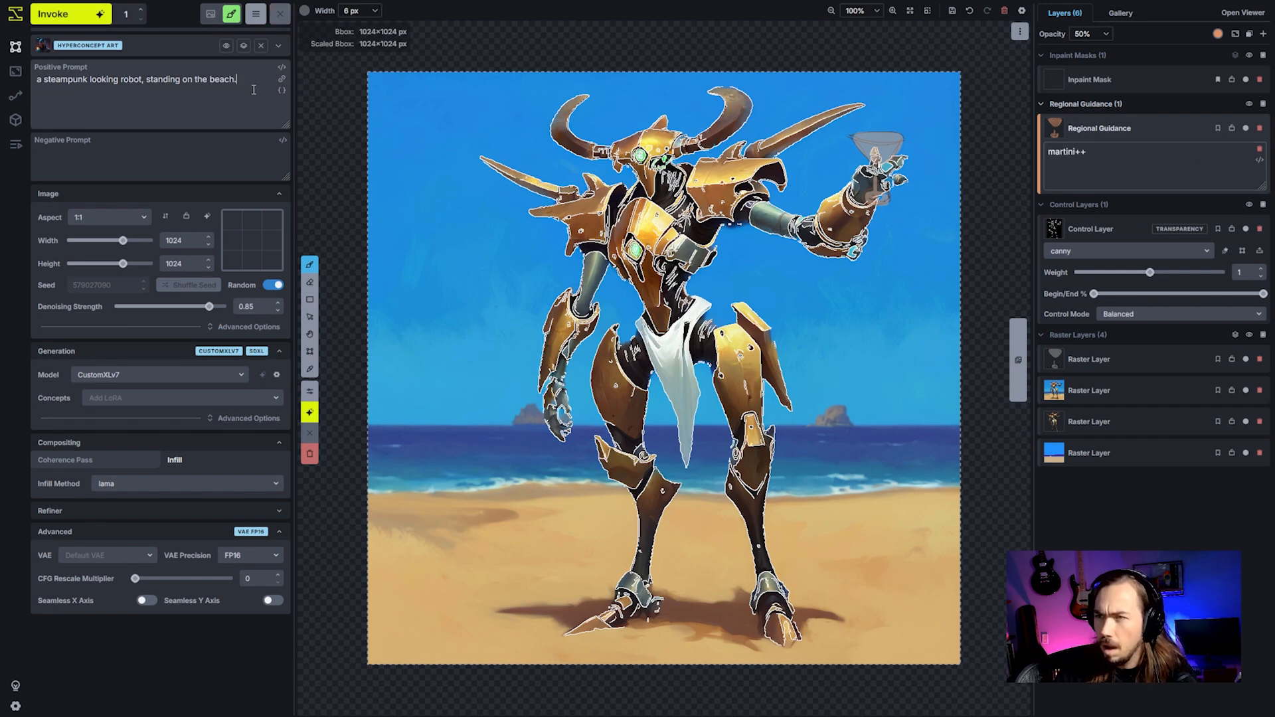
pyautogui.write('holding a martini')
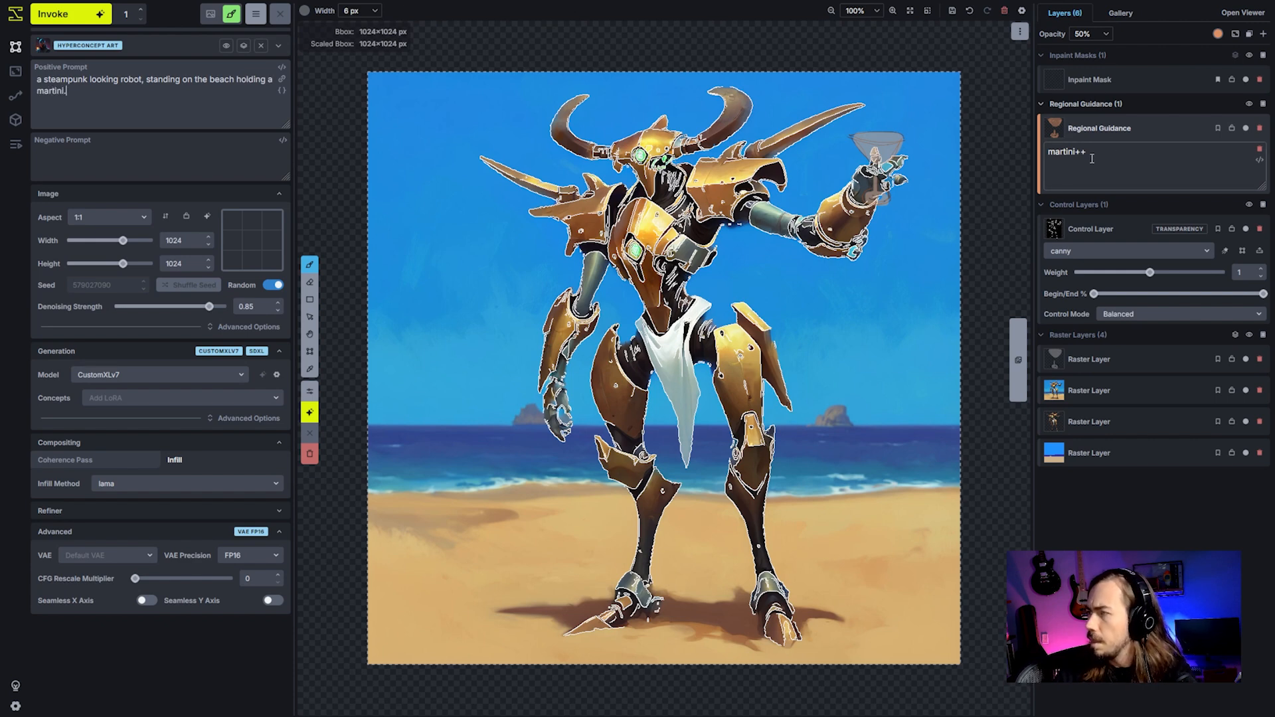
# Copy the martini regional guidance to a new inpaint mask.
pyautogui.rightClick(1151, 135)
pyautogui.moveTo(1096, 317)
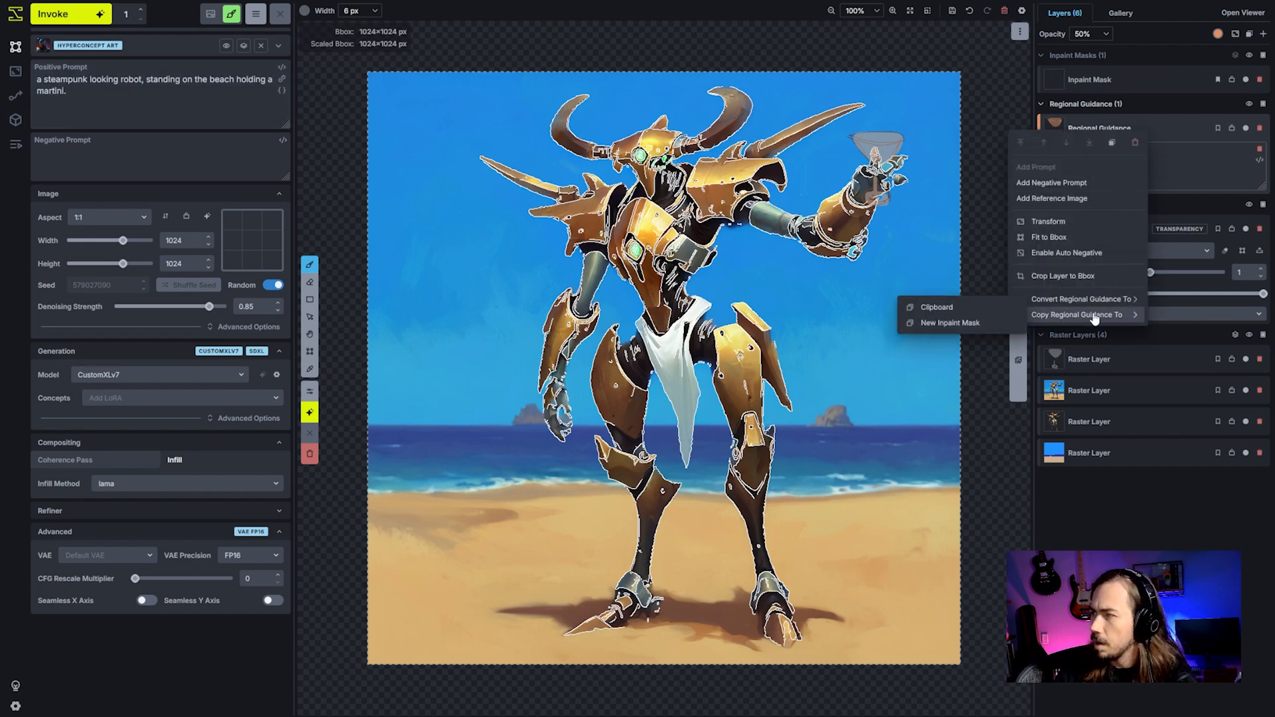
pyautogui.click(989, 323)
# Extend the new inpaint mask over the glass and the robot's raised hand with a 21 px brush.
pyautogui.scroll(5, 883, 169)
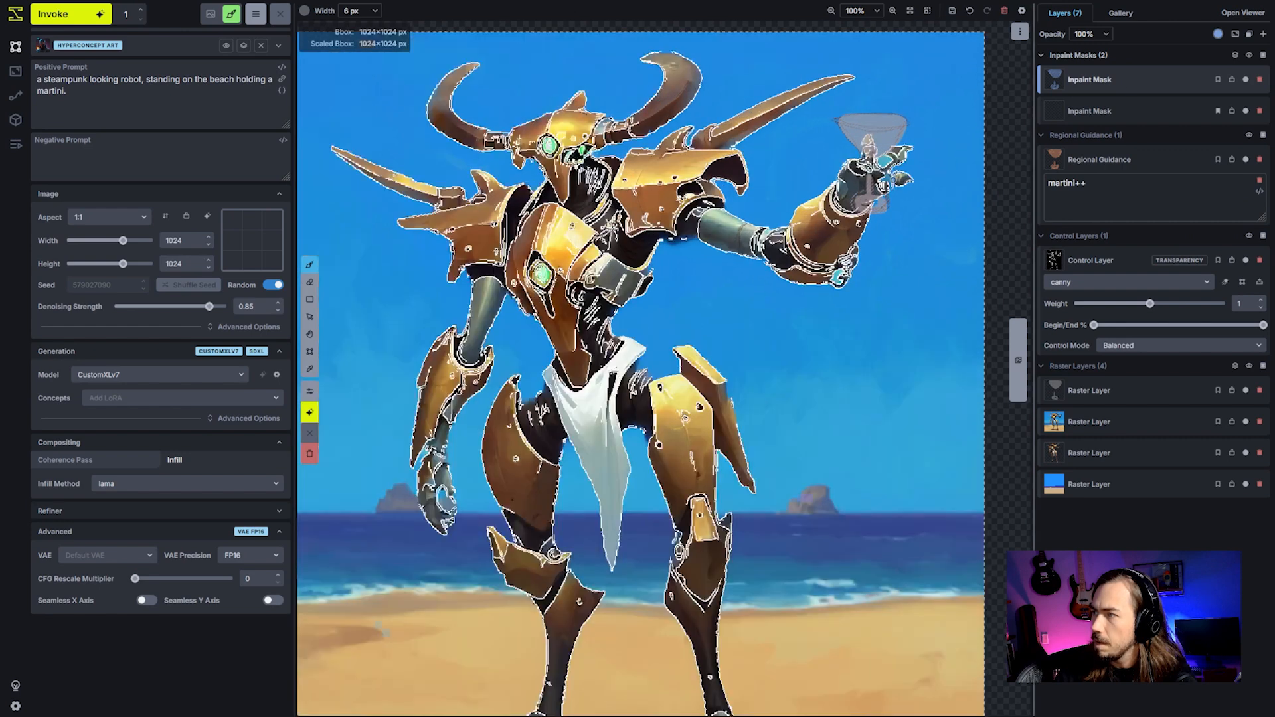
pyautogui.scroll(-10, 862, 170)
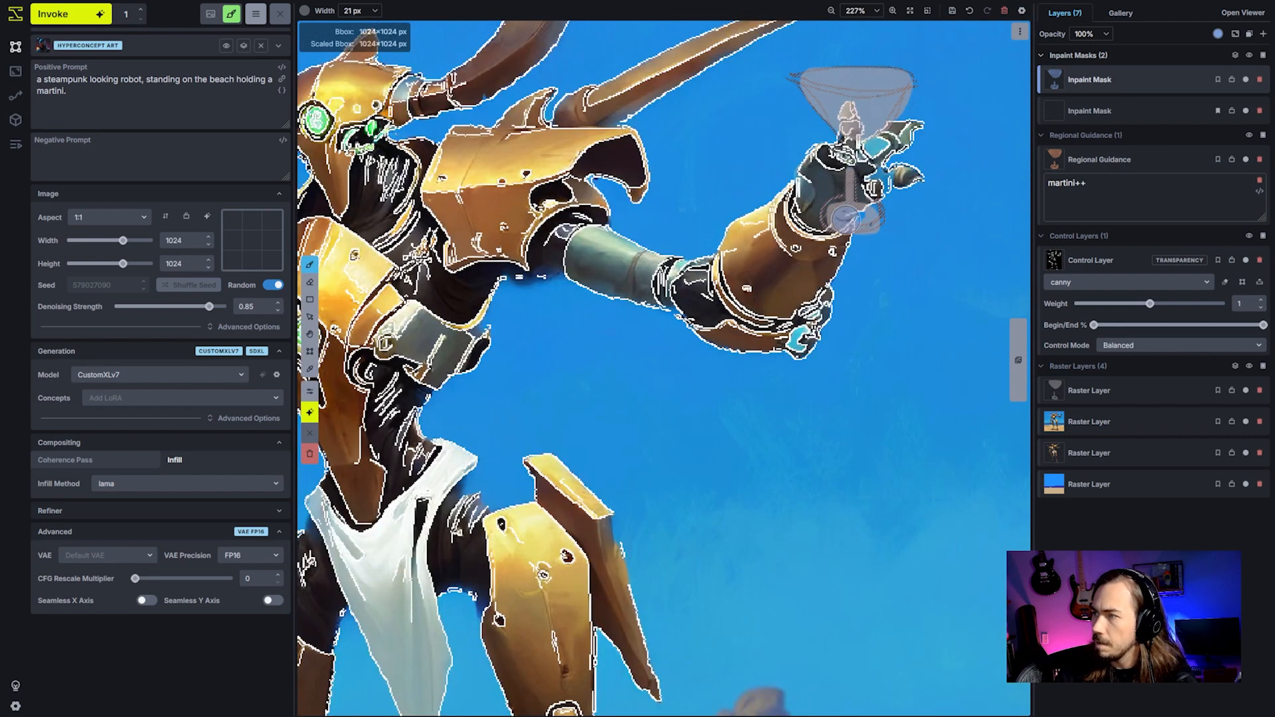
pyautogui.moveTo(847, 216)
pyautogui.mouseDown()
pyautogui.moveTo(815, 197)
pyautogui.moveTo(819, 166)
pyautogui.moveTo(844, 193)
pyautogui.moveTo(895, 156)
pyautogui.moveTo(884, 137)
pyautogui.moveTo(828, 129)
pyautogui.moveTo(830, 92)
pyautogui.mouseUp()
pyautogui.moveTo(881, 164); pyautogui.dragTo(908, 154)
pyautogui.scroll(-5, 904, 167)
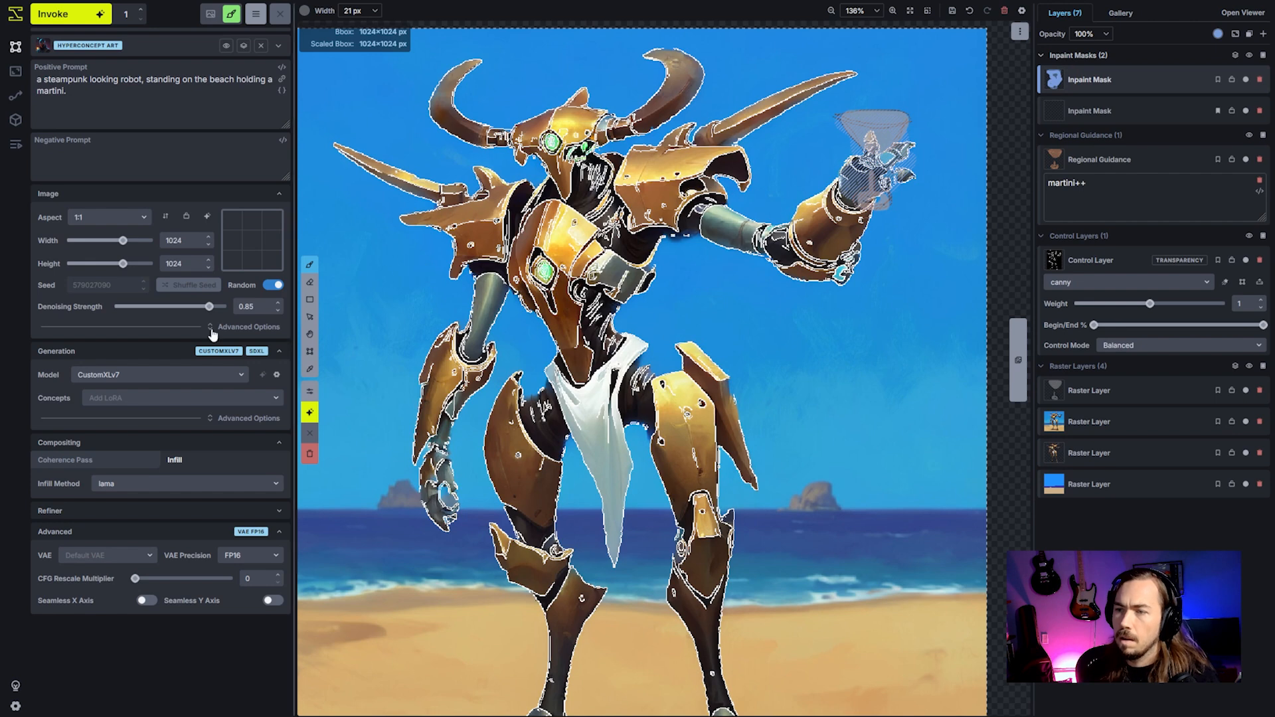
# Generate an image with denoising strength 0.5 and discard the result.
pyautogui.moveTo(209, 307); pyautogui.dragTo(169, 310)
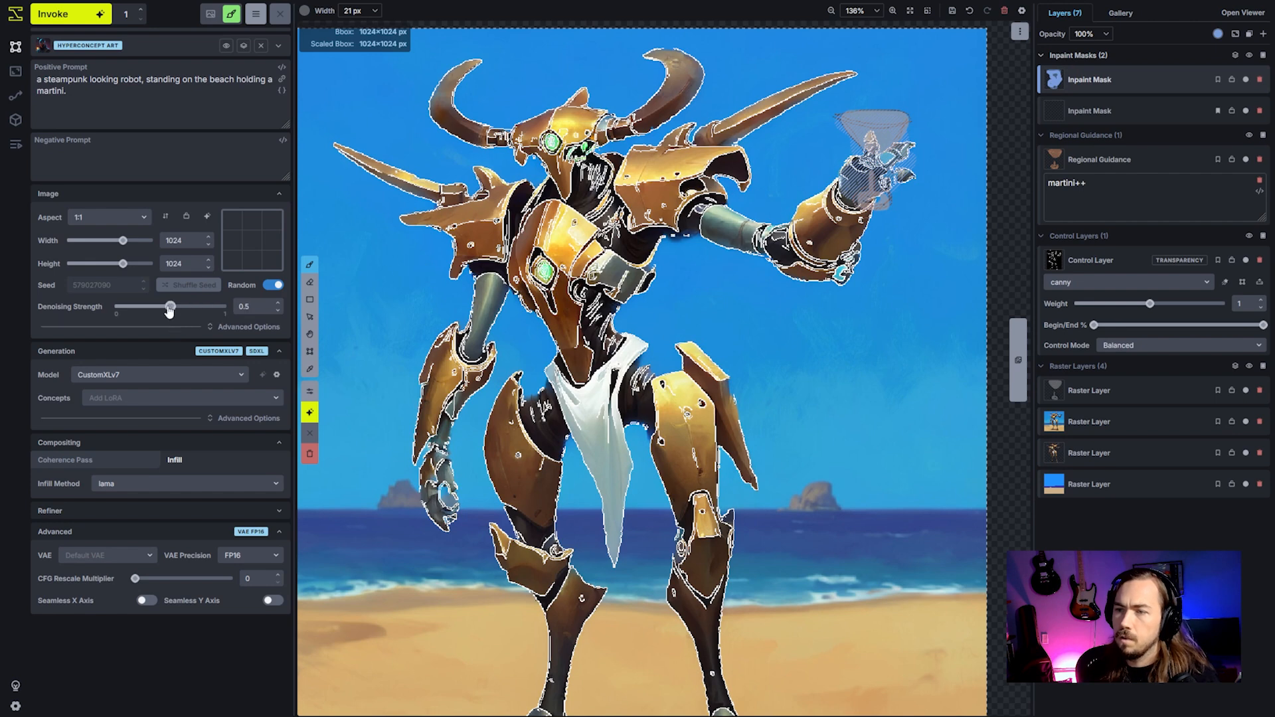
pyautogui.click(75, 21)
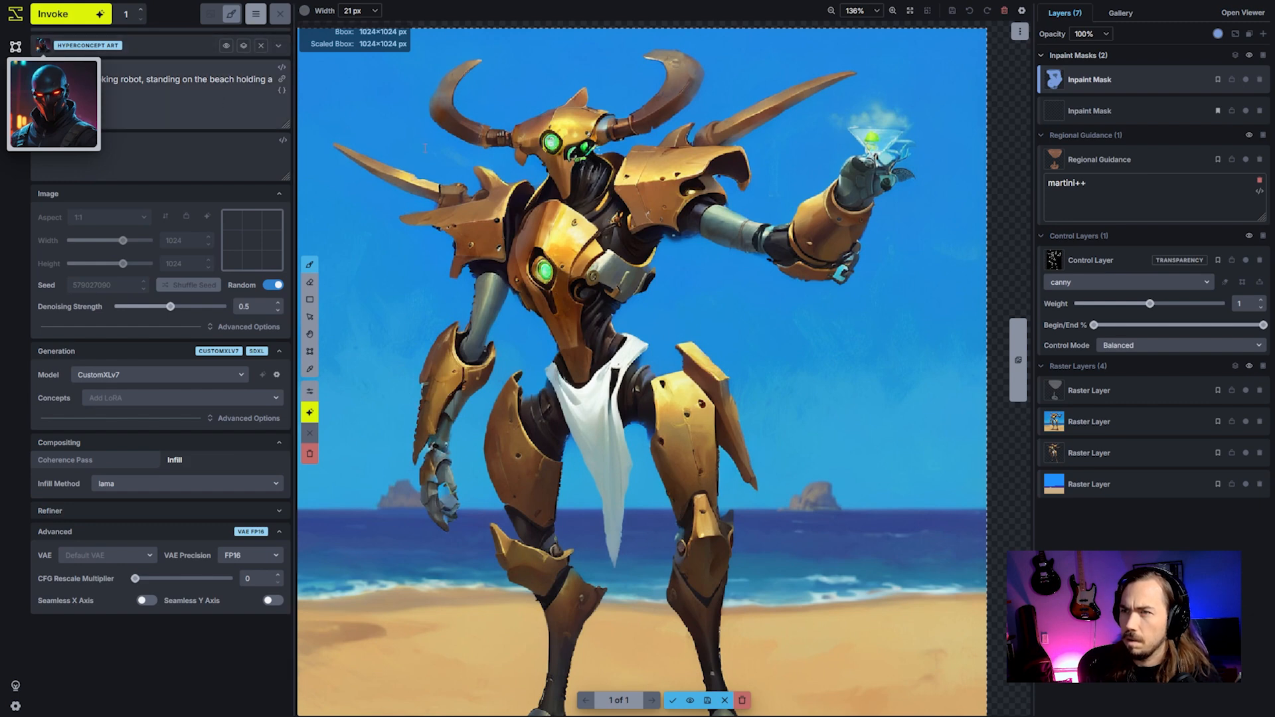
pyautogui.click(724, 702)
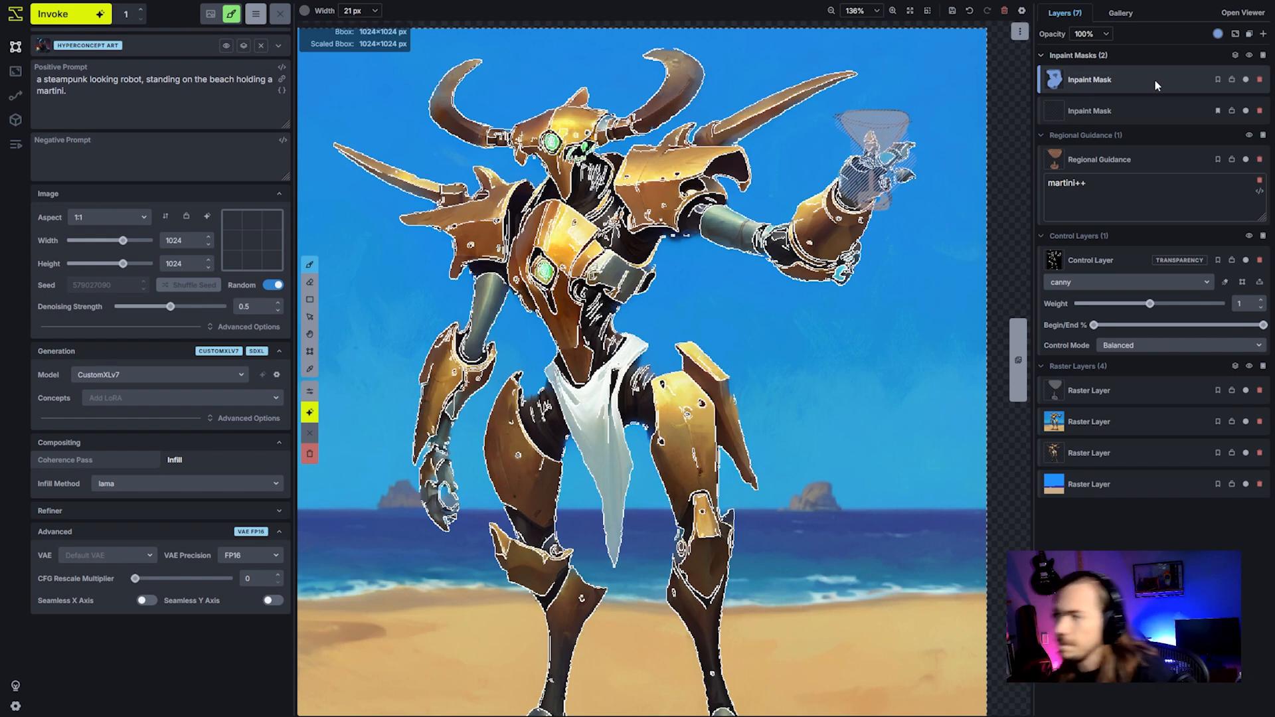
# Disable the robot's canny control layer and copy the martini glass raster layer to a new control layer.
pyautogui.click(1246, 260)
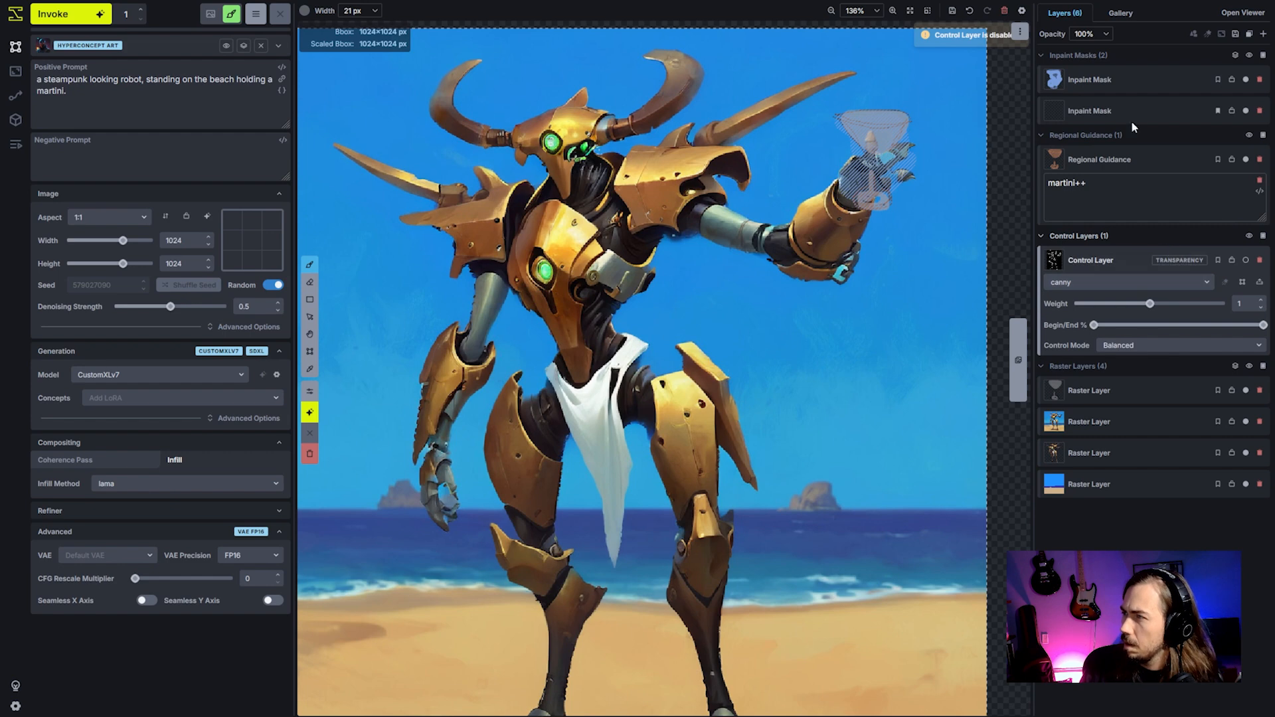
pyautogui.rightClick(1116, 392)
pyautogui.moveTo(1056, 539)
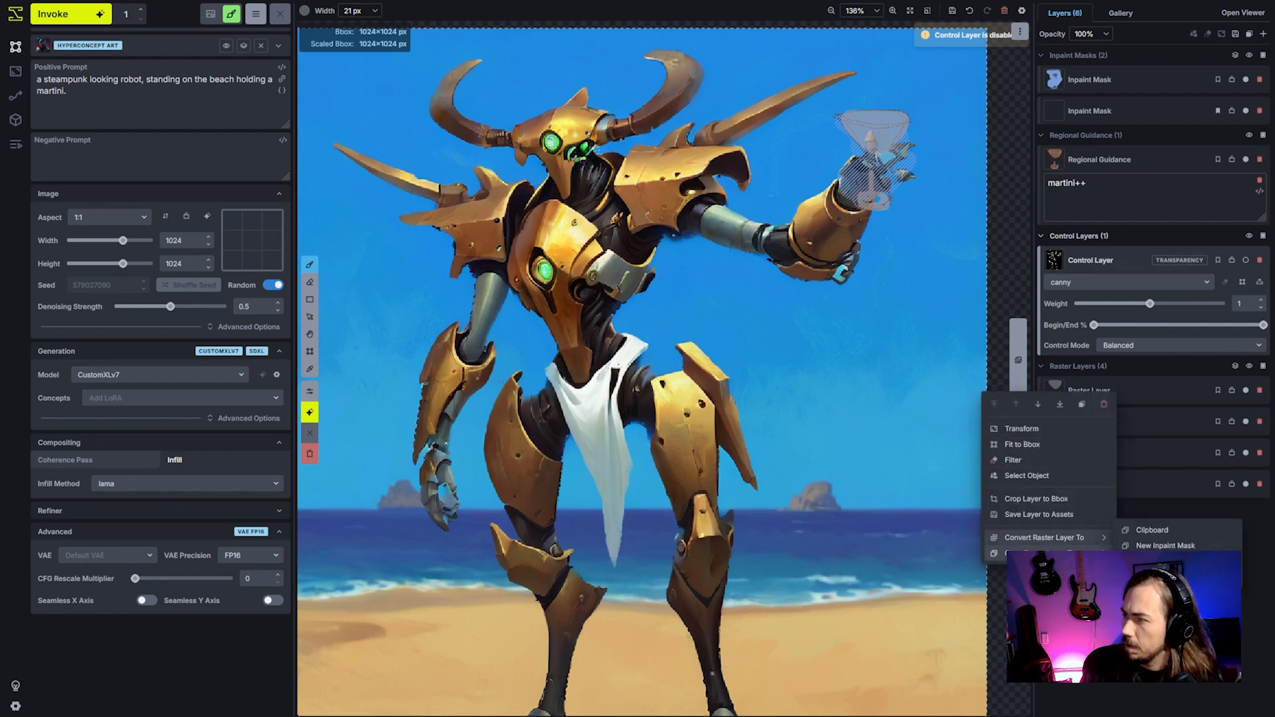
pyautogui.click(1163, 576)
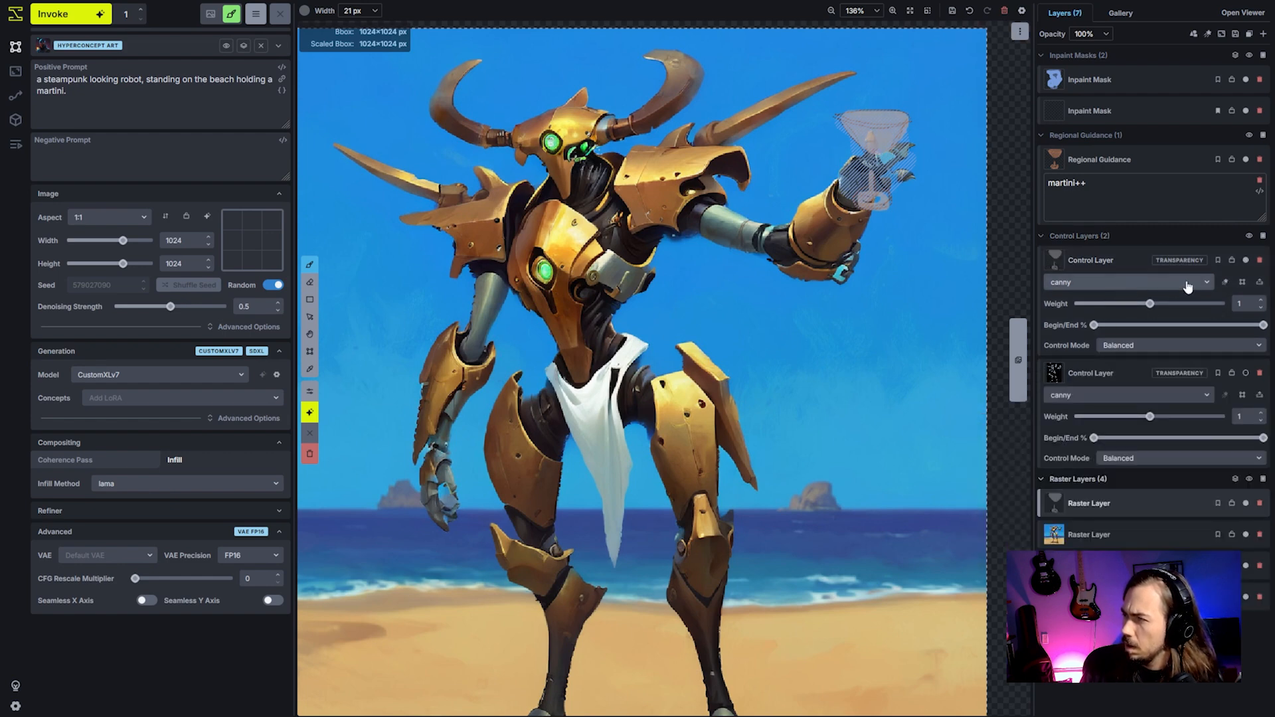
# Set the glass control layer's model to scribble and apply a Canny Edge Detection filter with thresholds 100 and 200.
pyautogui.click(1227, 284)
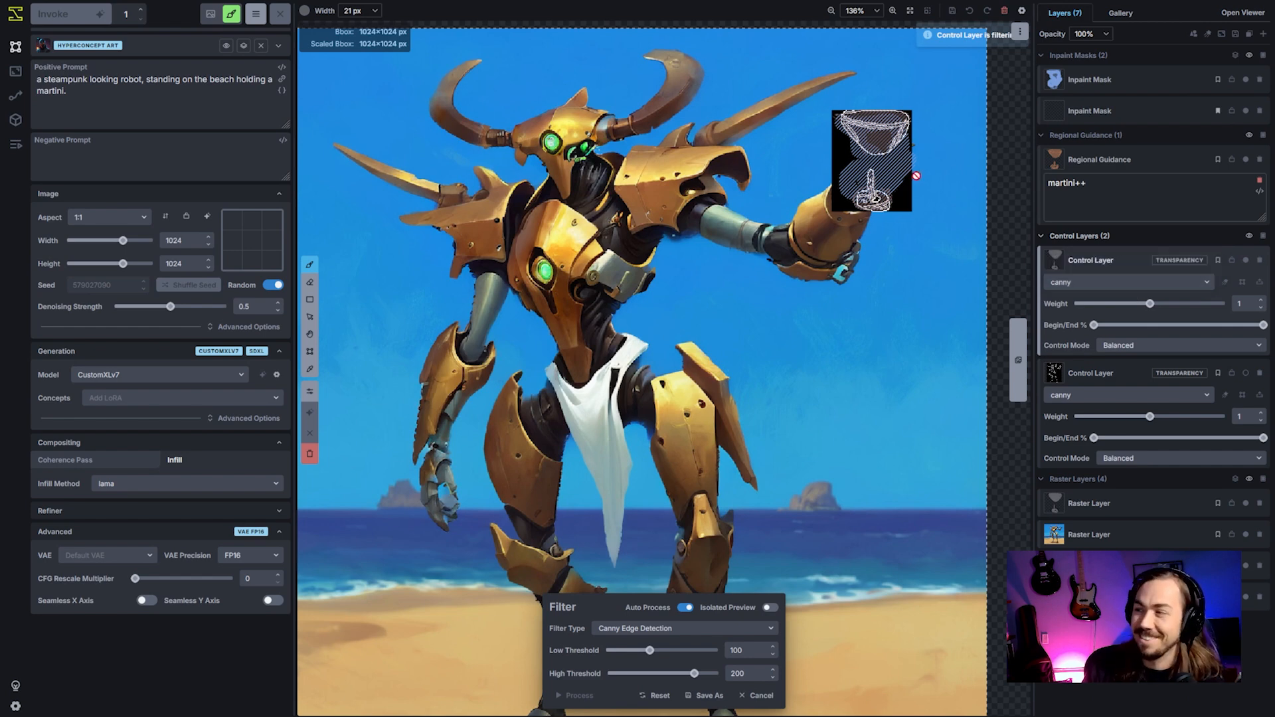
pyautogui.click(1113, 284)
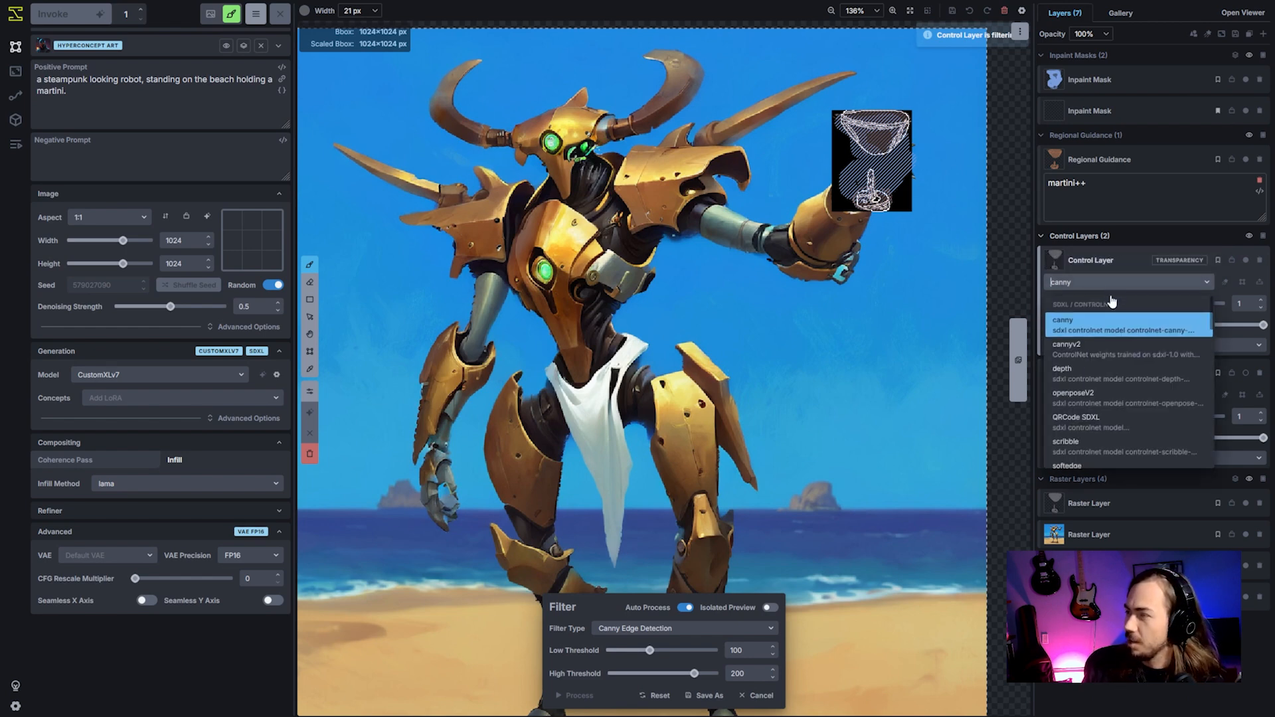
pyautogui.click(1158, 365)
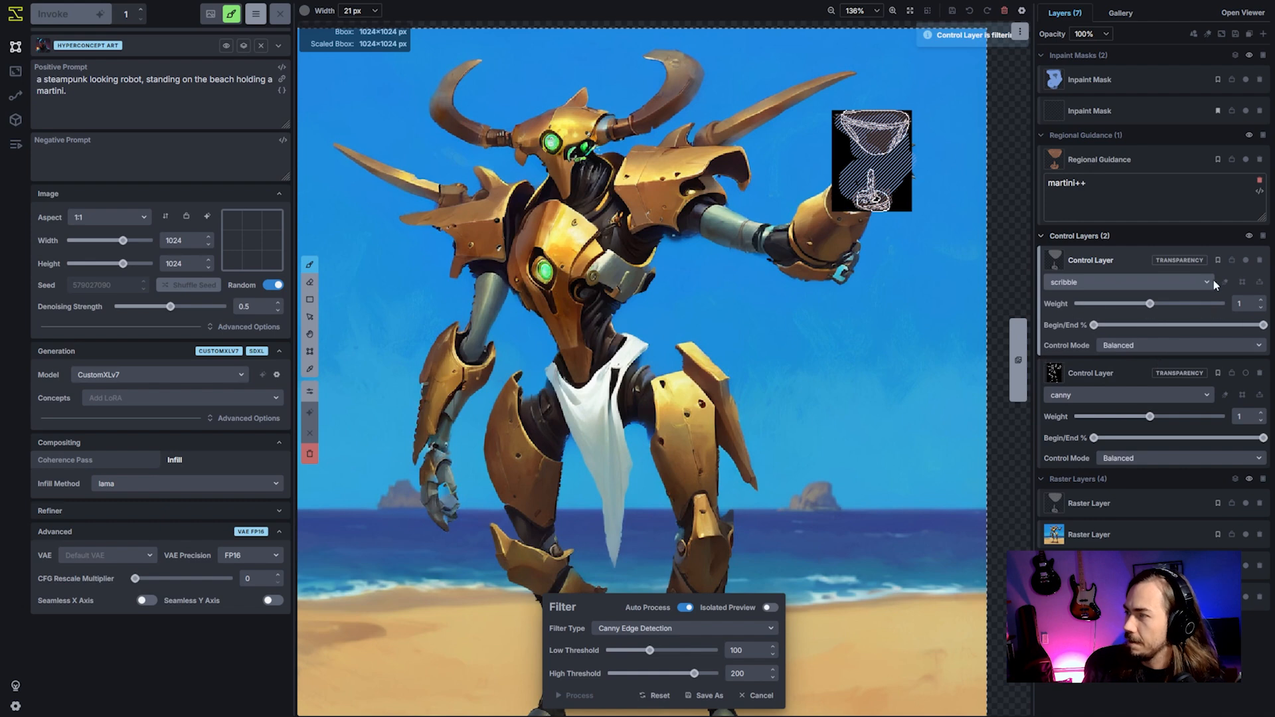
pyautogui.click(677, 630)
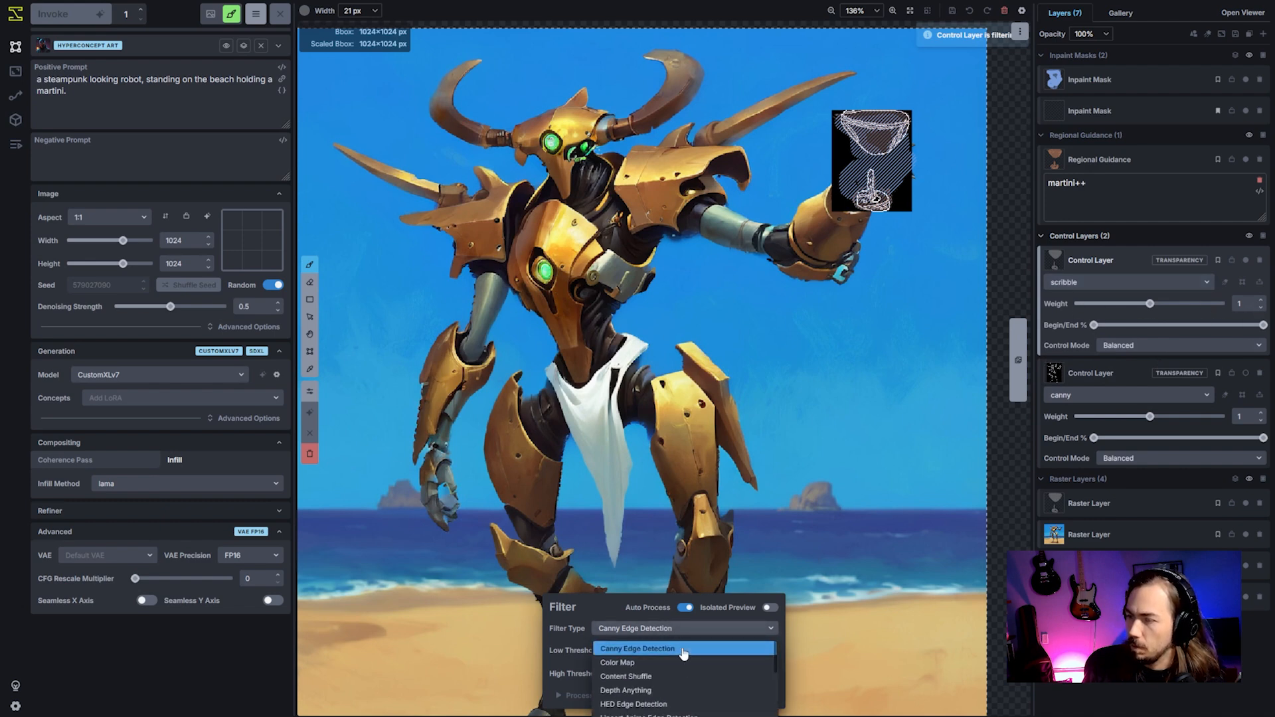
pyautogui.click(639, 649)
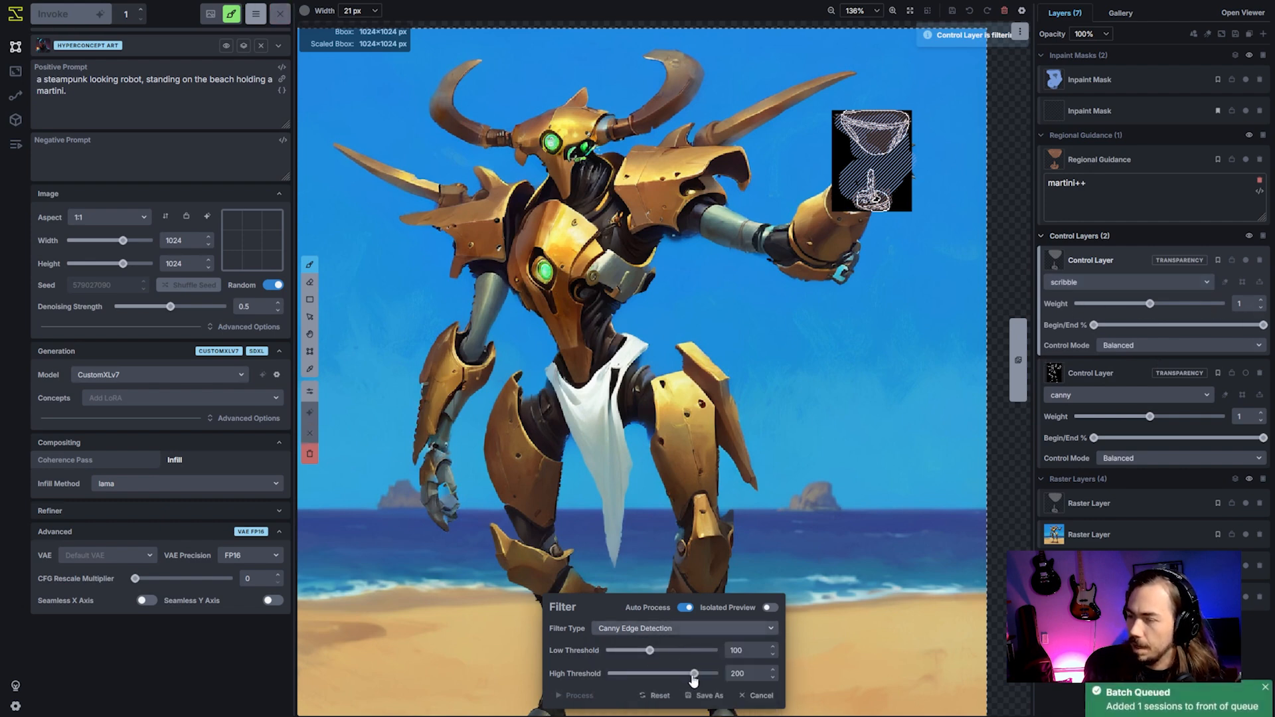
pyautogui.click(706, 696)
pyautogui.click(716, 614)
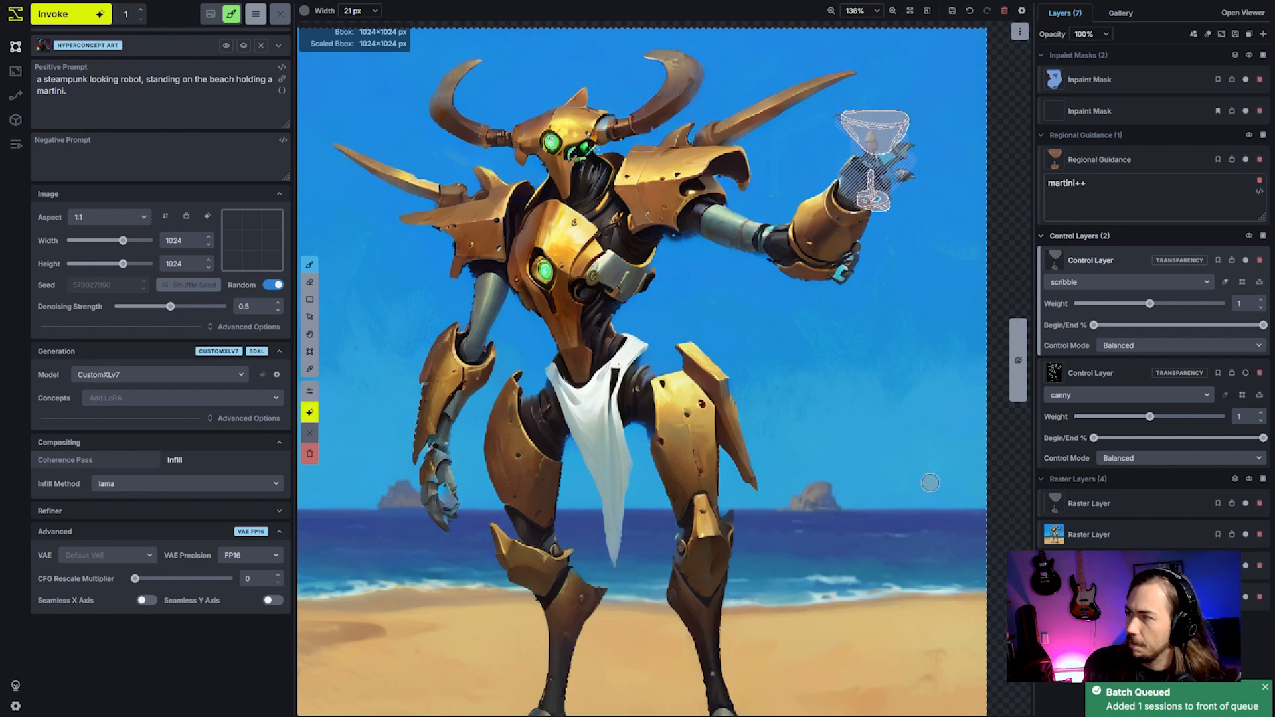
# Set the glass control layer's weight to 0.45 and its end percentage to about halfway.
pyautogui.moveTo(1150, 304); pyautogui.dragTo(1110, 310)
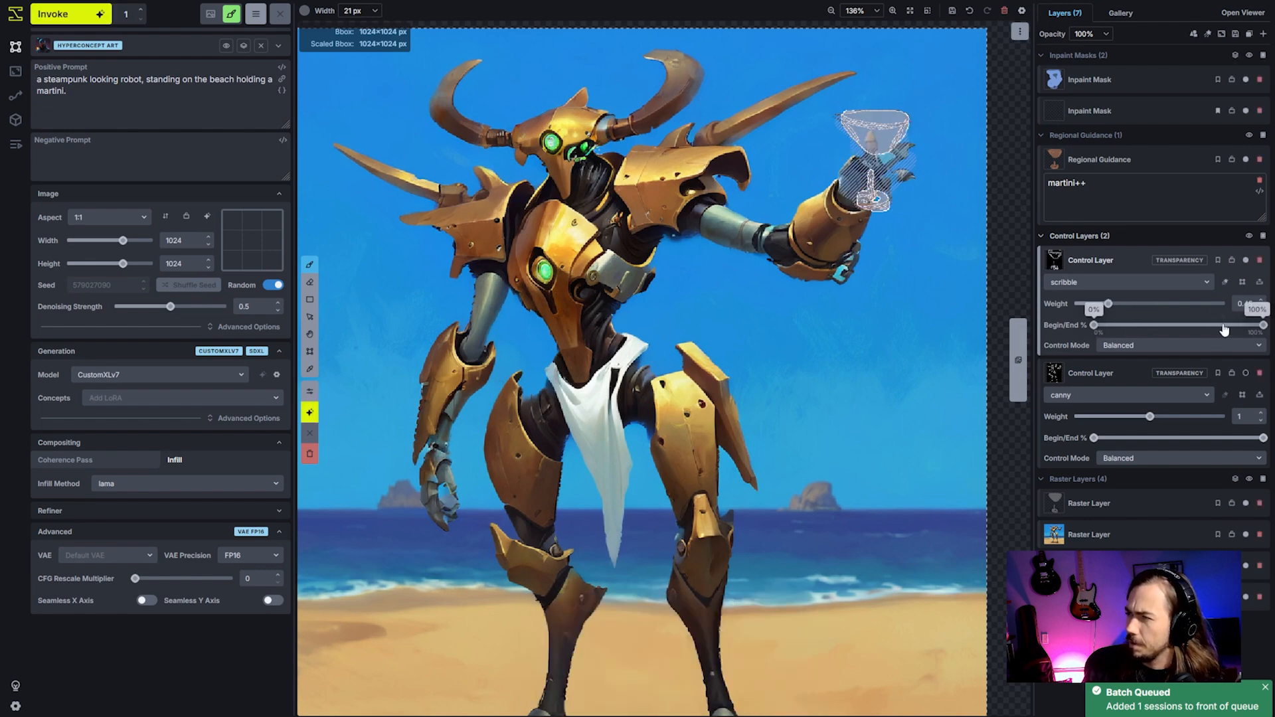
pyautogui.moveTo(1264, 325); pyautogui.dragTo(1178, 325)
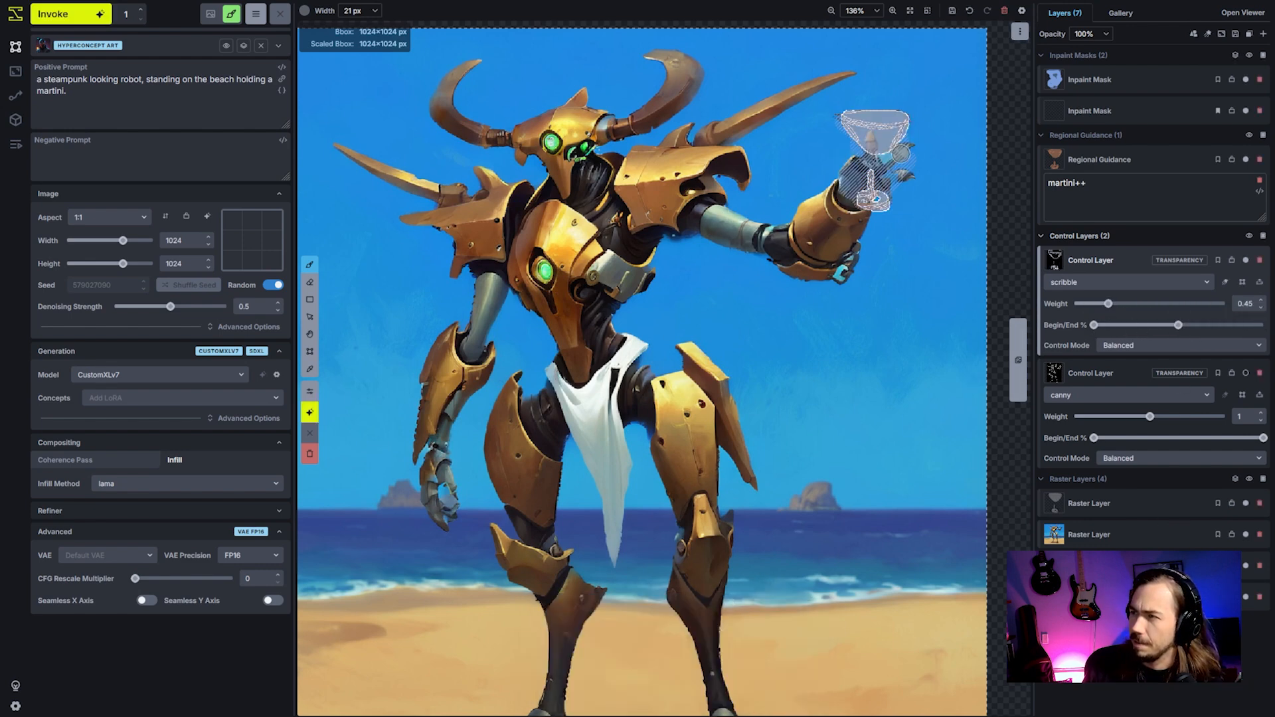
# Generate the full 1024×1024 px image with the glass's scribble control layer active and accept the result.
pyautogui.click(71, 16)
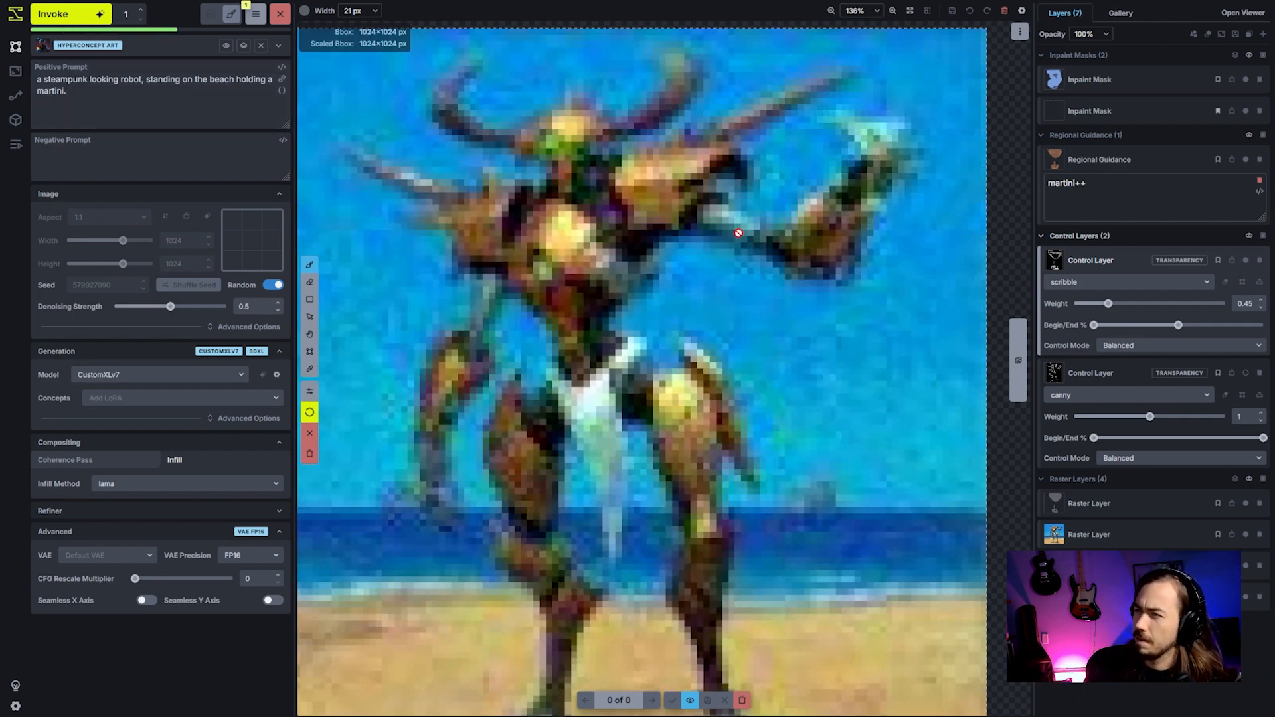
pyautogui.scroll(-1, 739, 233)
pyautogui.scroll(-2, 739, 234)
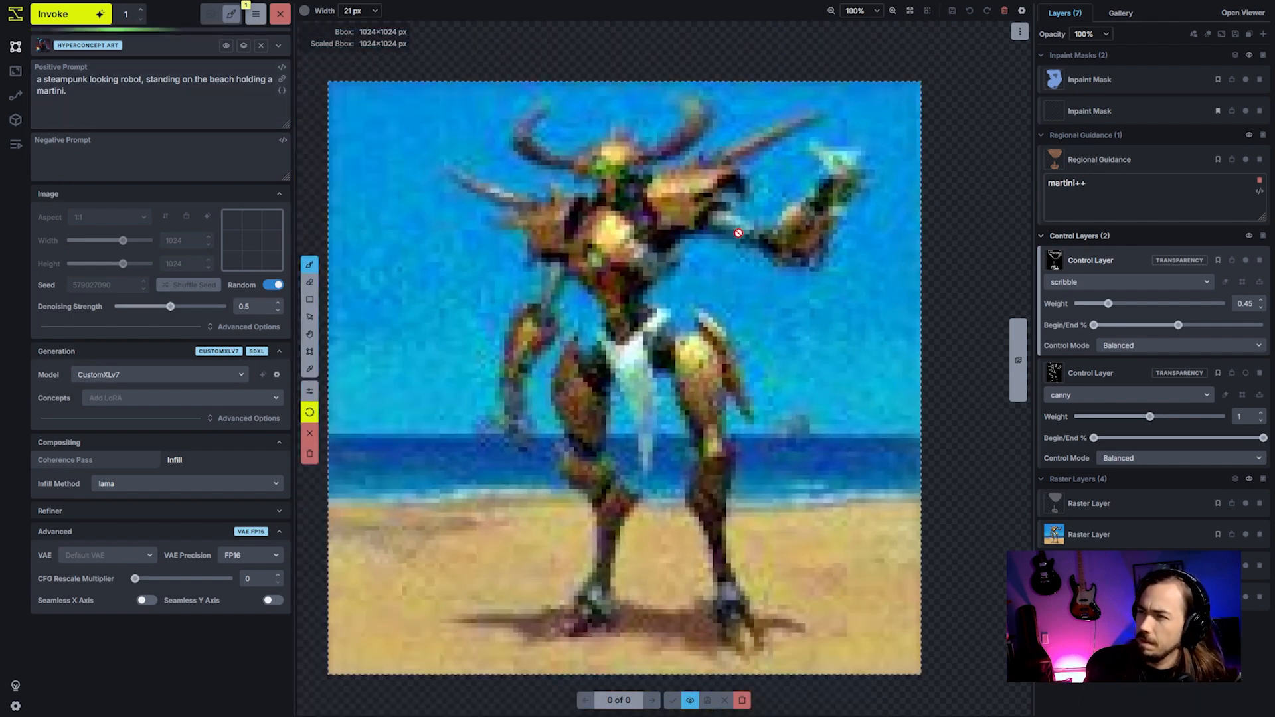
pyautogui.scroll(-1, 739, 233)
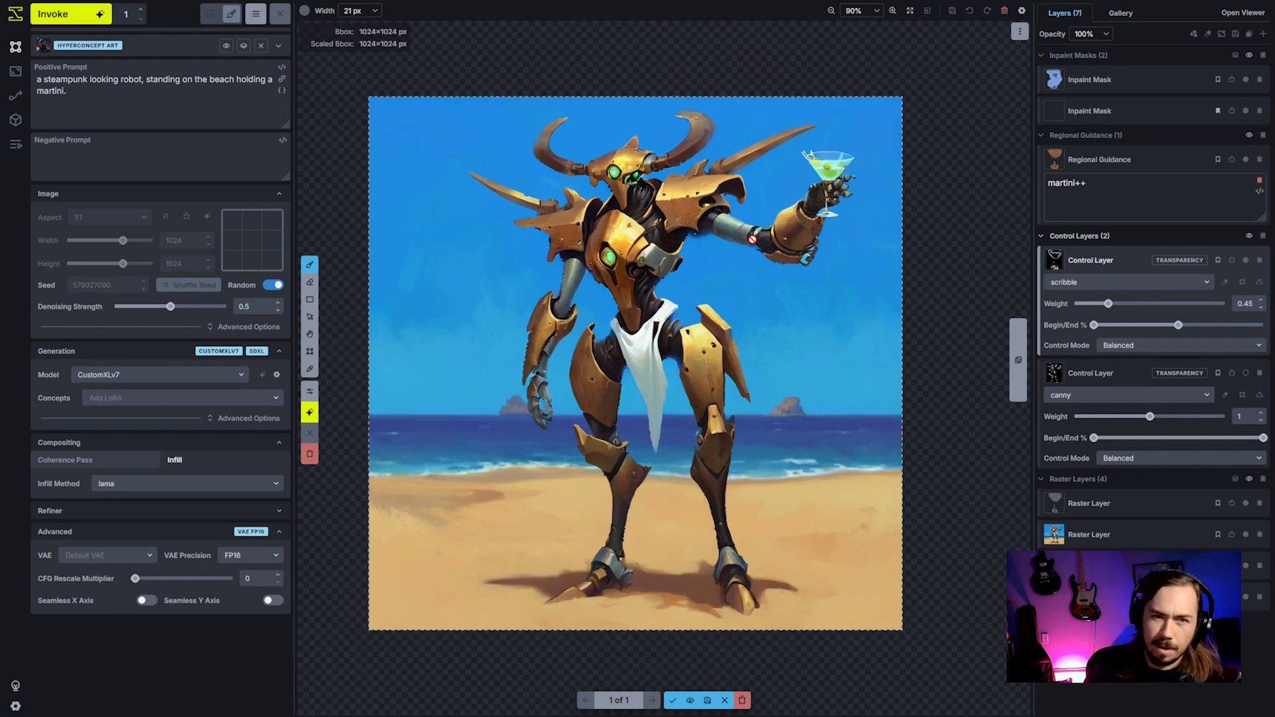
pyautogui.scroll(-1, 885, 329)
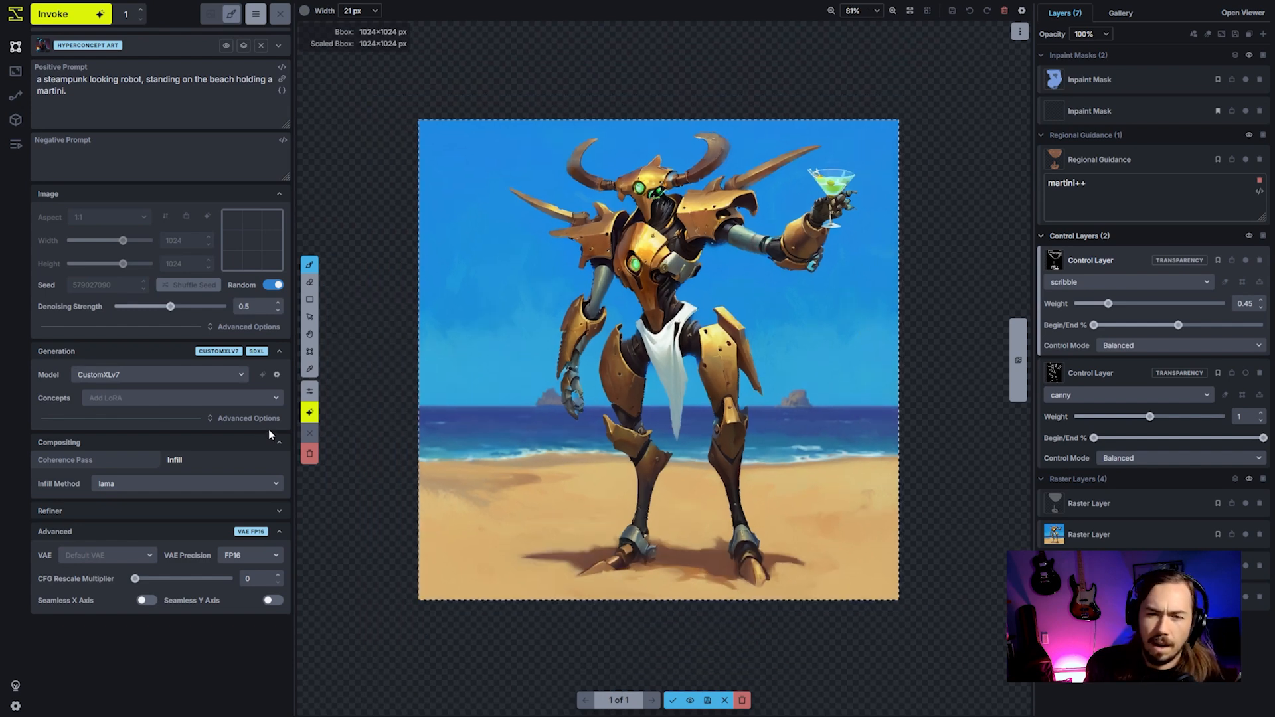
pyautogui.click(672, 700)
# Regenerate the robot's upper body and martini glass within a 640×576 px bounding box and accept the result.
pyautogui.moveTo(423, 604); pyautogui.dragTo(690, 329)
pyautogui.moveTo(763, 299); pyautogui.dragTo(699, 311)
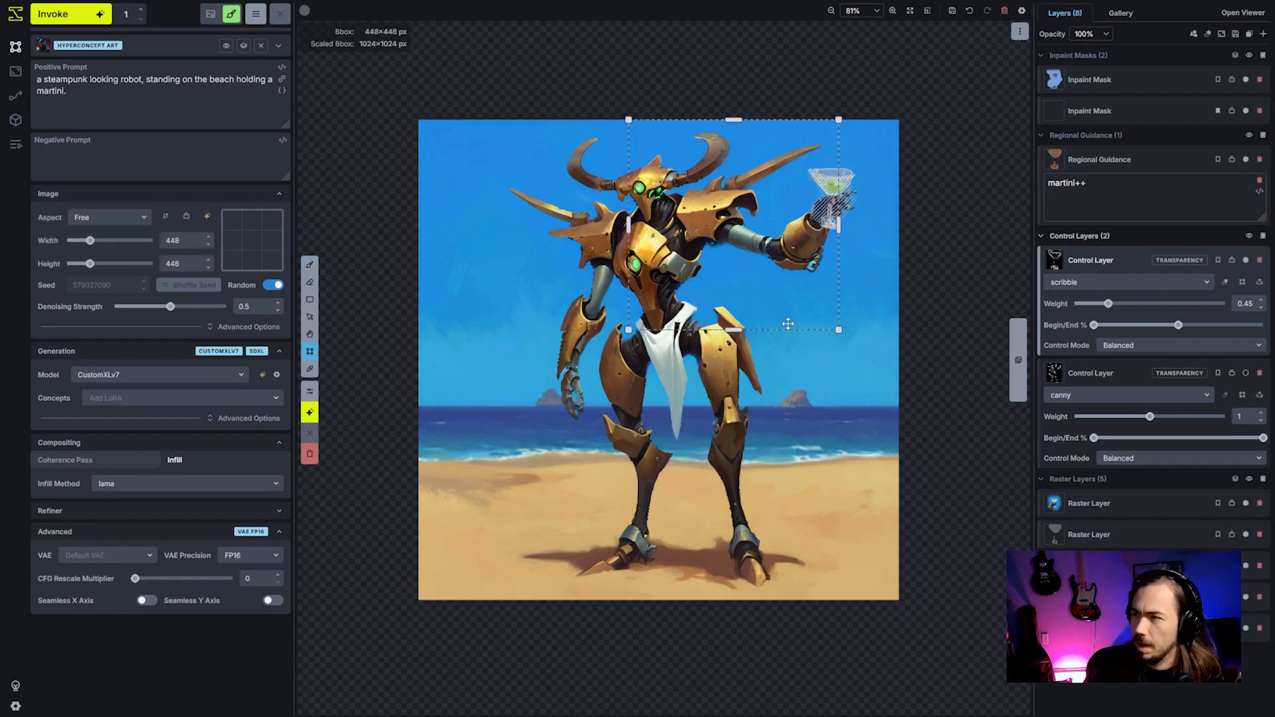
pyautogui.moveTo(789, 324); pyautogui.dragTo(894, 376)
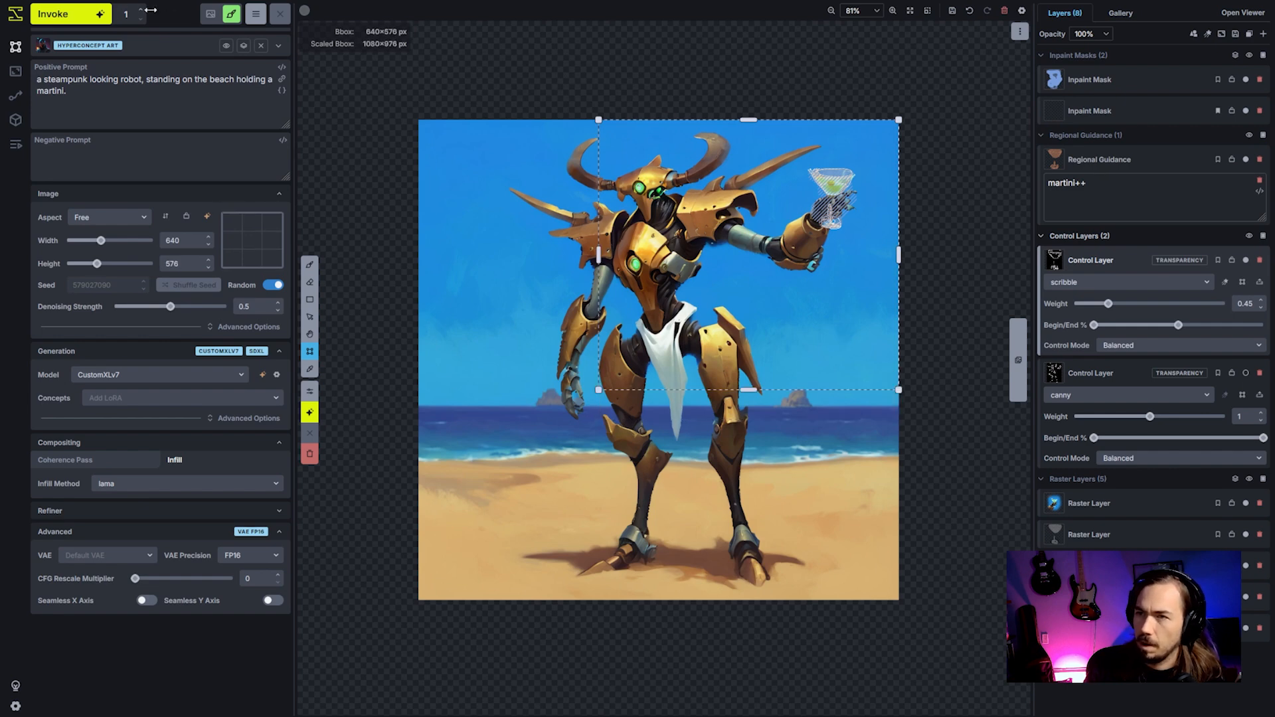
pyautogui.click(100, 14)
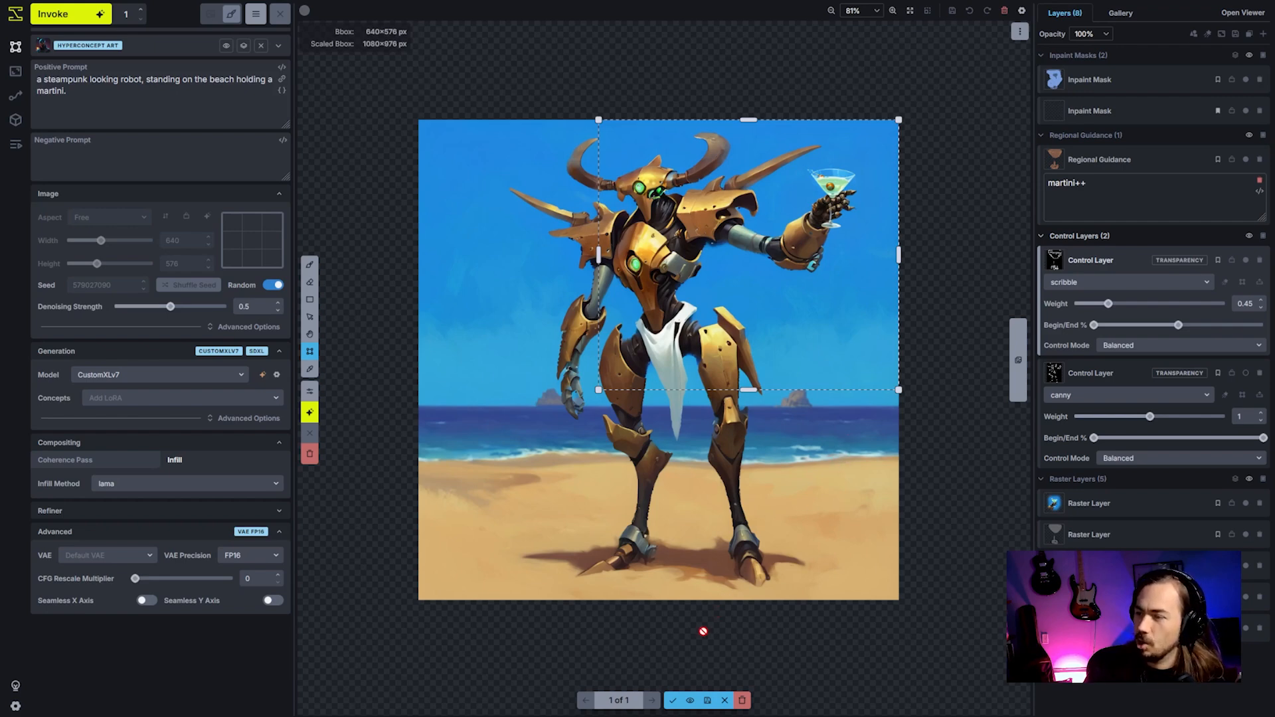
pyautogui.click(673, 701)
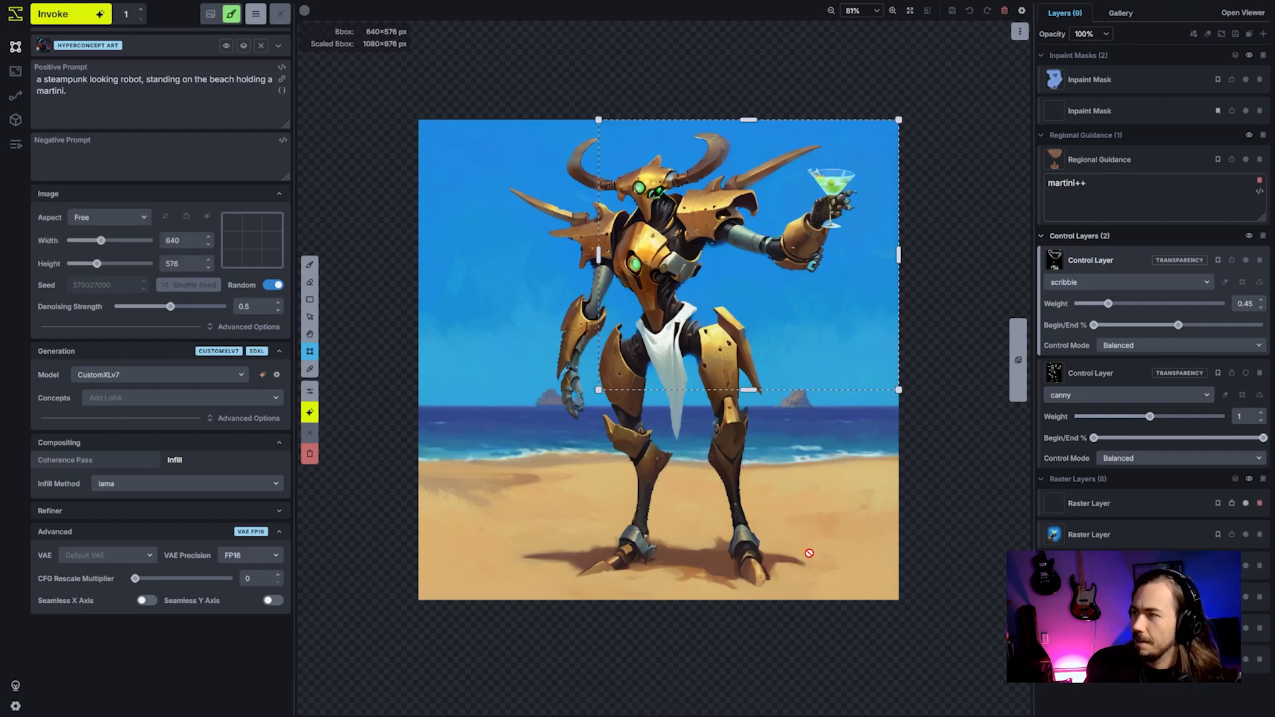
# Clear the painted inpaint mask and enlarge the bounding box to cover the whole 1024×1024 px image.
pyautogui.click(1129, 85)
pyautogui.scroll(-5, 806, 335)
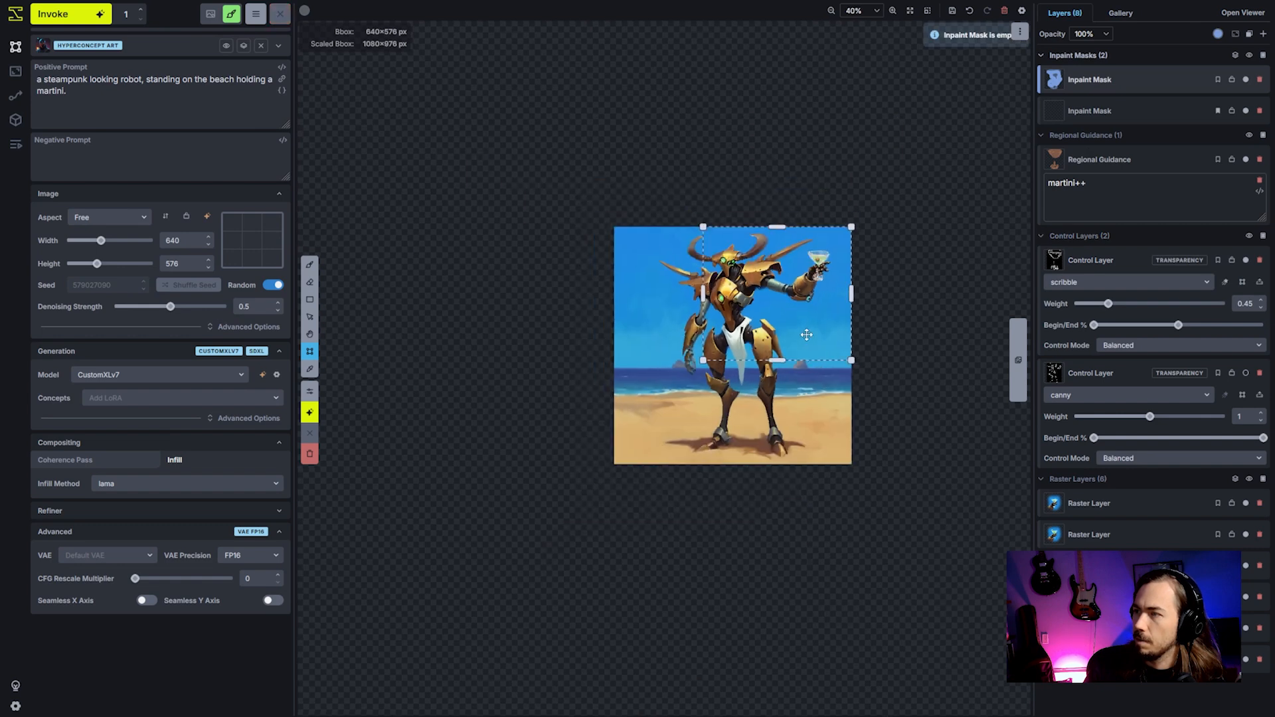
pyautogui.press('h')
pyautogui.scroll(4, 806, 335)
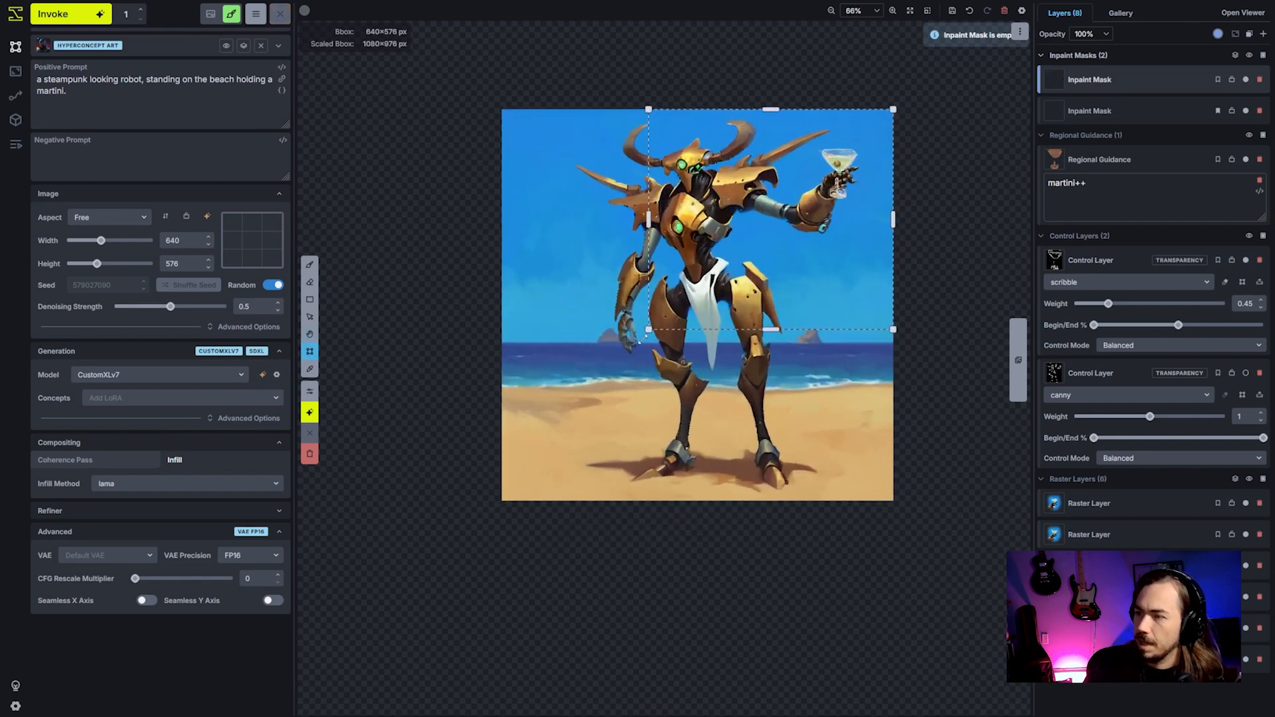
pyautogui.moveTo(641, 337); pyautogui.dragTo(494, 499)
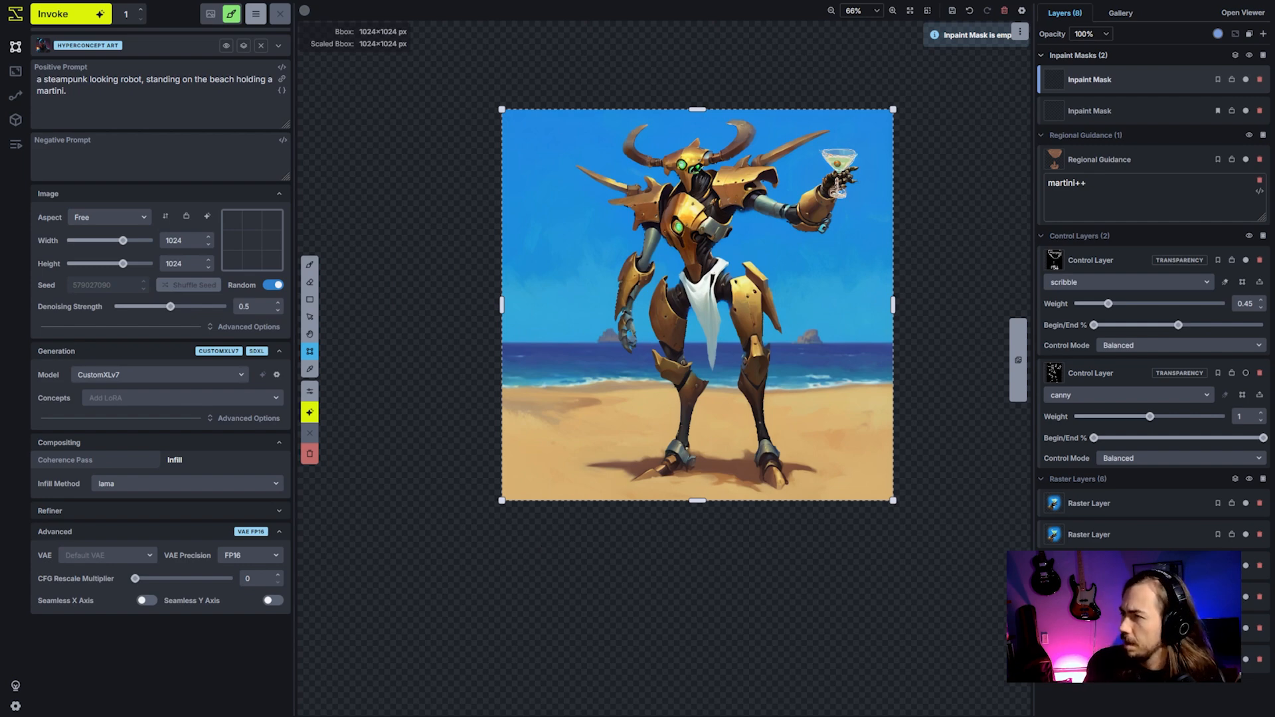
# Delete both control layers, the martini regional guidance and both inpaint masks.
pyautogui.click(1260, 261)
pyautogui.click(1259, 261)
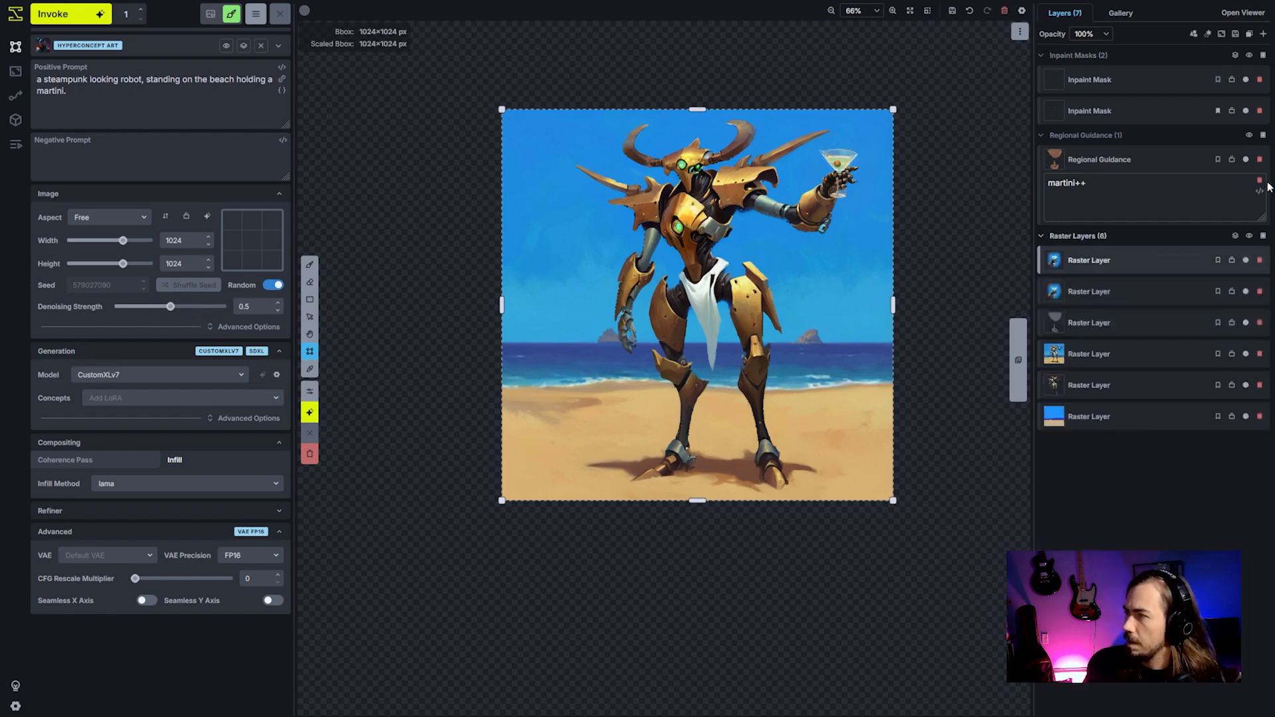
pyautogui.click(1260, 160)
pyautogui.click(1260, 80)
pyautogui.click(1259, 79)
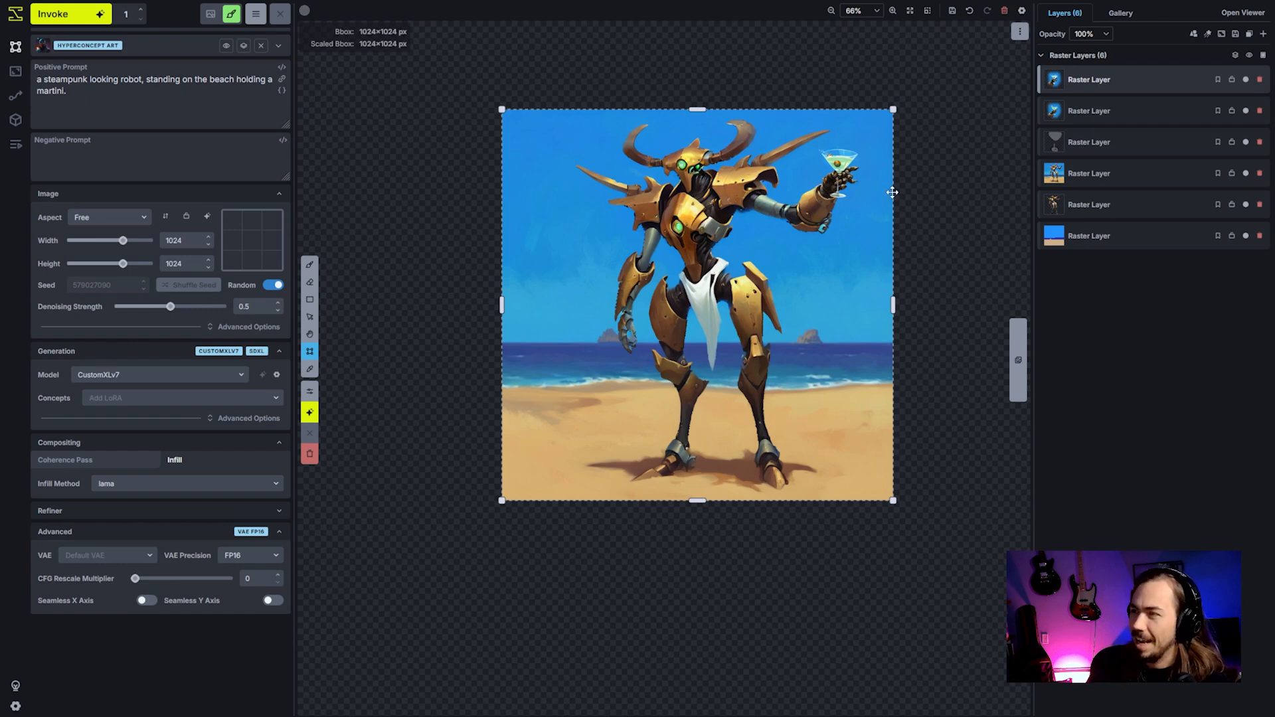
# Paint sky blue over the stray fingertips beside the glass with a 33 px brush, and refine the hand's edge with a 5 px brush.
pyautogui.scroll(6, 864, 173)
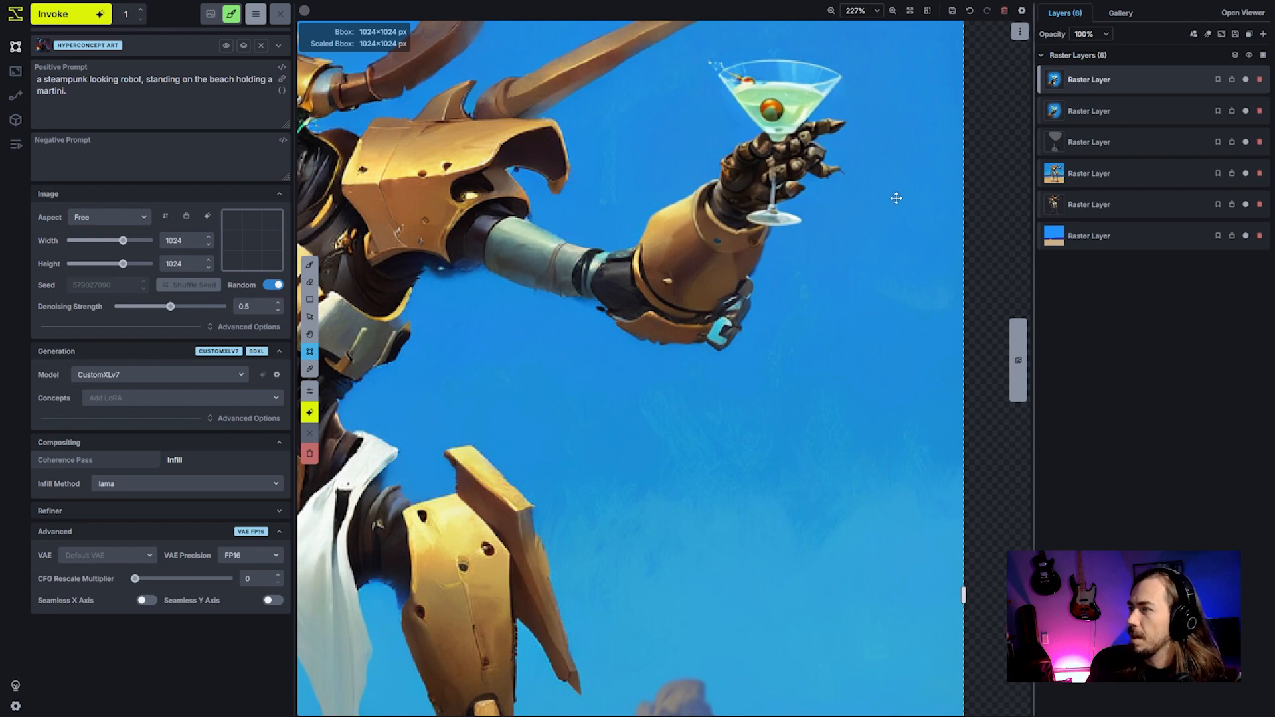
pyautogui.press('b')
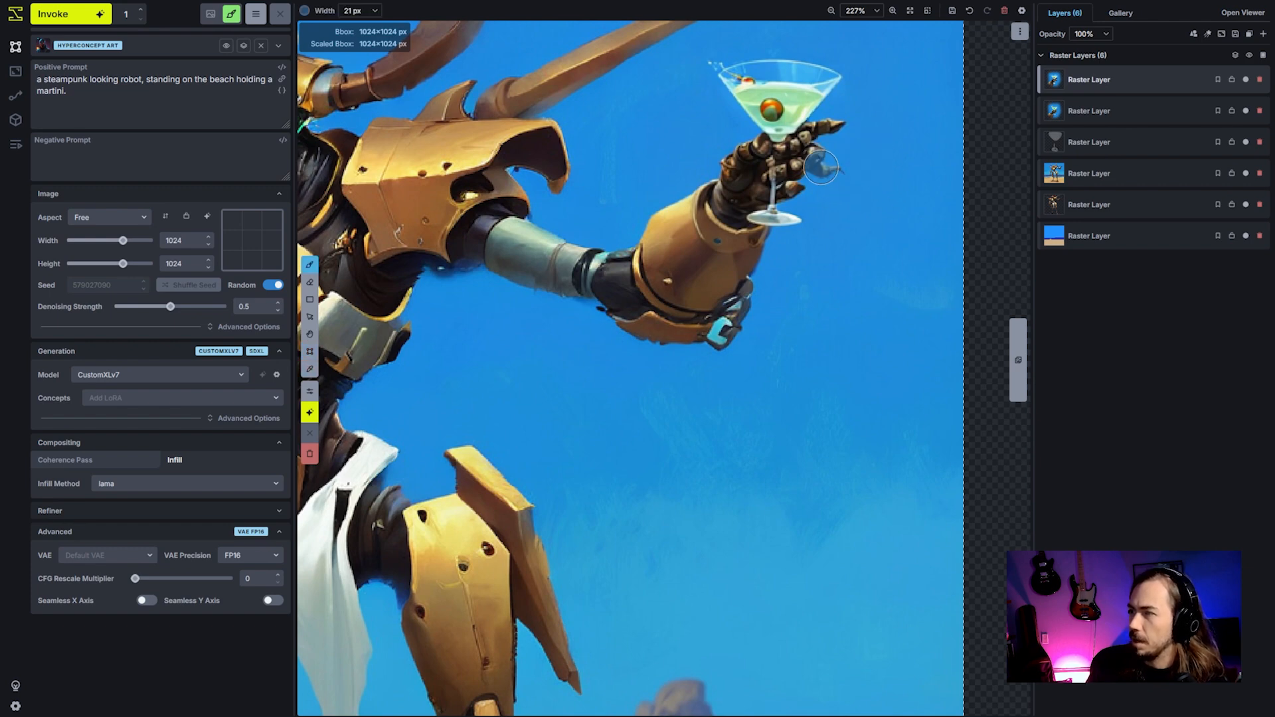
pyautogui.moveTo(828, 147)
pyautogui.mouseDown()
pyautogui.moveTo(829, 126)
pyautogui.moveTo(829, 169)
pyautogui.mouseUp()
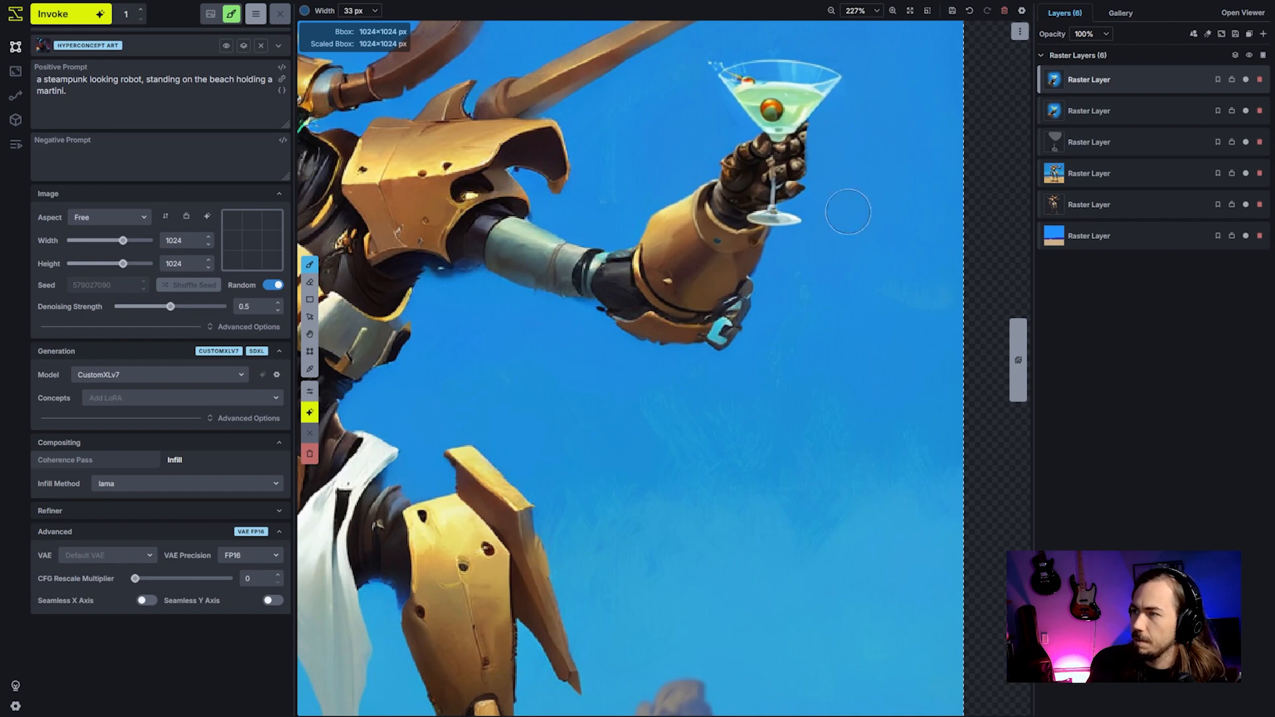
pyautogui.scroll(1, 839, 199)
pyautogui.scroll(-15, 839, 193)
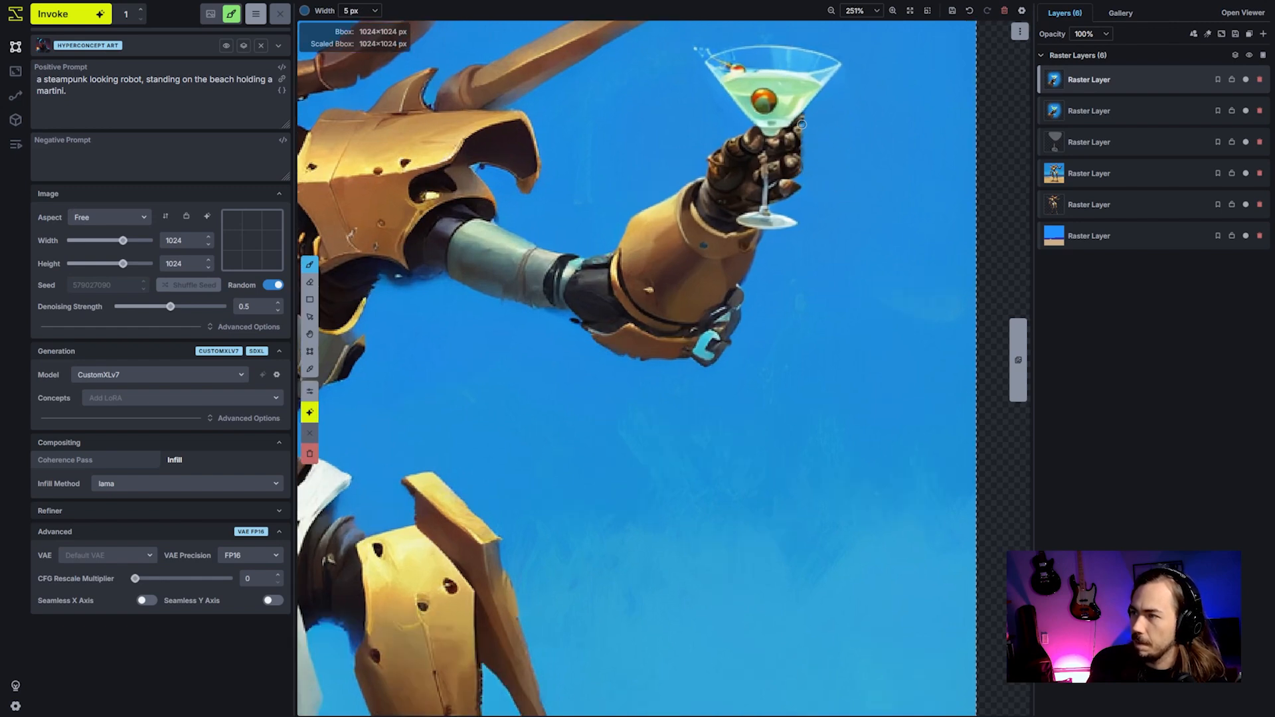
pyautogui.moveTo(806, 117); pyautogui.dragTo(798, 123)
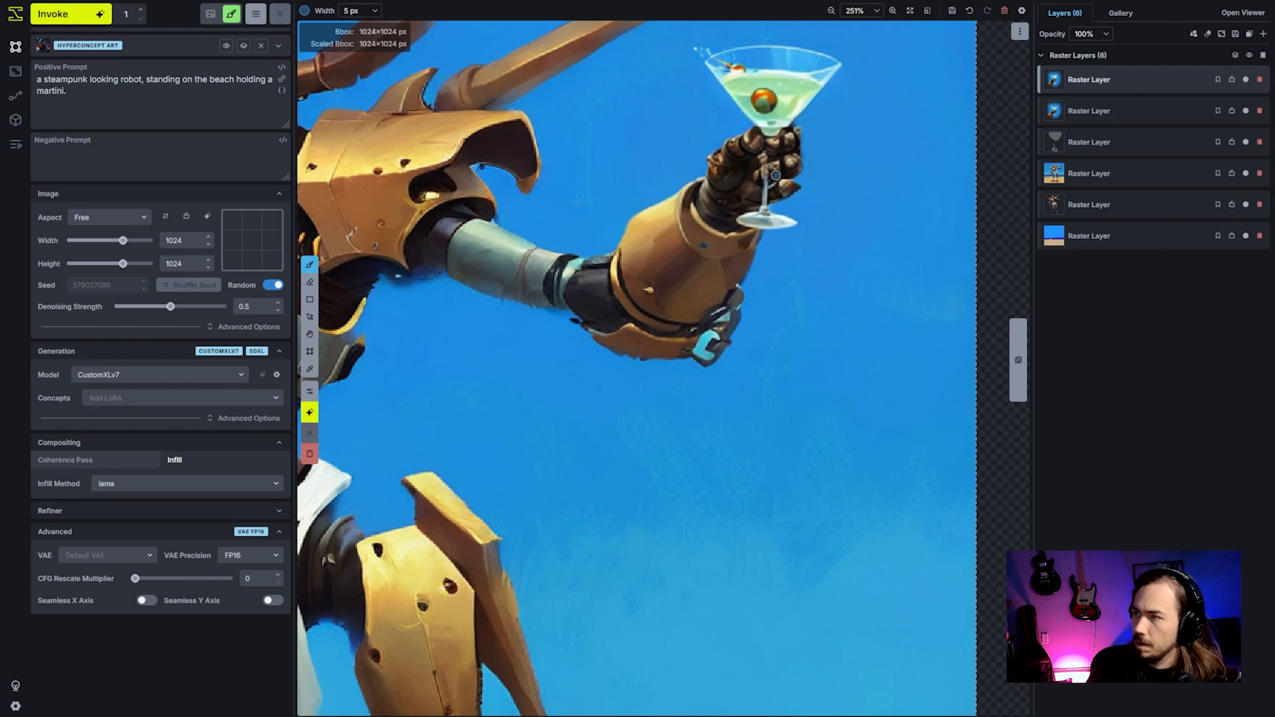
# Sample a grey from the glass stem and touch up the stem in front of the fingers with a 5 px brush.
pyautogui.press('i')
pyautogui.press('b')
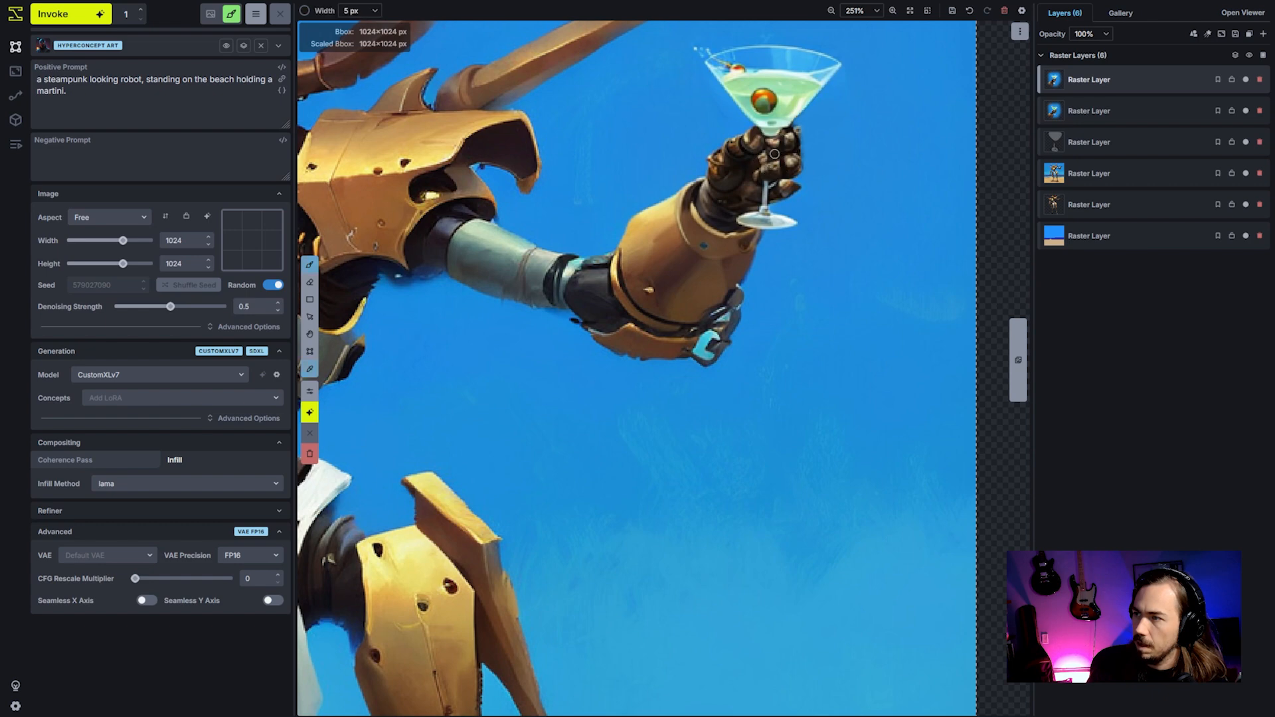
pyautogui.press('i')
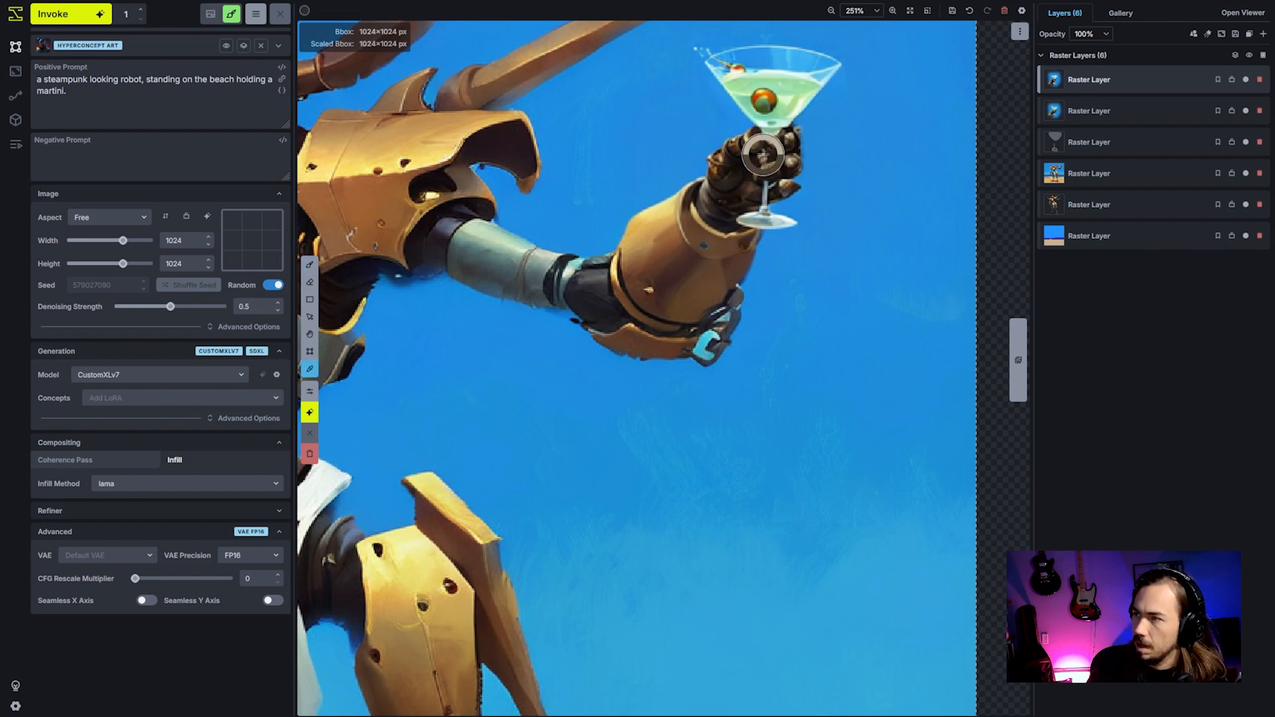
pyautogui.click(764, 155)
pyautogui.press('b')
pyautogui.moveTo(764, 154); pyautogui.dragTo(772, 149)
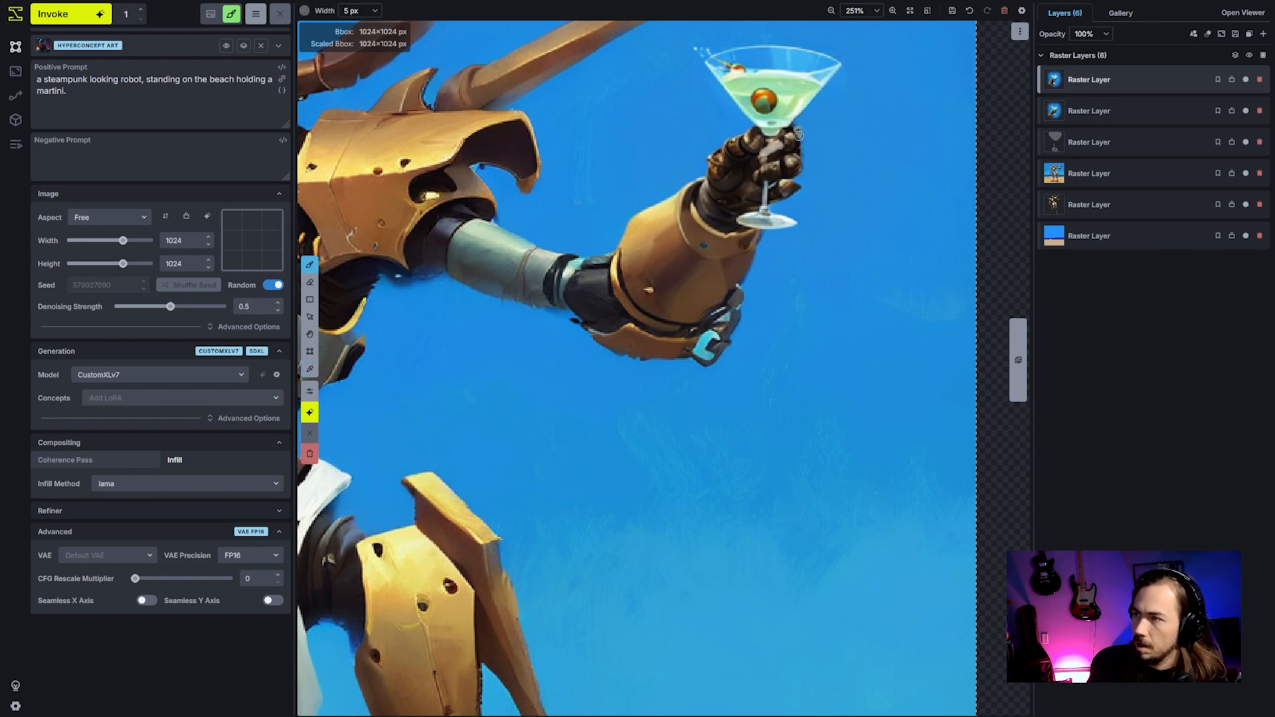
pyautogui.scroll(-8, 799, 135)
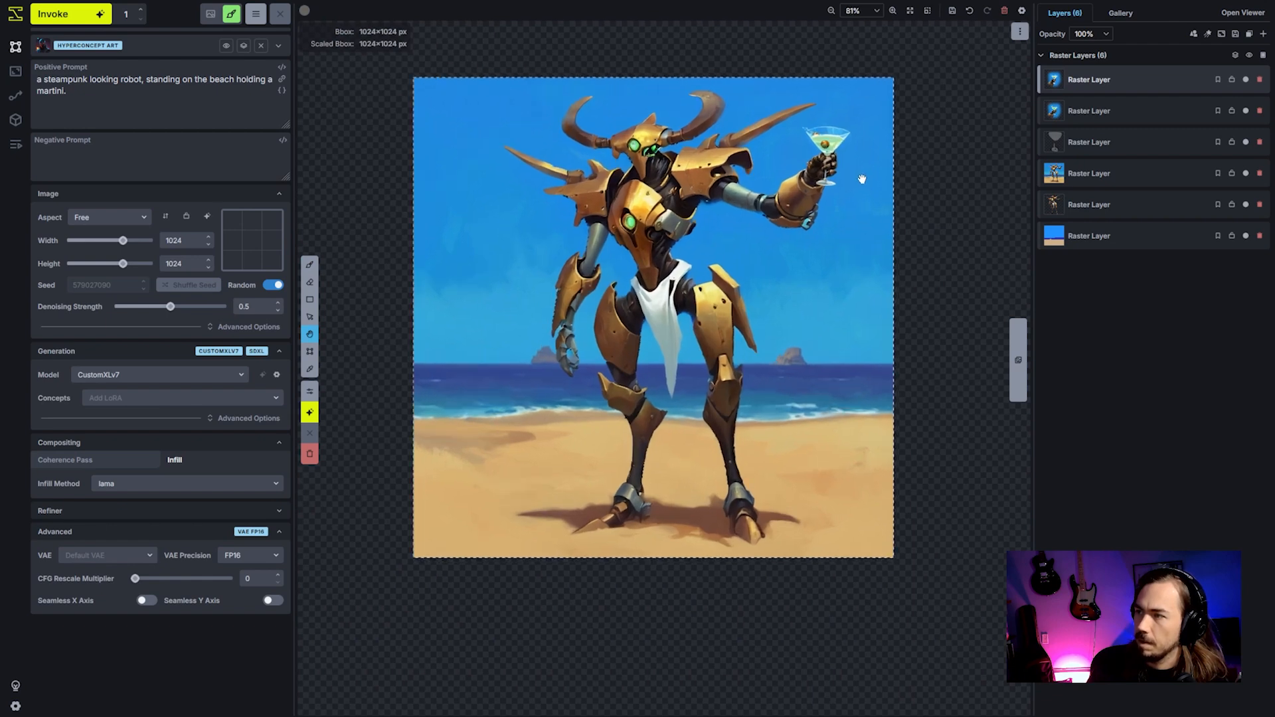
# Reshape the bounding box to 448×248 px around the robot's head and horns.
pyautogui.press('b')
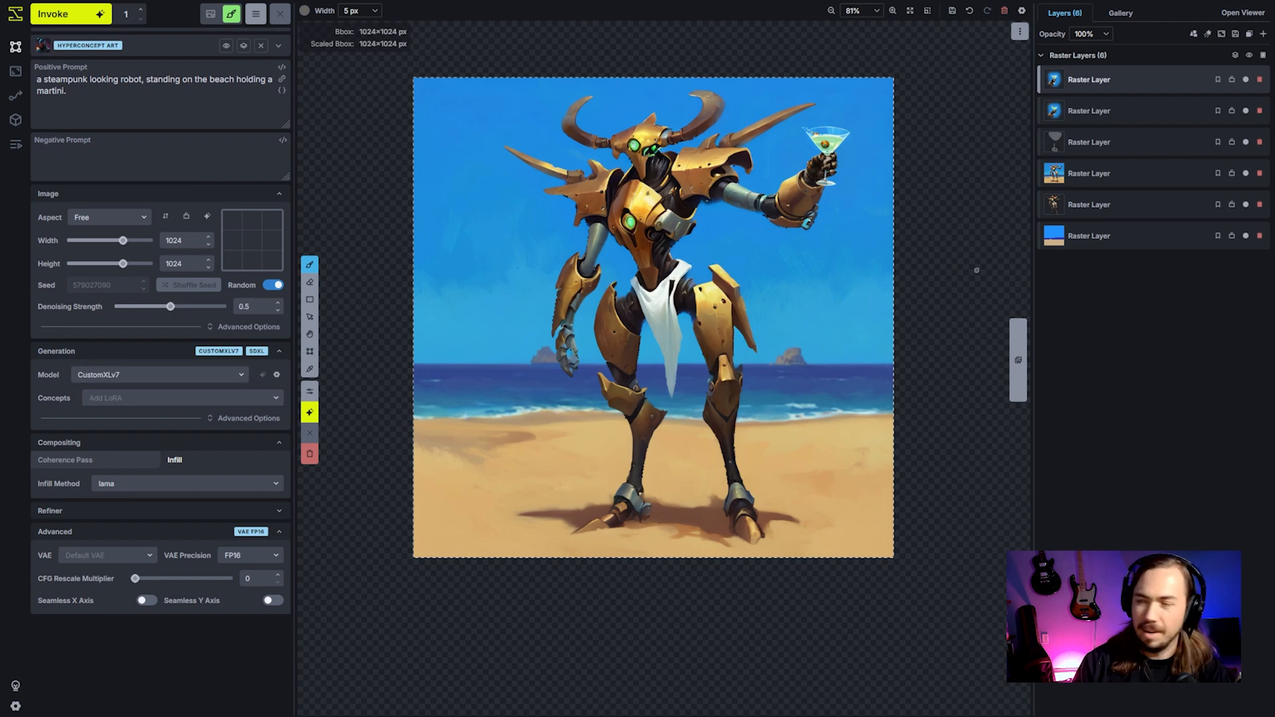
pyautogui.press('c')
pyautogui.moveTo(894, 557); pyautogui.dragTo(585, 223)
pyautogui.moveTo(531, 176); pyautogui.dragTo(650, 172)
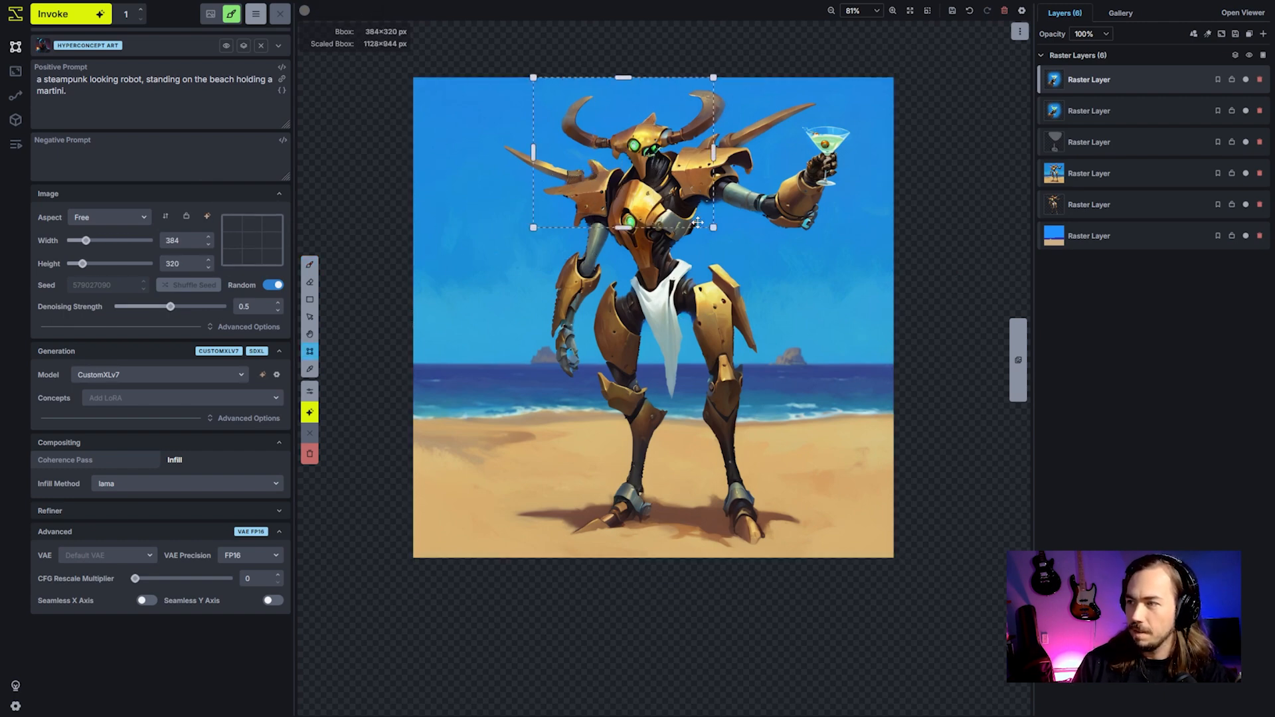
pyautogui.moveTo(713, 228); pyautogui.dragTo(740, 194)
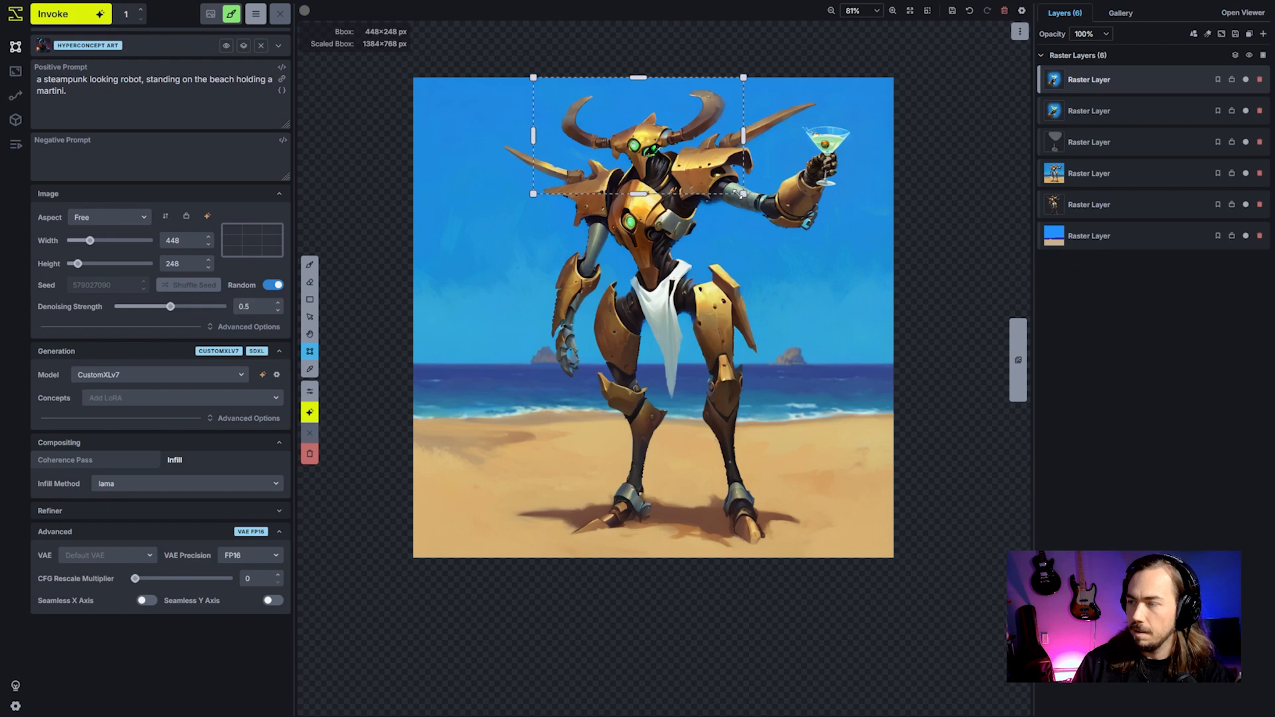
# Create a new raster layer from the bounding box around the robot's head.
pyautogui.rightClick(668, 133)
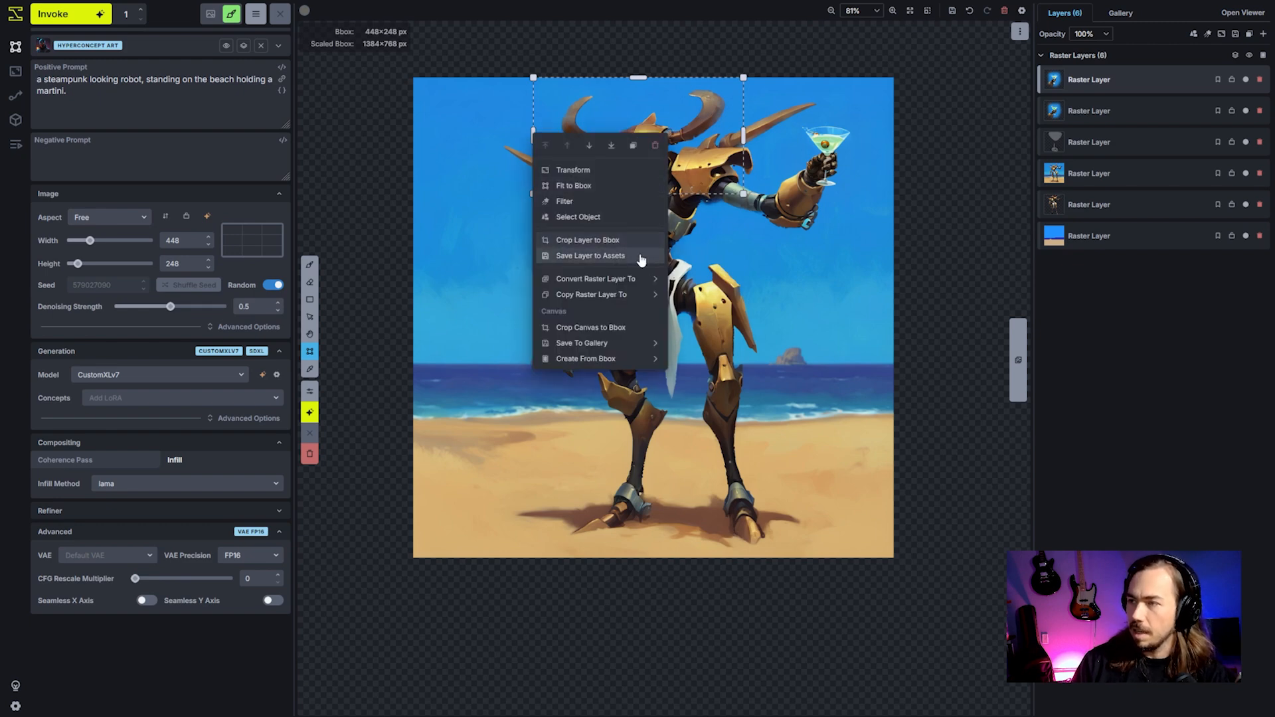
pyautogui.moveTo(606, 295)
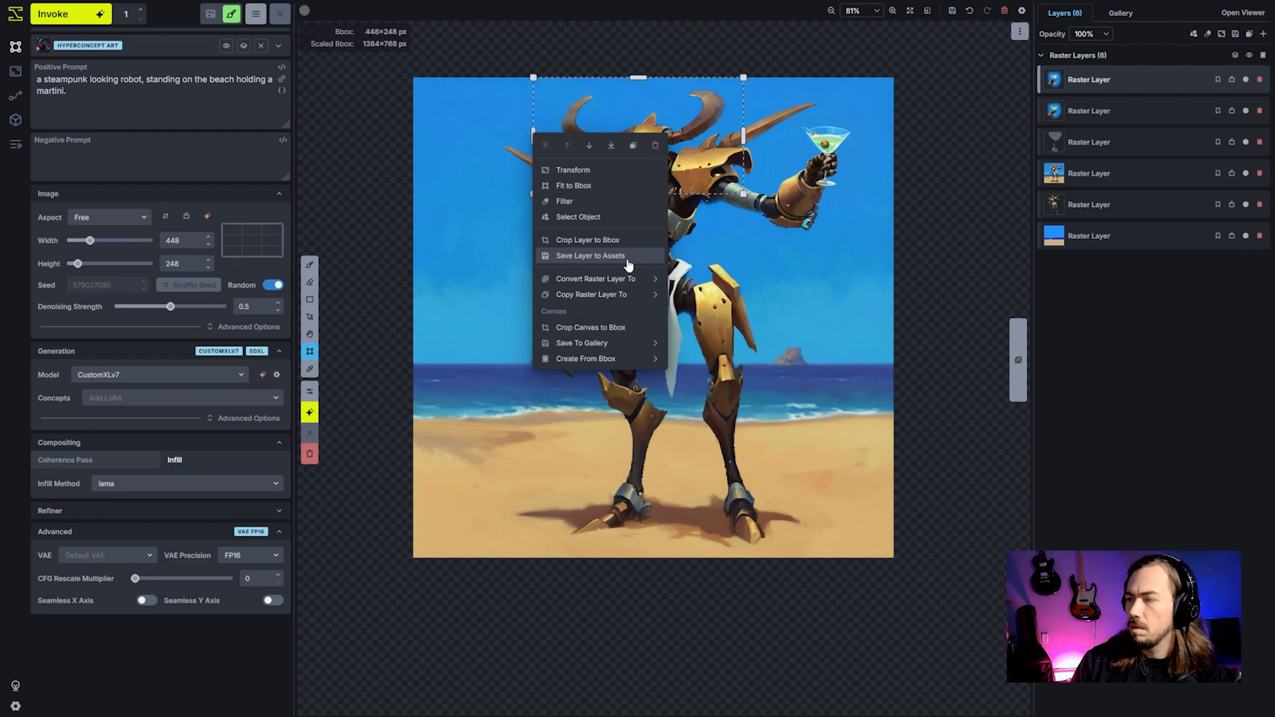
pyautogui.moveTo(619, 364)
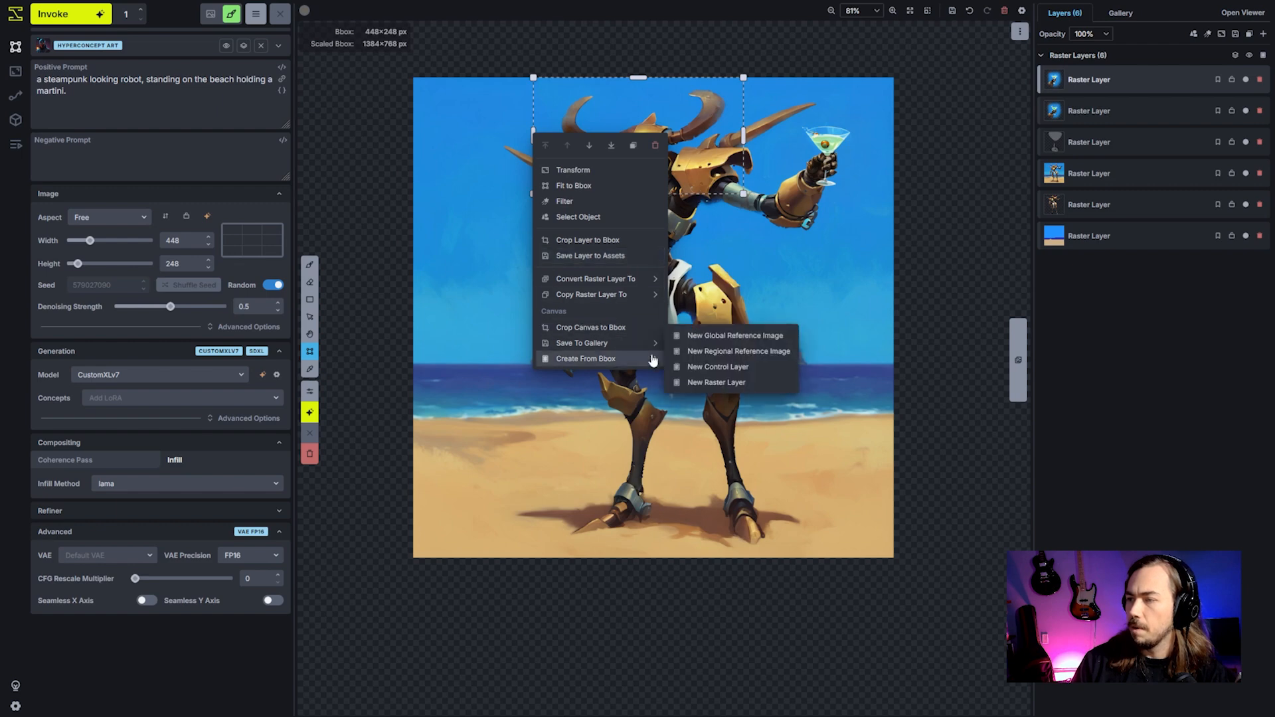
pyautogui.click(706, 384)
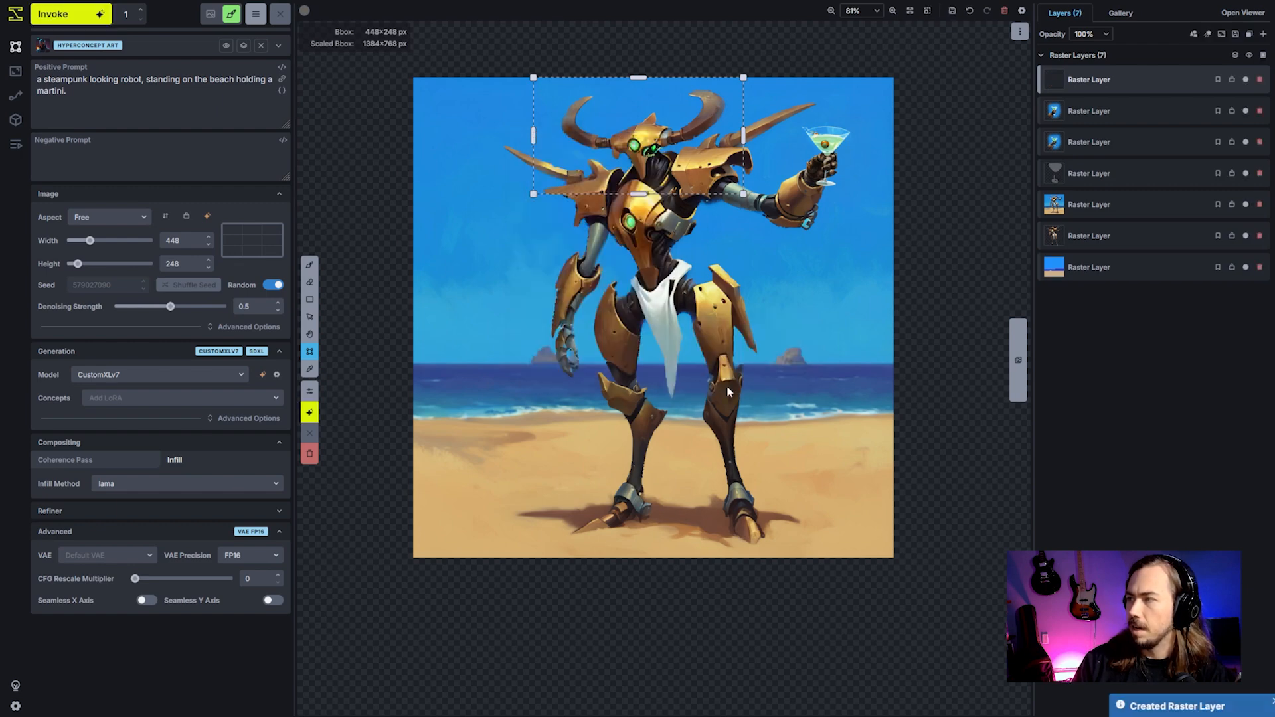
# Disable the six older raster layers to isolate the new layer with the head crop.
pyautogui.click(1247, 111)
pyautogui.click(1246, 142)
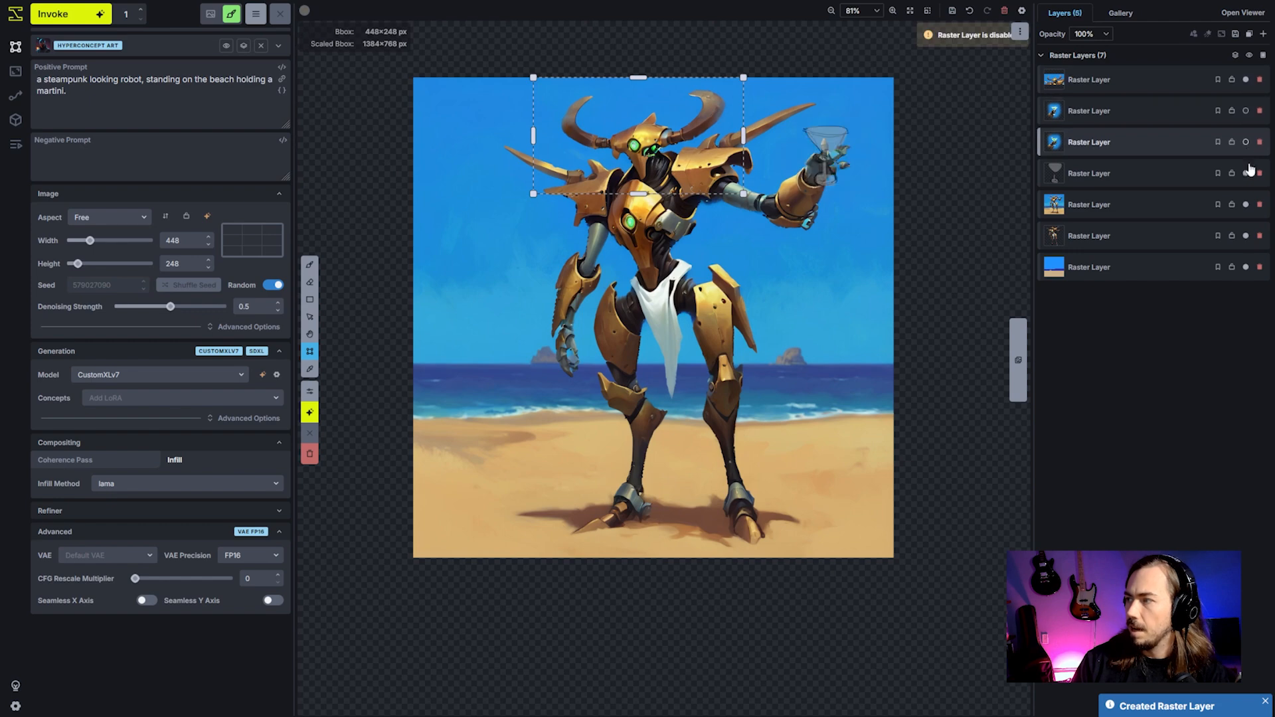
pyautogui.click(1247, 173)
pyautogui.click(1246, 205)
pyautogui.click(1247, 236)
pyautogui.click(1246, 267)
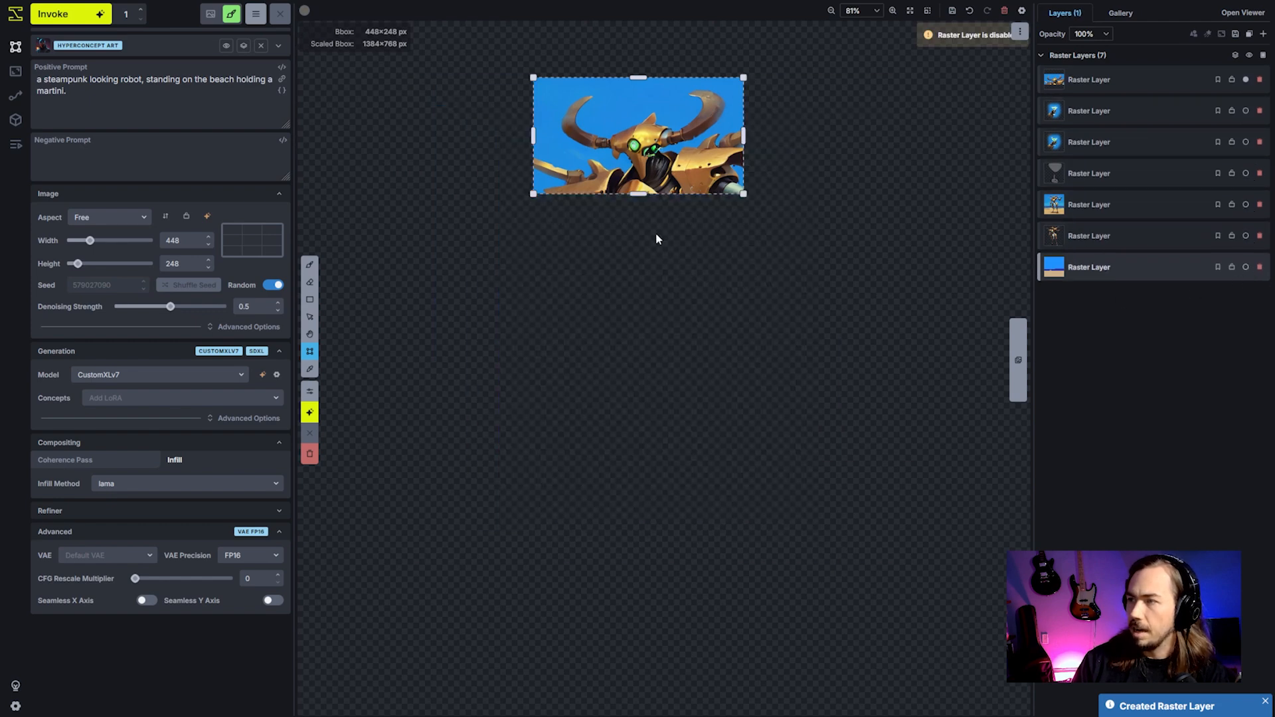
# Enable the six older raster layers again, from the flat background up to the latest generated patch.
pyautogui.rightClick(635, 164)
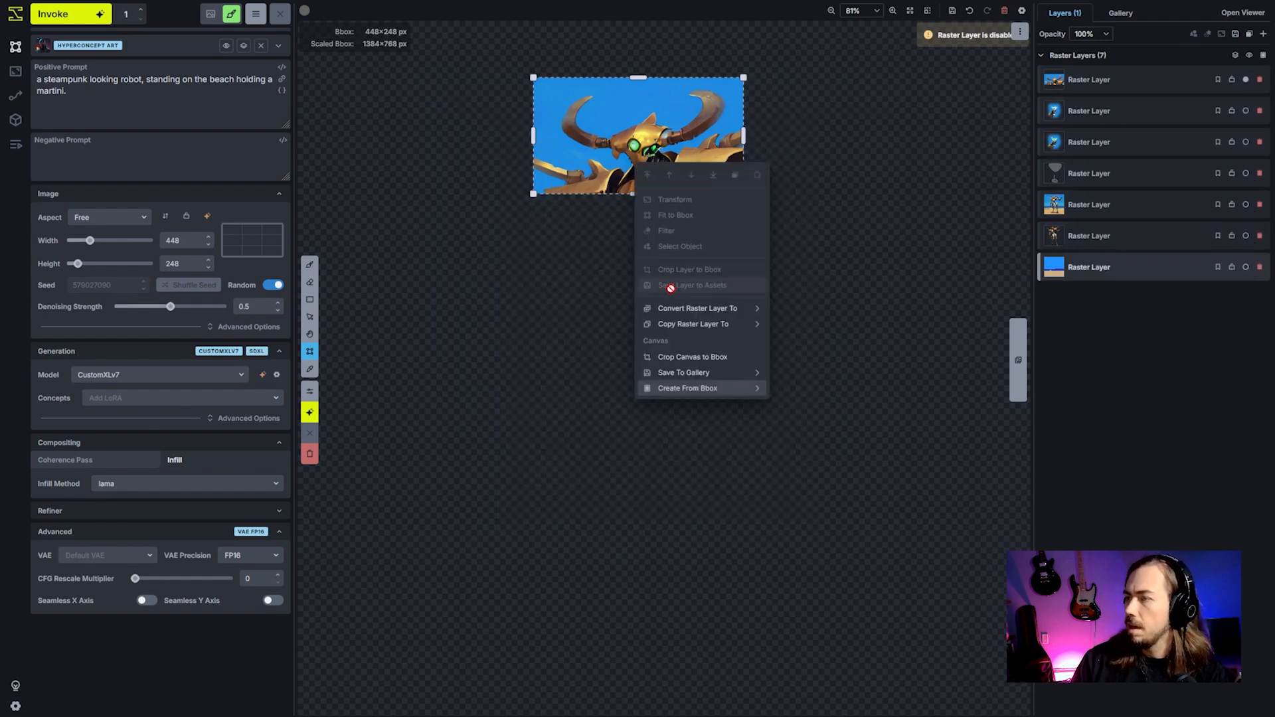
pyautogui.click(1246, 267)
pyautogui.click(1246, 235)
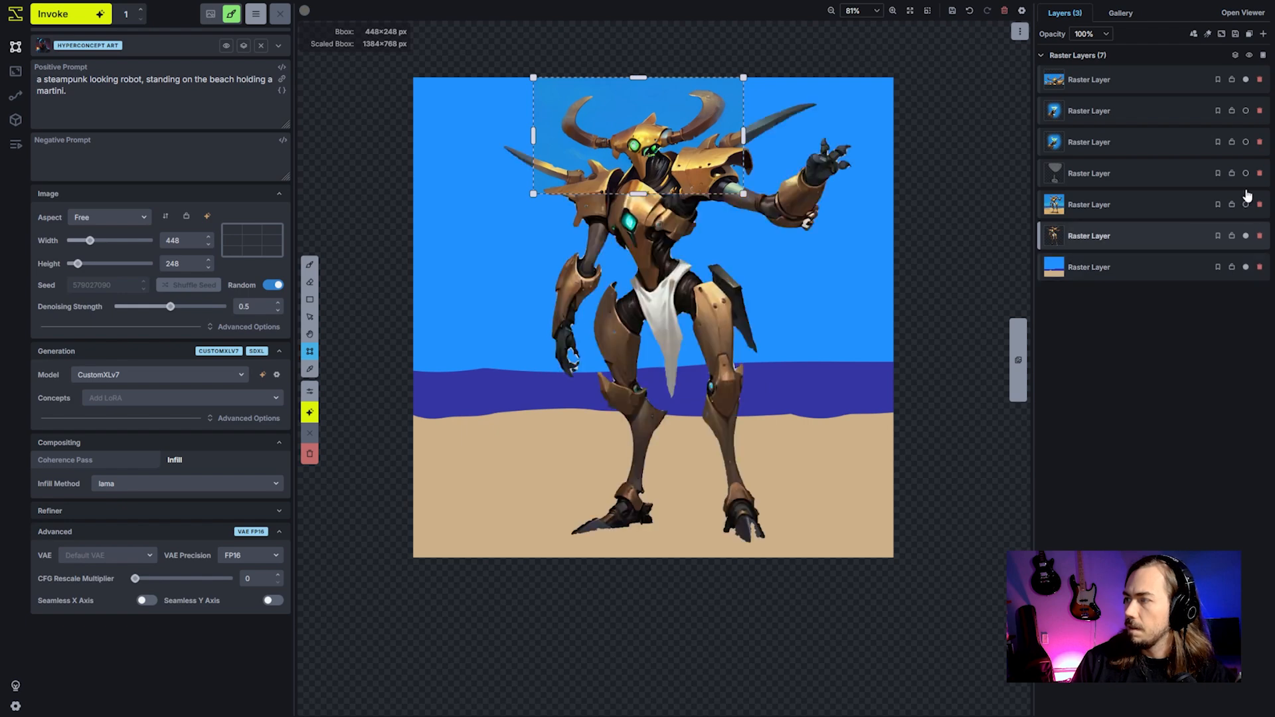
pyautogui.click(1246, 205)
pyautogui.click(1247, 173)
pyautogui.click(1246, 142)
pyautogui.click(1246, 111)
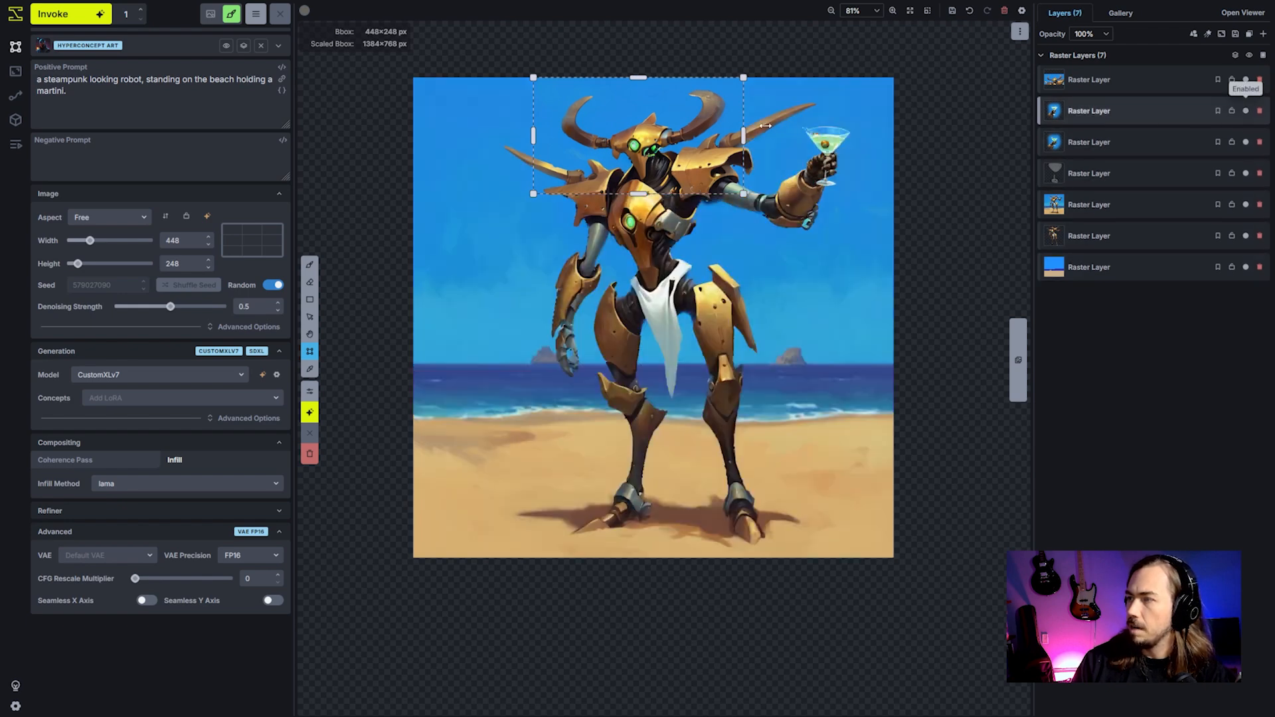
pyautogui.click(1194, 33)
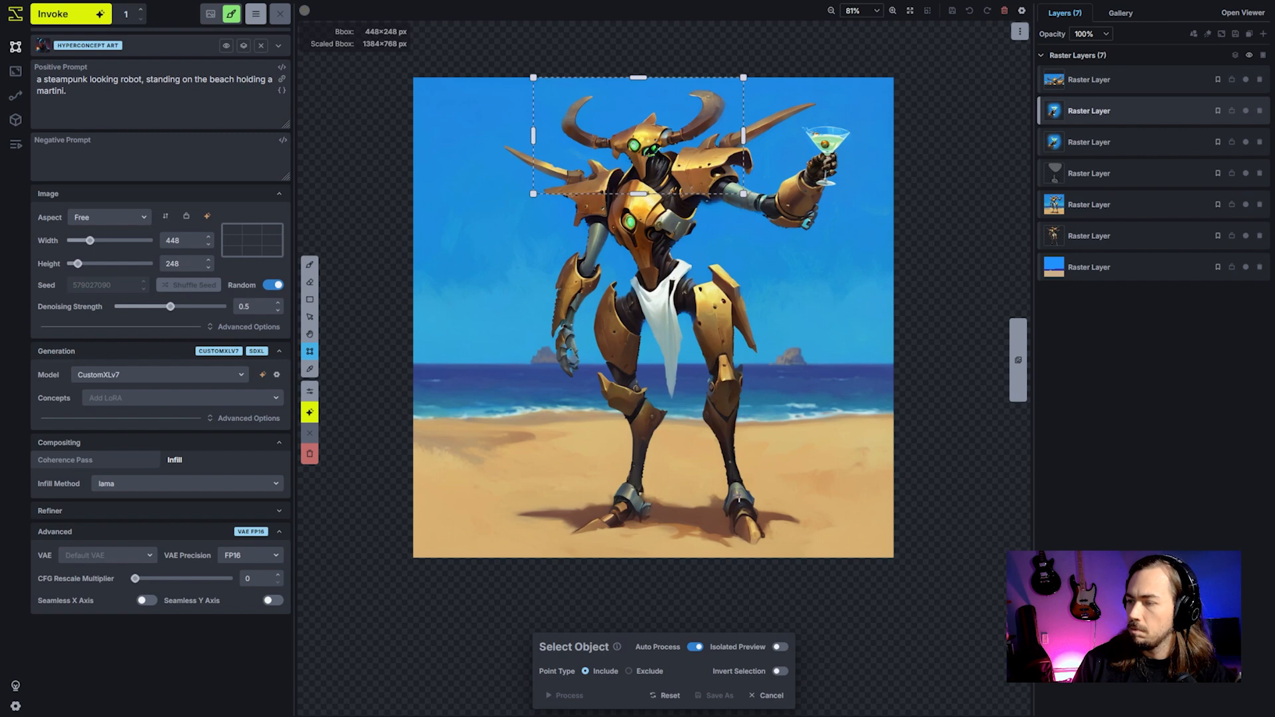
pyautogui.click(781, 648)
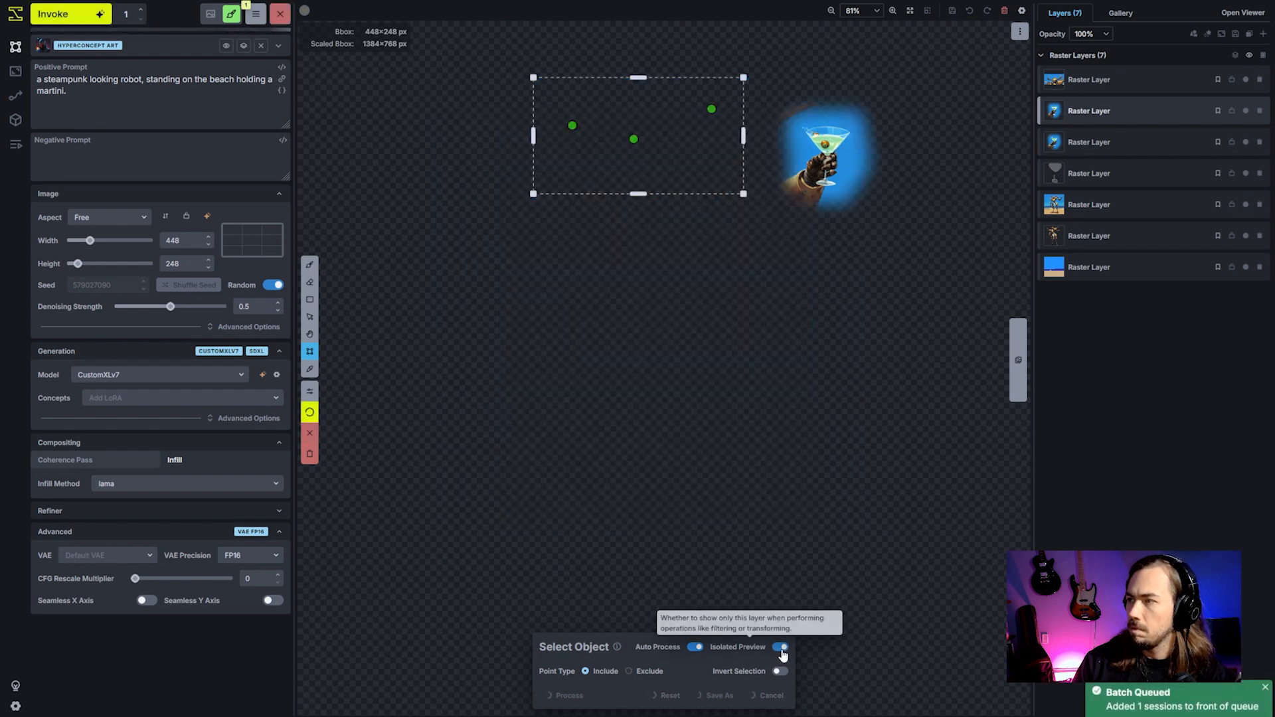
pyautogui.click(782, 649)
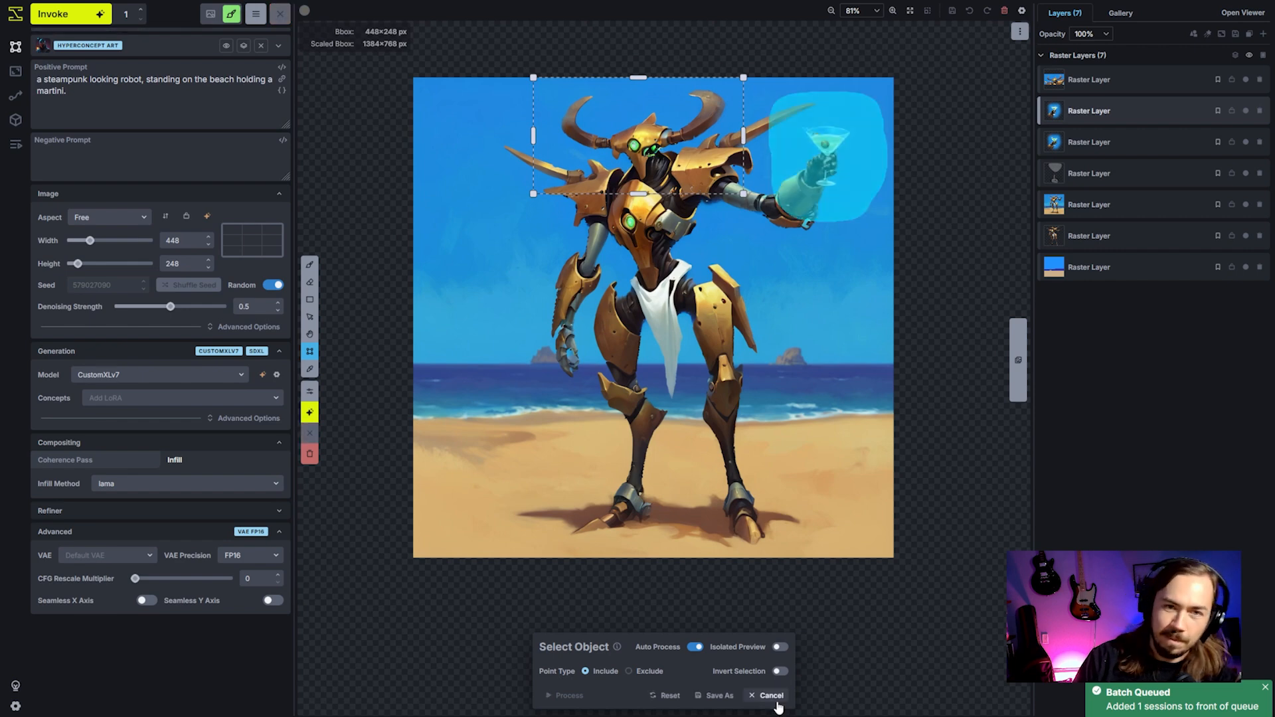
pyautogui.click(772, 695)
# Start an object selection on the head crop layer with isolated preview and include points on both horns and the face.
pyautogui.click(1144, 87)
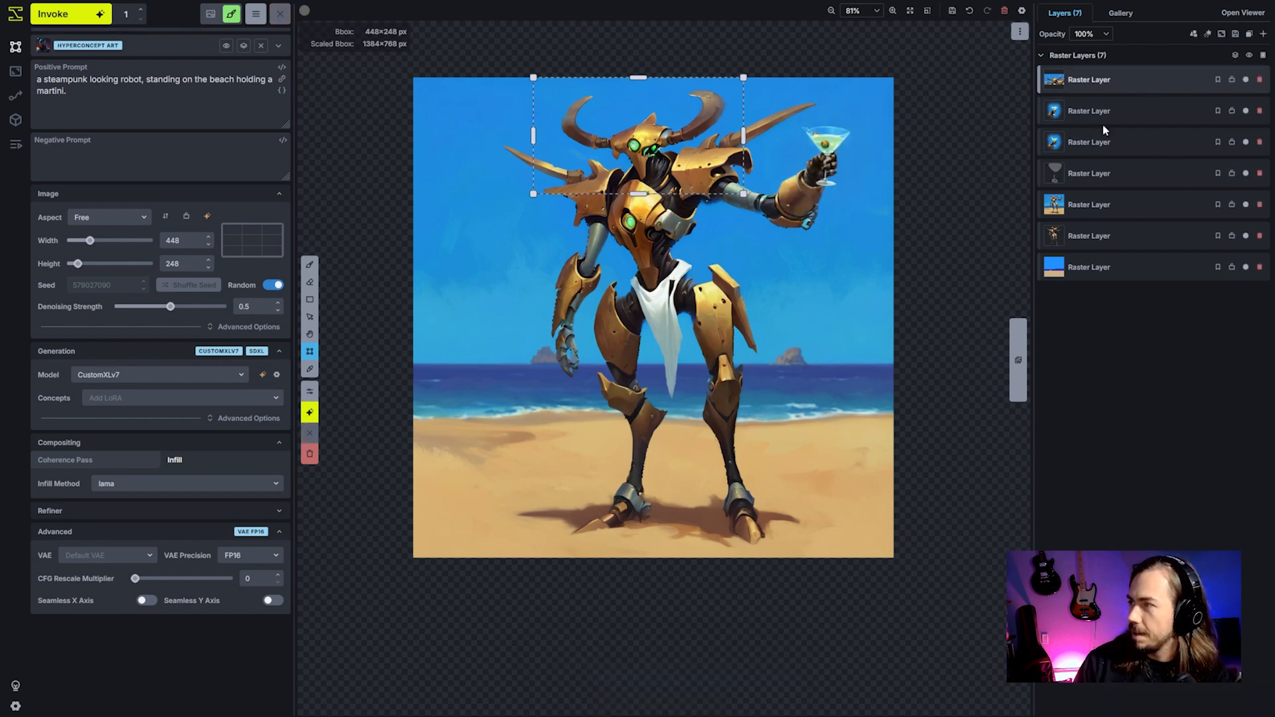
pyautogui.click(1194, 34)
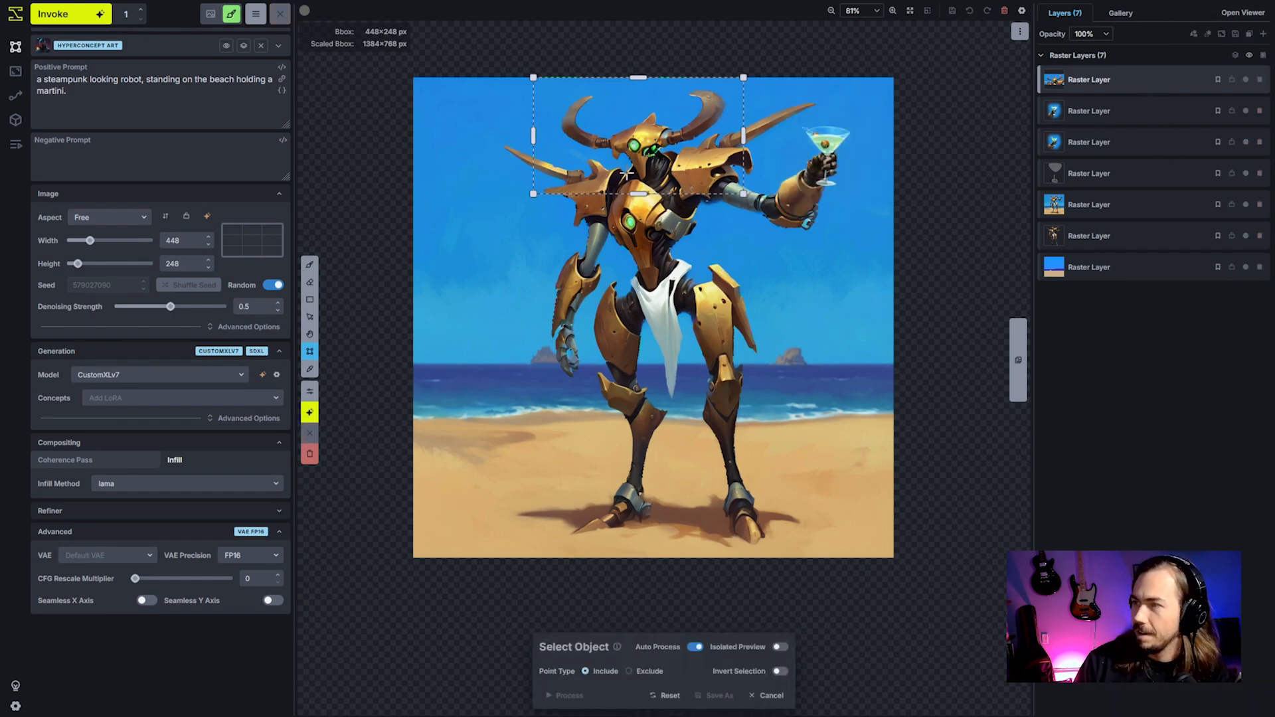
pyautogui.click(778, 648)
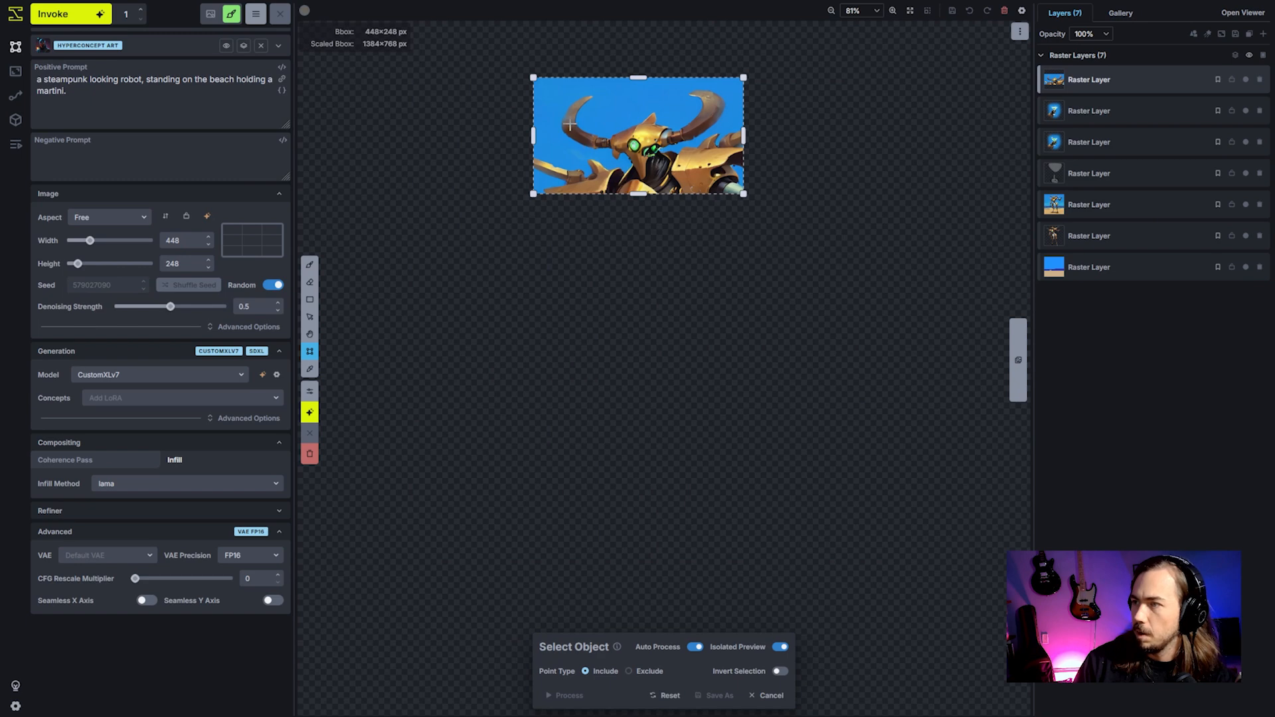
pyautogui.click(709, 114)
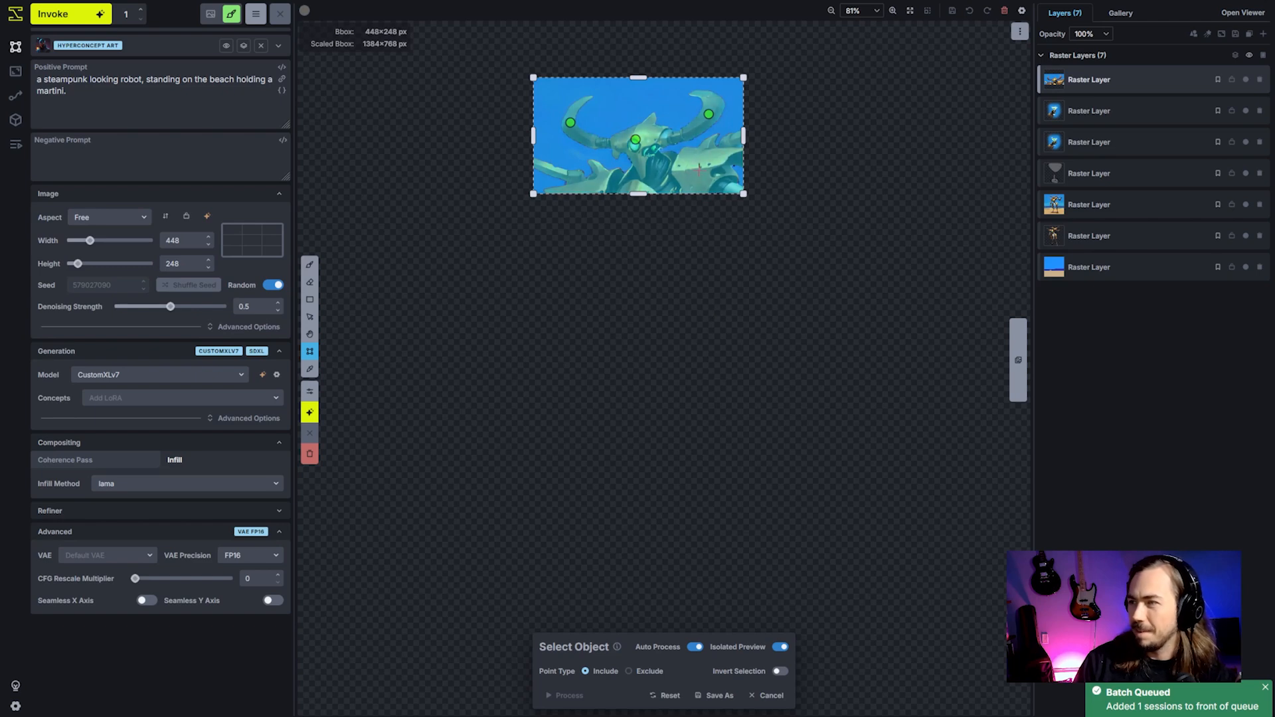
# Try to remove the shoulders, neck and background from the head selection with exclude points, then discard the selection.
pyautogui.click(639, 673)
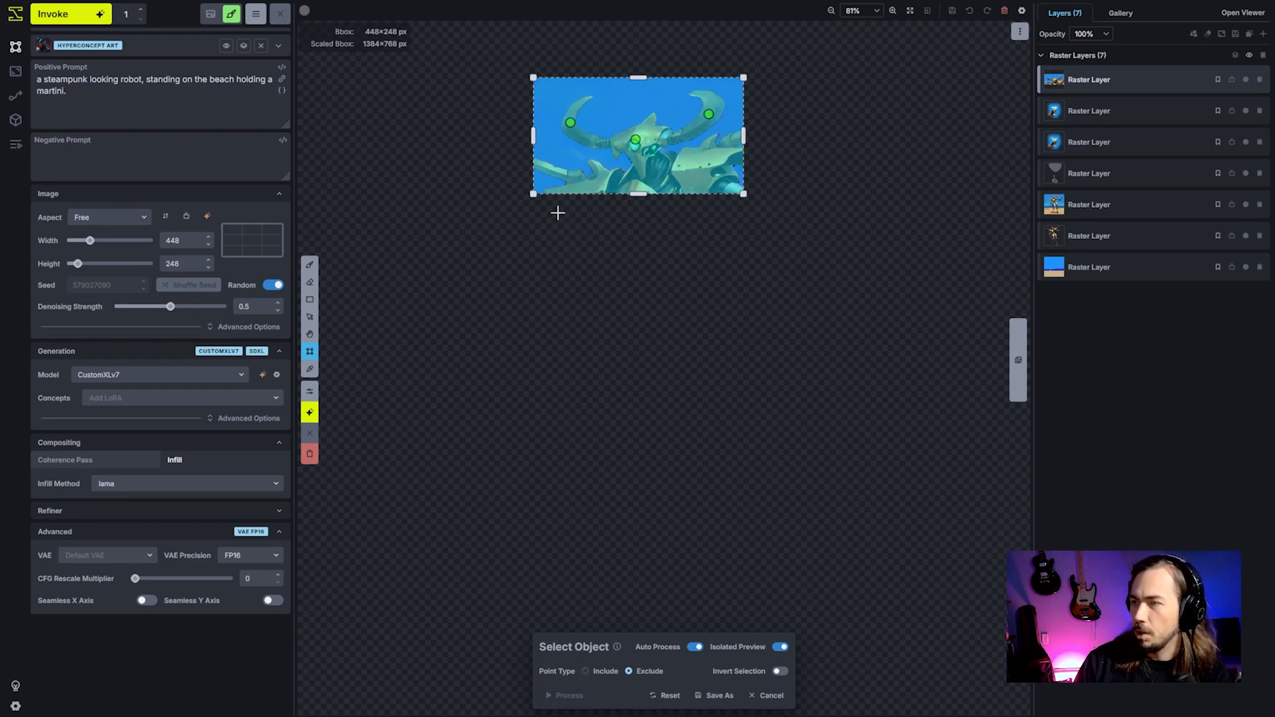
pyautogui.click(556, 173)
pyautogui.click(603, 187)
pyautogui.click(707, 171)
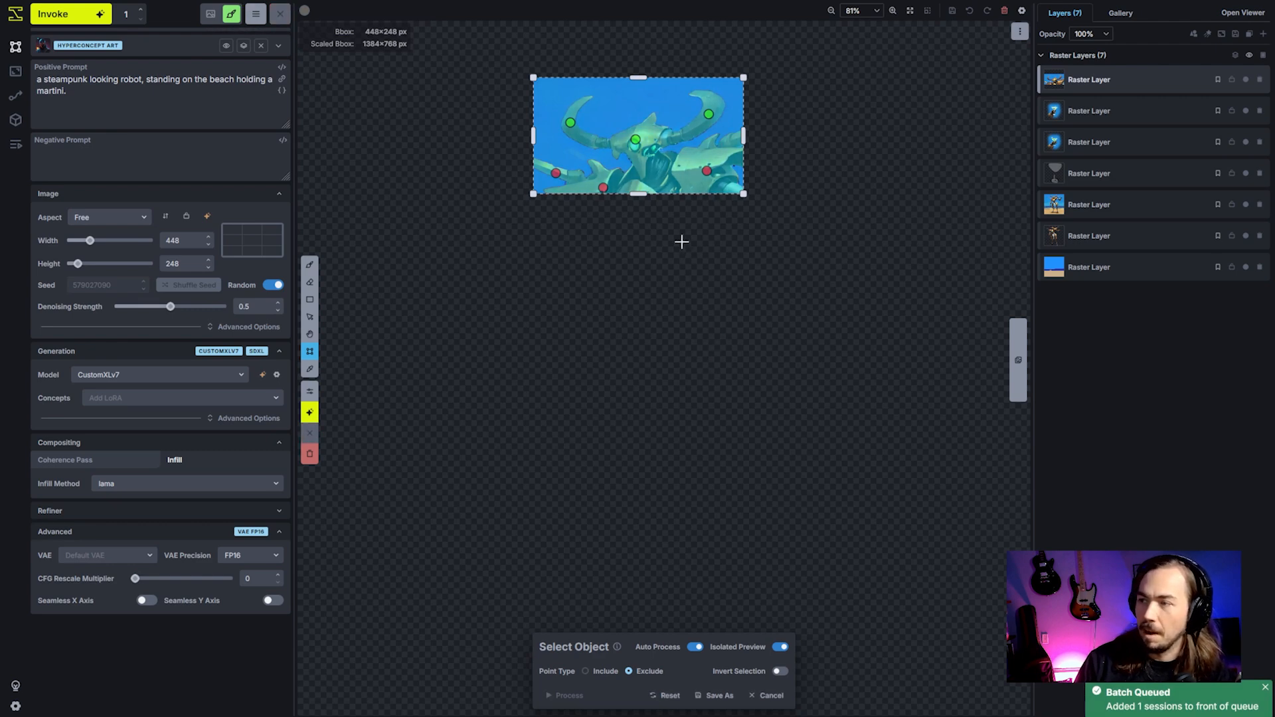
pyautogui.click(661, 174)
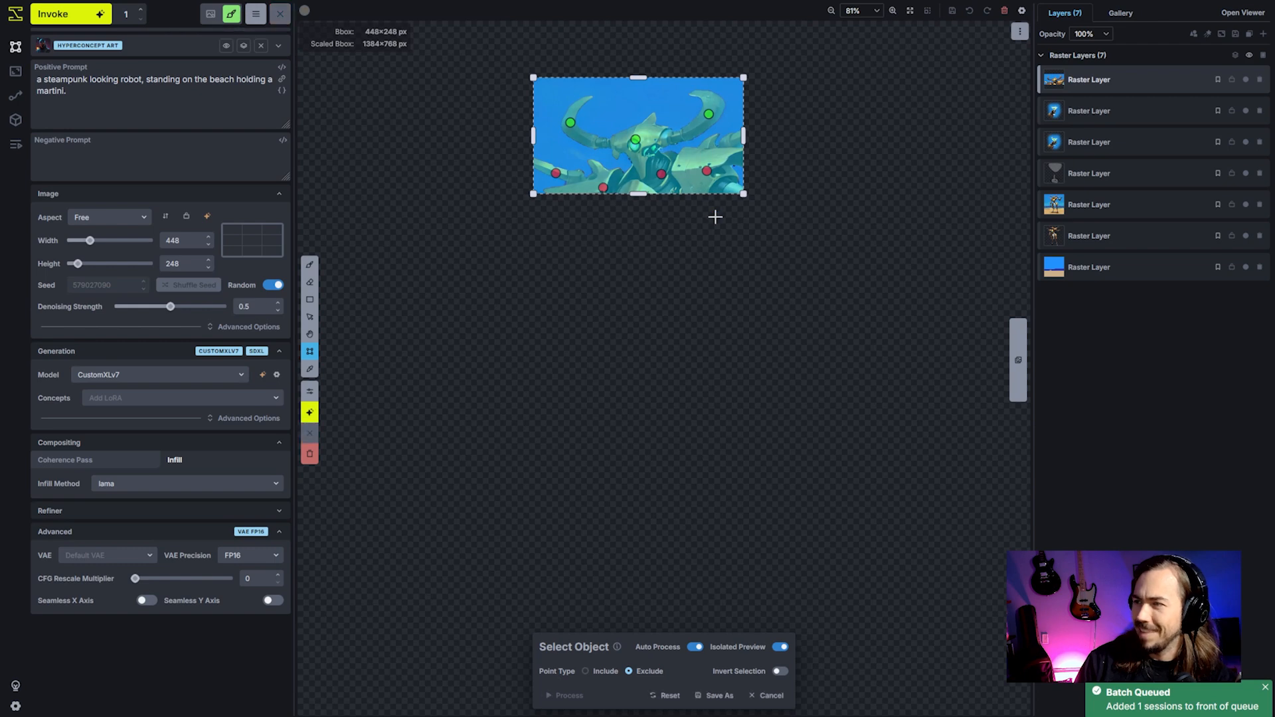
pyautogui.click(733, 141)
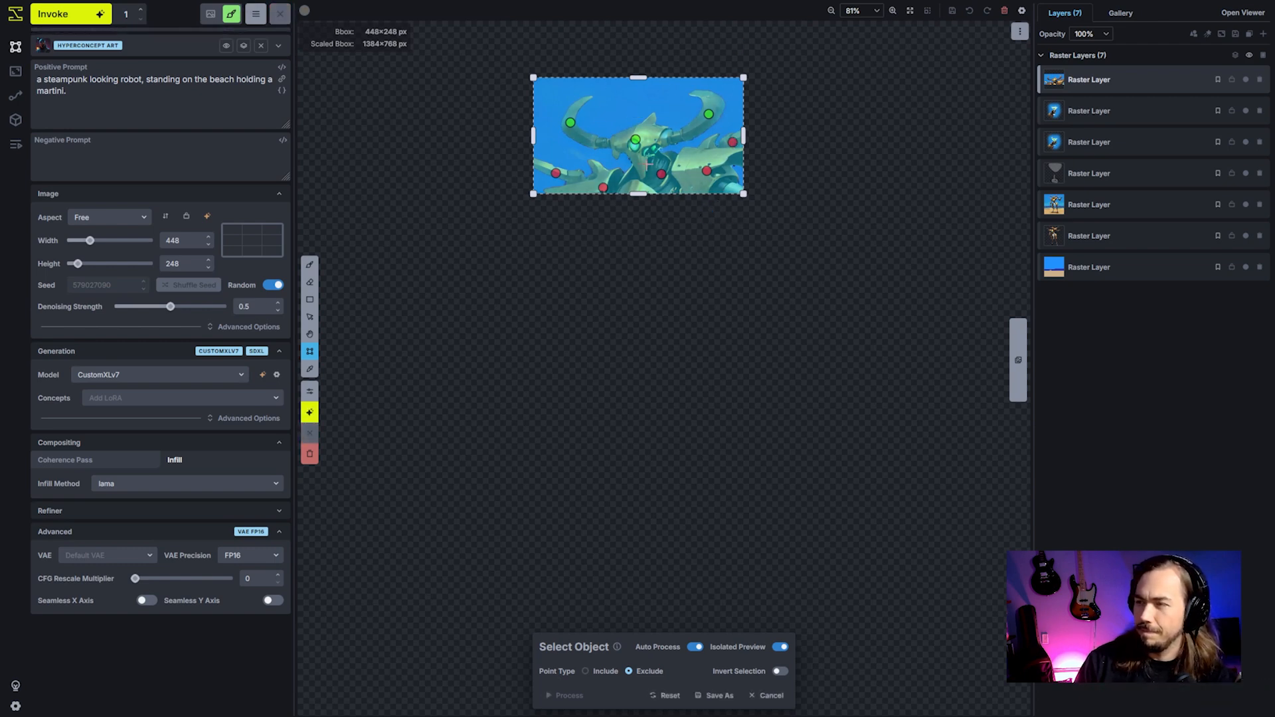
pyautogui.click(765, 695)
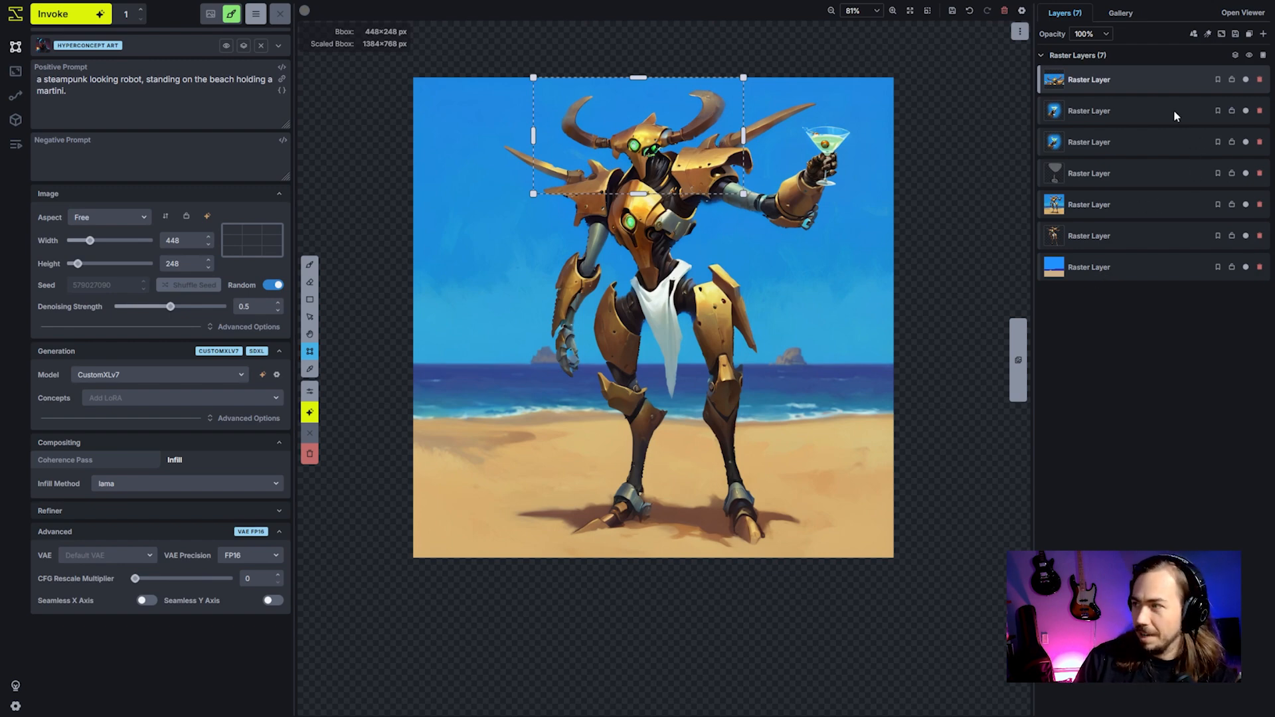
# Select the robot's head, horns and shoulders on the head crop layer with include points and save the selection as a new inpaint mask.
pyautogui.rightClick(763, 319)
pyautogui.click(726, 409)
pyautogui.click(646, 154)
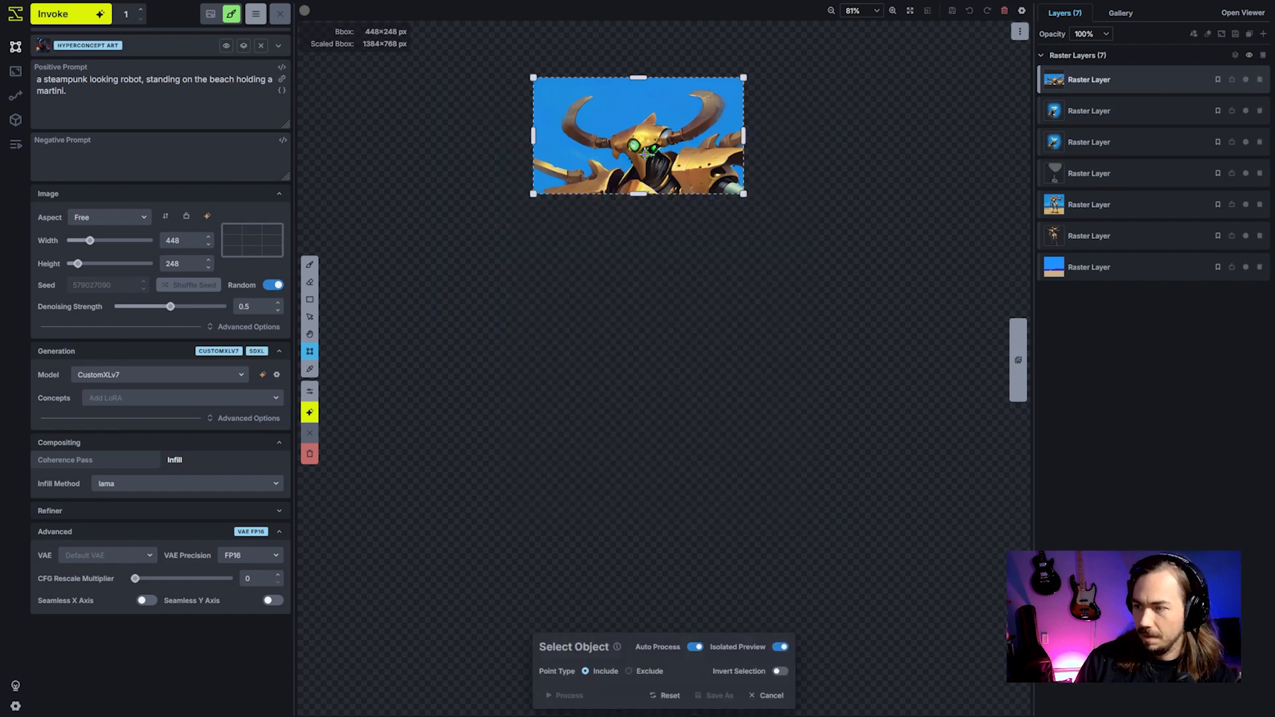
pyautogui.click(590, 144)
pyautogui.click(684, 134)
pyautogui.click(683, 174)
pyautogui.click(607, 190)
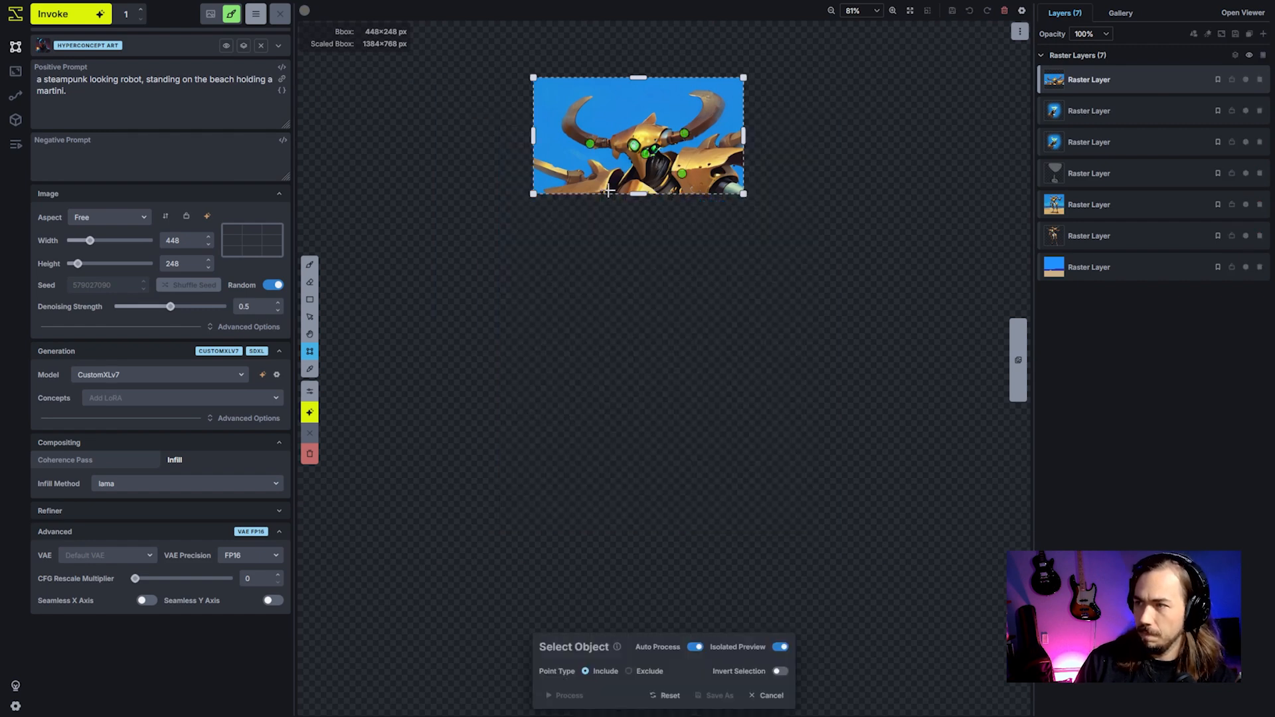
pyautogui.click(726, 696)
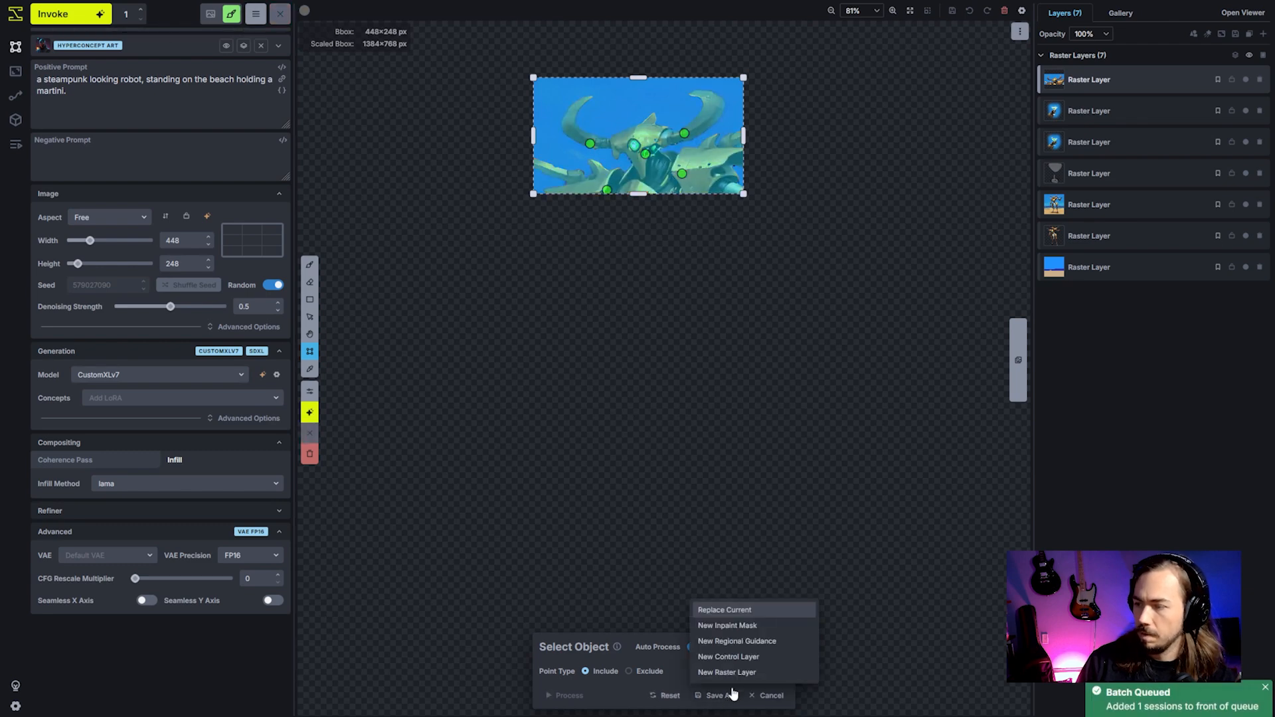
pyautogui.click(751, 626)
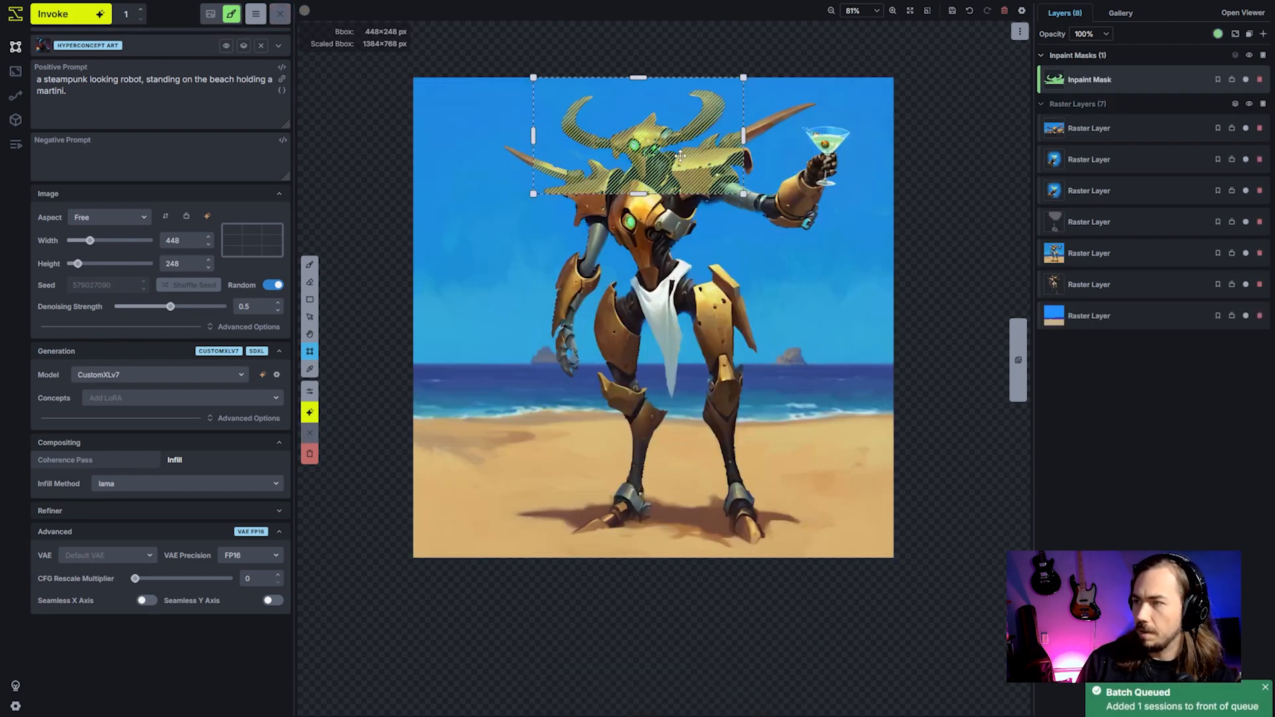
# Erase the inpaint mask over the shoulders and neck with a 158 px eraser, keeping only the head and horns masked.
pyautogui.moveTo(680, 157)
pyautogui.mouseDown()
pyautogui.moveTo(824, 545)
pyautogui.moveTo(505, 339)
pyautogui.moveTo(821, 451)
pyautogui.moveTo(644, 396)
pyautogui.moveTo(675, 155)
pyautogui.mouseUp()
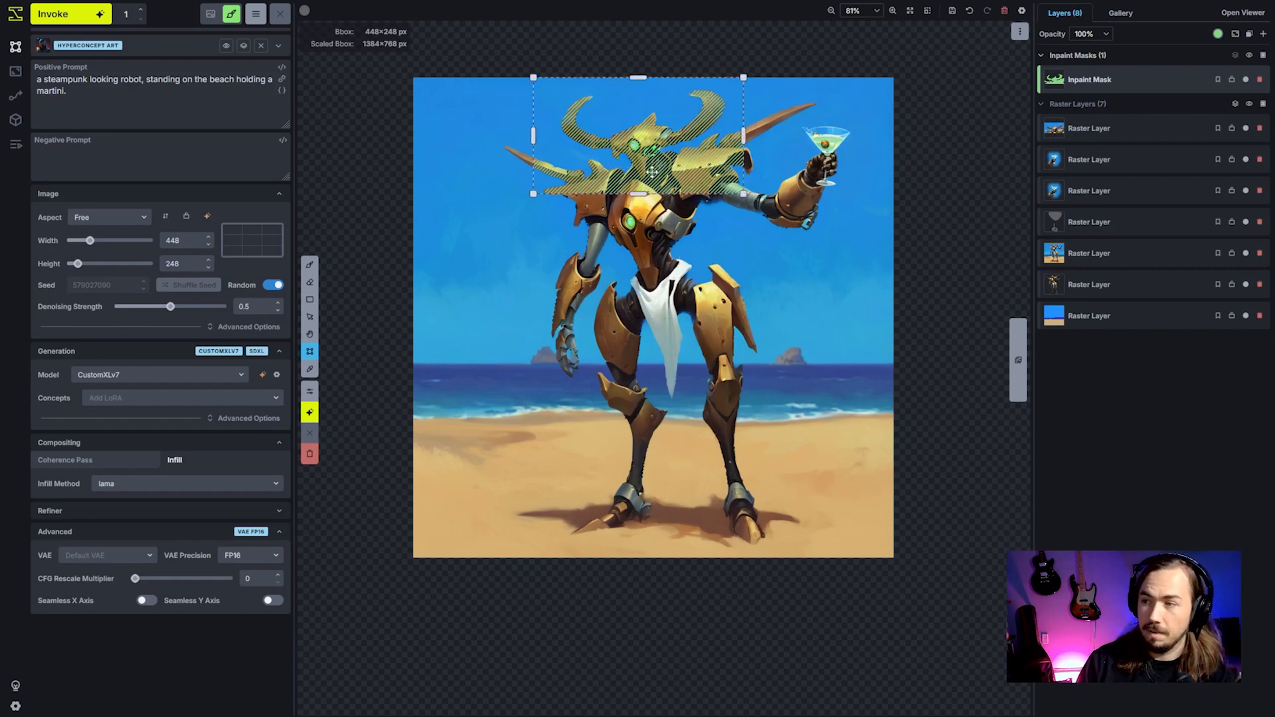
pyautogui.press('e')
pyautogui.scroll(-6, 553, 191)
pyautogui.moveTo(546, 187)
pyautogui.mouseDown()
pyautogui.moveTo(613, 210)
pyautogui.moveTo(688, 203)
pyautogui.moveTo(680, 190)
pyautogui.moveTo(731, 162)
pyautogui.mouseUp()
pyautogui.click(688, 203)
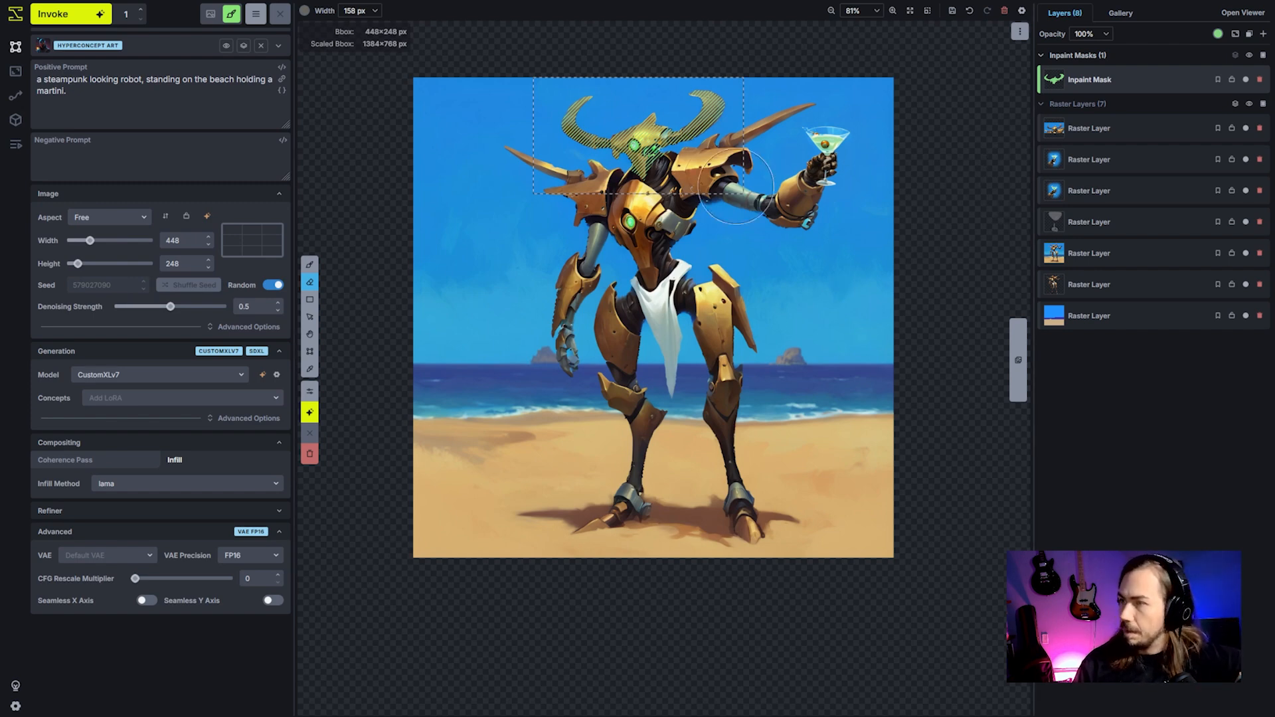
# Delete the inpaint mask and the raster layer with the head crop.
pyautogui.click(1260, 79)
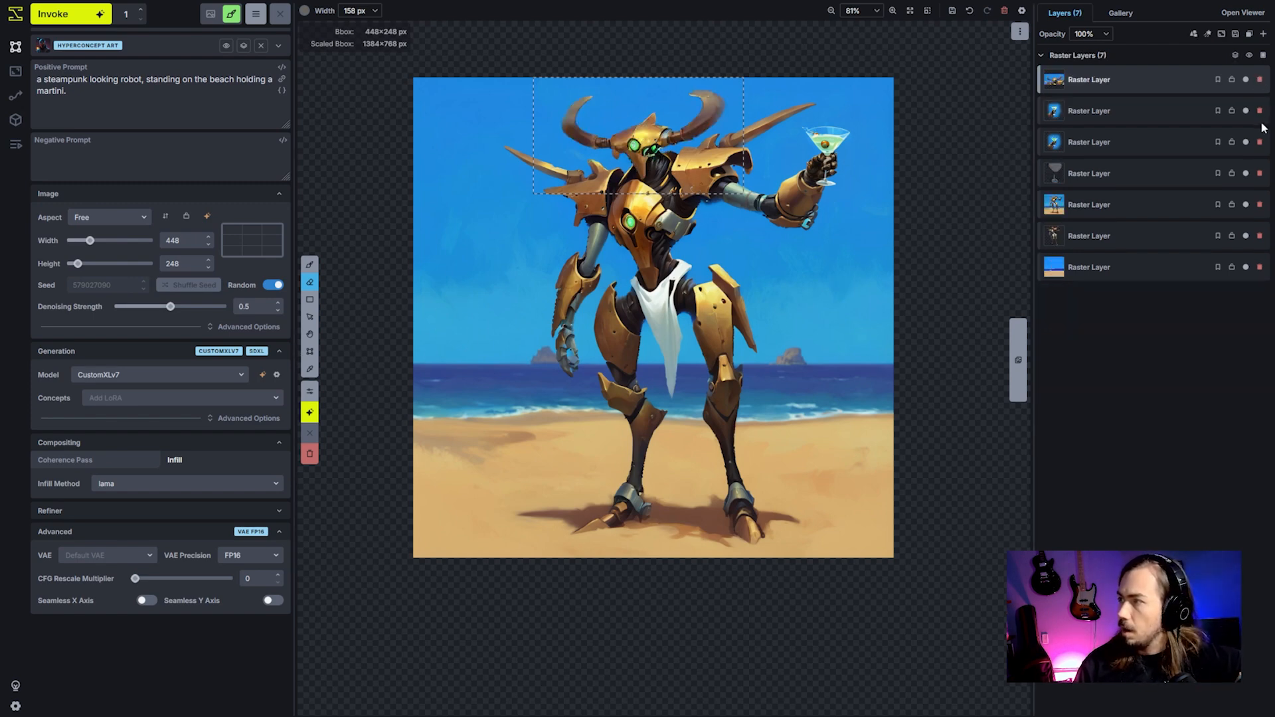
pyautogui.click(1260, 79)
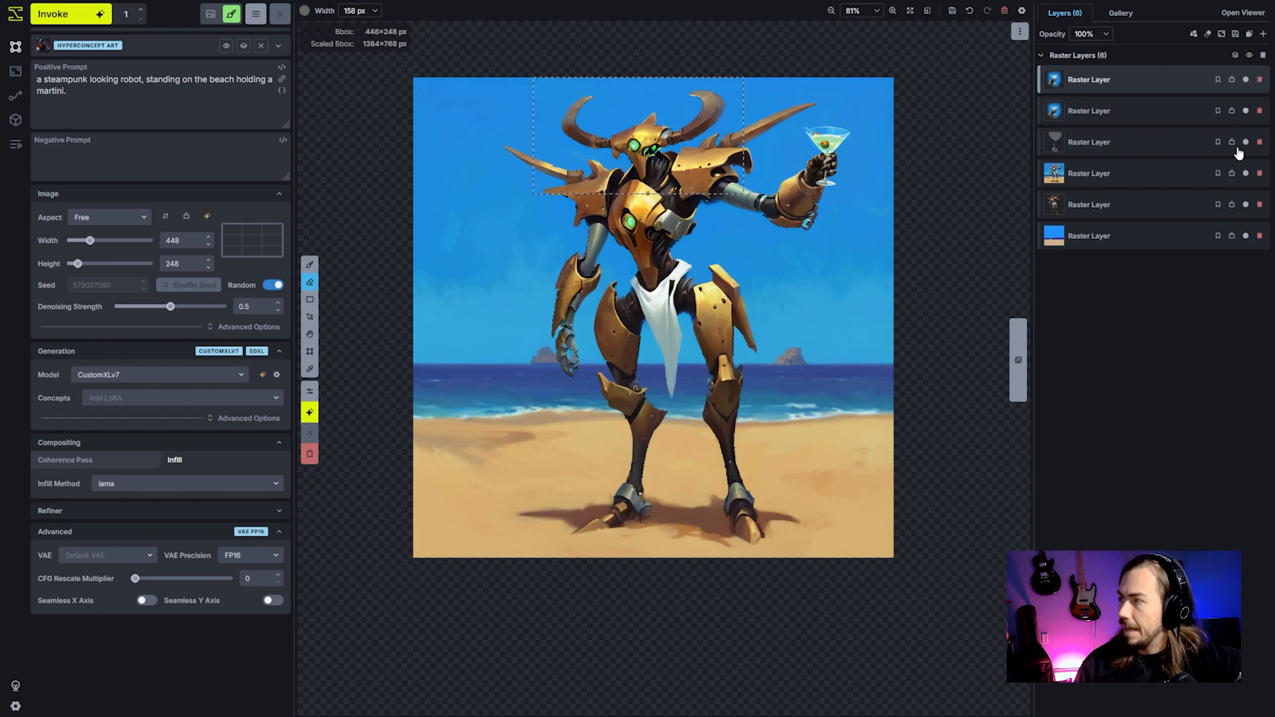
# Start an object selection on the full robot-on-beach layer with include points on the robot's head, waist and thigh.
pyautogui.click(1128, 172)
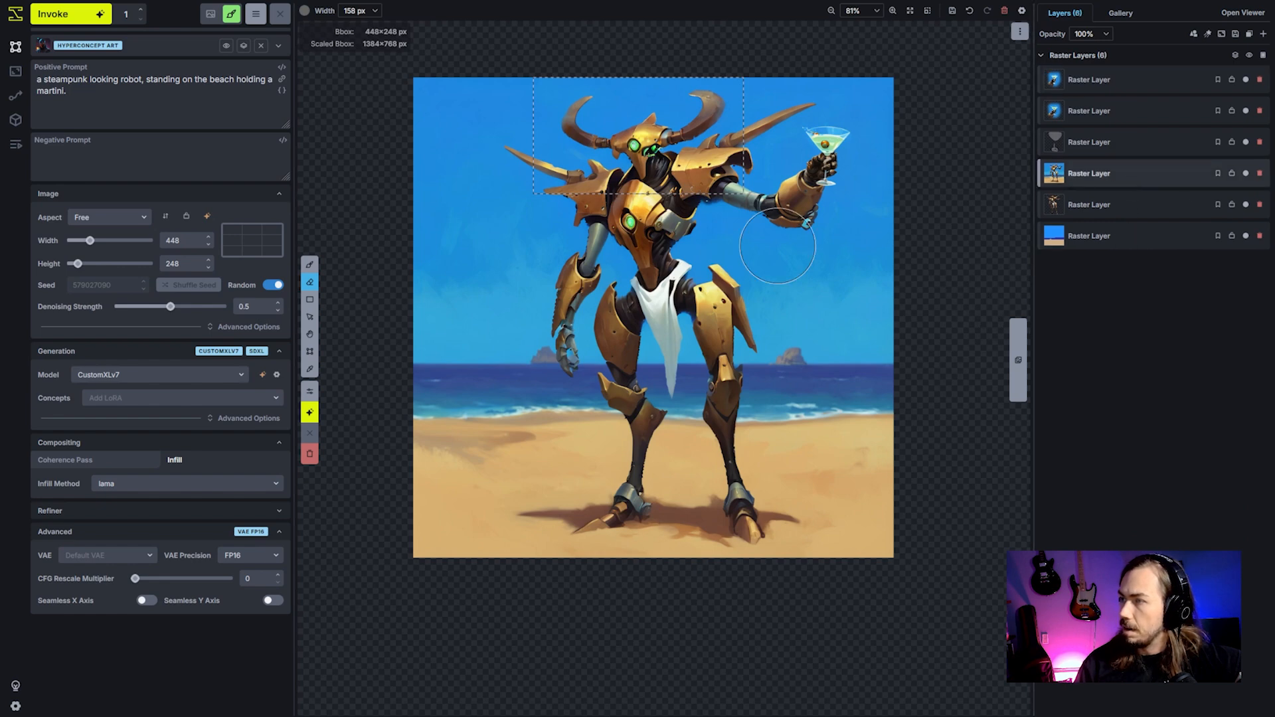
pyautogui.rightClick(770, 357)
pyautogui.click(671, 328)
pyautogui.click(636, 145)
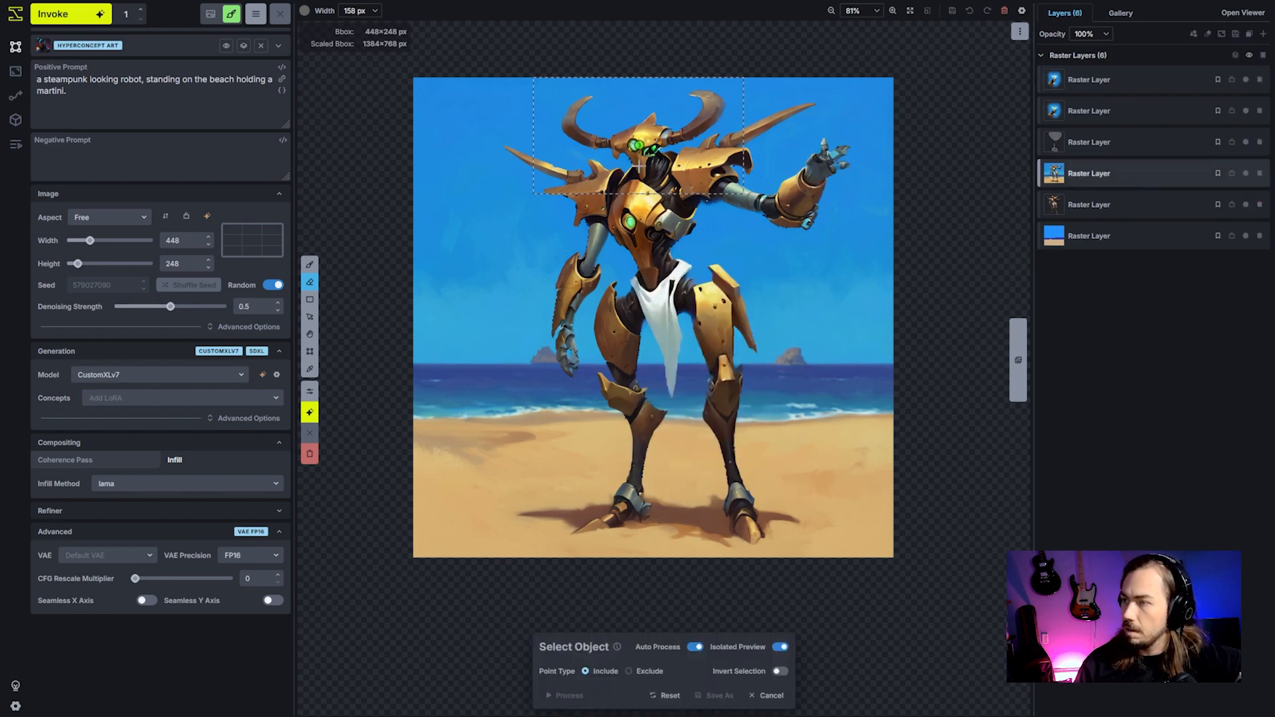
pyautogui.click(649, 266)
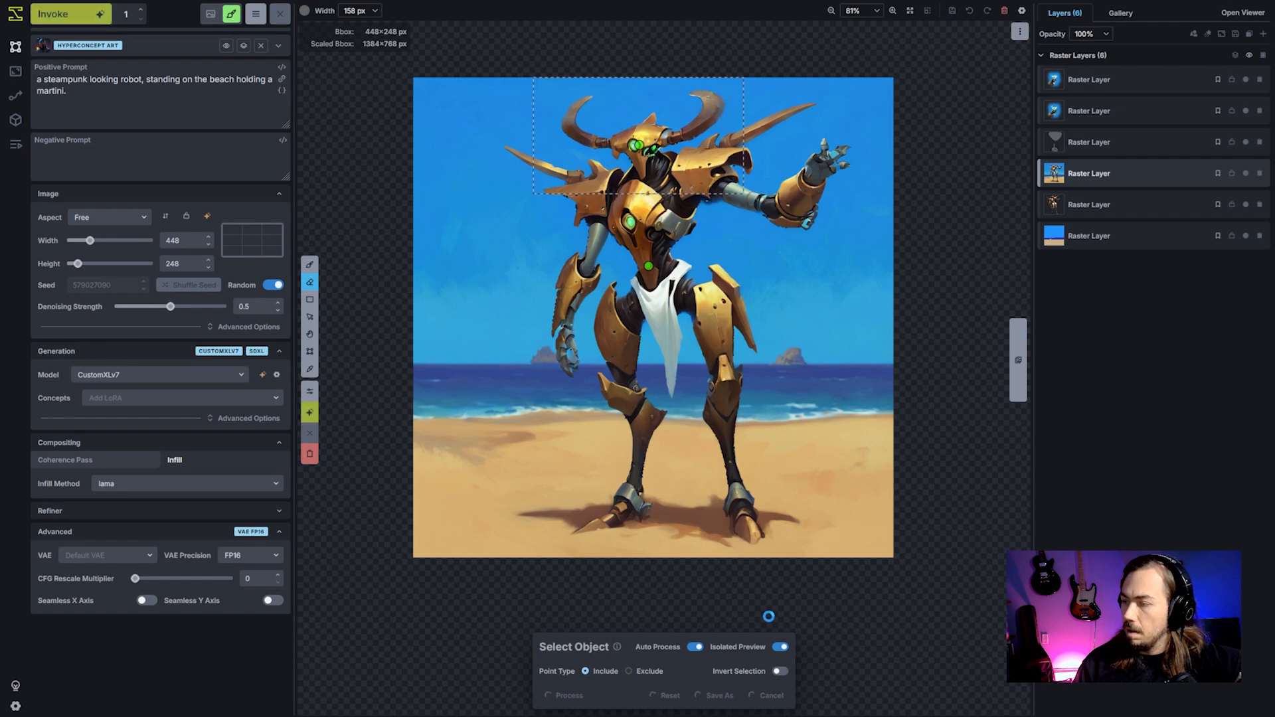
pyautogui.click(621, 343)
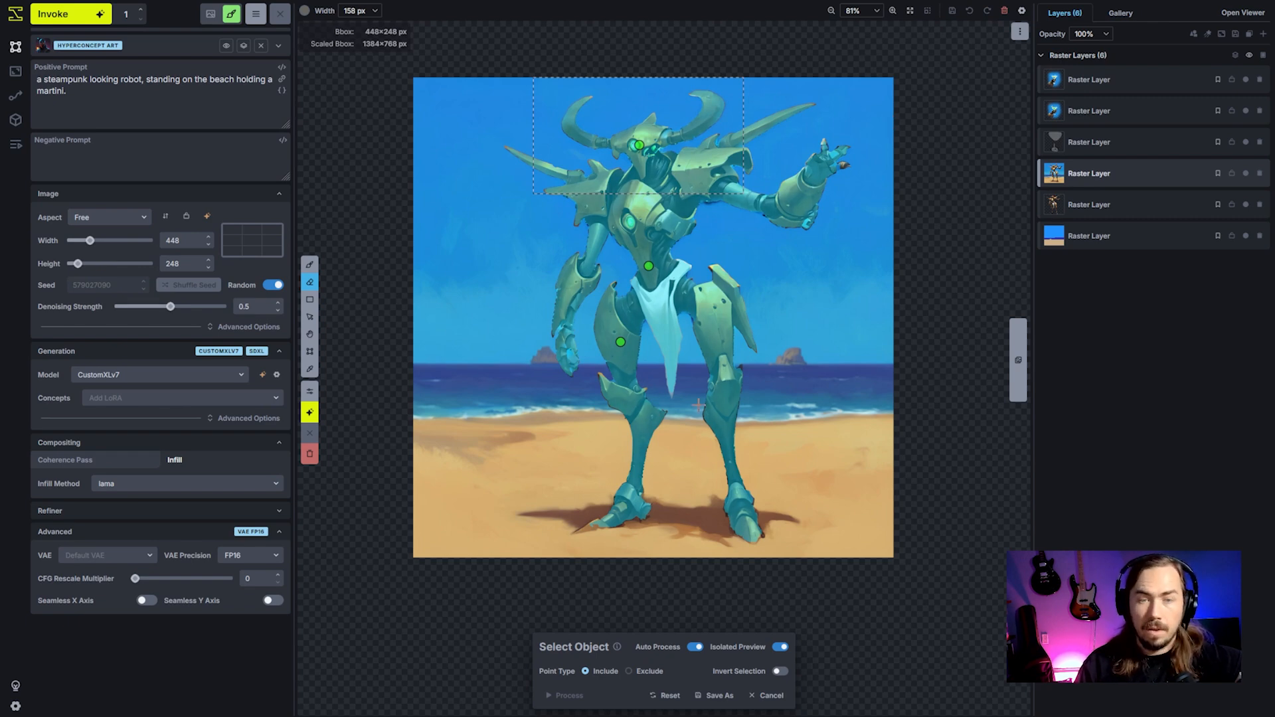
# Compare the robot selection with isolated preview on and off, leave the preview off, and cancel the selection.
pyautogui.click(780, 648)
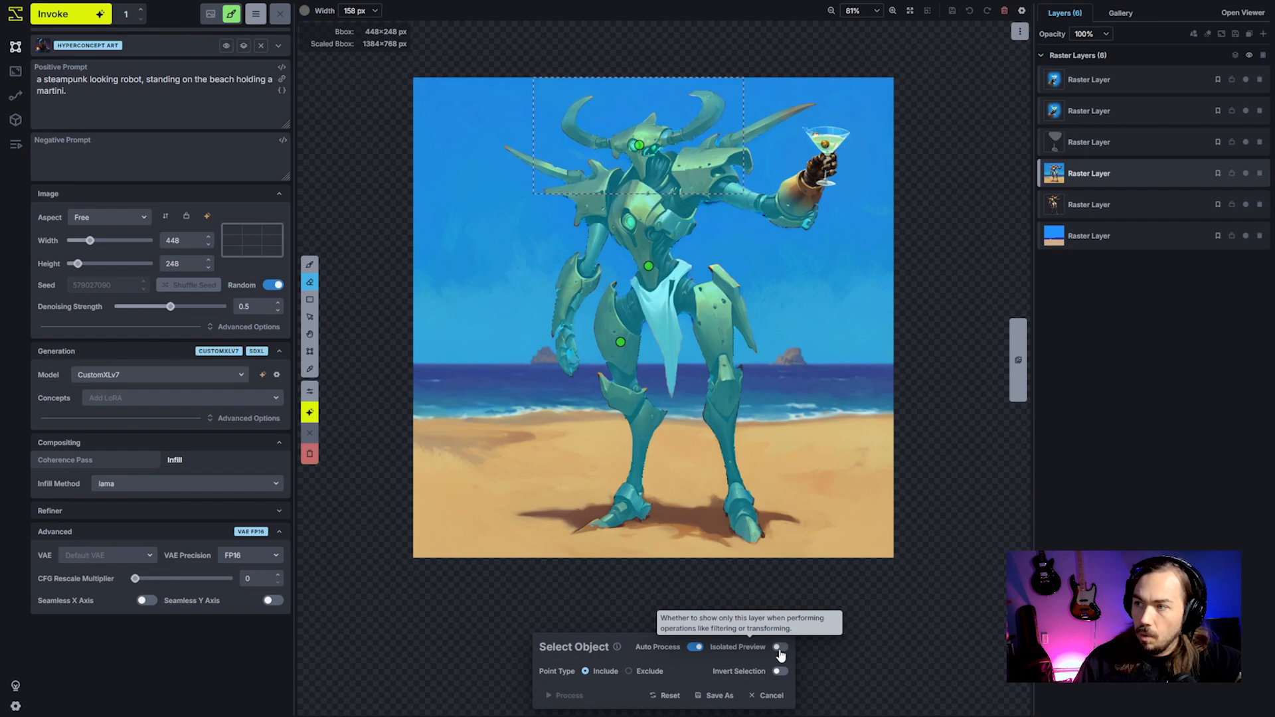
pyautogui.click(780, 650)
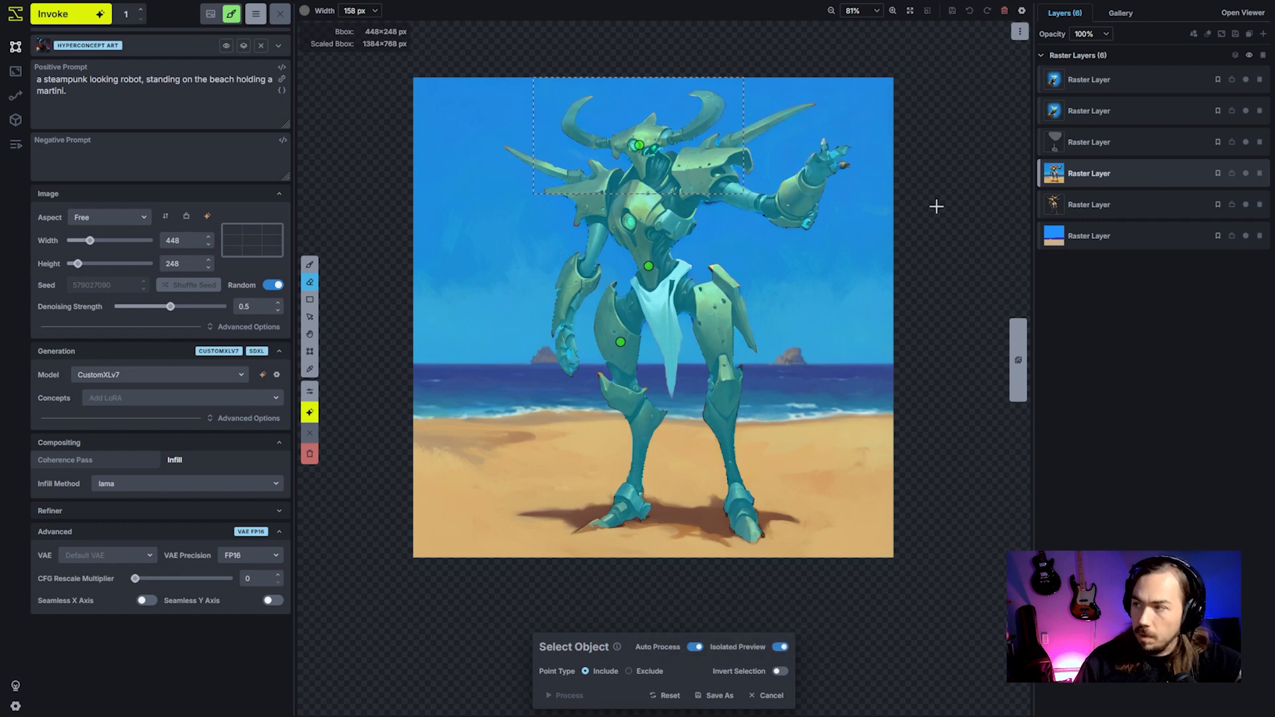
pyautogui.click(782, 649)
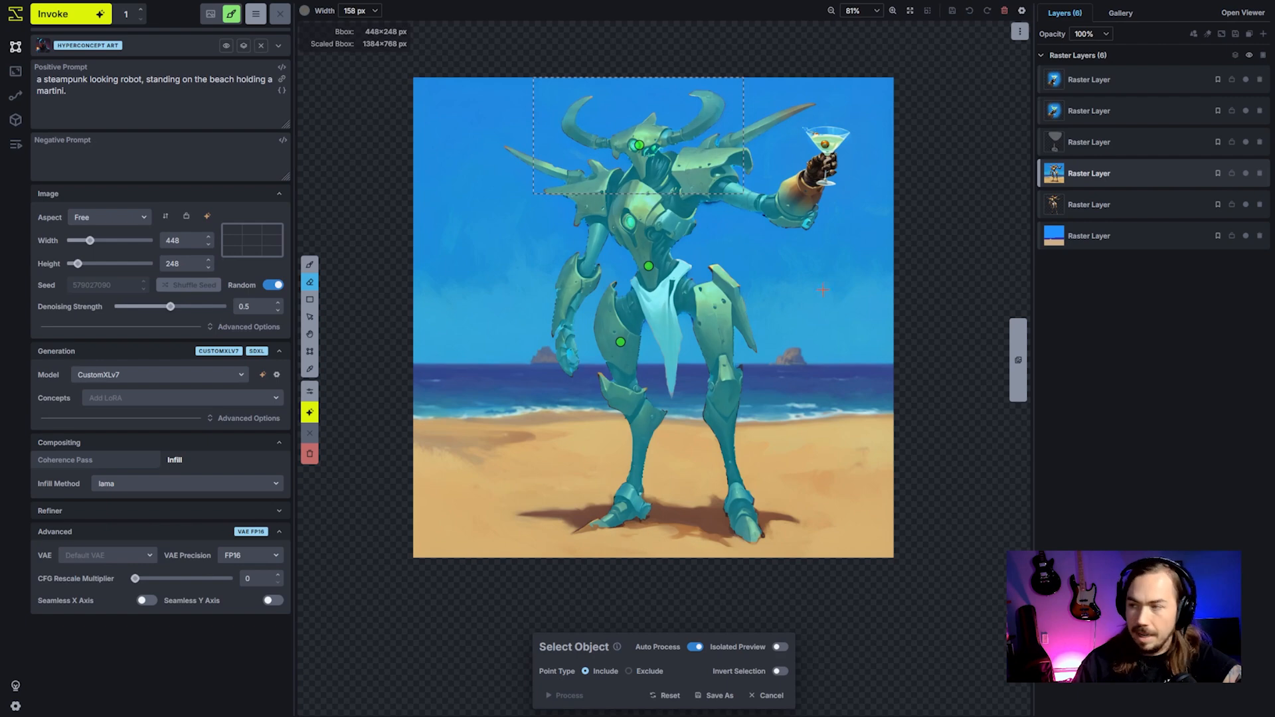
pyautogui.click(780, 647)
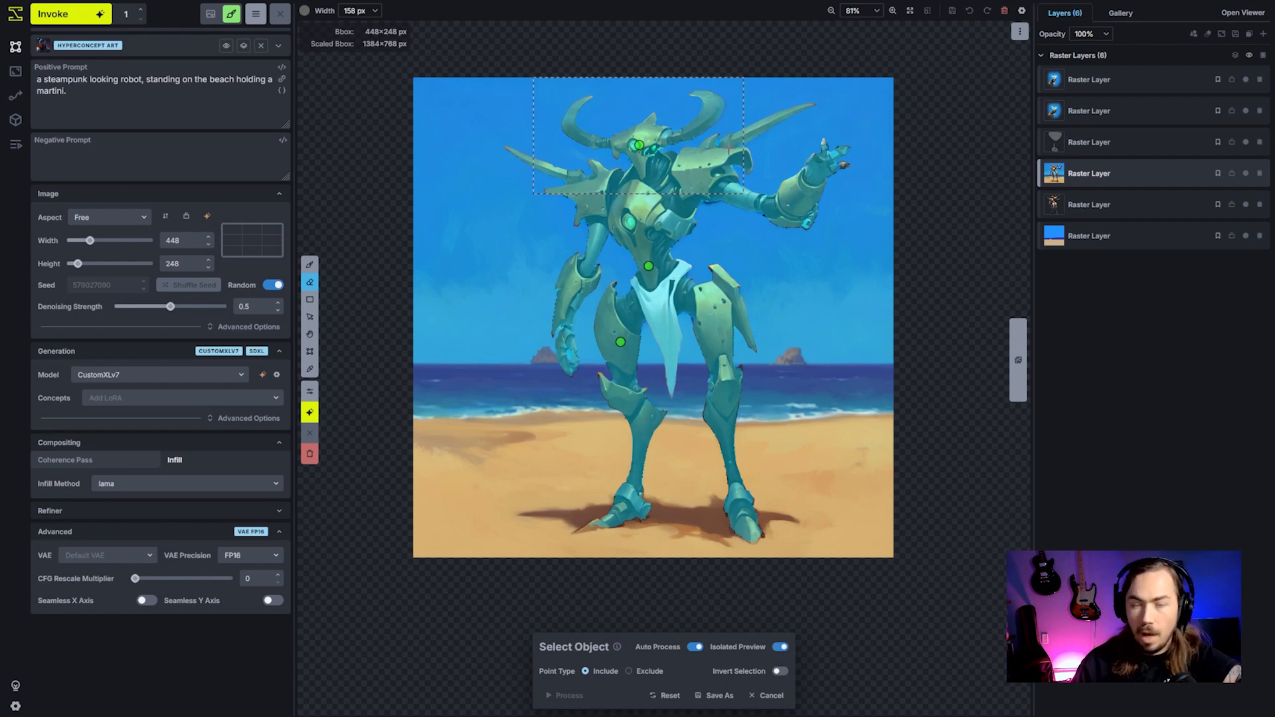
pyautogui.click(779, 650)
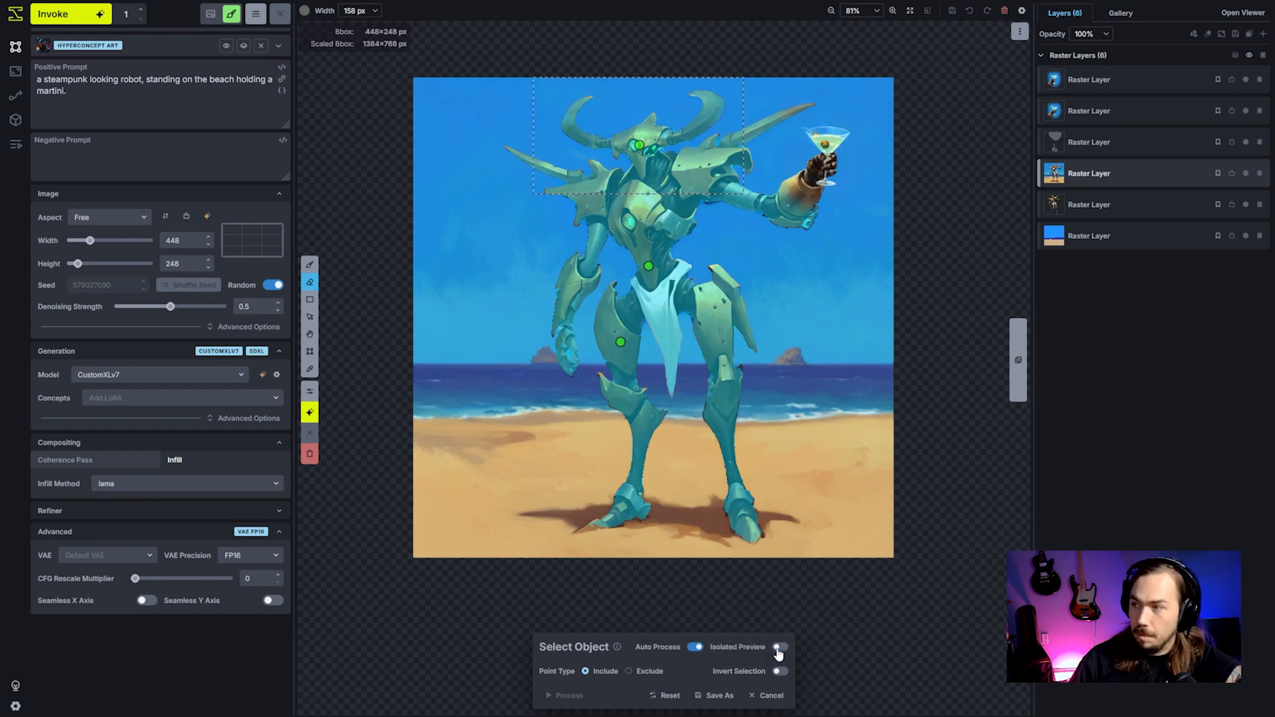
pyautogui.click(768, 696)
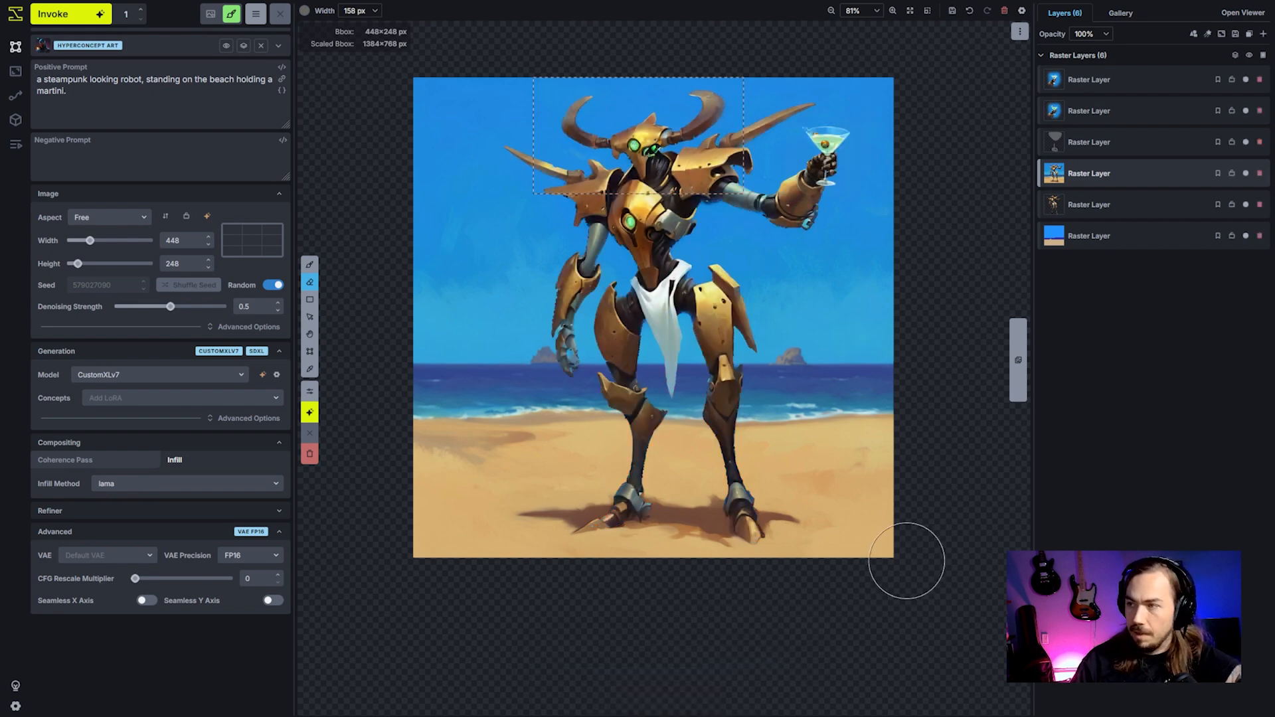
# Merge the visible raster layers and select the robot with its martini glass on the merged layer using include points.
pyautogui.click(1235, 55)
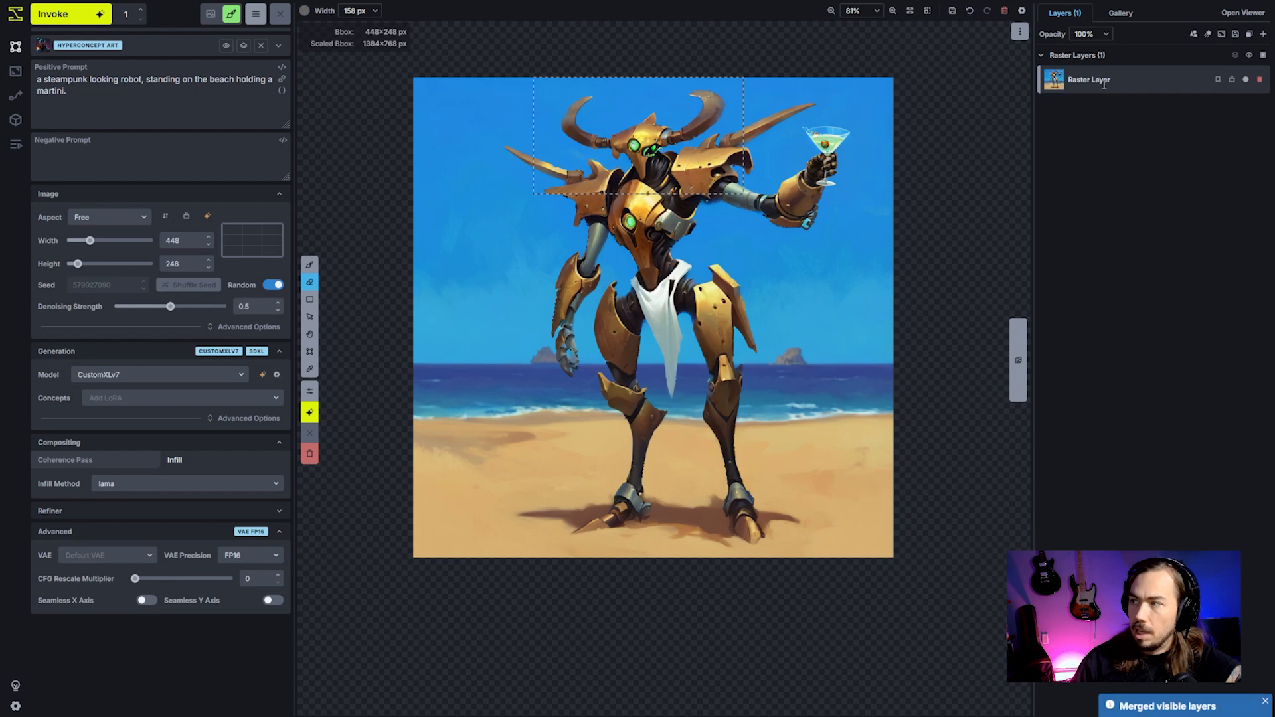
pyautogui.rightClick(1103, 81)
pyautogui.click(1192, 35)
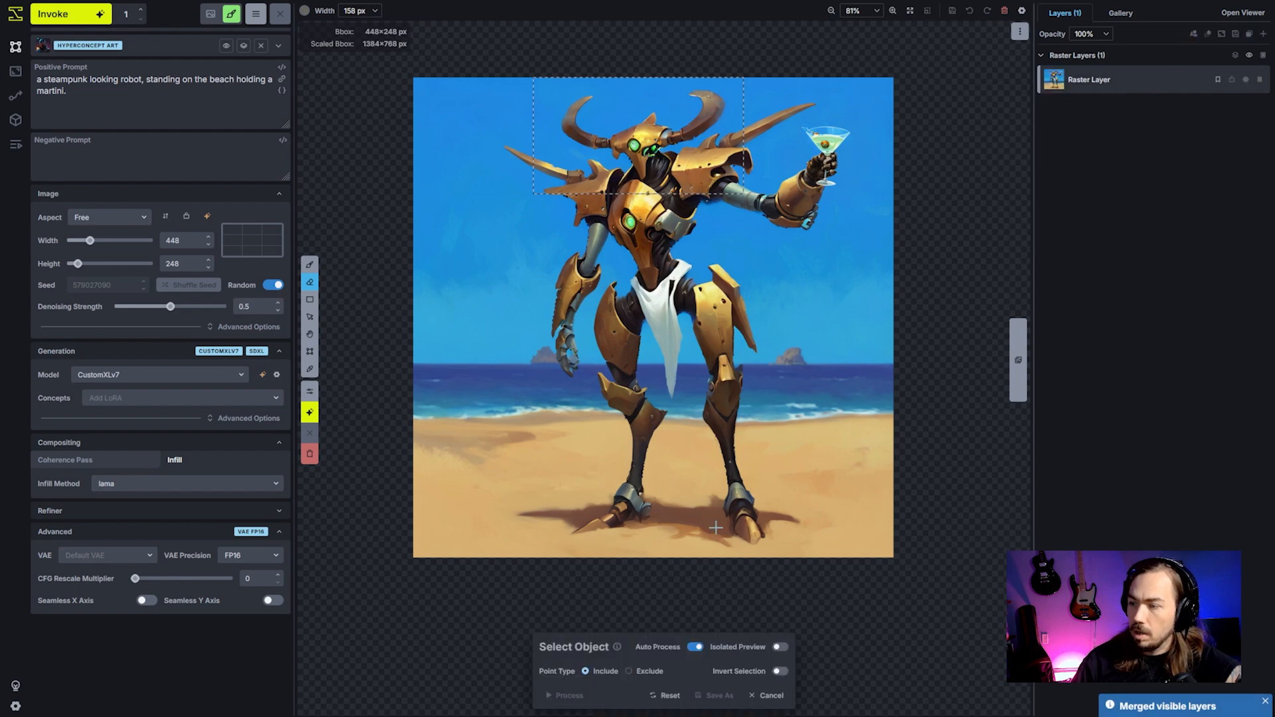
pyautogui.click(827, 142)
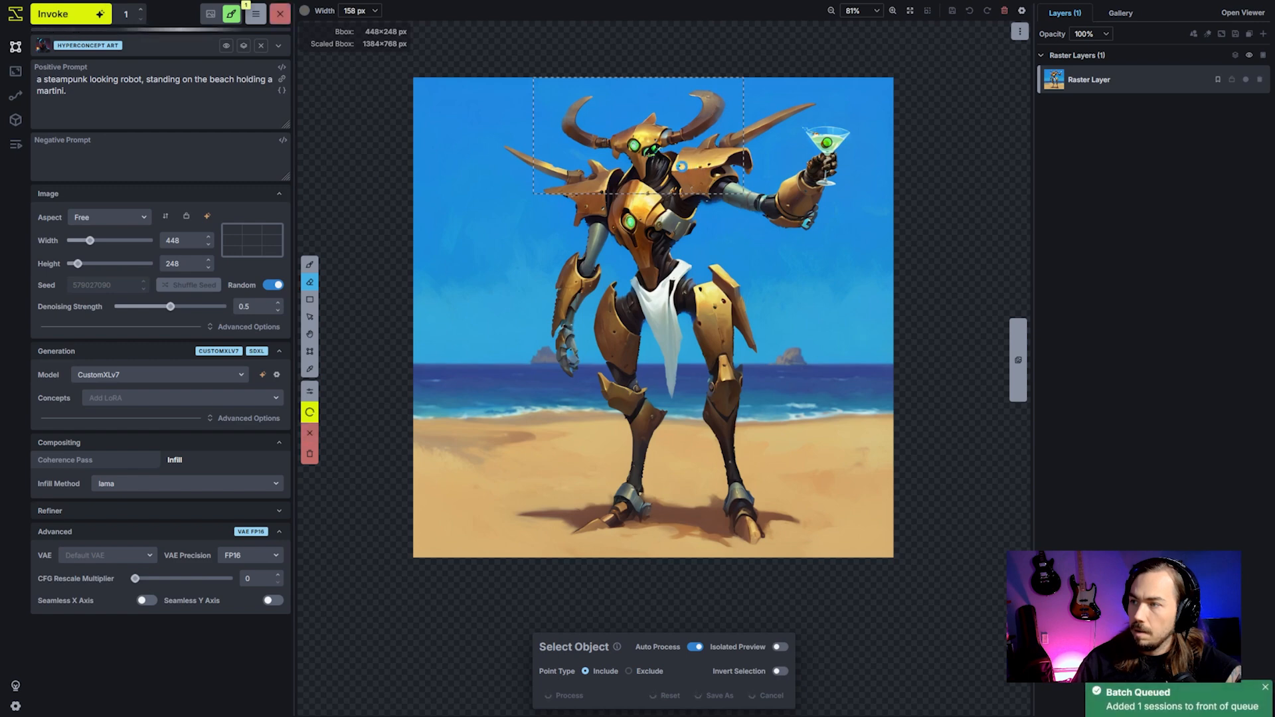
pyautogui.click(647, 257)
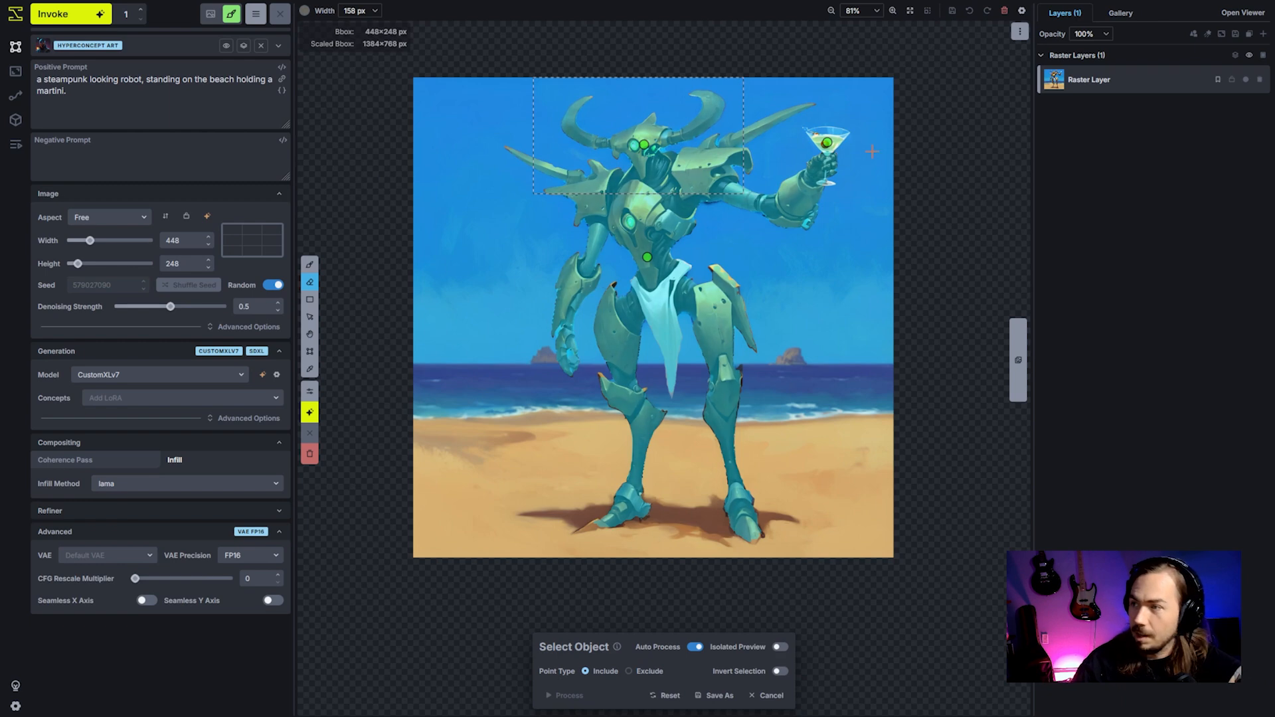
pyautogui.click(842, 135)
pyautogui.click(815, 132)
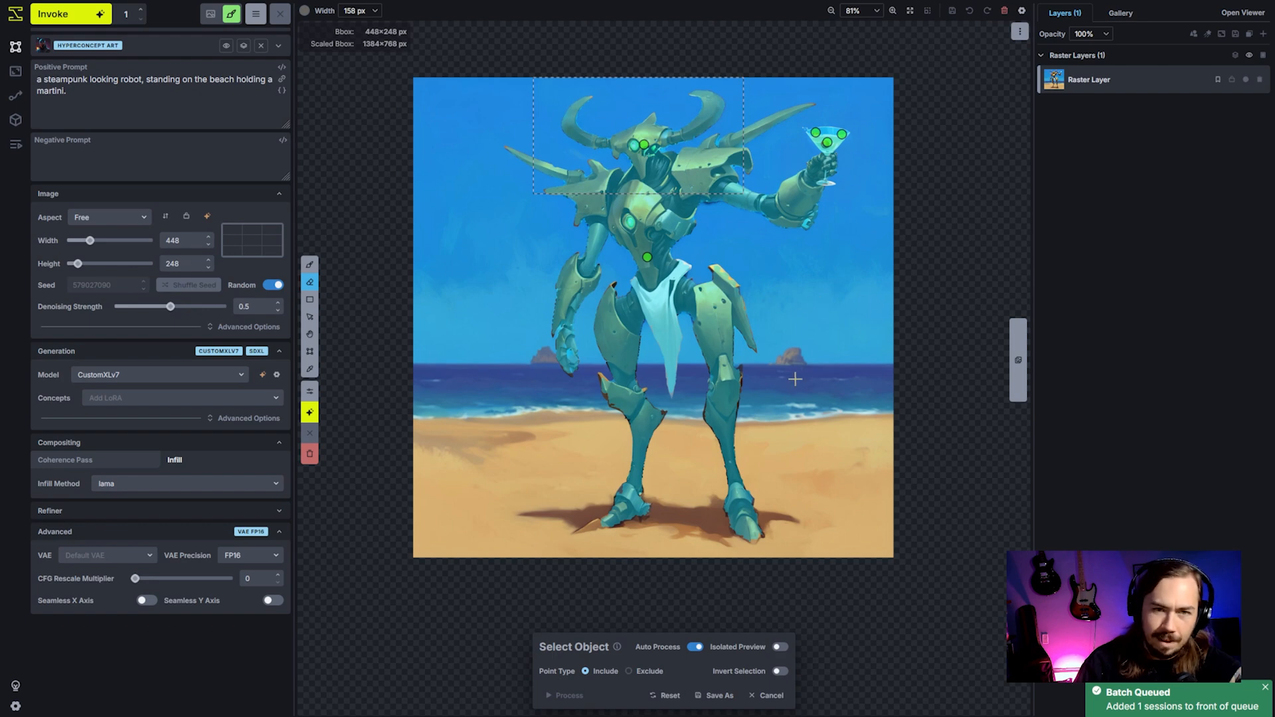
# Save the selection of the robot with its martini glass as a new inpaint mask.
pyautogui.click(716, 696)
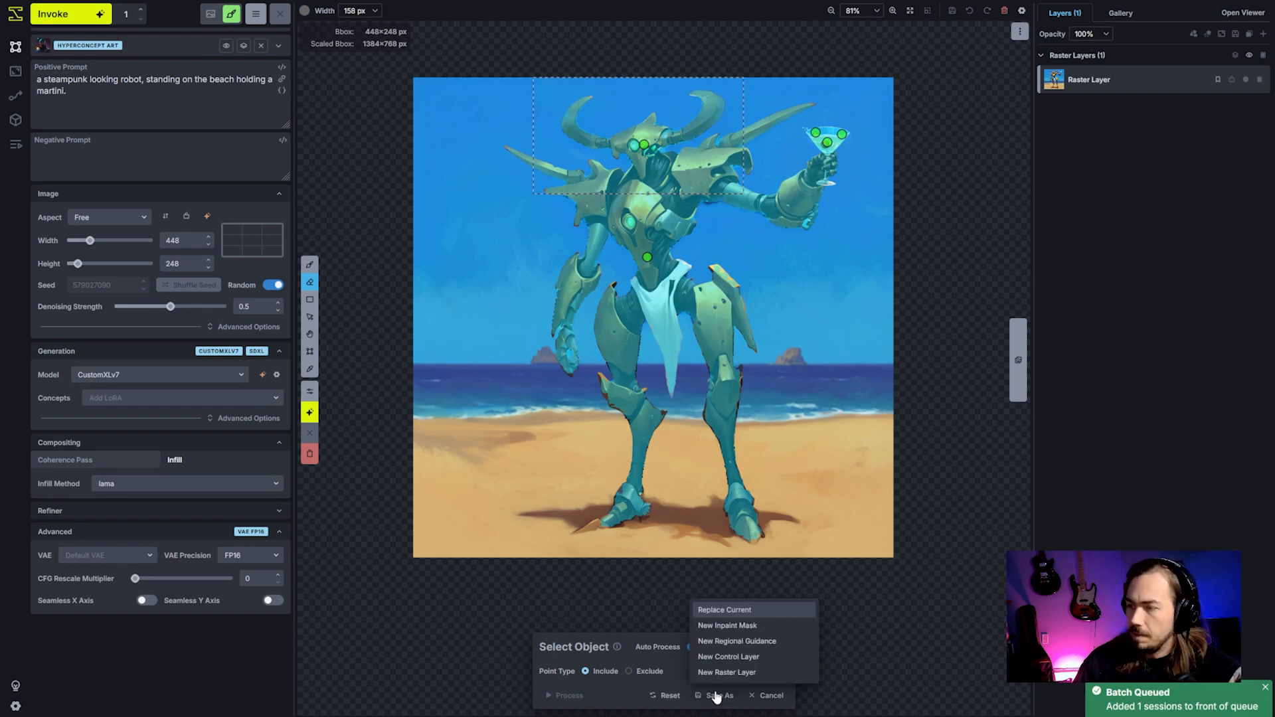
pyautogui.click(740, 627)
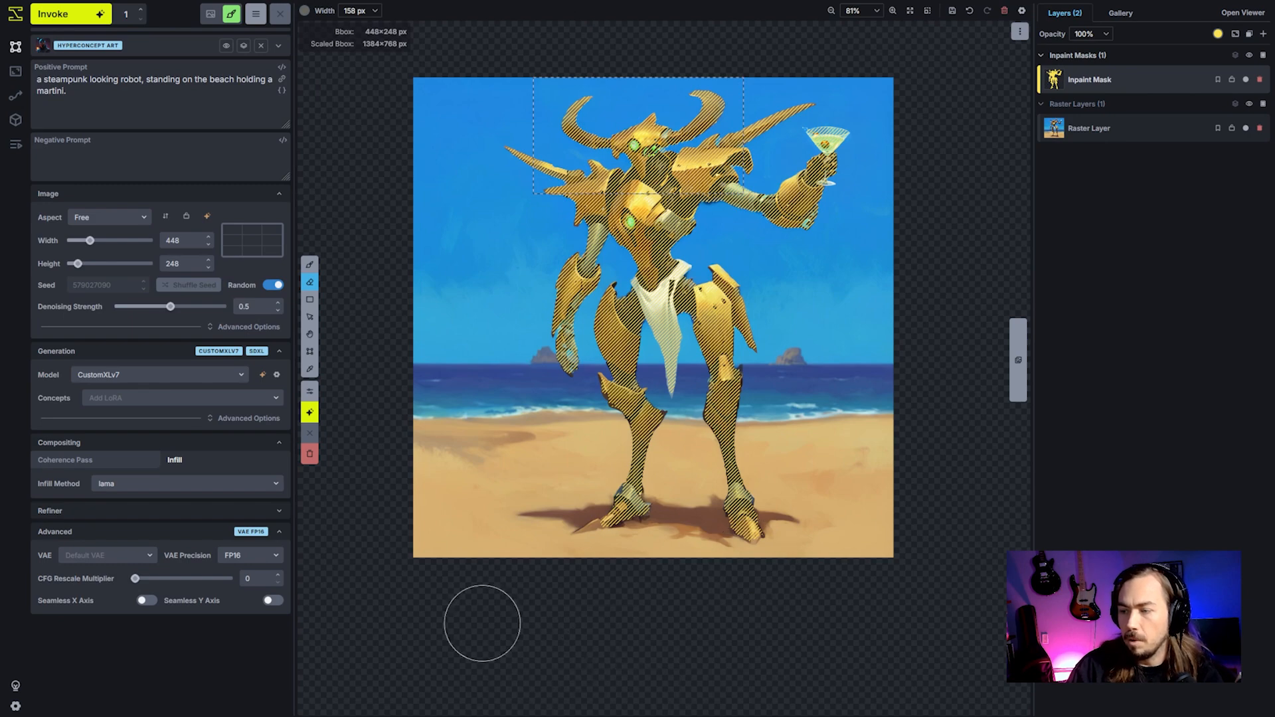
# Expand the bounding box to the full 1024×1024 px image and generate a new version of the masked robot.
pyautogui.scroll(1, 711, 199)
pyautogui.scroll(-1, 754, 239)
pyautogui.press('space')
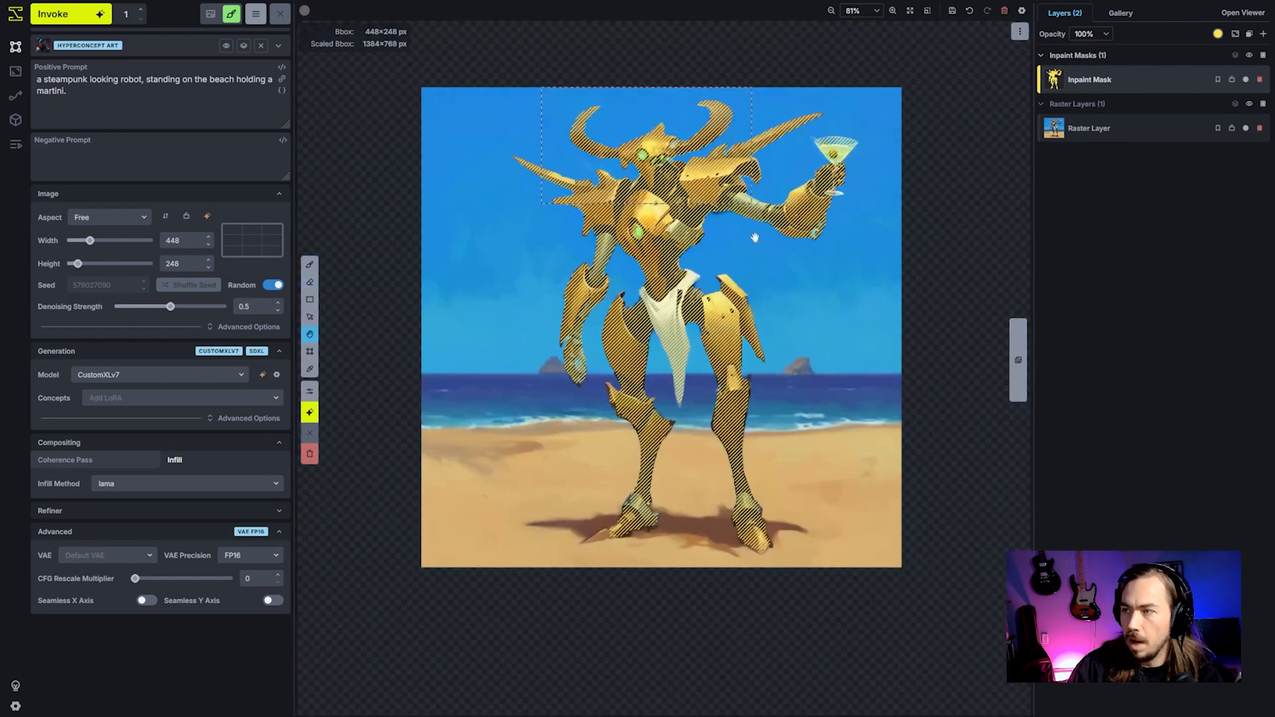
pyautogui.press('c')
pyautogui.moveTo(753, 202); pyautogui.dragTo(901, 568)
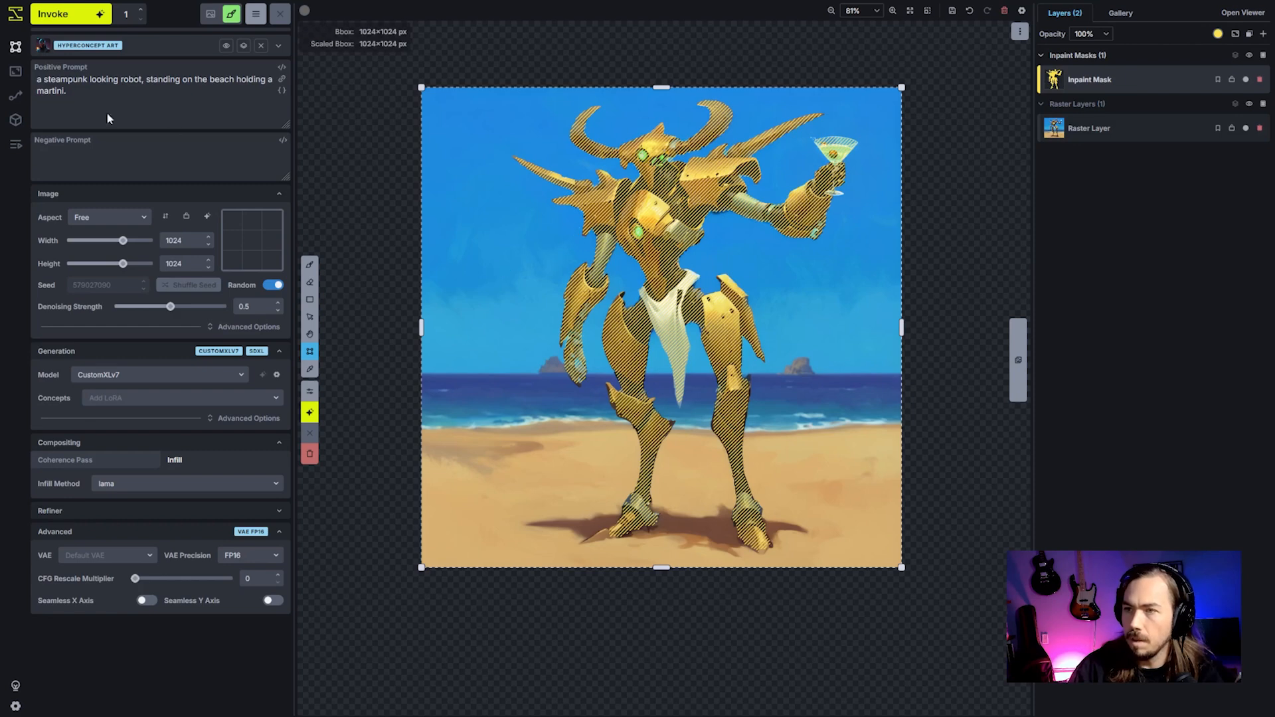
pyautogui.click(91, 16)
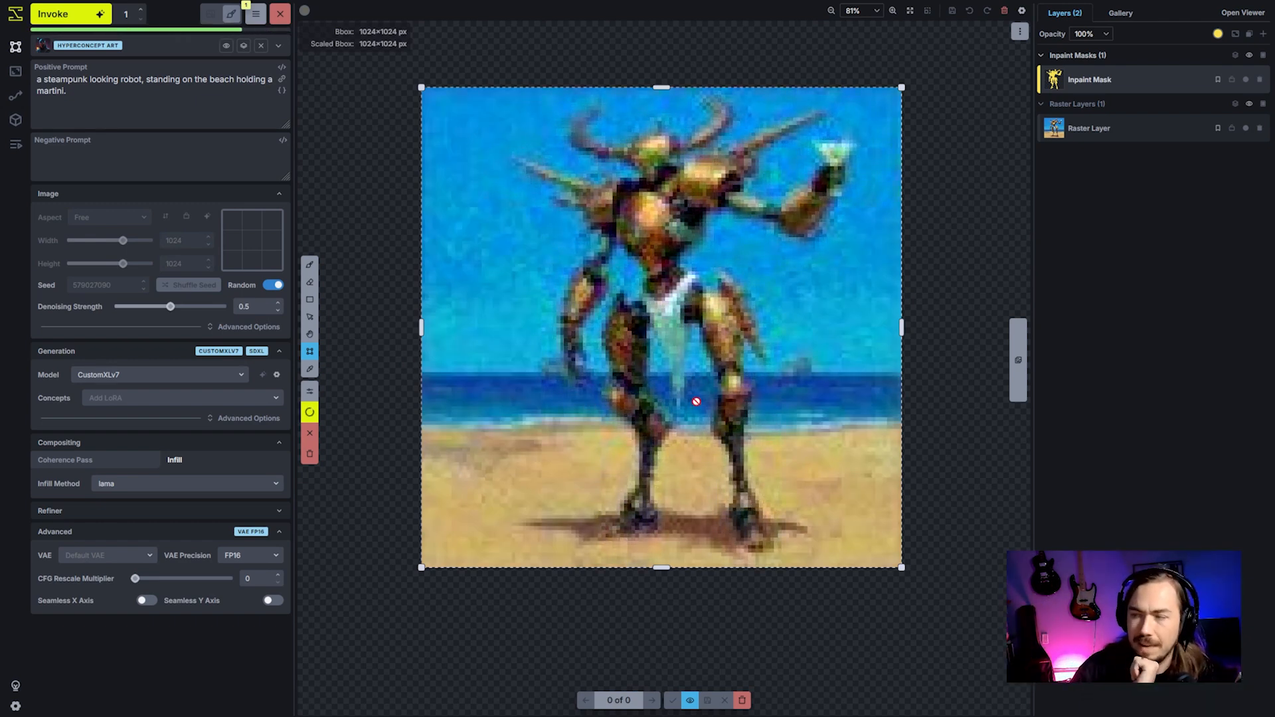
# Generate a second variation with the coherence pass edge size at 128, and reset the edge size to 16.
pyautogui.click(77, 459)
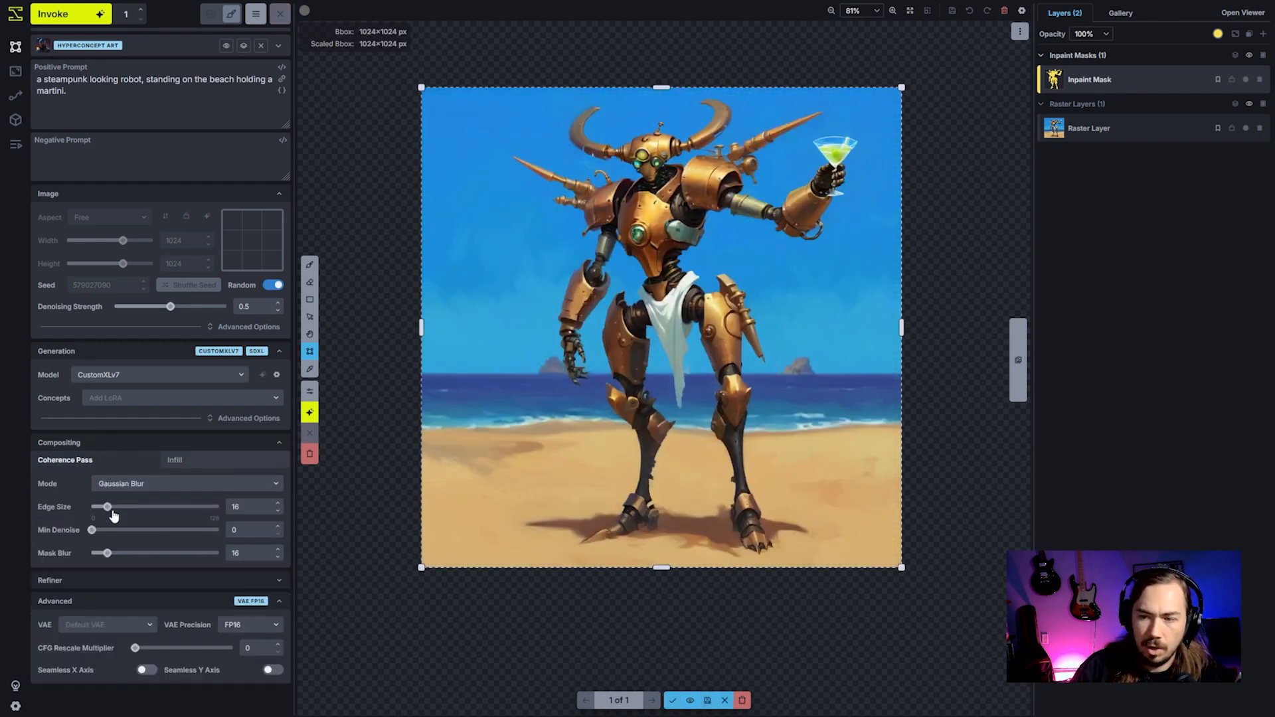
pyautogui.moveTo(113, 515); pyautogui.dragTo(221, 512)
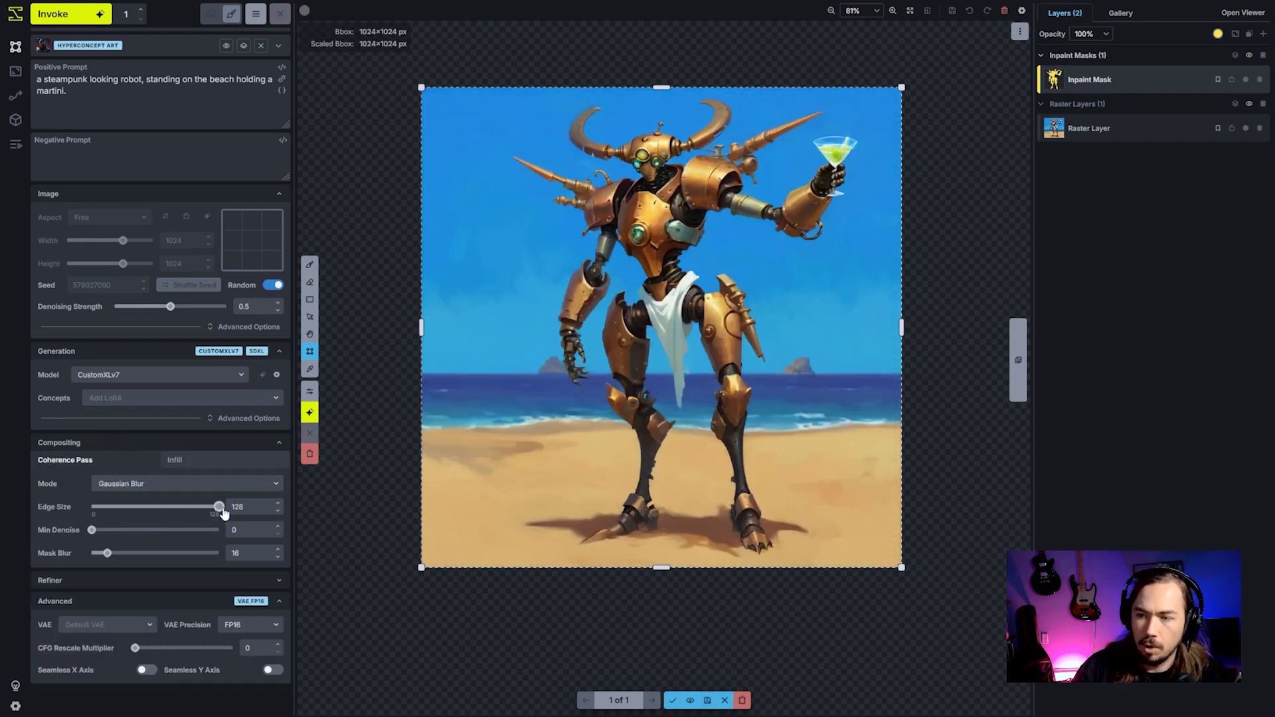
pyautogui.click(96, 20)
pyautogui.moveTo(219, 506); pyautogui.dragTo(110, 511)
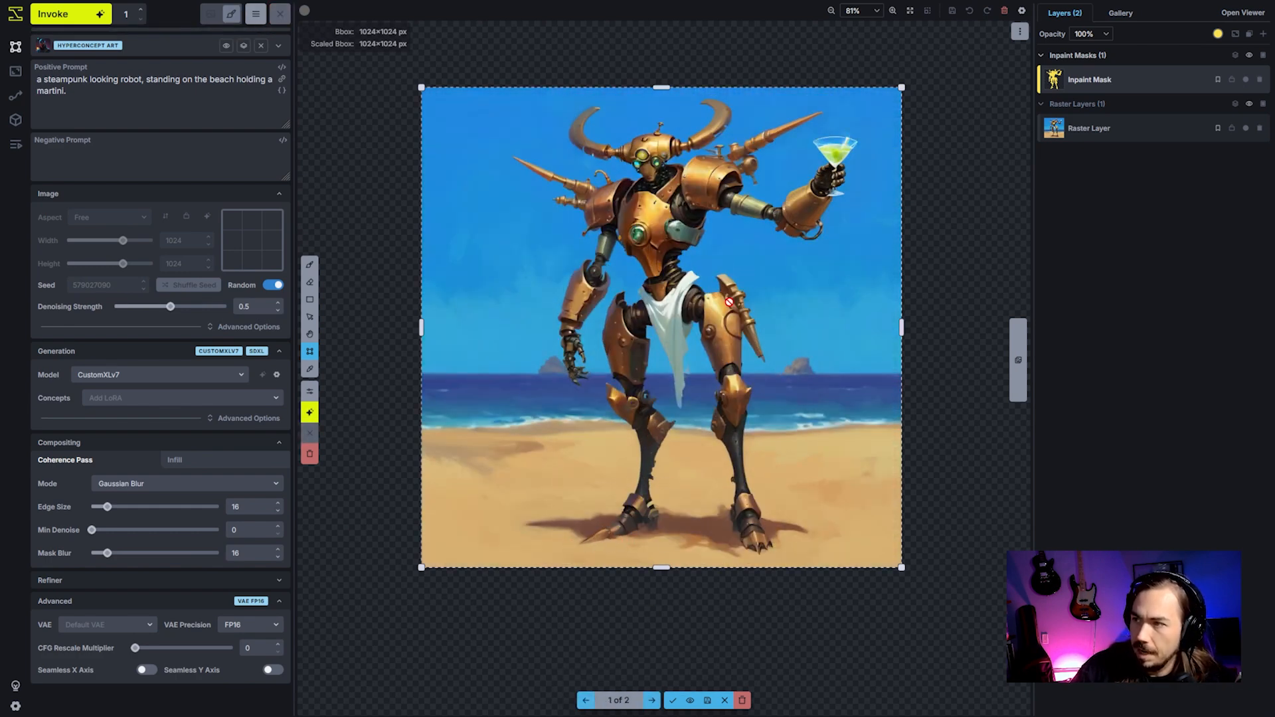
# Compare the second generated variation with the original canvas by switching the results on and off.
pyautogui.press('Right')
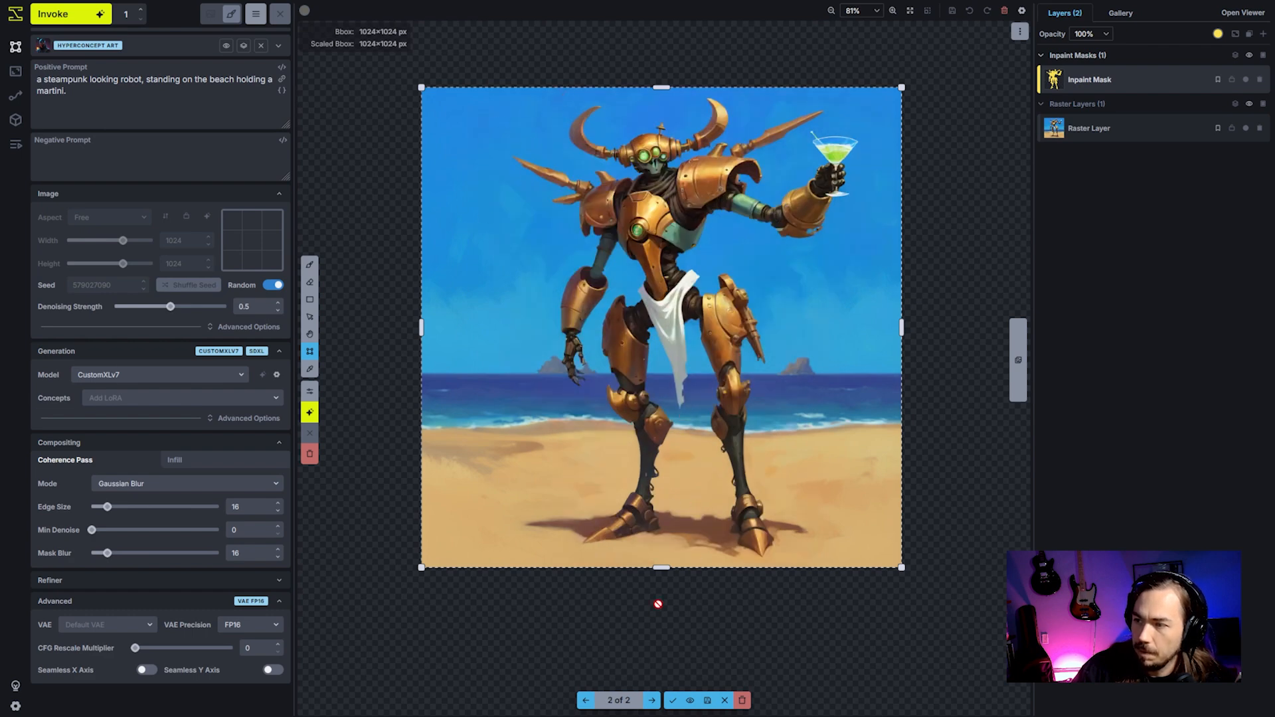
pyautogui.click(690, 700)
pyautogui.click(690, 700)
pyautogui.click(690, 700)
pyautogui.click(690, 700)
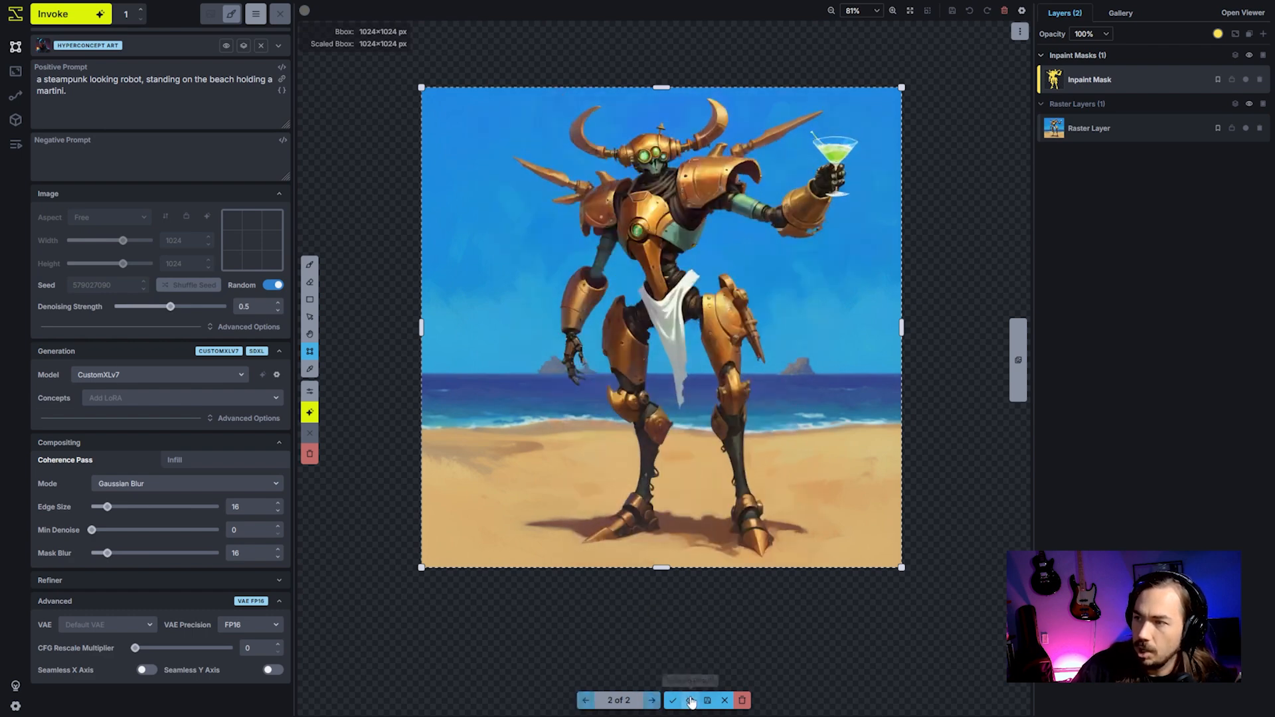
pyautogui.click(690, 700)
pyautogui.click(690, 700)
pyautogui.click(691, 700)
pyautogui.click(690, 701)
pyautogui.click(690, 701)
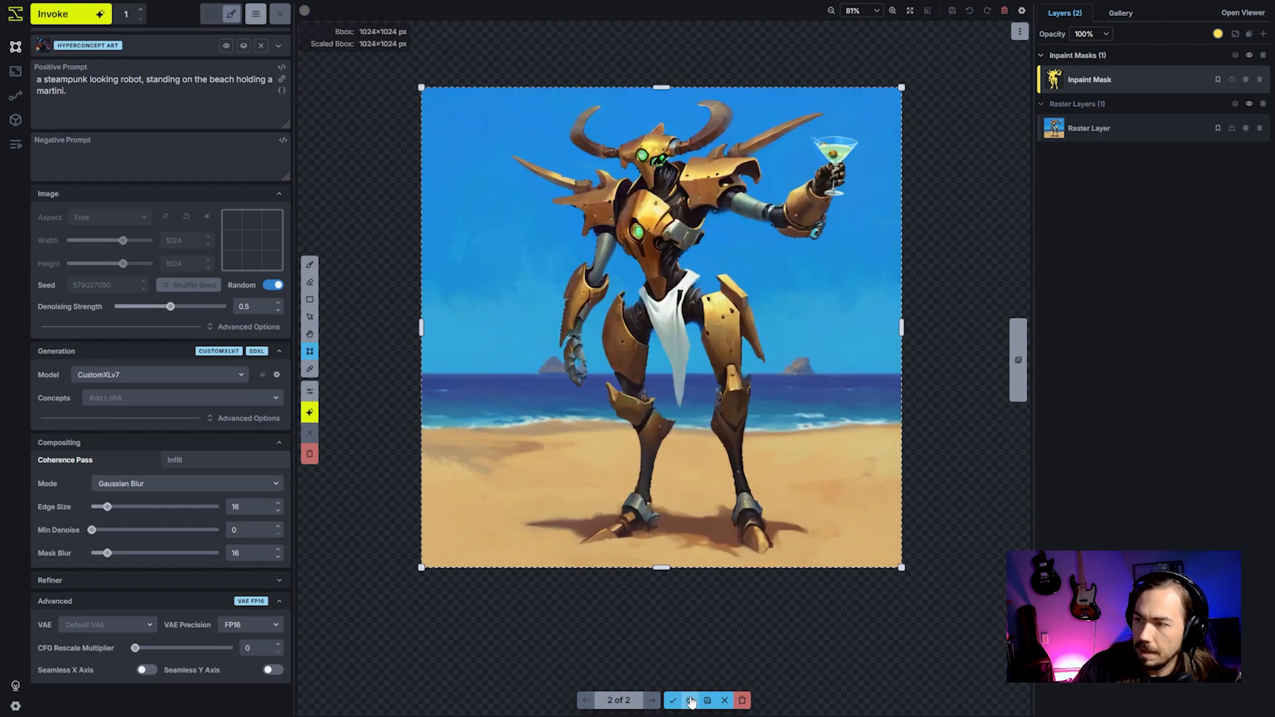
# Compare the first generated variation with the original canvas by repeatedly hiding and showing the results.
pyautogui.press('Left')
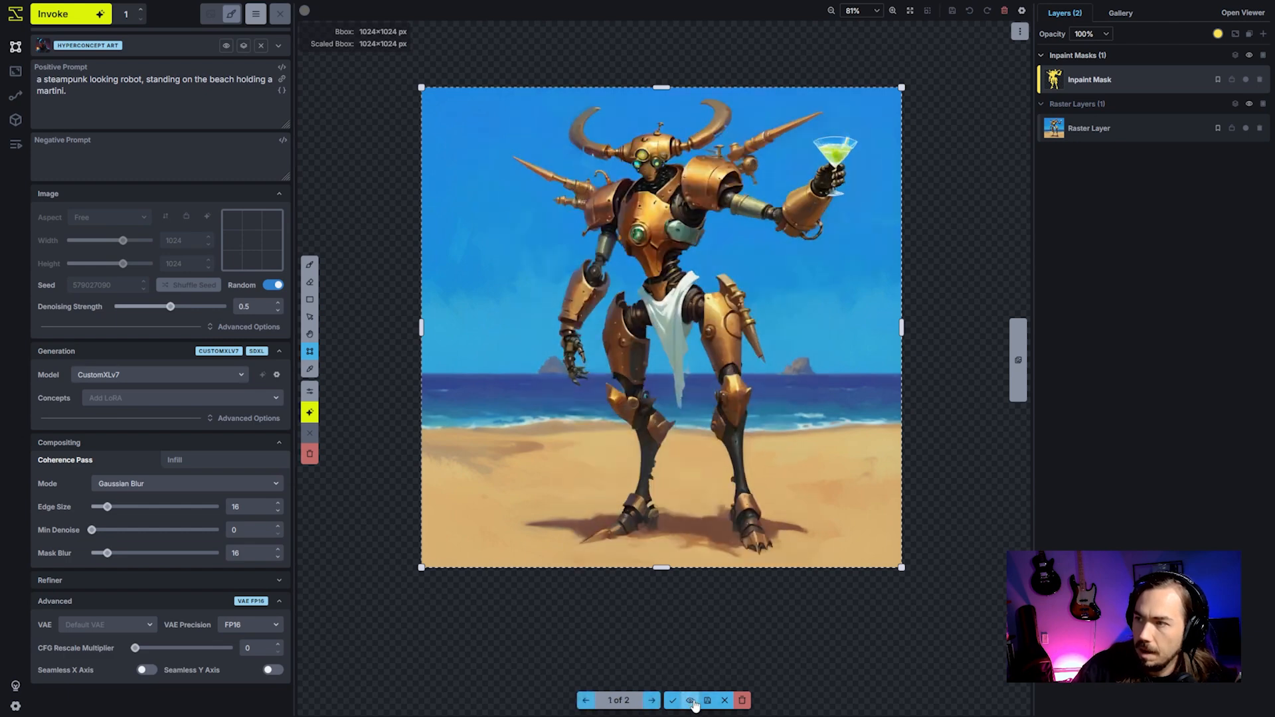
pyautogui.click(691, 701)
pyautogui.click(692, 700)
pyautogui.click(691, 701)
pyautogui.click(692, 701)
pyautogui.click(691, 701)
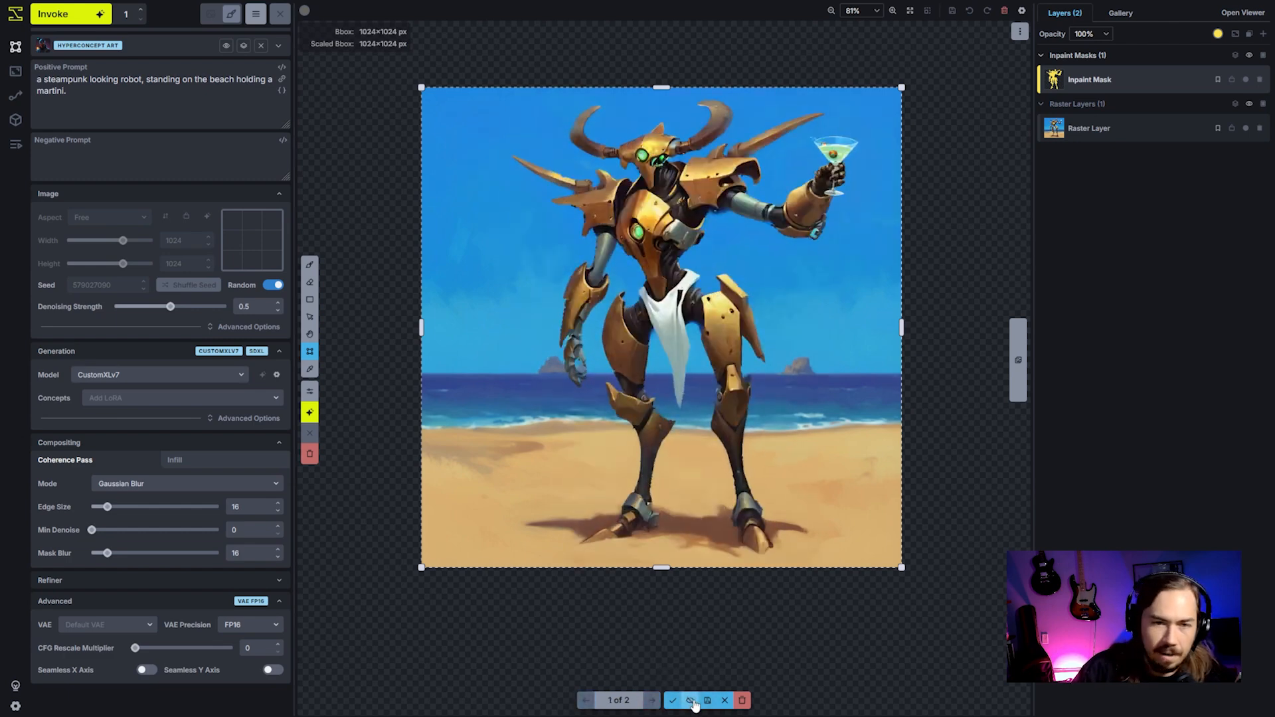
pyautogui.click(691, 701)
pyautogui.click(692, 700)
pyautogui.click(692, 701)
pyautogui.click(692, 701)
pyautogui.click(691, 701)
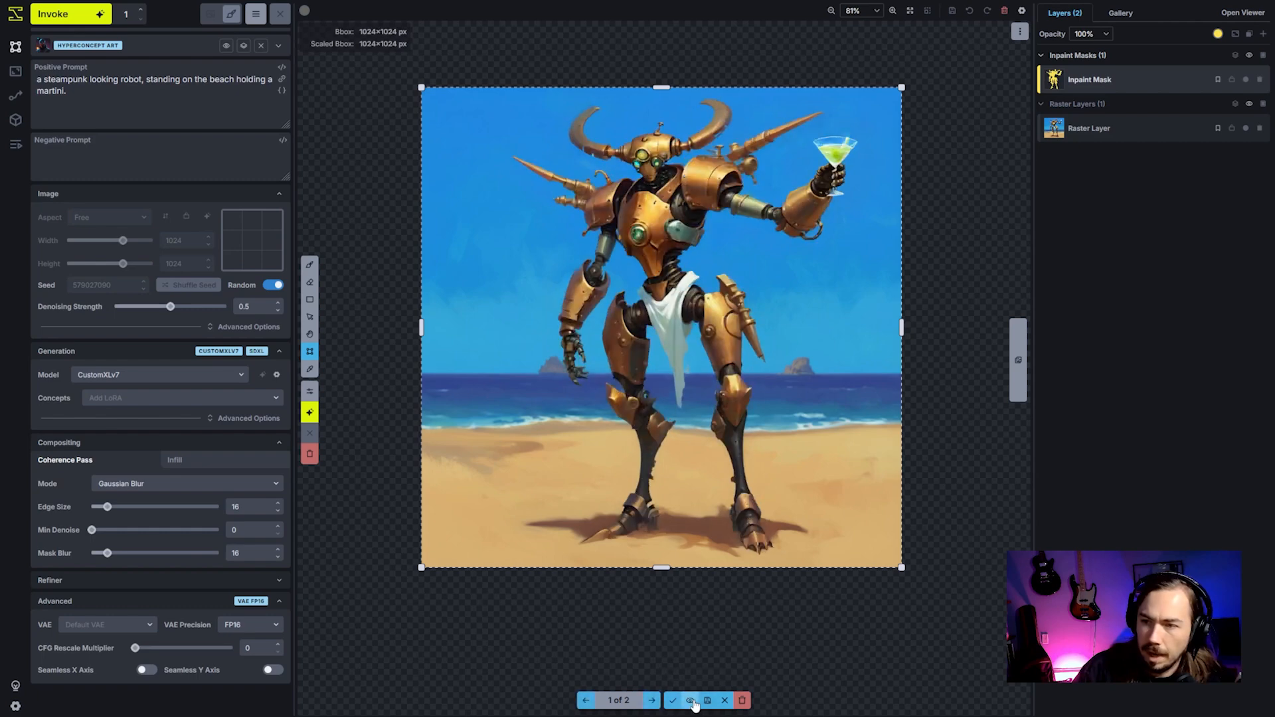
pyautogui.click(692, 701)
pyautogui.click(692, 701)
pyautogui.click(692, 701)
pyautogui.click(691, 701)
pyautogui.click(691, 701)
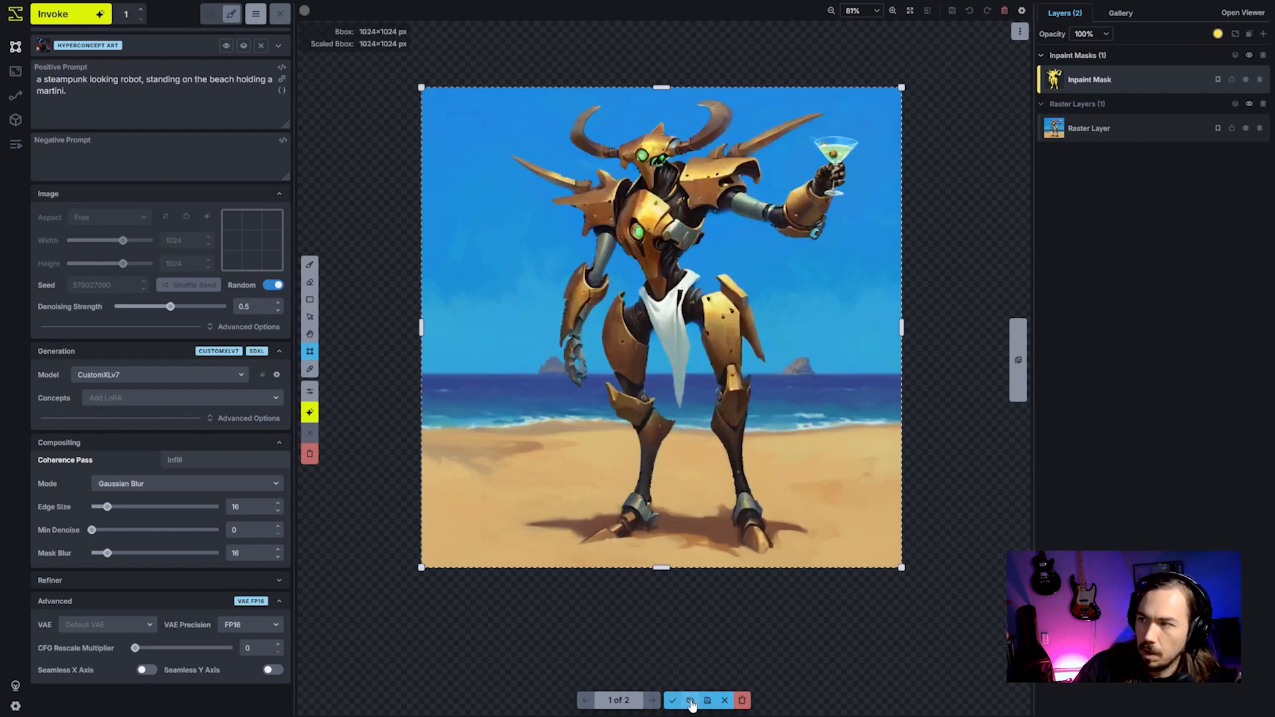
pyautogui.click(691, 700)
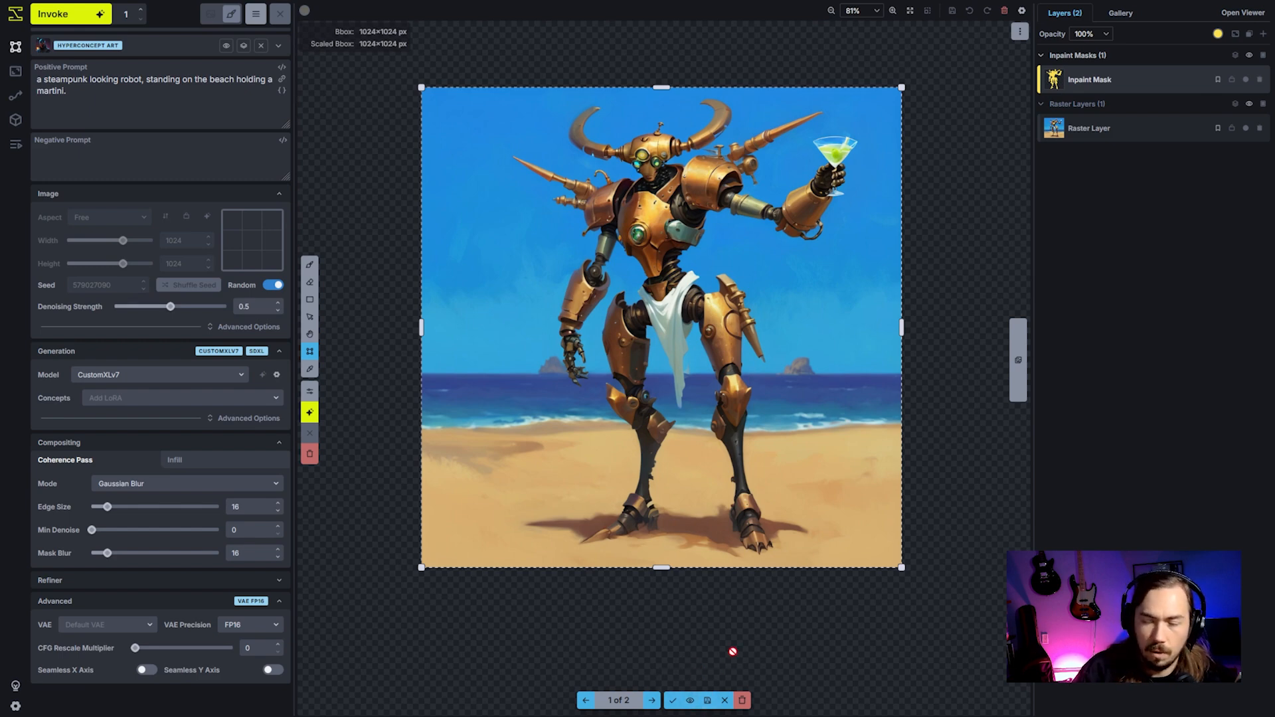
pyautogui.click(691, 703)
pyautogui.click(691, 705)
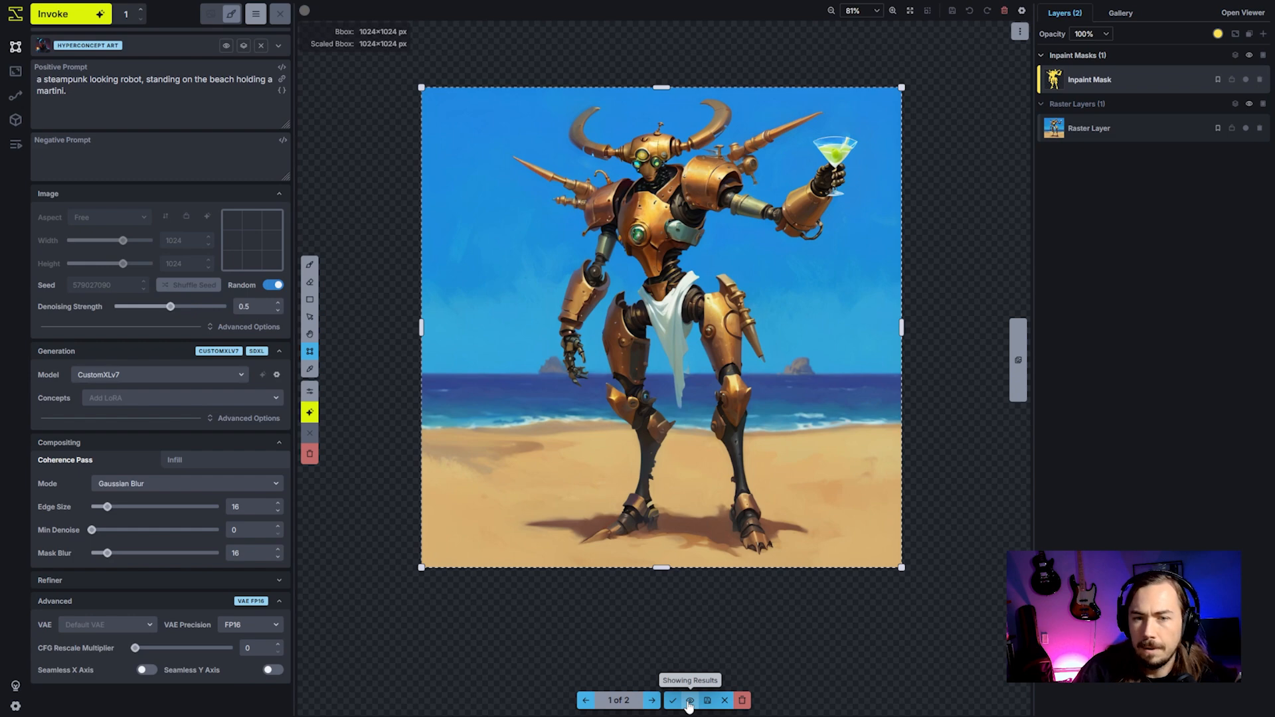
pyautogui.click(689, 702)
pyautogui.click(690, 702)
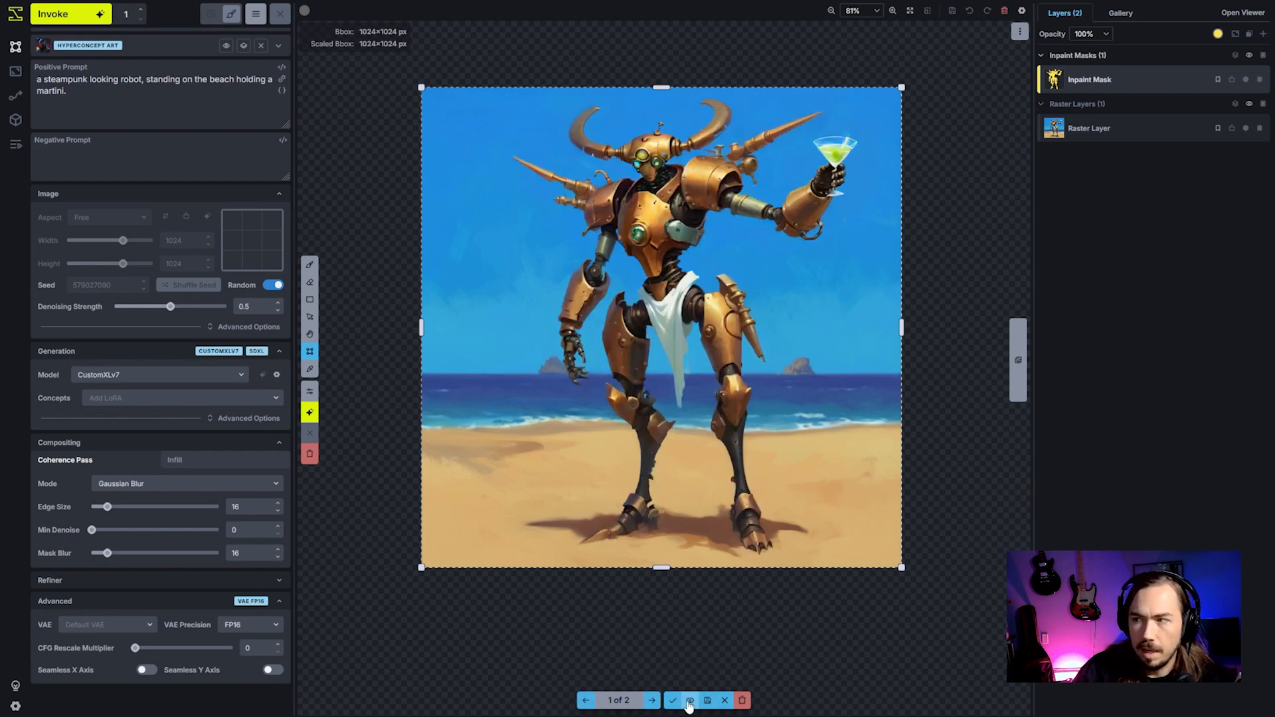
pyautogui.click(689, 703)
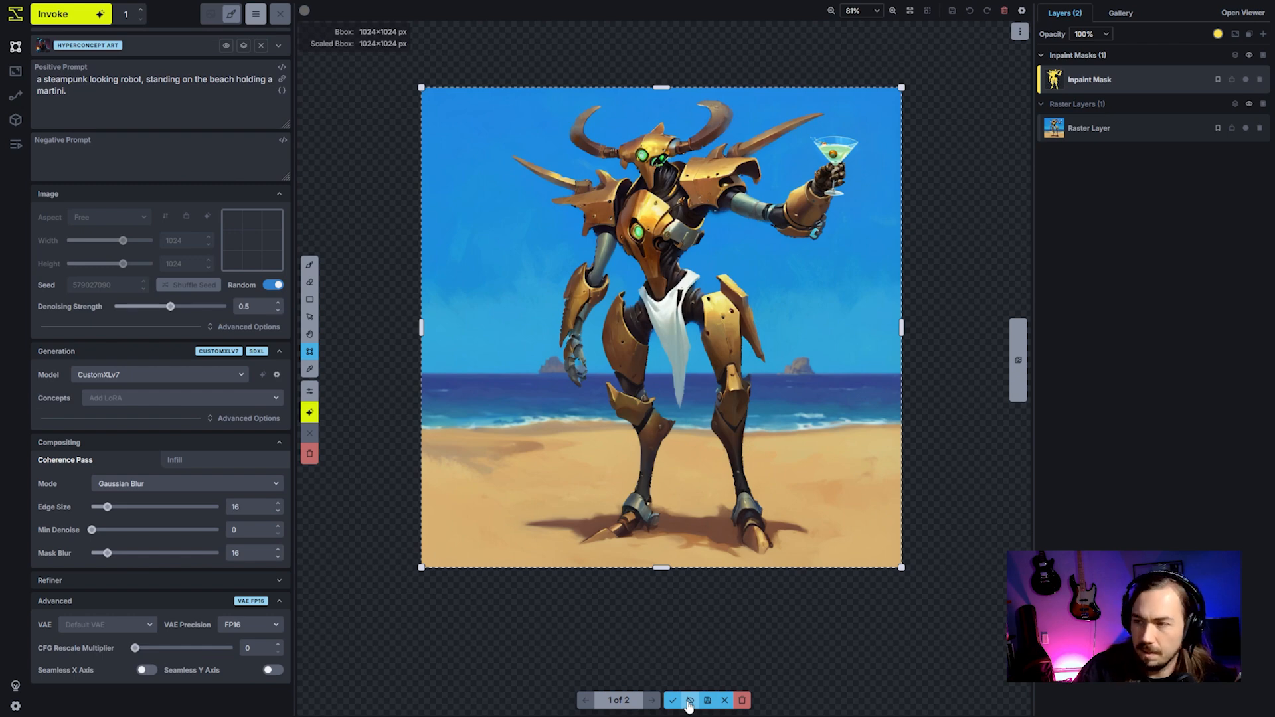
pyautogui.click(689, 706)
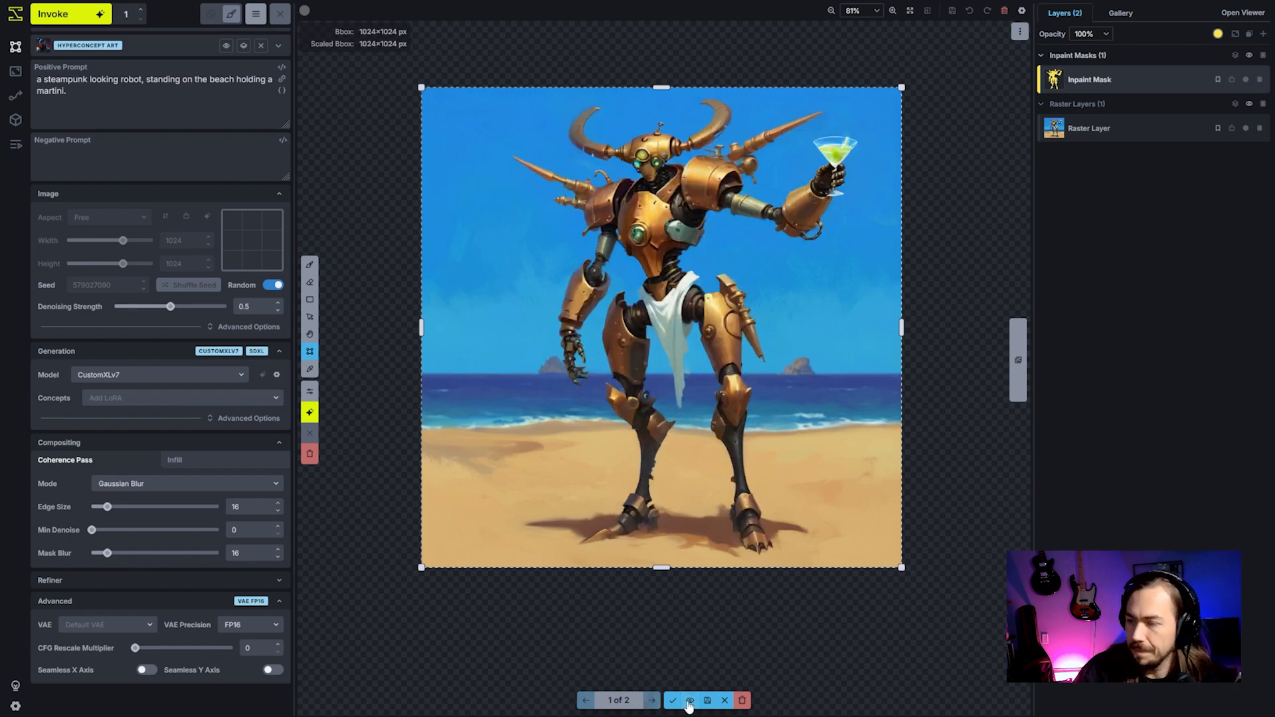
# Review both variations, accept the second one onto the canvas, and clear the contents of the inpaint mask.
pyautogui.press('Right')
pyautogui.press('Left')
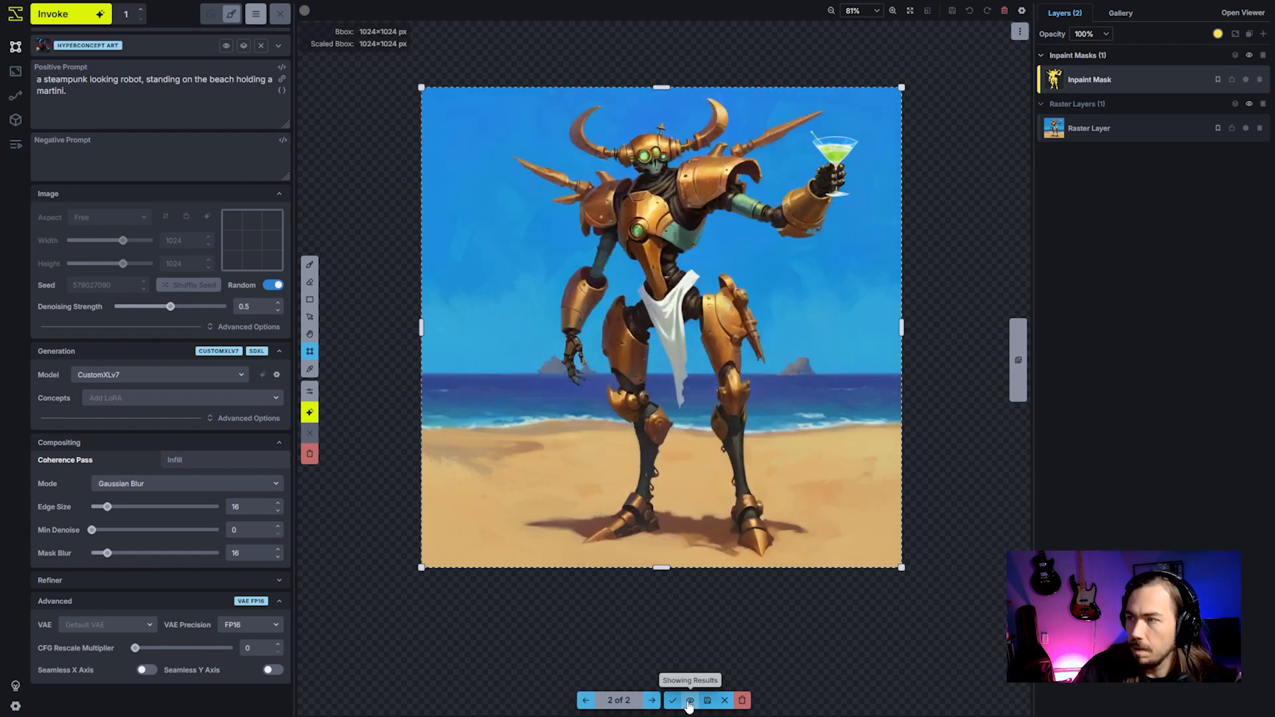
pyautogui.press('Right')
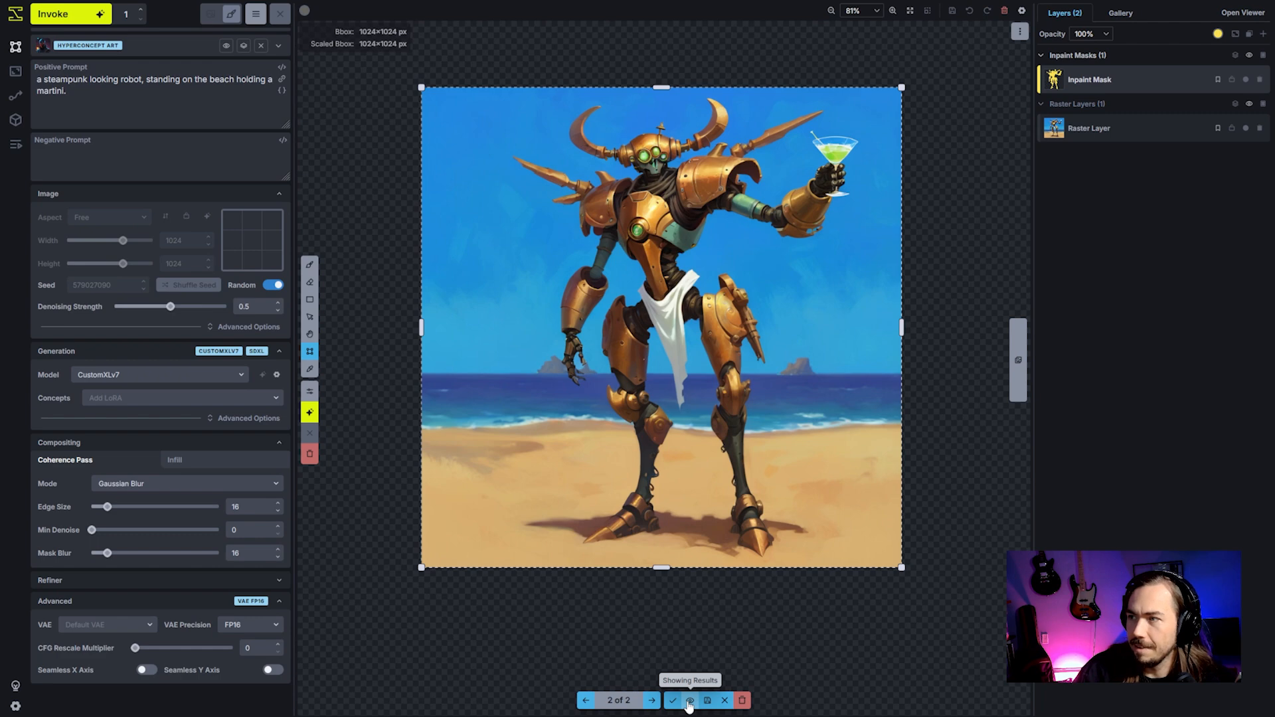
pyautogui.press('Left')
pyautogui.press('Right')
pyautogui.click(689, 705)
pyautogui.click(689, 706)
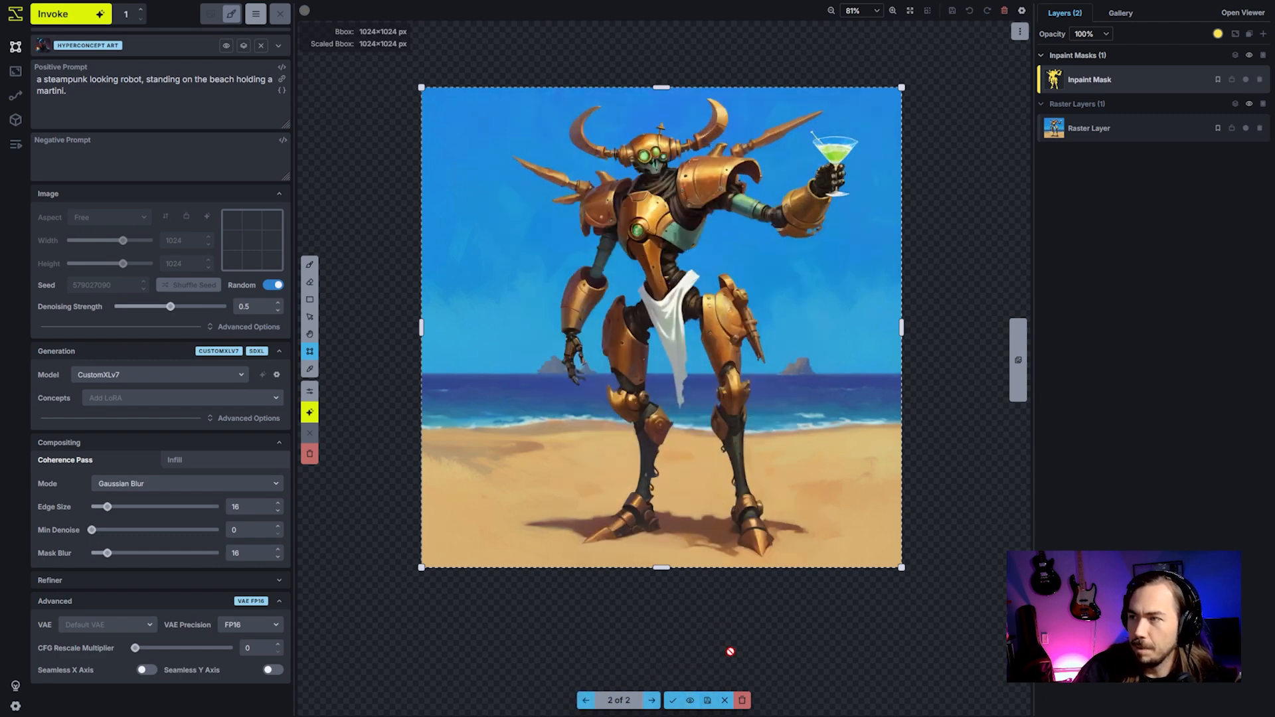
pyautogui.click(673, 700)
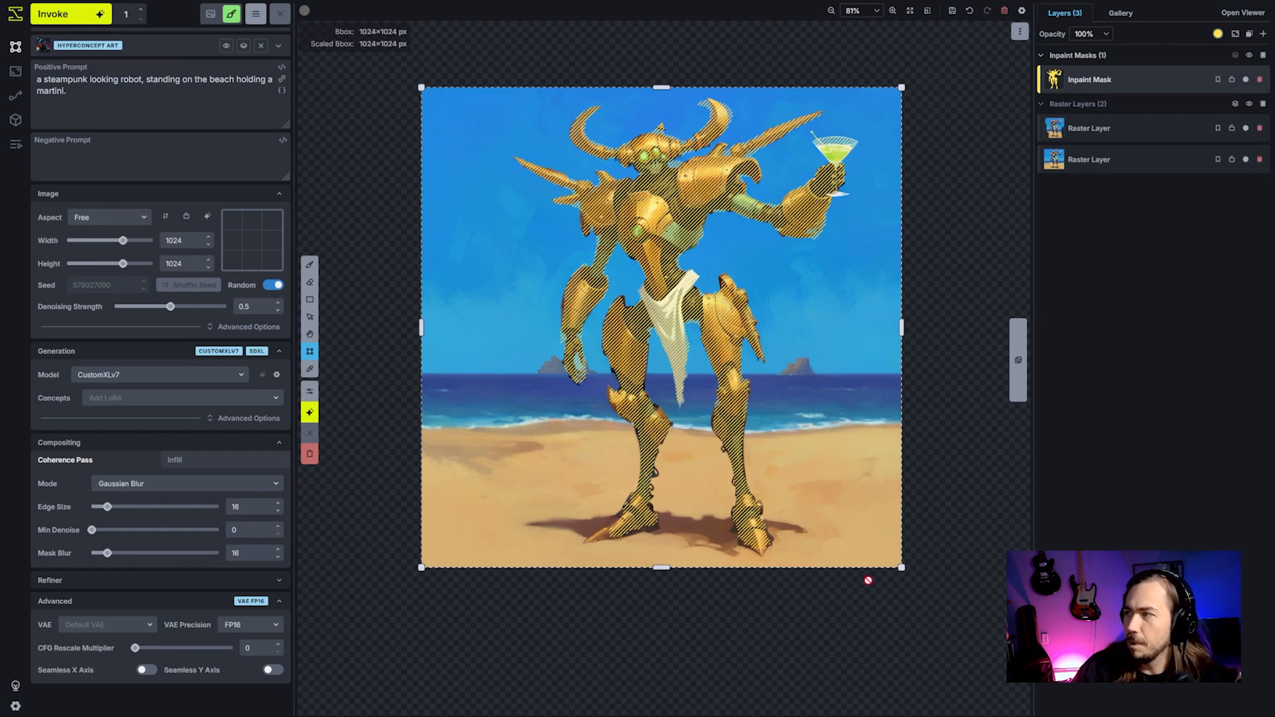
pyautogui.hotkey('shift', 'c')
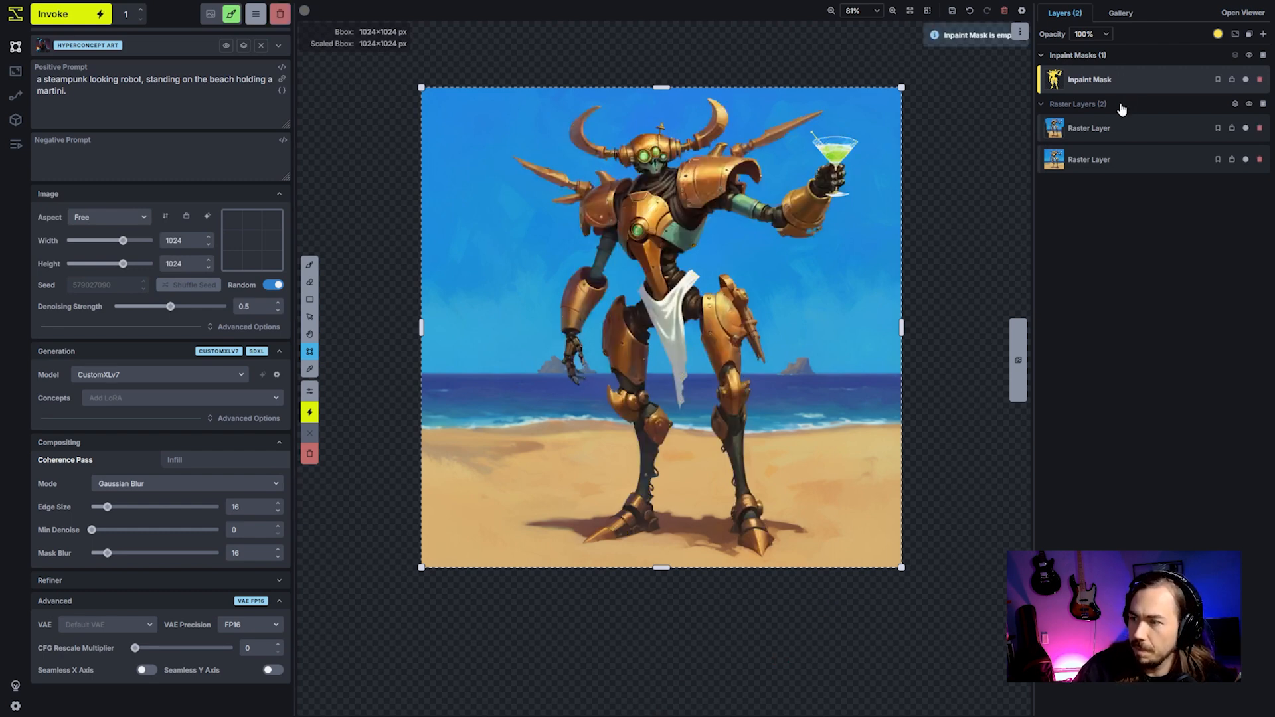
# Turn the newly accepted raster layer off and on to compare it with the layer beneath, leaving it enabled.
pyautogui.click(1247, 129)
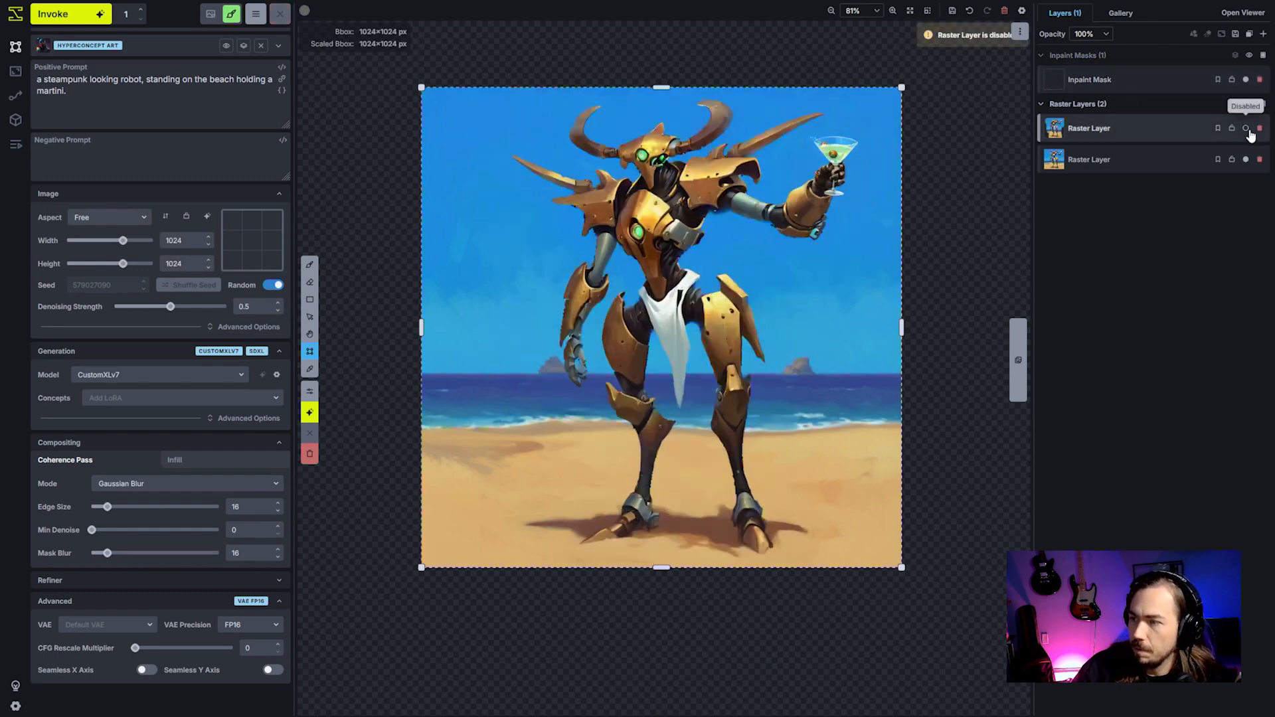
pyautogui.click(1246, 128)
pyautogui.click(1246, 128)
pyautogui.click(1247, 128)
pyautogui.click(1247, 129)
pyautogui.click(1247, 129)
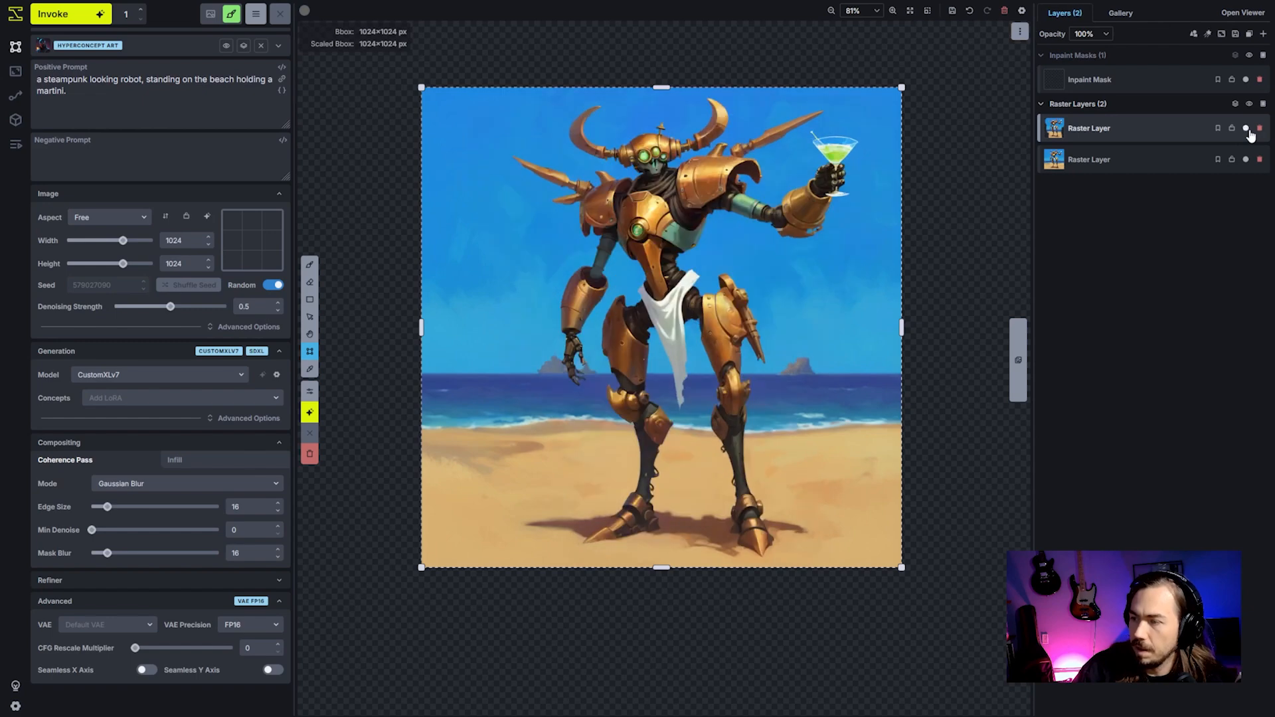
pyautogui.click(1247, 128)
pyautogui.click(1247, 129)
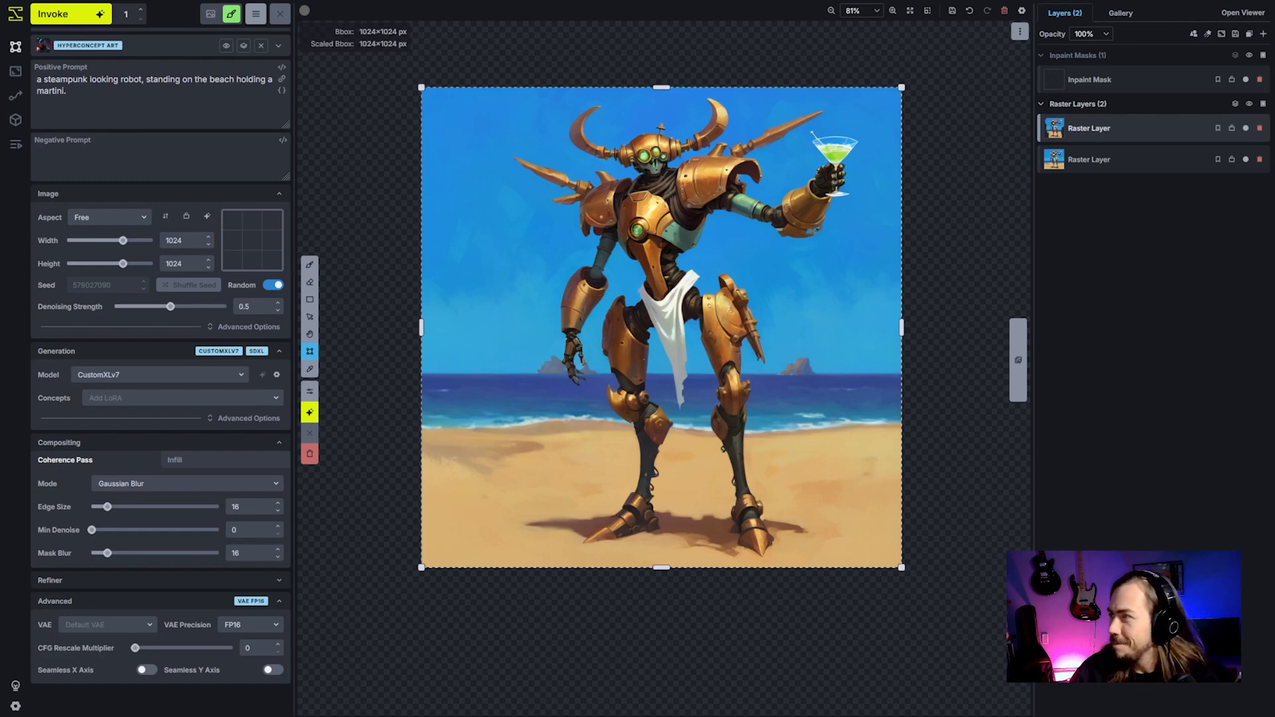
# Reset the canvas and place the gallery painting of the bearded man in flowing robes on it.
pyautogui.click(1132, 17)
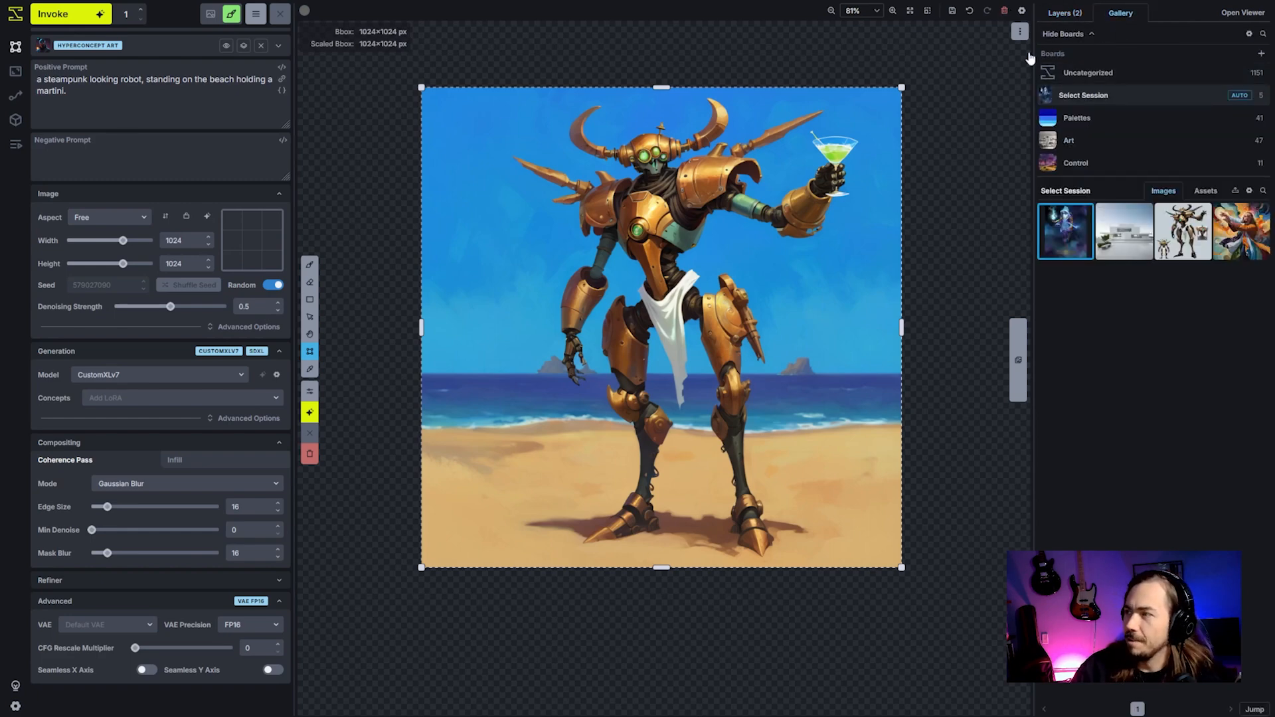
pyautogui.click(1004, 10)
pyautogui.moveTo(1241, 233); pyautogui.dragTo(523, 208)
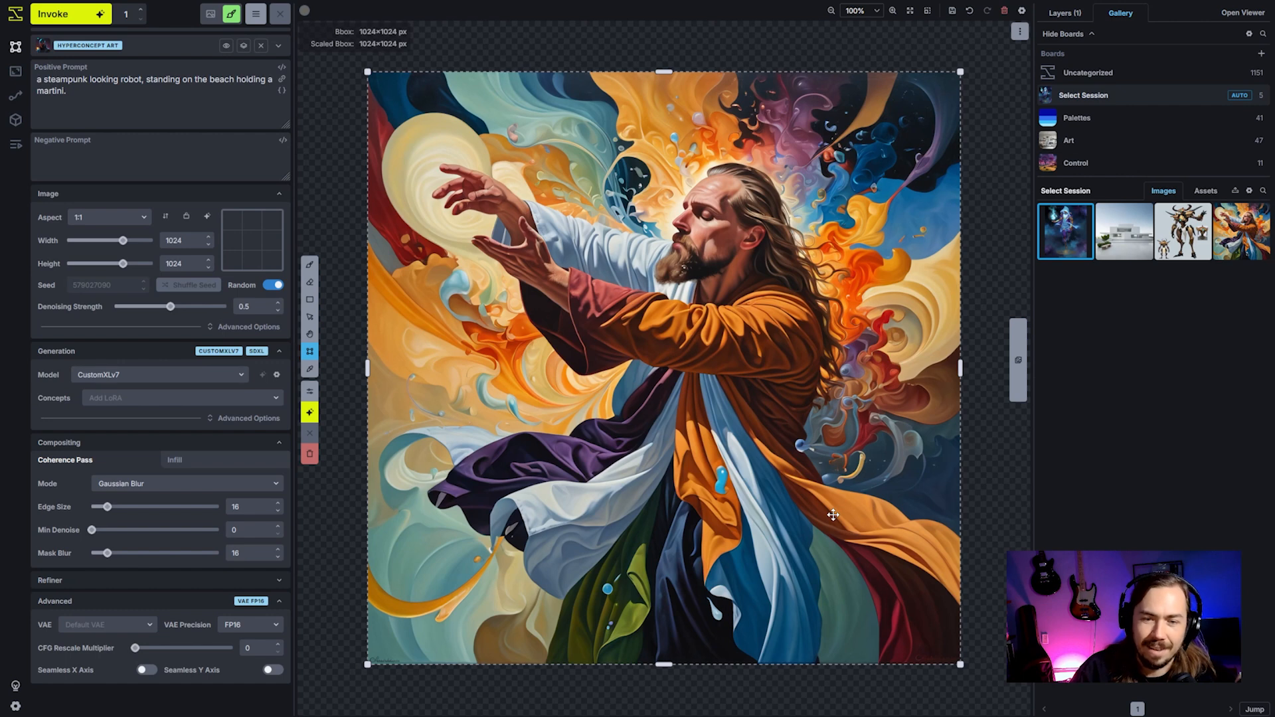
# Start Select Object on the painting and add include points on both hands, the forehead, and the dark robe folds near the lower-right corner.
pyautogui.rightClick(746, 382)
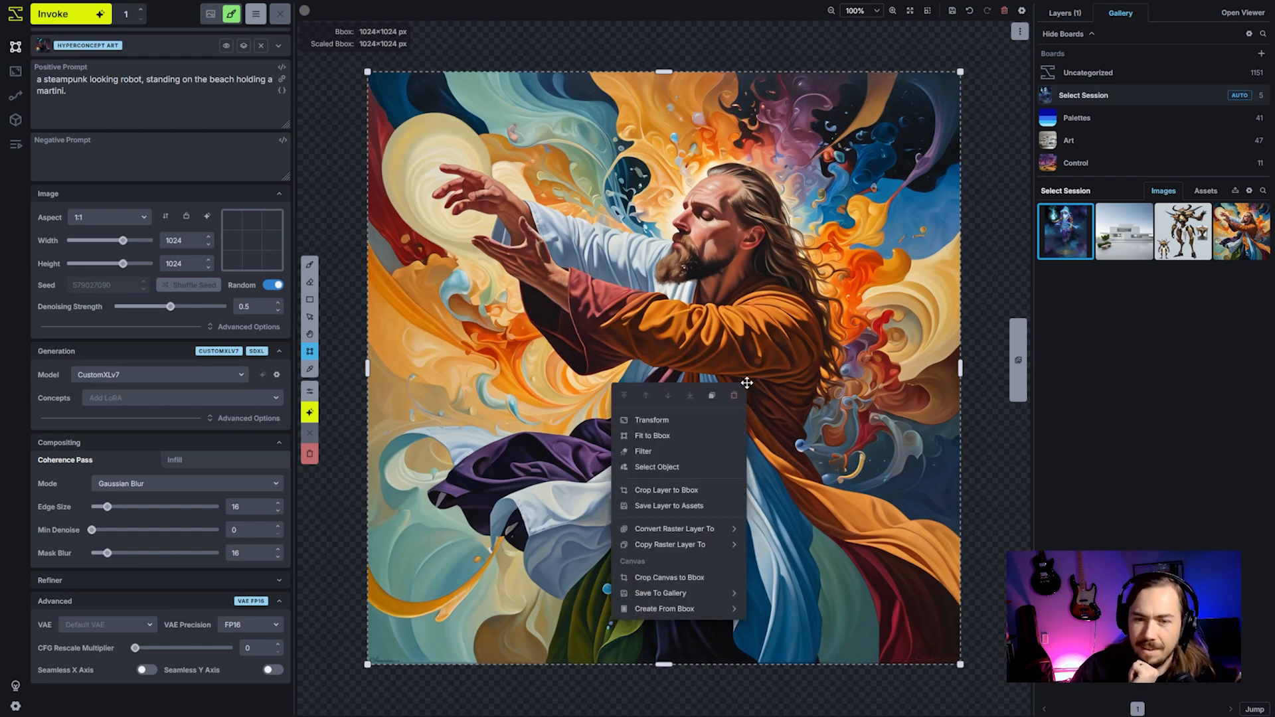
pyautogui.click(704, 475)
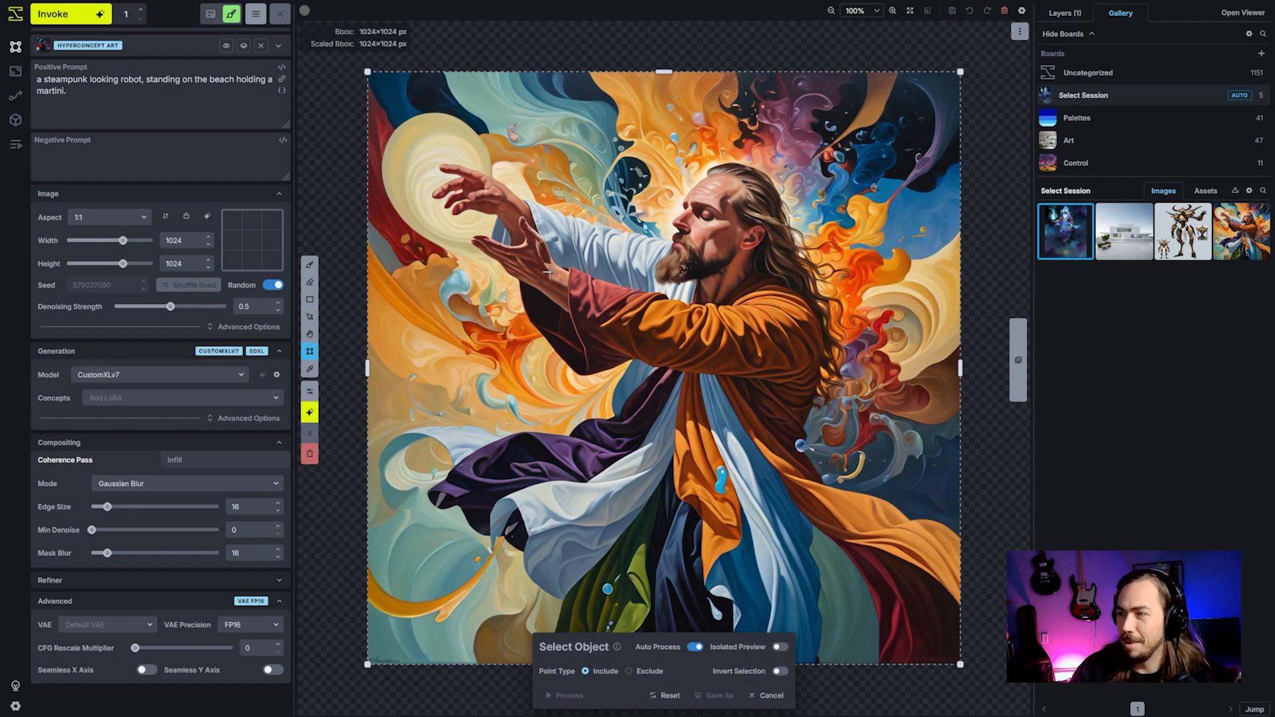
pyautogui.click(485, 193)
pyautogui.click(526, 267)
pyautogui.click(722, 189)
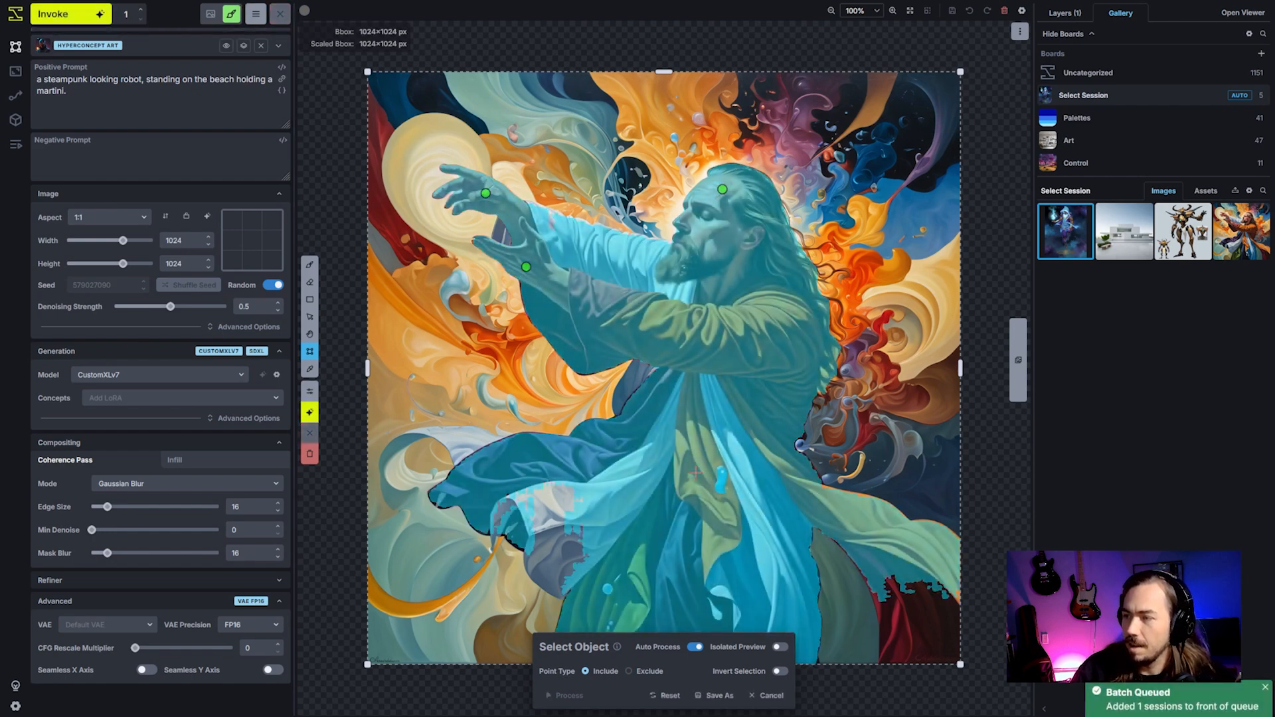
pyautogui.click(927, 622)
pyautogui.click(865, 629)
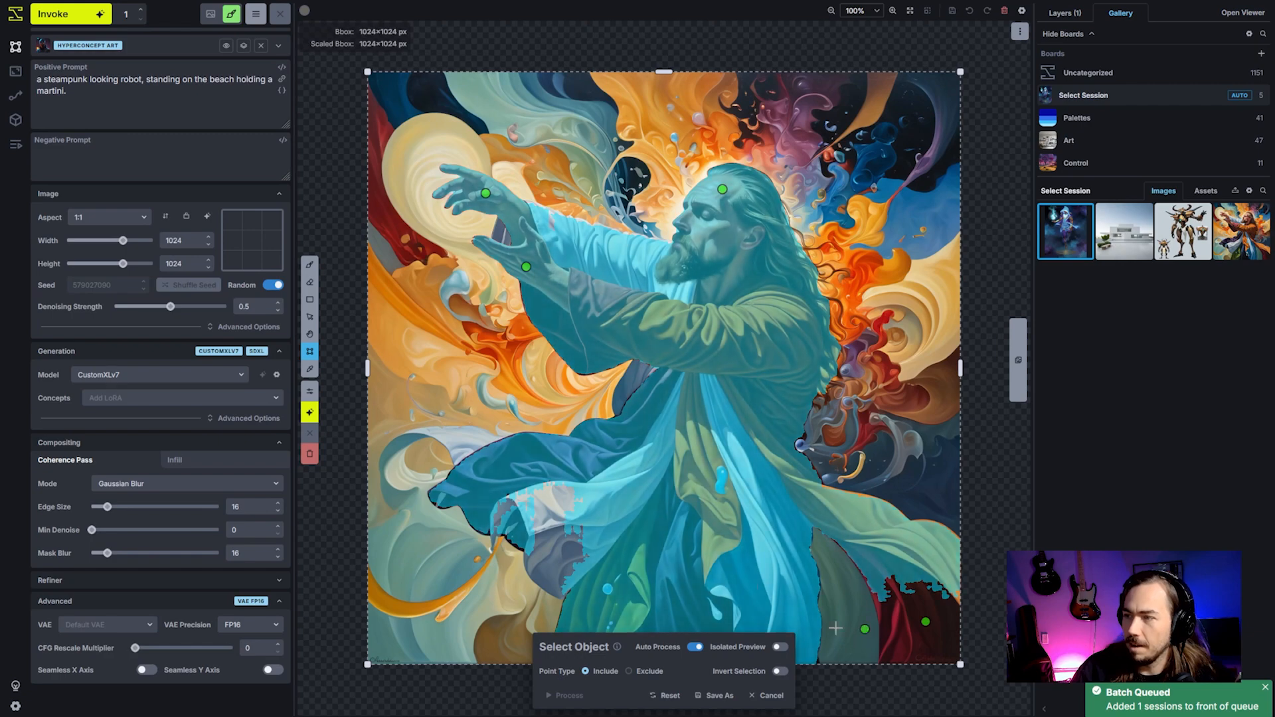
# Examine the selection's edges around the hands, head, hair and robes up close.
pyautogui.scroll(10, 664, 479)
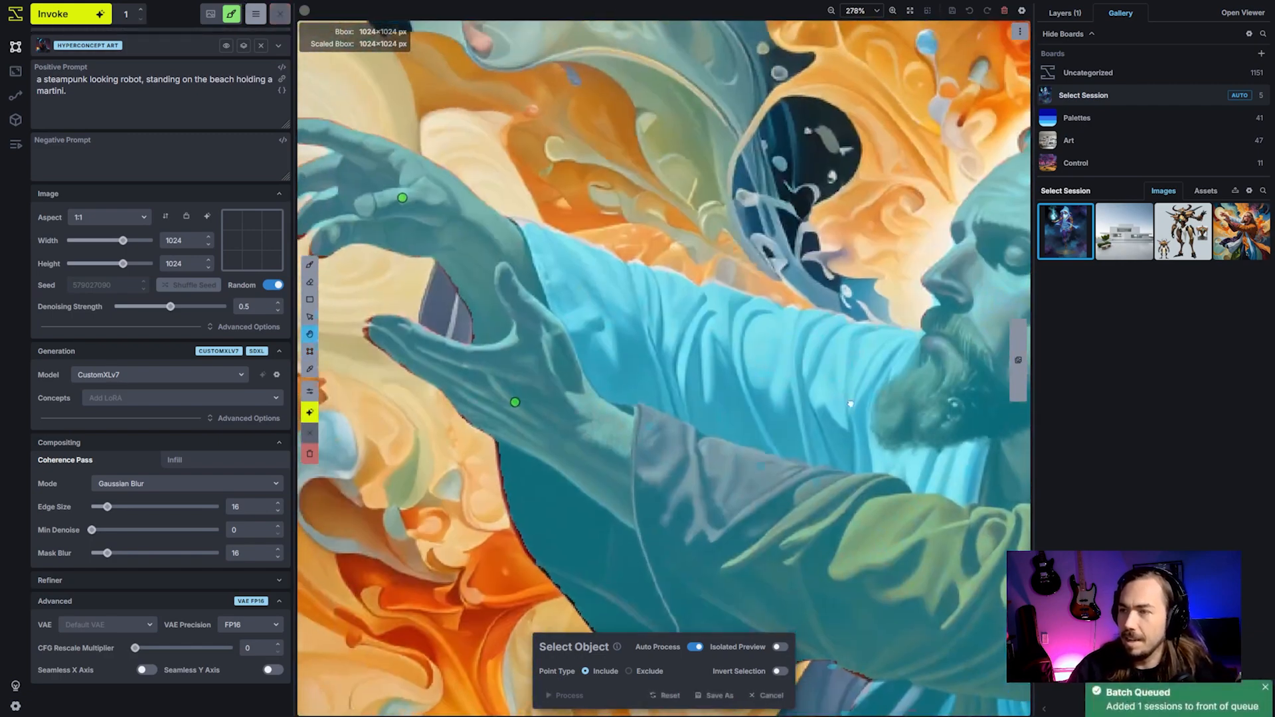
pyautogui.moveTo(851, 404); pyautogui.dragTo(547, 283)
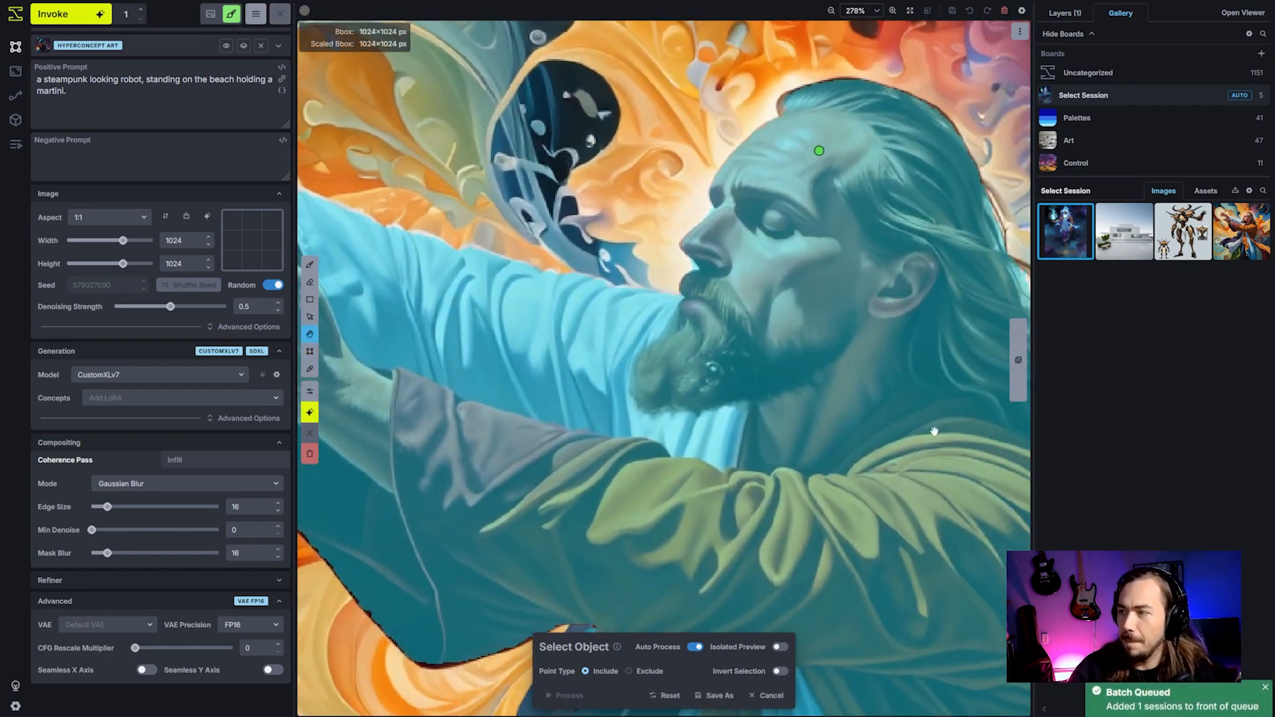
pyautogui.moveTo(934, 430); pyautogui.dragTo(606, 325)
pyautogui.press('c')
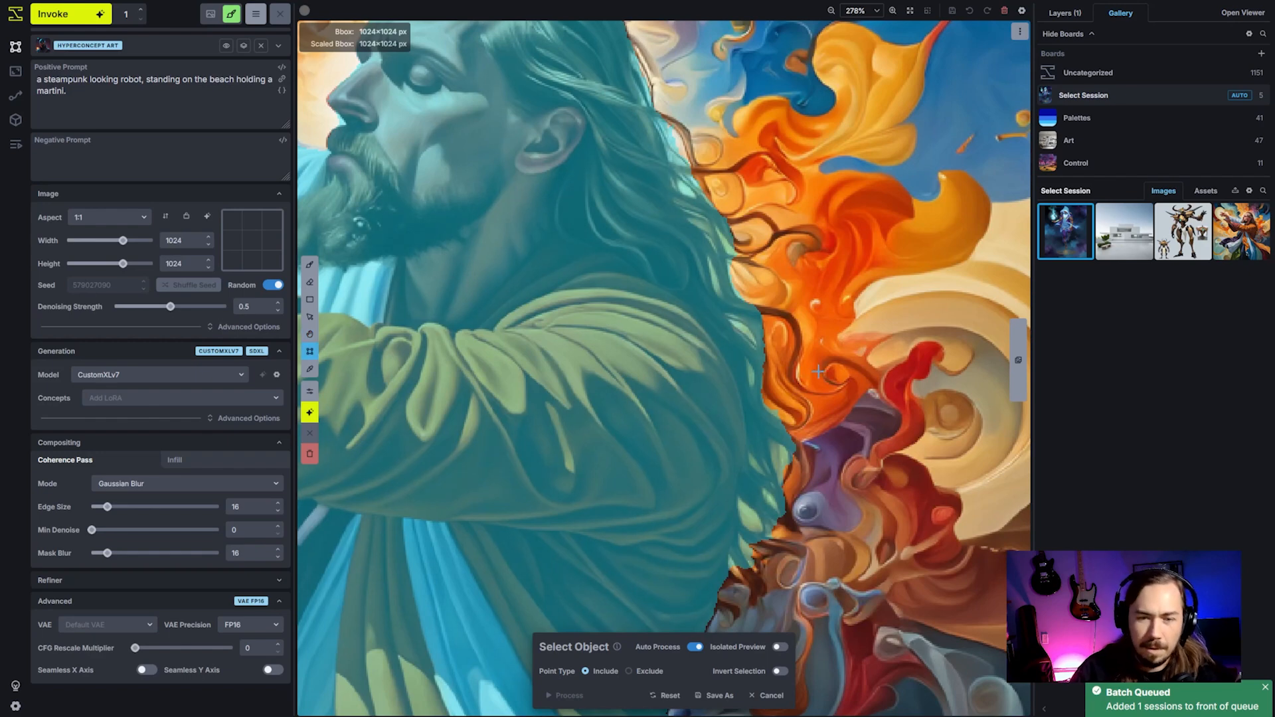
pyautogui.moveTo(711, 413); pyautogui.dragTo(830, 343)
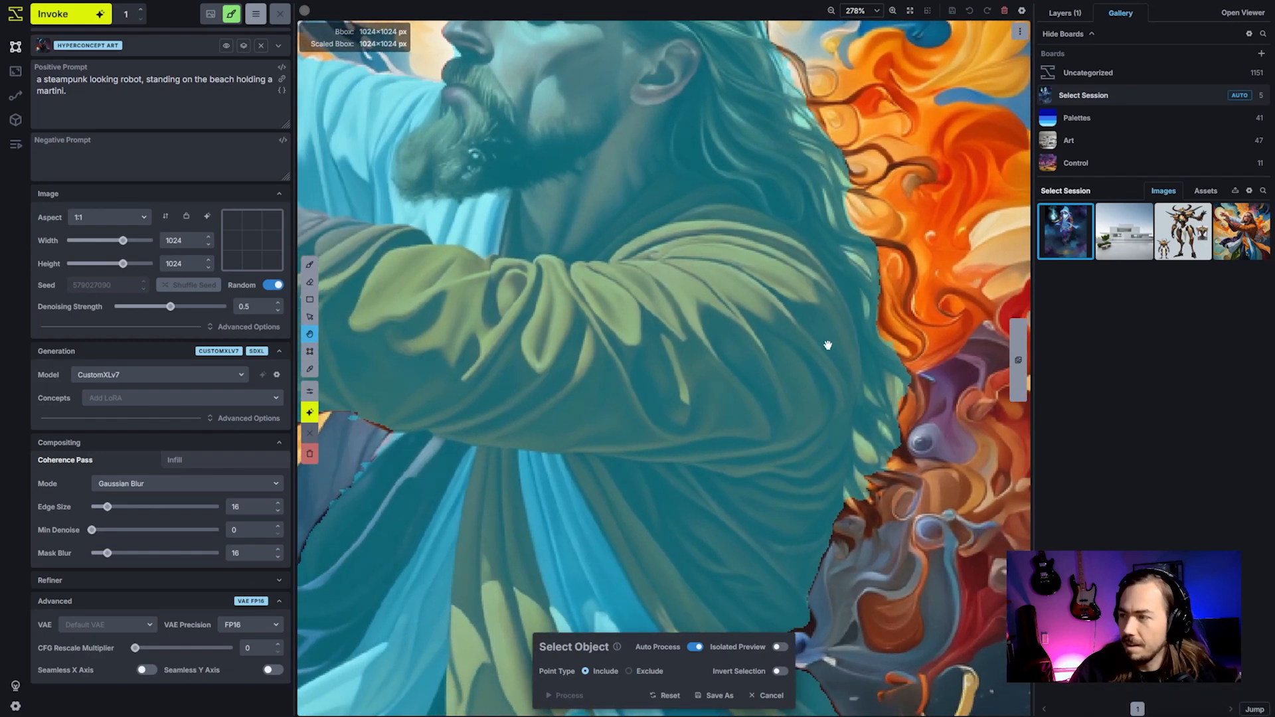
pyautogui.scroll(-1, 828, 345)
pyautogui.moveTo(694, 328); pyautogui.dragTo(764, 387)
pyautogui.scroll(-1, 764, 386)
pyautogui.scroll(-3, 777, 378)
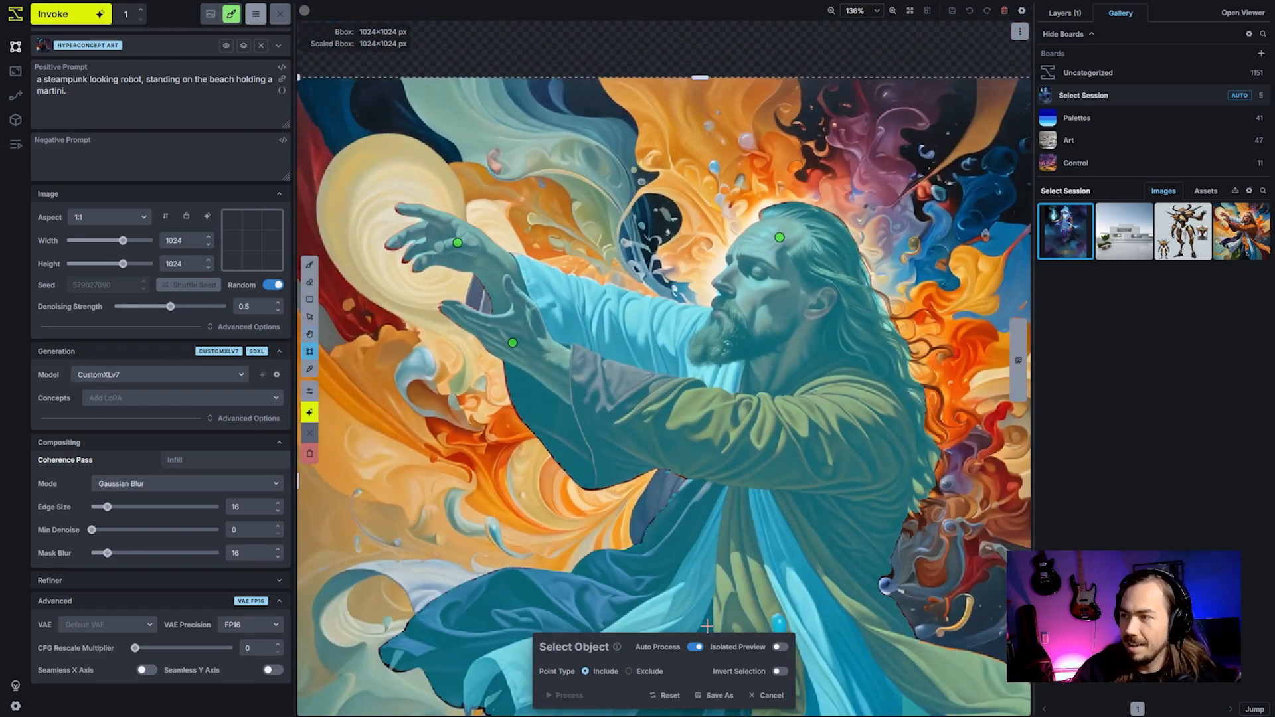
# Save the man's selection as an inpaint mask and generate the steampunk robot within it.
pyautogui.click(715, 695)
pyautogui.click(745, 628)
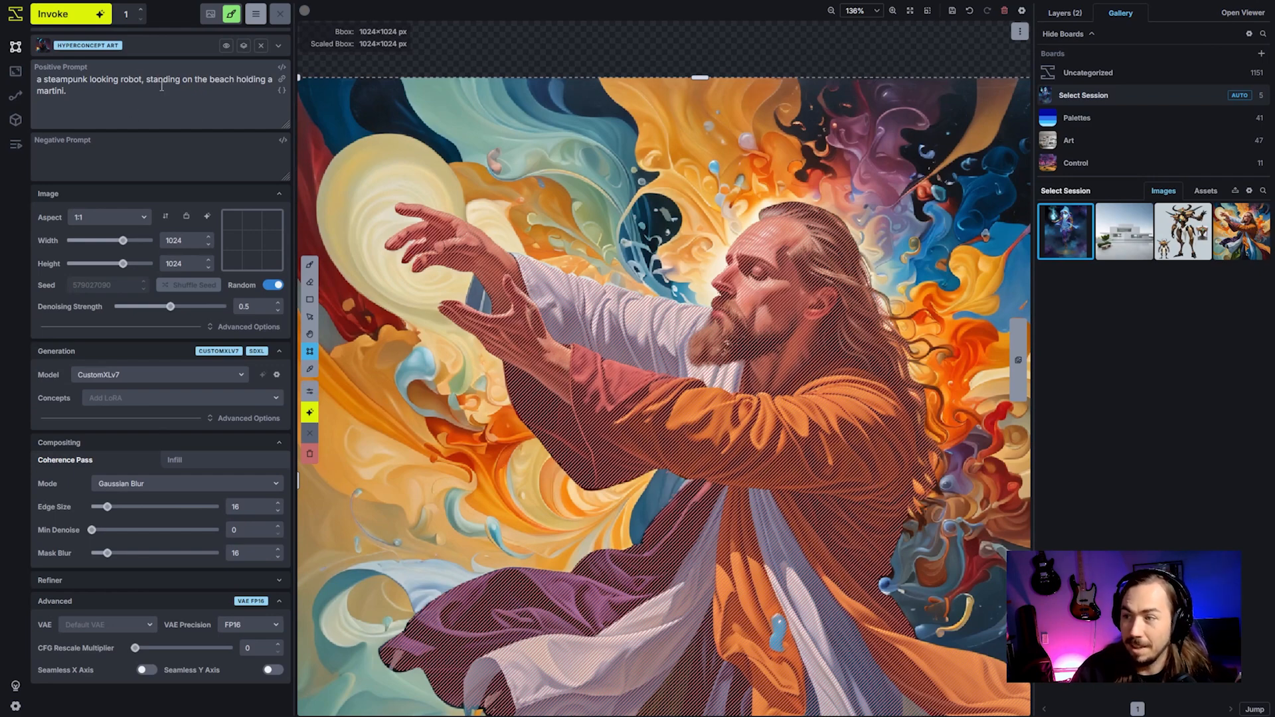
pyautogui.hotkey('ctrl', 'Return')
# Review the layer list and the generated figure, comparing the result with the original painting by hiding and showing it.
pyautogui.click(1067, 13)
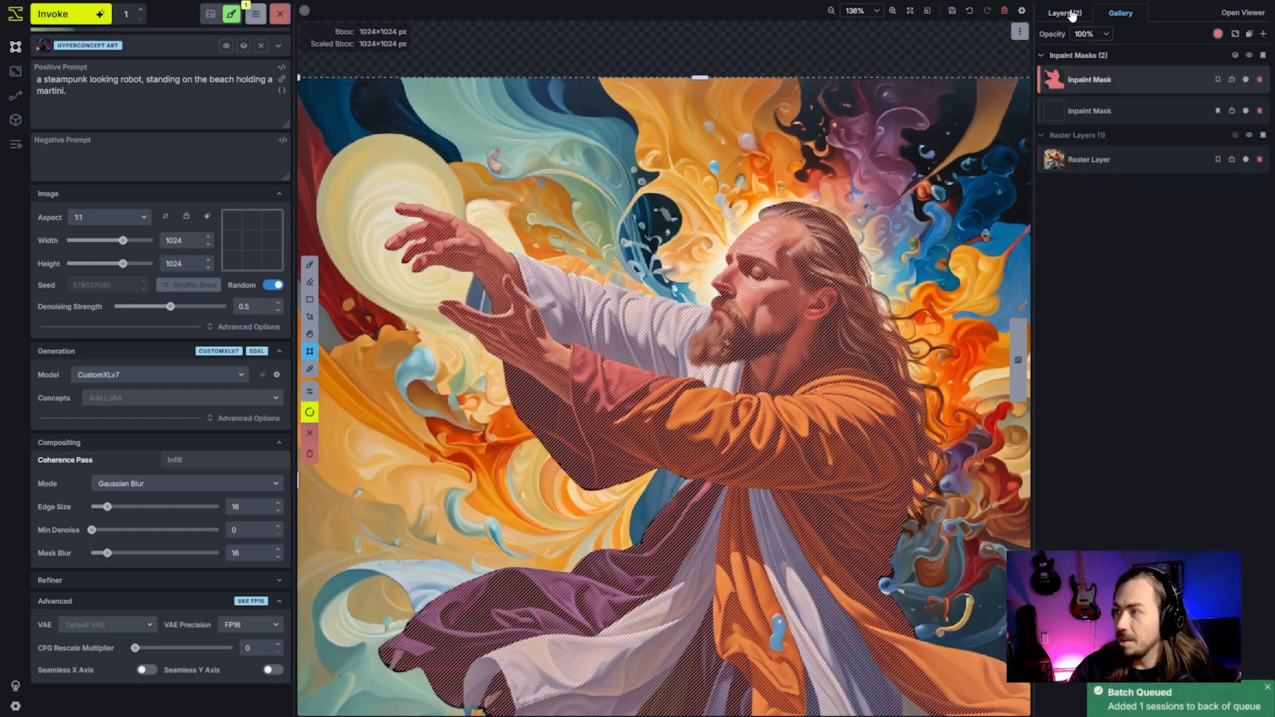
pyautogui.scroll(-5, 935, 178)
pyautogui.press('space')
pyautogui.moveTo(934, 293); pyautogui.dragTo(849, 266)
pyautogui.scroll(3, 849, 266)
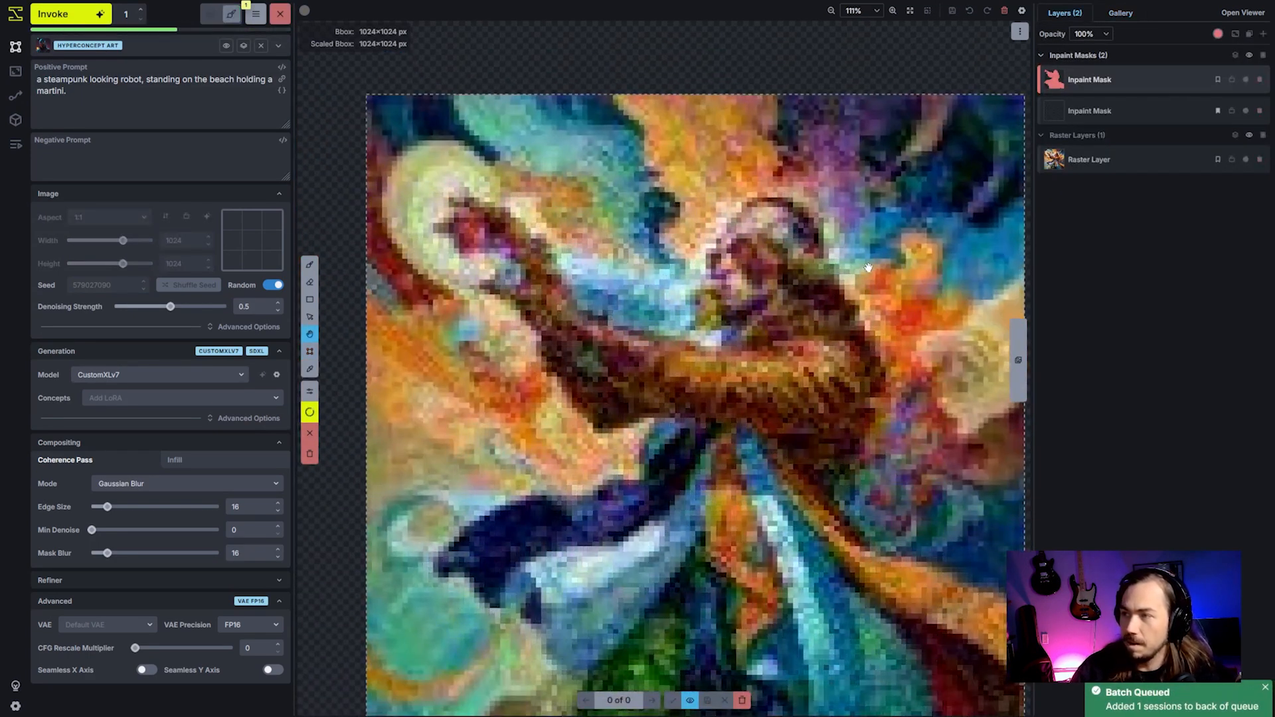
pyautogui.press('c')
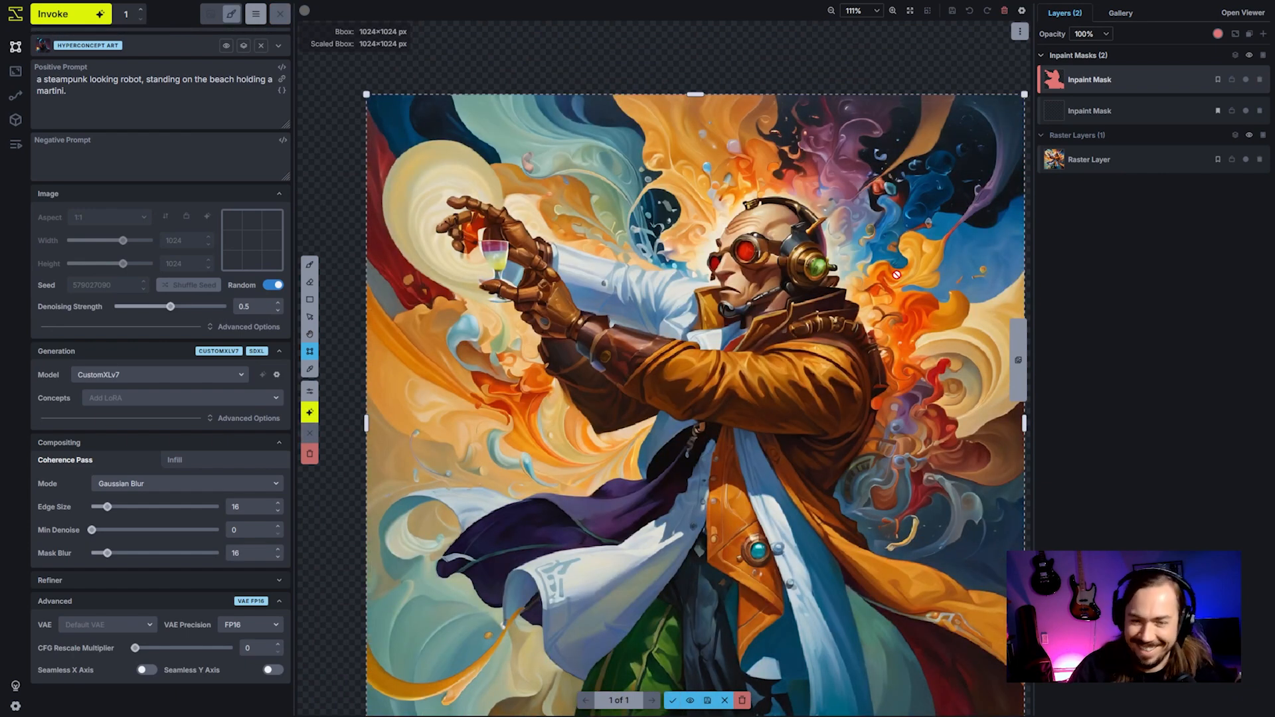
pyautogui.scroll(-2, 896, 275)
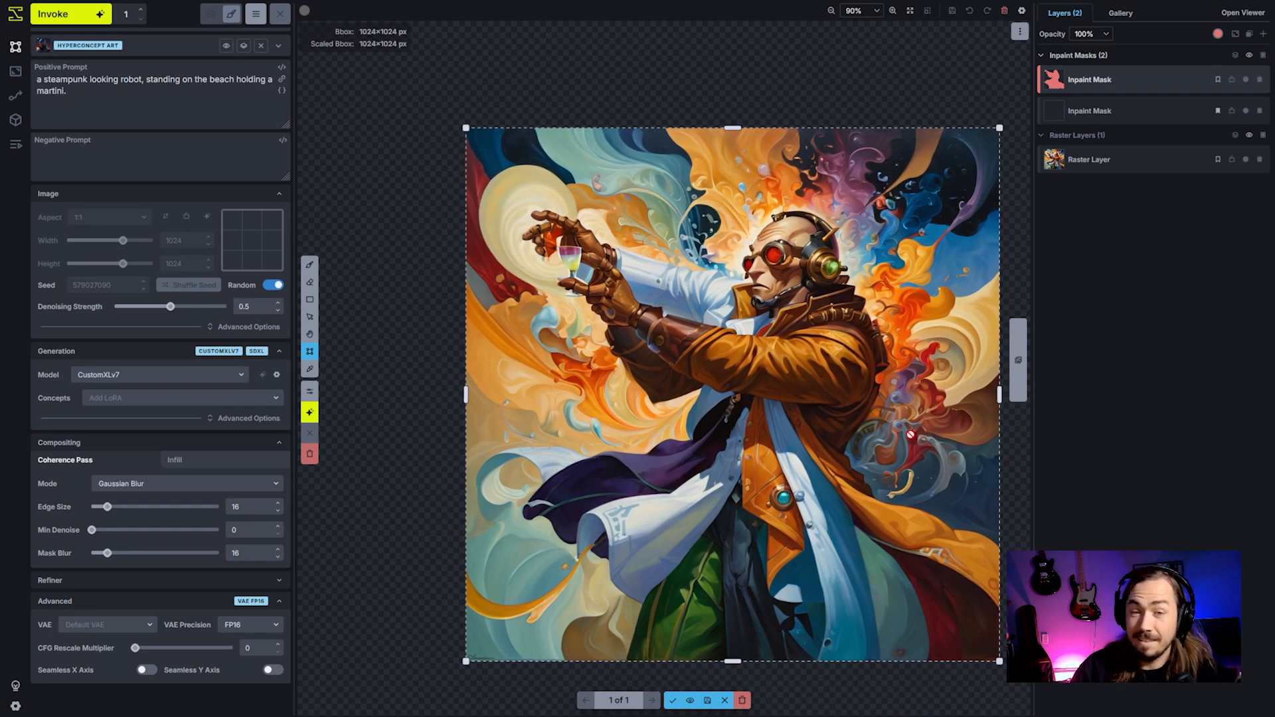
pyautogui.click(690, 701)
pyautogui.click(690, 701)
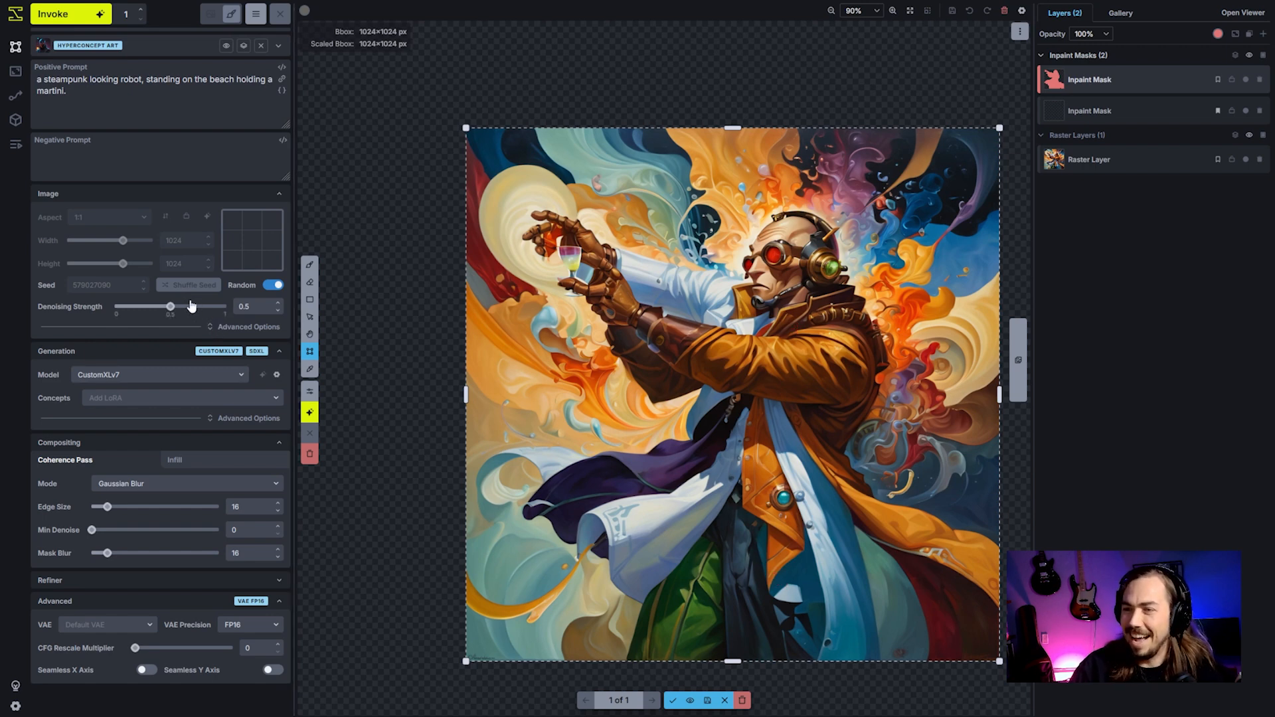
# Set the denoising strength to 0.75 and generate another variation of the masked figure.
pyautogui.moveTo(192, 306); pyautogui.dragTo(198, 306)
pyautogui.hotkey('ctrl', 'Return')
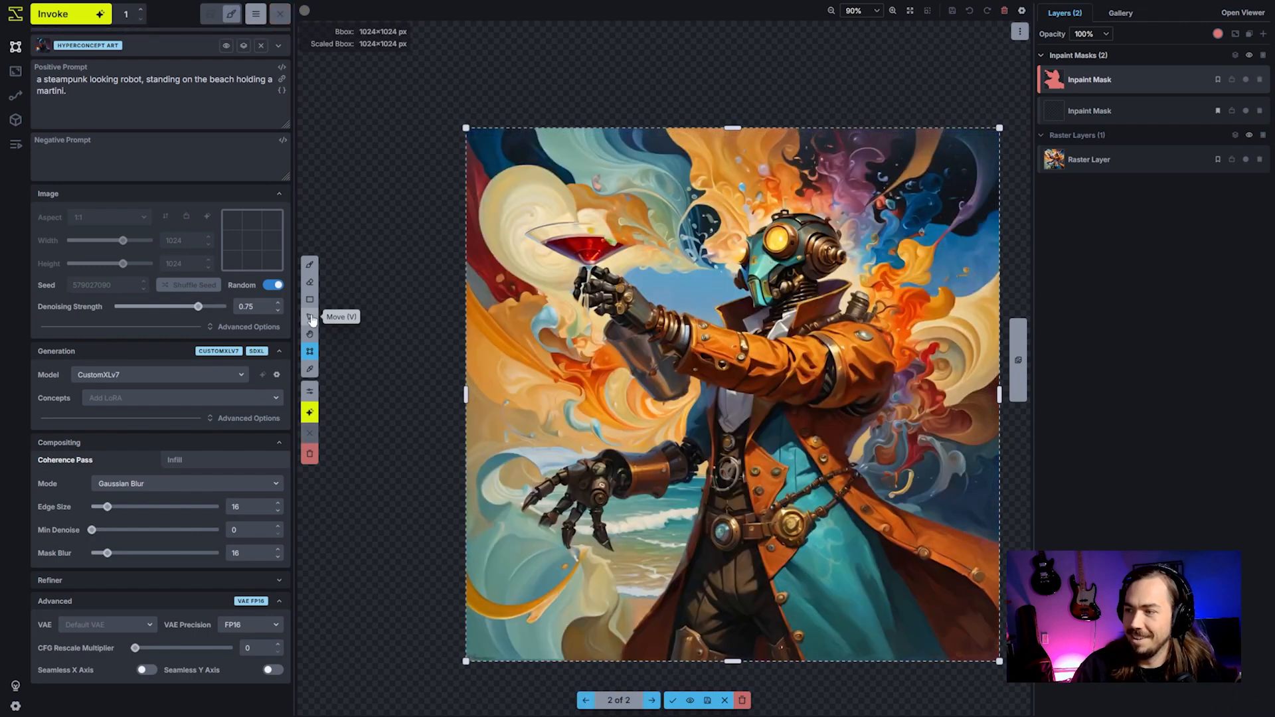
pyautogui.scroll(-1, 435, 355)
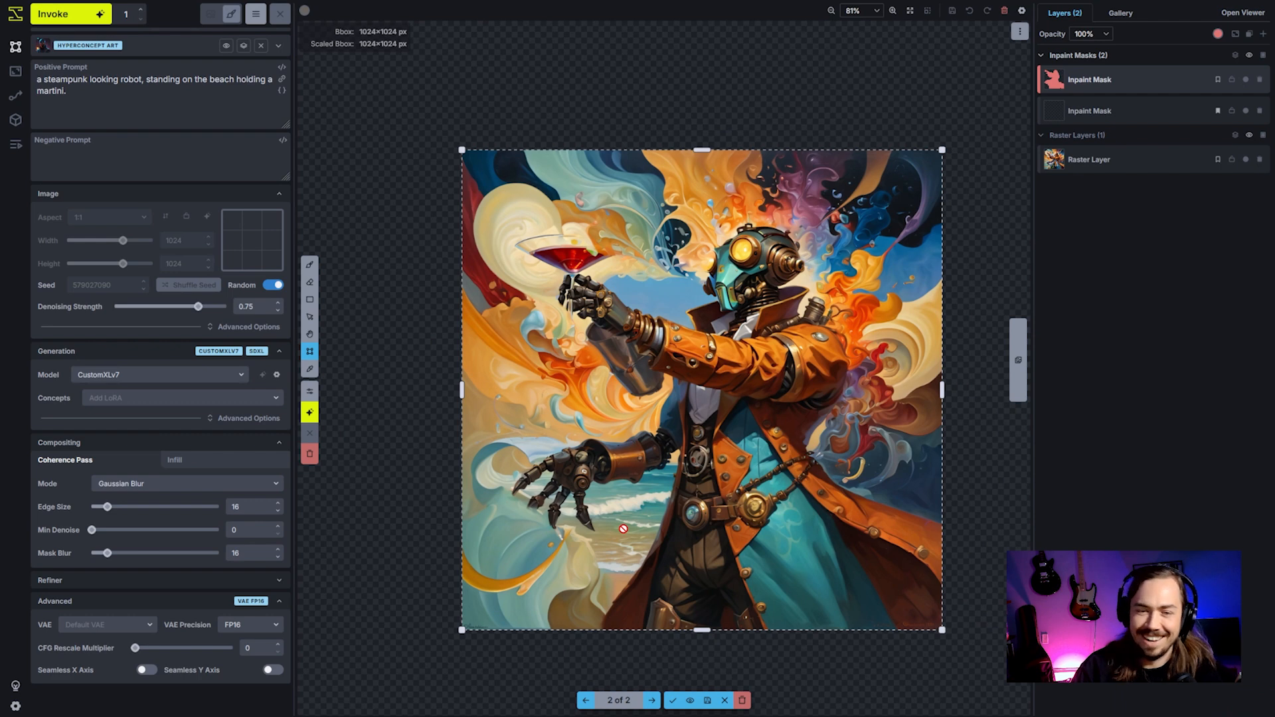
pyautogui.scroll(-3, 756, 544)
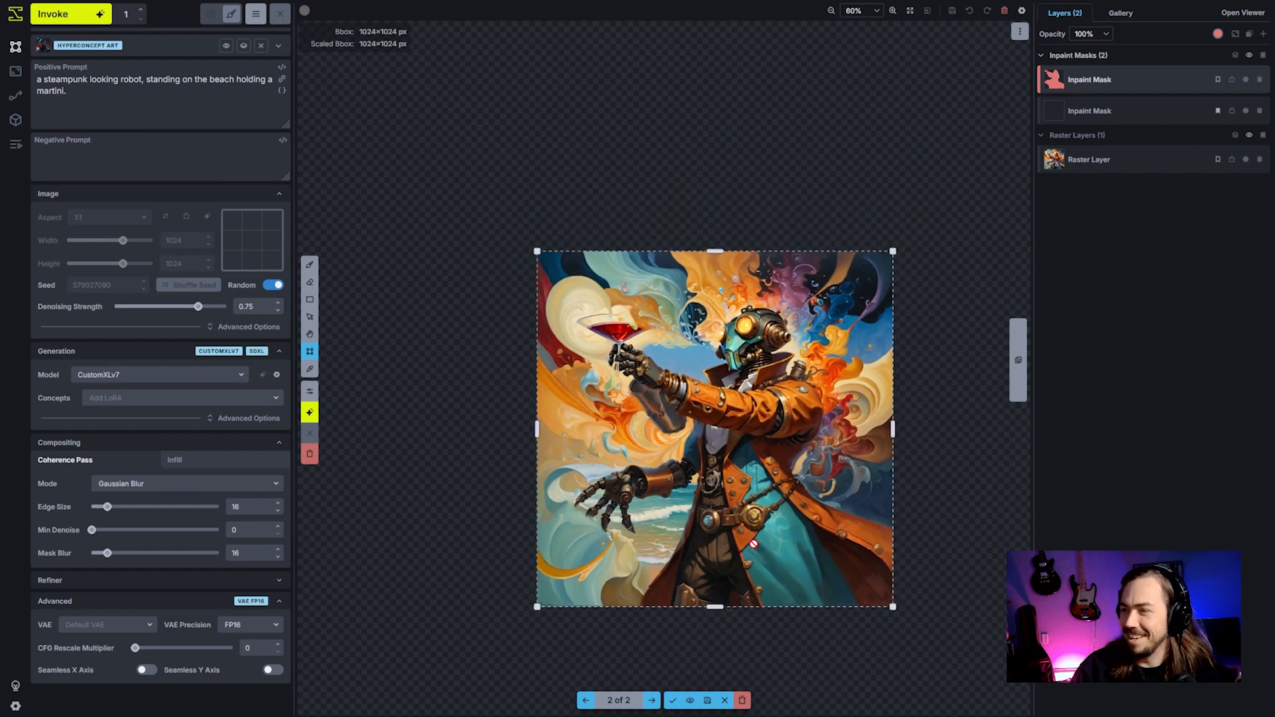
pyautogui.scroll(3, 754, 544)
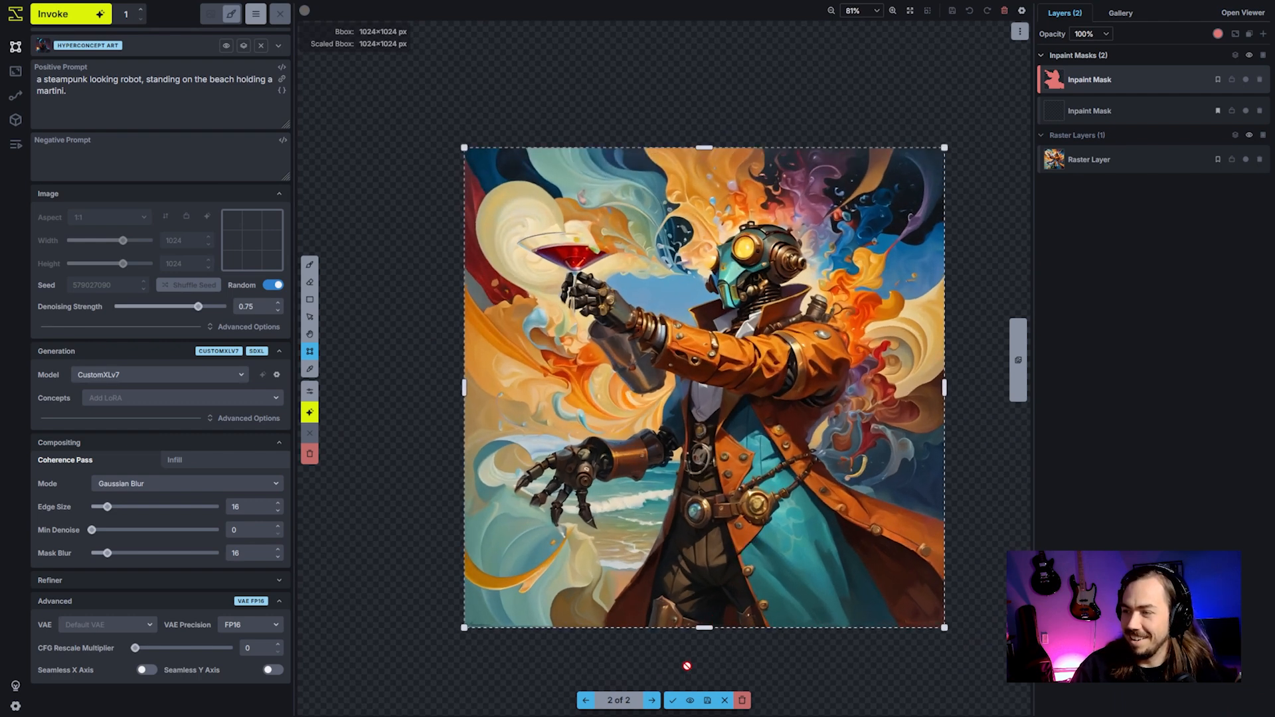
# Compare the second variation with the original painting by repeatedly hiding and showing the results.
pyautogui.click(692, 701)
pyautogui.click(692, 701)
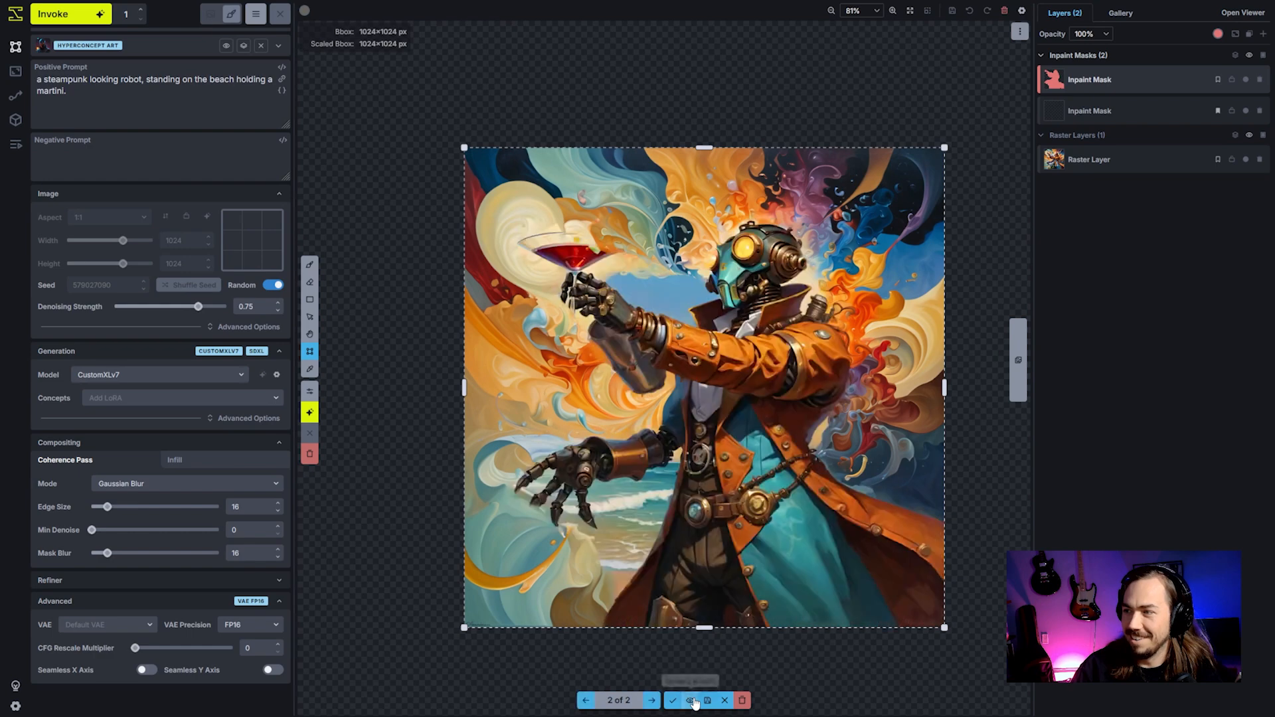
pyautogui.click(693, 701)
pyautogui.click(692, 701)
pyautogui.click(692, 701)
pyautogui.click(692, 702)
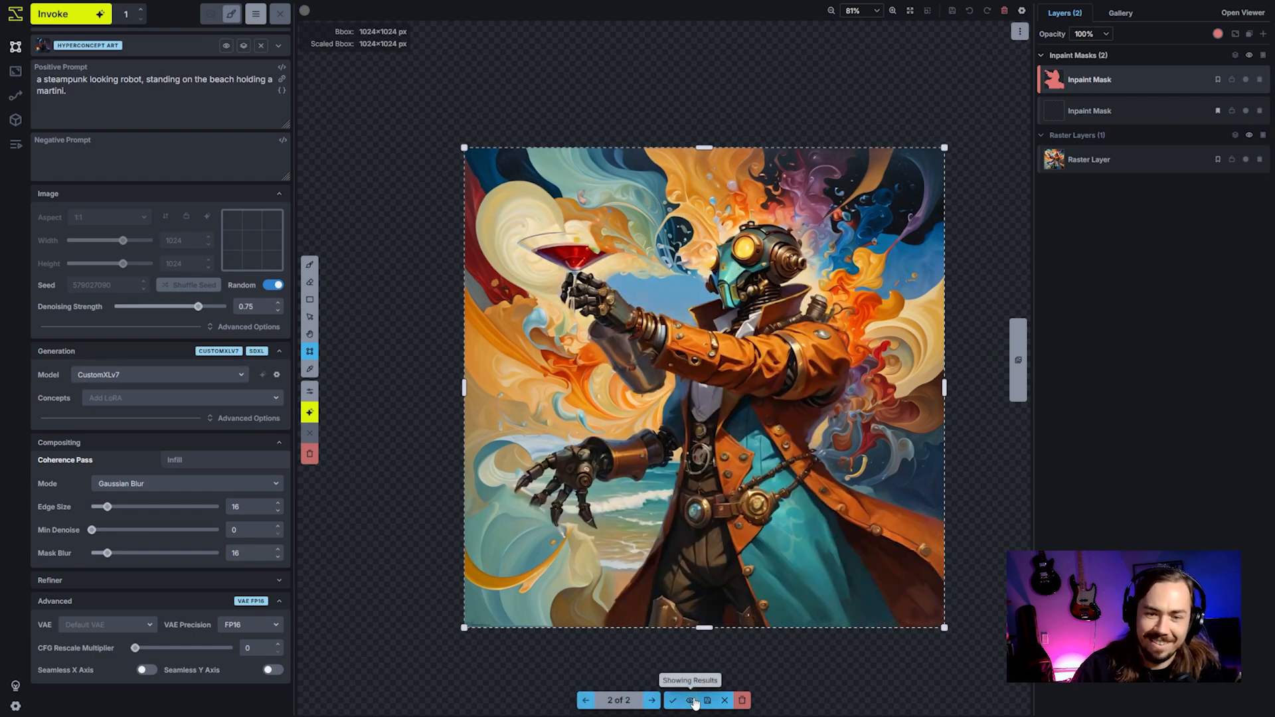
pyautogui.click(692, 701)
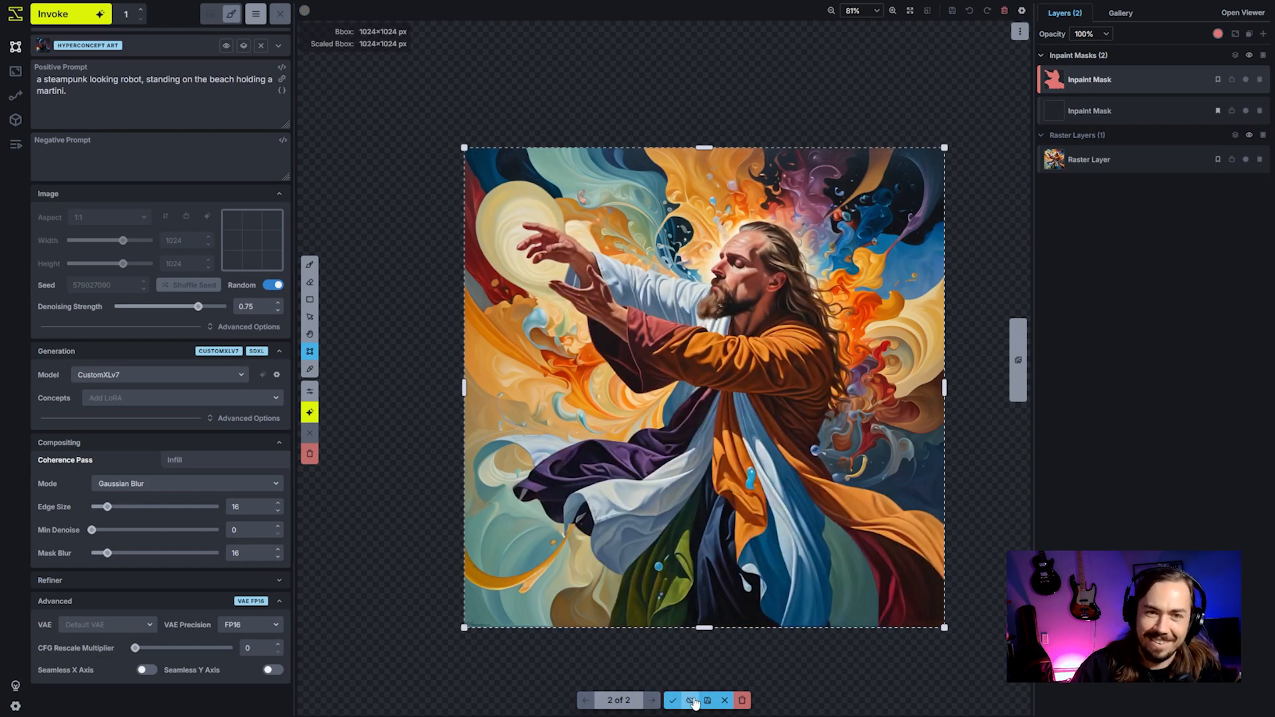
# Discard all generated variations and reset the canvas.
pyautogui.click(742, 701)
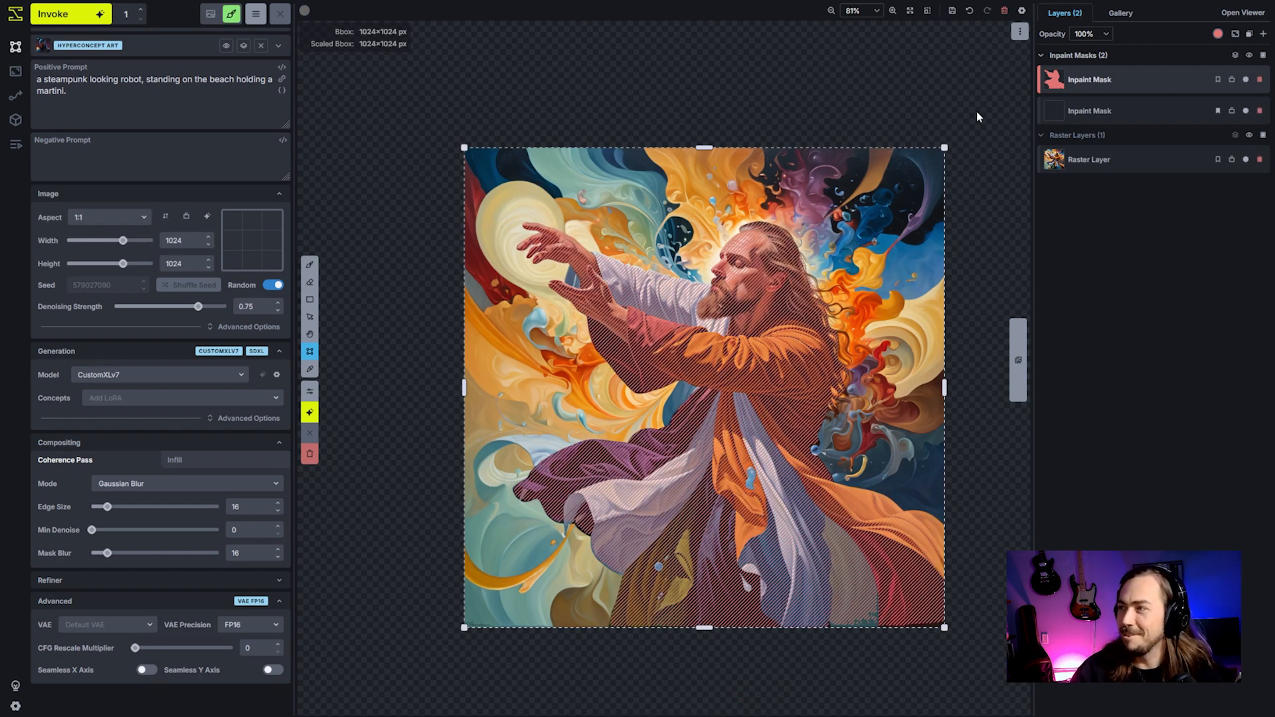
pyautogui.click(1004, 10)
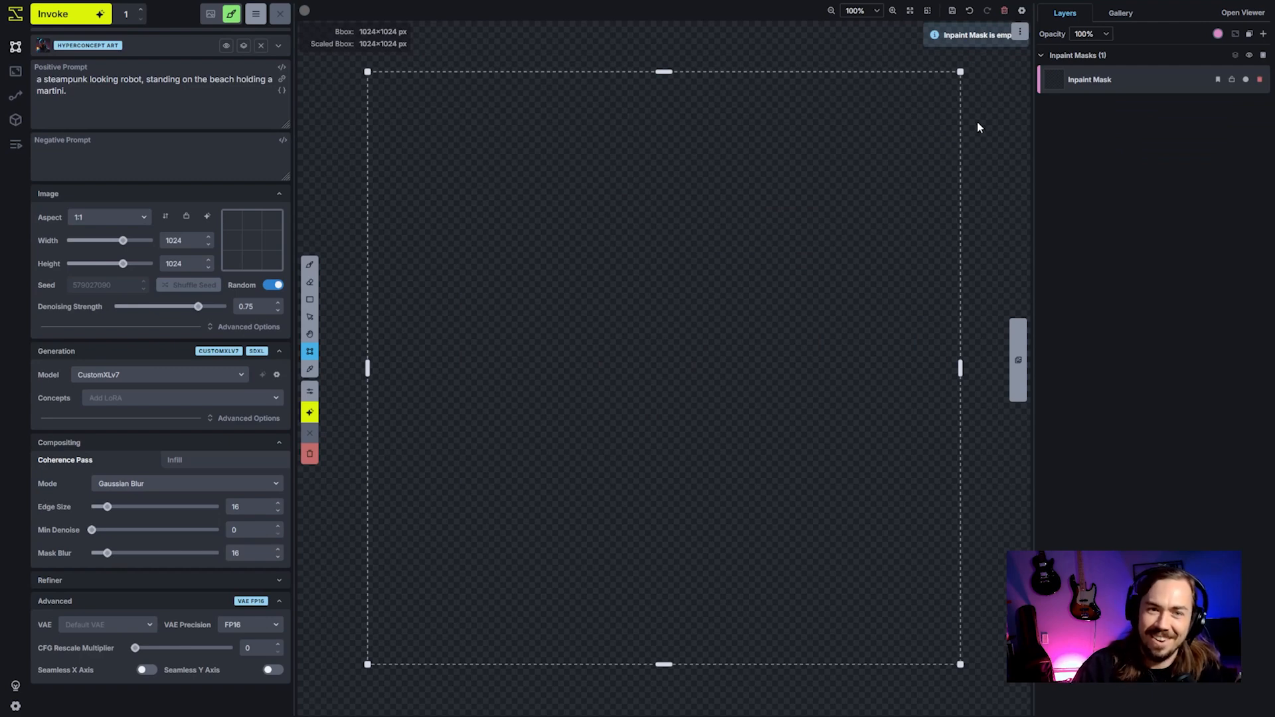
# Create a new canvas from the white cathedral model image in the Select Session board's assets.
pyautogui.click(1123, 14)
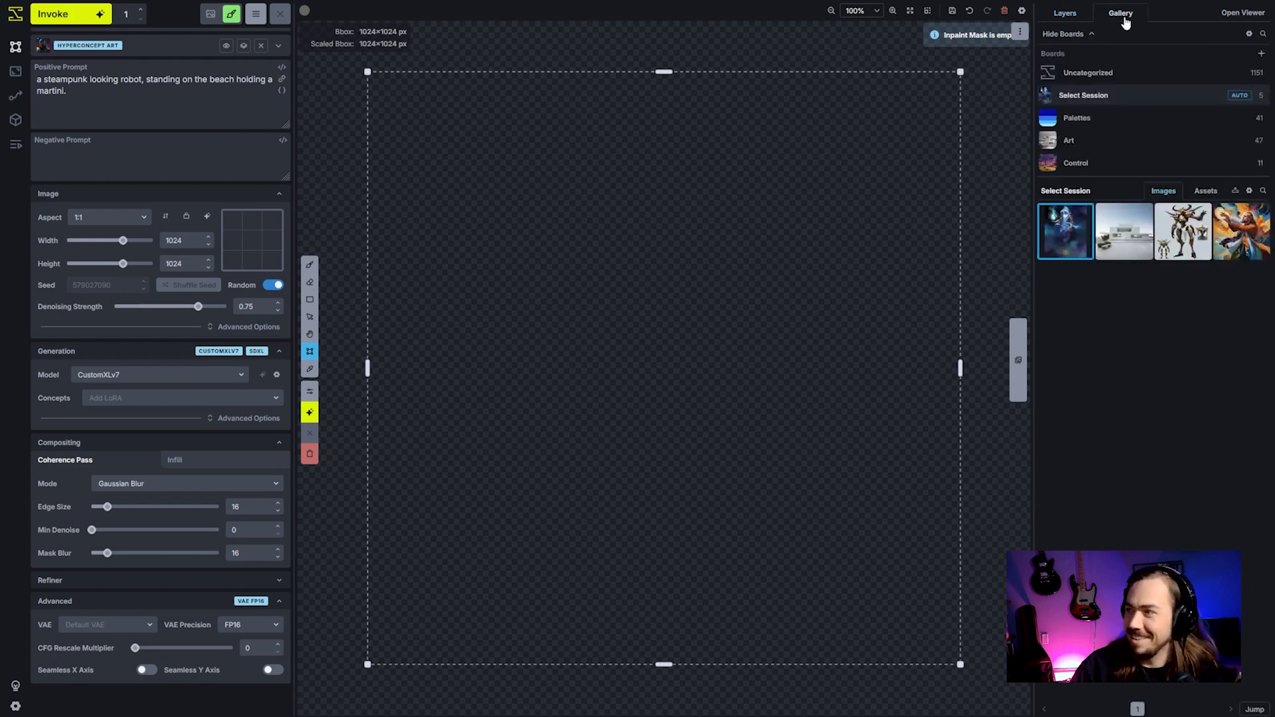
pyautogui.click(1206, 191)
pyautogui.moveTo(1078, 238)
pyautogui.mouseDown()
pyautogui.moveTo(814, 441)
pyautogui.moveTo(572, 268)
pyautogui.moveTo(1083, 238)
pyautogui.mouseUp()
pyautogui.rightClick(1083, 238)
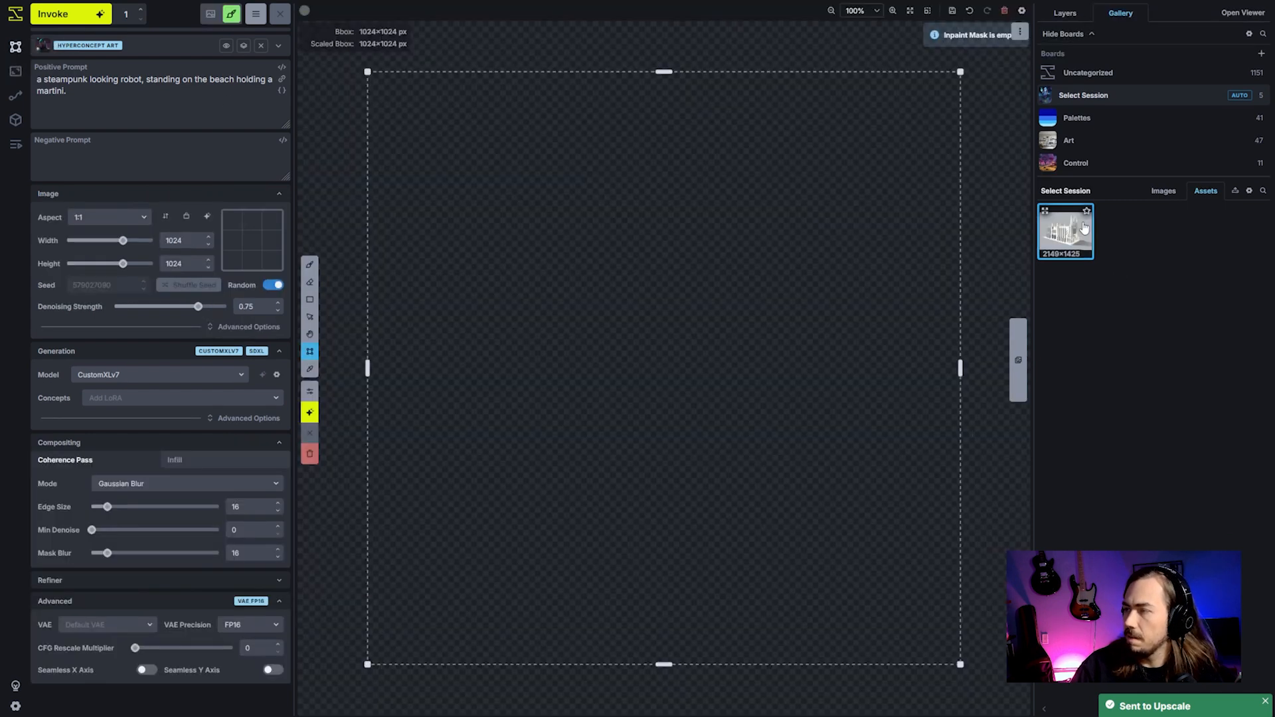
pyautogui.rightClick(1082, 223)
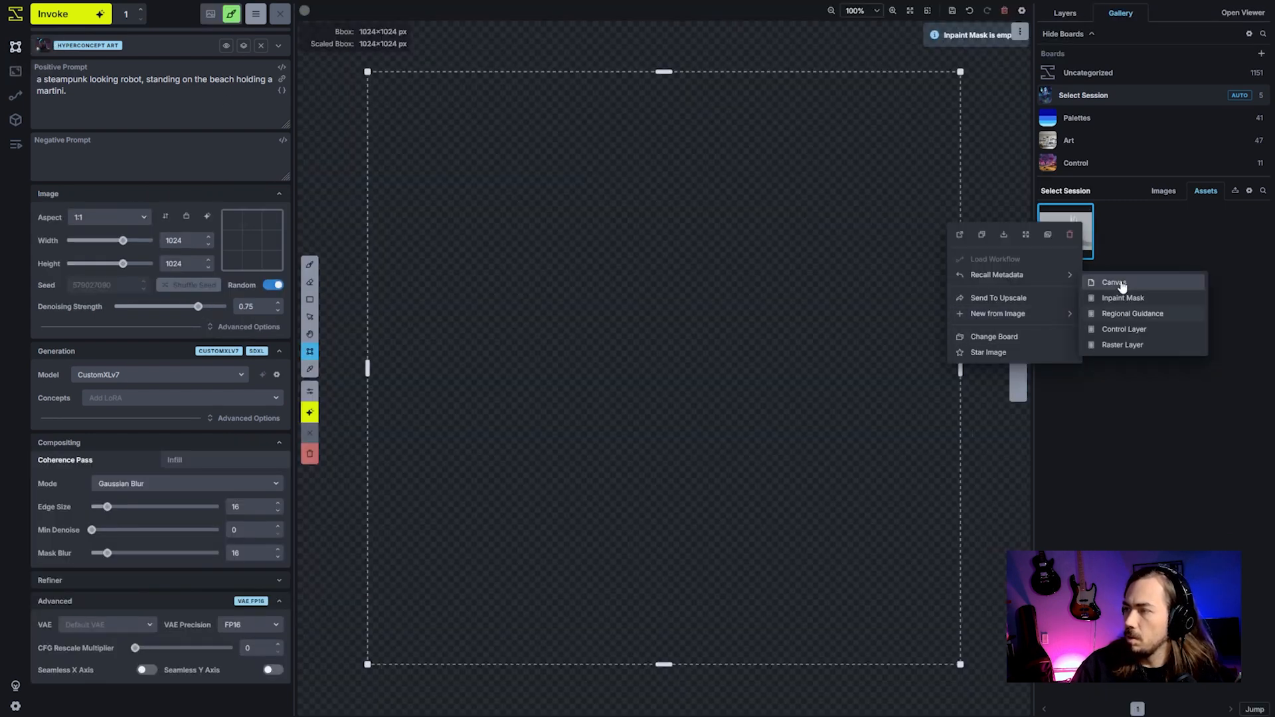
pyautogui.click(1122, 286)
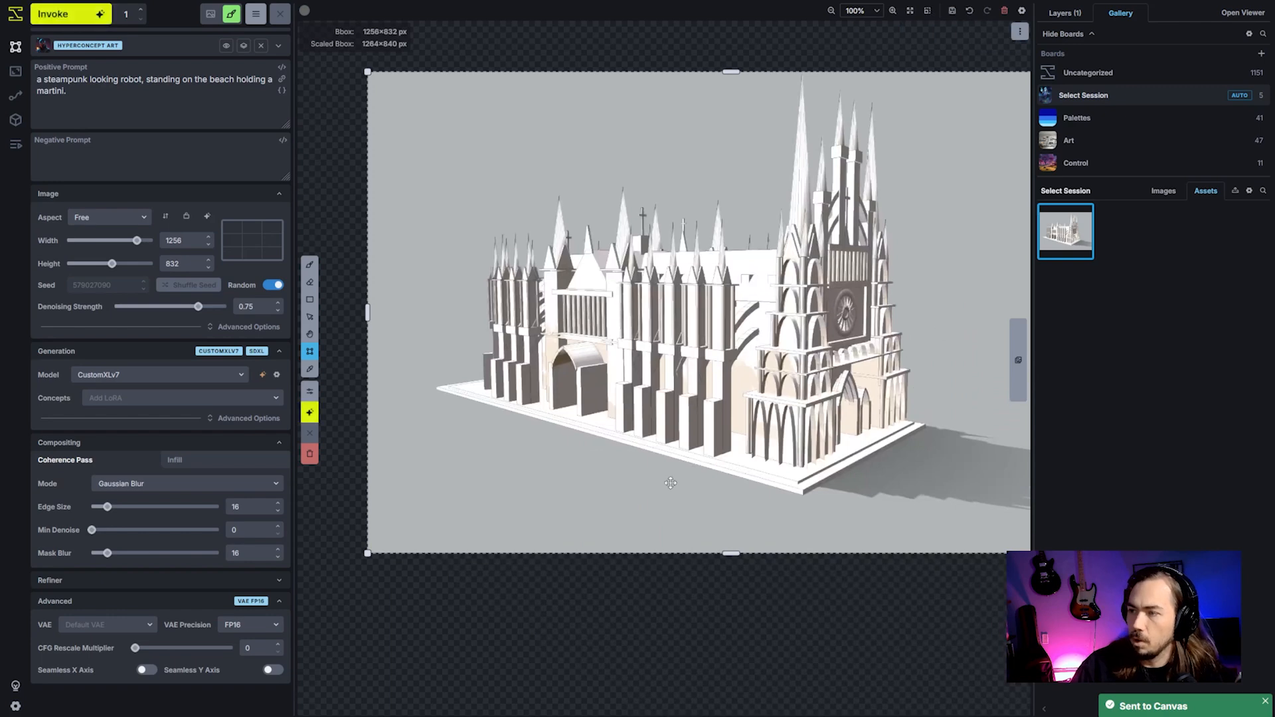
# Start Select Object on the cathedral image and add include points on the spire, the front tower, the lower arches and the far end.
pyautogui.scroll(-2, 751, 415)
pyautogui.press('space')
pyautogui.moveTo(847, 414); pyautogui.dragTo(807, 425)
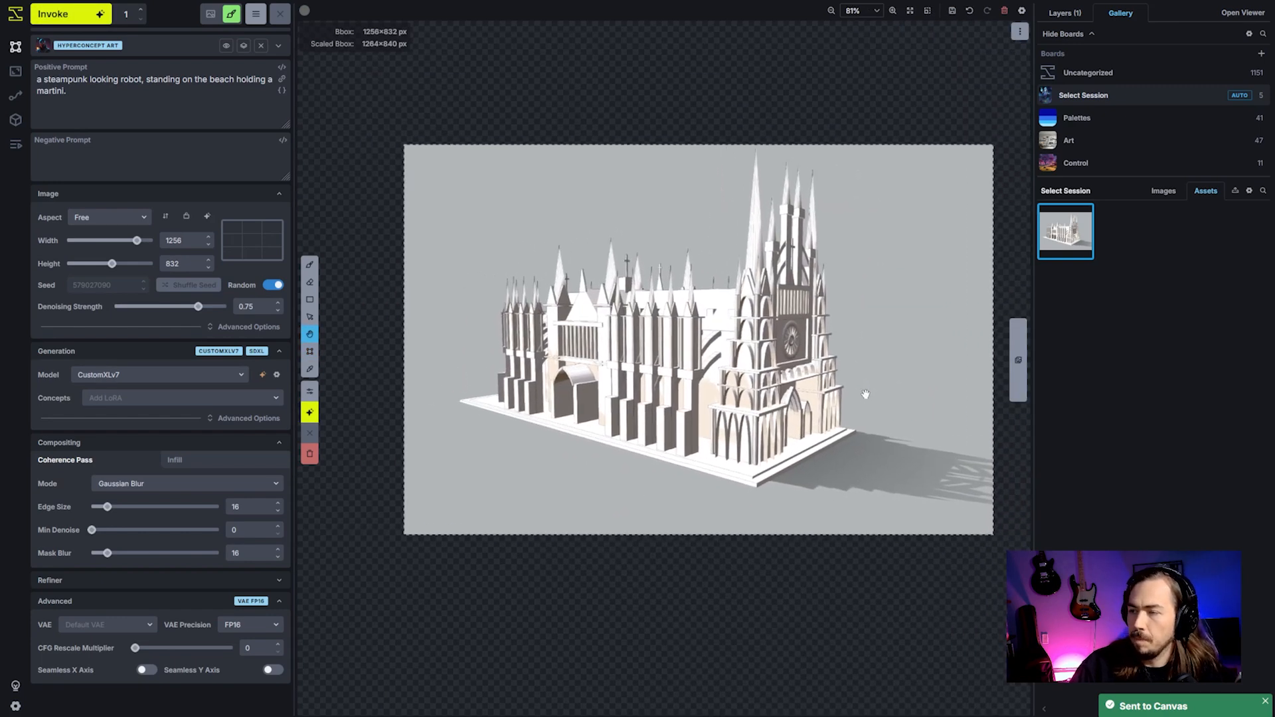
pyautogui.press('c')
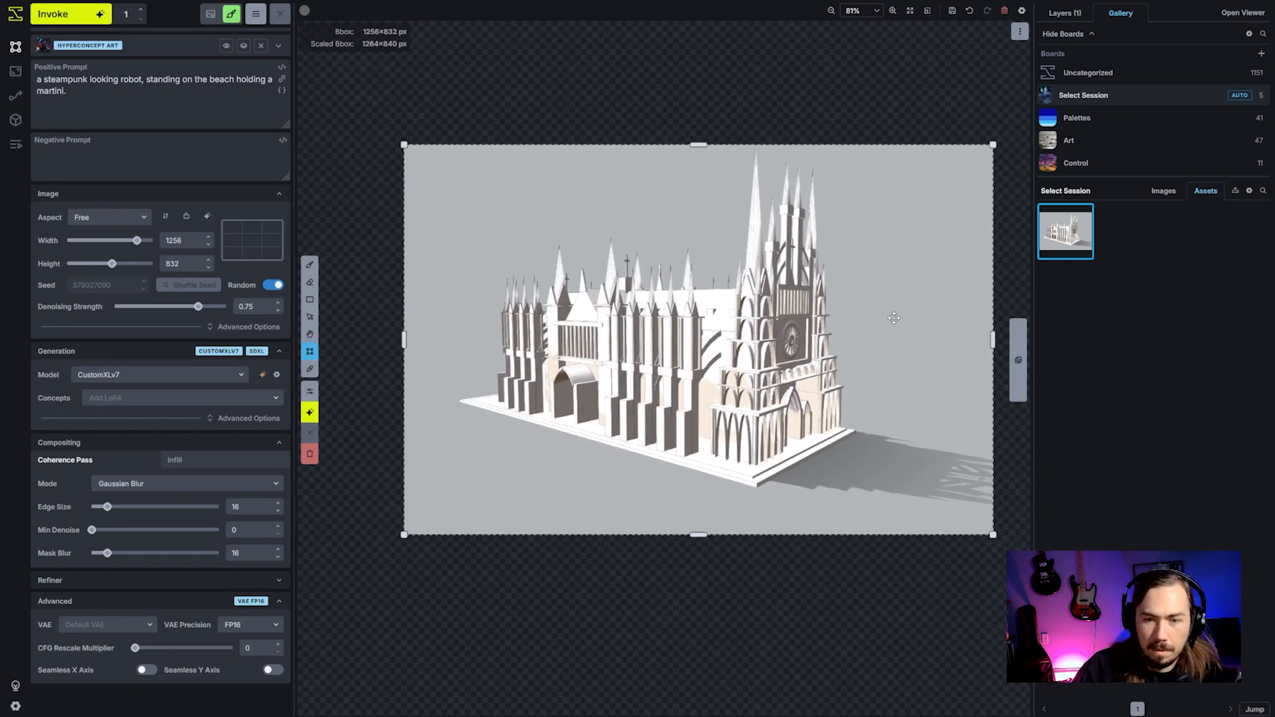
pyautogui.press('space')
pyautogui.scroll(1, 858, 357)
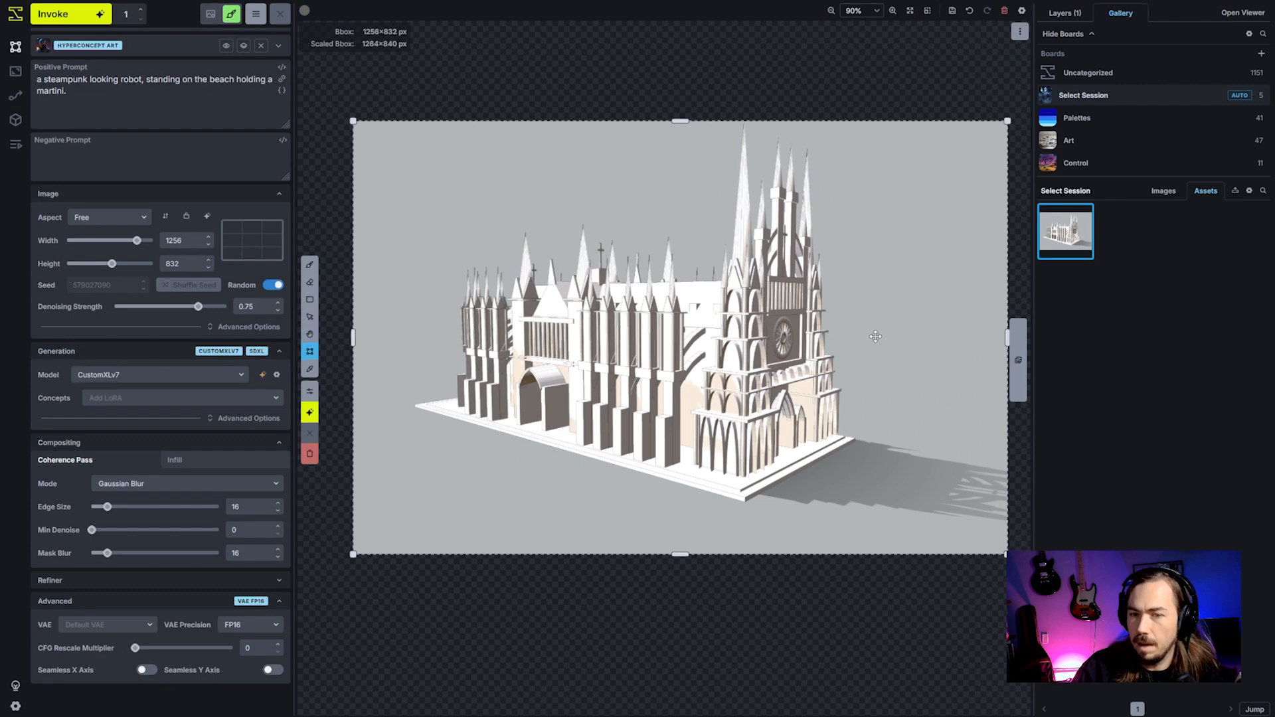
pyautogui.press('space')
pyautogui.moveTo(873, 336); pyautogui.dragTo(860, 338)
pyautogui.press('c')
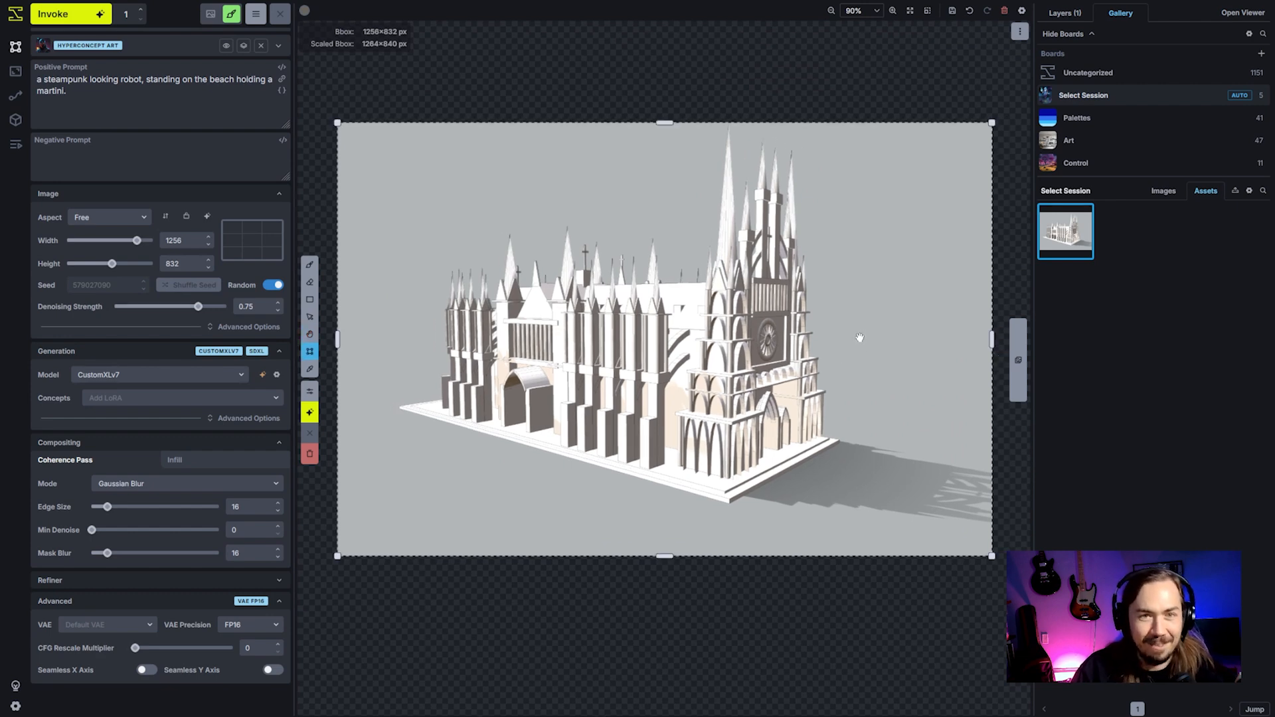
pyautogui.rightClick(782, 99)
pyautogui.click(745, 172)
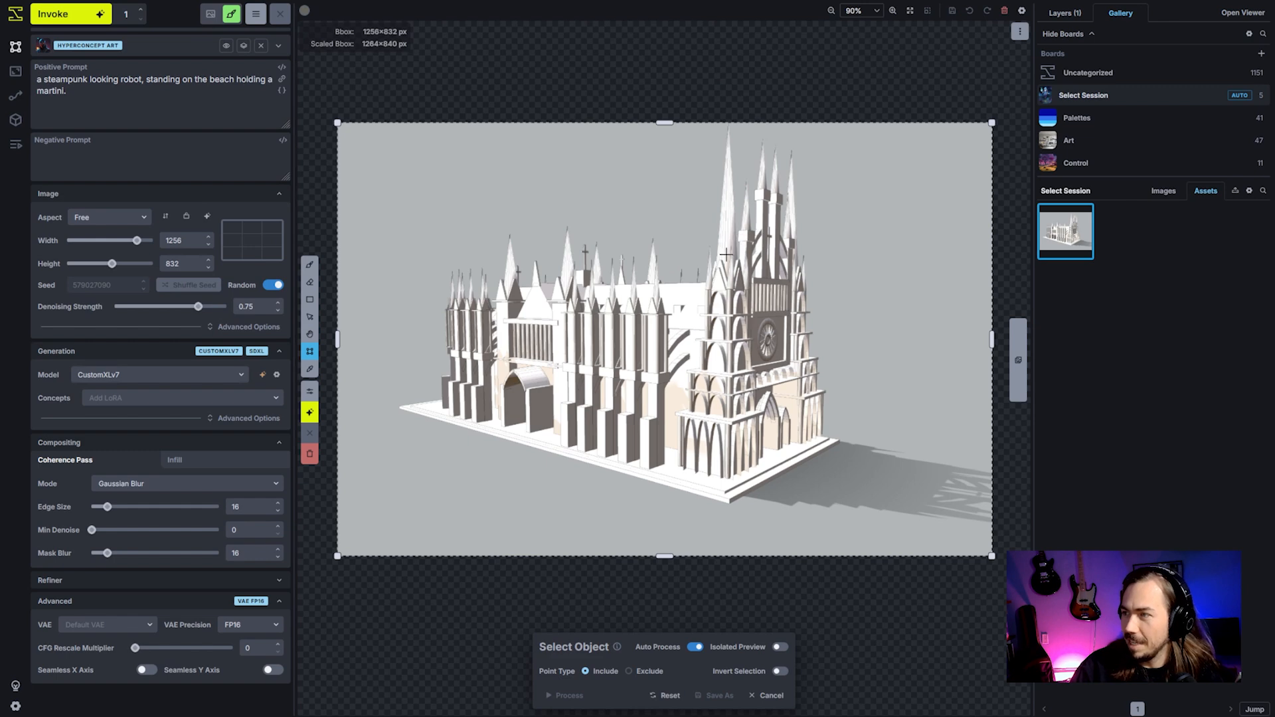
pyautogui.click(729, 244)
pyautogui.click(704, 398)
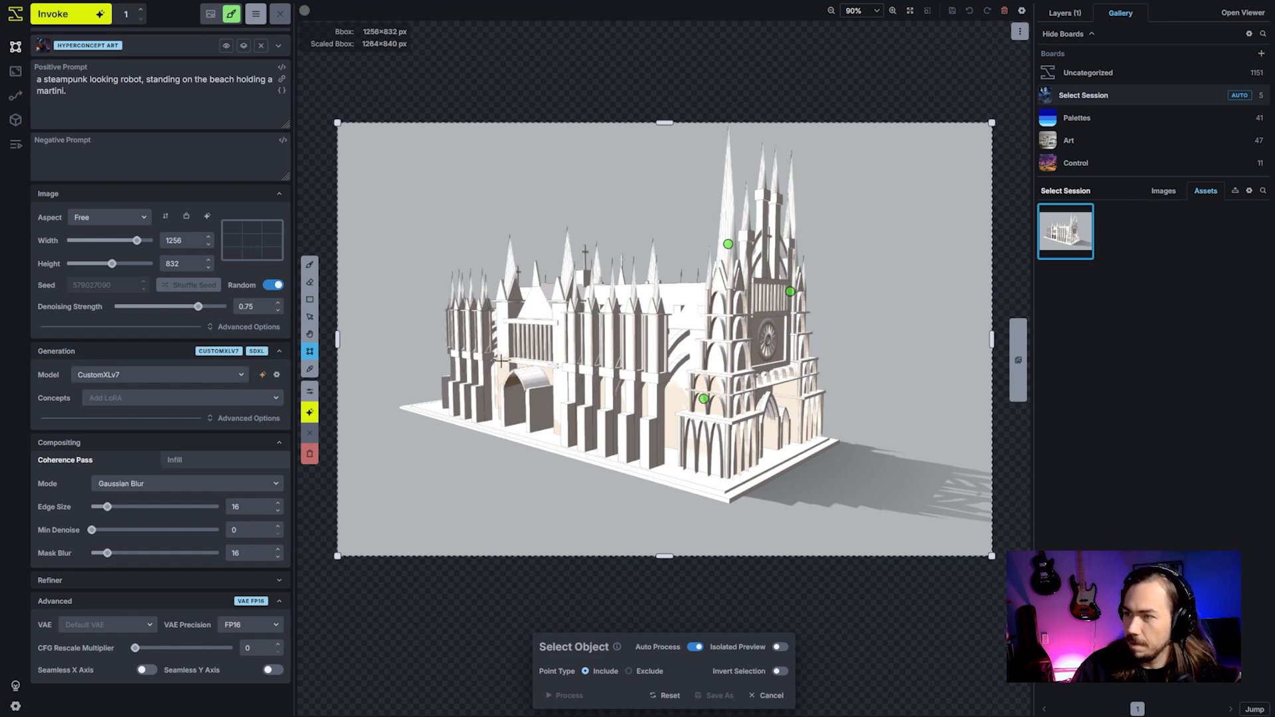
pyautogui.click(474, 356)
pyautogui.click(523, 328)
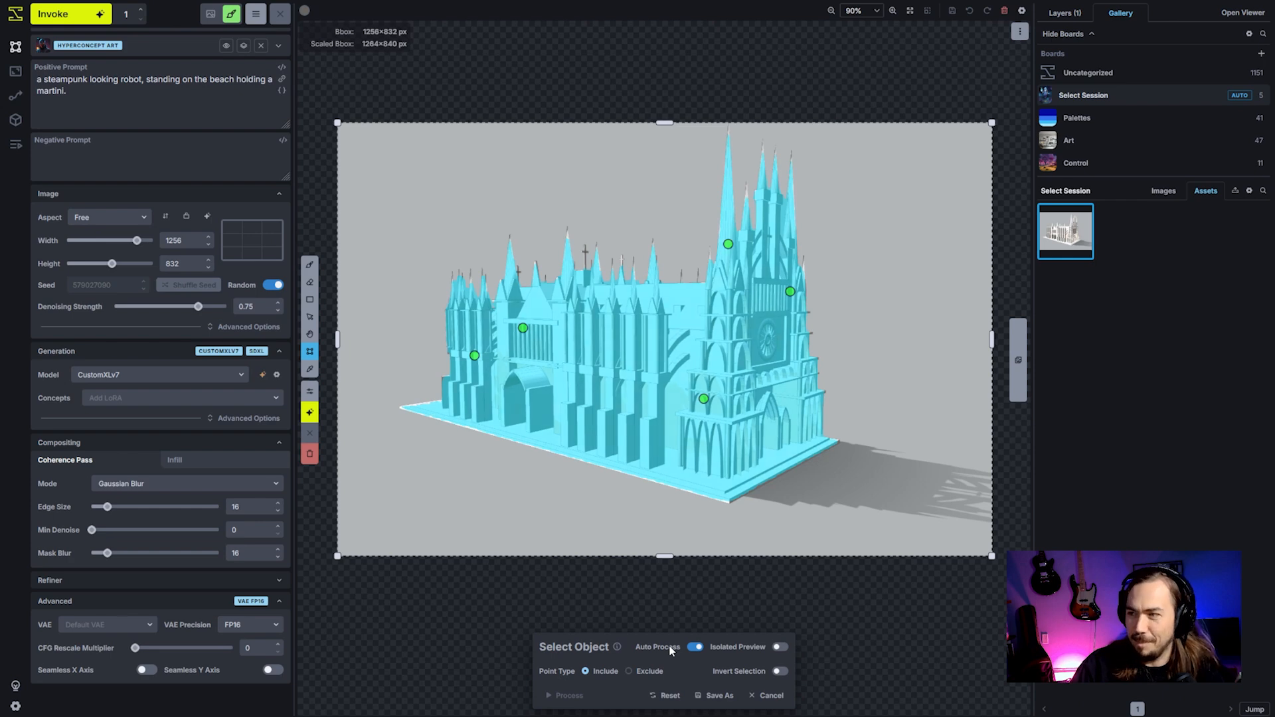
# Inspect the selection's edges up close around the cathedral's roof crosses, pinnacles and tall spires.
pyautogui.scroll(5, 616, 339)
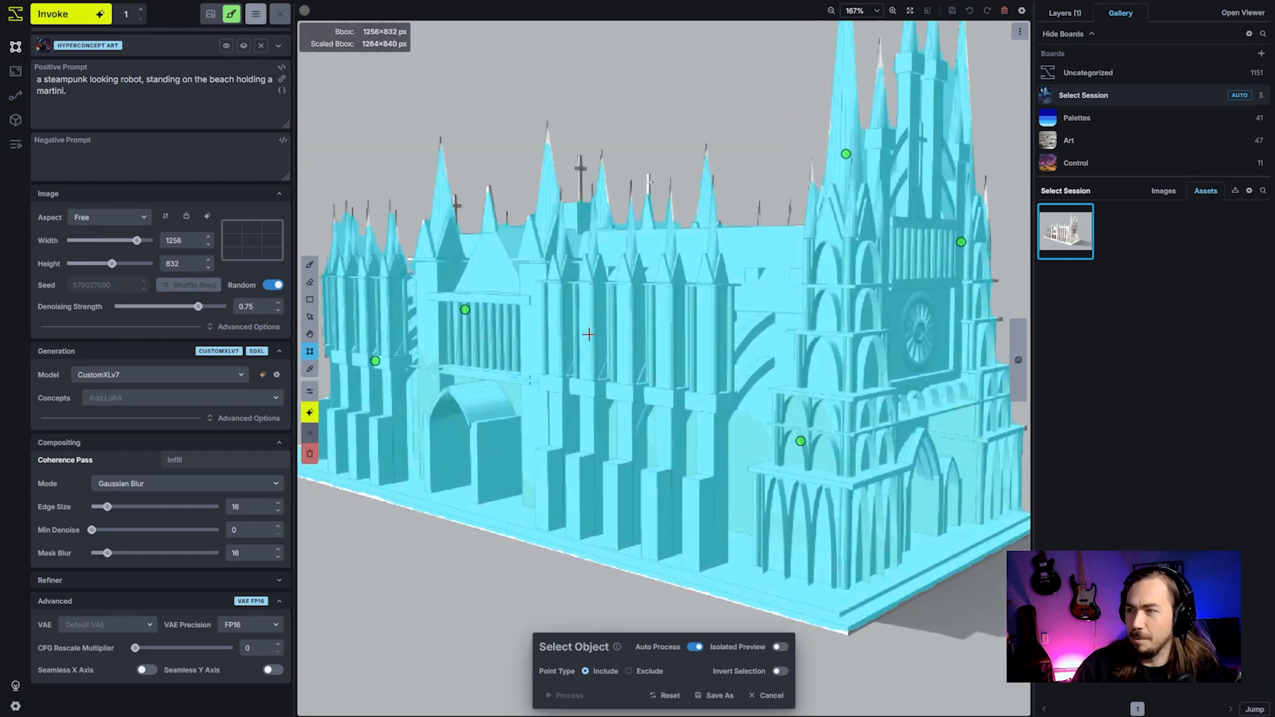
pyautogui.moveTo(587, 115); pyautogui.dragTo(635, 311)
pyautogui.scroll(4, 596, 131)
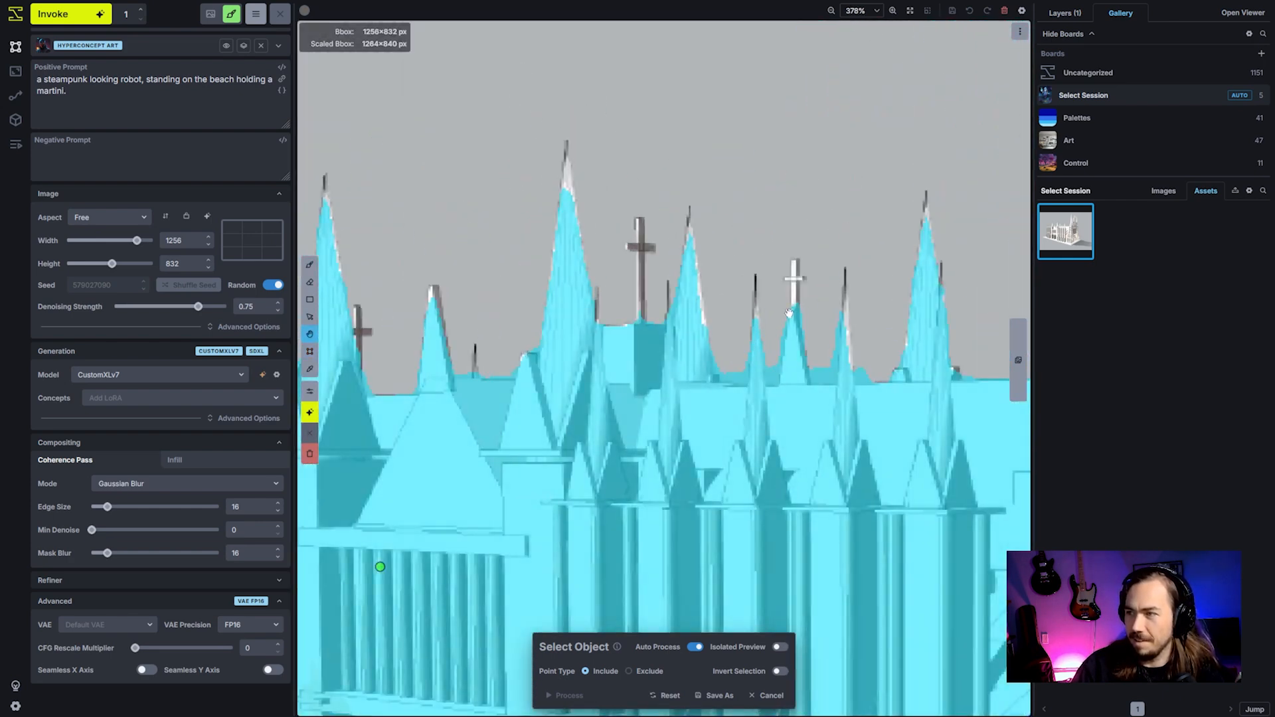
pyautogui.scroll(-4, 649, 350)
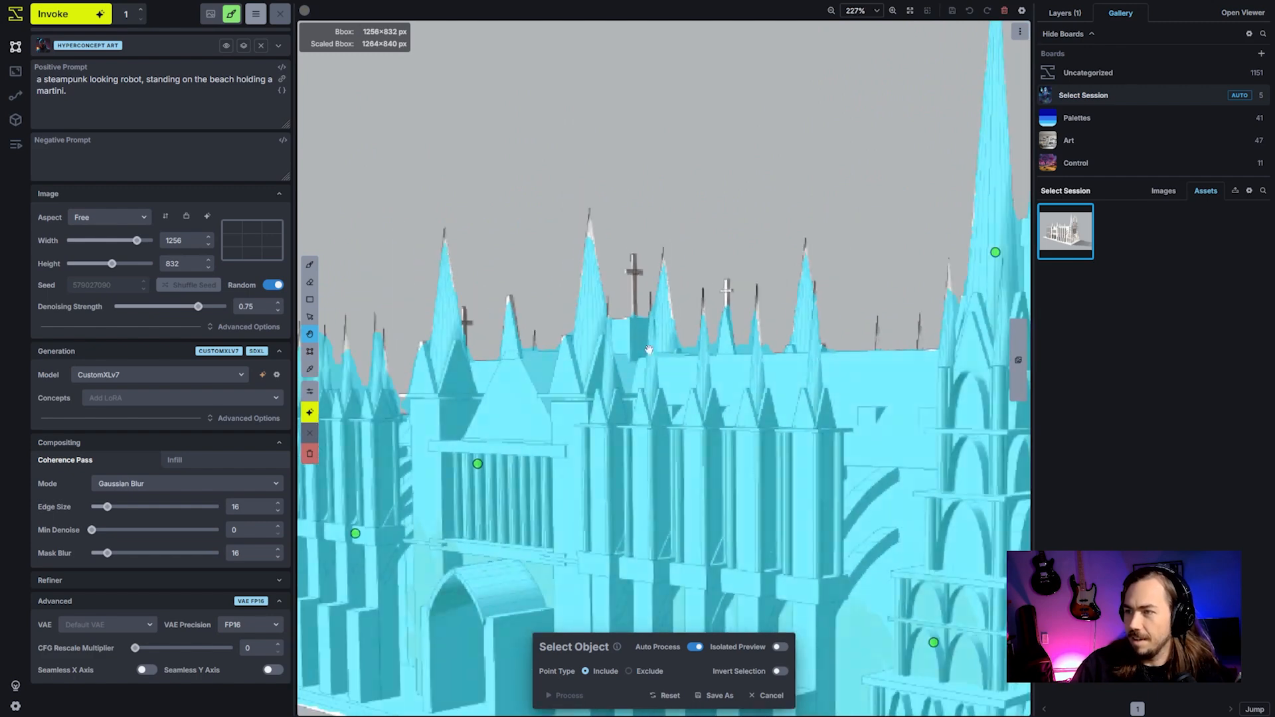
pyautogui.scroll(-4, 649, 350)
pyautogui.scroll(4, 774, 331)
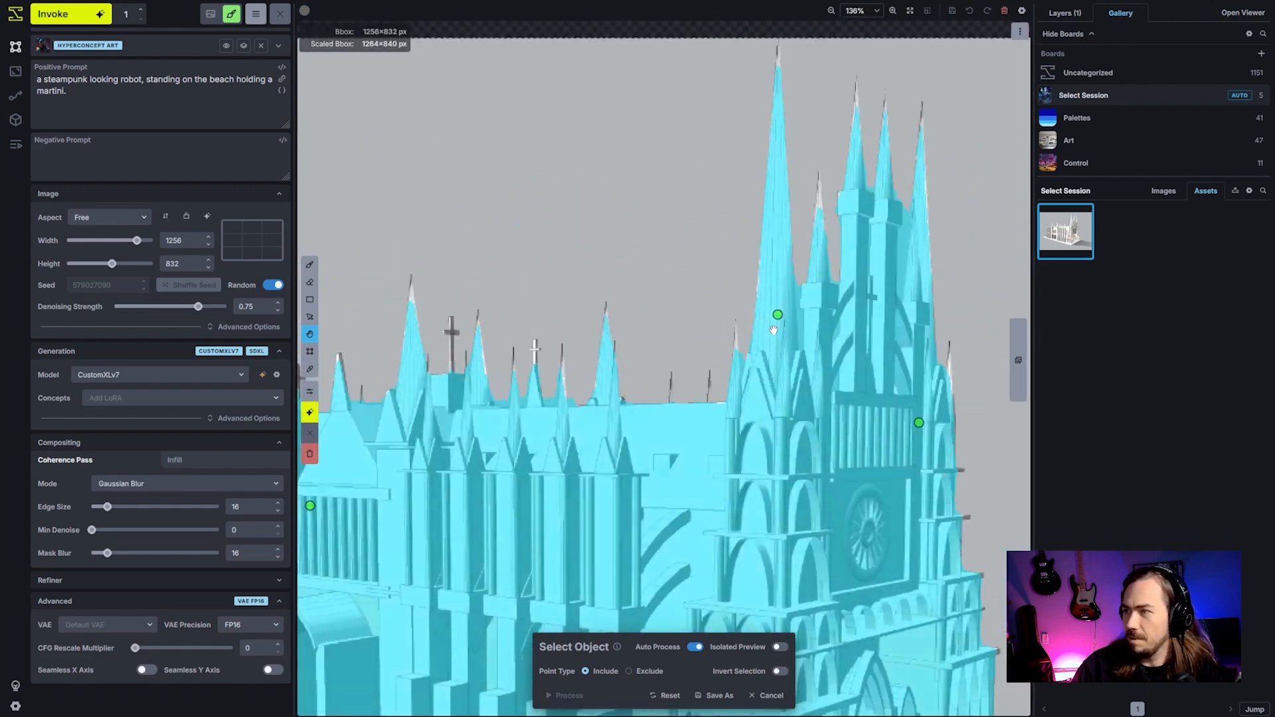
pyautogui.scroll(-5, 774, 331)
pyautogui.moveTo(716, 423); pyautogui.dragTo(781, 370)
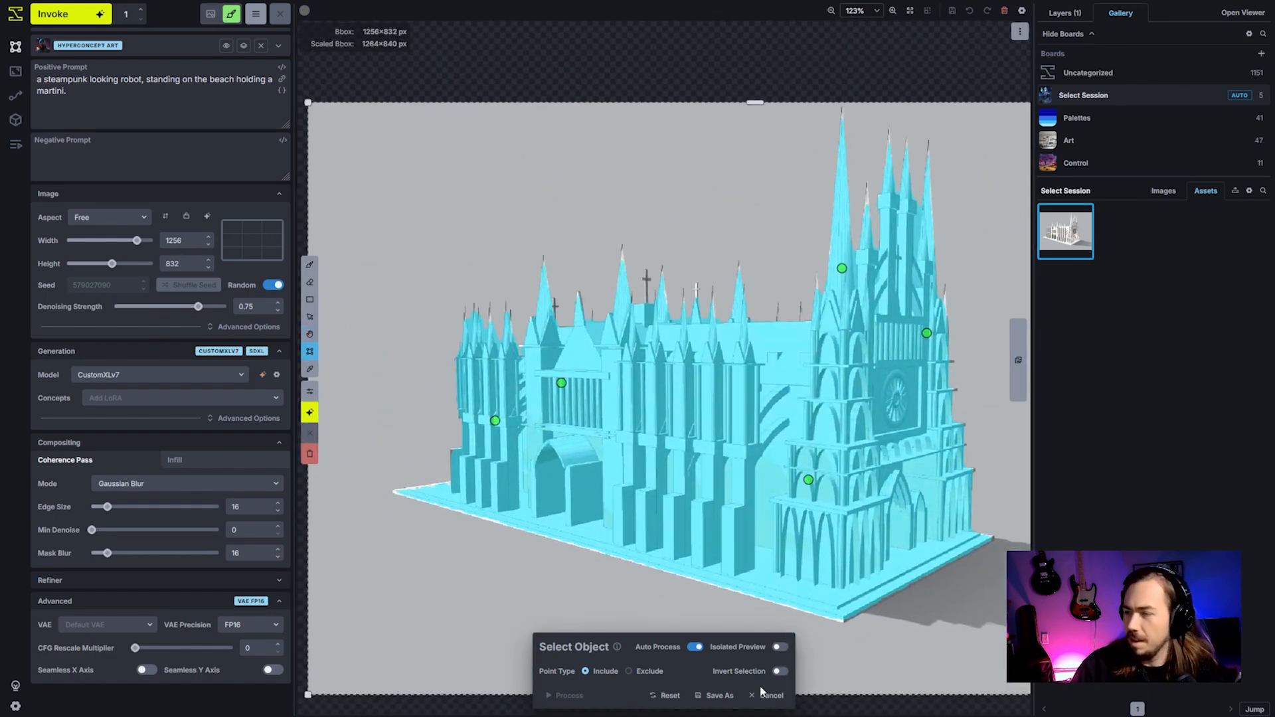
# Invert the selection, add an include point on the lower side buttresses and save the result as a new inpaint mask.
pyautogui.click(780, 671)
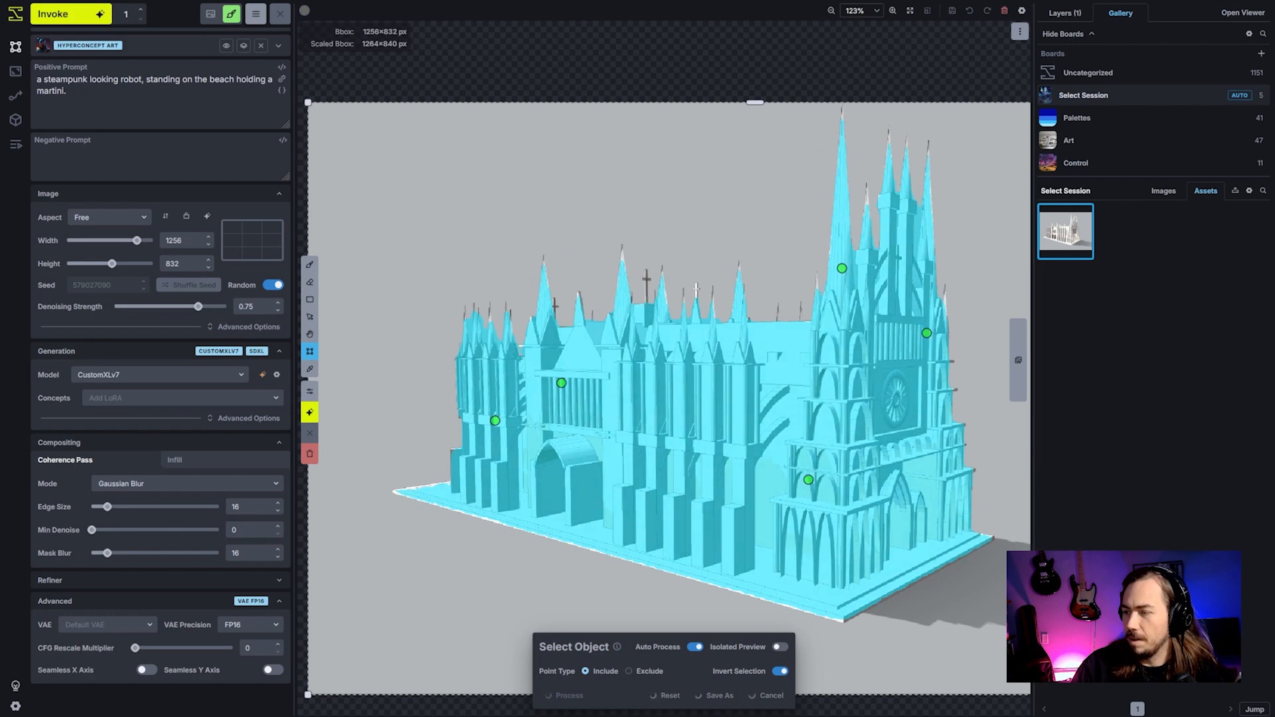
pyautogui.scroll(-3, 846, 549)
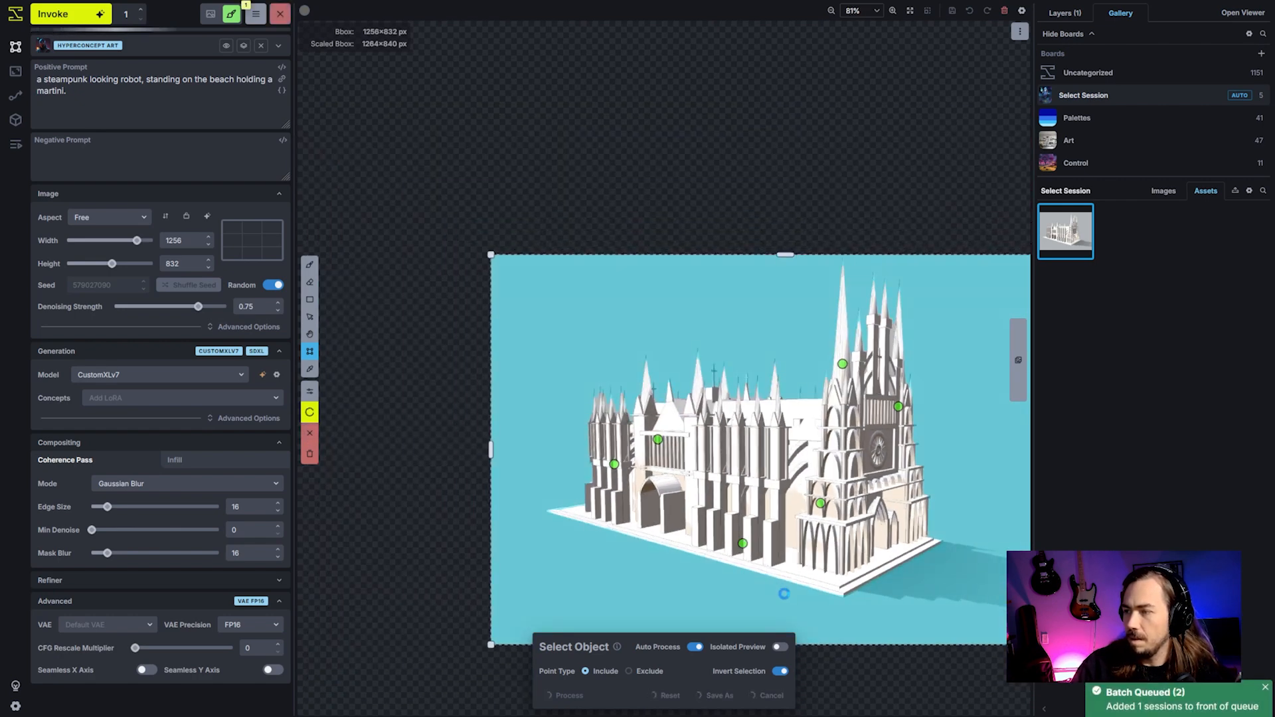
pyautogui.press('space')
pyautogui.moveTo(951, 549); pyautogui.dragTo(837, 501)
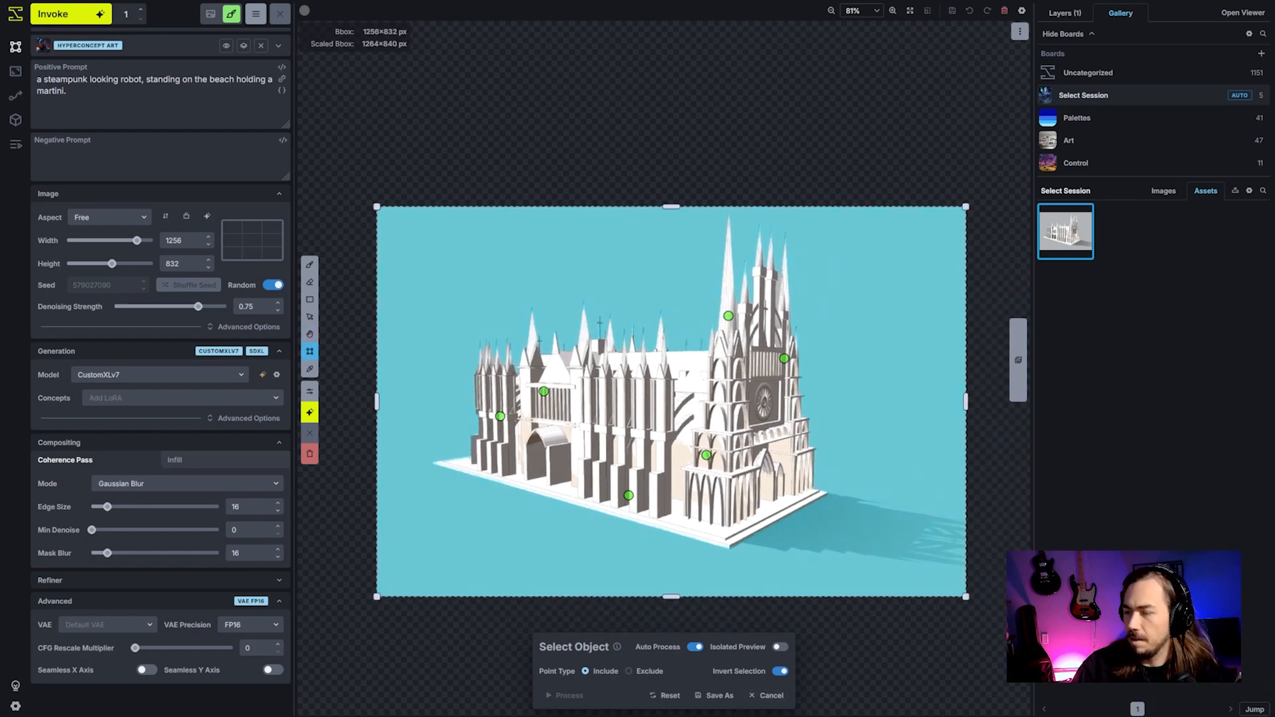
pyautogui.click(721, 698)
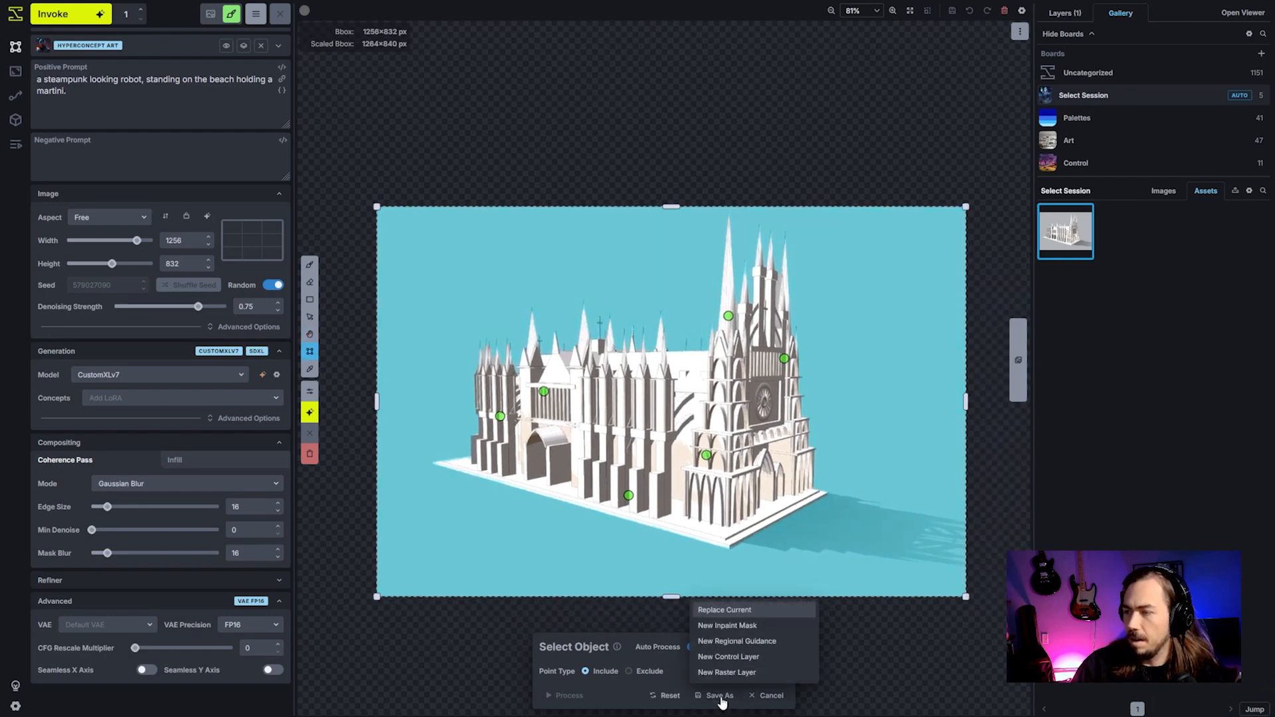
pyautogui.click(739, 629)
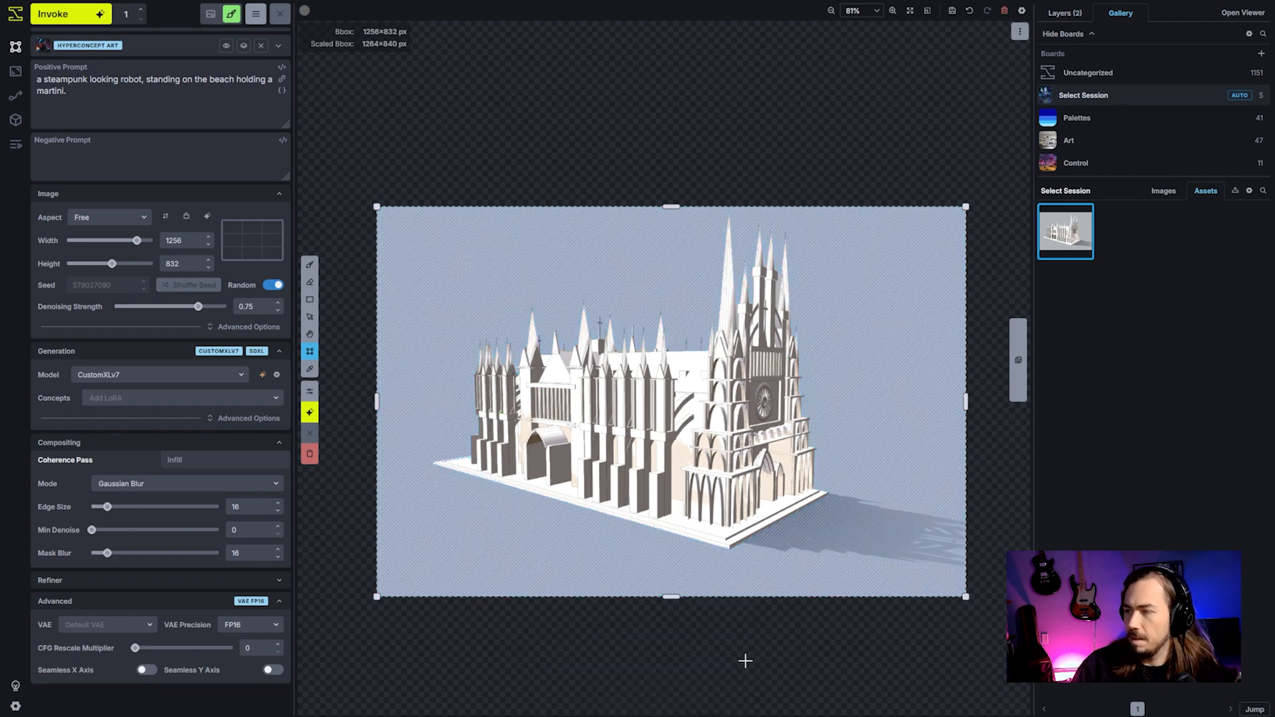
# Change the positive prompt to "a cathedral on the beach".
pyautogui.moveTo(44, 79); pyautogui.dragTo(87, 89)
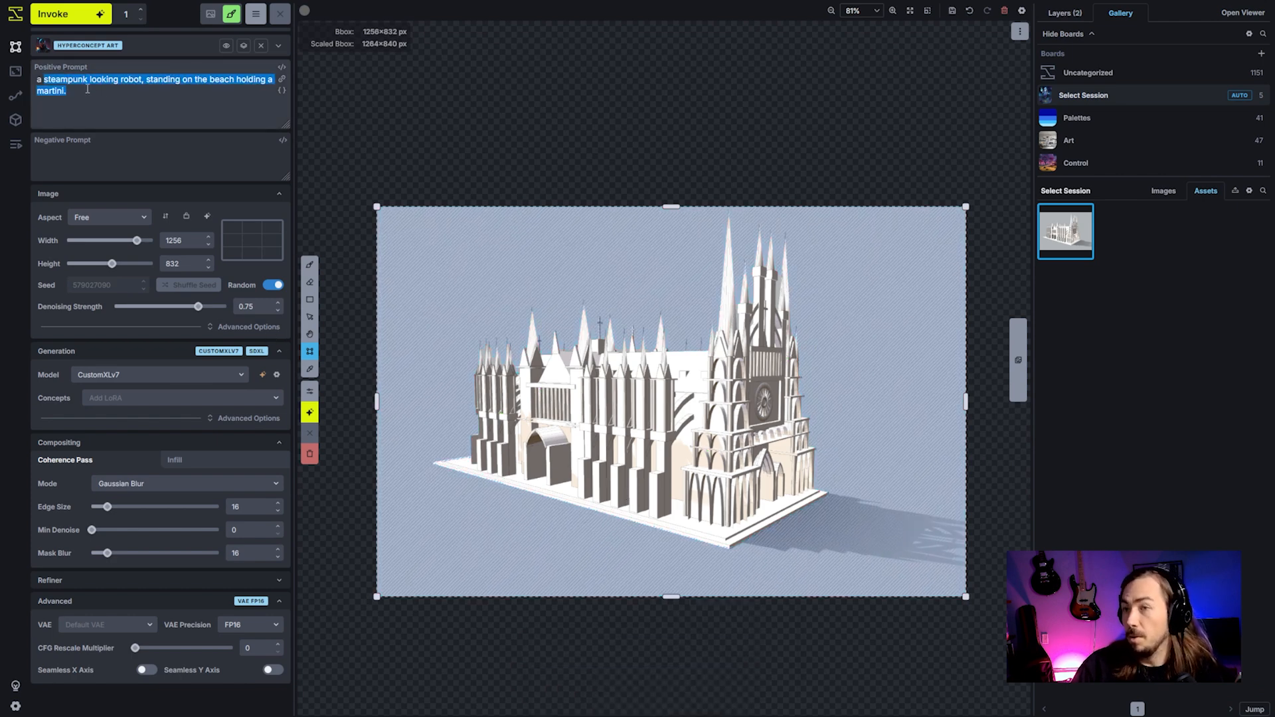
pyautogui.write('cat')
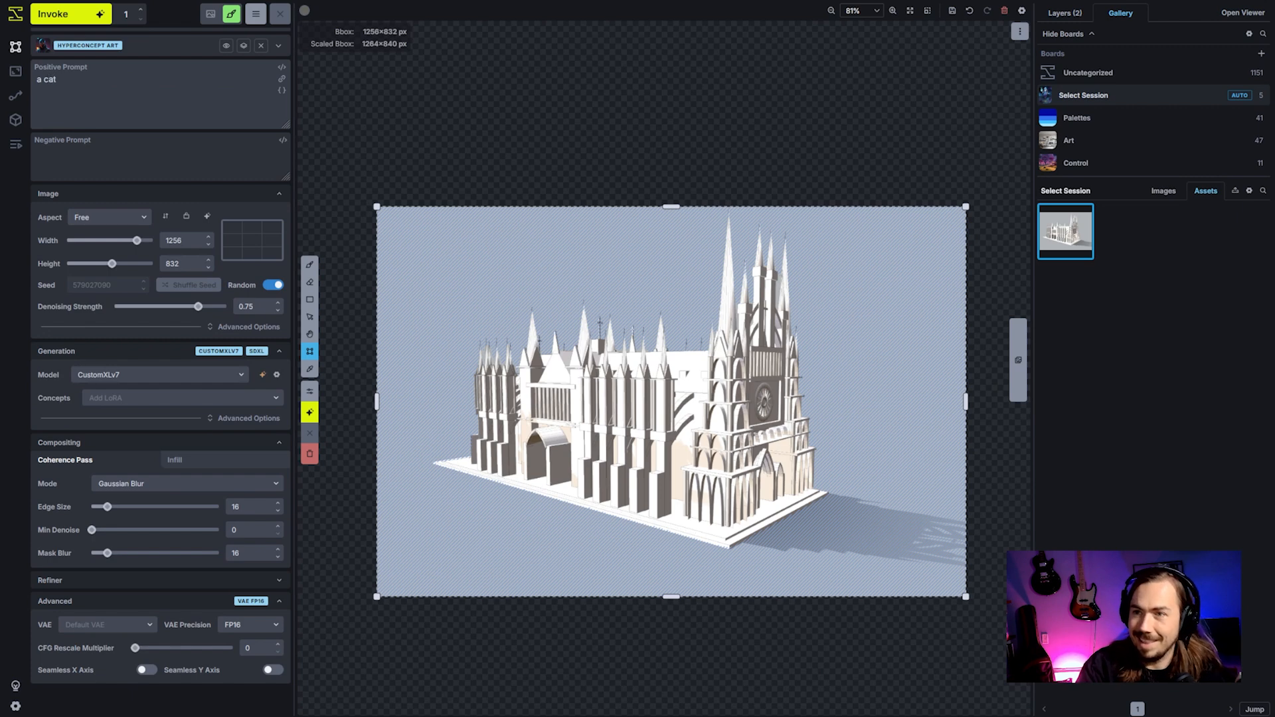
pyautogui.write('hedr')
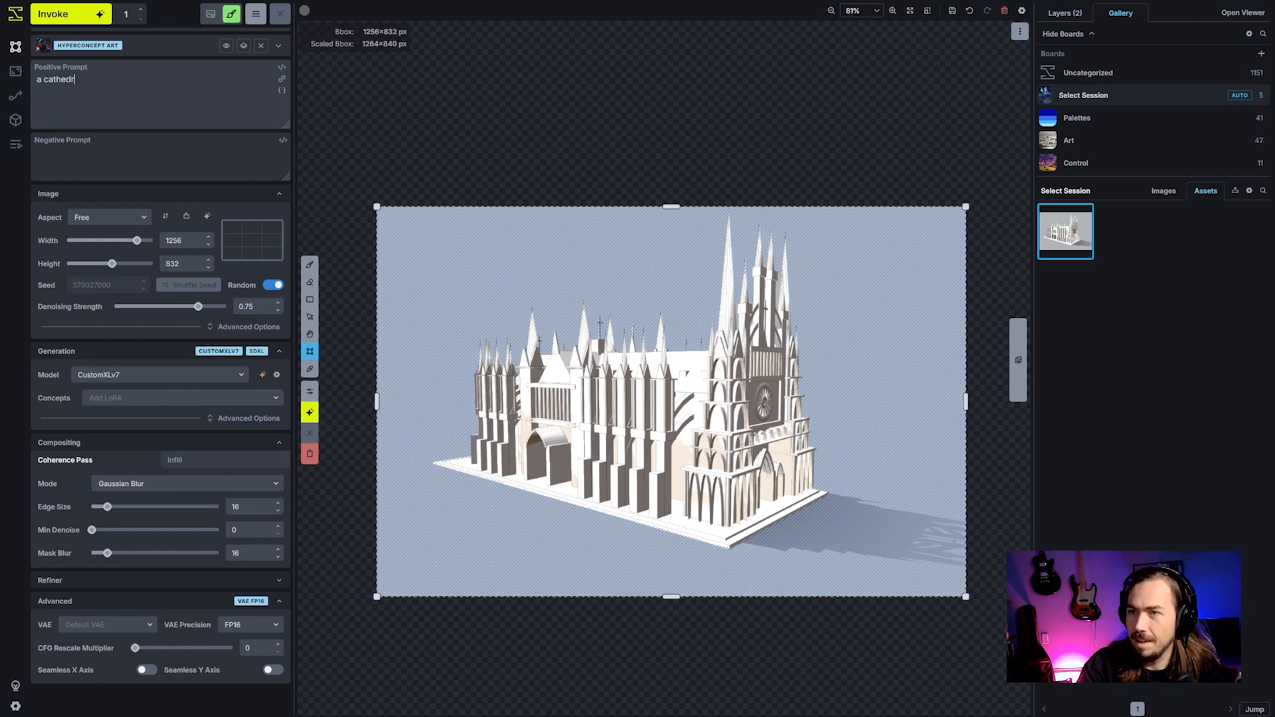
pyautogui.write('al on the beach')
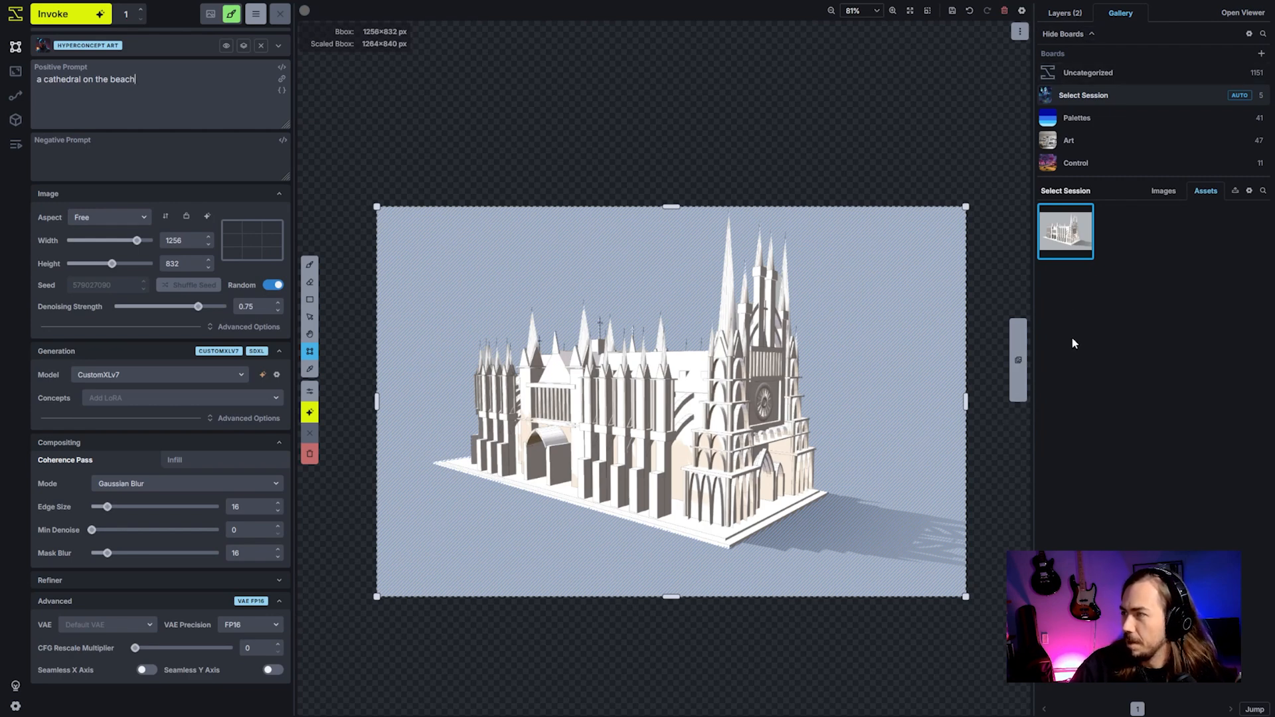
# Start Select Object on the raster layer and add include points on the front tower, lower arches, side wall and gable.
pyautogui.rightClick(655, 416)
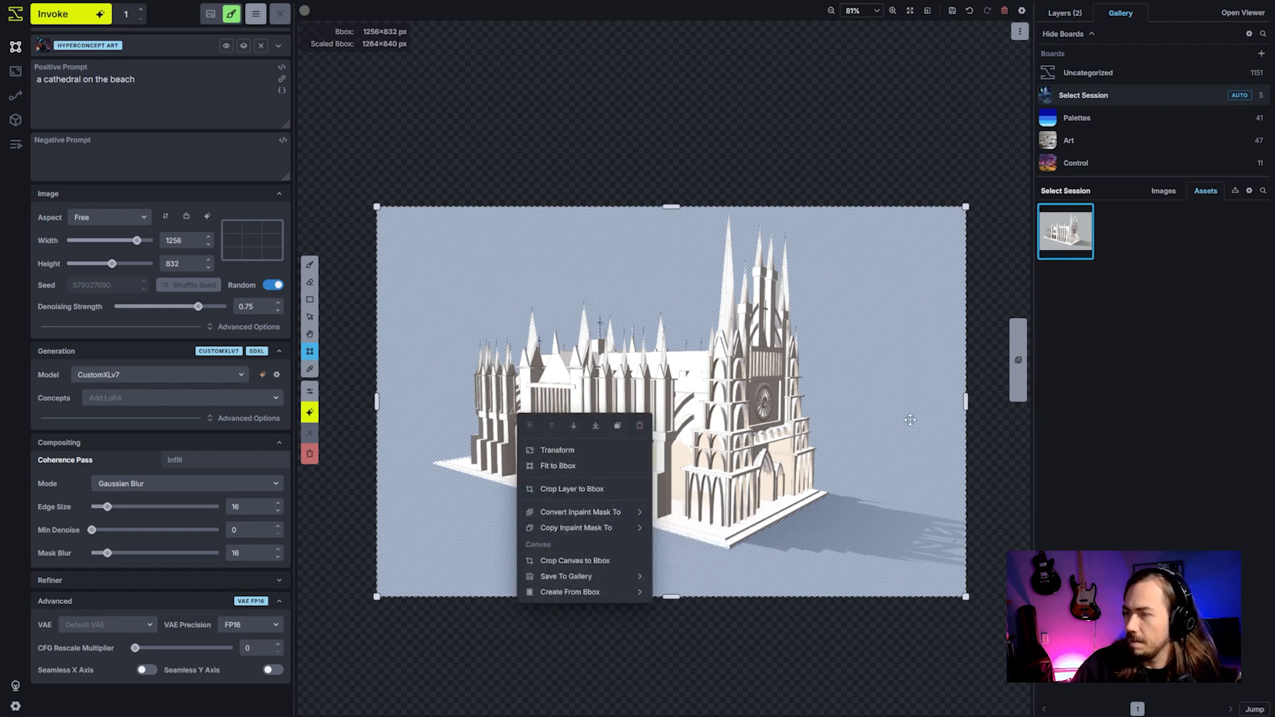
pyautogui.click(1065, 13)
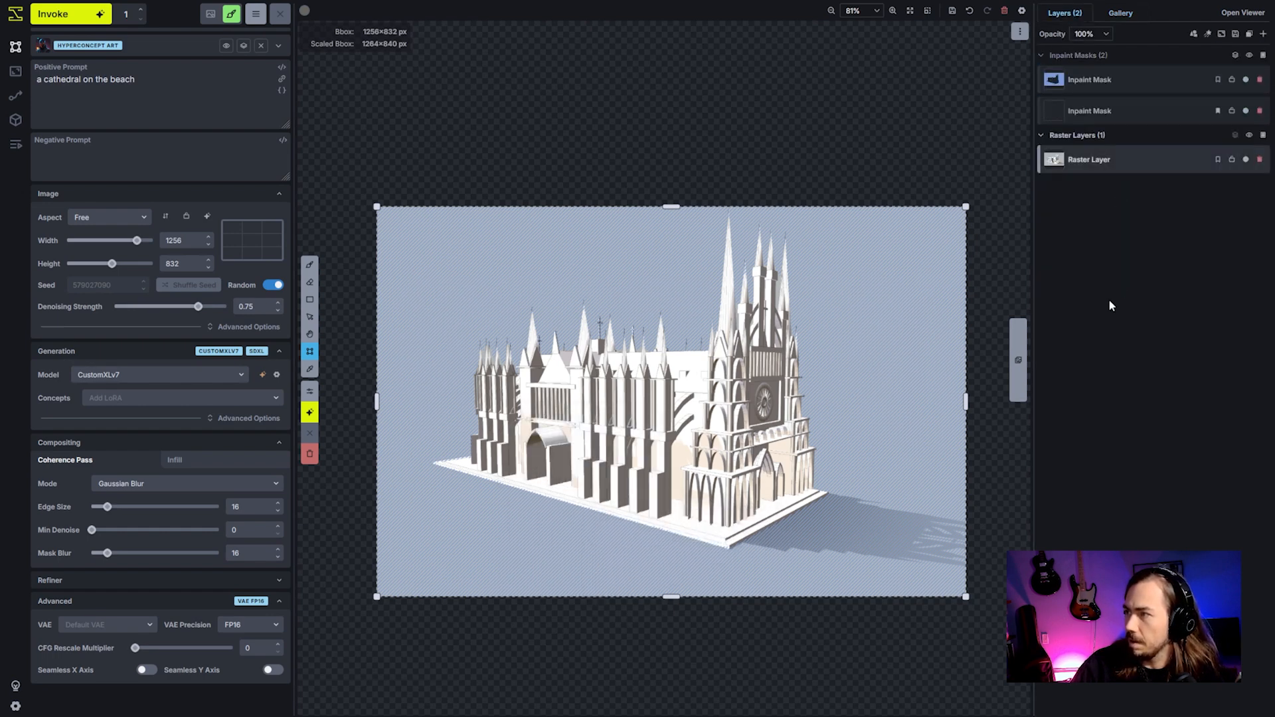
pyautogui.rightClick(1121, 163)
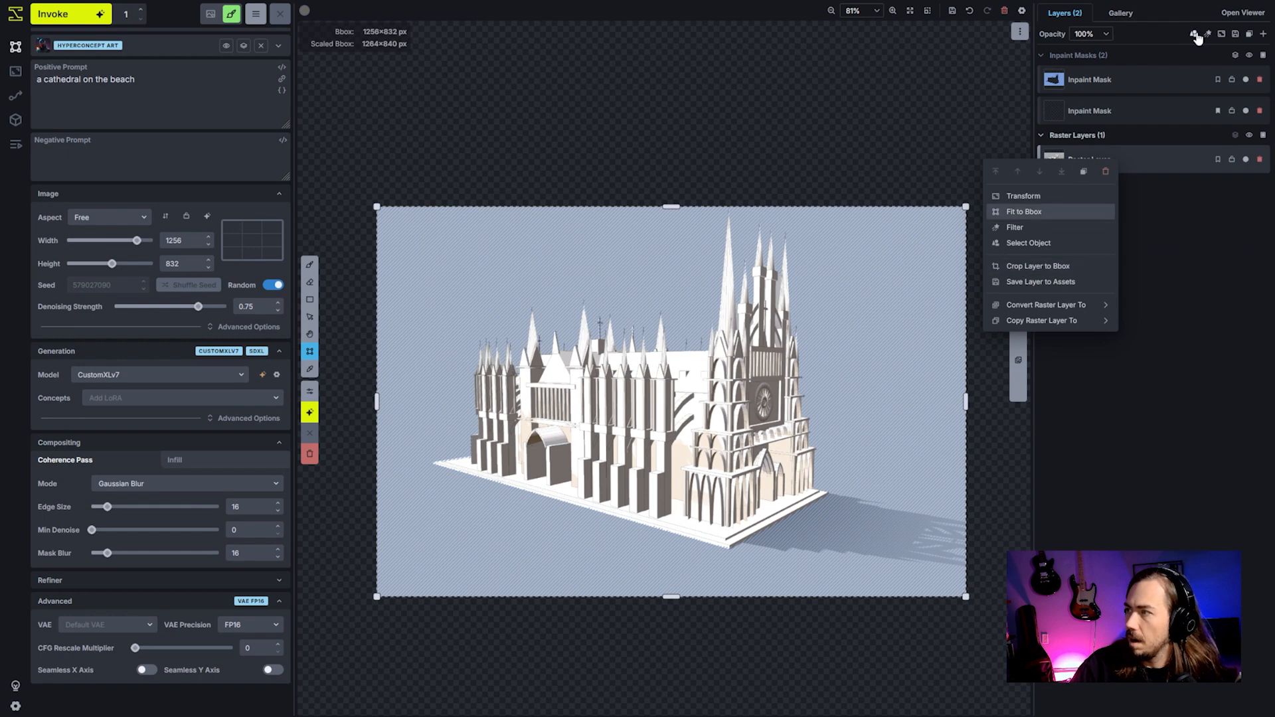
pyautogui.click(1030, 244)
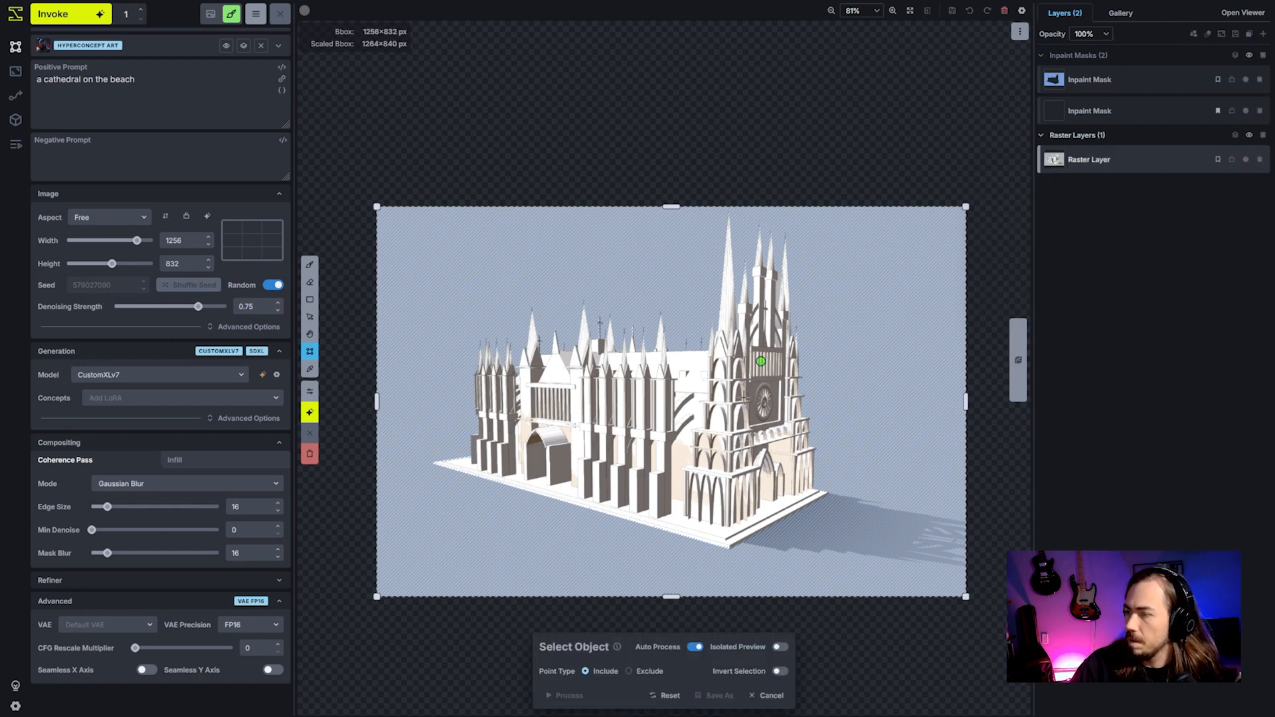
pyautogui.click(570, 429)
pyautogui.click(551, 377)
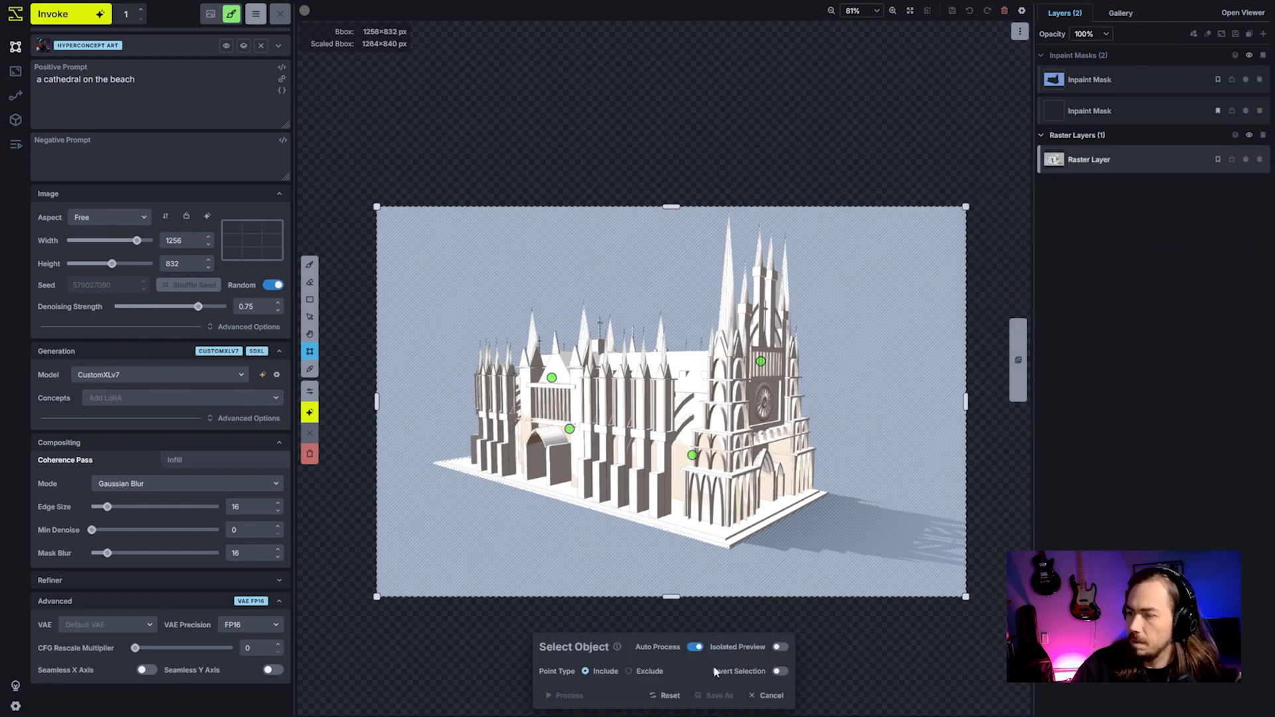
# Save the selected cathedral as a new raster layer and delete the original raster layer.
pyautogui.click(719, 697)
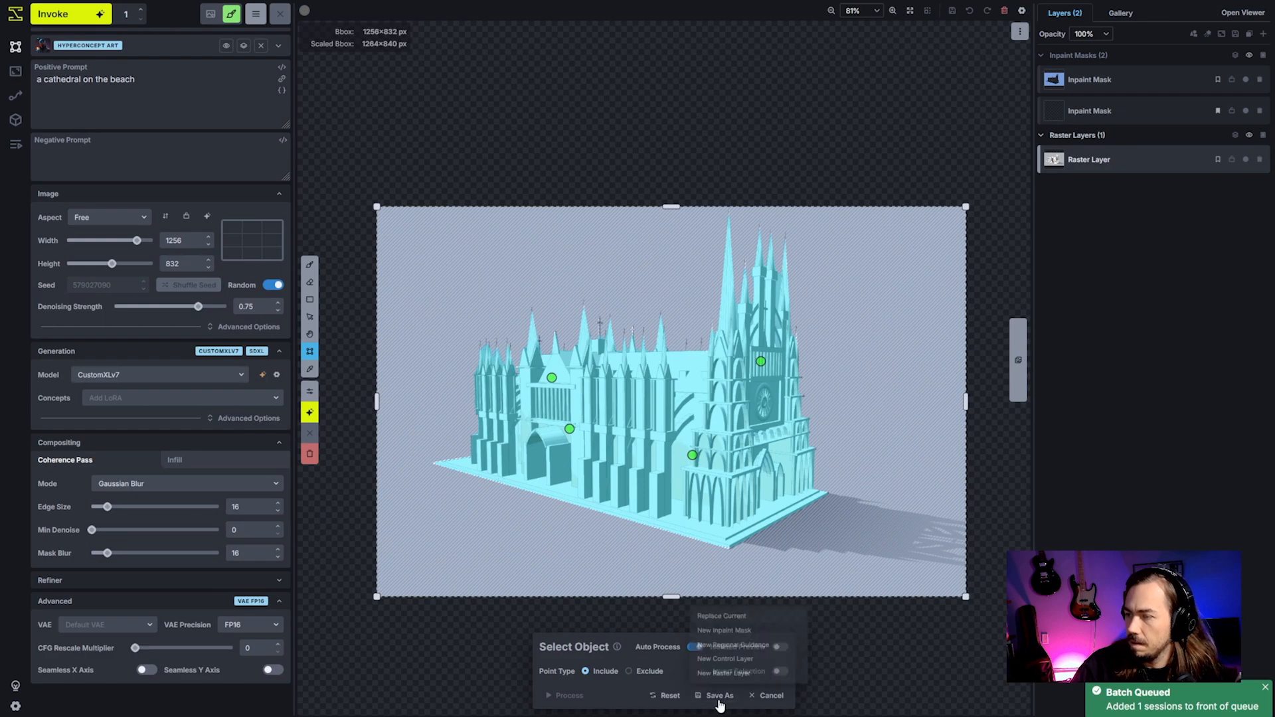
pyautogui.click(730, 673)
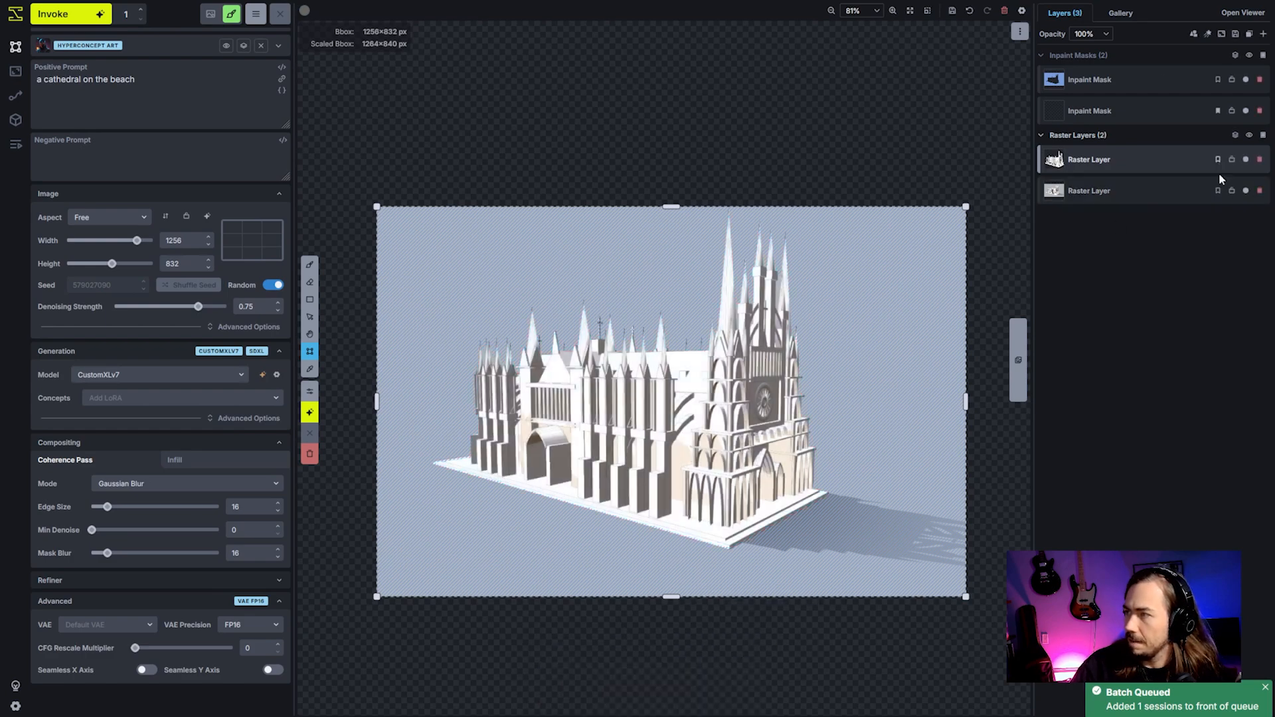
pyautogui.click(1260, 191)
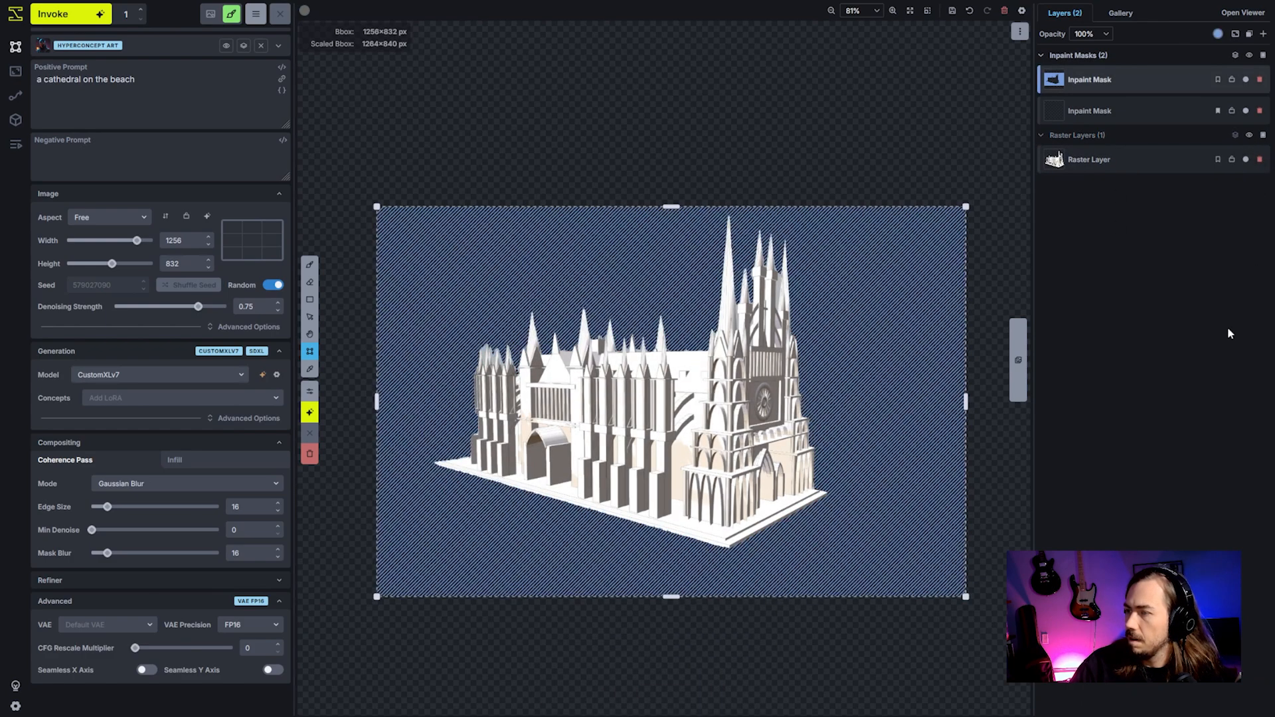
# Convert the cut-out cathedral raster layer to a control layer.
pyautogui.click(1146, 164)
pyautogui.rightClick(1142, 161)
pyautogui.moveTo(1082, 326)
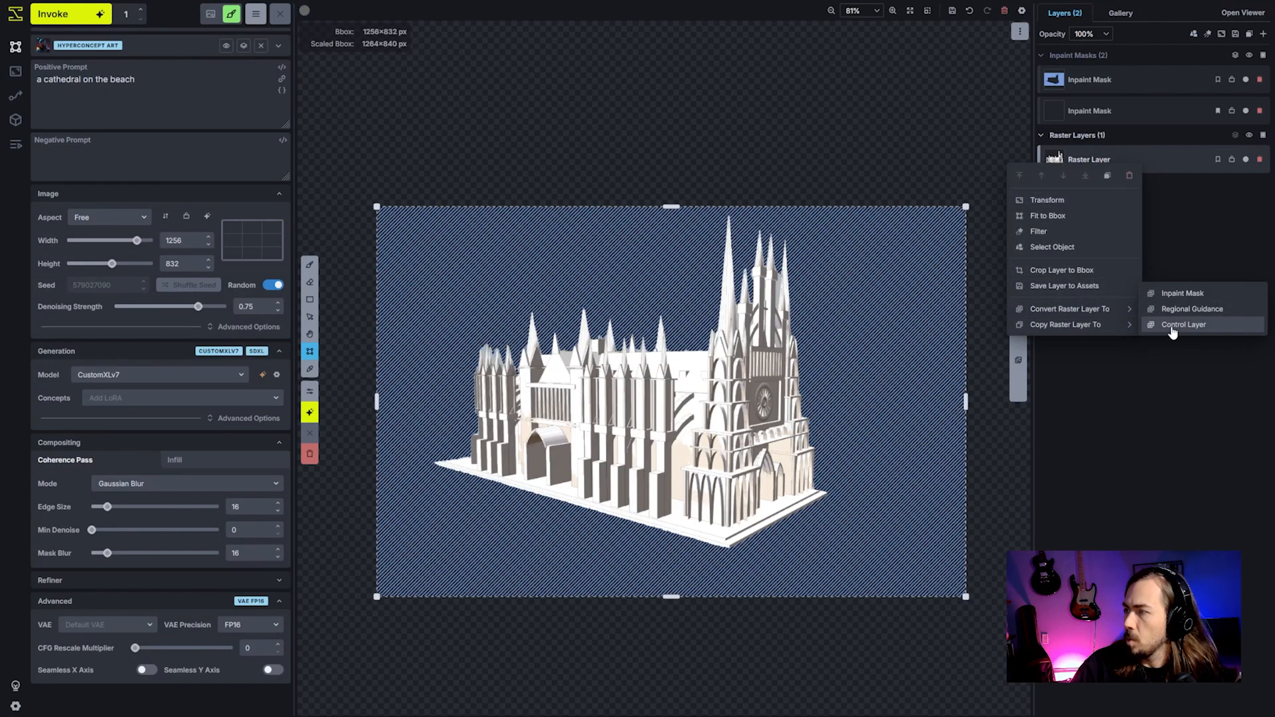
pyautogui.click(1173, 327)
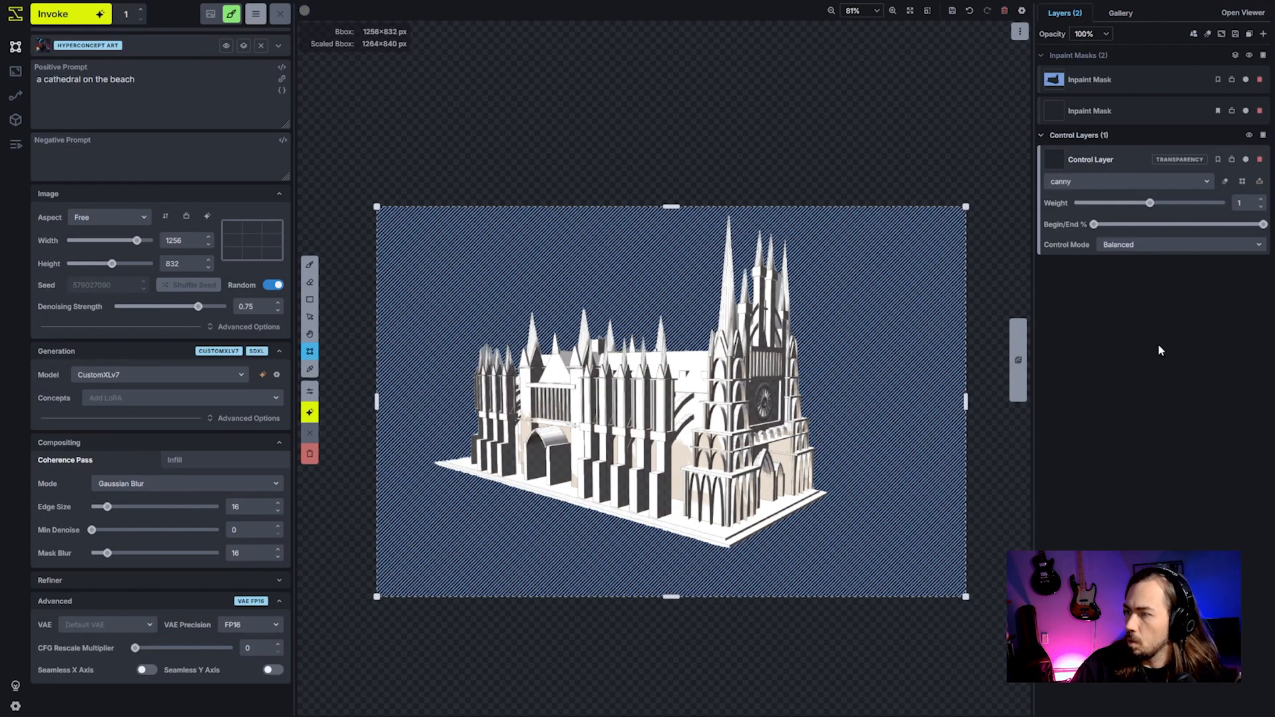
# Filter the cathedral control layer with Canny Edge Detection and replace its current content with the result.
pyautogui.click(1229, 182)
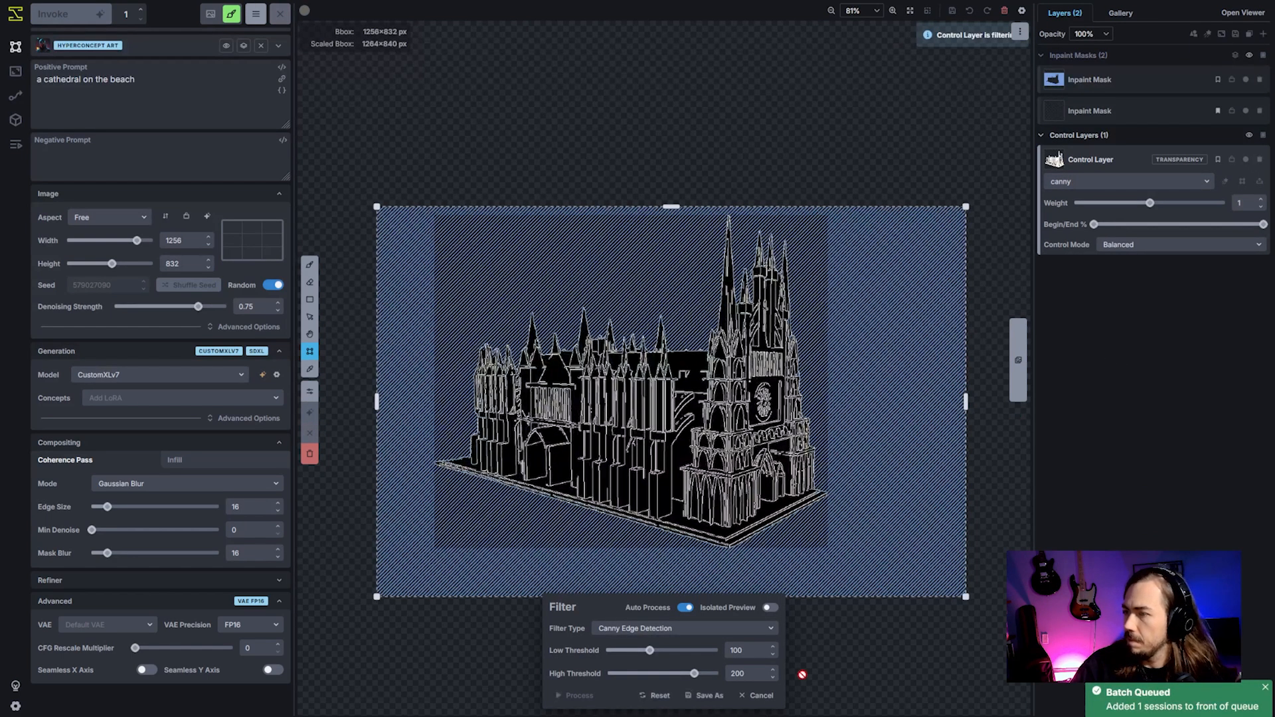
pyautogui.click(701, 695)
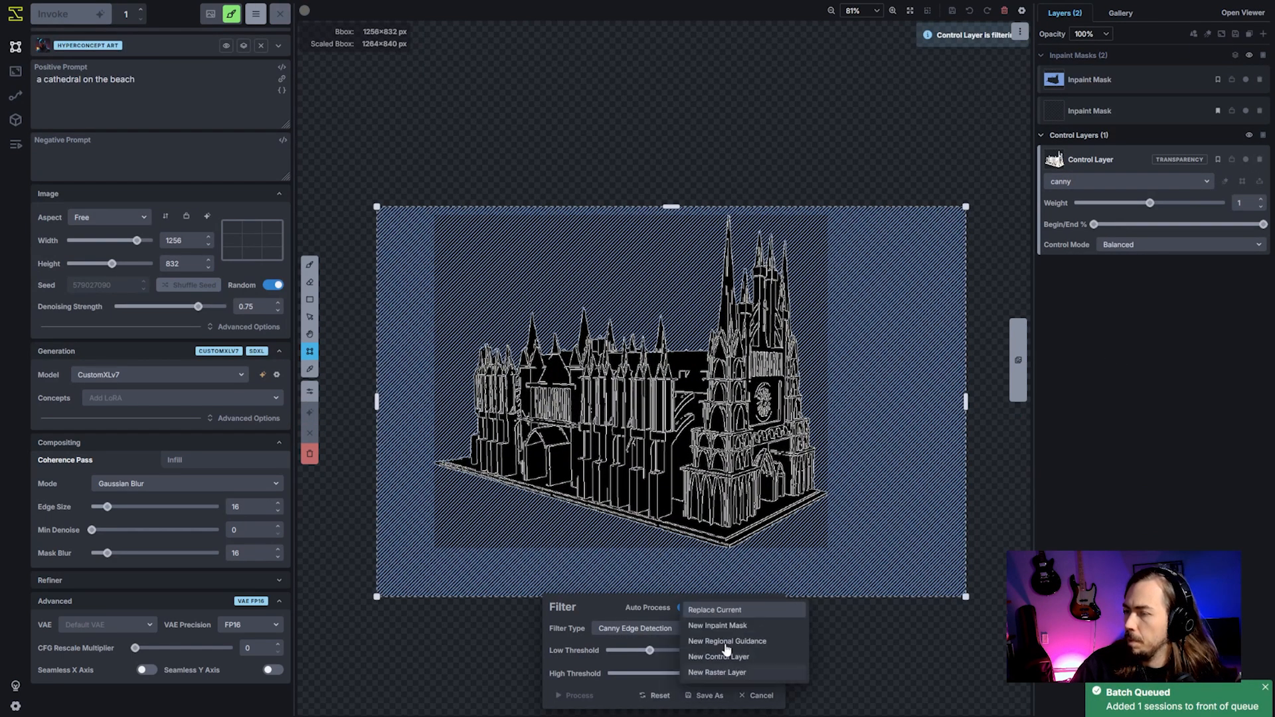
pyautogui.click(715, 610)
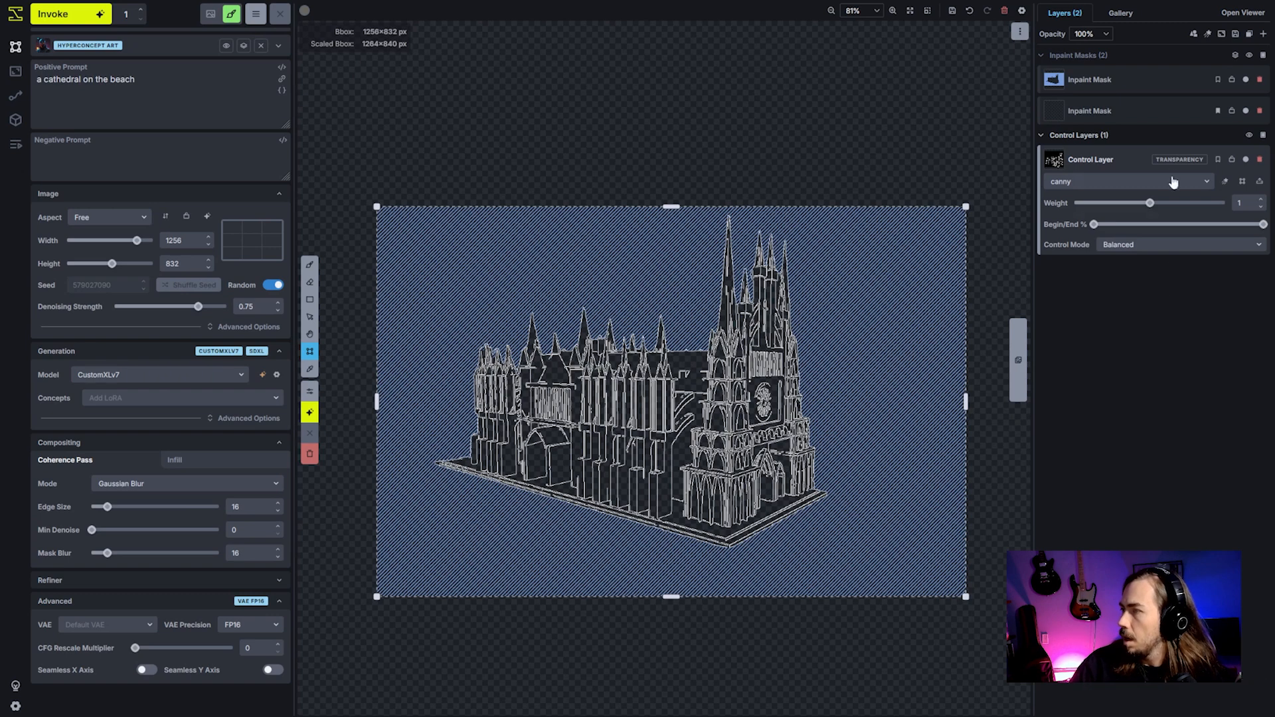
# Delete the inpaint mask covering the background and add an empty raster layer.
pyautogui.click(1263, 136)
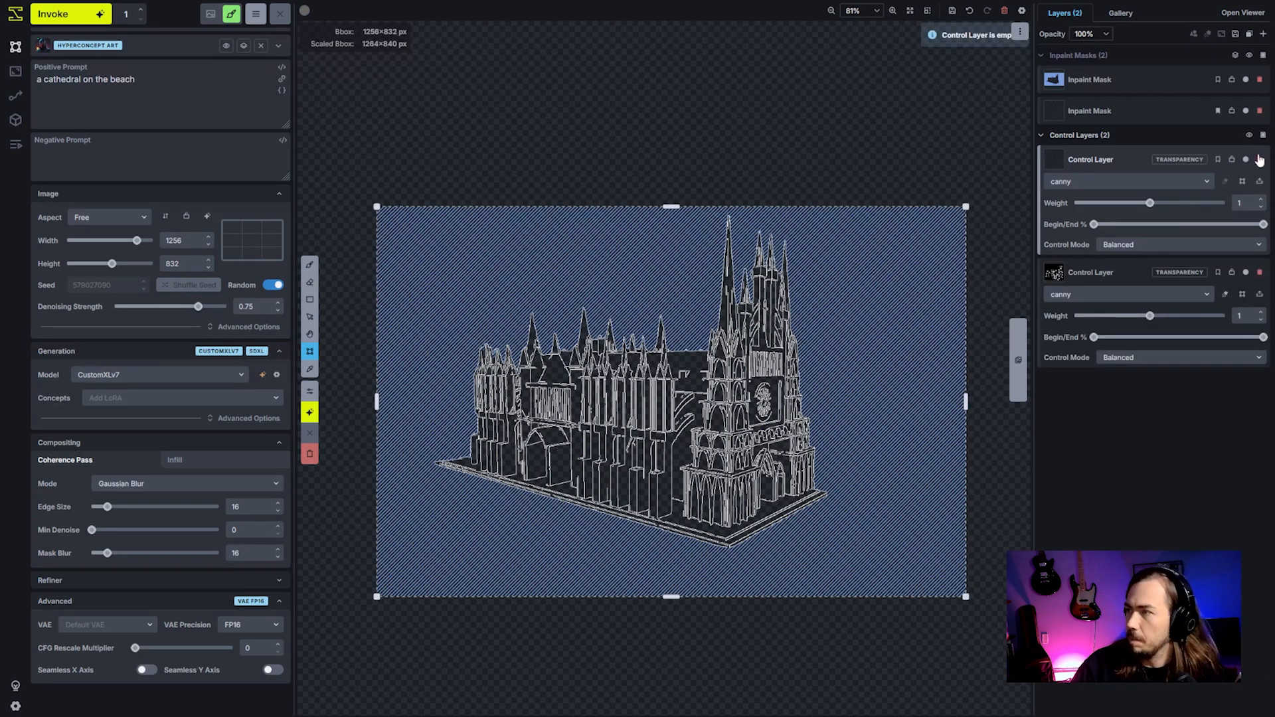
pyautogui.click(1262, 80)
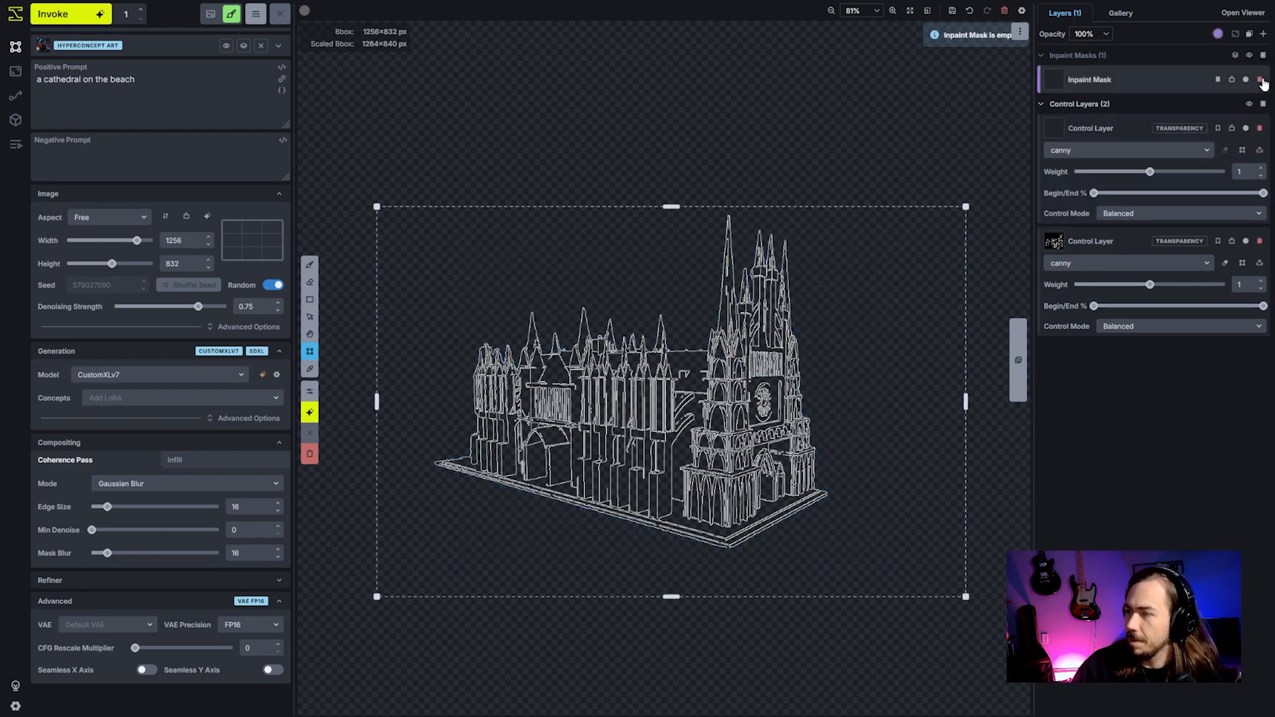
pyautogui.click(1264, 34)
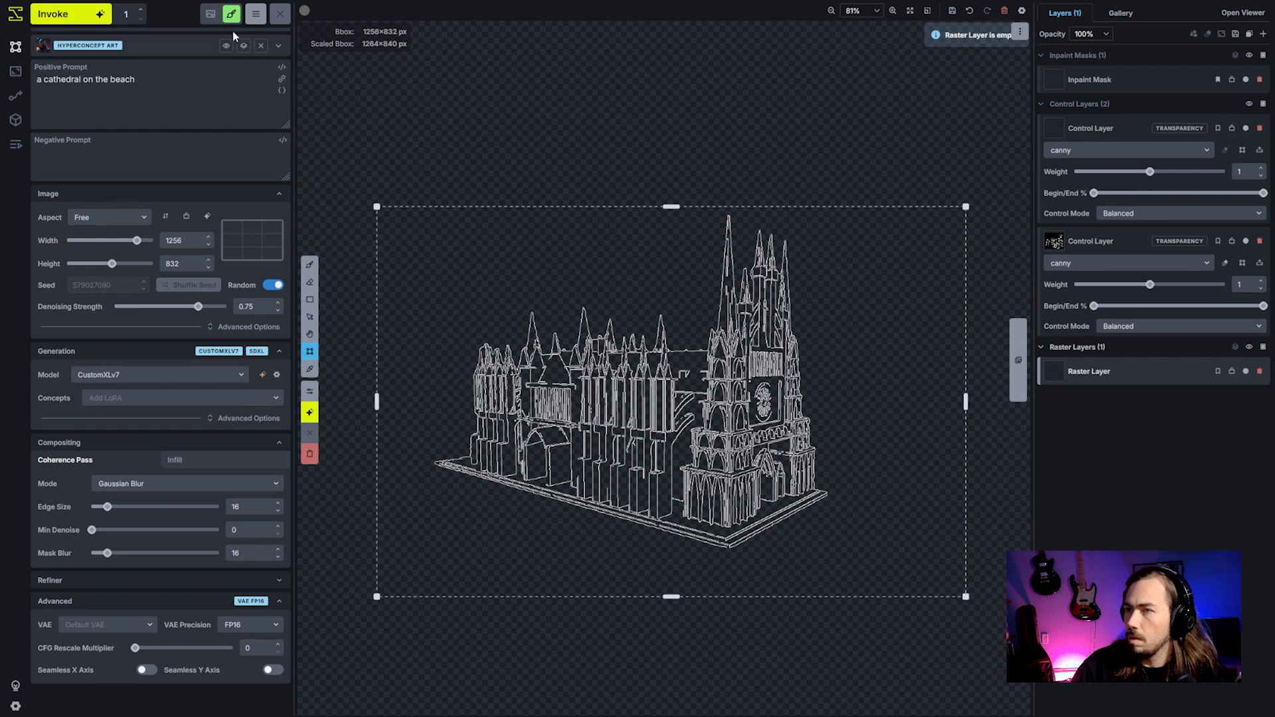
# Switch to the brush and set its colour to sand, R 219, G 199, B 158, with alpha 1.
pyautogui.click(307, 11)
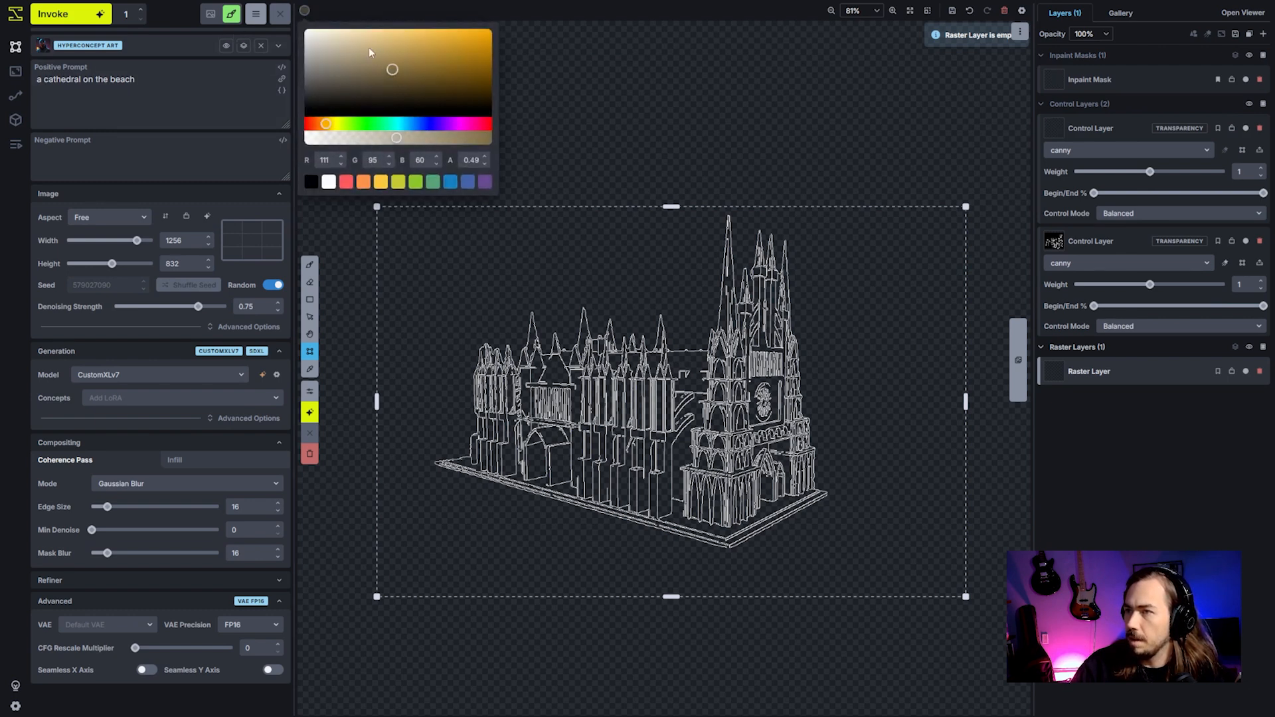
pyautogui.click(408, 467)
pyautogui.press('b')
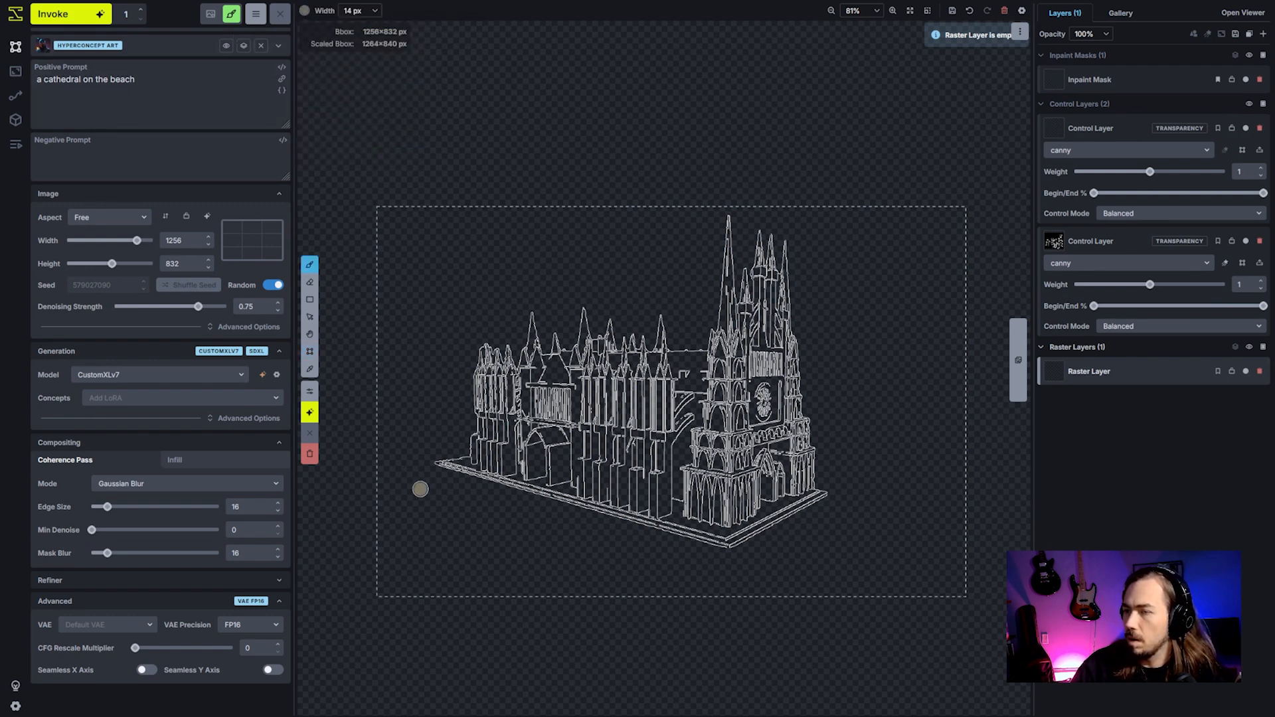
pyautogui.scroll(5, 420, 489)
pyautogui.click(305, 11)
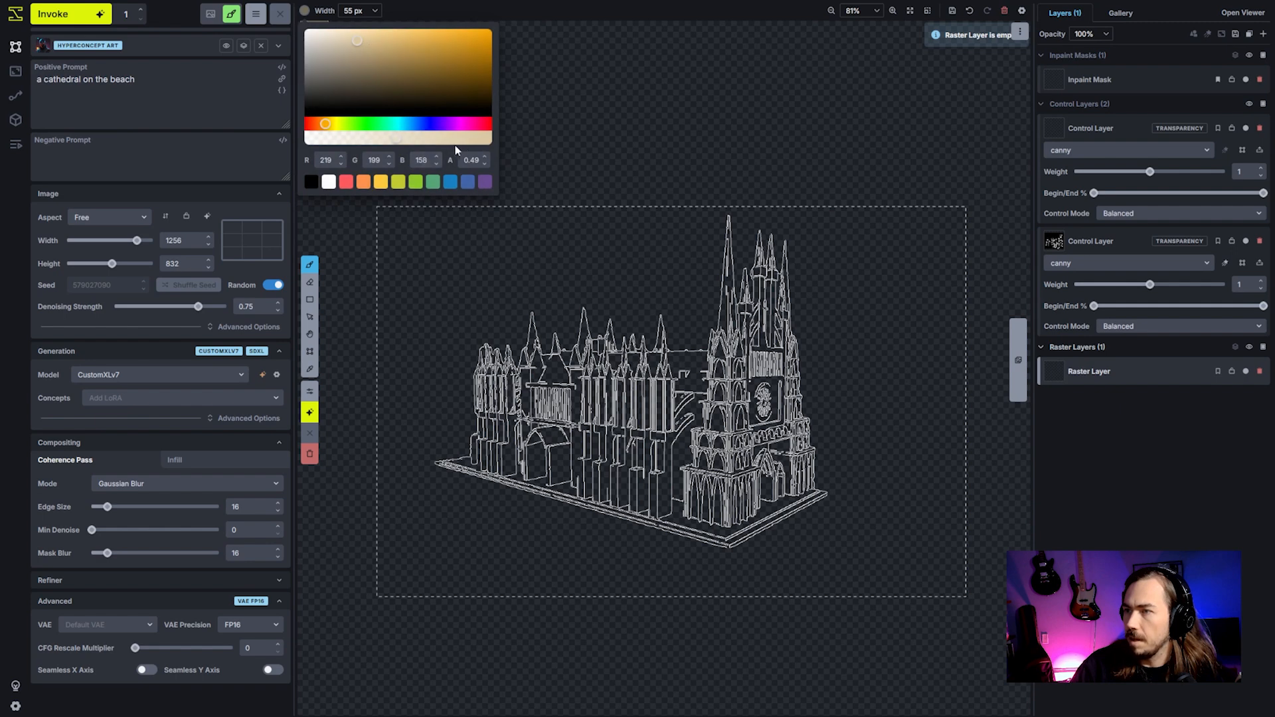
pyautogui.moveTo(468, 138); pyautogui.dragTo(532, 128)
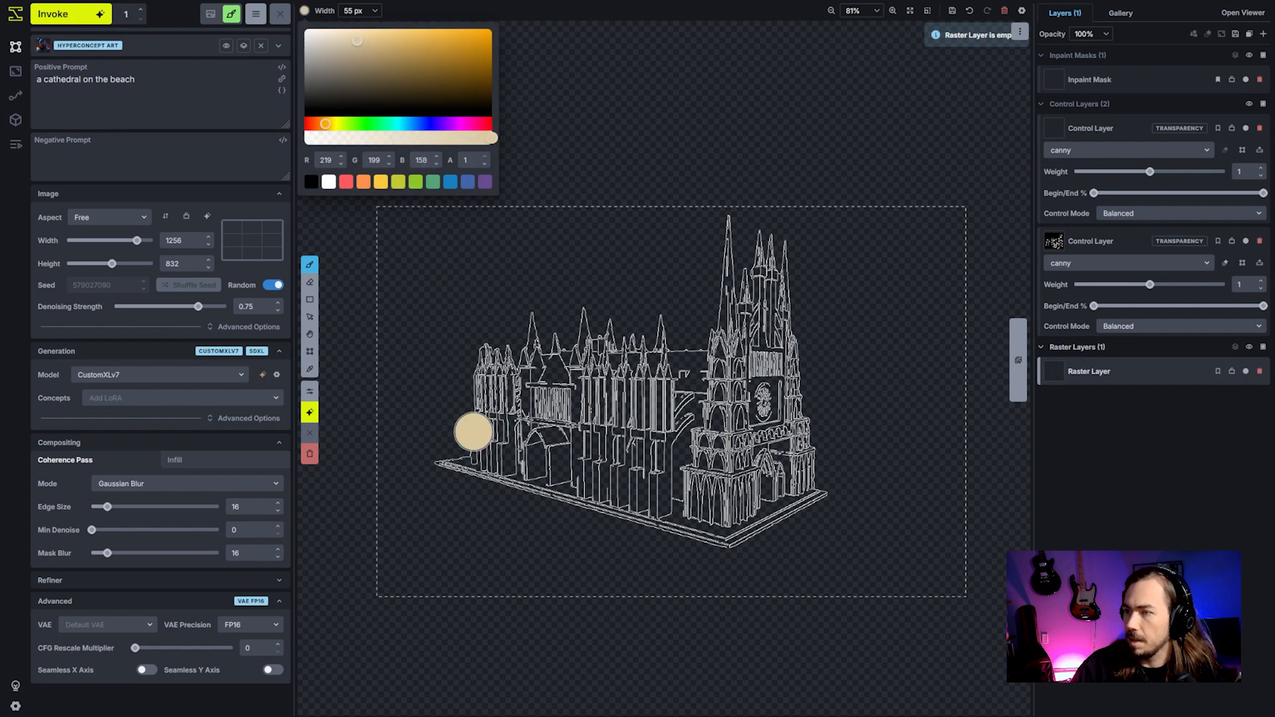
# Enlarge the brush to 236 px and paint sandy ground across the lower part of the canvas, beneath and around the cathedral.
pyautogui.scroll(4, 461, 473)
pyautogui.scroll(4, 461, 473)
pyautogui.moveTo(399, 521)
pyautogui.mouseDown()
pyautogui.moveTo(894, 496)
pyautogui.moveTo(926, 521)
pyautogui.moveTo(930, 556)
pyautogui.moveTo(390, 569)
pyautogui.mouseUp()
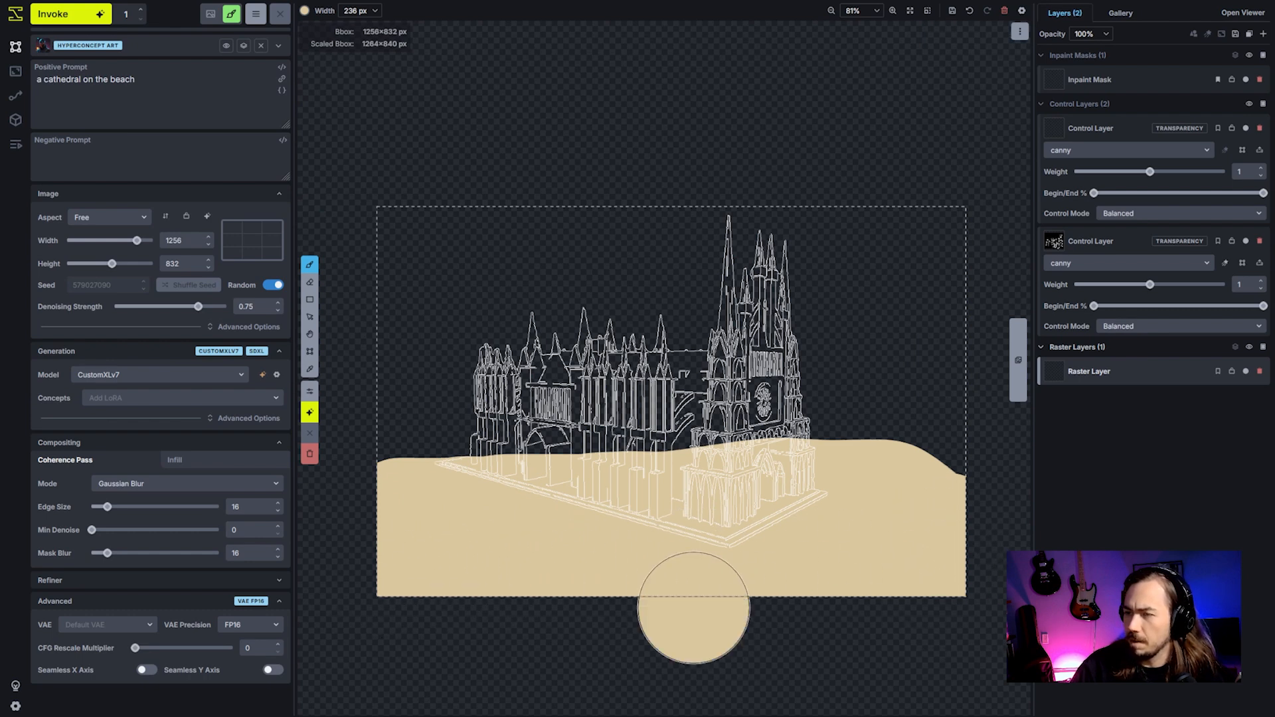
# Set the brush colour to blue, R 51, G 122, B 255, enlarge it to 316 px and paint the sky above the sand.
pyautogui.click(305, 11)
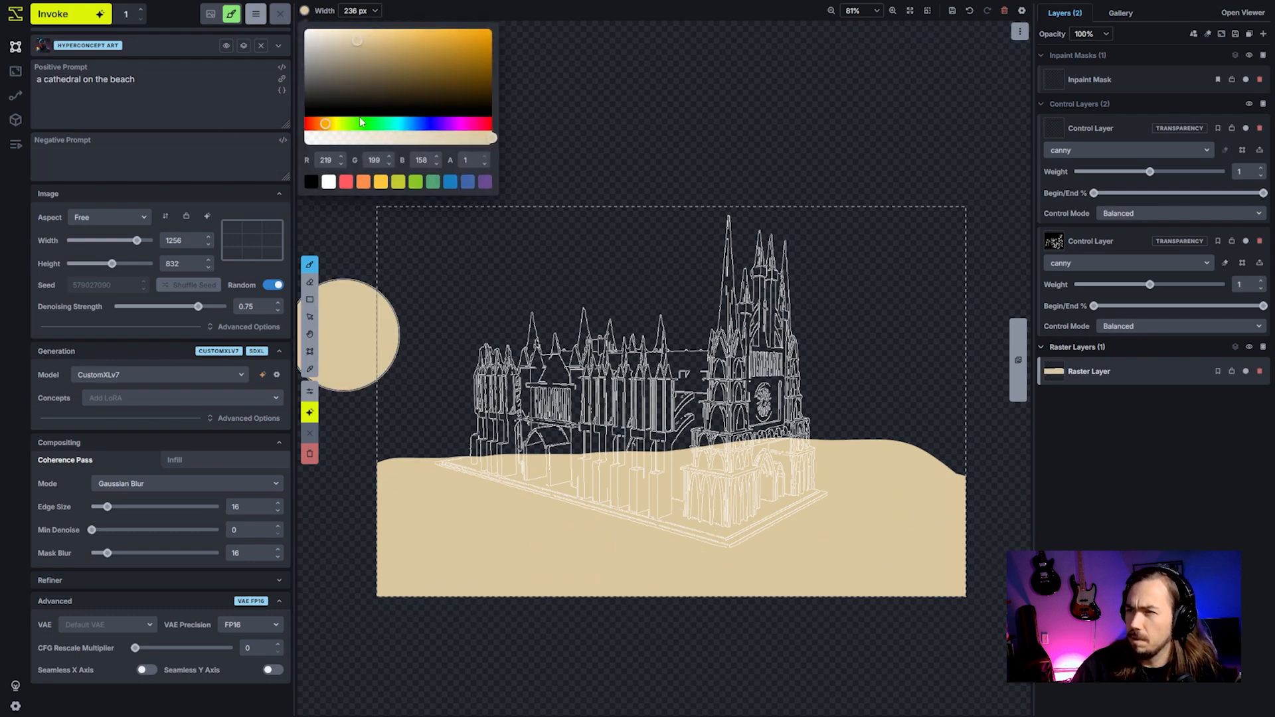
pyautogui.click(418, 126)
pyautogui.moveTo(438, 59); pyautogui.dragTo(453, 16)
pyautogui.scroll(-4, 435, 276)
pyautogui.moveTo(410, 267)
pyautogui.mouseDown()
pyautogui.moveTo(610, 238)
pyautogui.moveTo(872, 234)
pyautogui.moveTo(920, 256)
pyautogui.moveTo(958, 411)
pyautogui.moveTo(868, 347)
pyautogui.moveTo(453, 354)
pyautogui.moveTo(395, 397)
pyautogui.moveTo(441, 391)
pyautogui.moveTo(386, 395)
pyautogui.moveTo(738, 377)
pyautogui.moveTo(957, 405)
pyautogui.mouseUp()
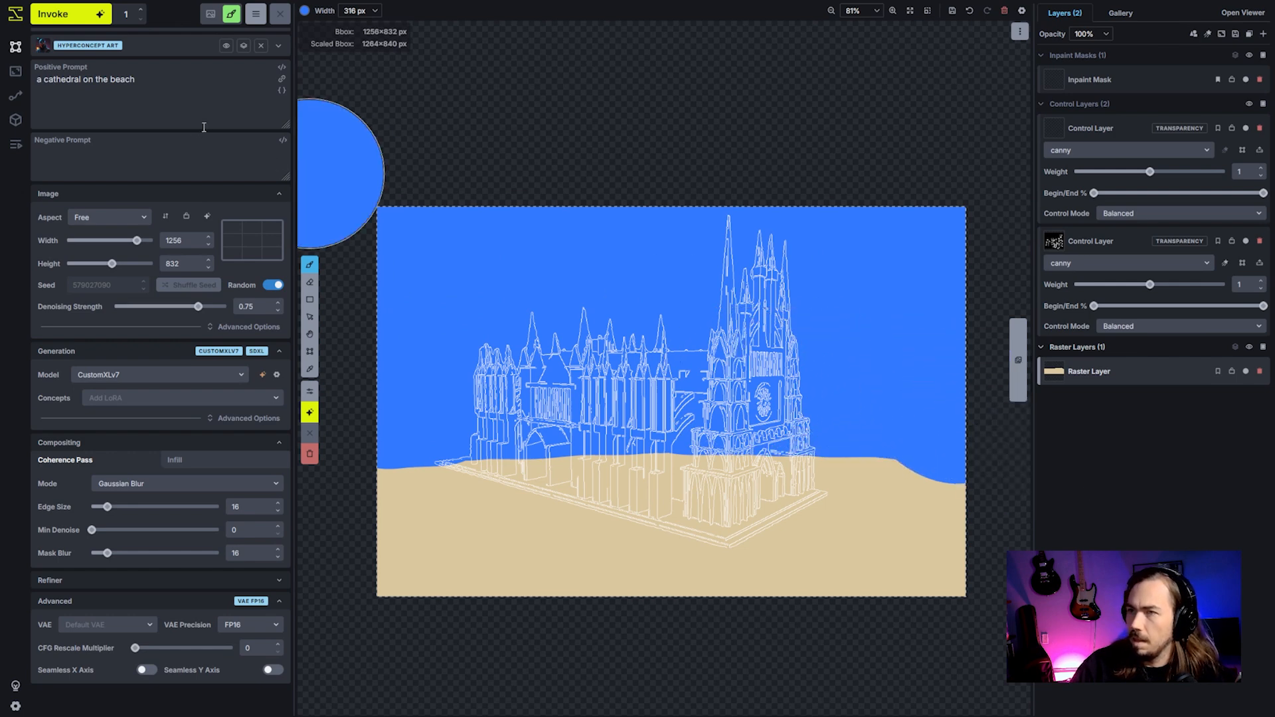
# Set the brush colour to grey, R 98, G 102, B 111, and fill in the cathedral's silhouette with a smaller brush.
pyautogui.click(304, 10)
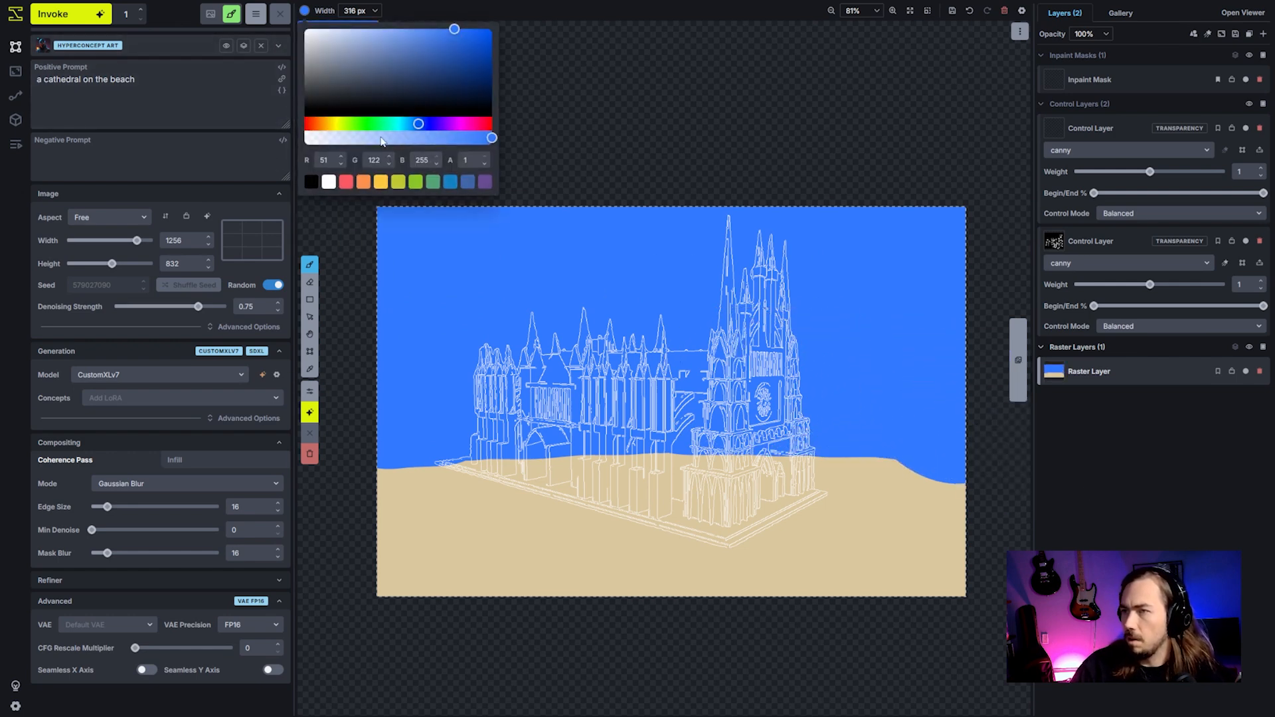
pyautogui.moveTo(333, 93); pyautogui.dragTo(326, 75)
pyautogui.scroll(-8, 478, 412)
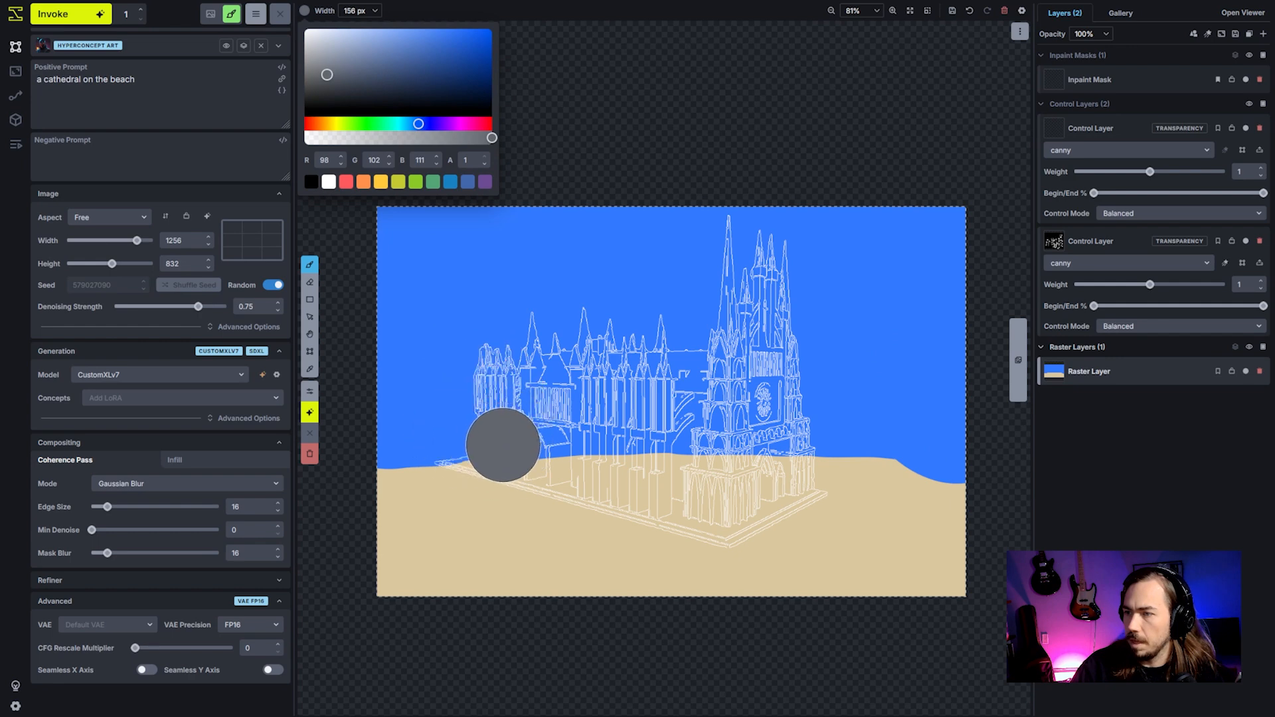
pyautogui.scroll(-5, 503, 446)
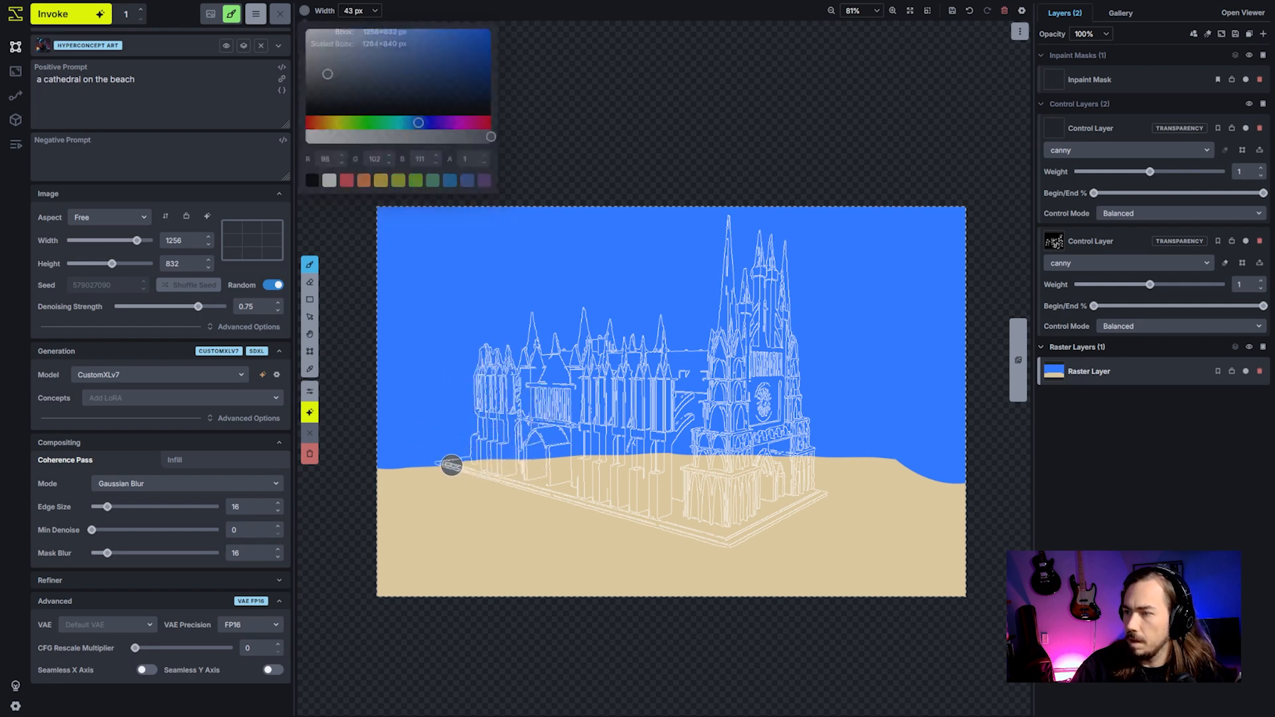
pyautogui.scroll(8, 469, 457)
pyautogui.moveTo(492, 460)
pyautogui.mouseDown()
pyautogui.moveTo(509, 390)
pyautogui.moveTo(559, 471)
pyautogui.moveTo(578, 375)
pyautogui.moveTo(632, 475)
pyautogui.moveTo(661, 414)
pyautogui.moveTo(739, 438)
pyautogui.moveTo(757, 379)
pyautogui.moveTo(745, 422)
pyautogui.moveTo(787, 472)
pyautogui.moveTo(759, 485)
pyautogui.moveTo(757, 378)
pyautogui.moveTo(732, 353)
pyautogui.moveTo(729, 247)
pyautogui.moveTo(742, 344)
pyautogui.moveTo(766, 277)
pyautogui.moveTo(772, 322)
pyautogui.moveTo(780, 271)
pyautogui.moveTo(796, 359)
pyautogui.mouseUp()
pyautogui.scroll(-5, 757, 377)
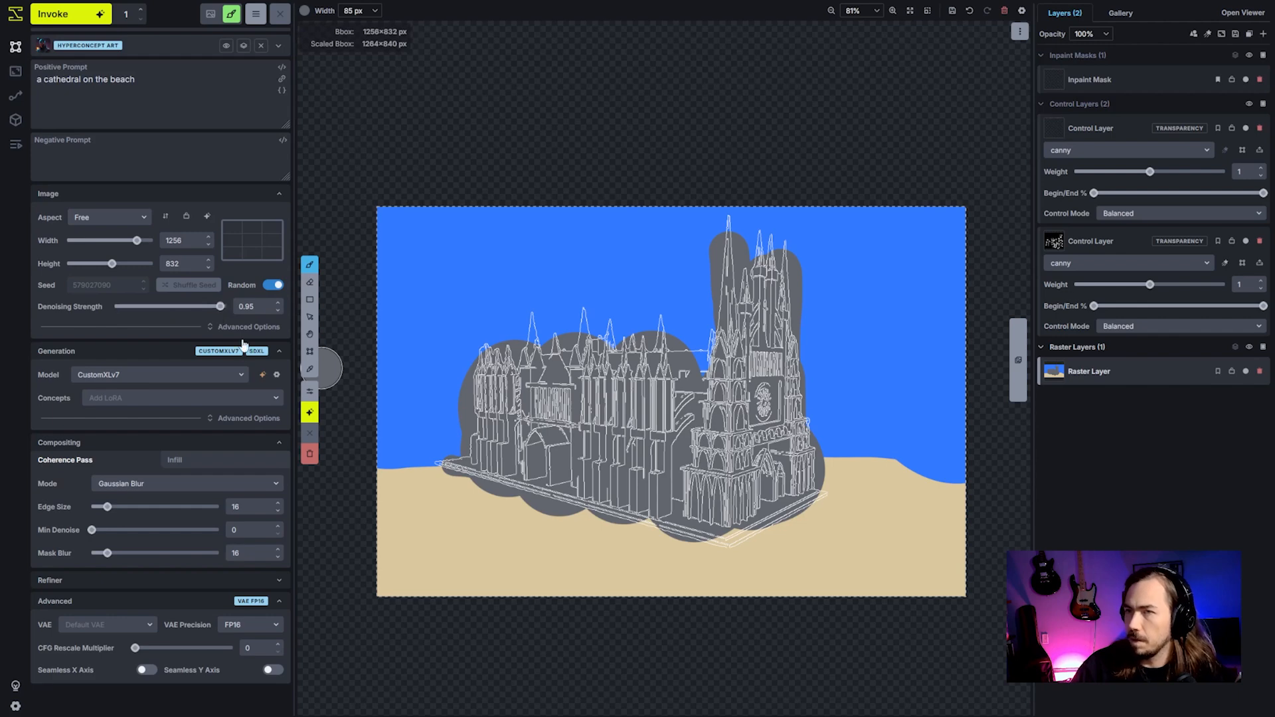
# Set the denoising strength to 0.85, generate an image from the painted canvas and accept the result.
pyautogui.moveTo(220, 306); pyautogui.dragTo(209, 306)
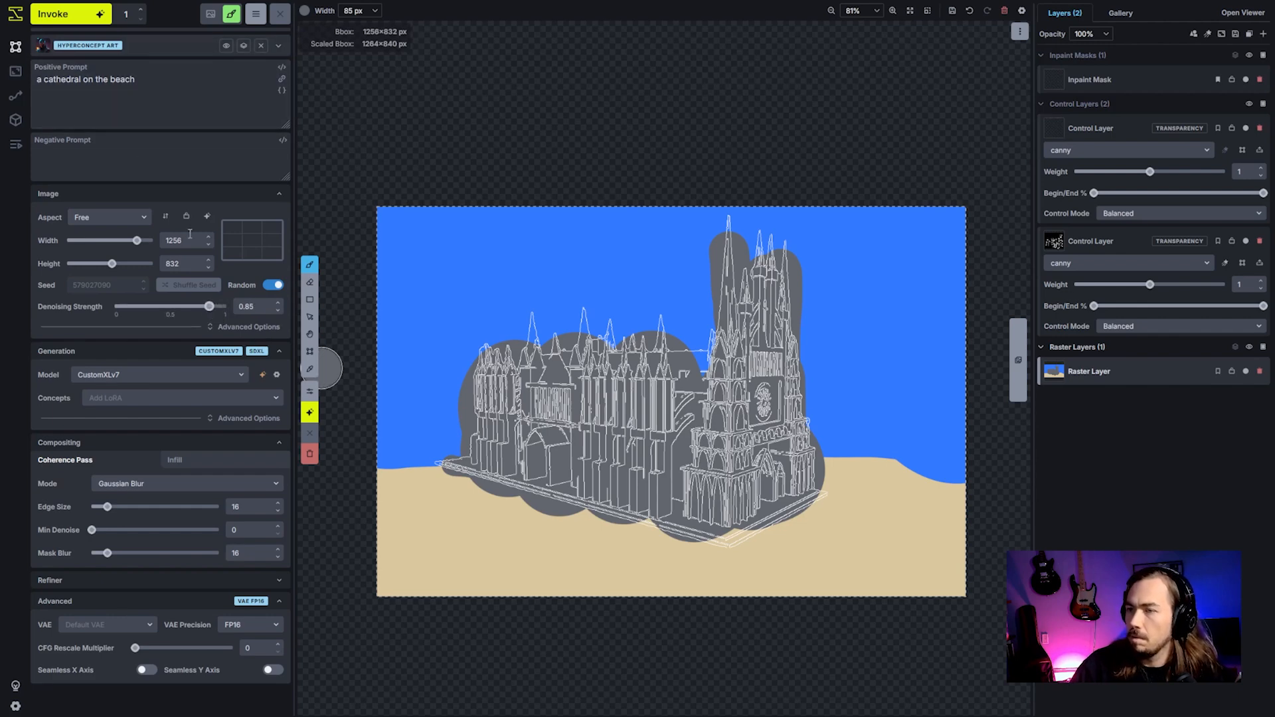
pyautogui.click(99, 14)
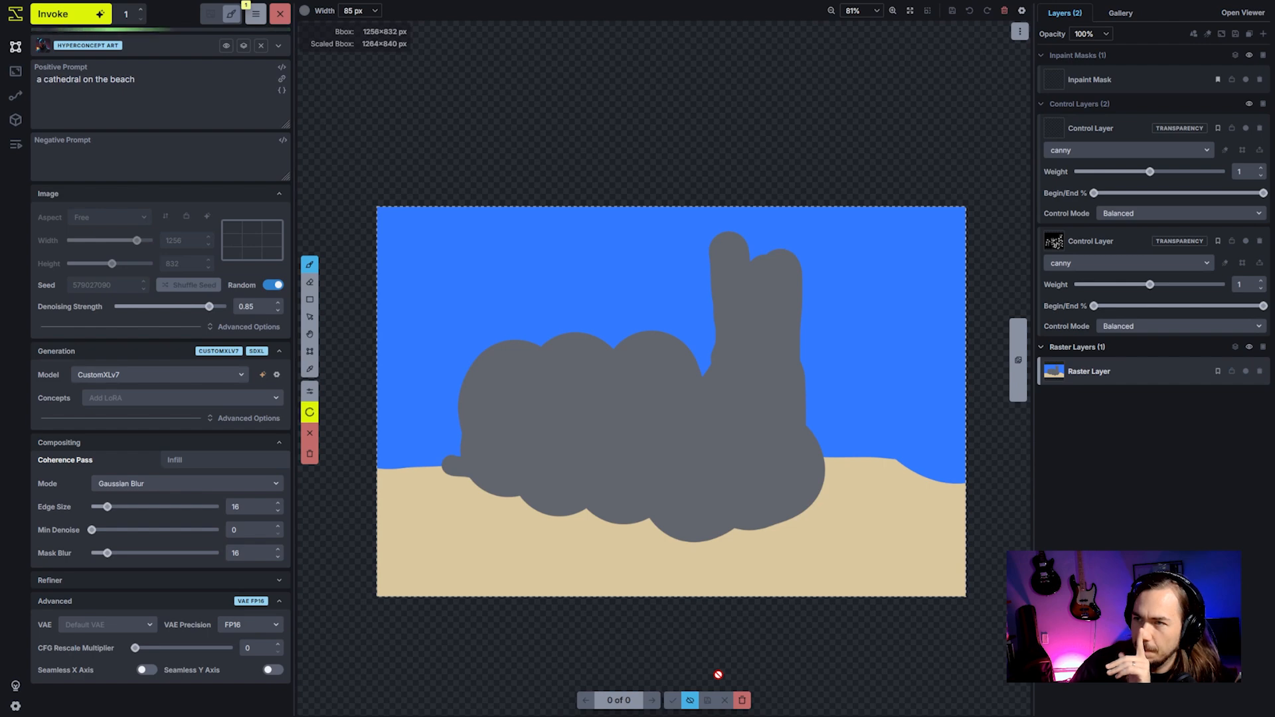
pyautogui.click(689, 700)
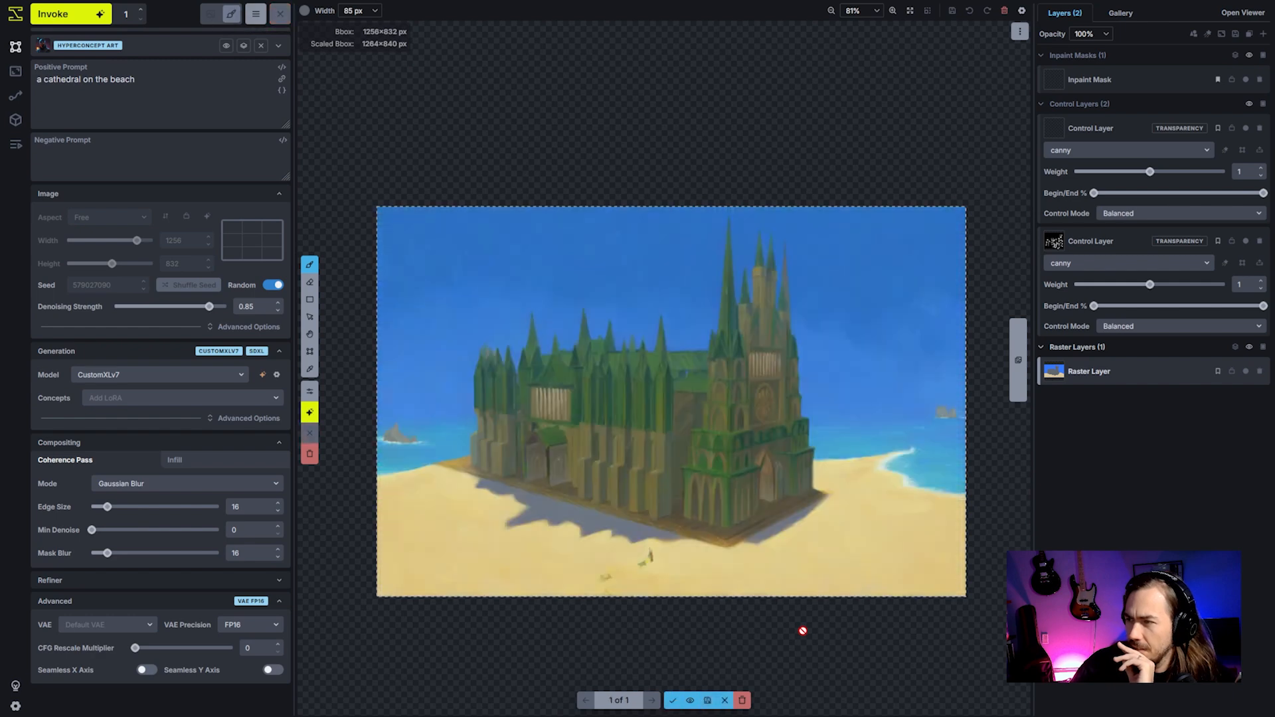
pyautogui.click(673, 700)
# Switch the cathedral control layer to cannyv2 with weight 0.75 and end at 70%, and generate again.
pyautogui.click(1108, 263)
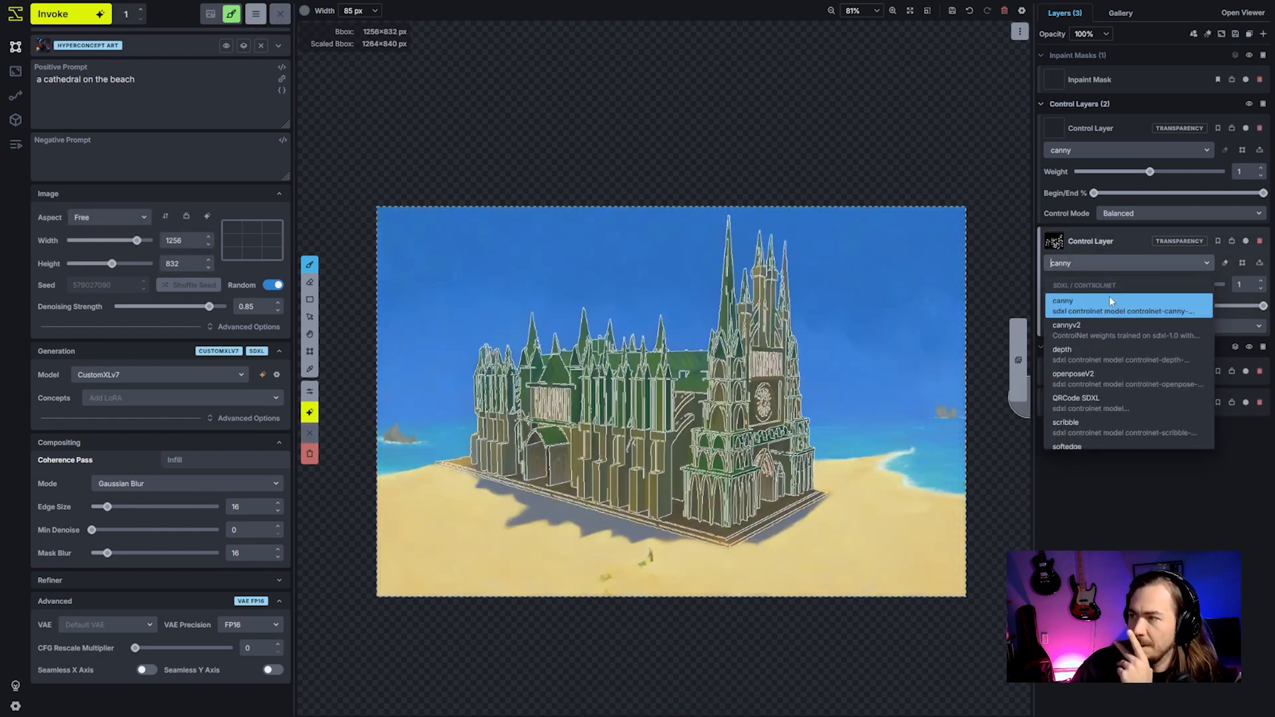
pyautogui.click(1110, 330)
pyautogui.moveTo(1150, 284); pyautogui.dragTo(1139, 286)
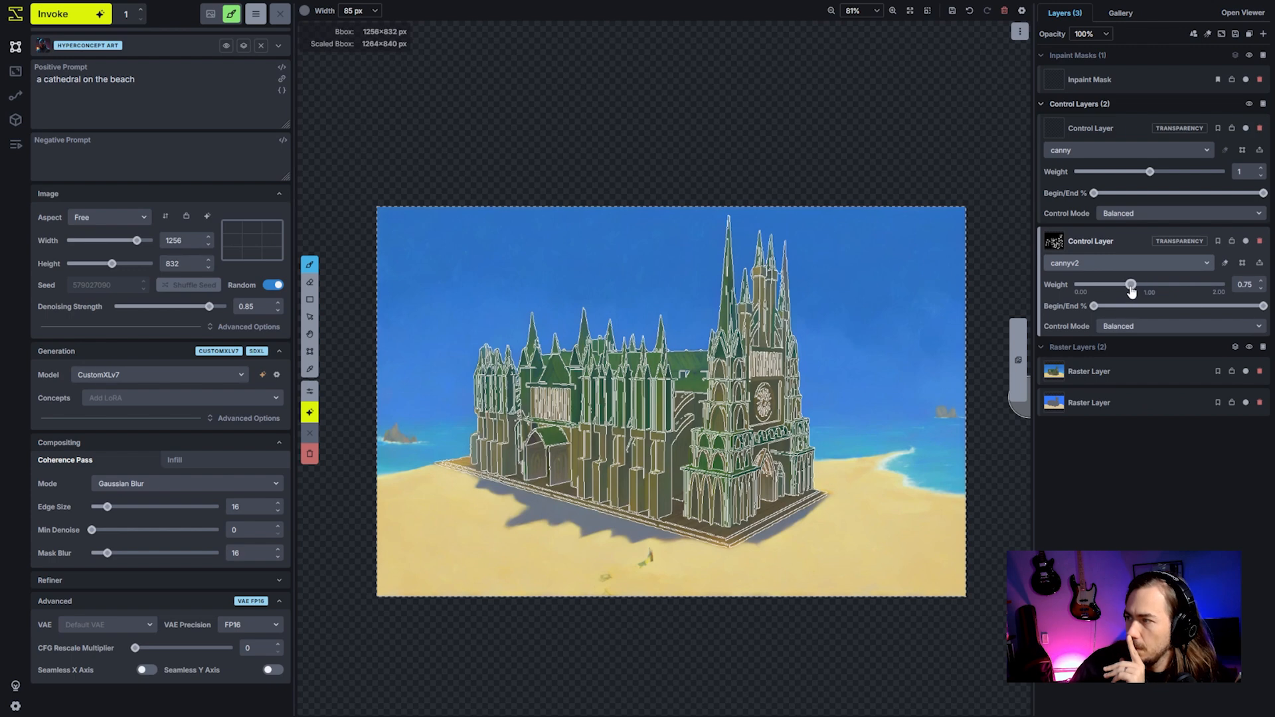
pyautogui.moveTo(1264, 306); pyautogui.dragTo(1212, 306)
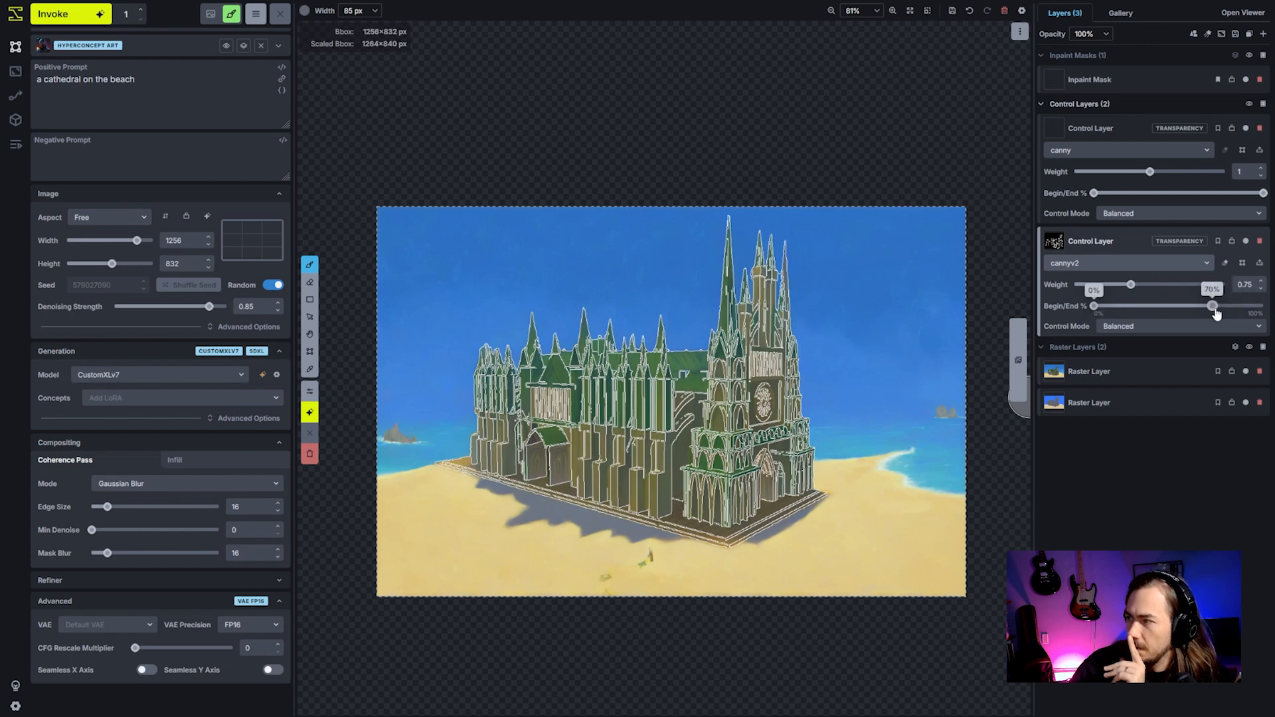
pyautogui.click(73, 12)
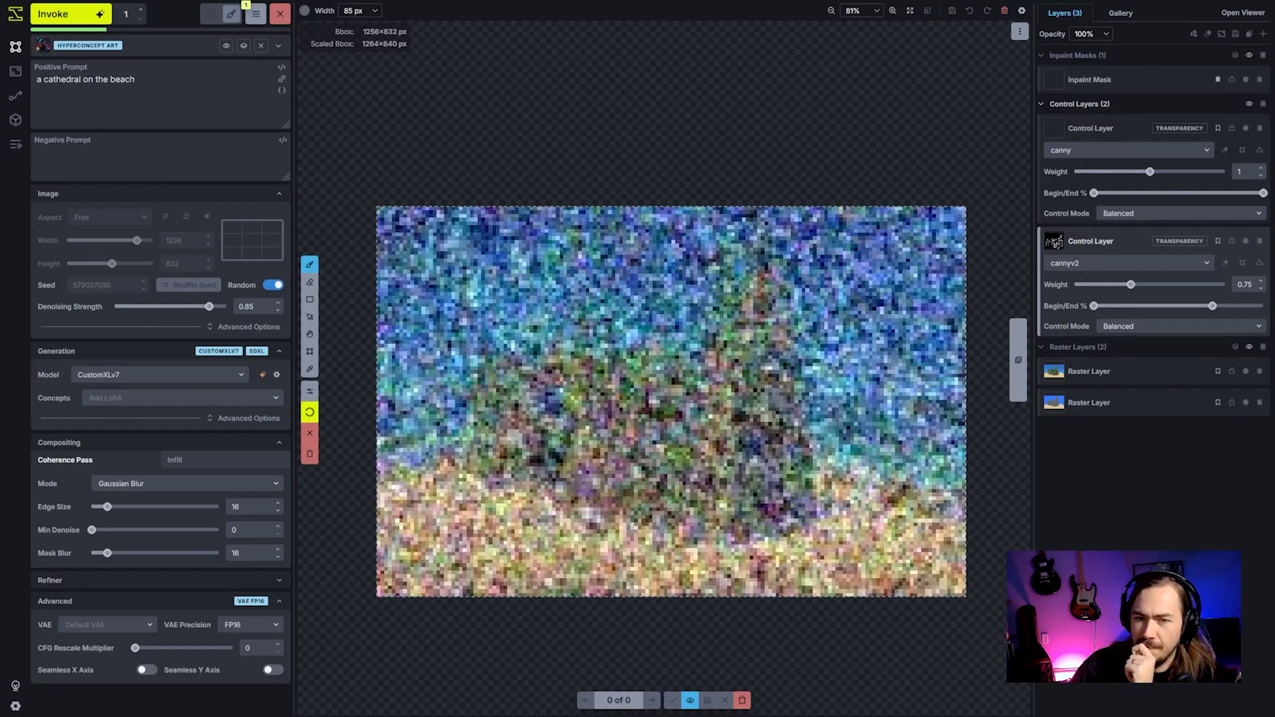
# Change the positive prompt to "a sand castle cathedral on the beach" and accept the generated image.
pyautogui.doubleClick(62, 79)
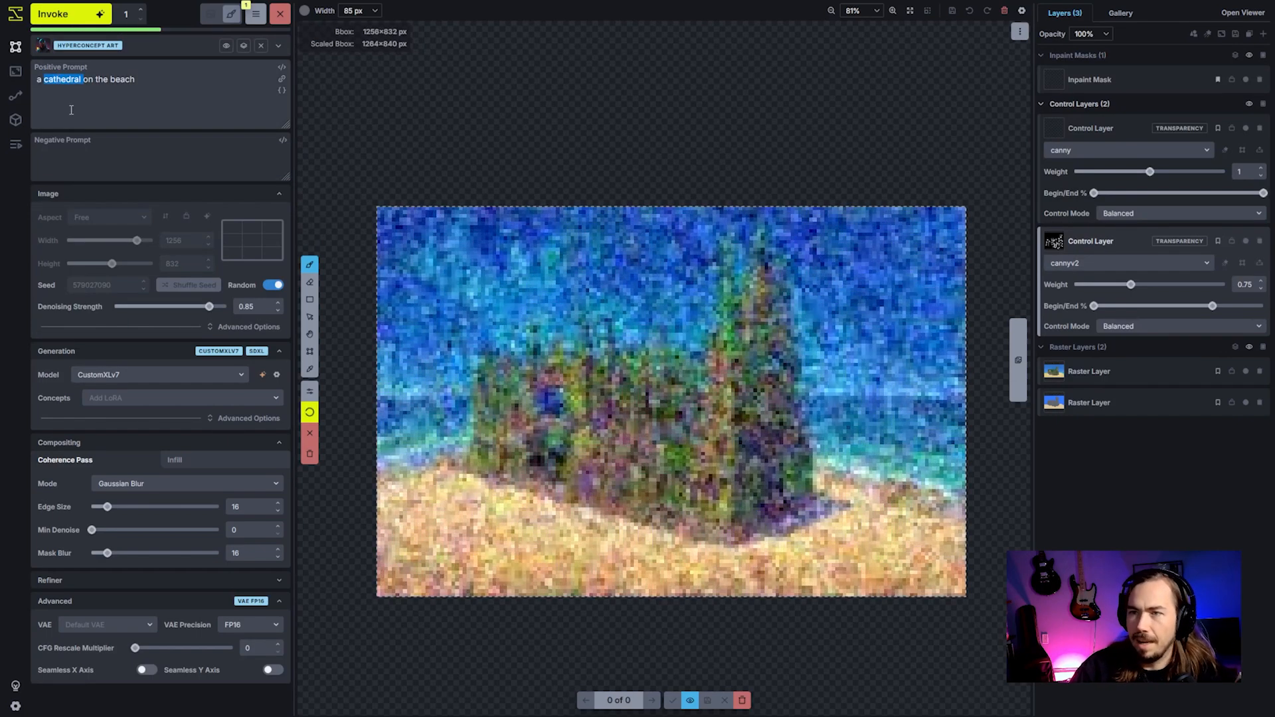
pyautogui.write('sand castle ')
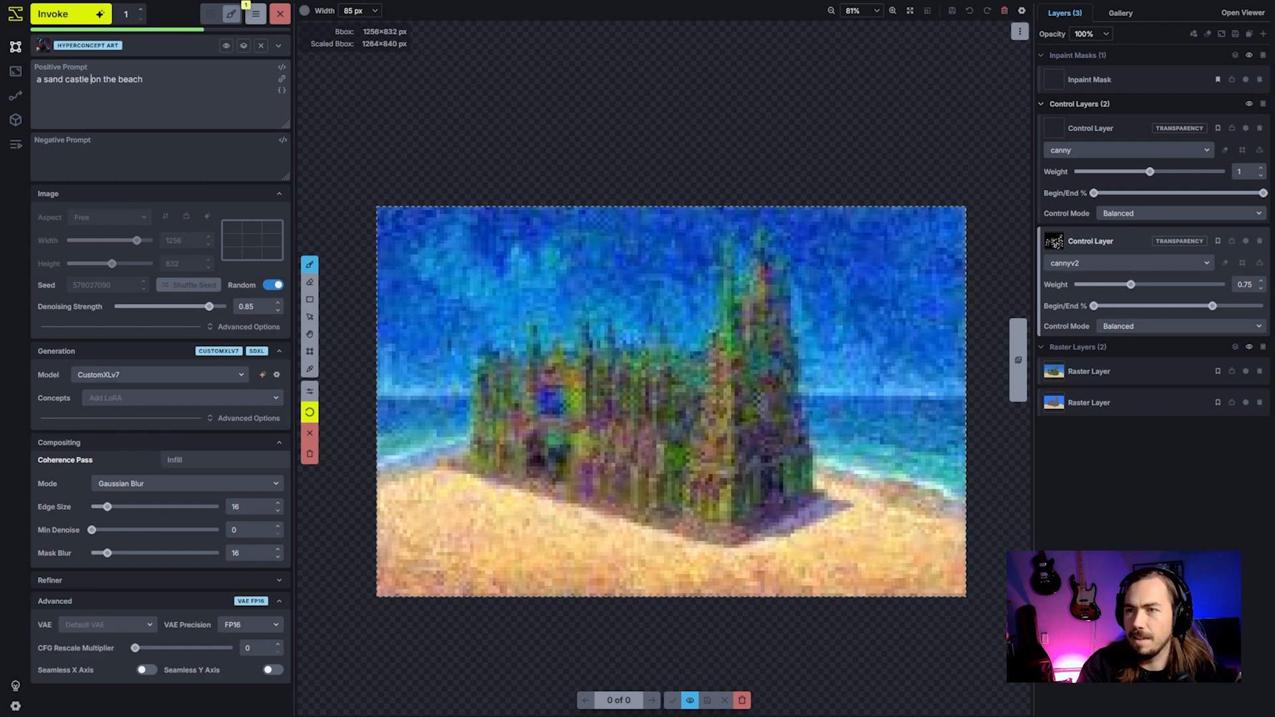
pyautogui.write('cathedral')
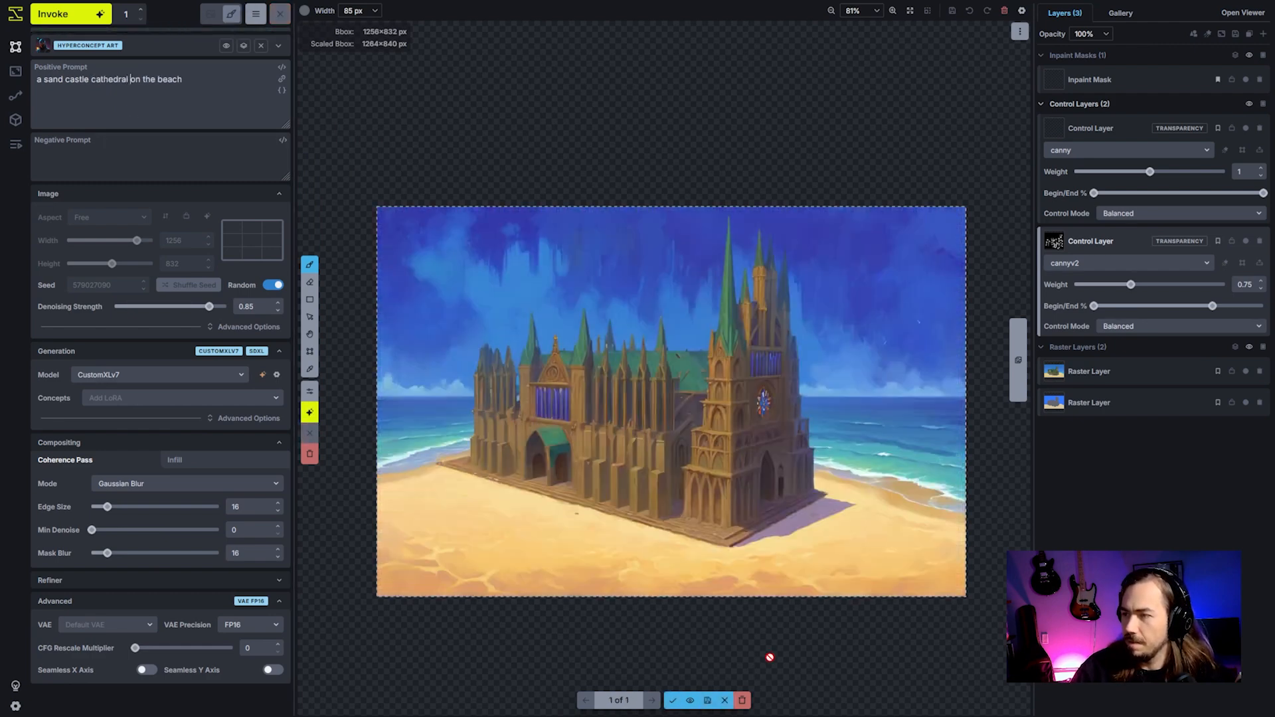
pyautogui.click(673, 701)
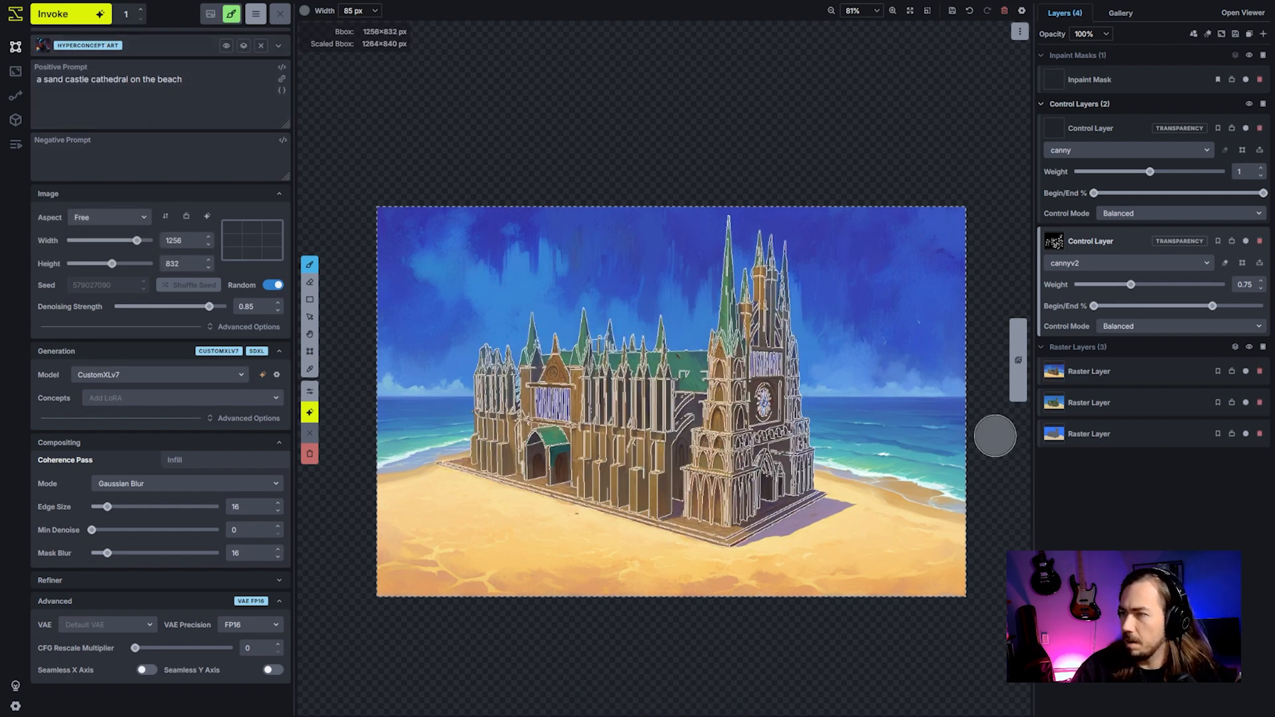
# Add an empty raster layer and set the brush to a semi-transparent sand colour, R 199, G 190, B 133, at 145 px.
pyautogui.click(1263, 348)
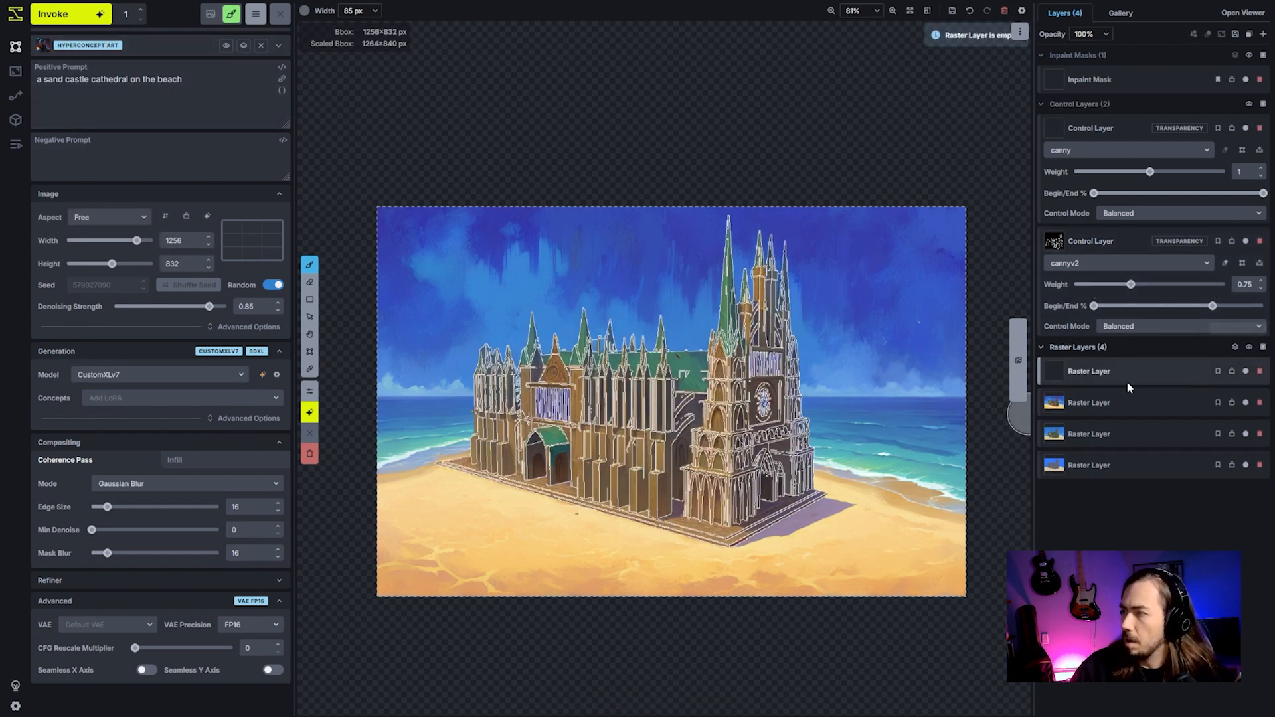
pyautogui.click(304, 10)
pyautogui.click(331, 124)
pyautogui.click(388, 33)
pyautogui.click(365, 47)
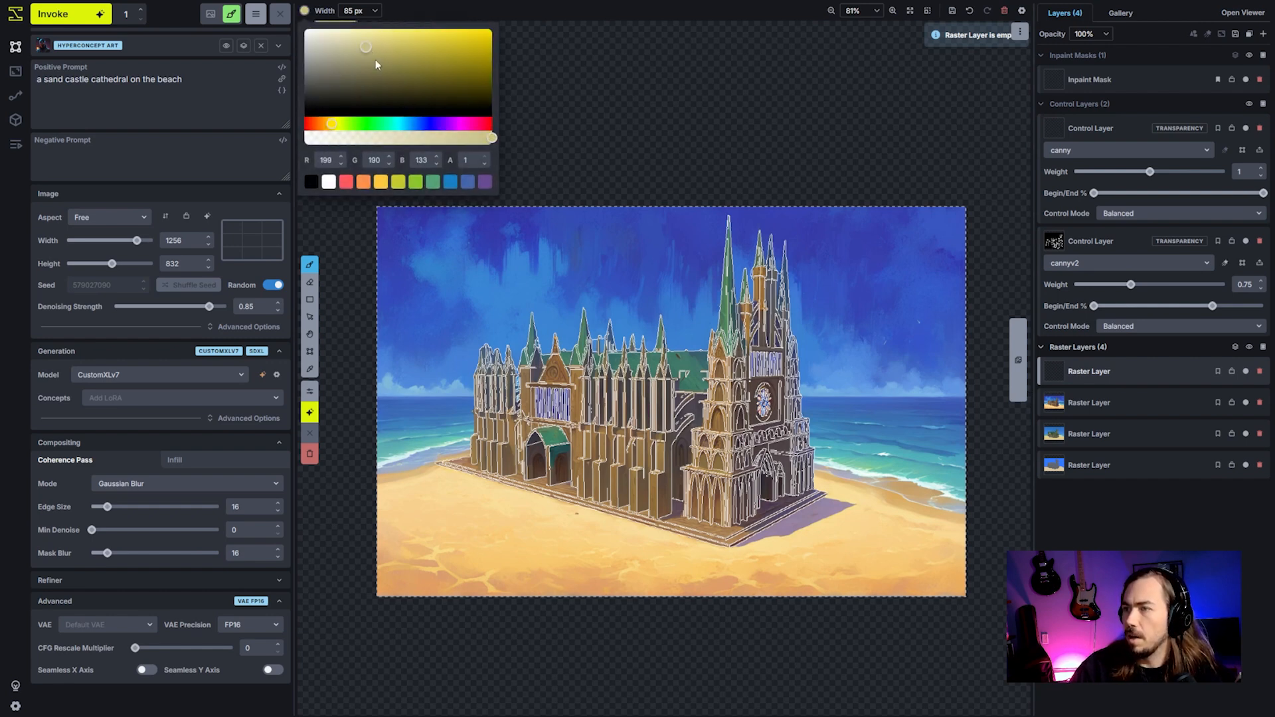
pyautogui.scroll(-6, 550, 423)
pyautogui.scroll(3, 550, 423)
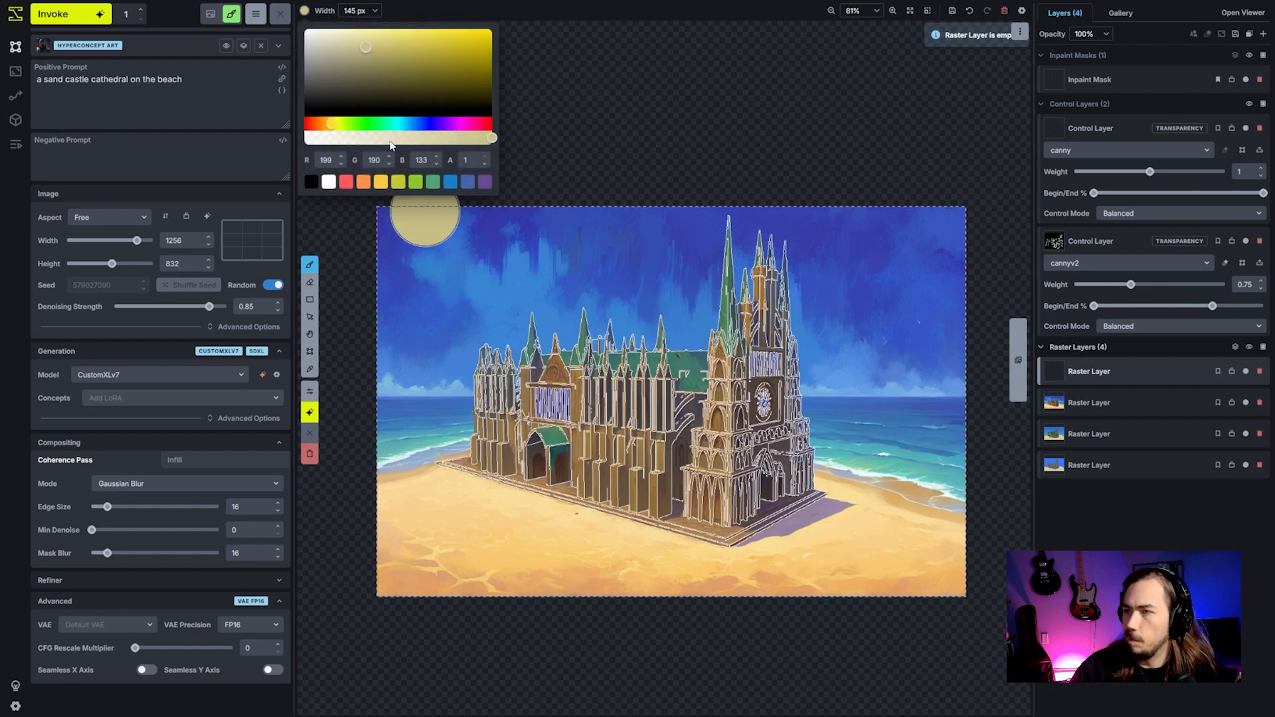
pyautogui.click(390, 138)
# Paint the translucent sand colour over the whole cathedral, refining the spires at 50 px, and generate and accept a new image.
pyautogui.moveTo(518, 451)
pyautogui.mouseDown()
pyautogui.moveTo(496, 382)
pyautogui.moveTo(569, 451)
pyautogui.moveTo(540, 359)
pyautogui.moveTo(629, 461)
pyautogui.moveTo(579, 362)
pyautogui.moveTo(649, 482)
pyautogui.moveTo(626, 458)
pyautogui.moveTo(612, 372)
pyautogui.moveTo(662, 491)
pyautogui.moveTo(639, 368)
pyautogui.moveTo(690, 502)
pyautogui.moveTo(676, 389)
pyautogui.moveTo(722, 501)
pyautogui.moveTo(749, 364)
pyautogui.moveTo(736, 338)
pyautogui.moveTo(725, 401)
pyautogui.moveTo(759, 491)
pyautogui.moveTo(772, 485)
pyautogui.moveTo(762, 339)
pyautogui.moveTo(760, 375)
pyautogui.moveTo(759, 339)
pyautogui.moveTo(736, 333)
pyautogui.moveTo(727, 298)
pyautogui.moveTo(733, 259)
pyautogui.moveTo(744, 319)
pyautogui.moveTo(758, 269)
pyautogui.moveTo(767, 303)
pyautogui.moveTo(782, 290)
pyautogui.moveTo(779, 255)
pyautogui.mouseUp()
pyautogui.scroll(-6, 764, 366)
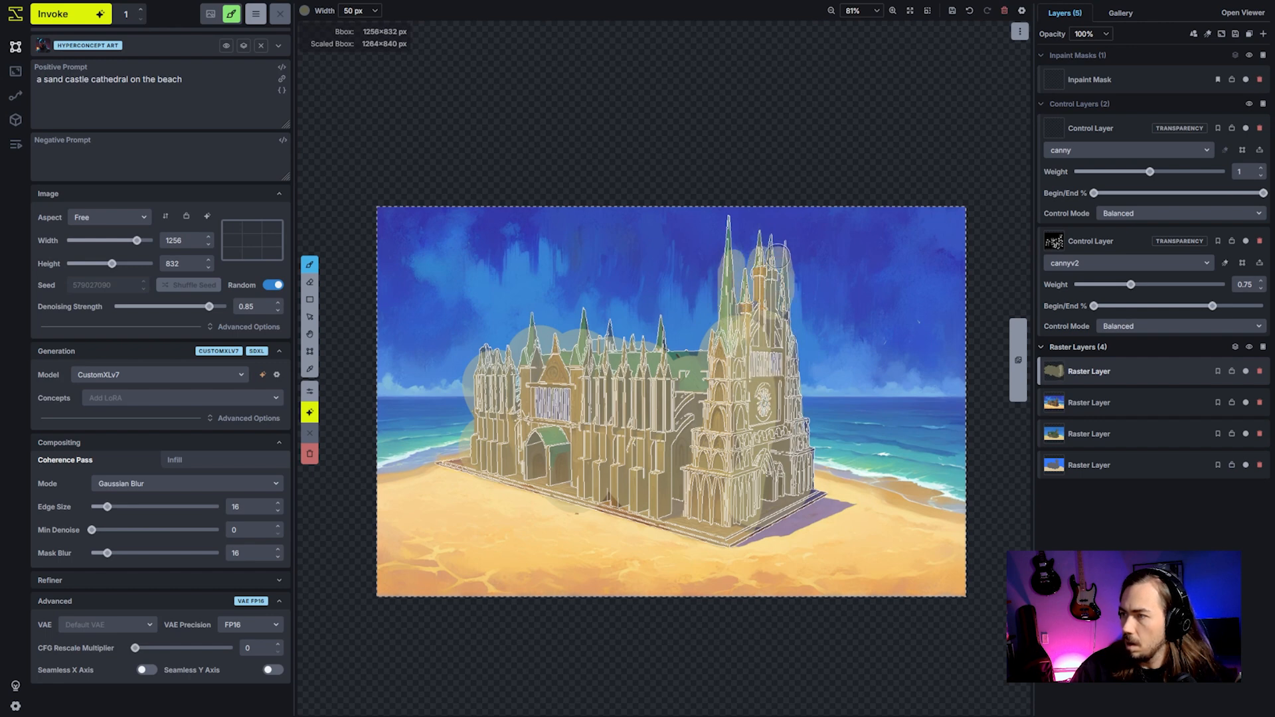
pyautogui.moveTo(770, 312)
pyautogui.mouseDown()
pyautogui.moveTo(734, 363)
pyautogui.moveTo(666, 356)
pyautogui.moveTo(655, 337)
pyautogui.moveTo(604, 354)
pyautogui.moveTo(591, 318)
pyautogui.moveTo(572, 362)
pyautogui.moveTo(534, 335)
pyautogui.mouseUp()
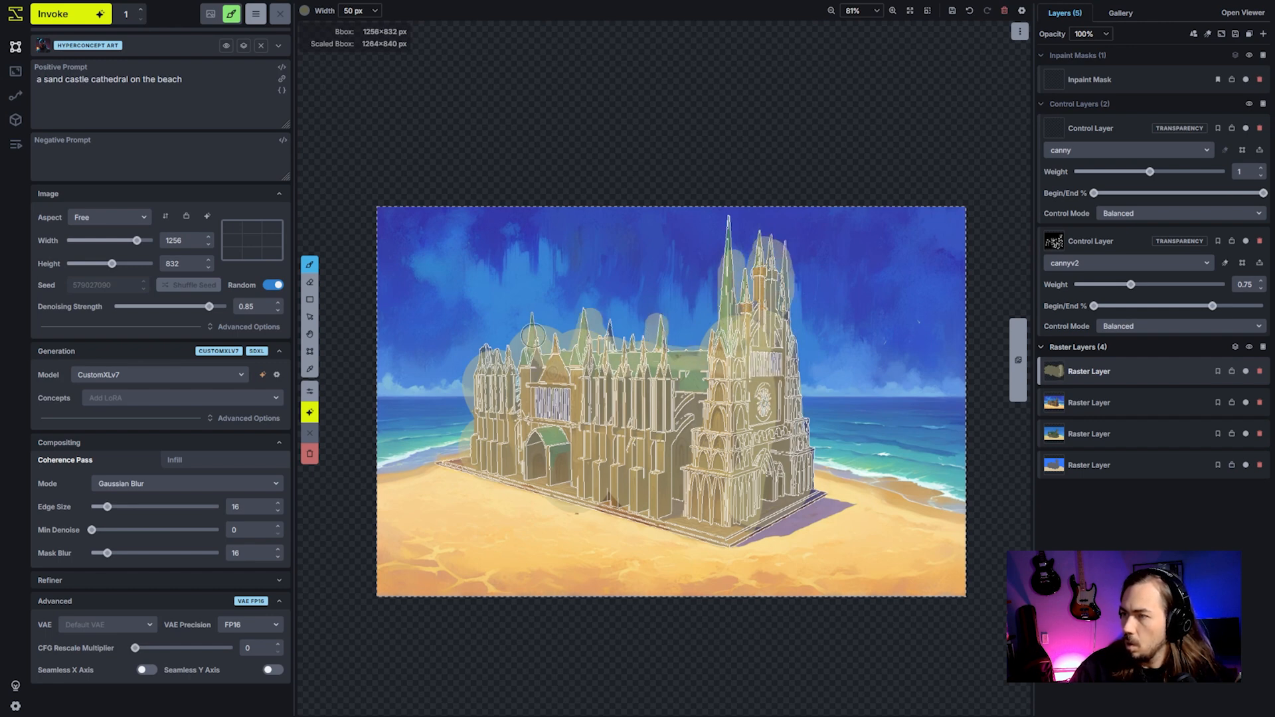
pyautogui.click(66, 14)
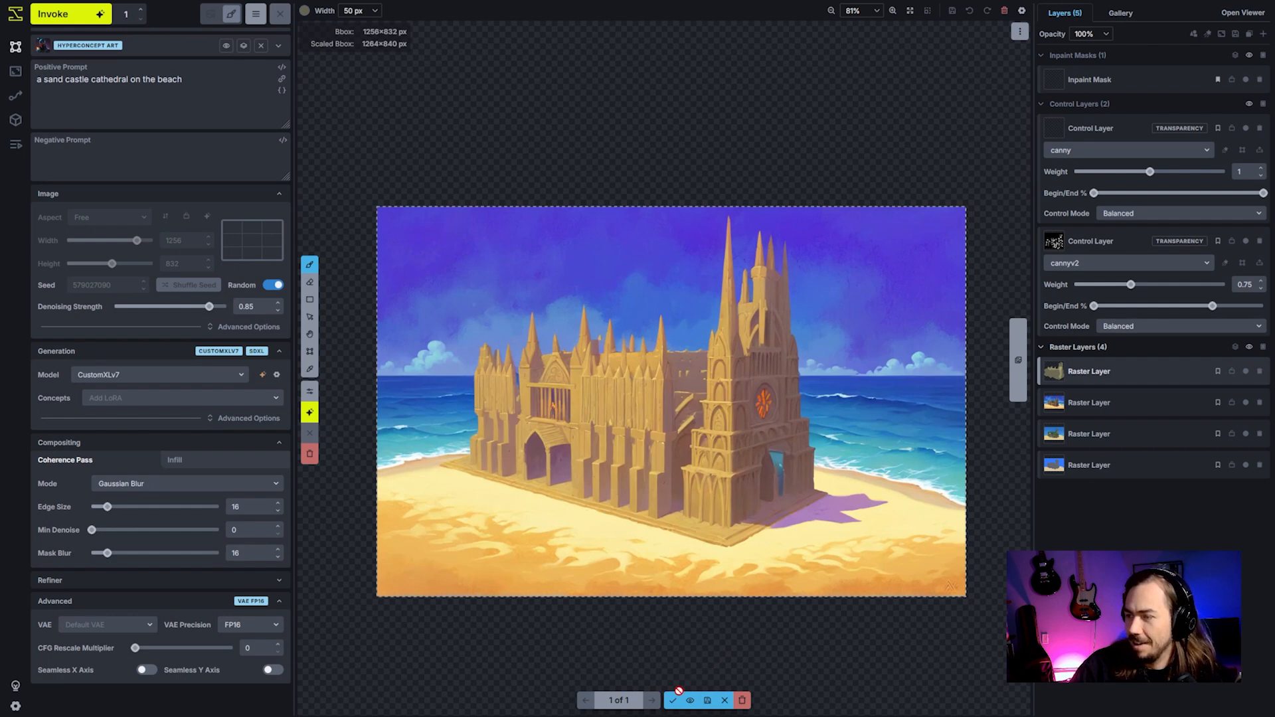
pyautogui.press('Return')
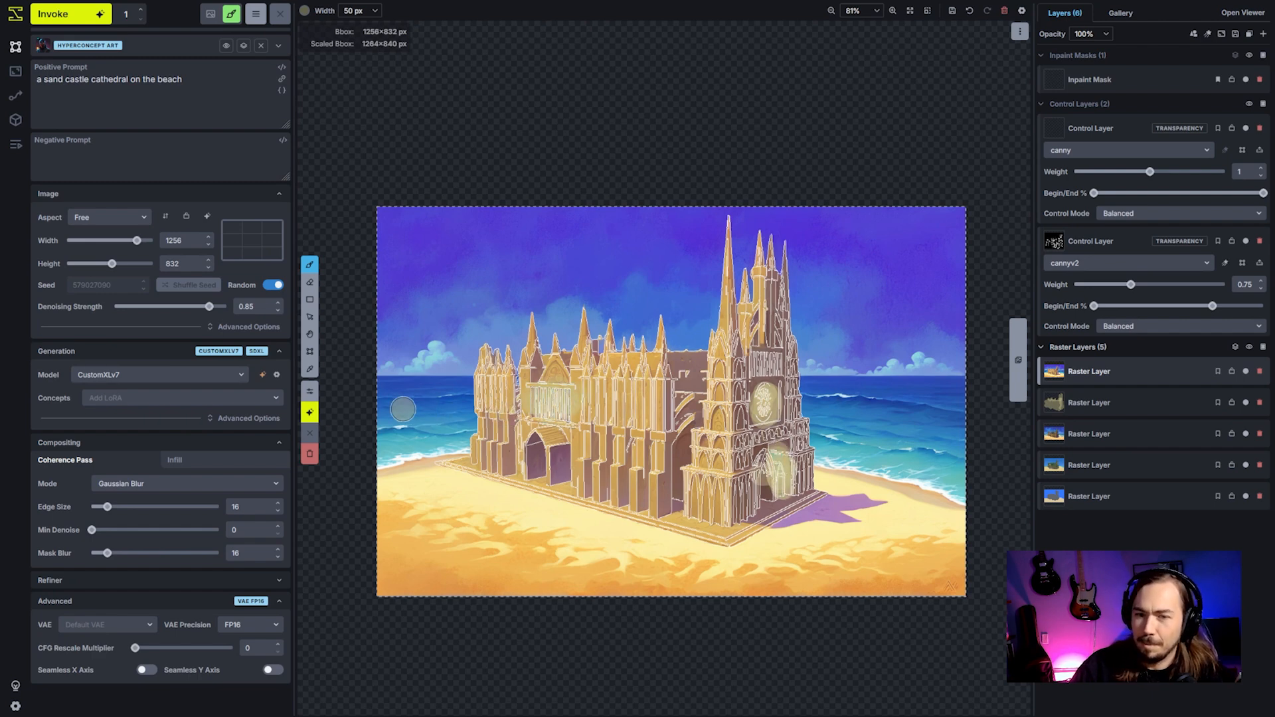
# Generate one variation of the cathedral at denoising strength 0.45 and another at 0.55.
pyautogui.click(165, 307)
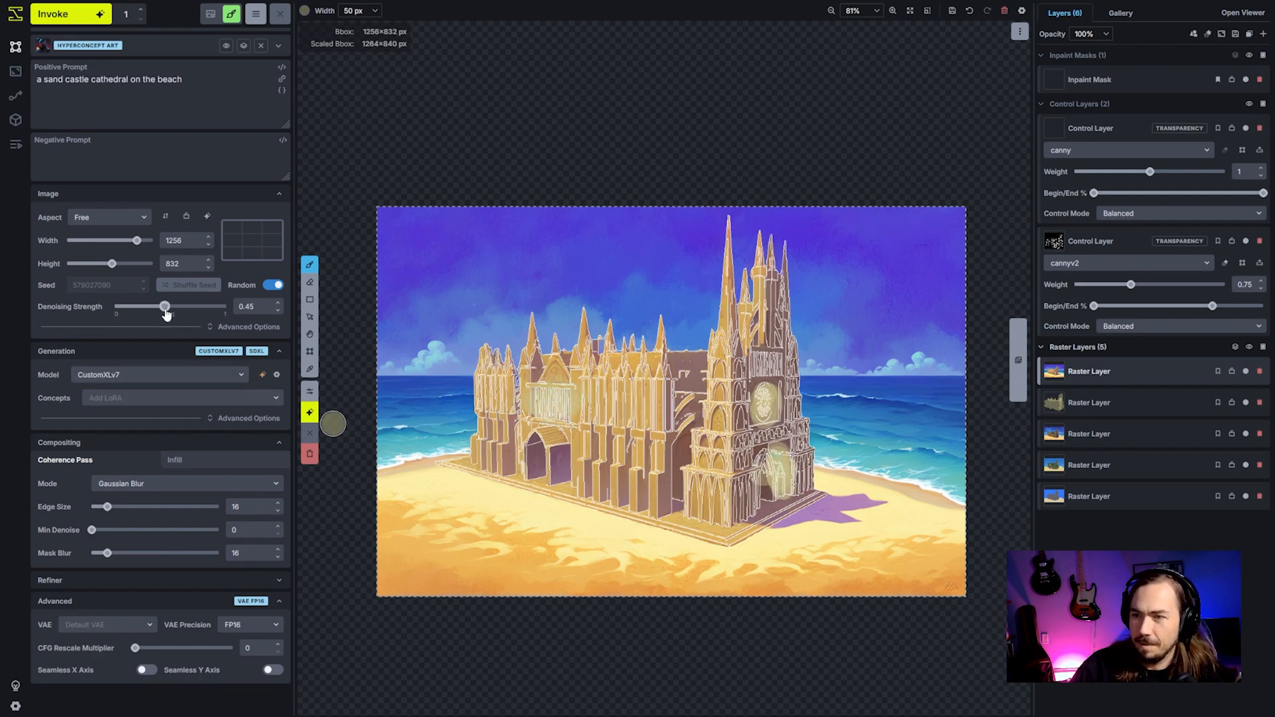
pyautogui.click(71, 15)
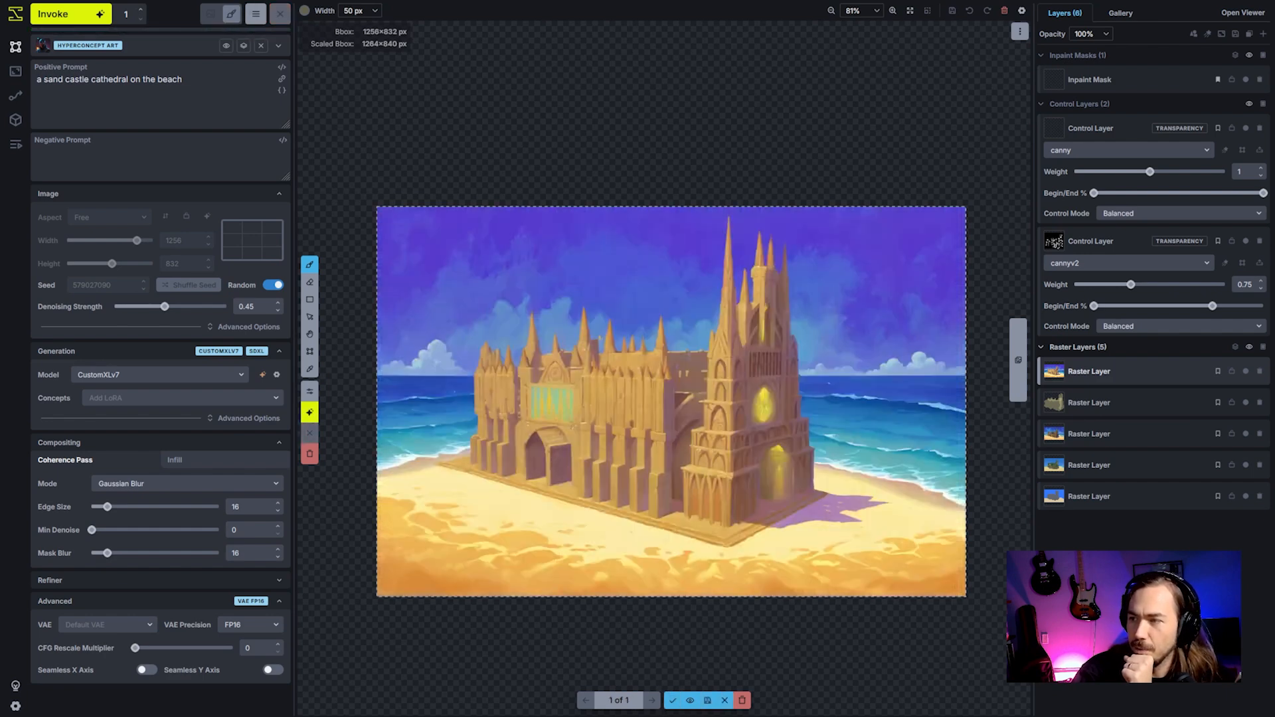
pyautogui.click(79, 20)
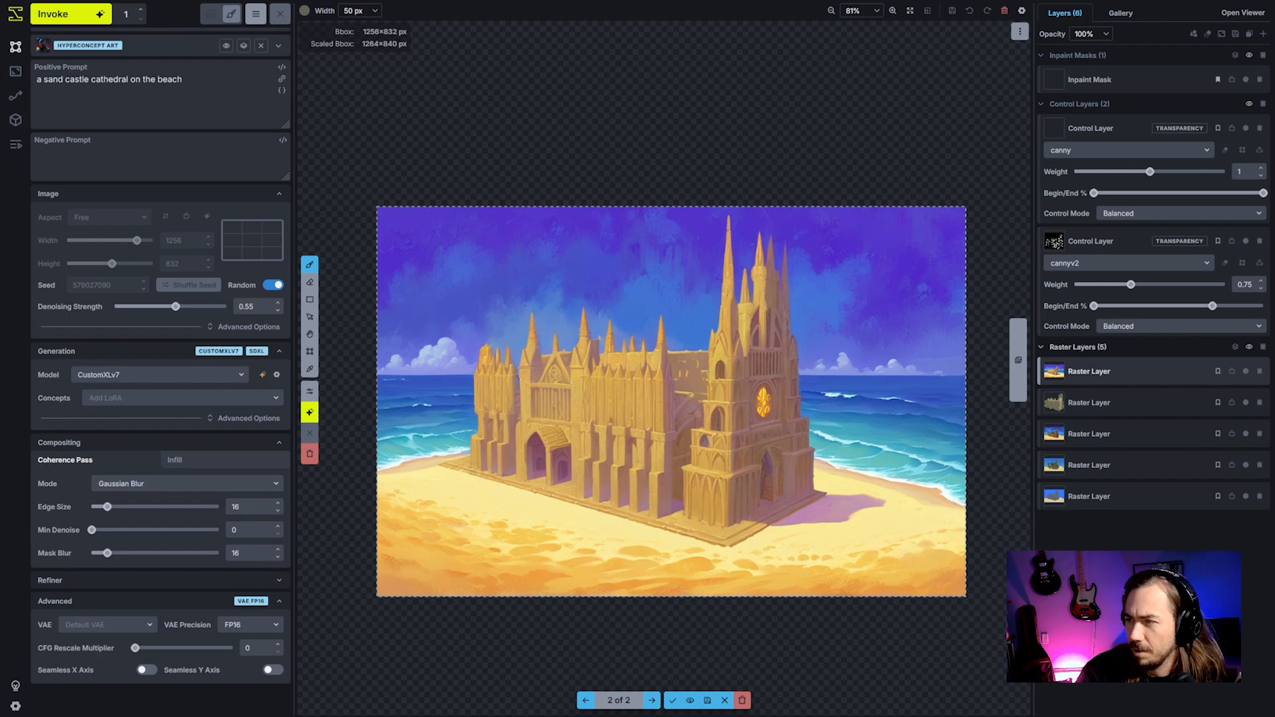
# Compare the second variation with the canvas underneath by toggling its preview, and accept it.
pyautogui.click(692, 707)
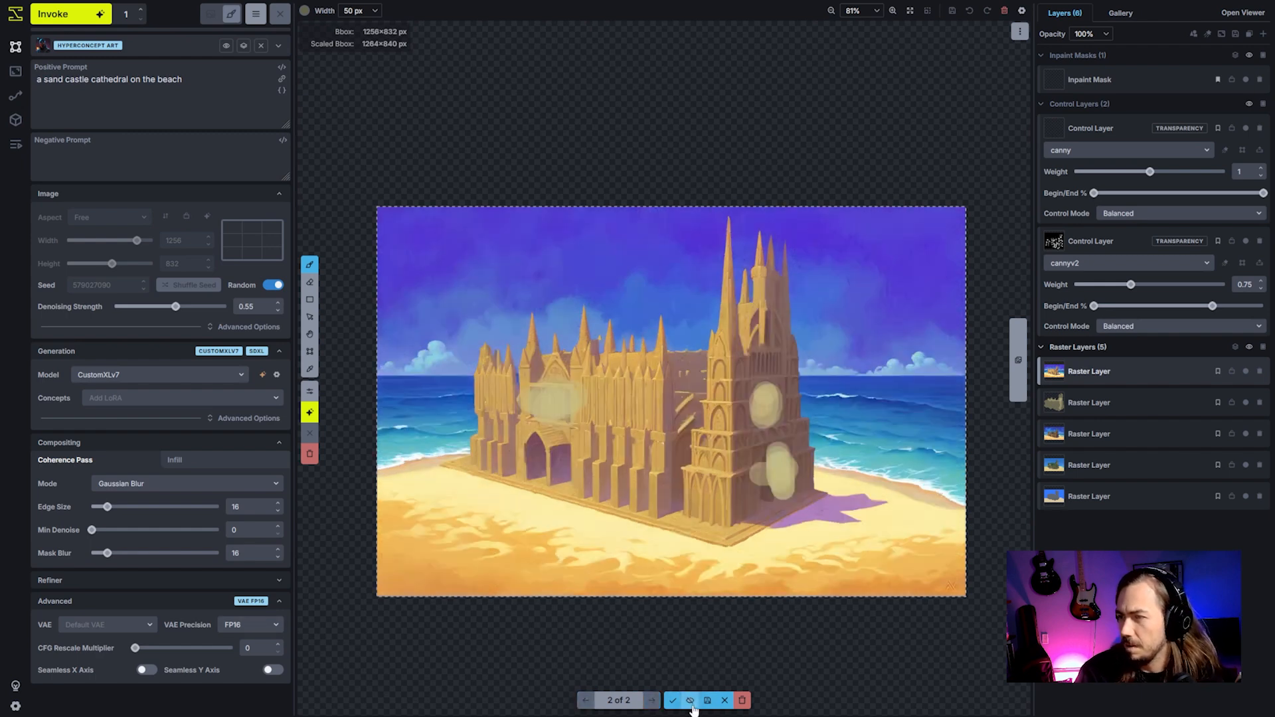
pyautogui.click(693, 706)
pyautogui.click(692, 707)
pyautogui.click(692, 706)
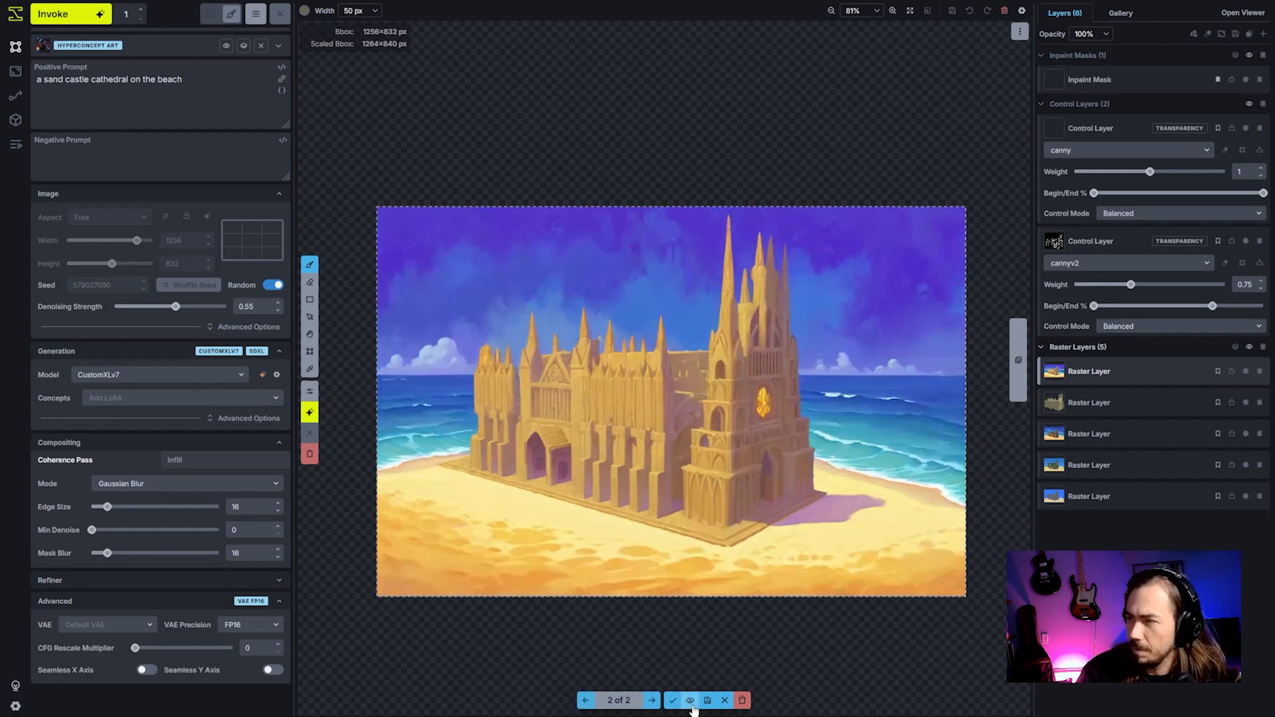
pyautogui.click(674, 703)
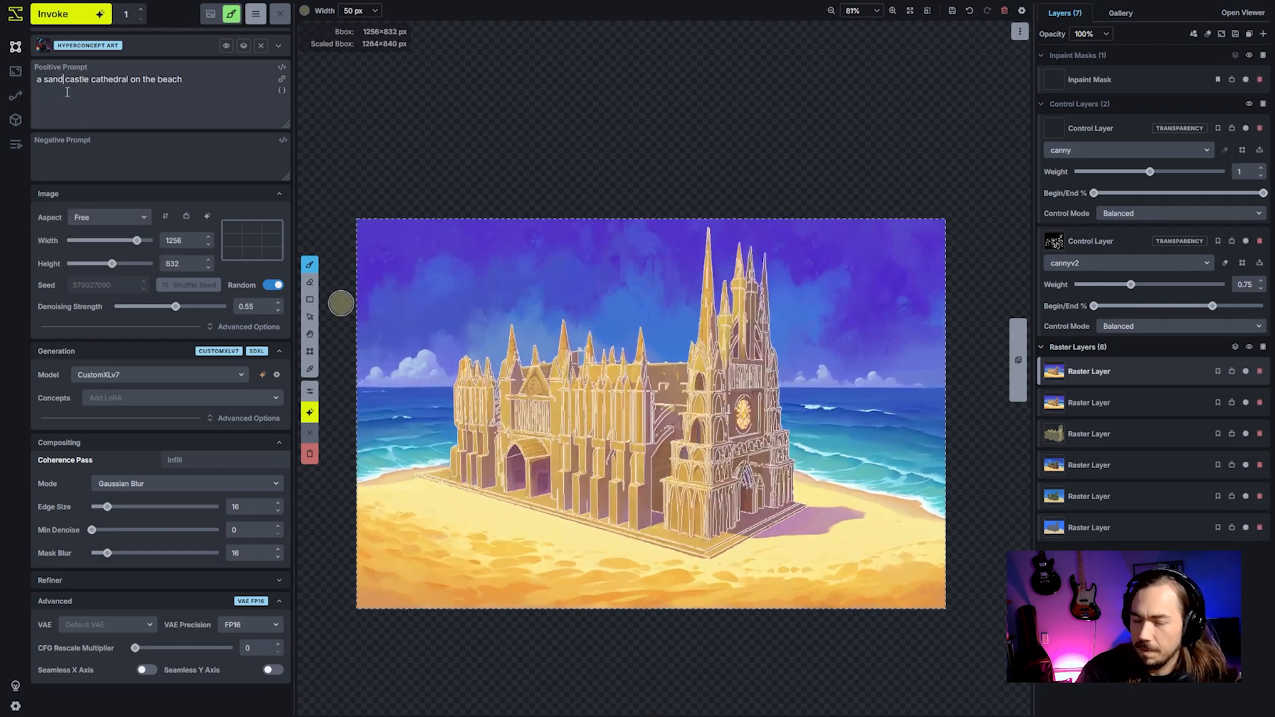
# Emphasise sand as "sand++++" in the positive prompt, set the negative prompt to "stained glass" and generate two variations.
pyautogui.write('++++')
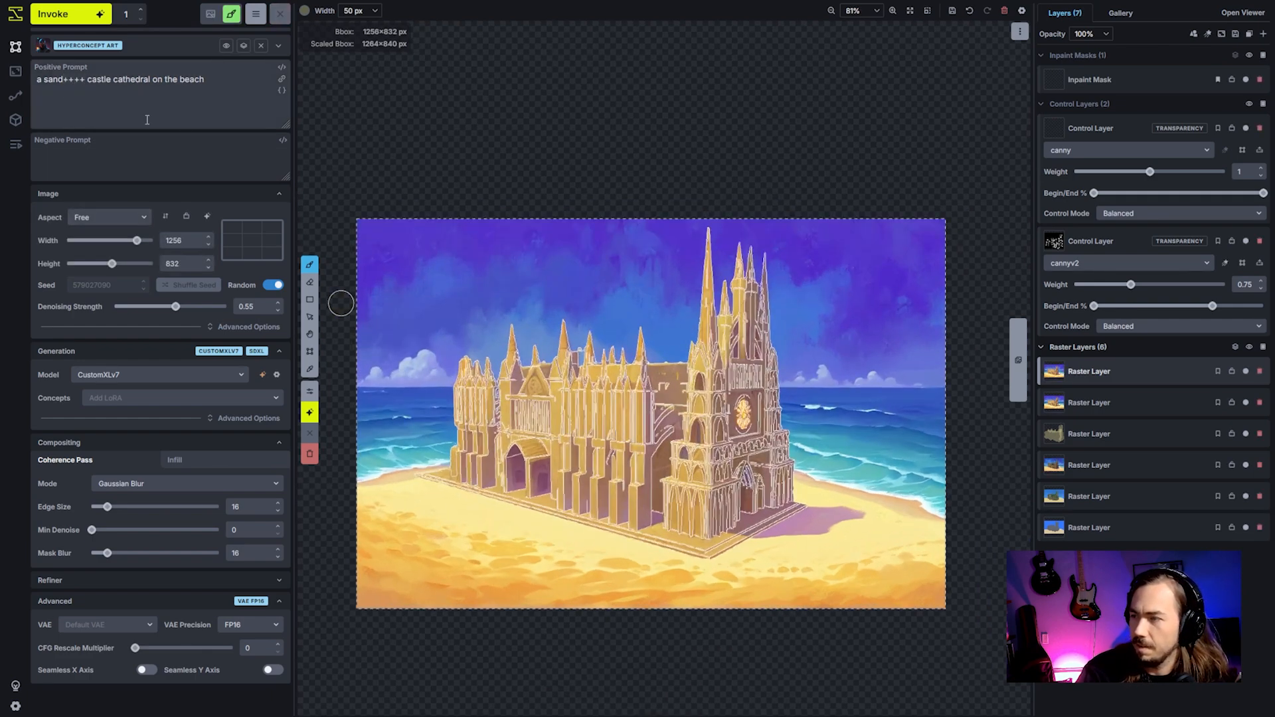
pyautogui.hotkey('ctrl', 'Return')
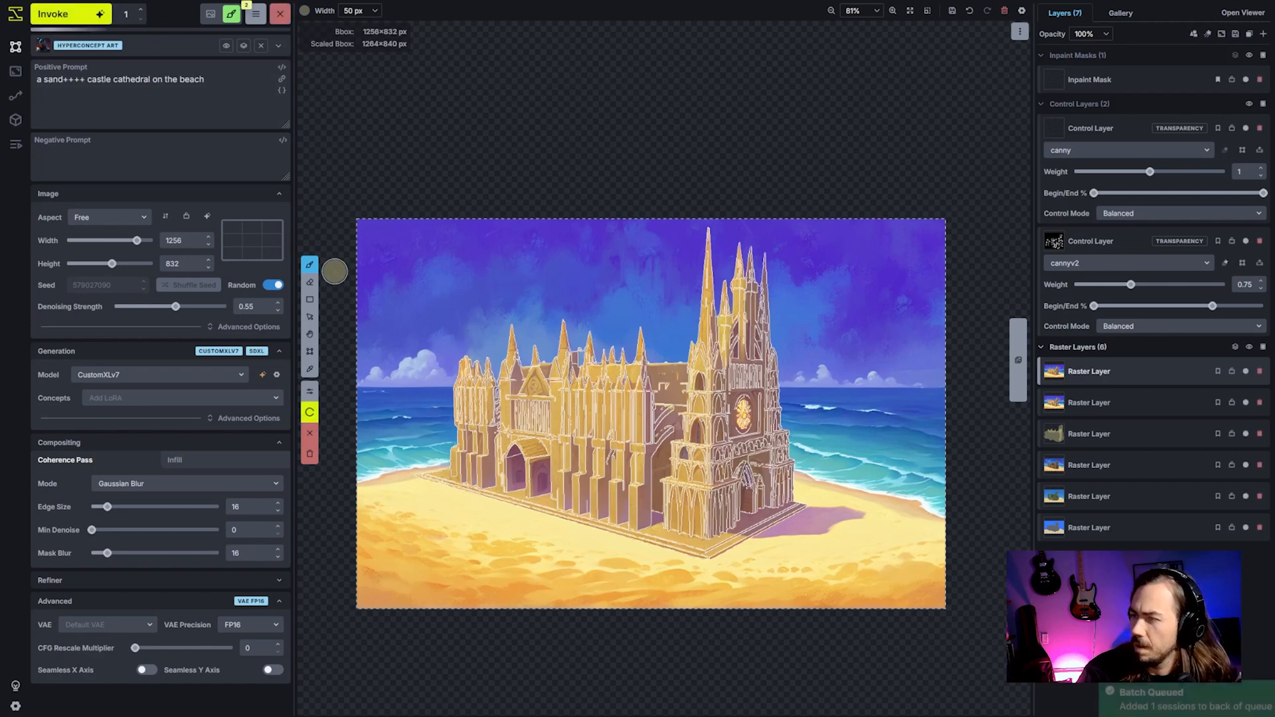
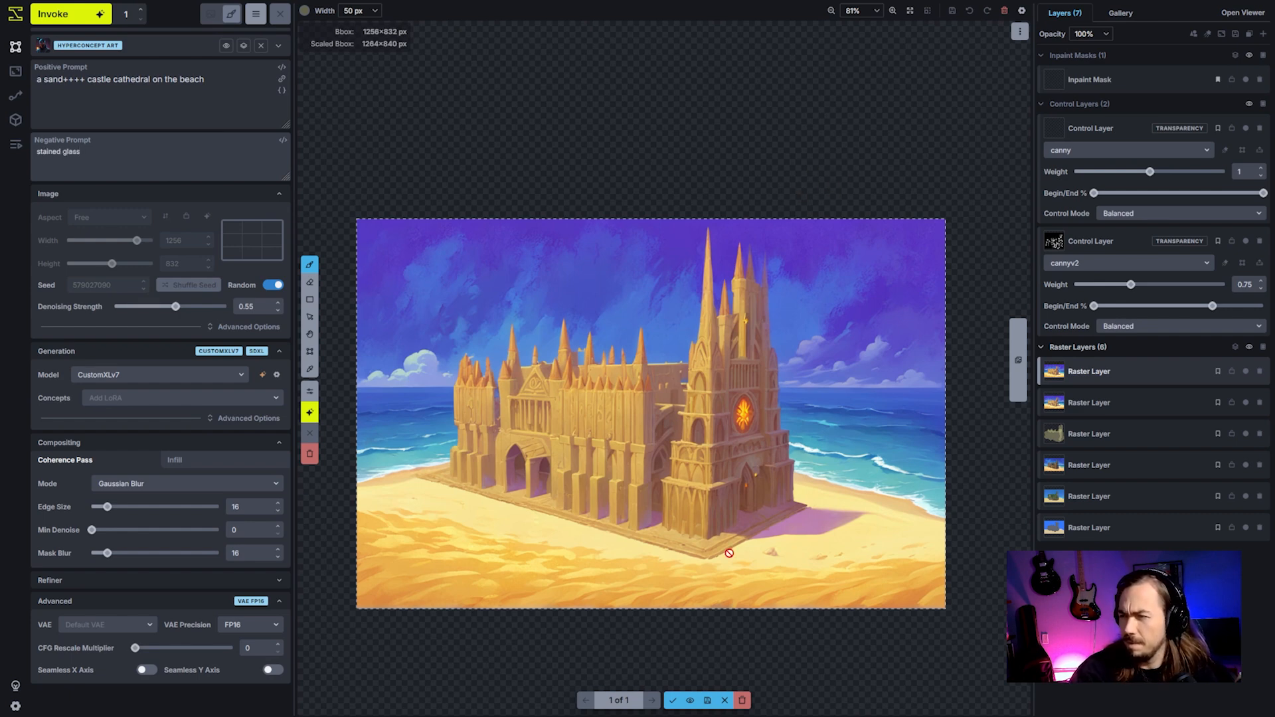
pyautogui.click(63, 14)
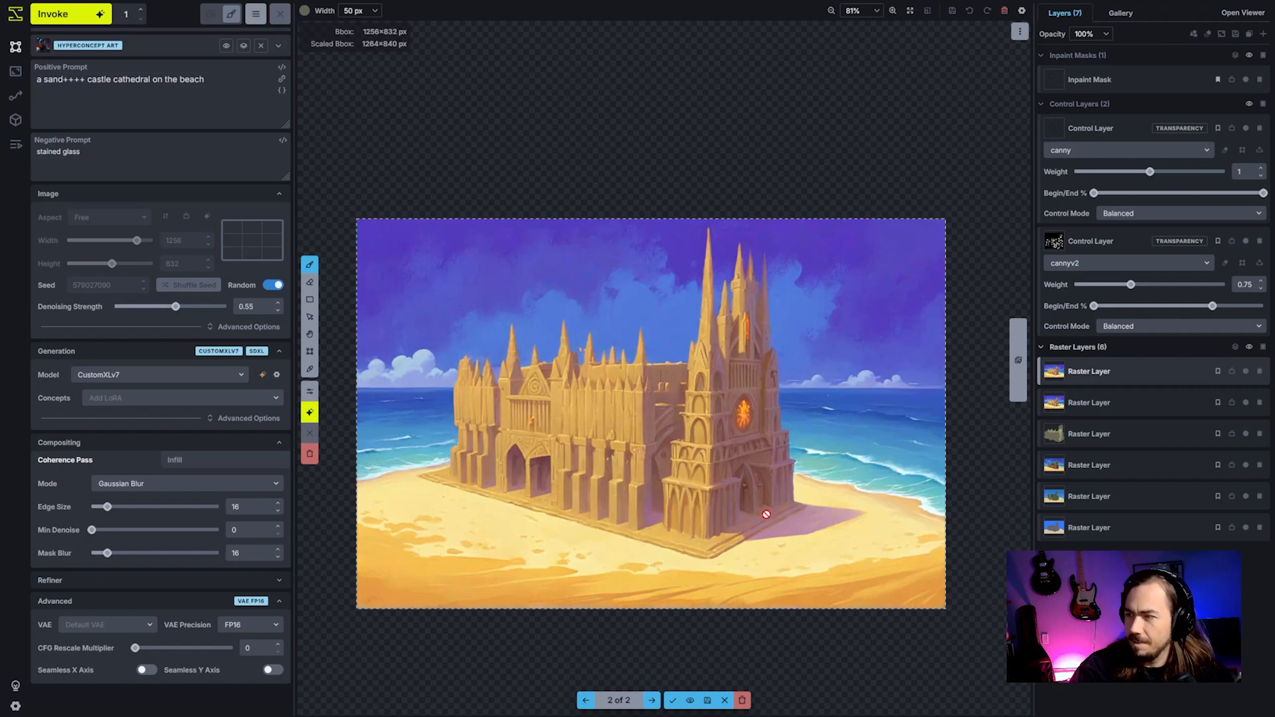
# Set the denoising strength to 0.8 and accept the second sand castle variation.
pyautogui.moveTo(180, 293); pyautogui.dragTo(209, 293)
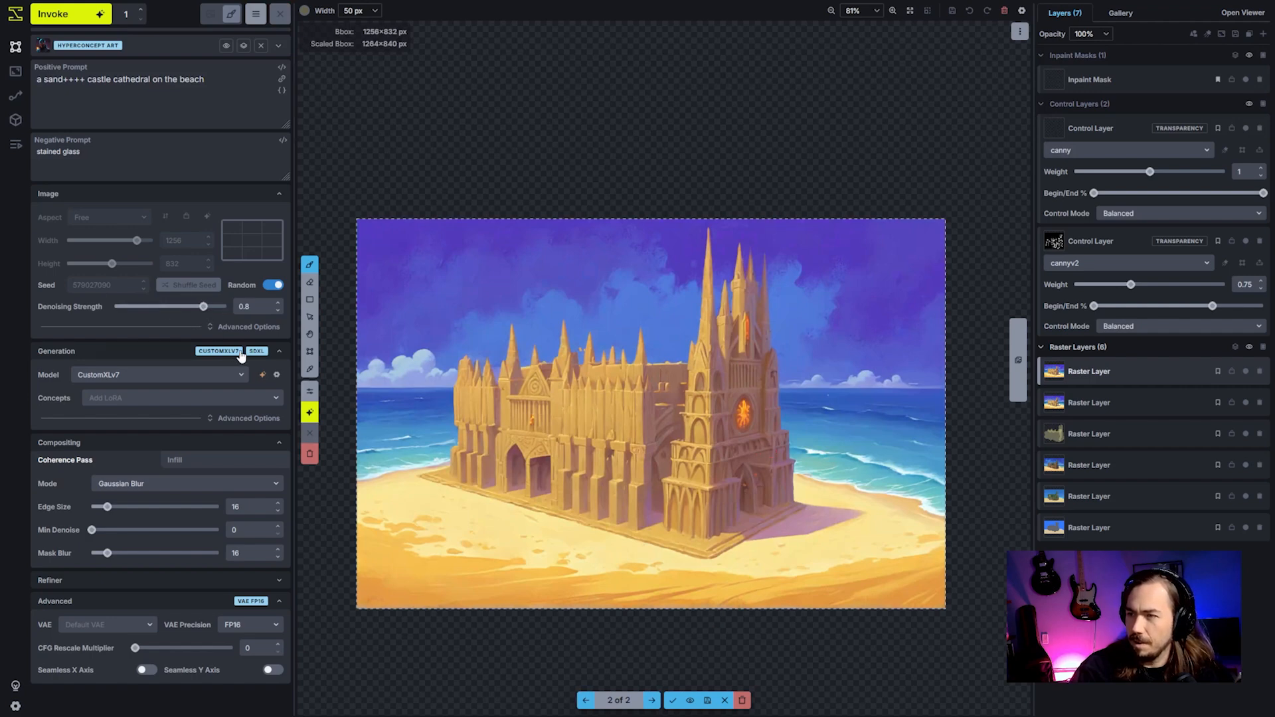
pyautogui.click(676, 700)
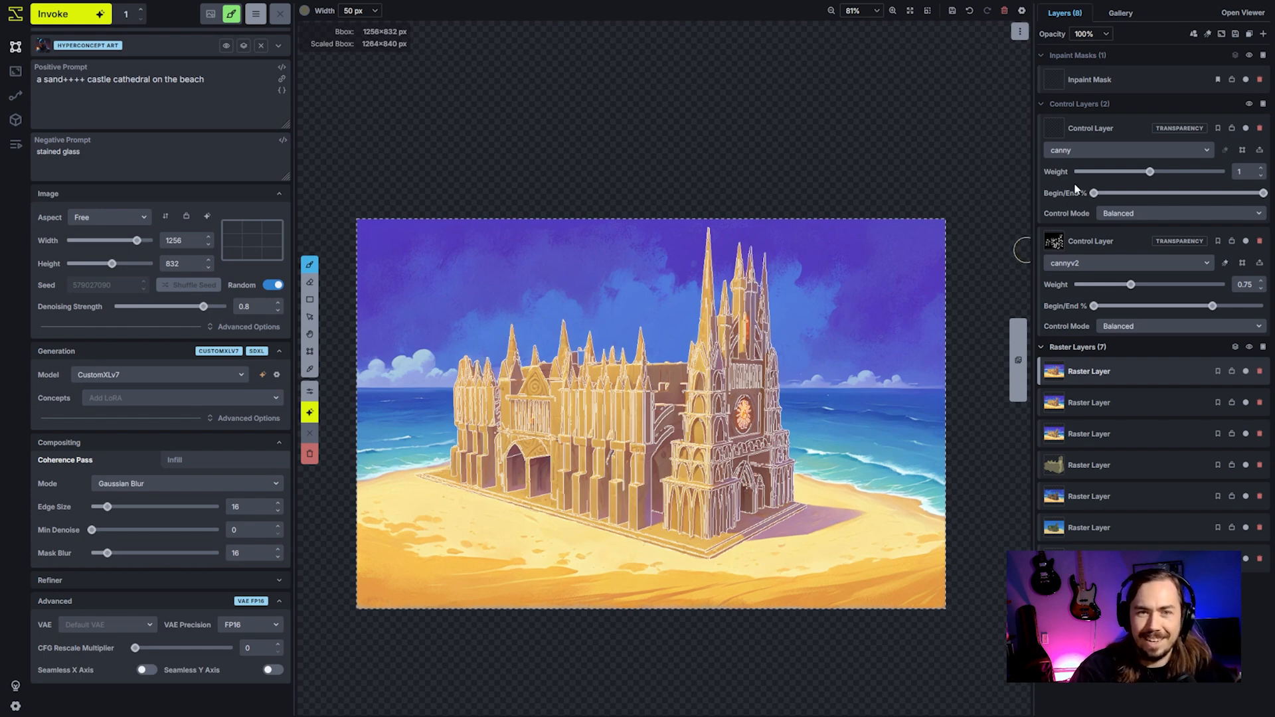
# Delete both the empty canny control layer and the cannyv2 control layer.
pyautogui.click(1246, 128)
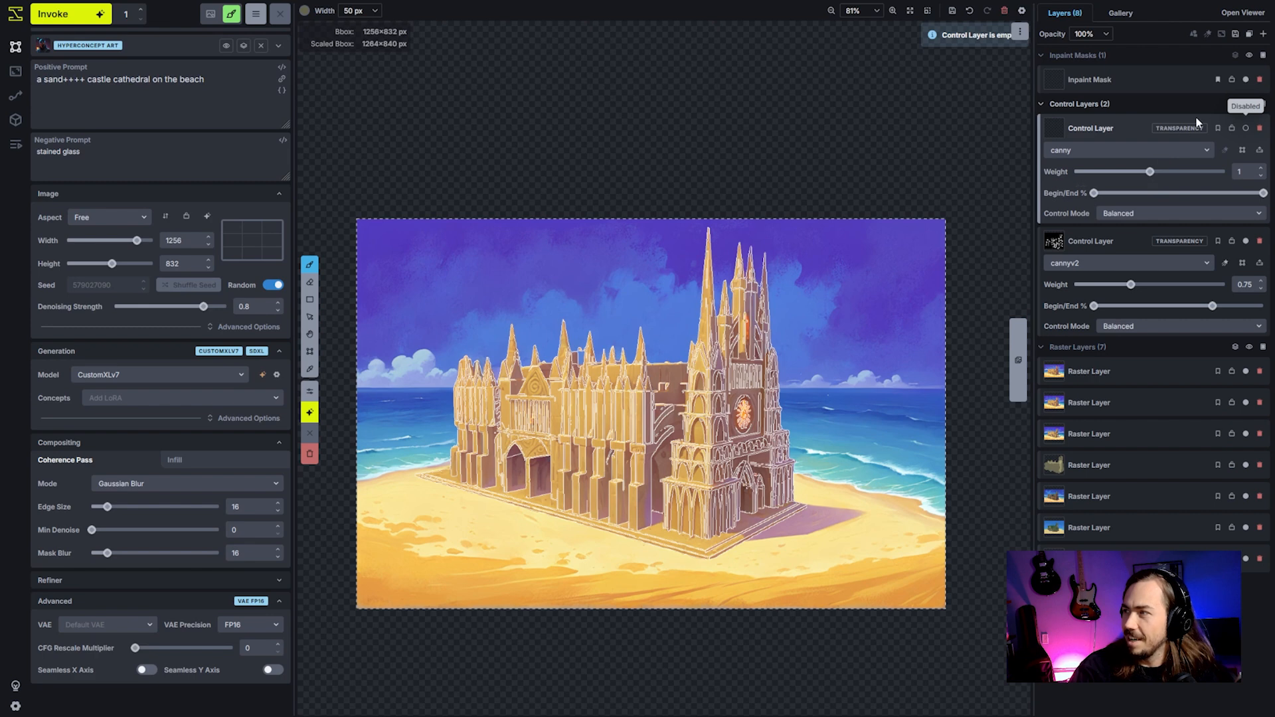
pyautogui.click(1261, 129)
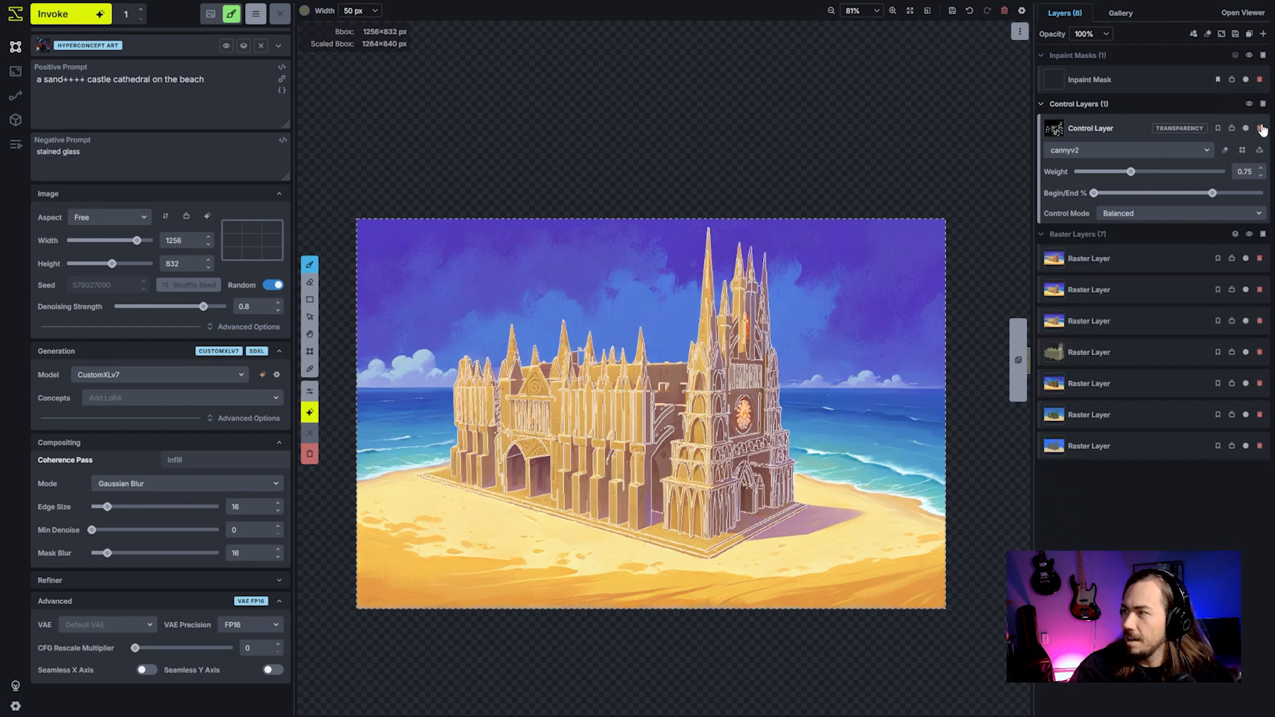
pyautogui.click(1261, 128)
# Shrink the bounding box to 320 × 256 px around the tower's round window and merge all visible raster layers.
pyautogui.press('c')
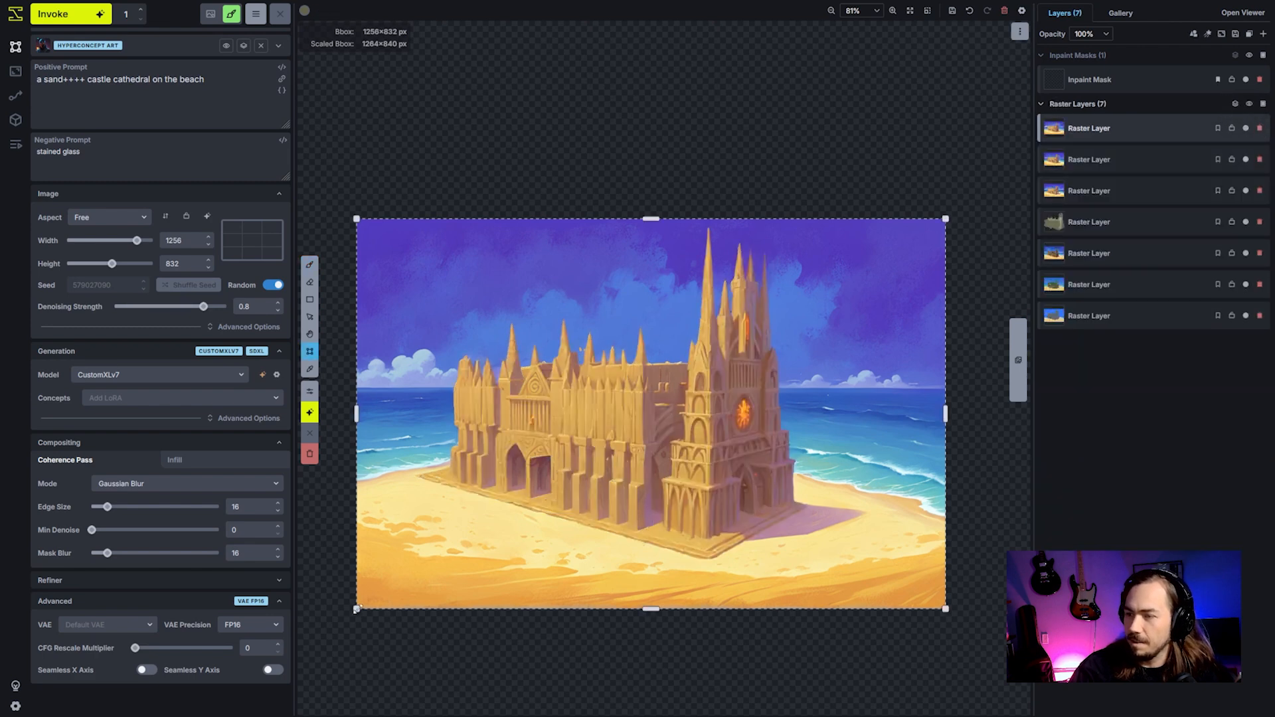
pyautogui.moveTo(357, 609); pyautogui.dragTo(750, 434)
pyautogui.scroll(4, 779, 434)
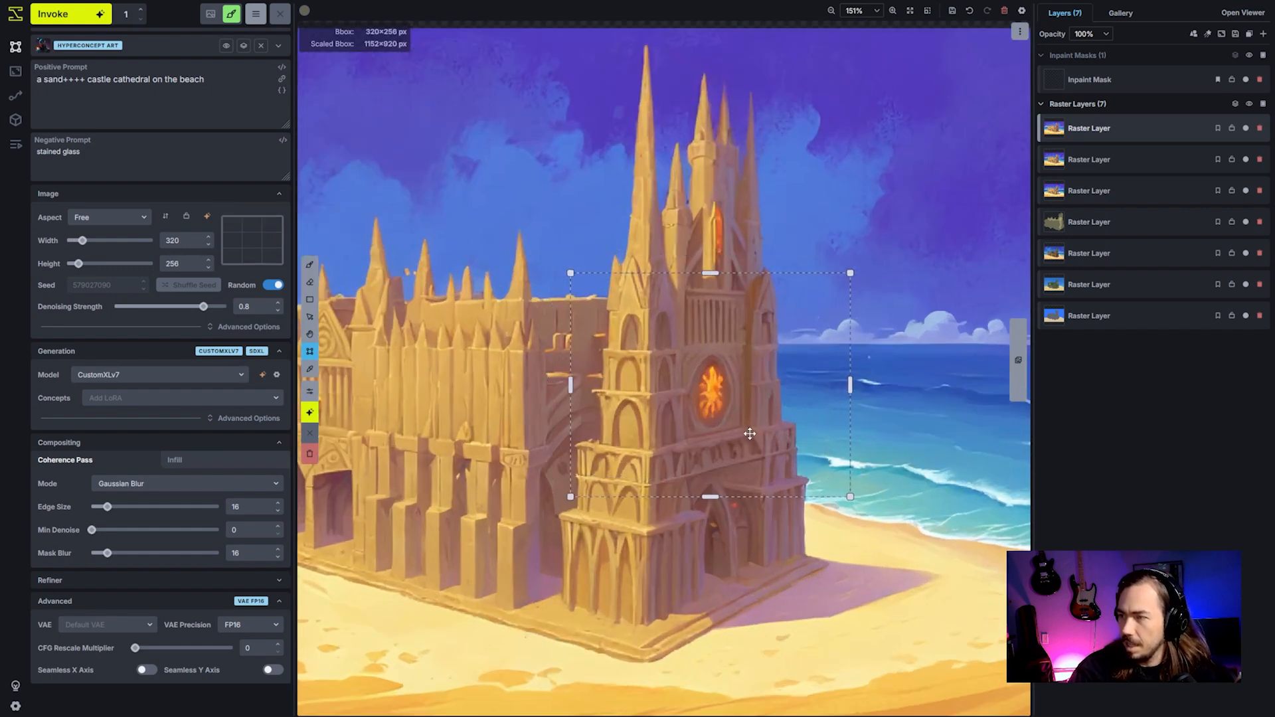
pyautogui.rightClick(715, 397)
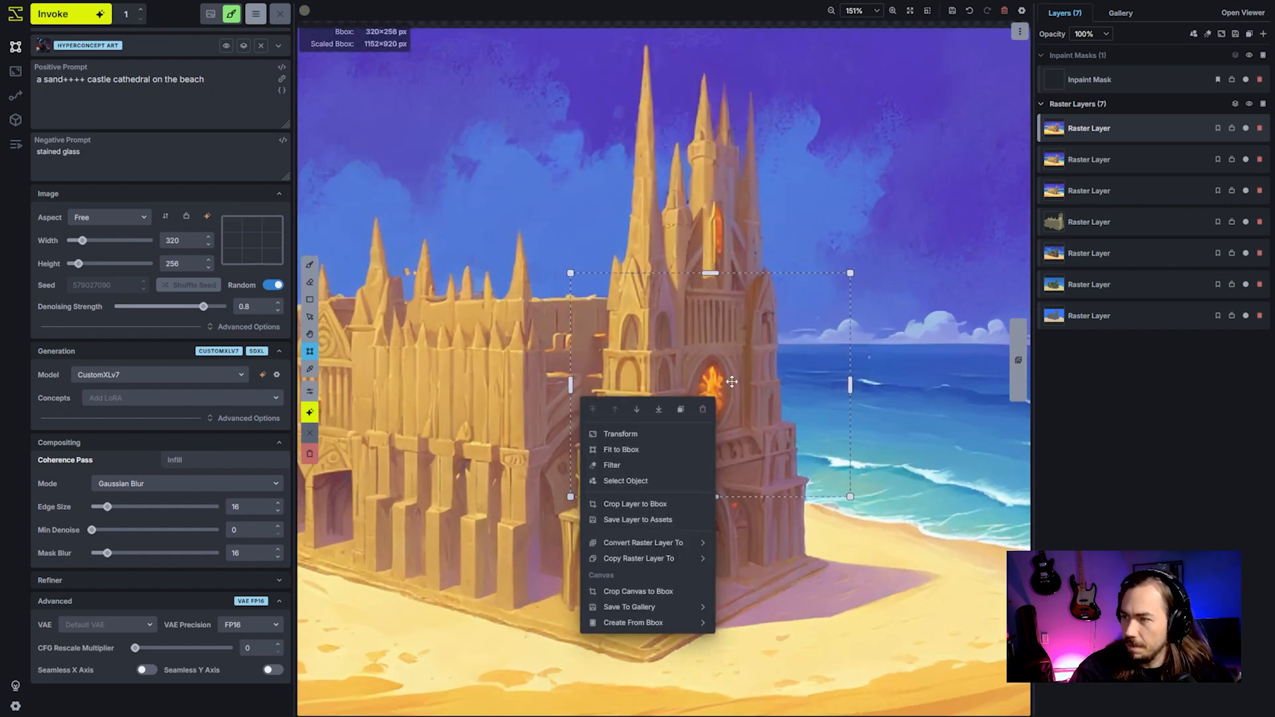
pyautogui.click(1236, 105)
# Create a new control layer from the bounding box and apply the Canny Edge Detection filter to it.
pyautogui.rightClick(704, 363)
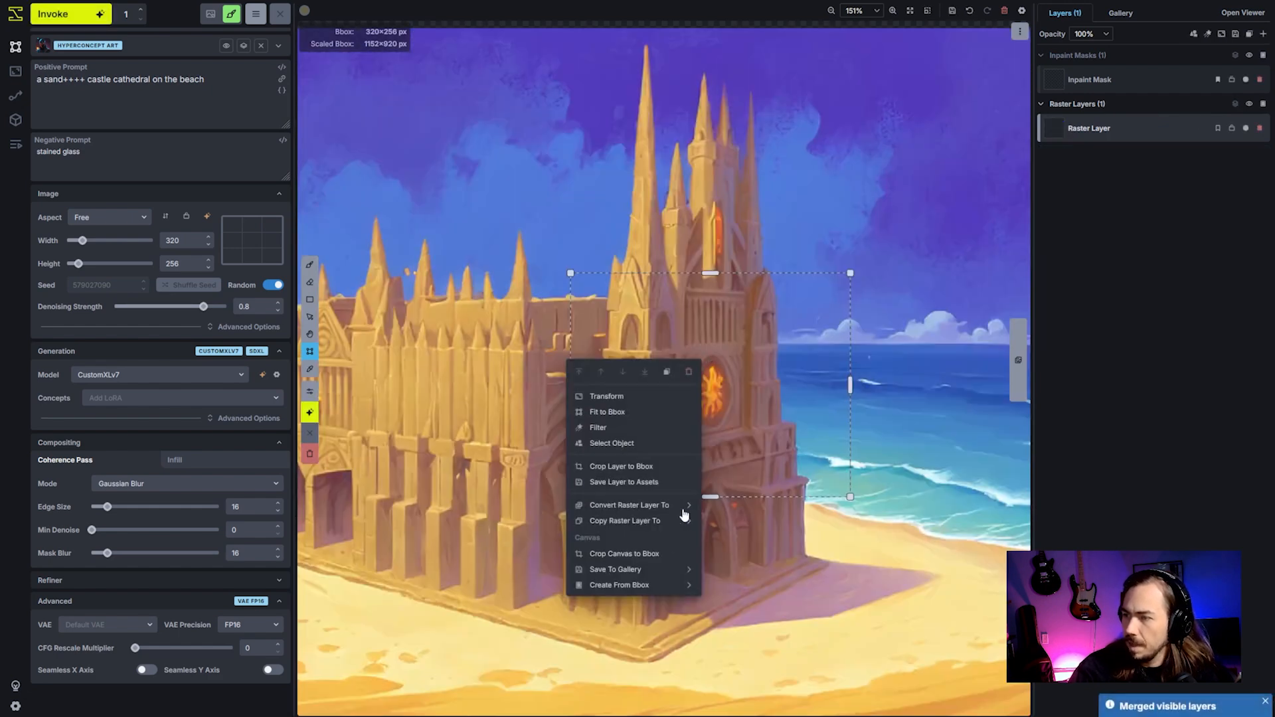
pyautogui.moveTo(655, 591)
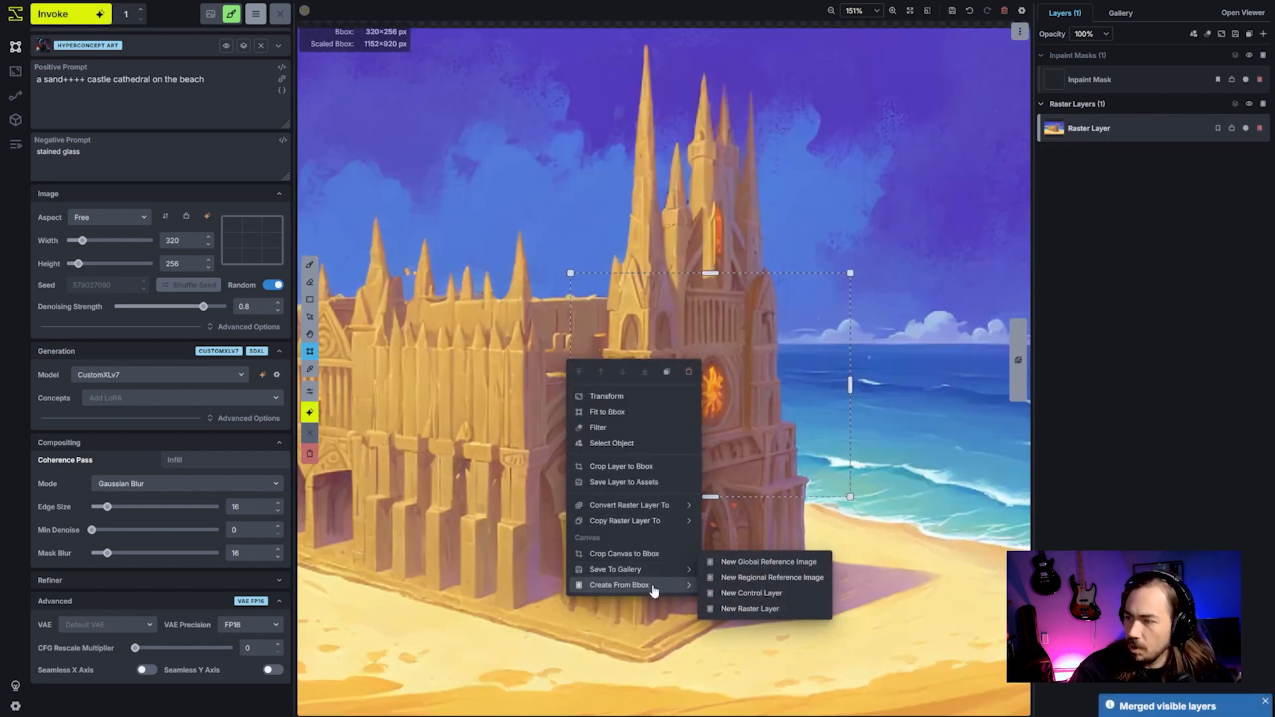
pyautogui.click(747, 594)
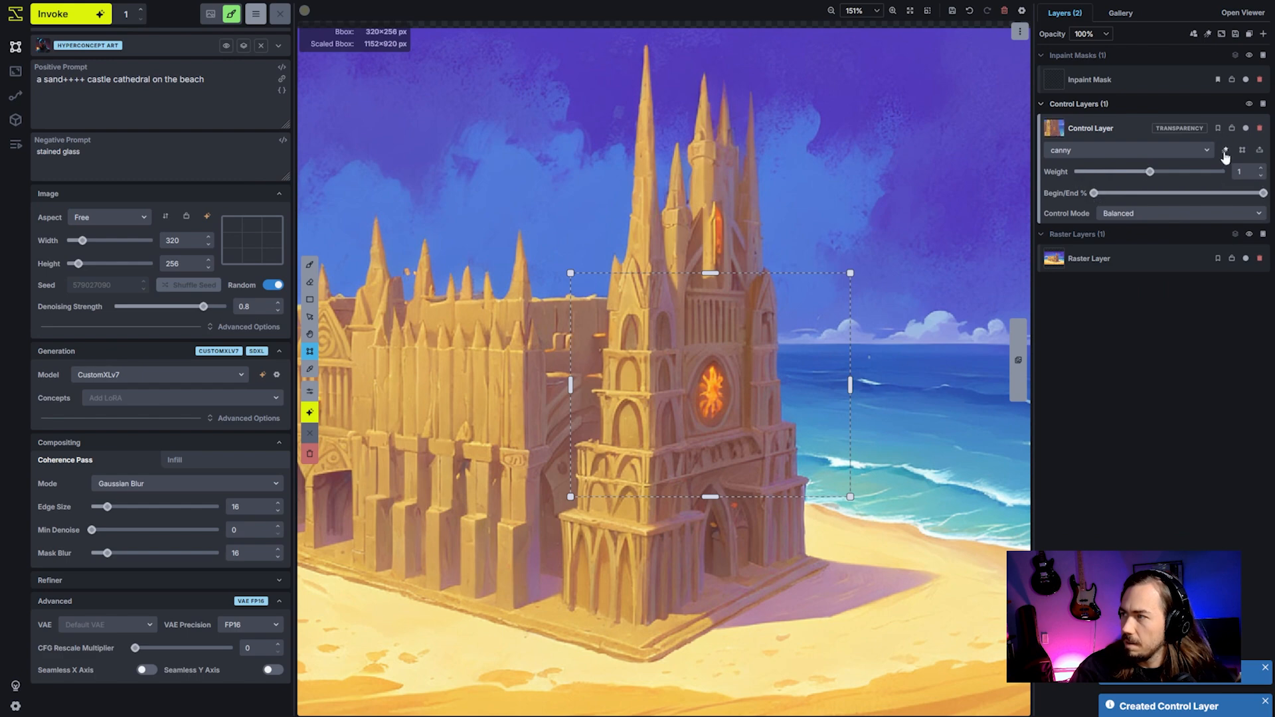
pyautogui.click(1226, 150)
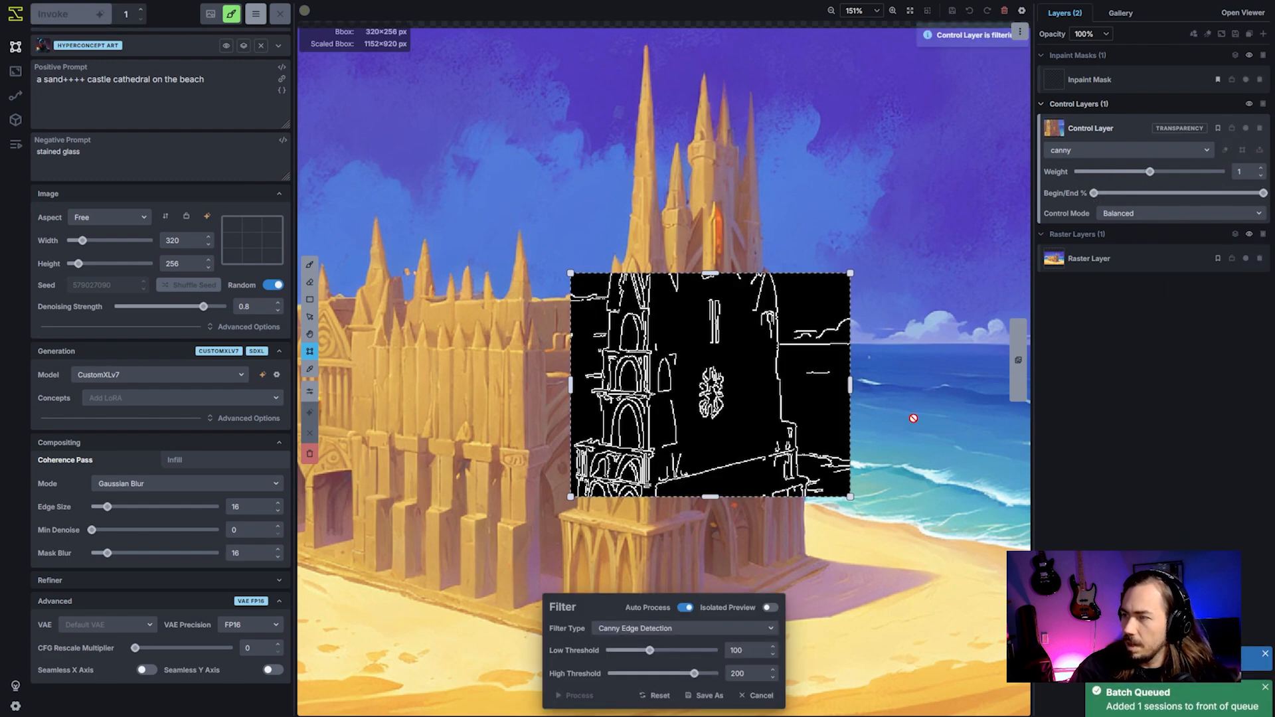
pyautogui.click(705, 696)
pyautogui.click(716, 611)
# Erase the canny edges inside the tower's round window with a 37 px eraser.
pyautogui.scroll(5, 704, 386)
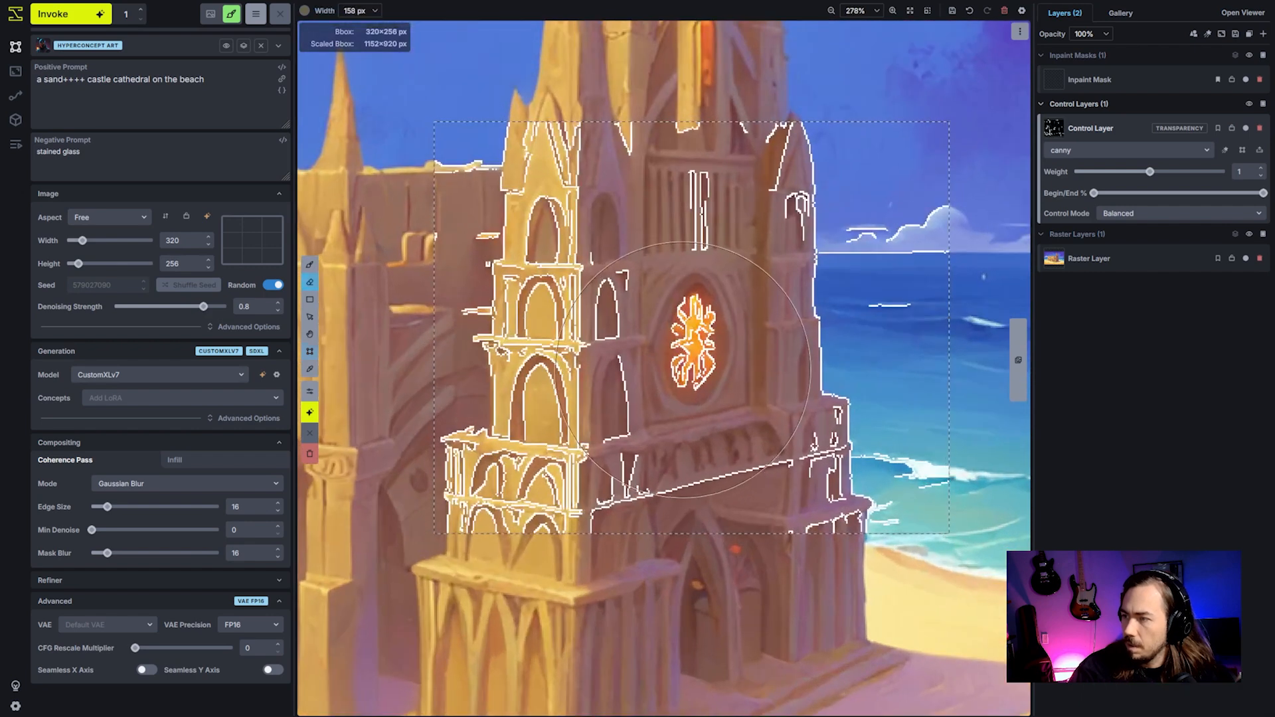
pyautogui.press('e')
pyautogui.moveTo(697, 375); pyautogui.dragTo(691, 319)
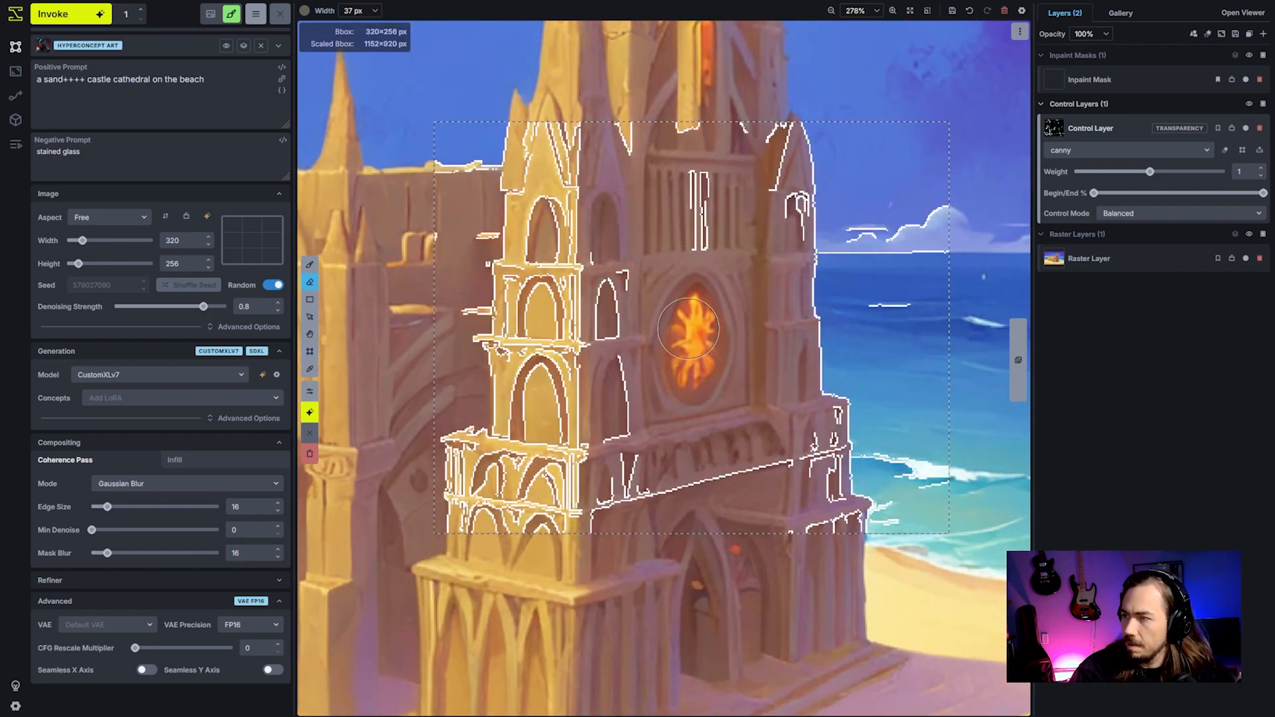
# Draw a white shell outline around the round window on the control layer with a 4 px brush.
pyautogui.press('b')
pyautogui.scroll(-15, 713, 338)
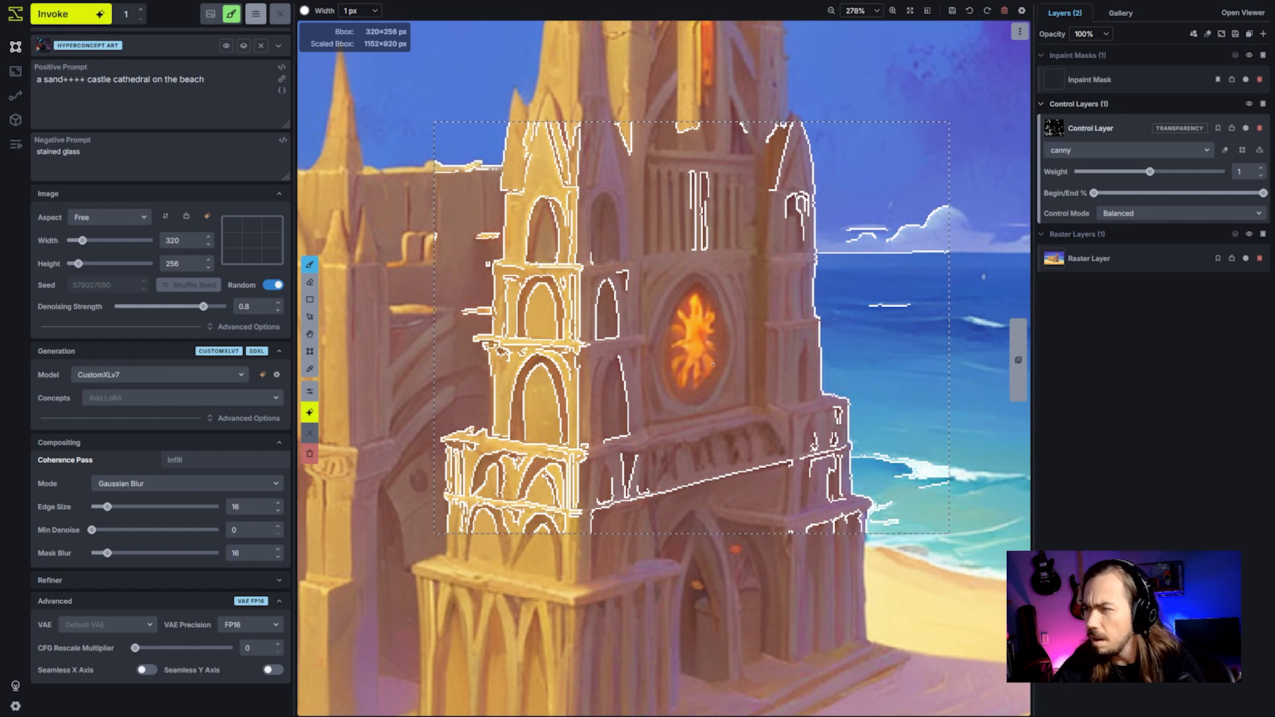
pyautogui.scroll(3, 712, 365)
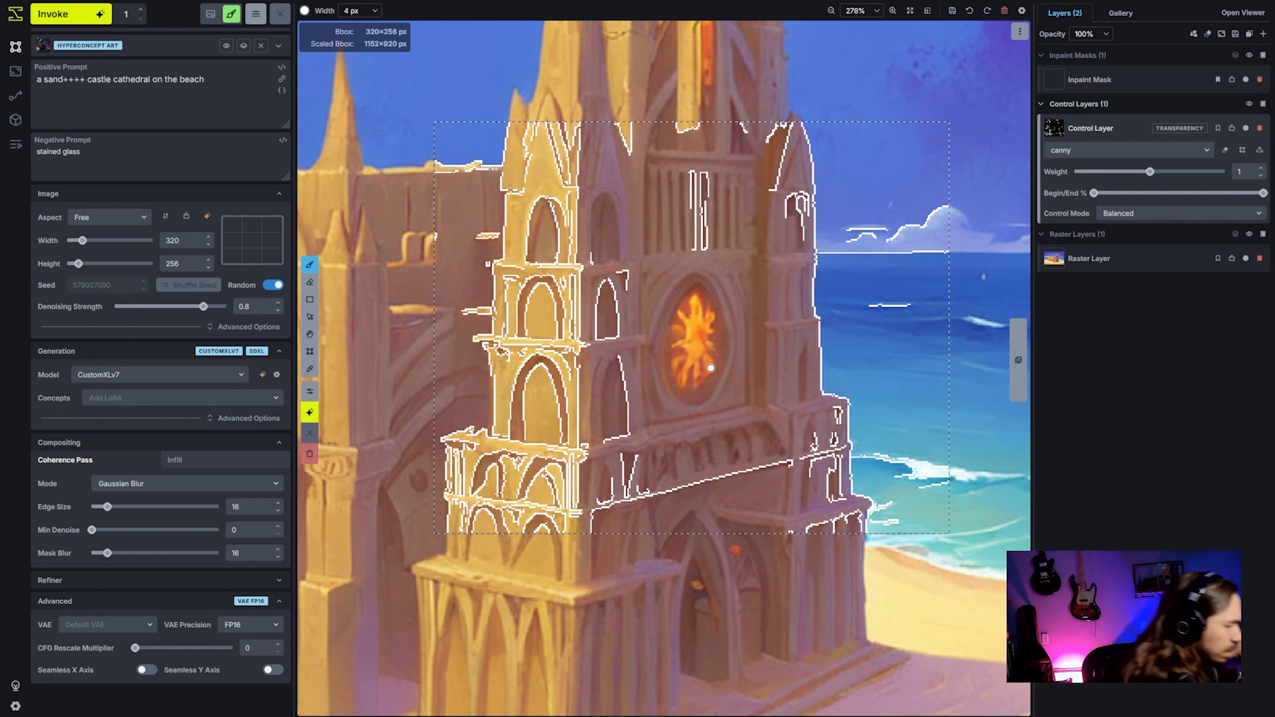
pyautogui.moveTo(692, 417); pyautogui.dragTo(741, 412)
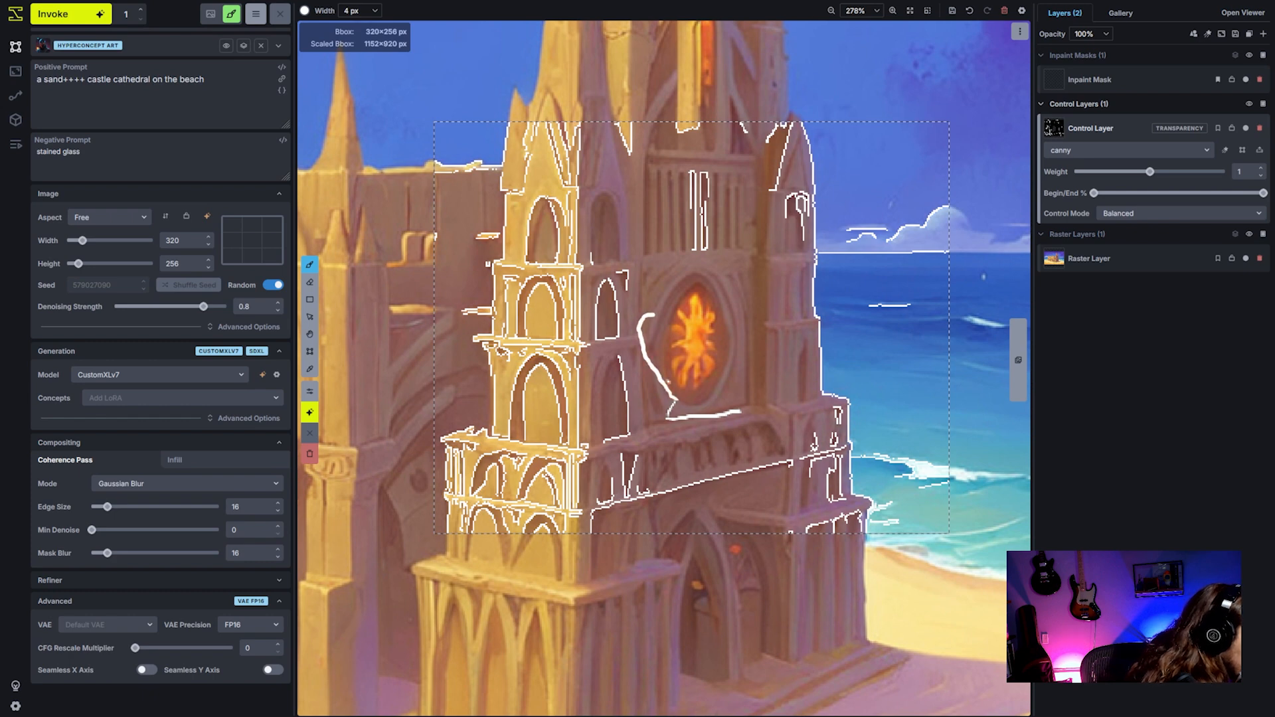
pyautogui.moveTo(643, 316); pyautogui.dragTo(660, 313)
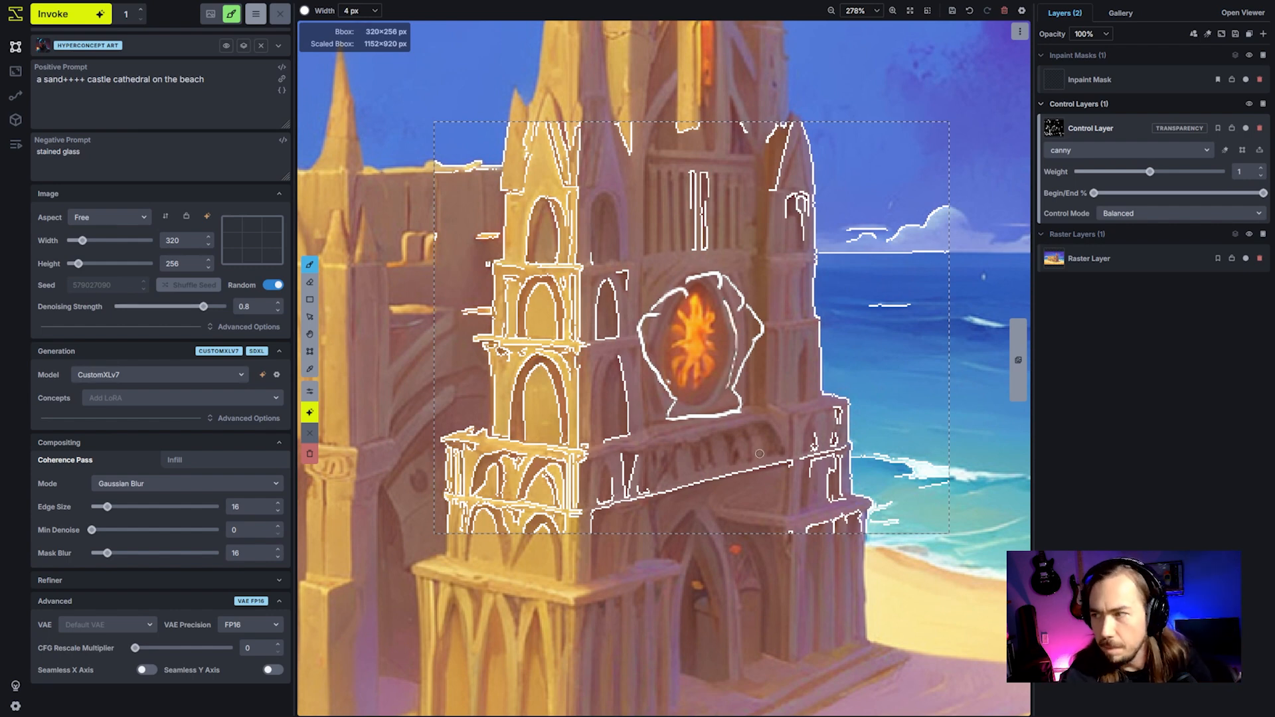
# Switch the control layer's model to scribble with weight 0.7, and end its influence at roughly two thirds of the generation.
pyautogui.click(1128, 150)
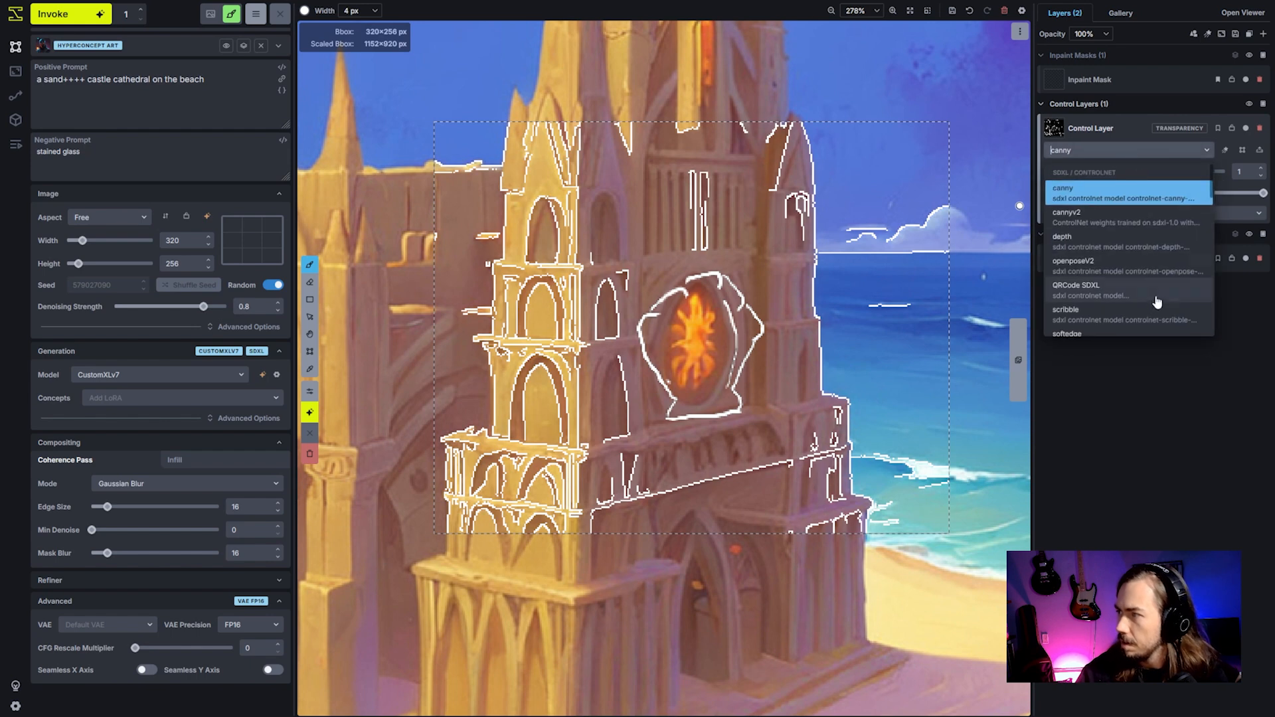
pyautogui.click(1133, 314)
pyautogui.moveTo(1150, 171); pyautogui.dragTo(1128, 172)
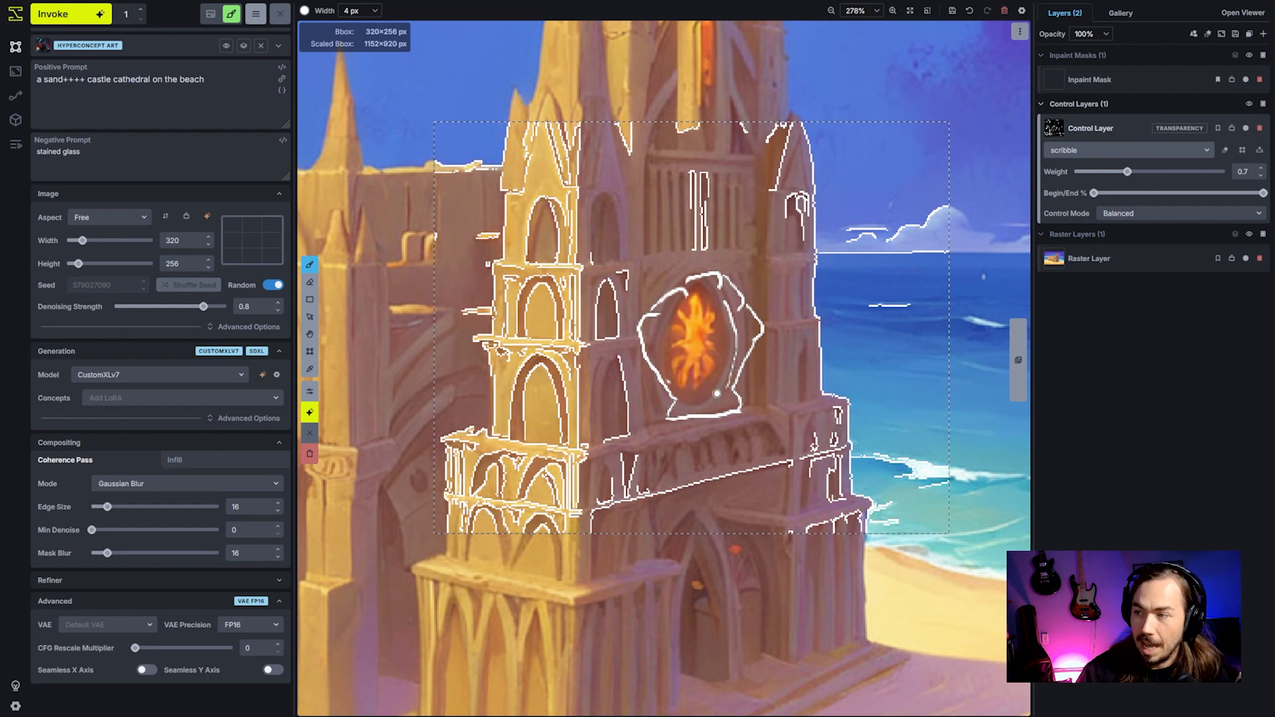
pyautogui.moveTo(1264, 193); pyautogui.dragTo(1203, 193)
# Add a raster layer and fill the shell outline with a pale colour sampled from the surf, using a 15 px brush.
pyautogui.scroll(-3, 948, 273)
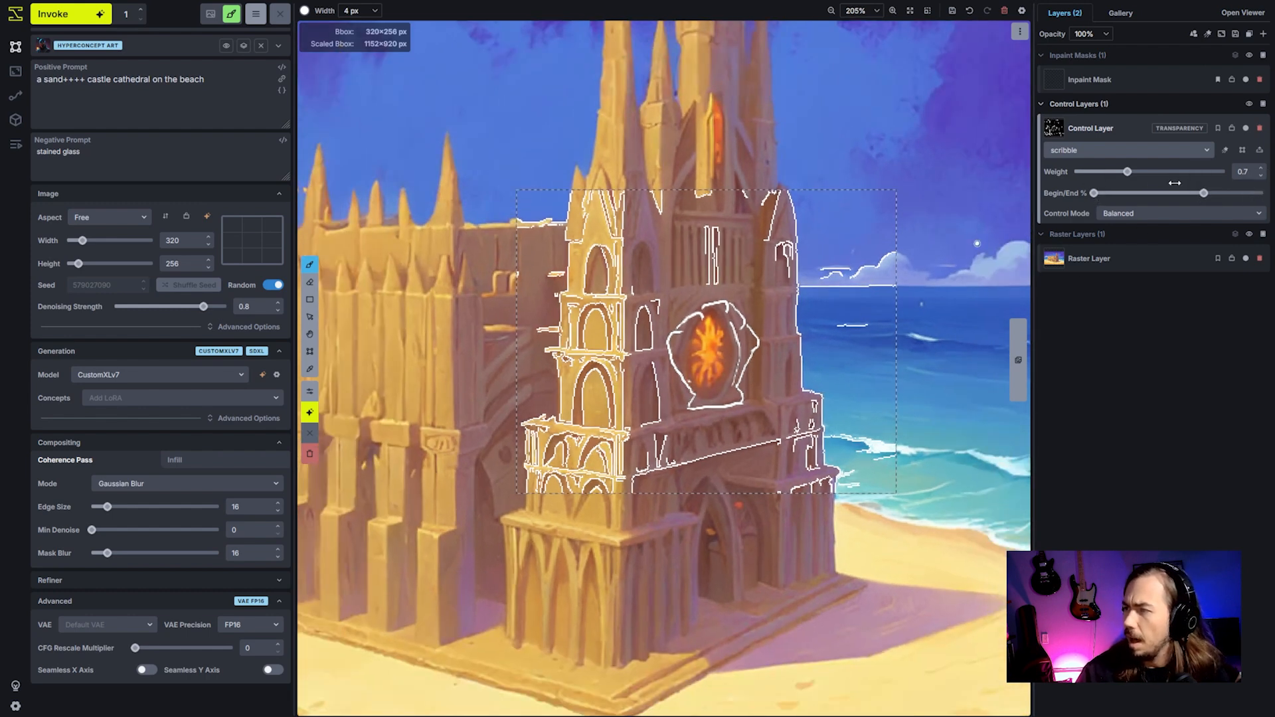
pyautogui.click(1262, 235)
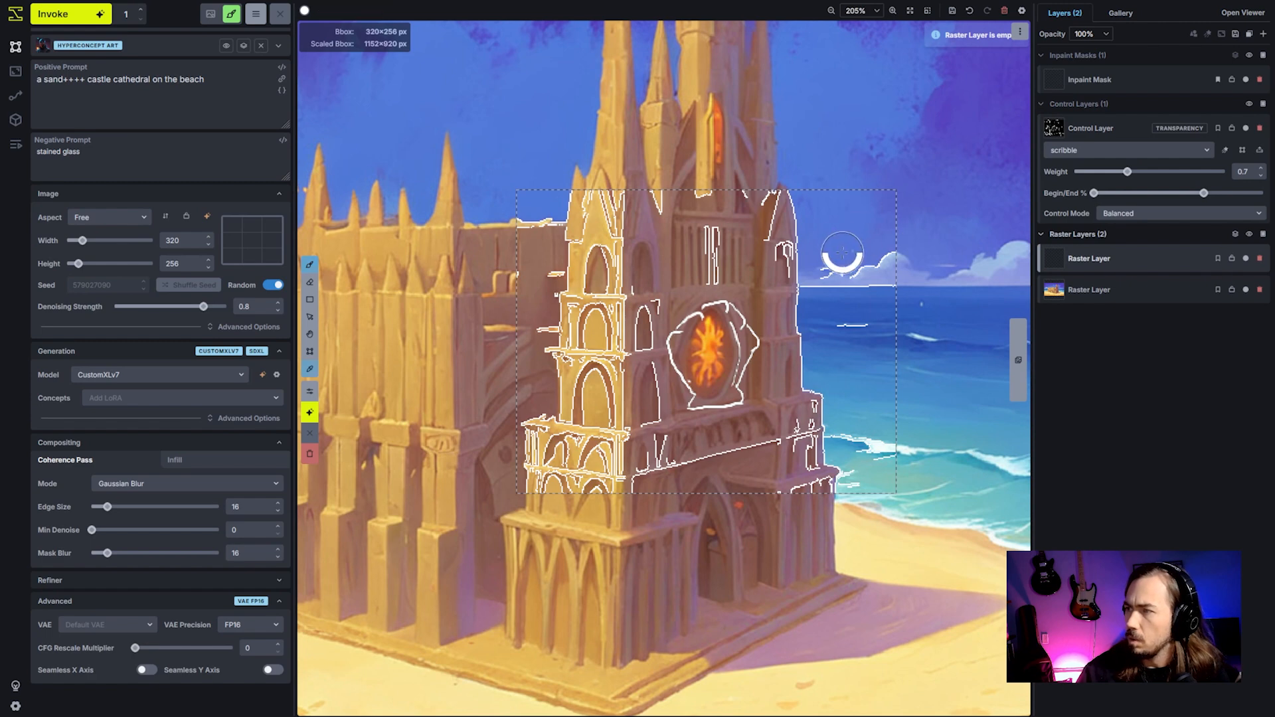
pyautogui.press('i')
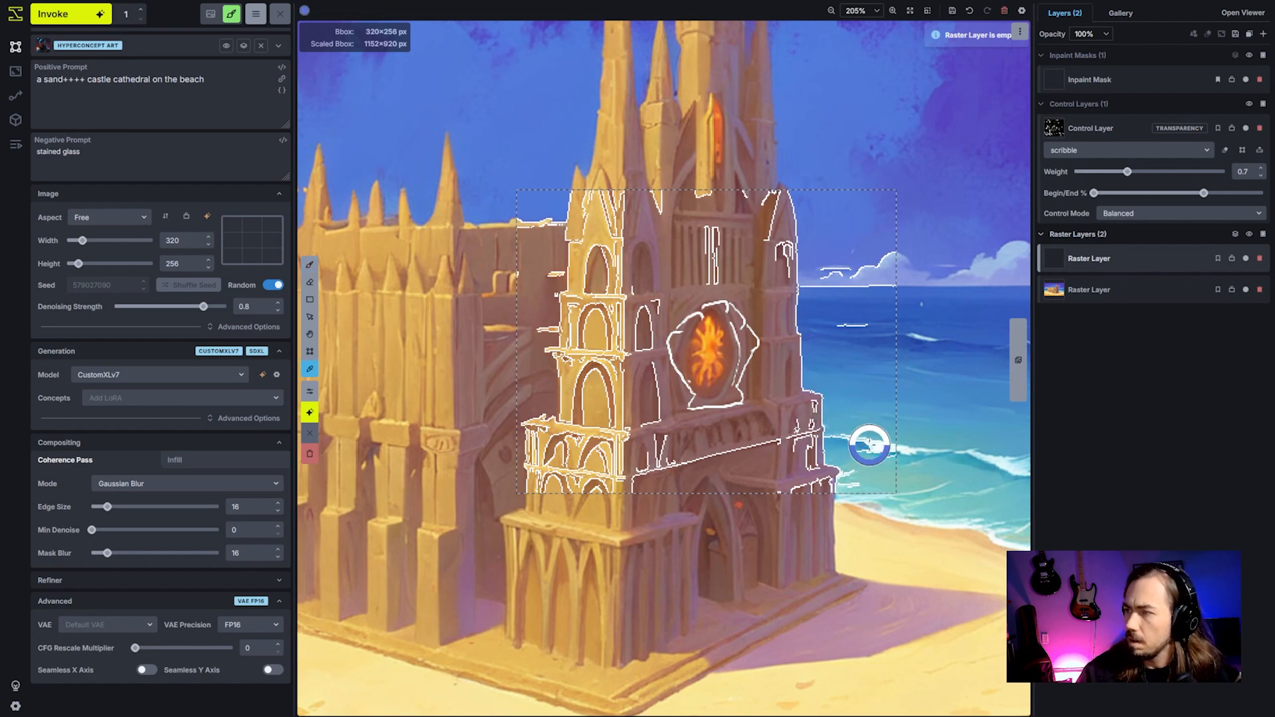
pyautogui.click(829, 431)
pyautogui.press('b')
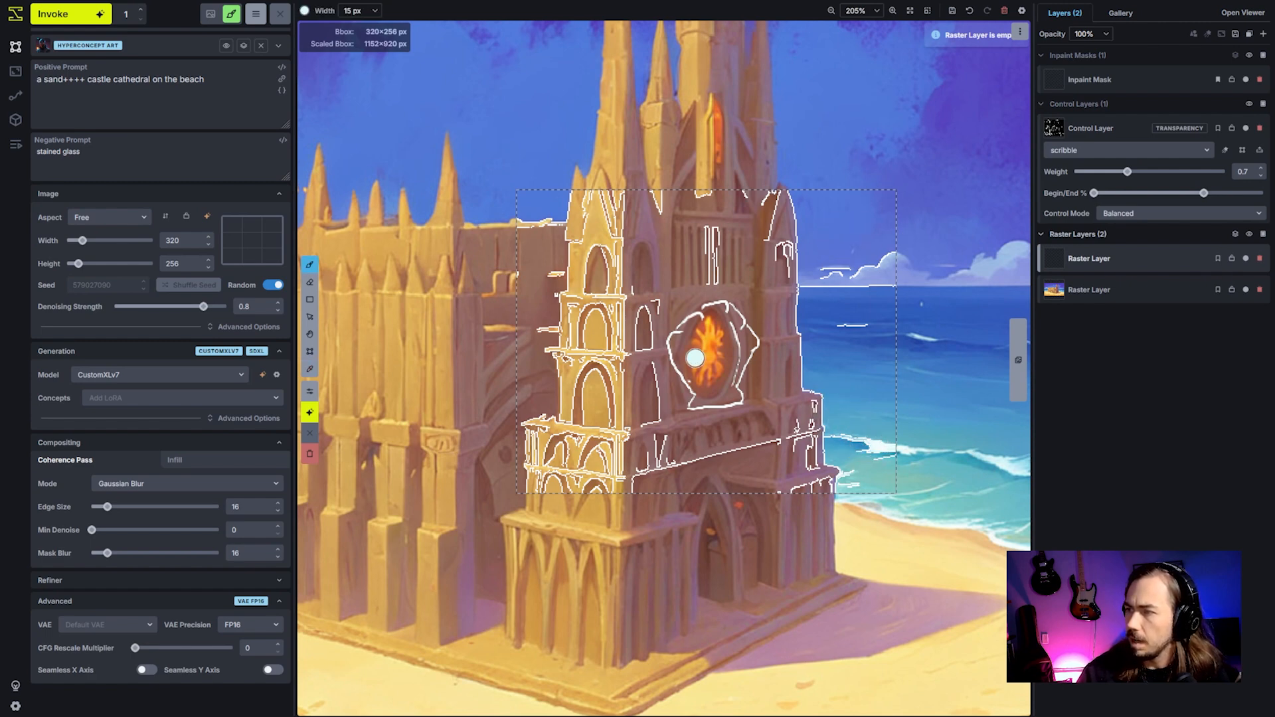
pyautogui.moveTo(689, 334)
pyautogui.mouseDown()
pyautogui.moveTo(720, 319)
pyautogui.moveTo(750, 342)
pyautogui.moveTo(730, 393)
pyautogui.moveTo(700, 403)
pyautogui.moveTo(684, 343)
pyautogui.moveTo(697, 362)
pyautogui.moveTo(704, 345)
pyautogui.moveTo(710, 387)
pyautogui.moveTo(739, 340)
pyautogui.mouseUp()
# Set the brush to a sandy beige (RGB 213, 204, 160) at 0.54 opacity and paint it over the shell's interior.
pyautogui.click(307, 11)
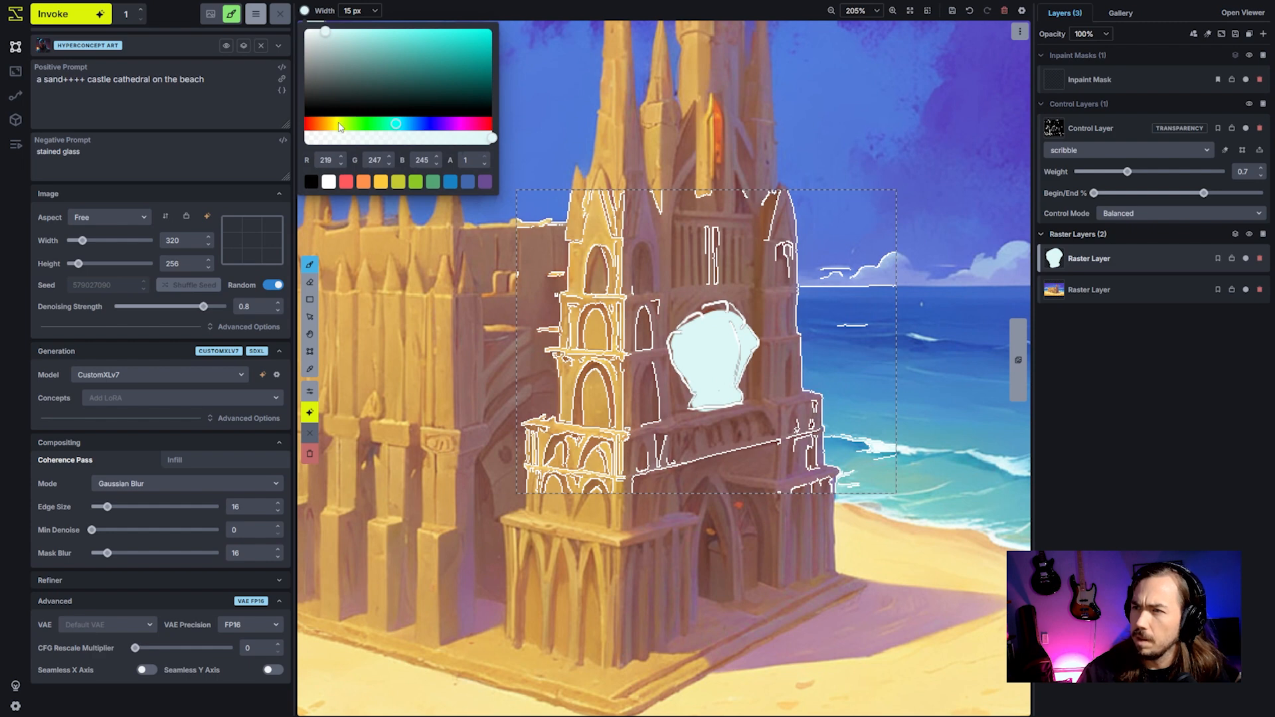
pyautogui.moveTo(339, 124); pyautogui.dragTo(330, 124)
pyautogui.click(406, 138)
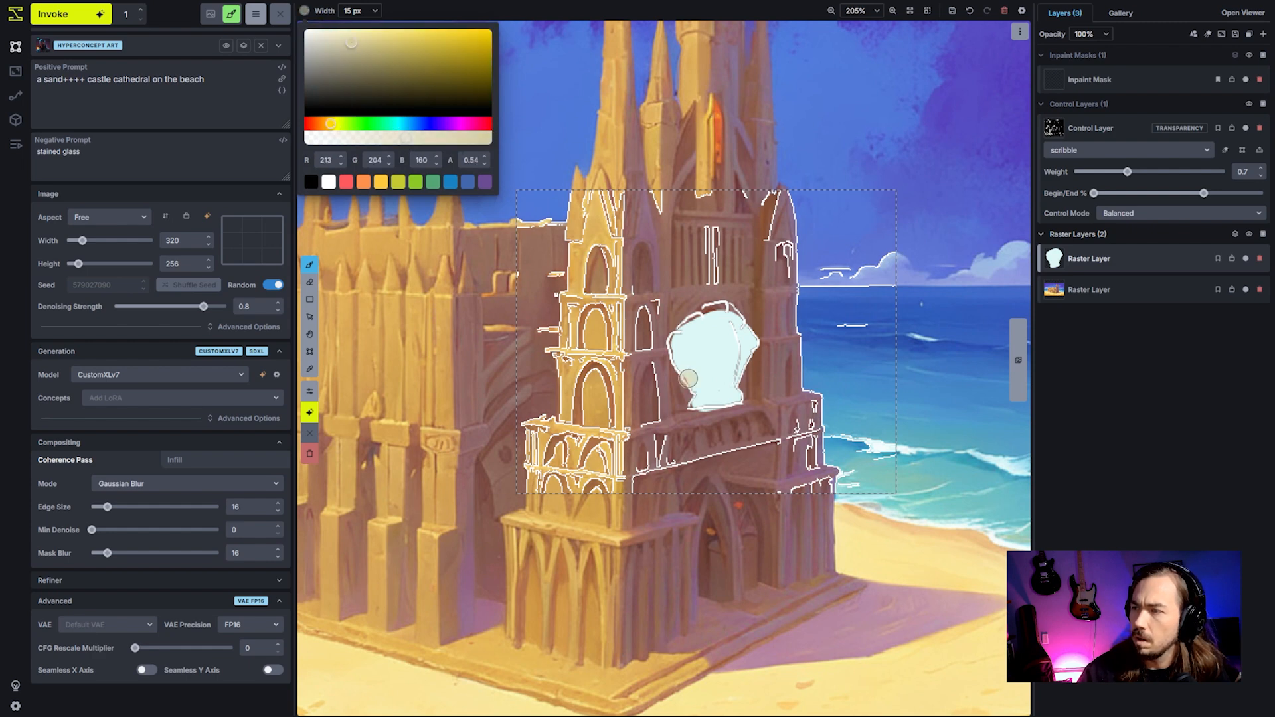
pyautogui.moveTo(711, 396)
pyautogui.mouseDown()
pyautogui.moveTo(693, 357)
pyautogui.moveTo(722, 333)
pyautogui.moveTo(723, 354)
pyautogui.moveTo(743, 352)
pyautogui.moveTo(733, 388)
pyautogui.moveTo(693, 354)
pyautogui.moveTo(703, 332)
pyautogui.moveTo(744, 342)
pyautogui.mouseUp()
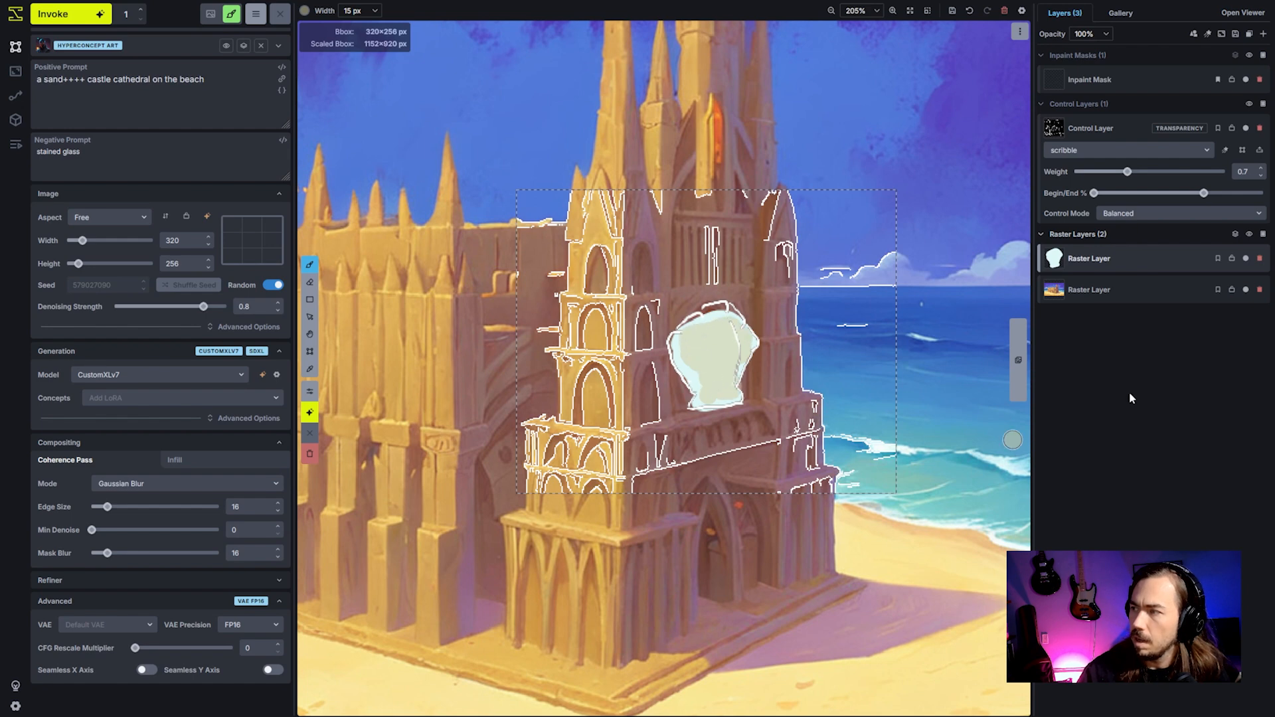
# Copy the shell raster layer to a new inpaint mask and extend the mask slightly beyond the shell outline.
pyautogui.rightClick(1160, 259)
pyautogui.moveTo(1103, 403)
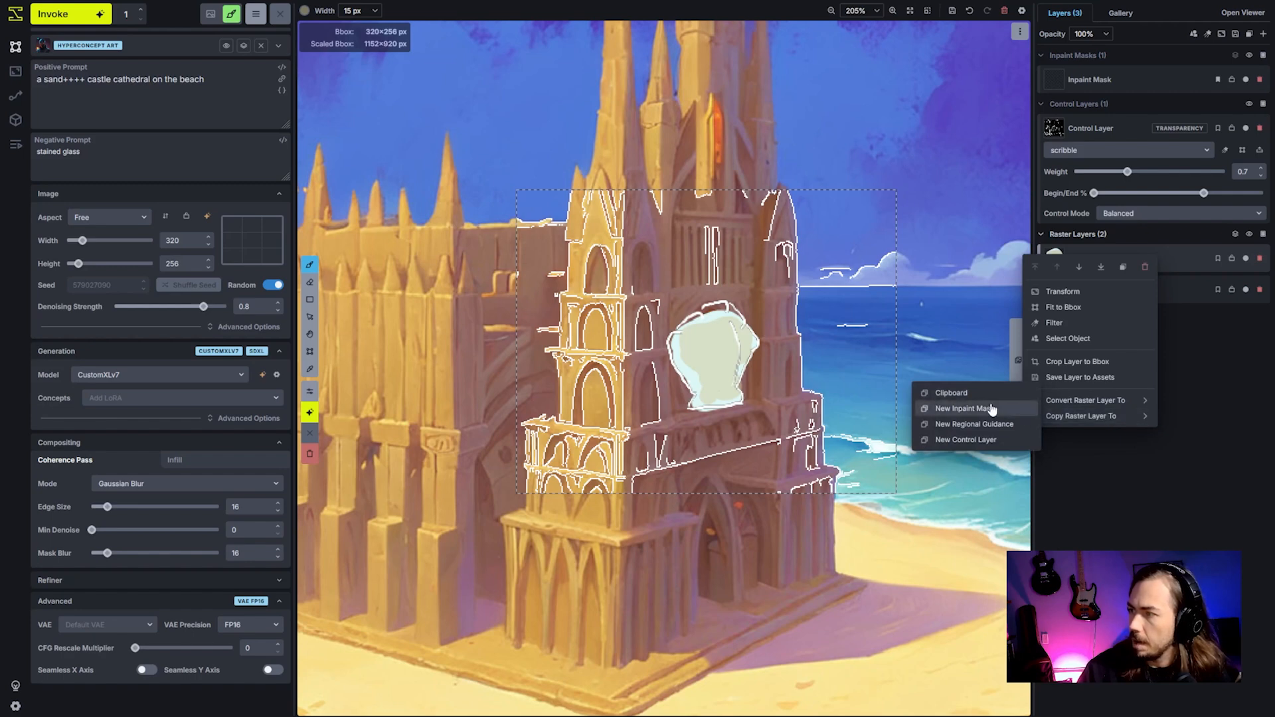
pyautogui.click(944, 407)
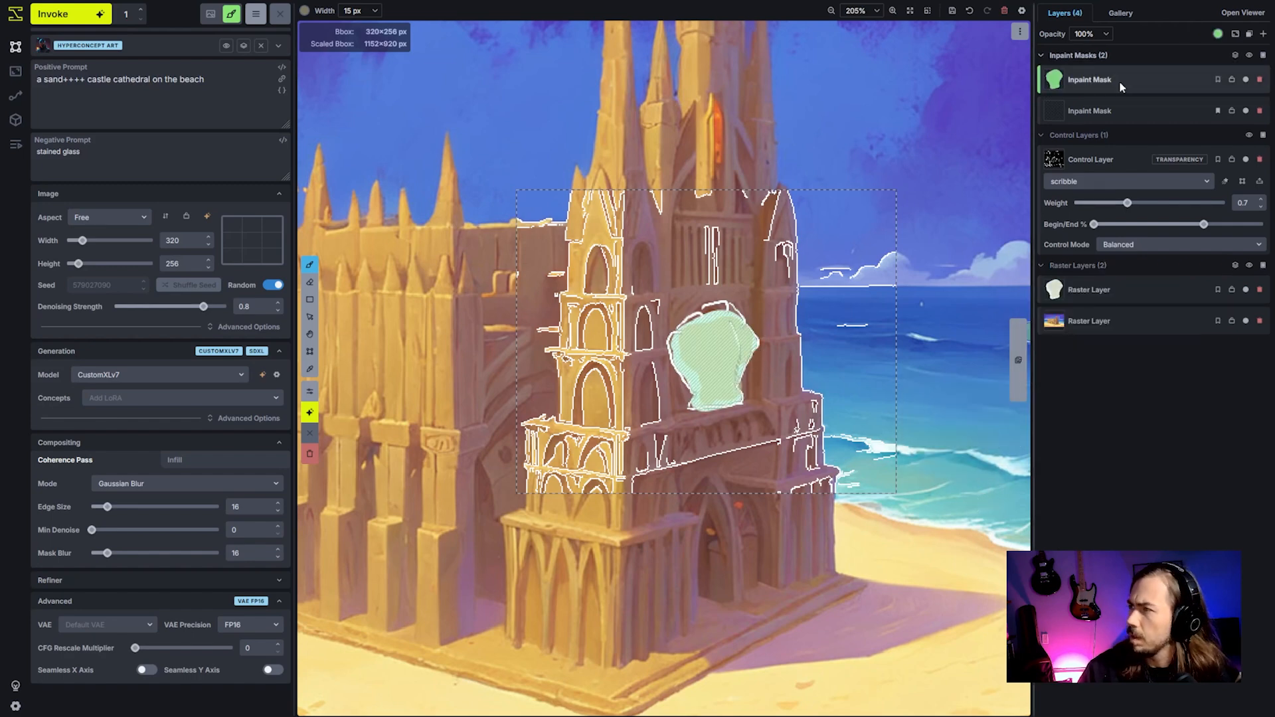
pyautogui.moveTo(705, 368)
pyautogui.mouseDown()
pyautogui.moveTo(695, 312)
pyautogui.moveTo(745, 321)
pyautogui.moveTo(752, 373)
pyautogui.moveTo(735, 394)
pyautogui.moveTo(683, 406)
pyautogui.moveTo(670, 367)
pyautogui.mouseUp()
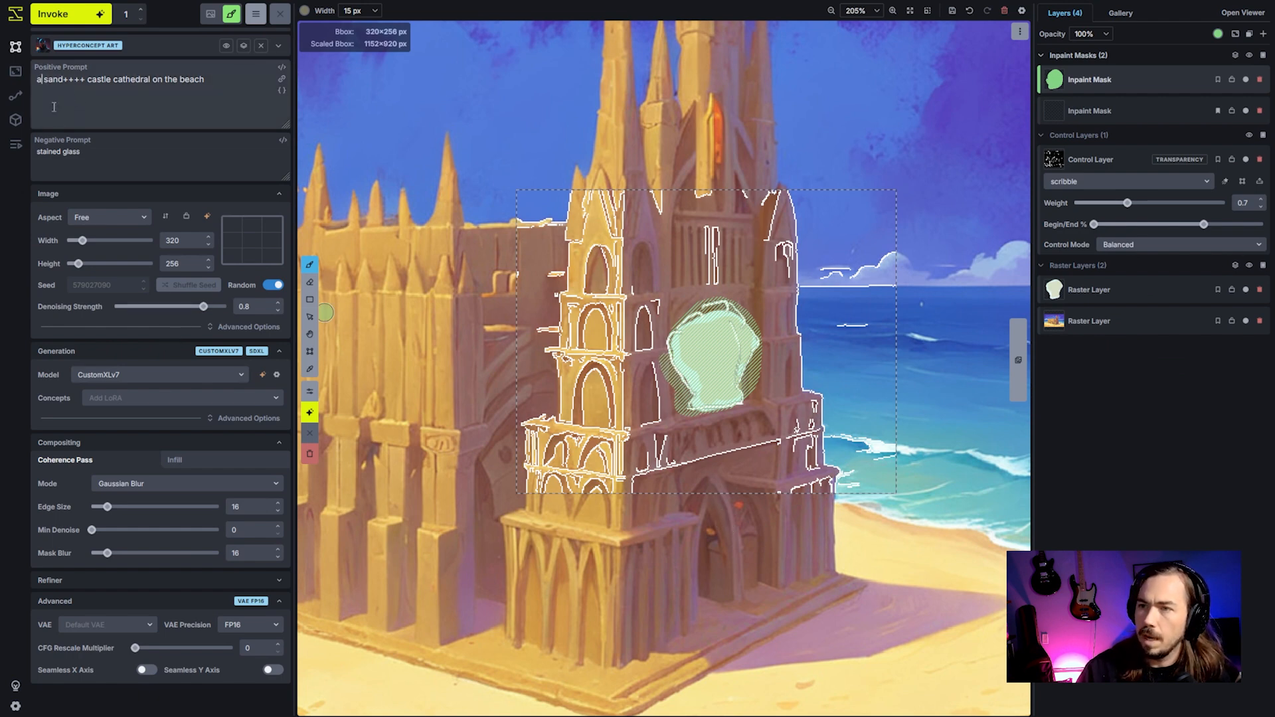
# Change the positive prompt to "a shell++ on a sand castle cathedral on the beach" and generate the masked area.
pyautogui.write('shell')
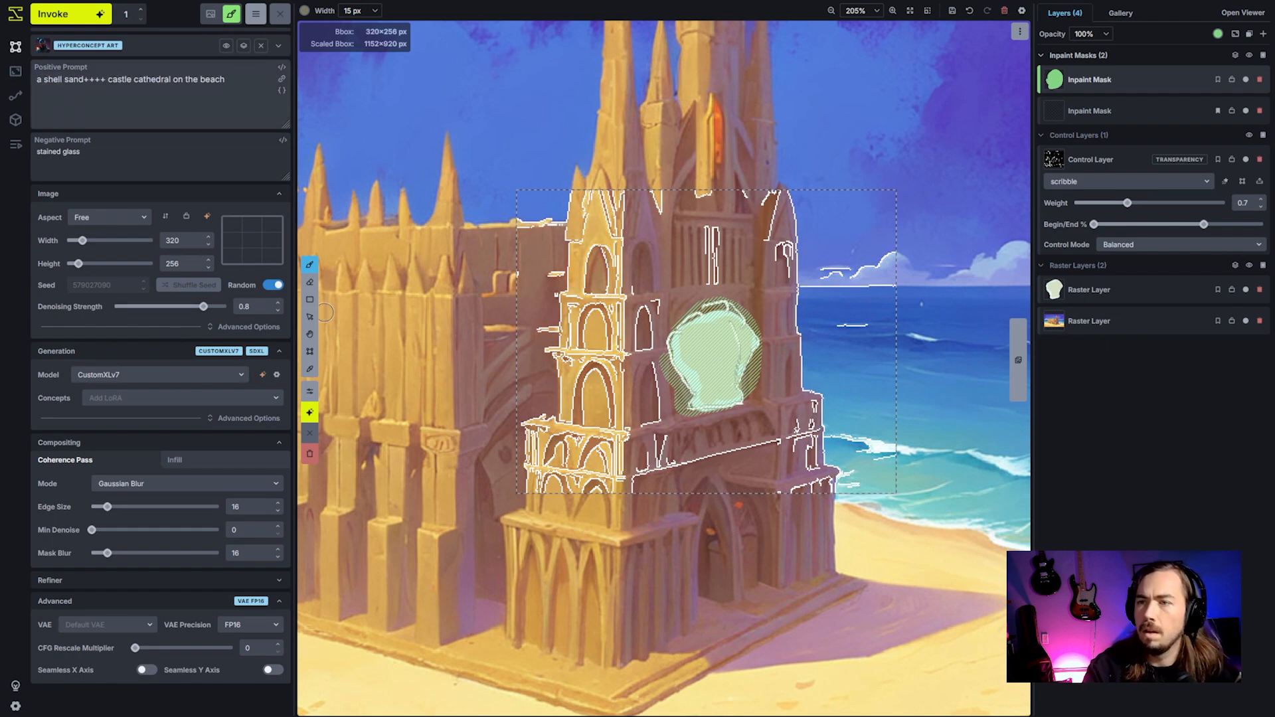
pyautogui.write(' on a')
pyautogui.hotkey('ctrl', 'shift', 'Left')
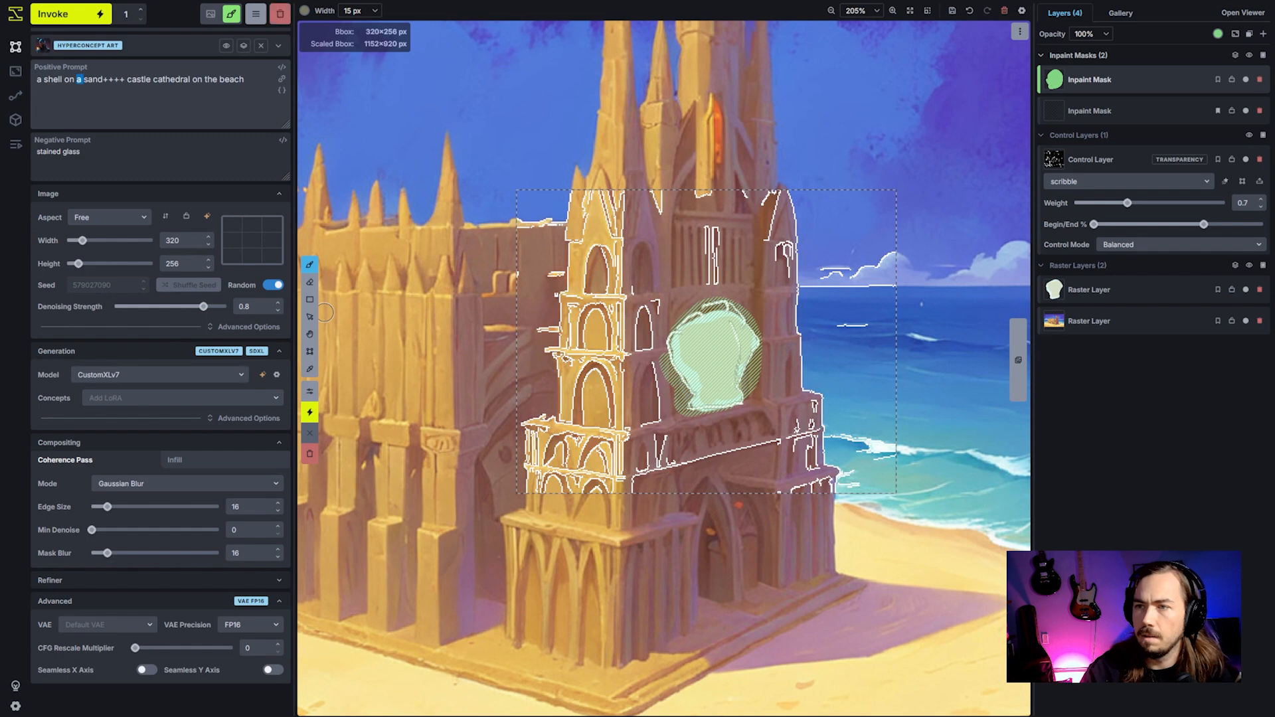
pyautogui.hotkey('ctrl', 'shift', 'Left')
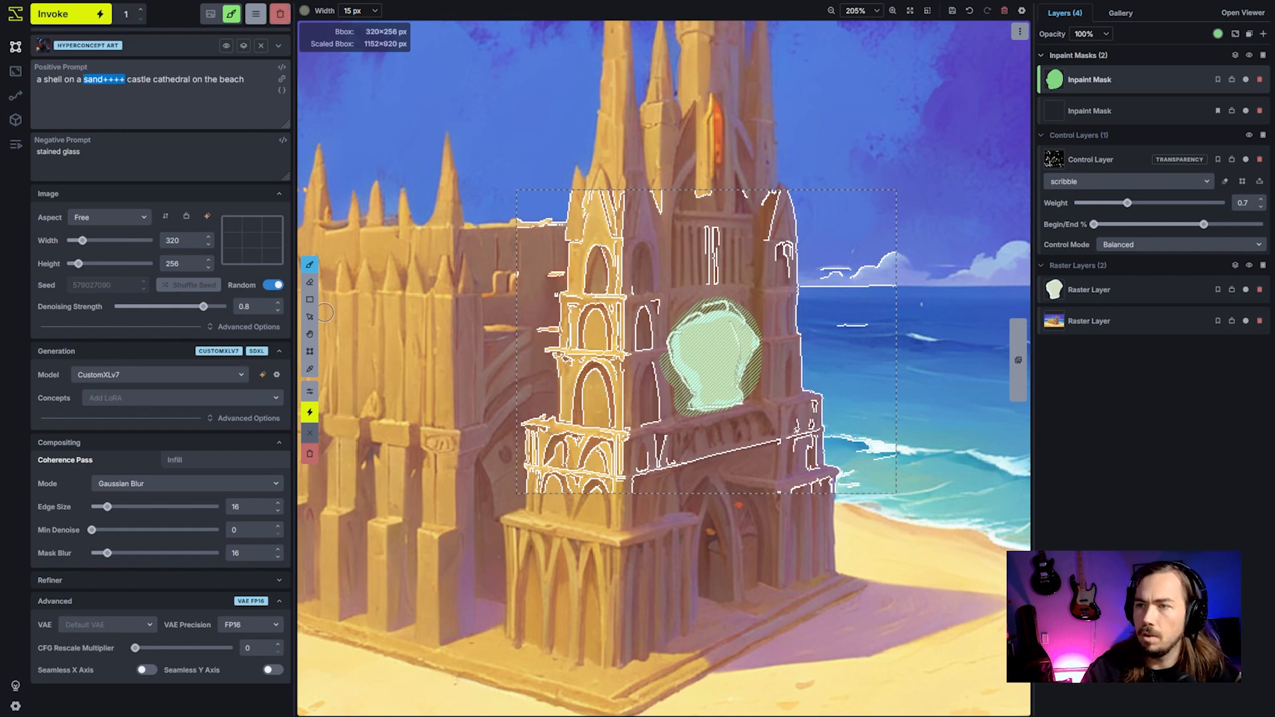
pyautogui.hotkey('shift', 'Right')
pyautogui.press('BackSpace')
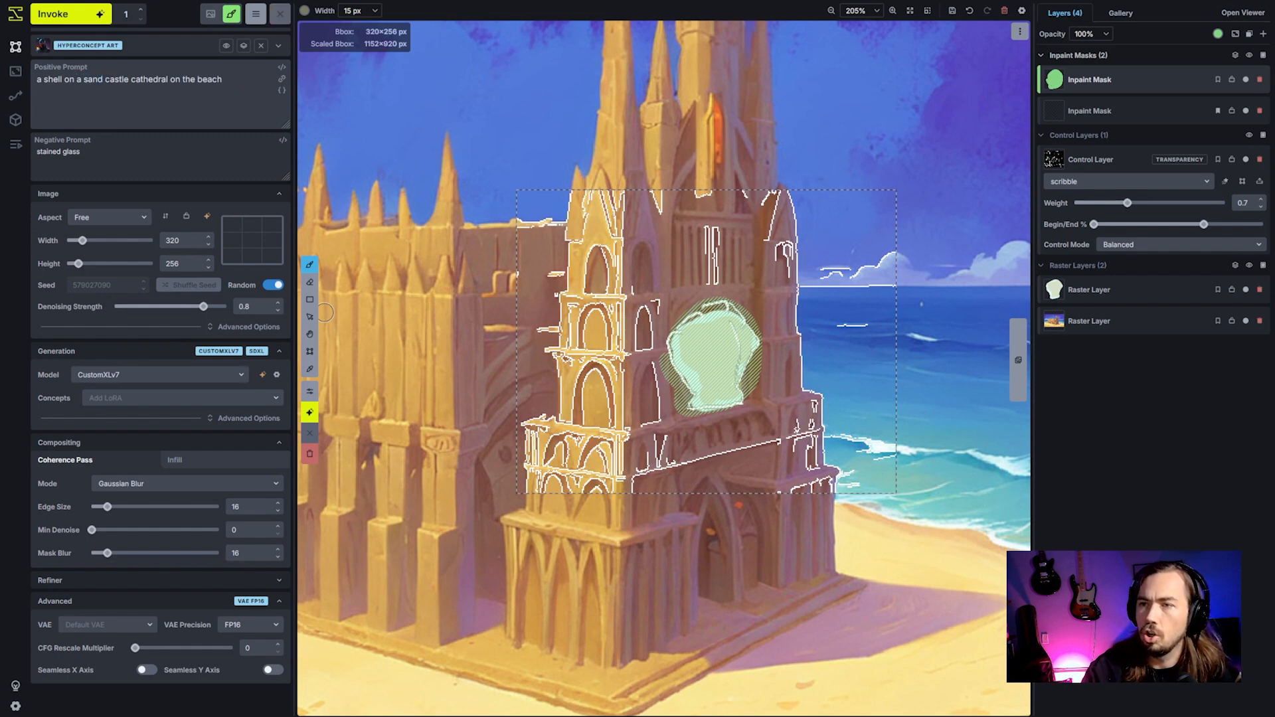
pyautogui.write('++')
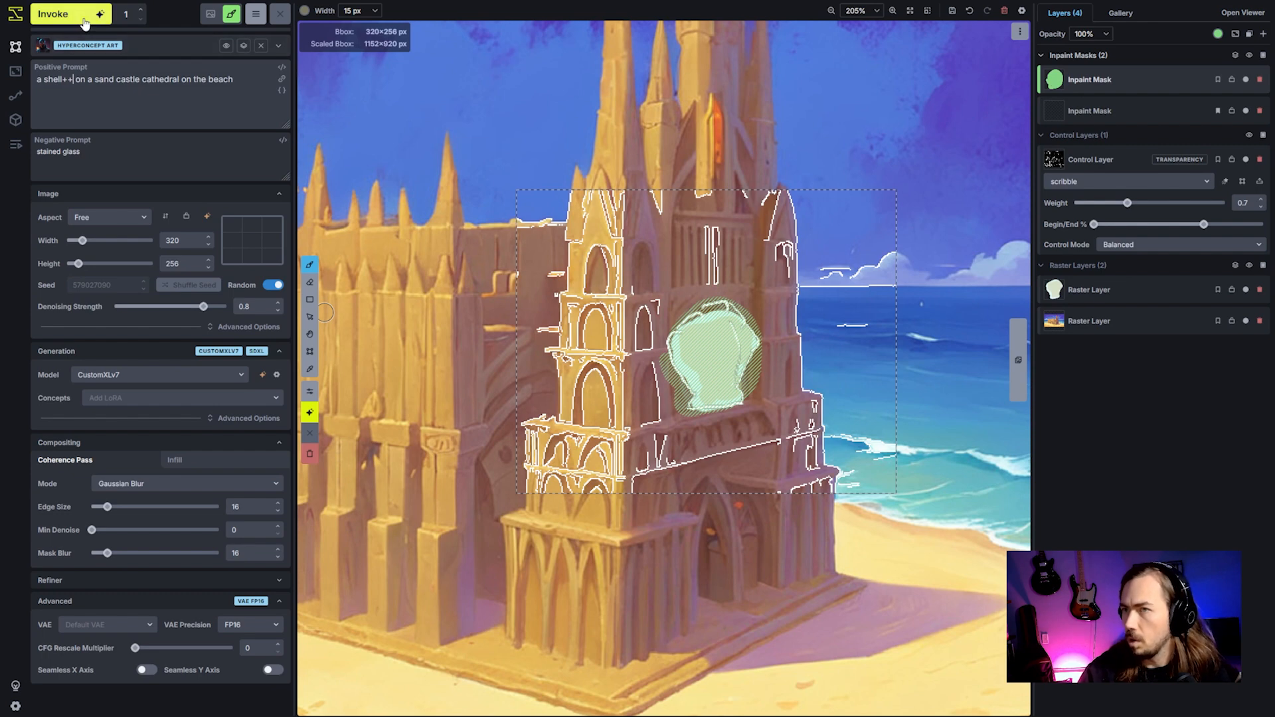
pyautogui.hotkey('ctrl', 'Return')
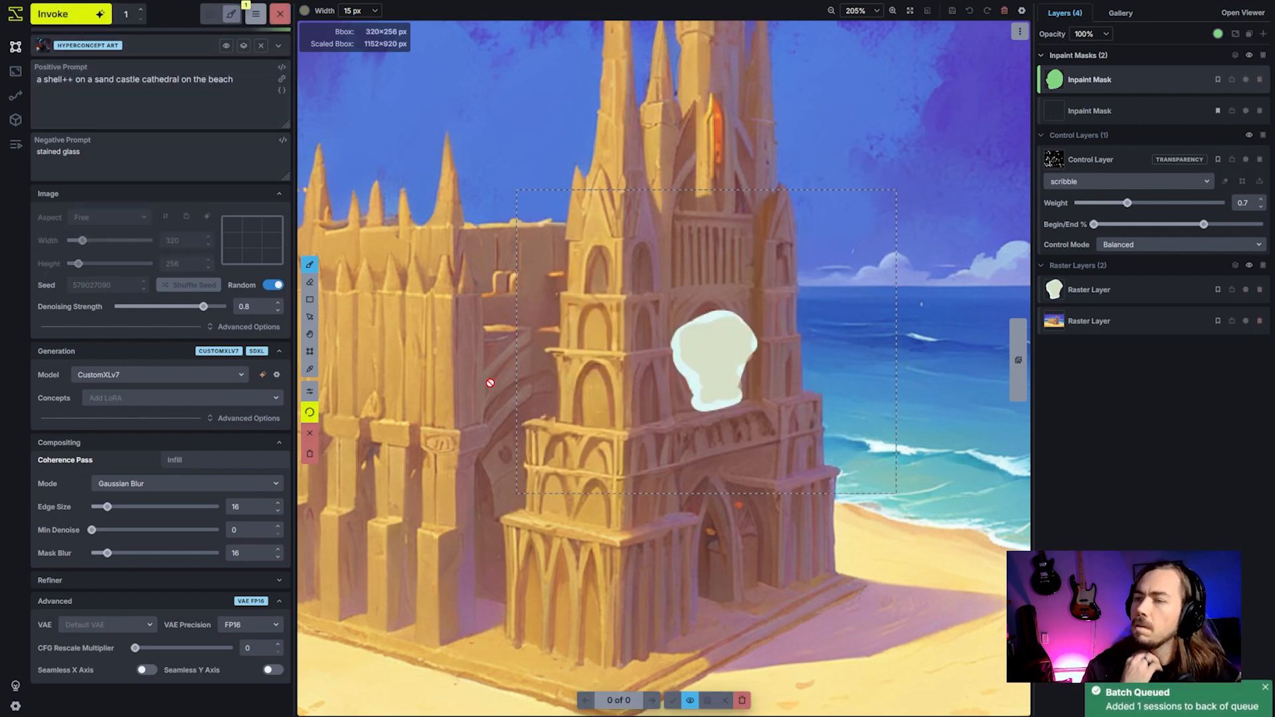
# Set the denoising strength to 0.6 and accept the generated shell on the sand castle facade.
pyautogui.moveTo(203, 307); pyautogui.dragTo(183, 311)
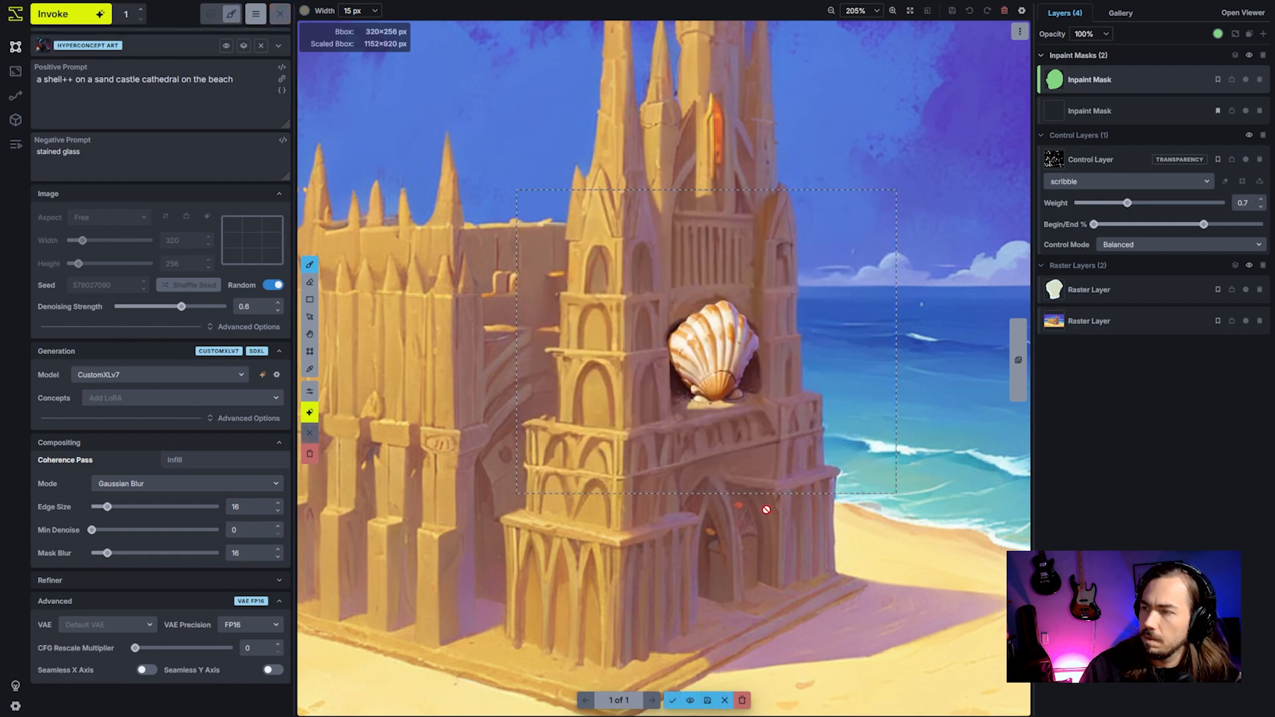
pyautogui.scroll(-5, 766, 510)
pyautogui.scroll(2, 794, 530)
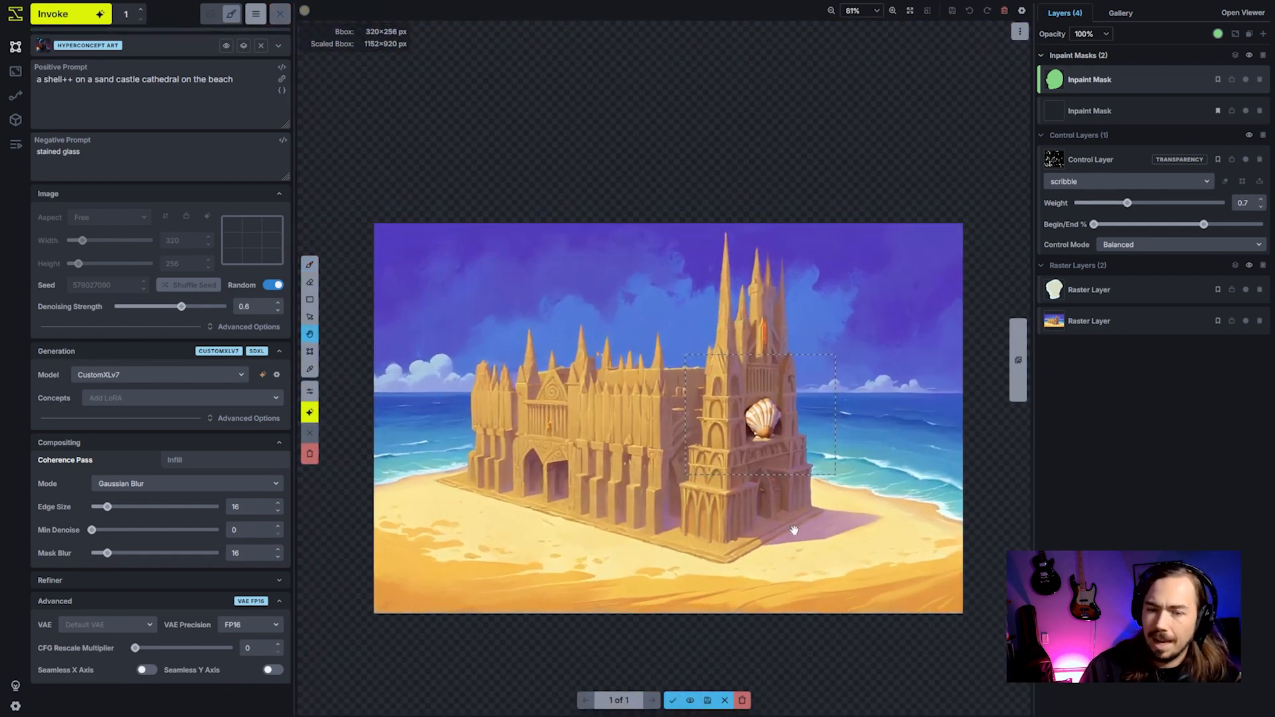
pyautogui.press('b')
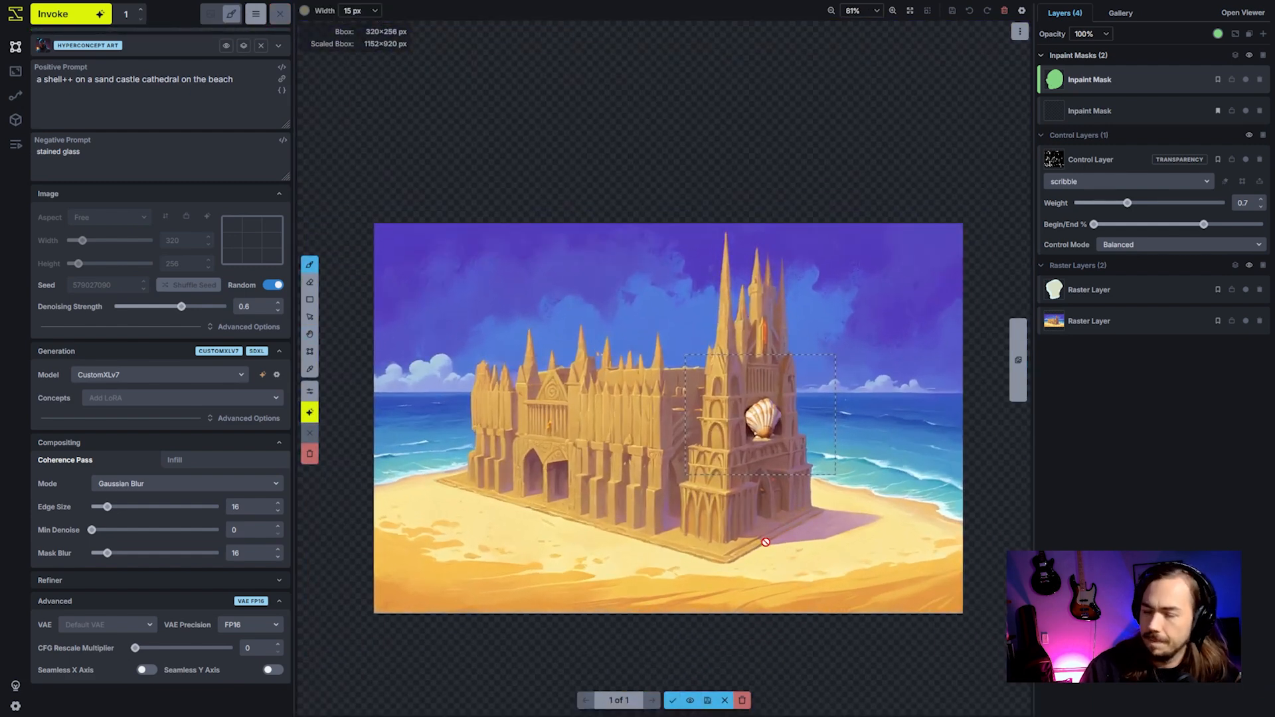
pyautogui.click(673, 701)
# Clear the shell-shaped inpaint mask and disable the scribble control layer.
pyautogui.hotkey('shift', 'c')
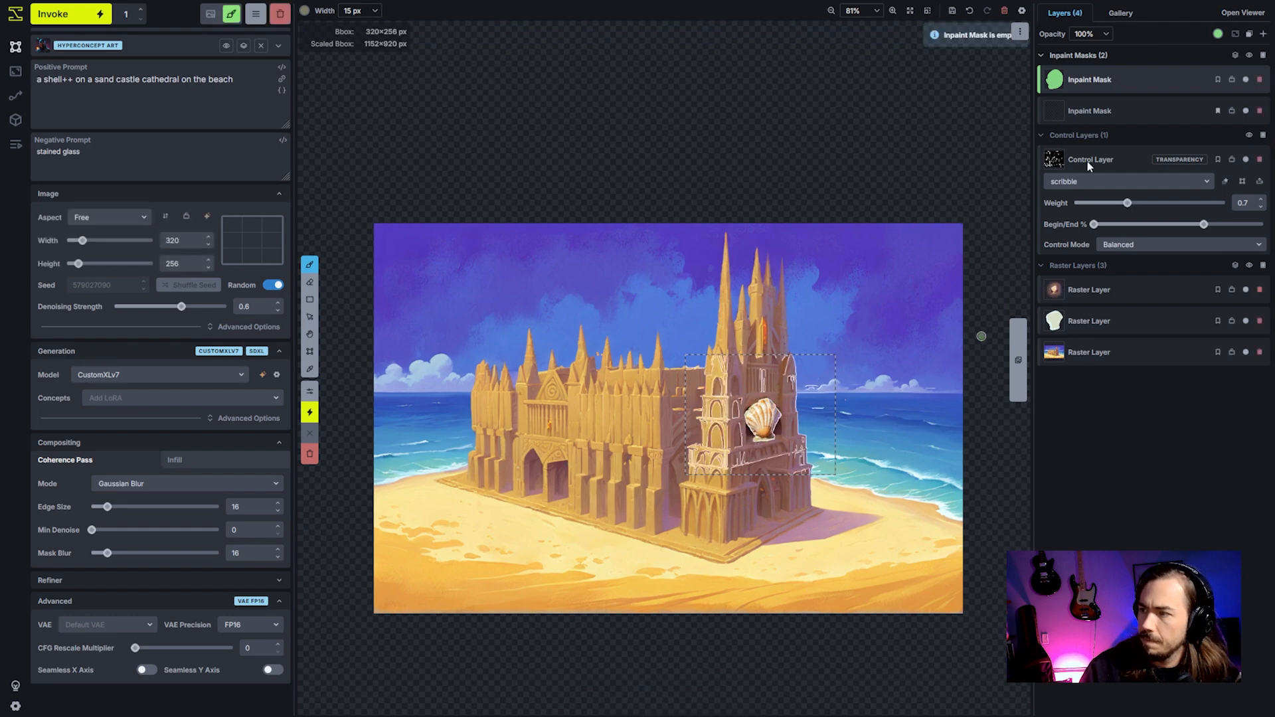
pyautogui.click(1247, 160)
pyautogui.click(1135, 85)
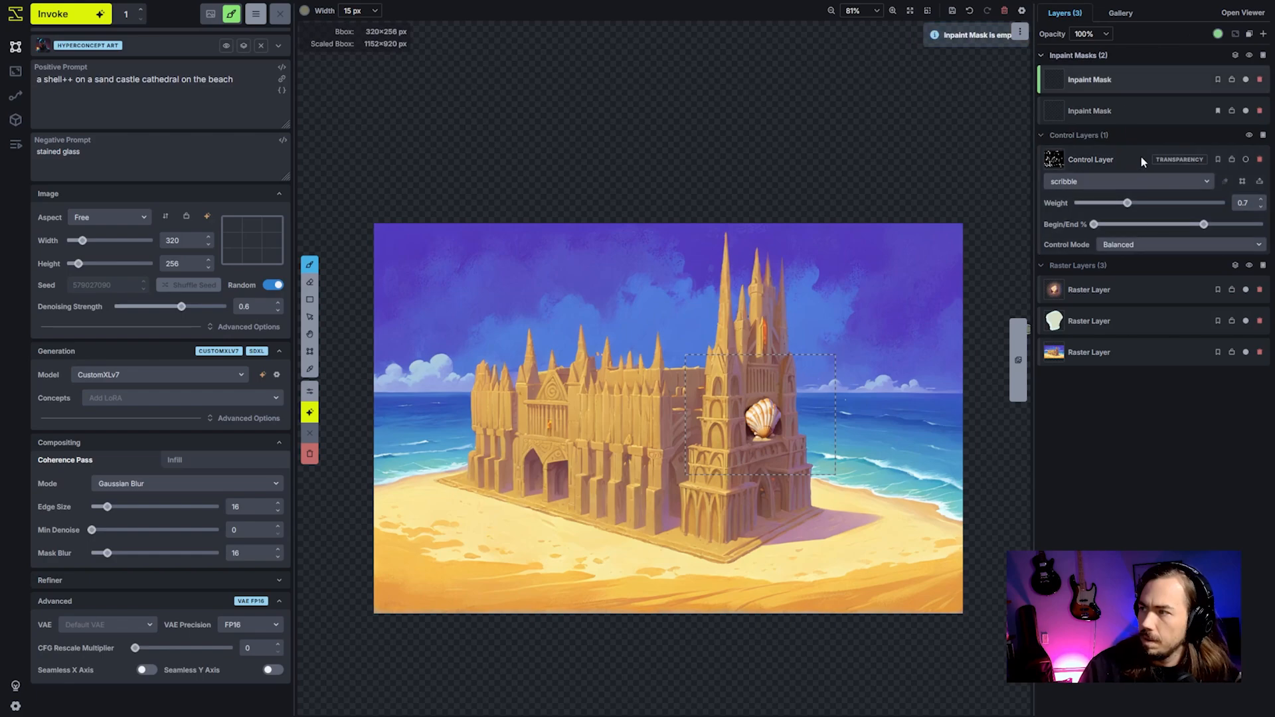
# Erase the dark shadow and stray edges around the shell on the uppermost raster layer with a 12 px eraser.
pyautogui.click(1138, 286)
pyautogui.press('e')
pyautogui.scroll(10, 750, 420)
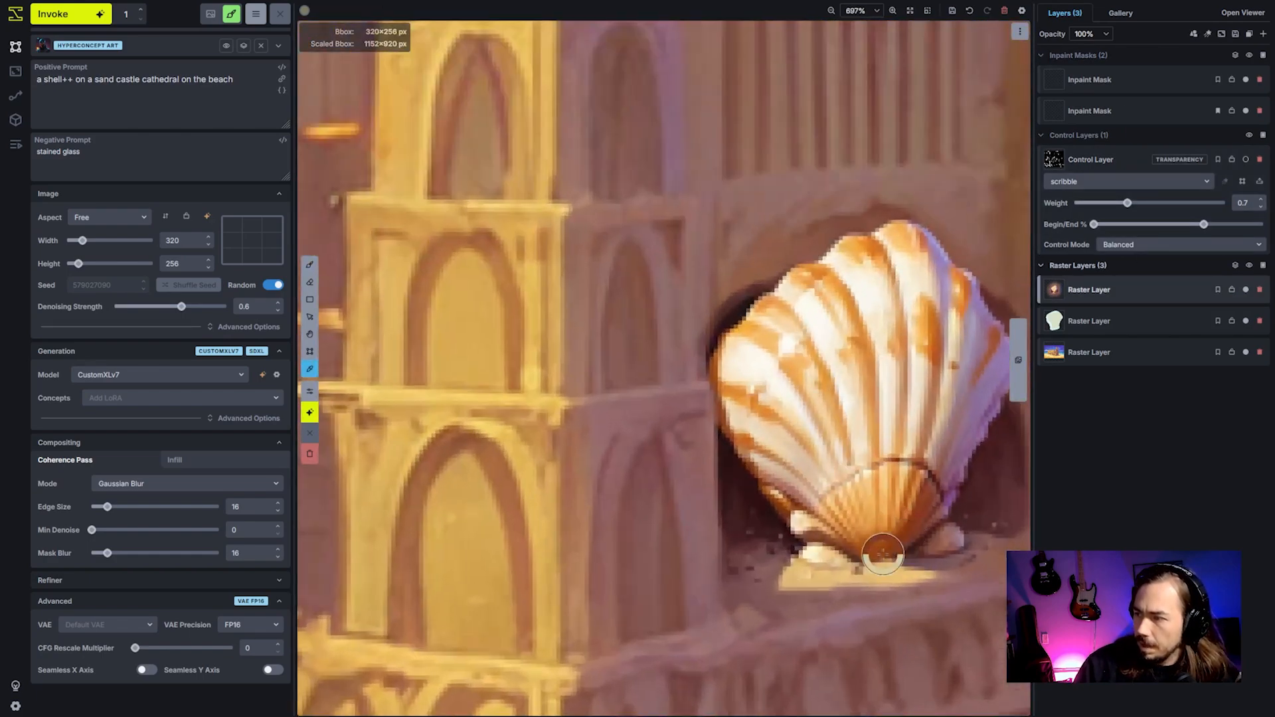
pyautogui.press('[')
pyautogui.press('[')
pyautogui.moveTo(756, 553)
pyautogui.mouseDown()
pyautogui.moveTo(693, 480)
pyautogui.moveTo(732, 545)
pyautogui.moveTo(775, 547)
pyautogui.moveTo(760, 575)
pyautogui.mouseUp()
pyautogui.keyDown('ctrl'); pyautogui.scroll(-9, 749, 561); pyautogui.keyUp('ctrl')
pyautogui.scroll(-2, 1004, 565)
pyautogui.press('e')
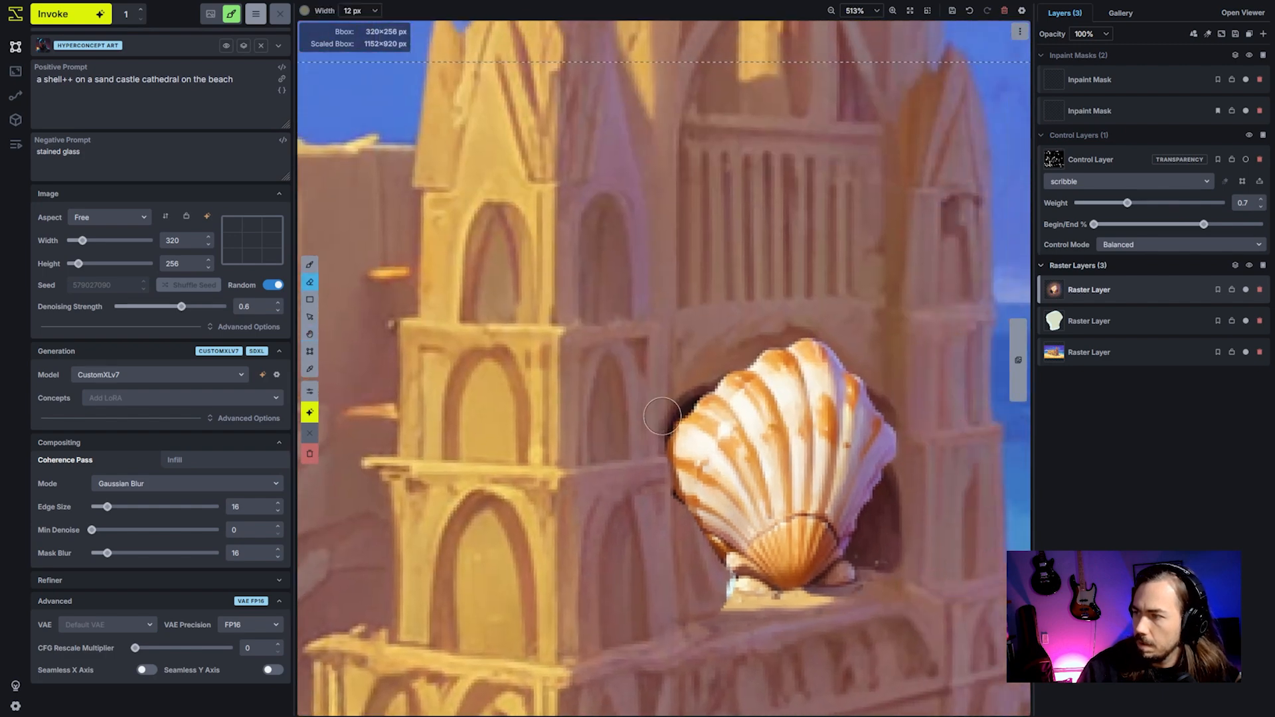
pyautogui.moveTo(671, 406); pyautogui.dragTo(790, 320)
pyautogui.moveTo(889, 359)
pyautogui.mouseDown()
pyautogui.moveTo(906, 410)
pyautogui.moveTo(889, 389)
pyautogui.moveTo(915, 419)
pyautogui.mouseUp()
pyautogui.moveTo(900, 500)
pyautogui.mouseDown()
pyautogui.moveTo(907, 493)
pyautogui.moveTo(899, 569)
pyautogui.mouseUp()
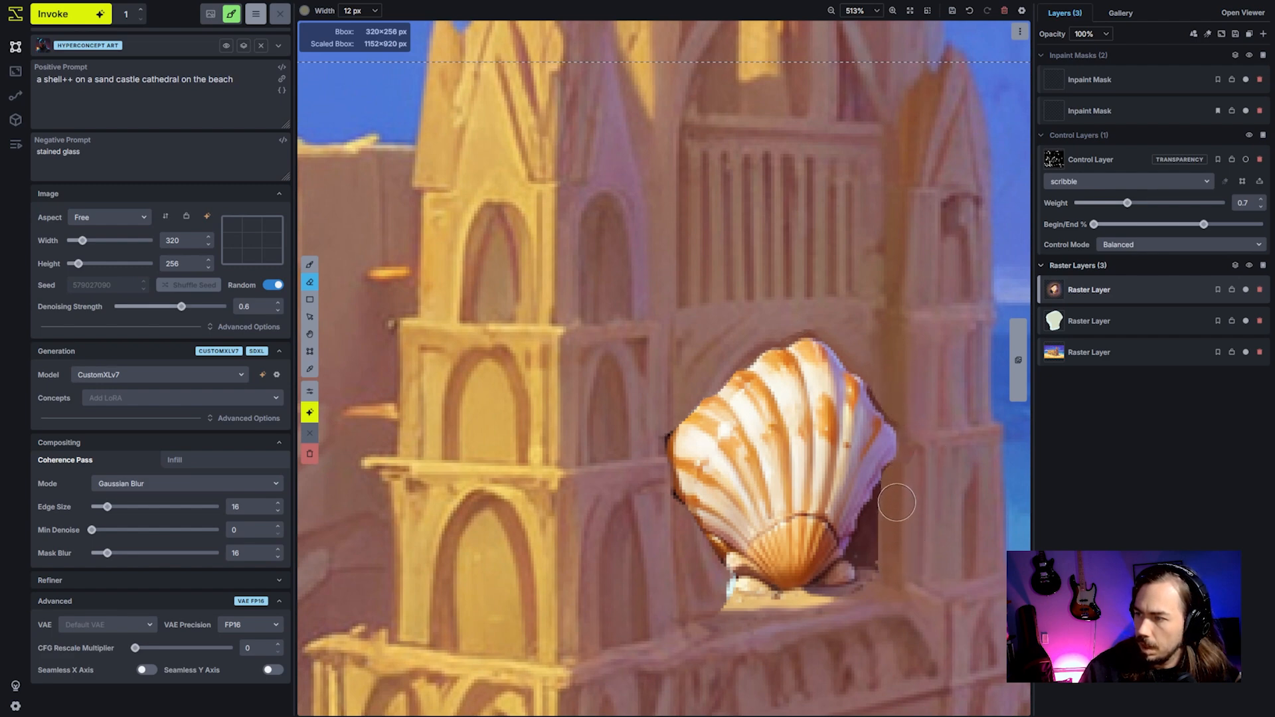
# Paint the lower, purple inpaint mask over the whole shell and its surrounding edge with a 61 px brush.
pyautogui.scroll(-1, 865, 523)
pyautogui.scroll(-6, 866, 521)
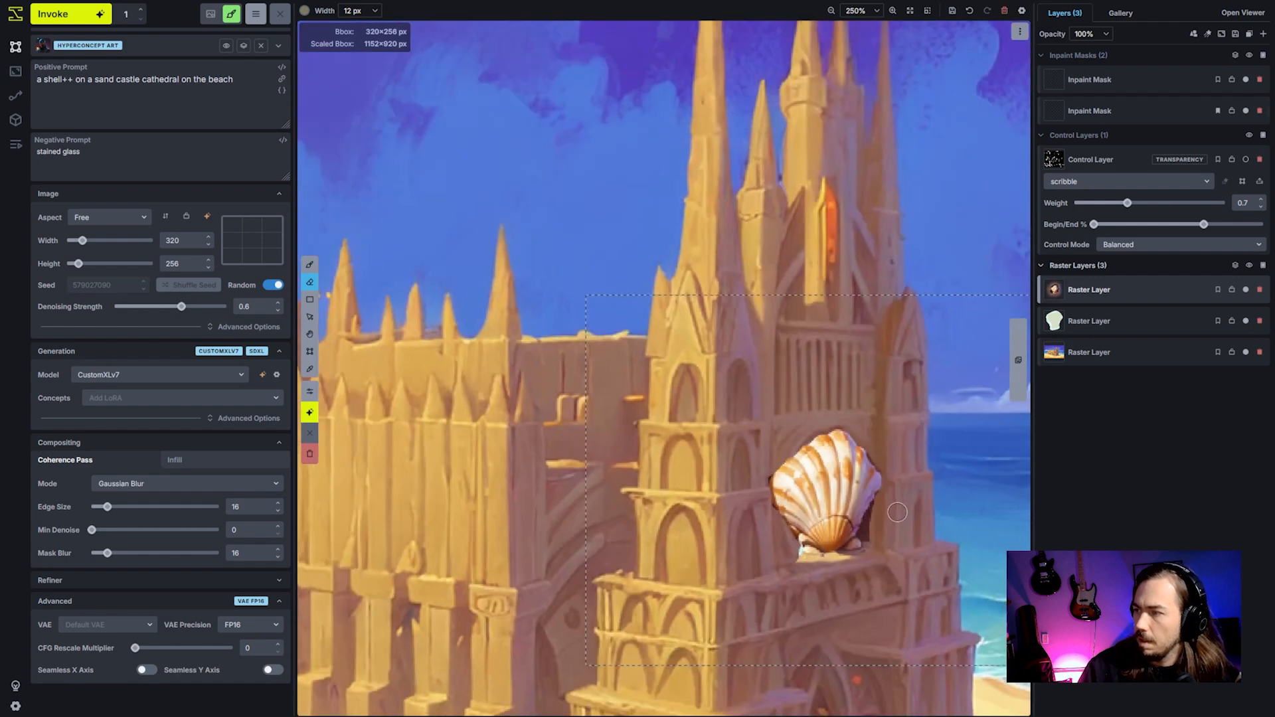
pyautogui.press('q')
pyautogui.keyDown('ctrl'); pyautogui.scroll(-8, 829, 495); pyautogui.keyUp('ctrl')
pyautogui.press('b')
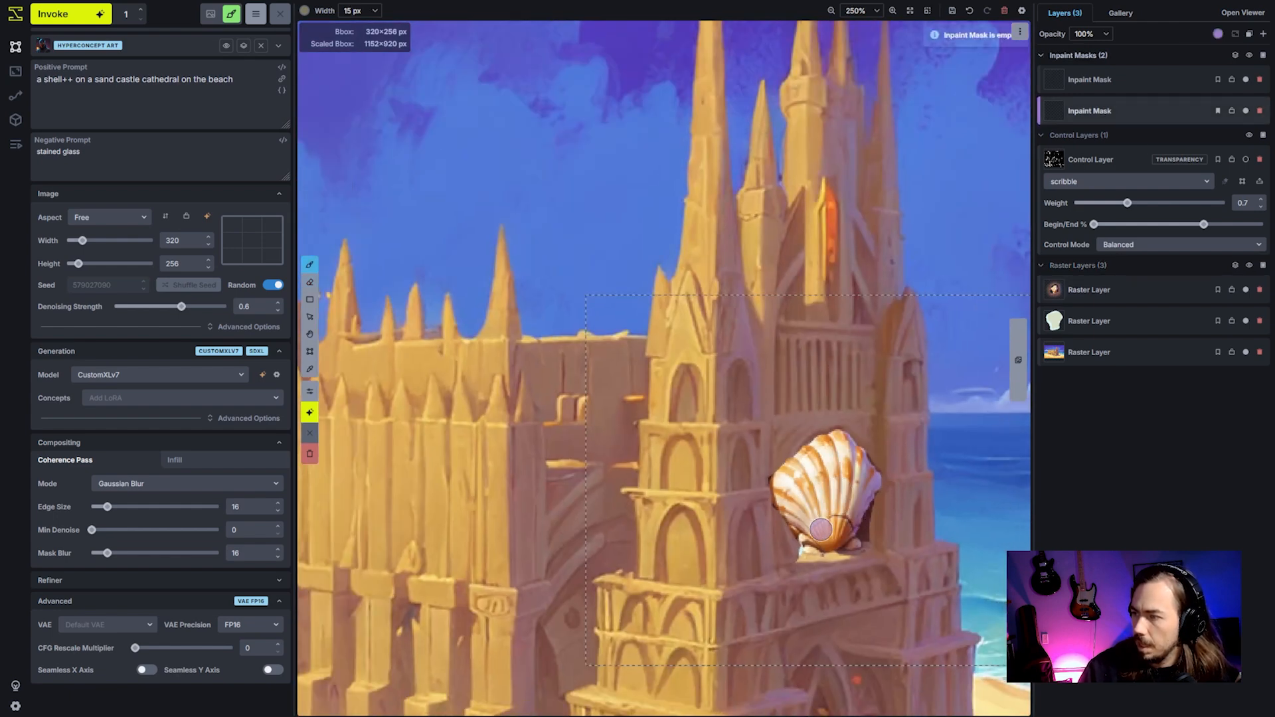
pyautogui.keyDown('ctrl'); pyautogui.scroll(8, 824, 505); pyautogui.keyUp('ctrl')
pyautogui.moveTo(812, 526)
pyautogui.mouseDown()
pyautogui.moveTo(803, 487)
pyautogui.moveTo(825, 466)
pyautogui.moveTo(850, 489)
pyautogui.moveTo(837, 545)
pyautogui.mouseUp()
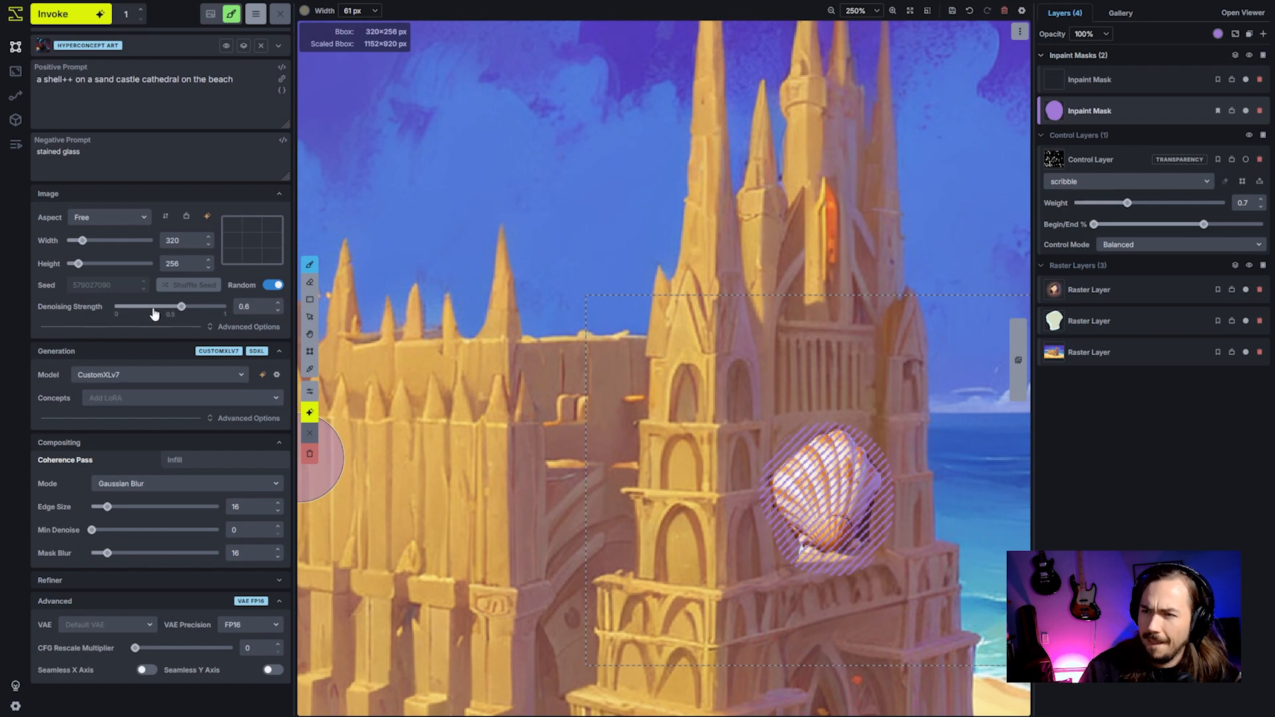
# Set the denoising strength to 0.25 and generate the masked shell area.
pyautogui.moveTo(159, 307); pyautogui.dragTo(142, 307)
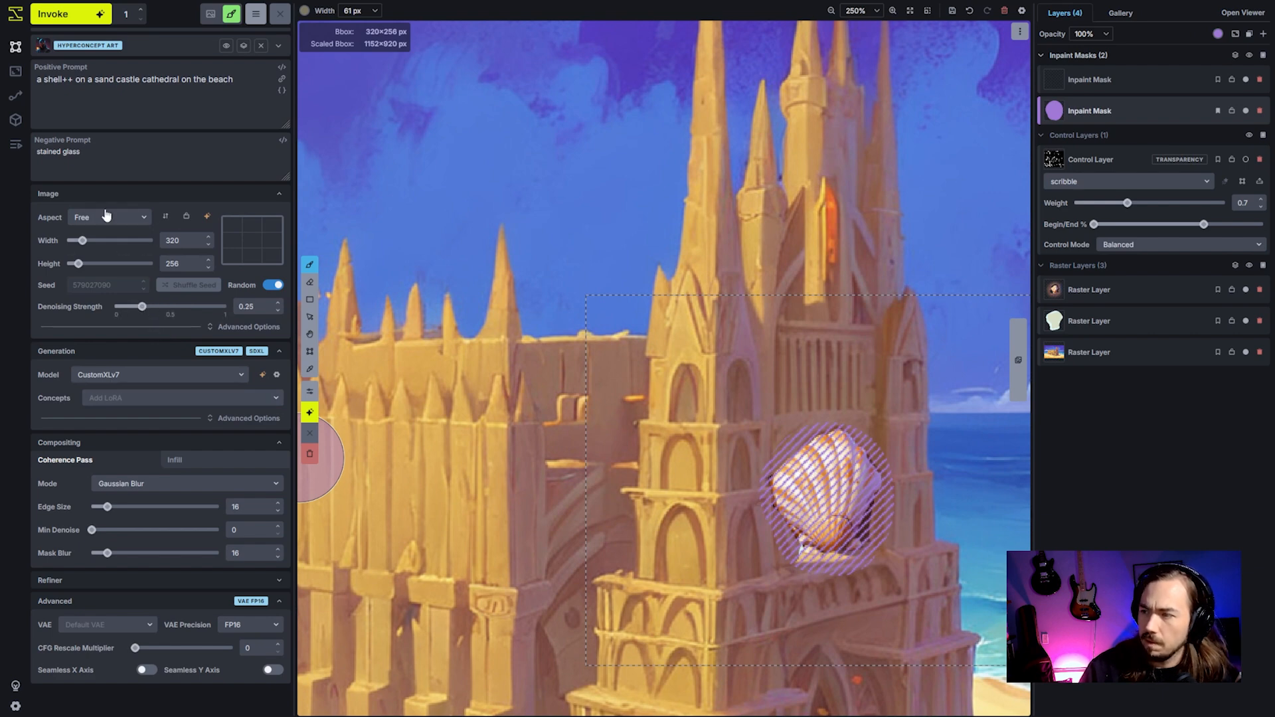
pyautogui.click(64, 13)
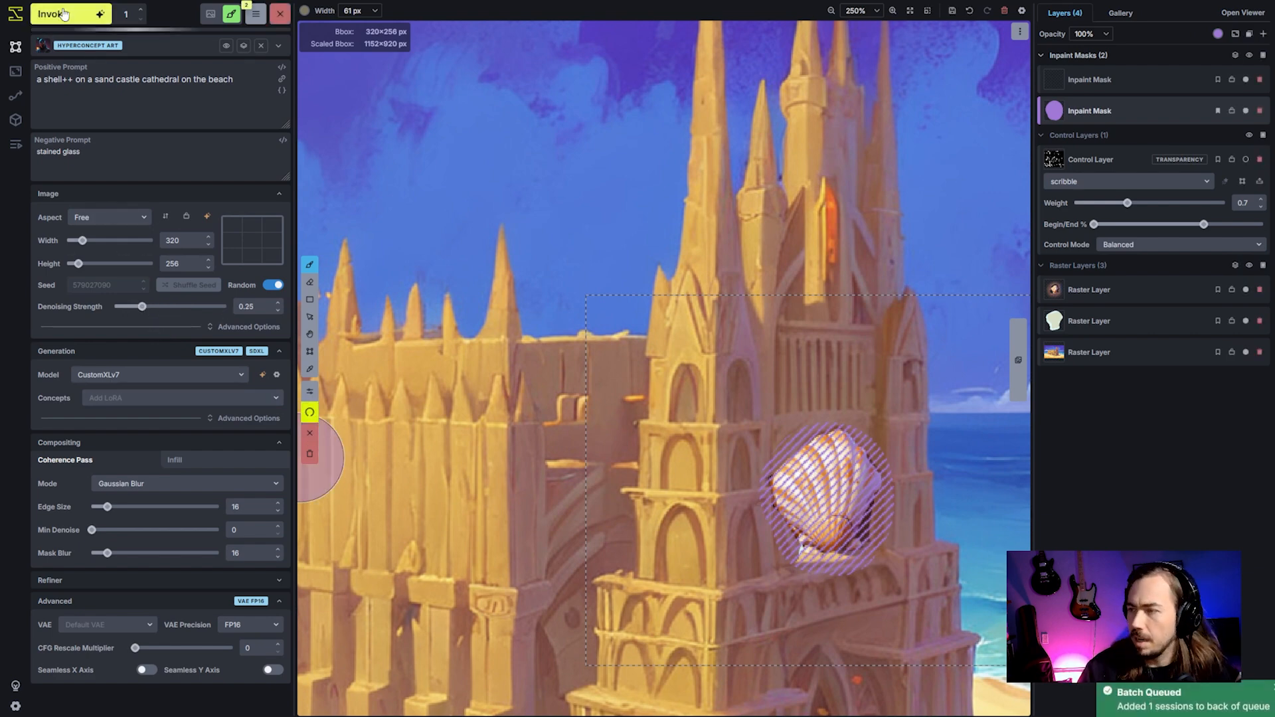
pyautogui.hotkey('shift', '1')
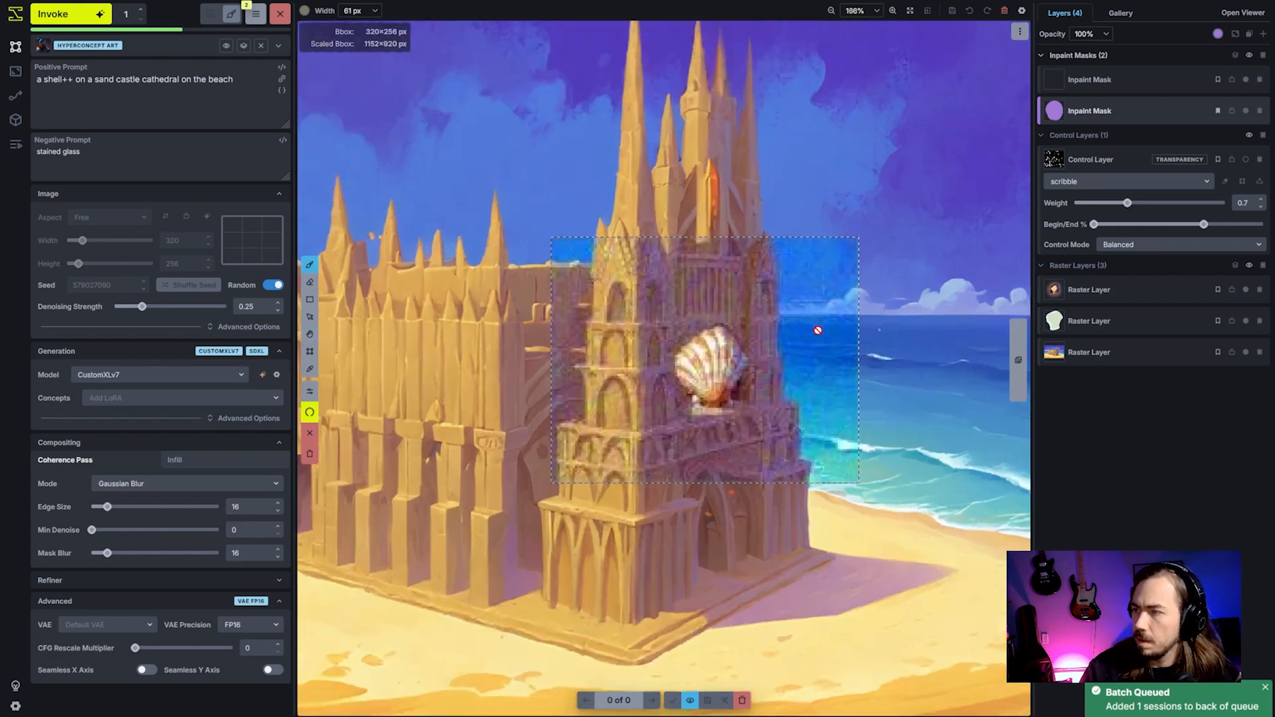
pyautogui.scroll(4, 812, 334)
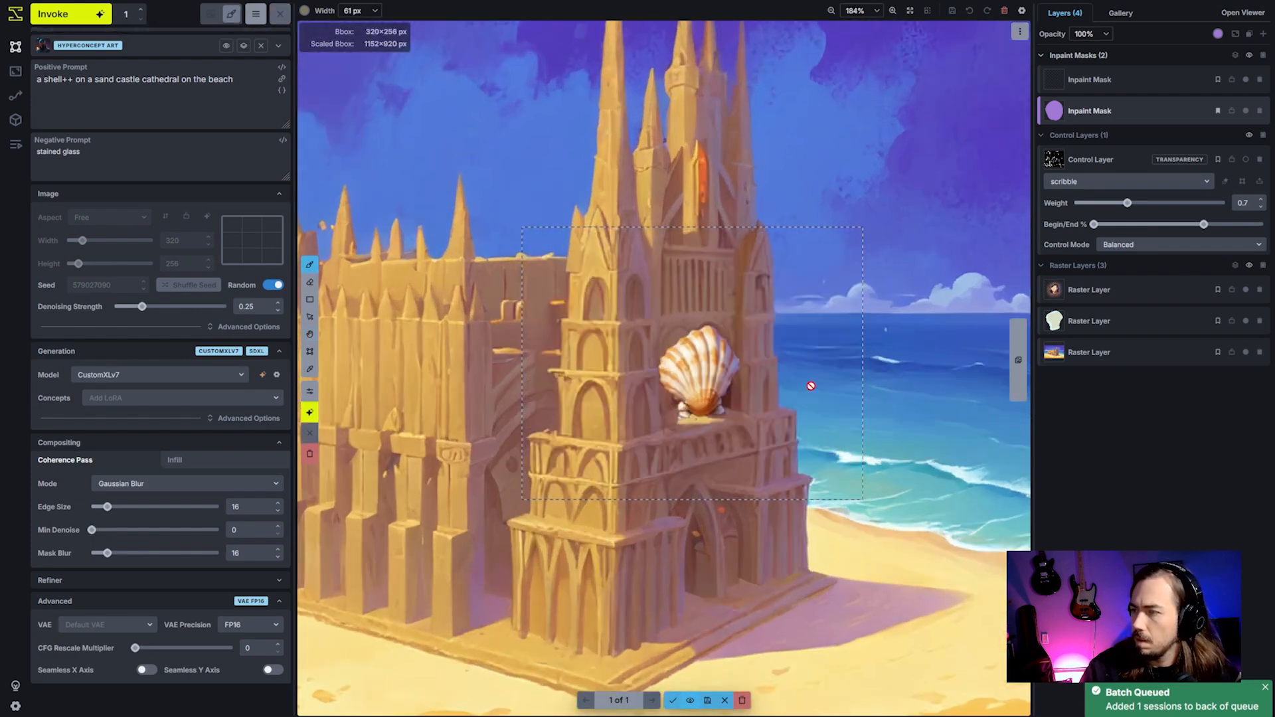
# Accept the blended shell as a new raster layer and clear the purple inpaint mask.
pyautogui.scroll(-5, 731, 518)
pyautogui.moveTo(724, 525); pyautogui.dragTo(812, 505)
pyautogui.scroll(-1, 811, 504)
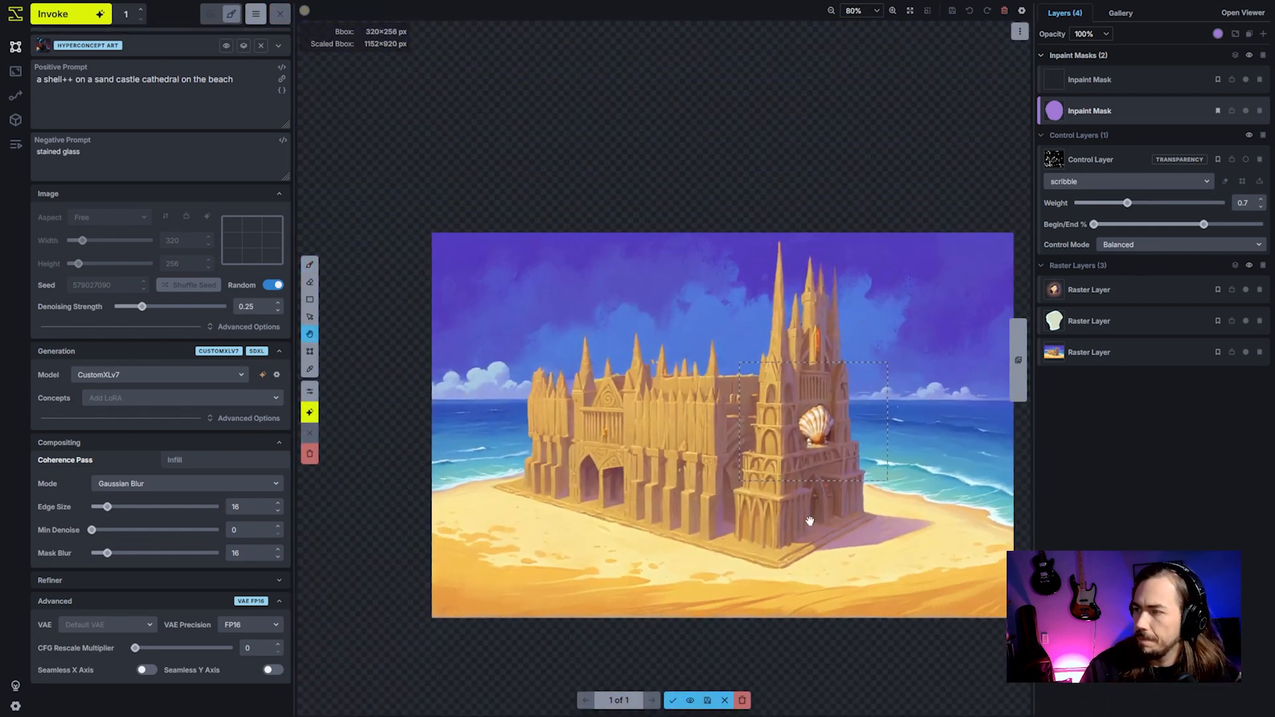
pyautogui.press('b')
pyautogui.click(673, 700)
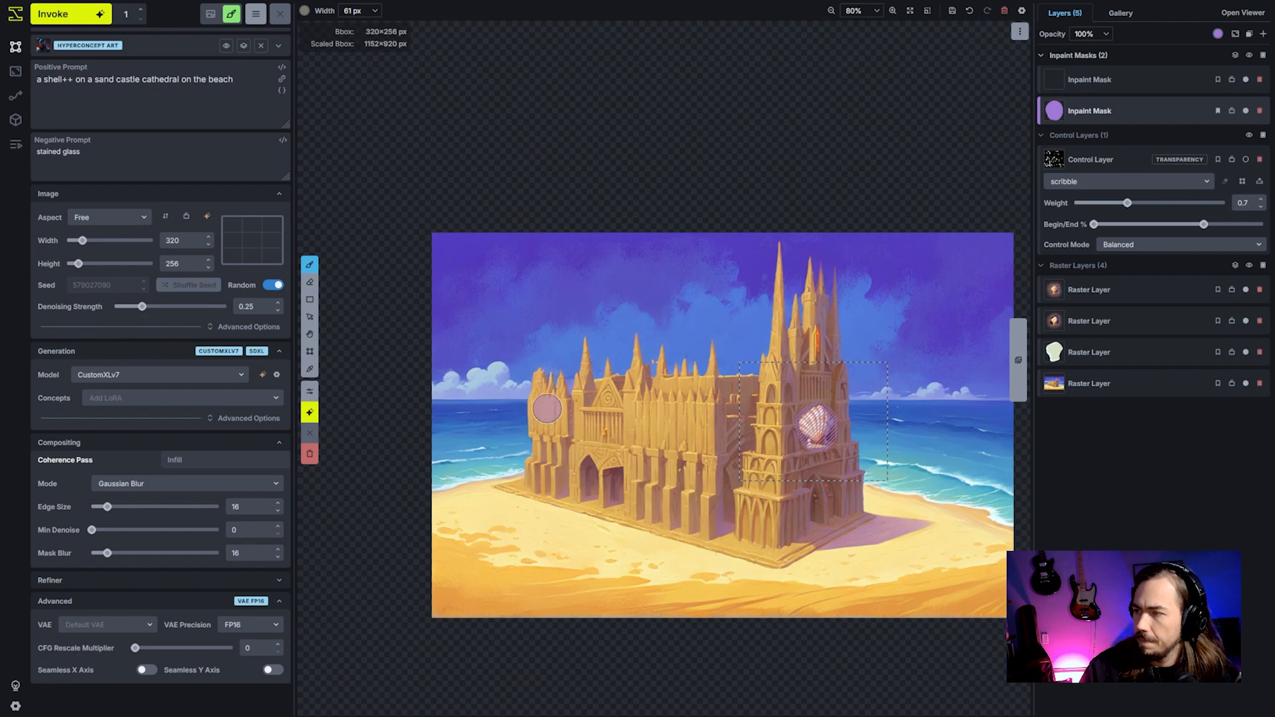
pyautogui.hotkey('shift', 'c')
# Expand the bounding box from around the shell to 1280×832 px so it covers the entire image.
pyautogui.press('c')
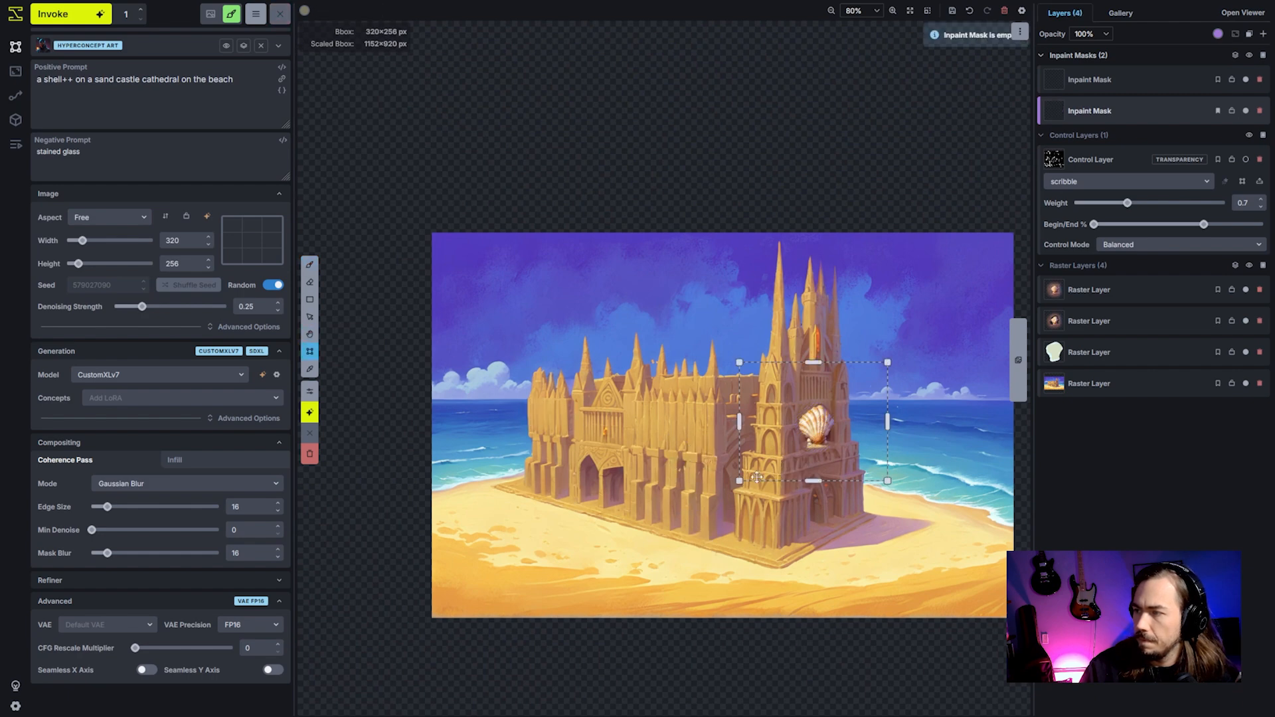
pyautogui.moveTo(739, 481); pyautogui.dragTo(418, 591)
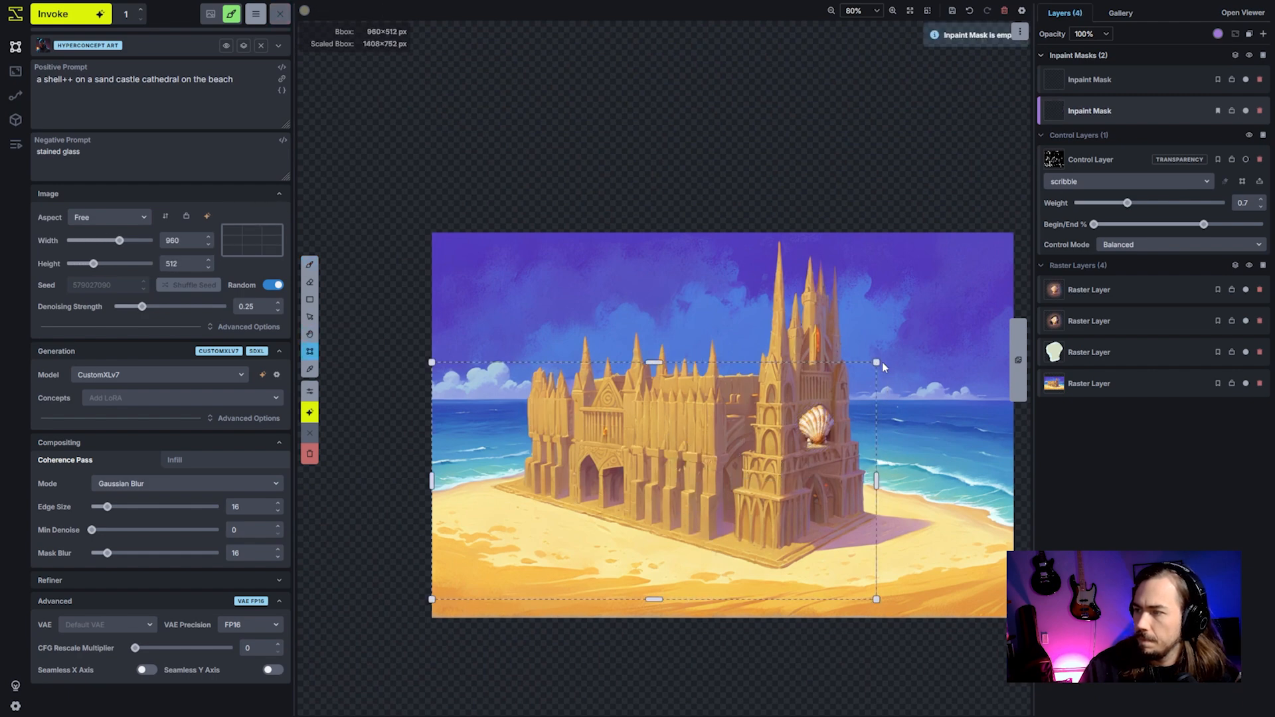
pyautogui.moveTo(879, 362); pyautogui.dragTo(991, 240)
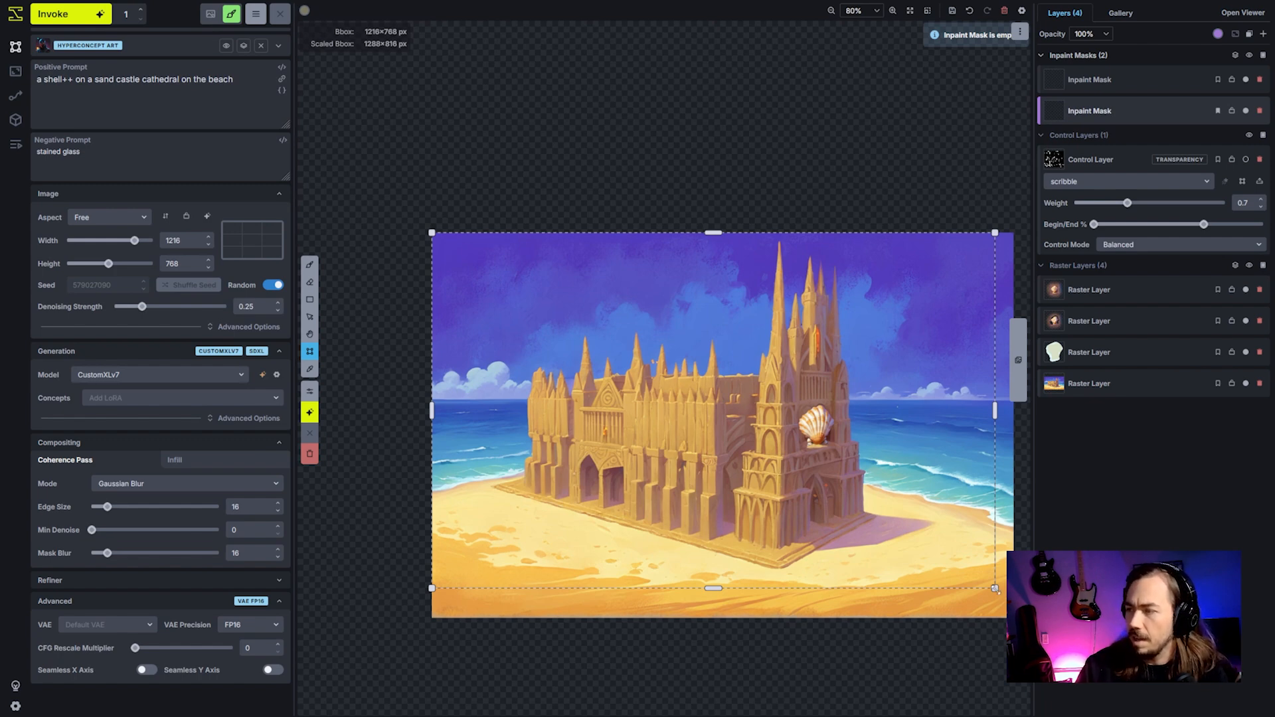
pyautogui.moveTo(994, 587); pyautogui.dragTo(917, 539)
pyautogui.scroll(-2, 826, 621)
pyautogui.scroll(1, 877, 578)
pyautogui.press('space')
pyautogui.scroll(1, 860, 540)
pyautogui.scroll(-1, 858, 540)
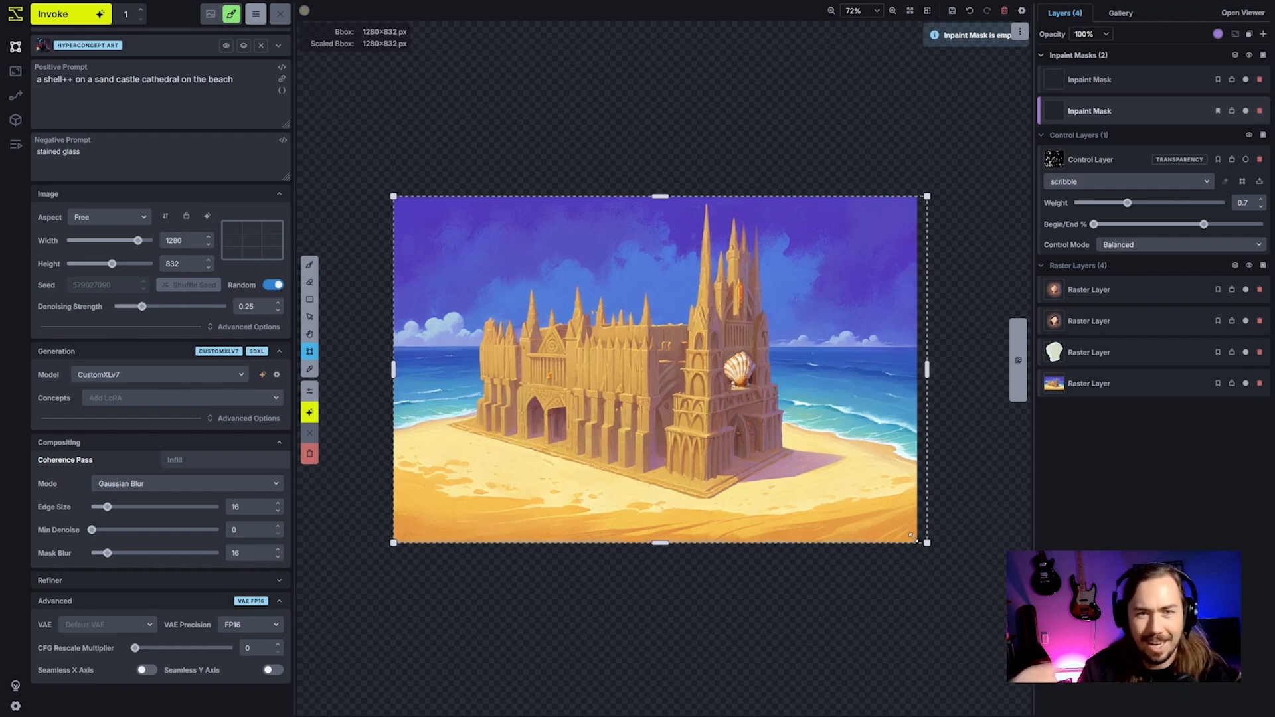
# Review the canvas settings and narrow the bounding box to 1256×832 px at the image's right border.
pyautogui.click(1022, 12)
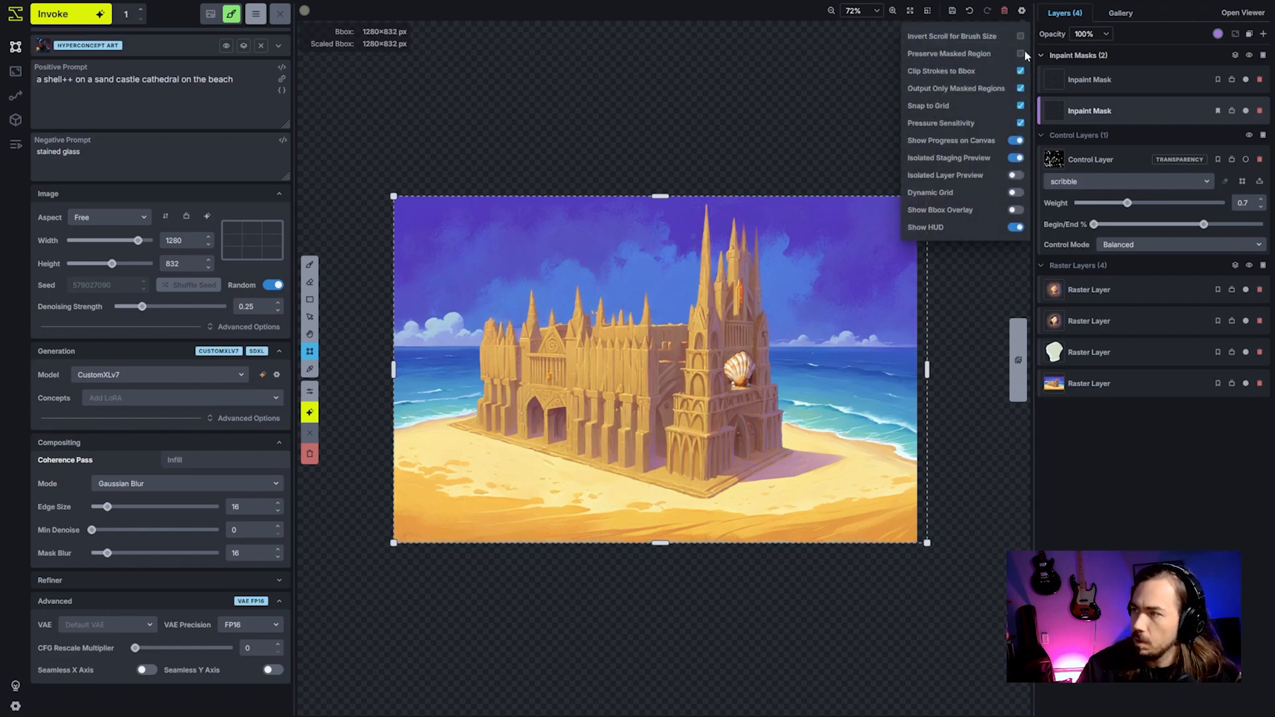
pyautogui.click(1022, 11)
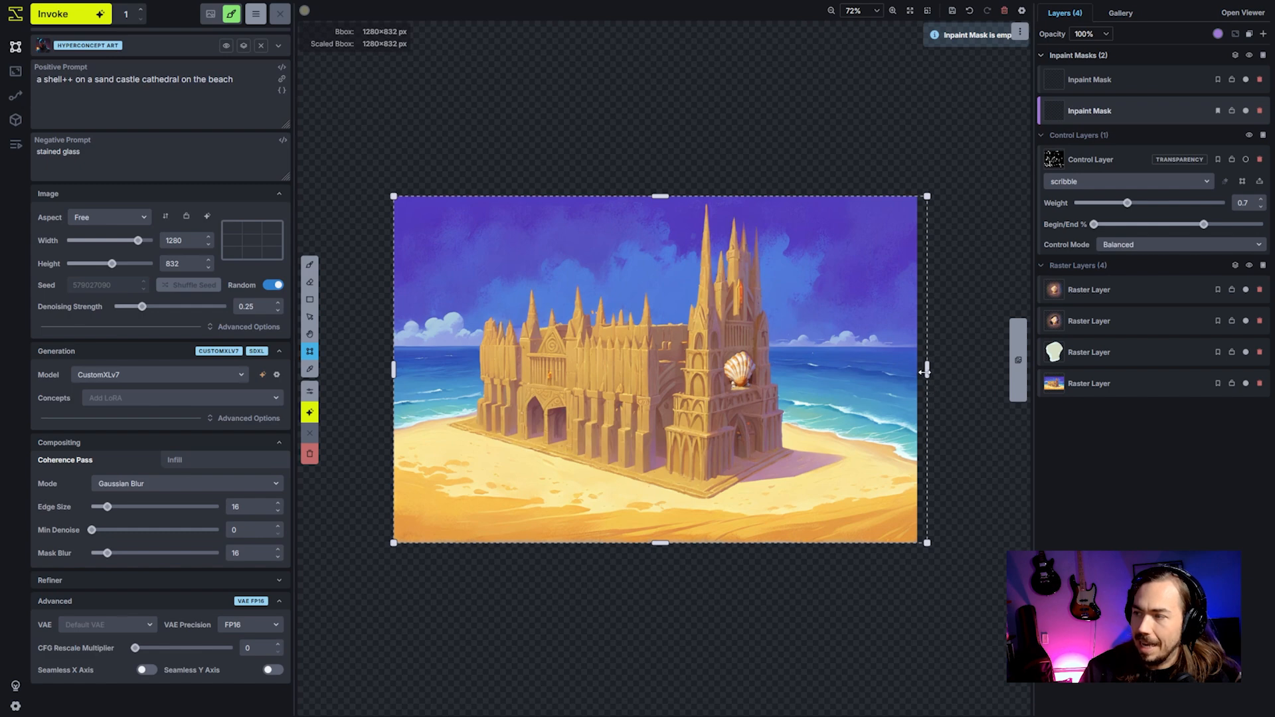
pyautogui.moveTo(927, 369)
pyautogui.mouseDown()
pyautogui.moveTo(656, 380)
pyautogui.moveTo(913, 386)
pyautogui.mouseUp()
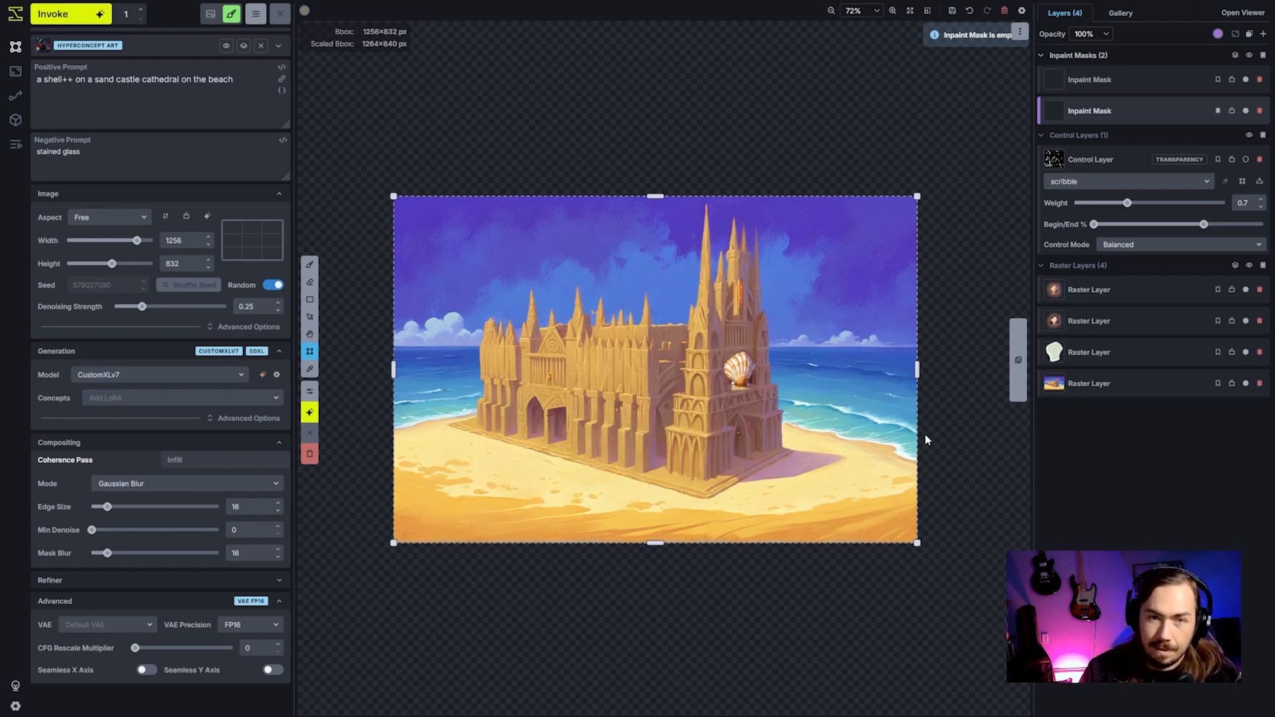
# Try to narrow the bounding box to 1248 px wide at the image's right border.
pyautogui.scroll(5, 944, 392)
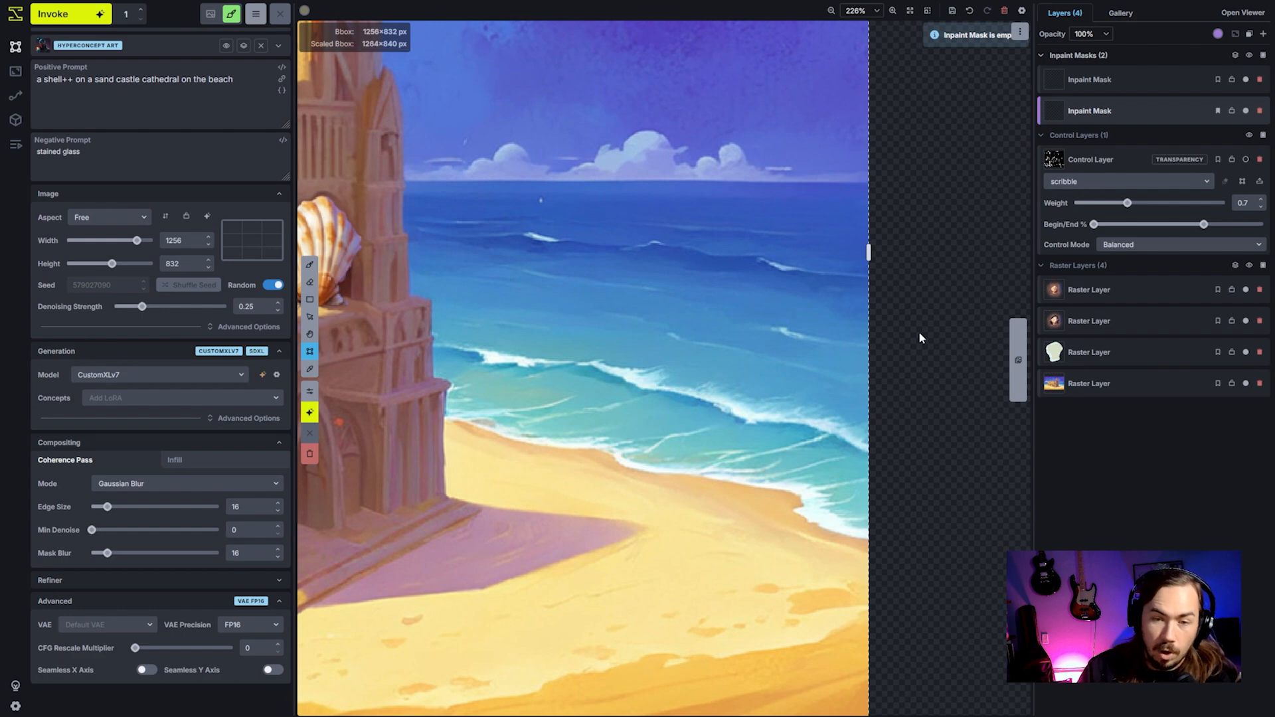
pyautogui.moveTo(901, 294); pyautogui.dragTo(880, 399)
pyautogui.scroll(4, 867, 403)
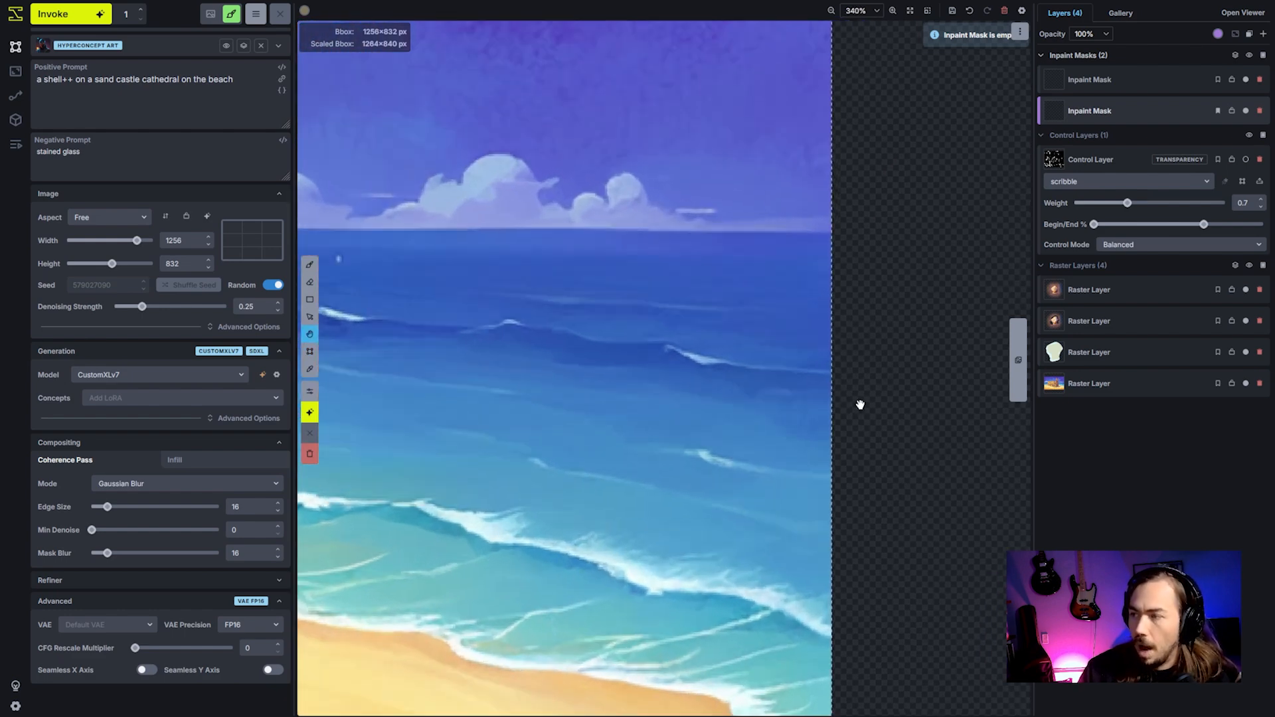
pyautogui.press('c')
pyautogui.scroll(6, 832, 337)
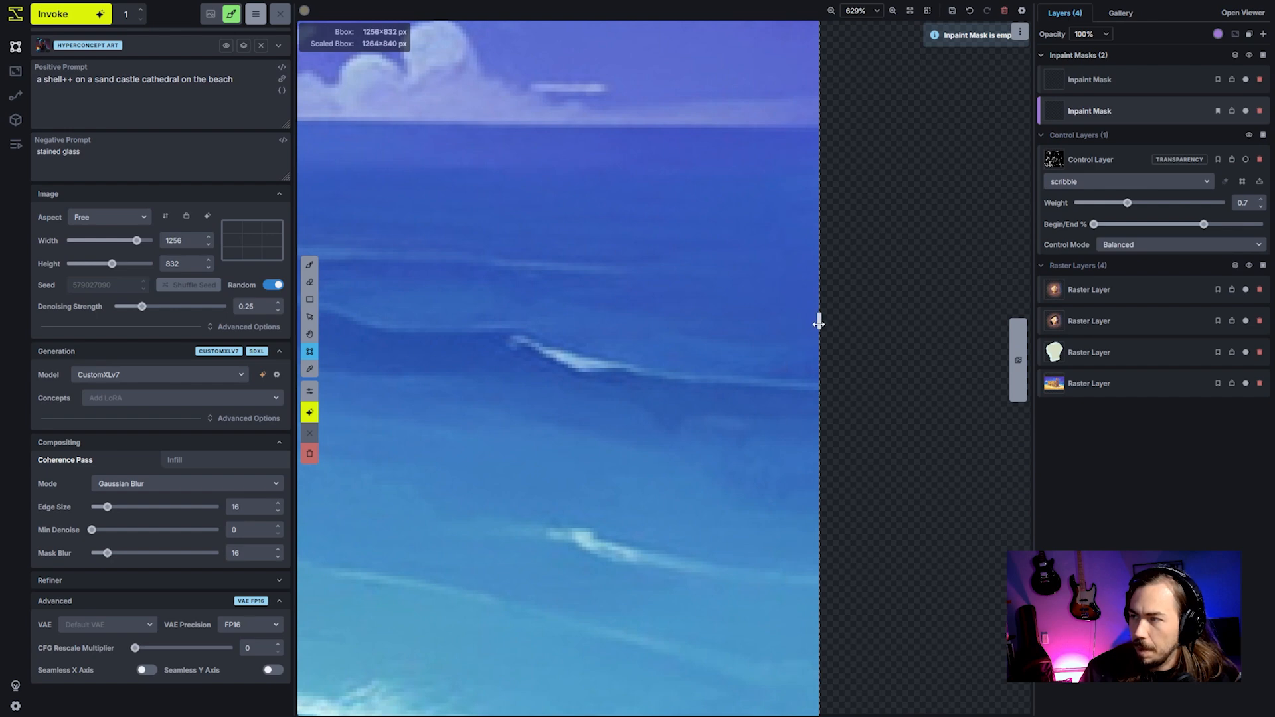
pyautogui.moveTo(819, 324)
pyautogui.mouseDown()
pyautogui.moveTo(801, 325)
pyautogui.moveTo(815, 325)
pyautogui.mouseUp()
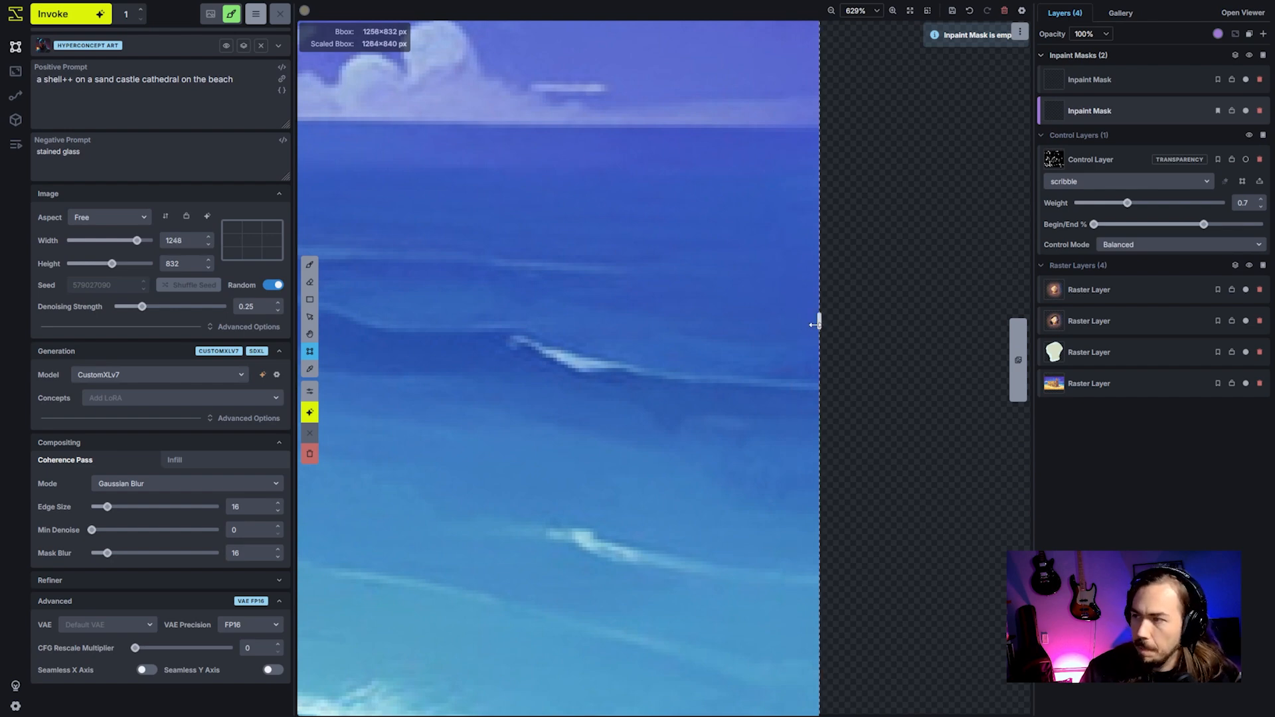
pyautogui.scroll(-14, 824, 340)
pyautogui.press('h')
pyautogui.scroll(-6, 872, 444)
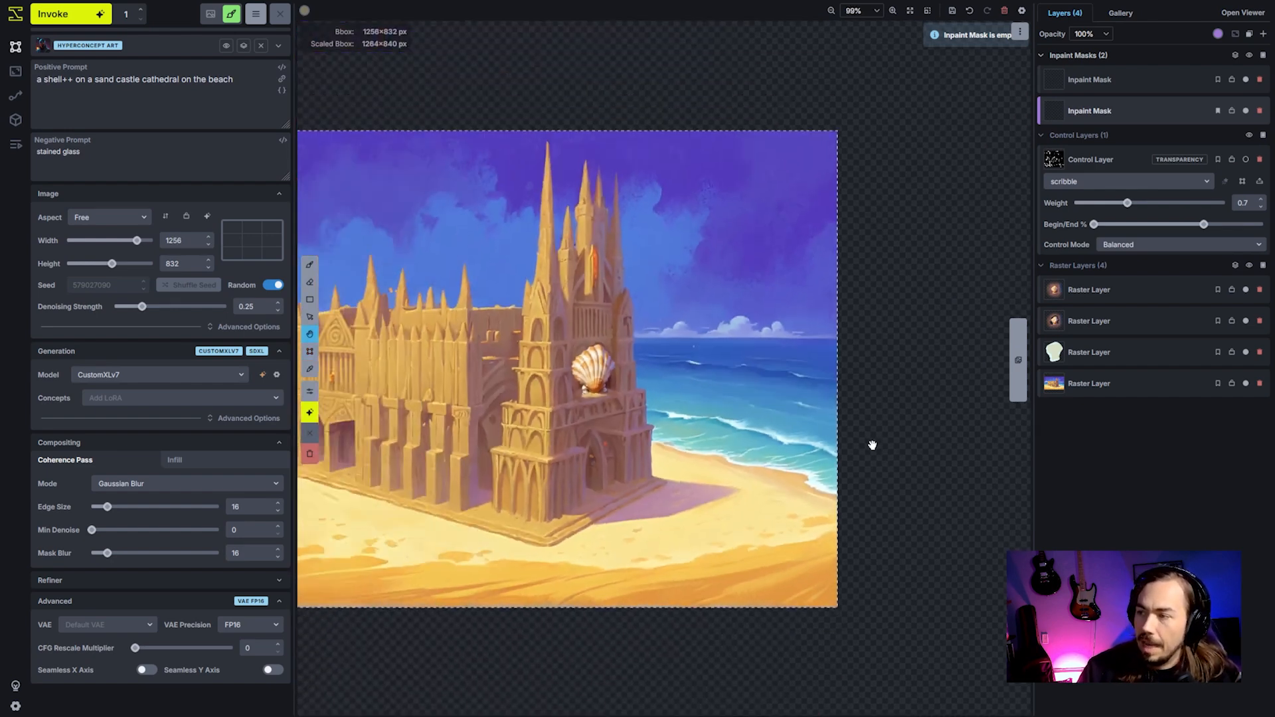
# Examine how the bounding box's right edge lines up with the image border, then view the full image.
pyautogui.scroll(9, 864, 392)
pyautogui.scroll(3, 828, 380)
pyautogui.moveTo(840, 221); pyautogui.dragTo(834, 302)
pyautogui.press('c')
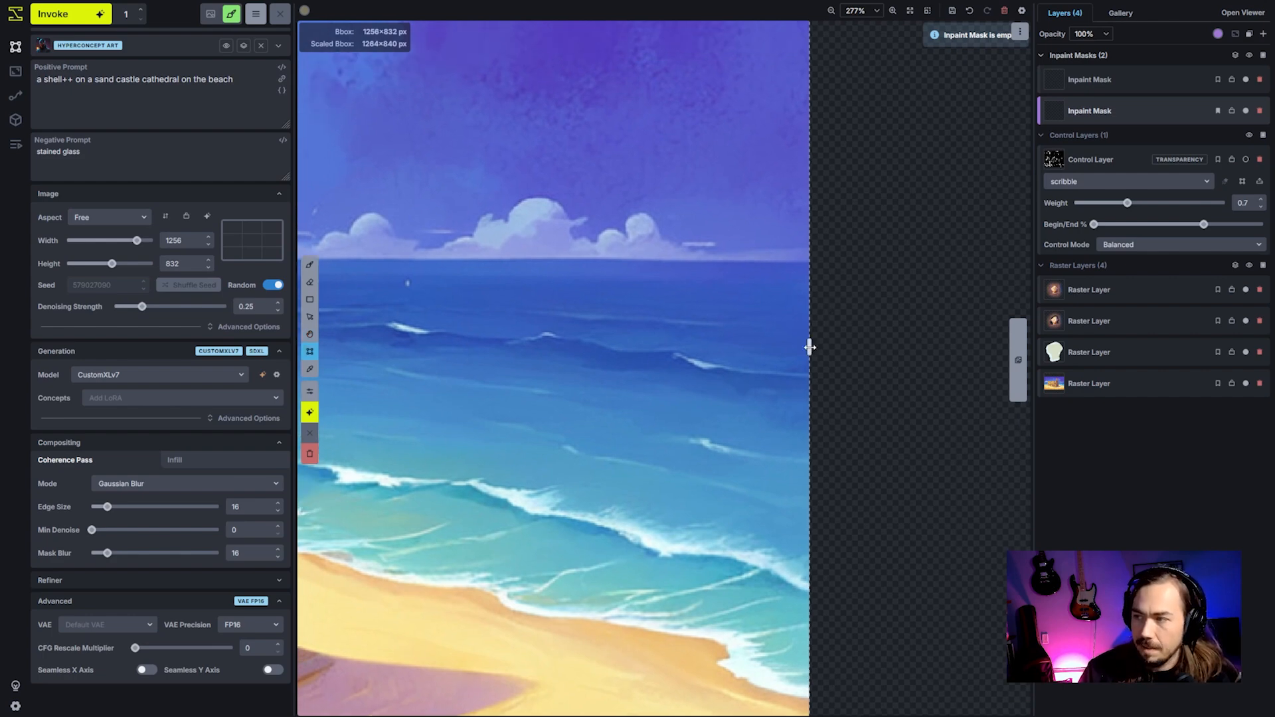
pyautogui.moveTo(810, 346)
pyautogui.mouseDown()
pyautogui.moveTo(797, 345)
pyautogui.moveTo(894, 352)
pyautogui.moveTo(745, 349)
pyautogui.moveTo(878, 348)
pyautogui.moveTo(771, 349)
pyautogui.moveTo(857, 348)
pyautogui.moveTo(809, 357)
pyautogui.mouseUp()
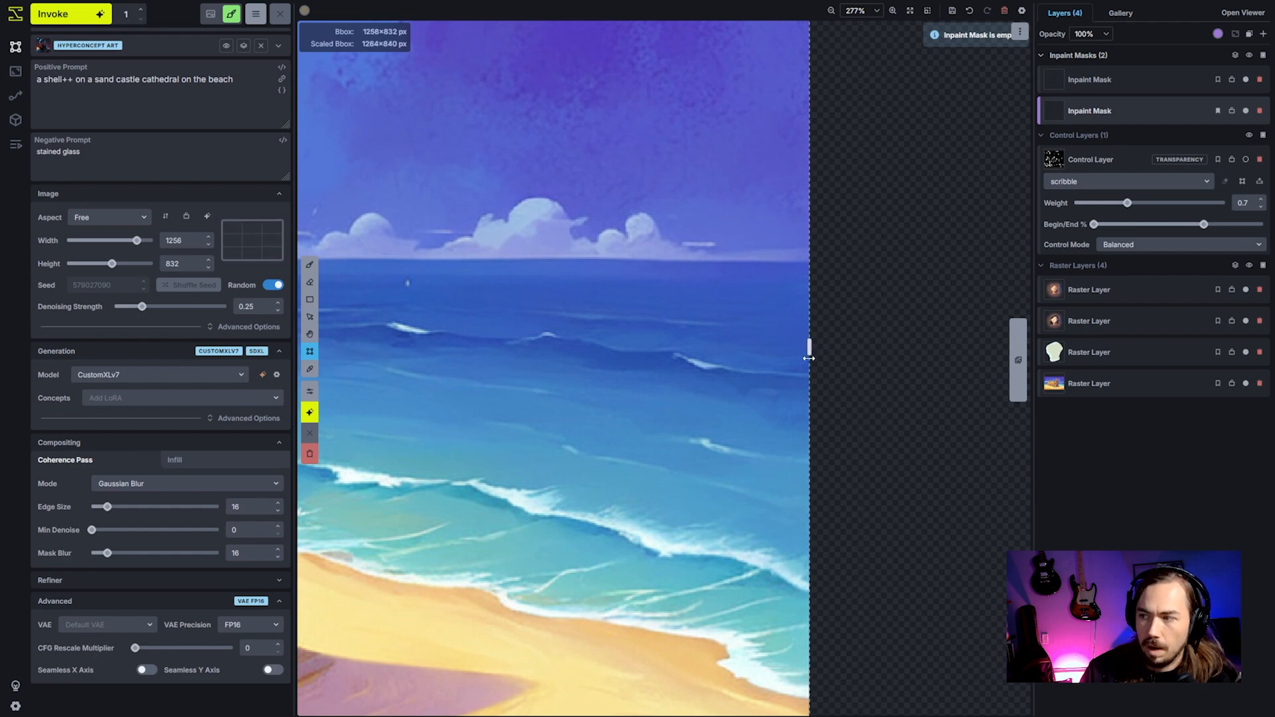
pyautogui.scroll(-15, 809, 358)
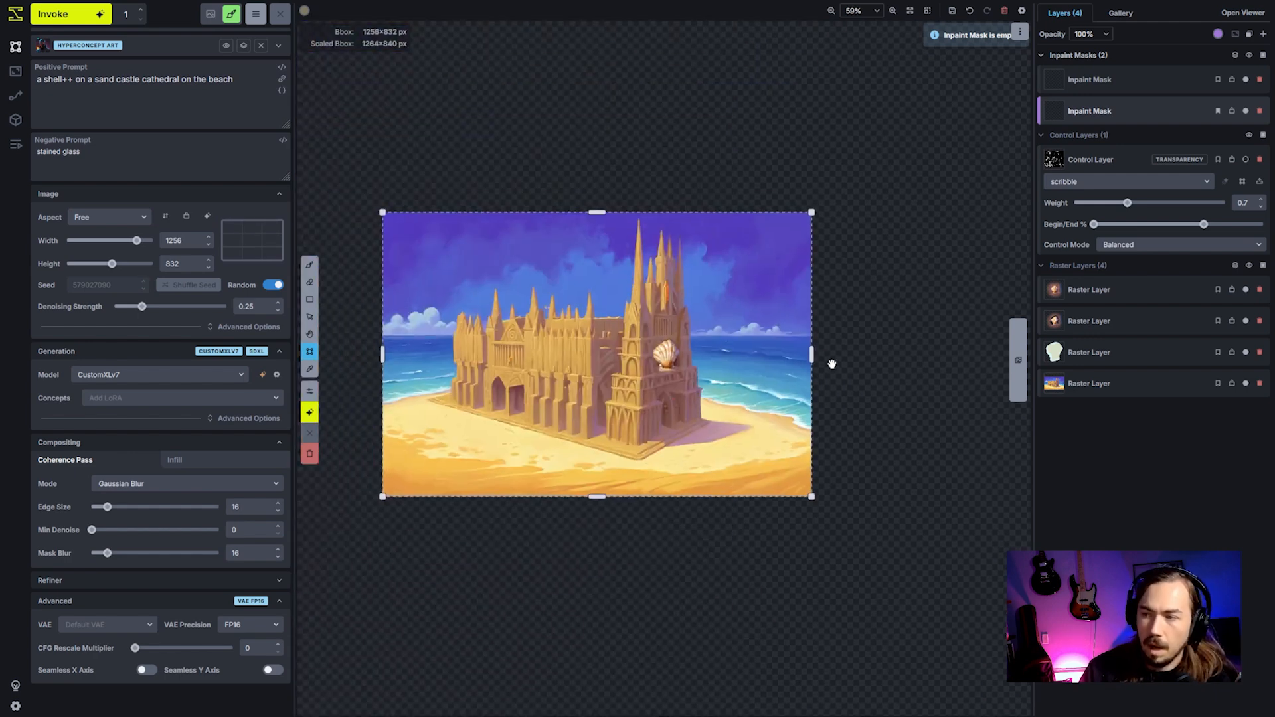